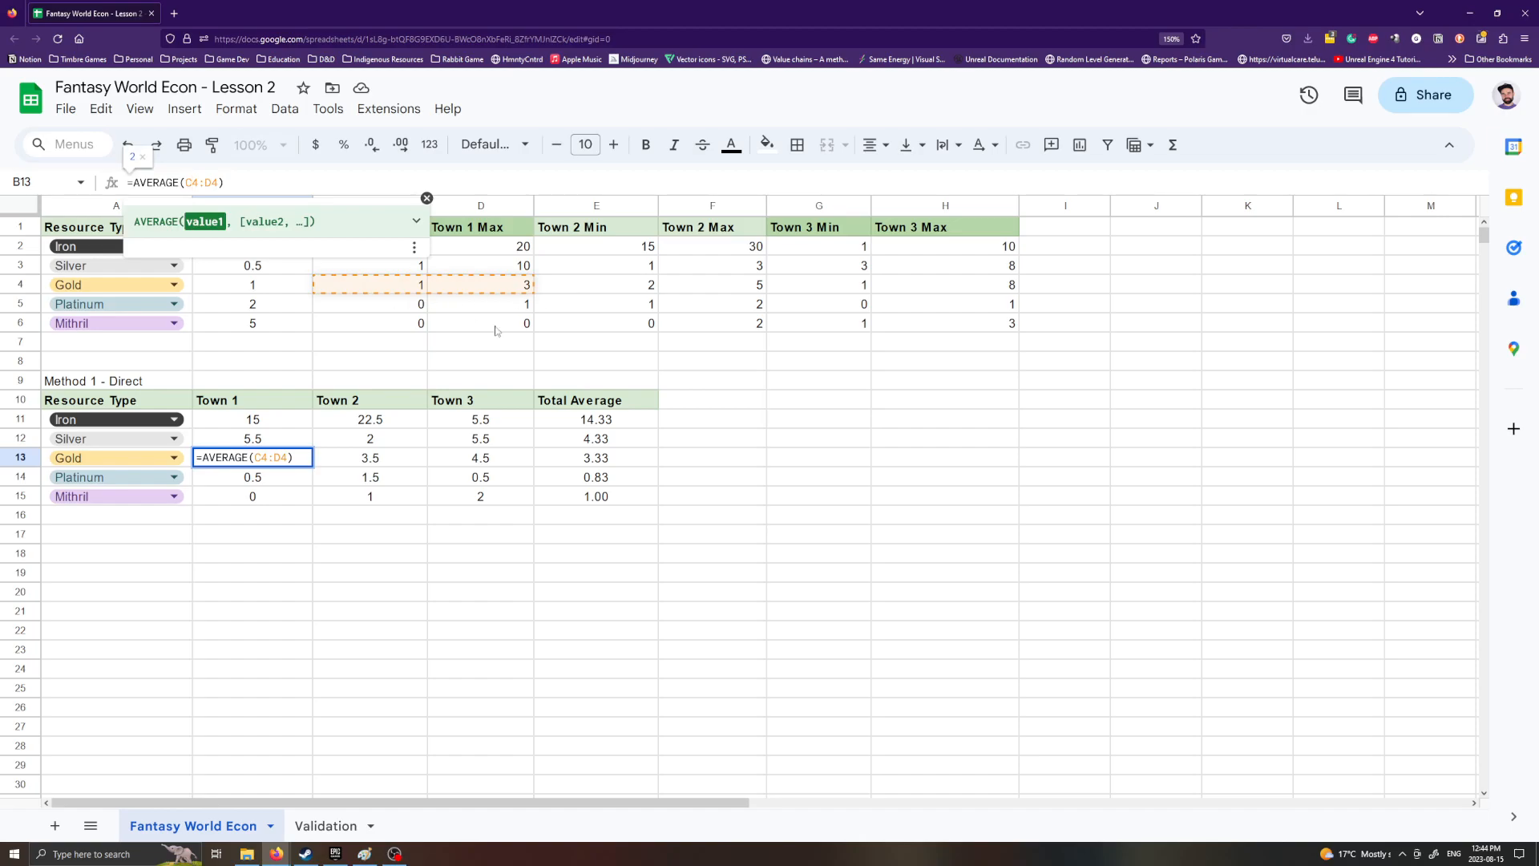
{"action": "left_click", "coordinate": [839, 539]}
{"action": "left_click", "coordinate": [1124, 536]}
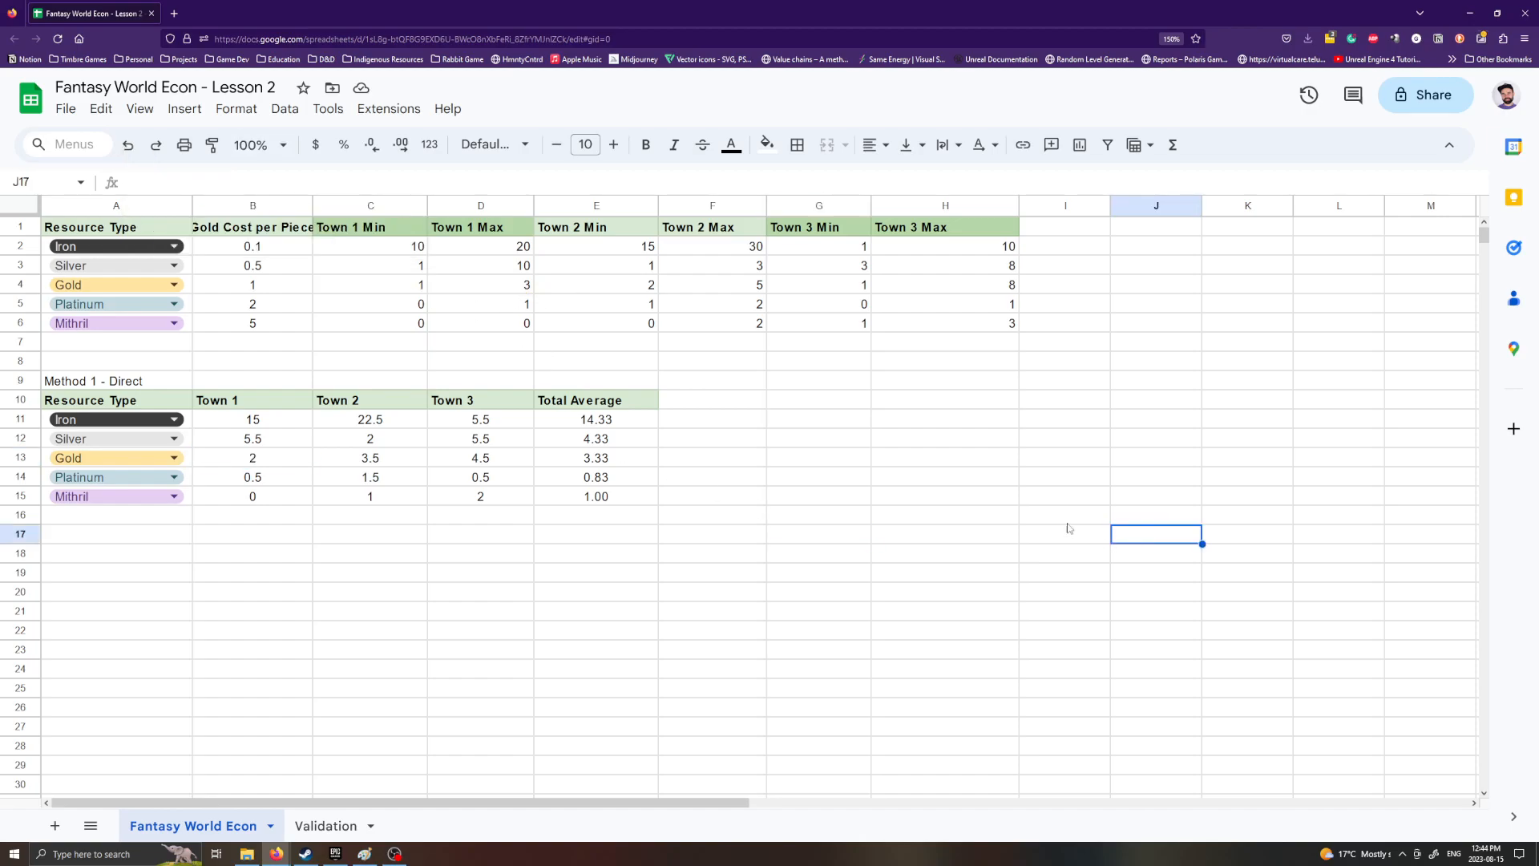
{"action": "left_click", "coordinate": [1009, 490]}
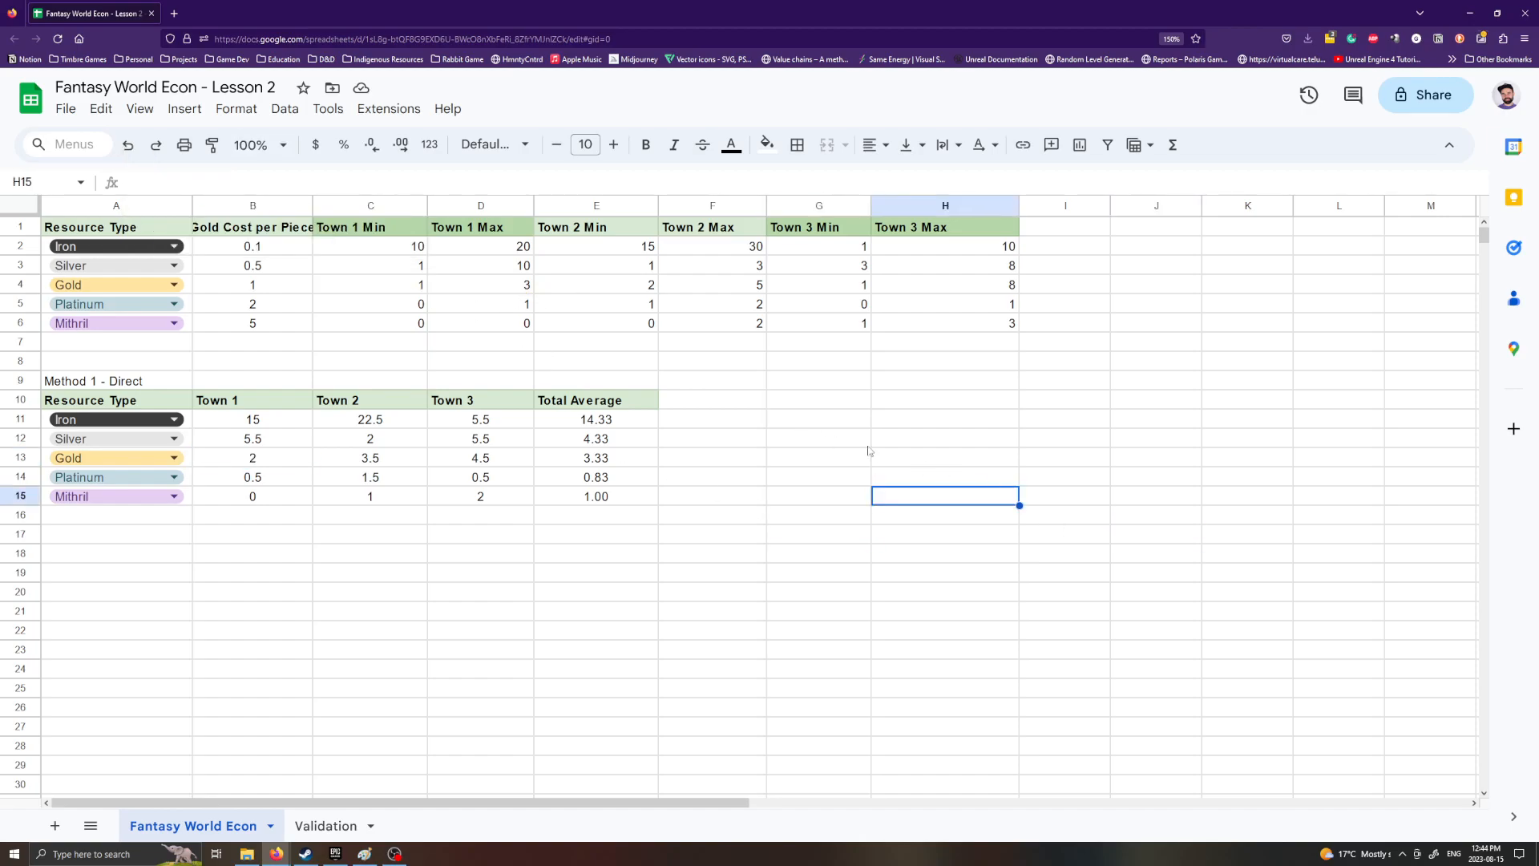
{"action": "left_click", "coordinate": [838, 402]}
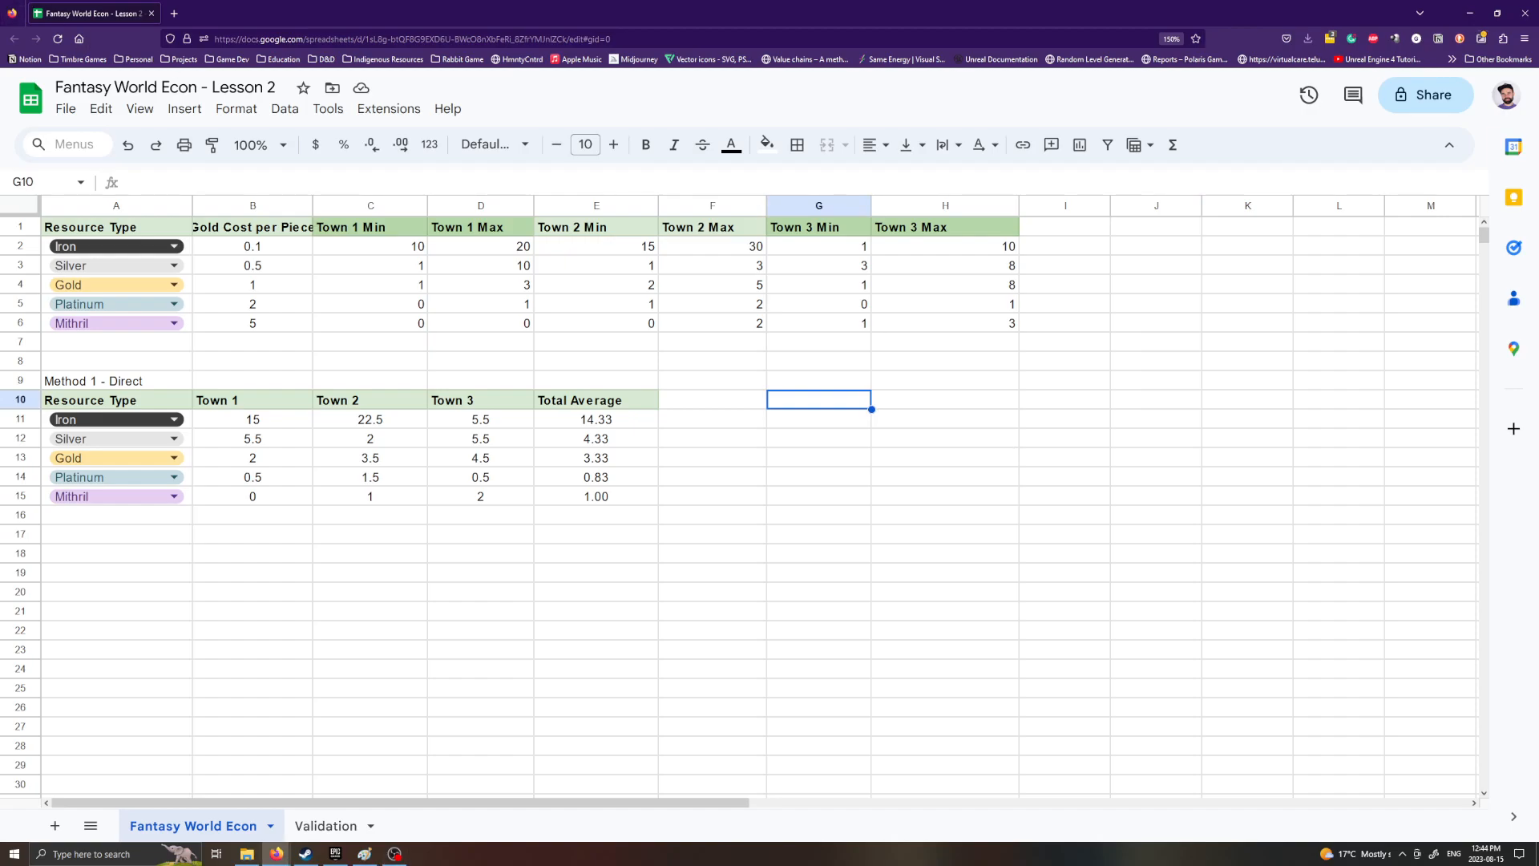
{"action": "left_click", "coordinate": [851, 454]}
{"action": "left_click", "coordinate": [817, 409]}
{"action": "mouse_move", "coordinate": [89, 227]}
{"action": "left_mouse_down"}
{"action": "mouse_move", "coordinate": [497, 289]}
{"action": "mouse_move", "coordinate": [908, 326]}
{"action": "left_mouse_up"}
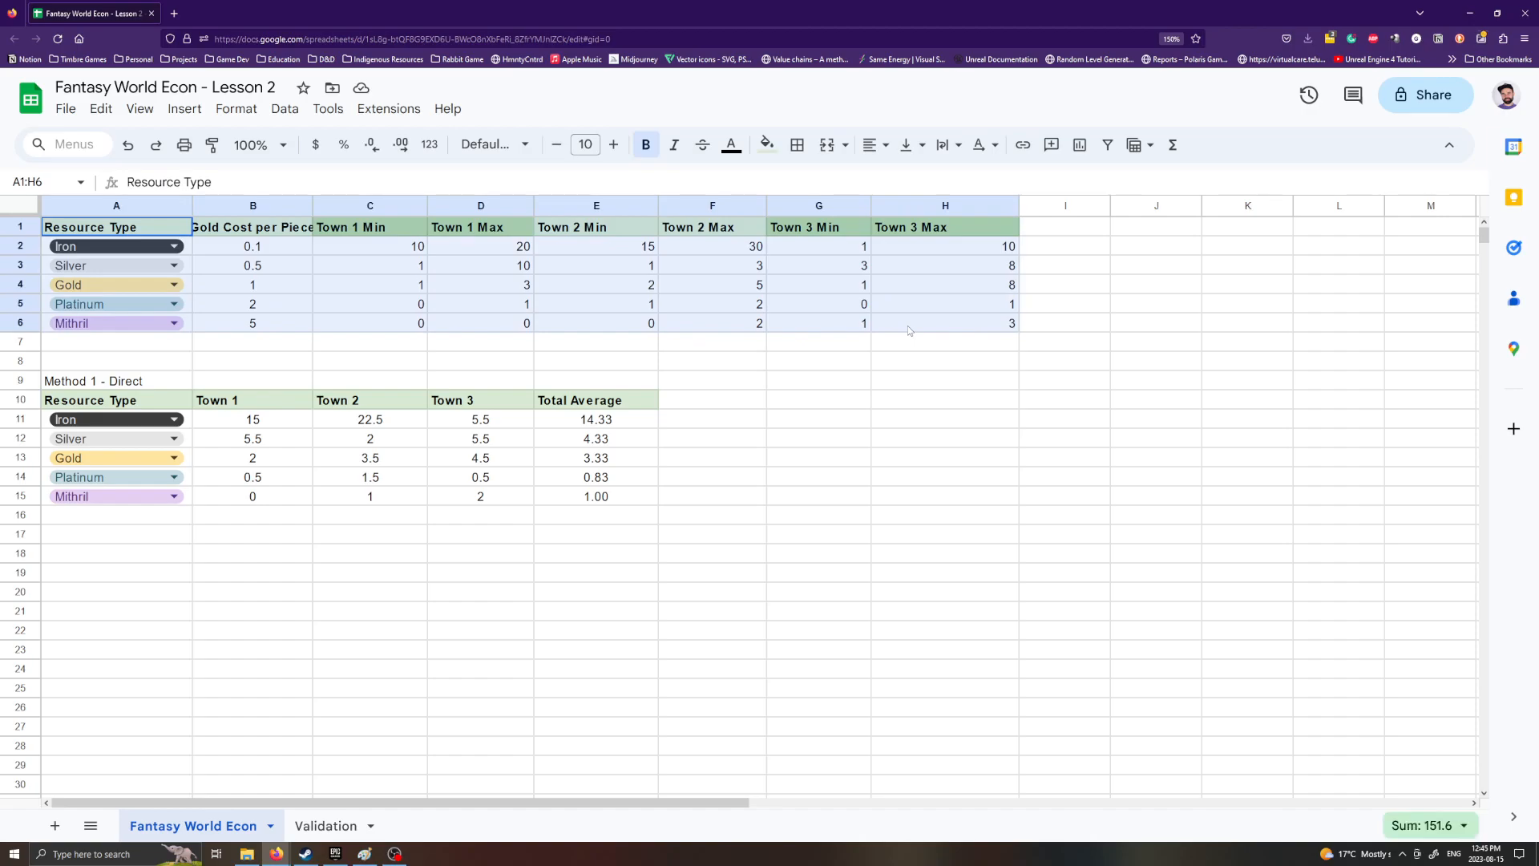
{"action": "left_click", "coordinate": [817, 404]}
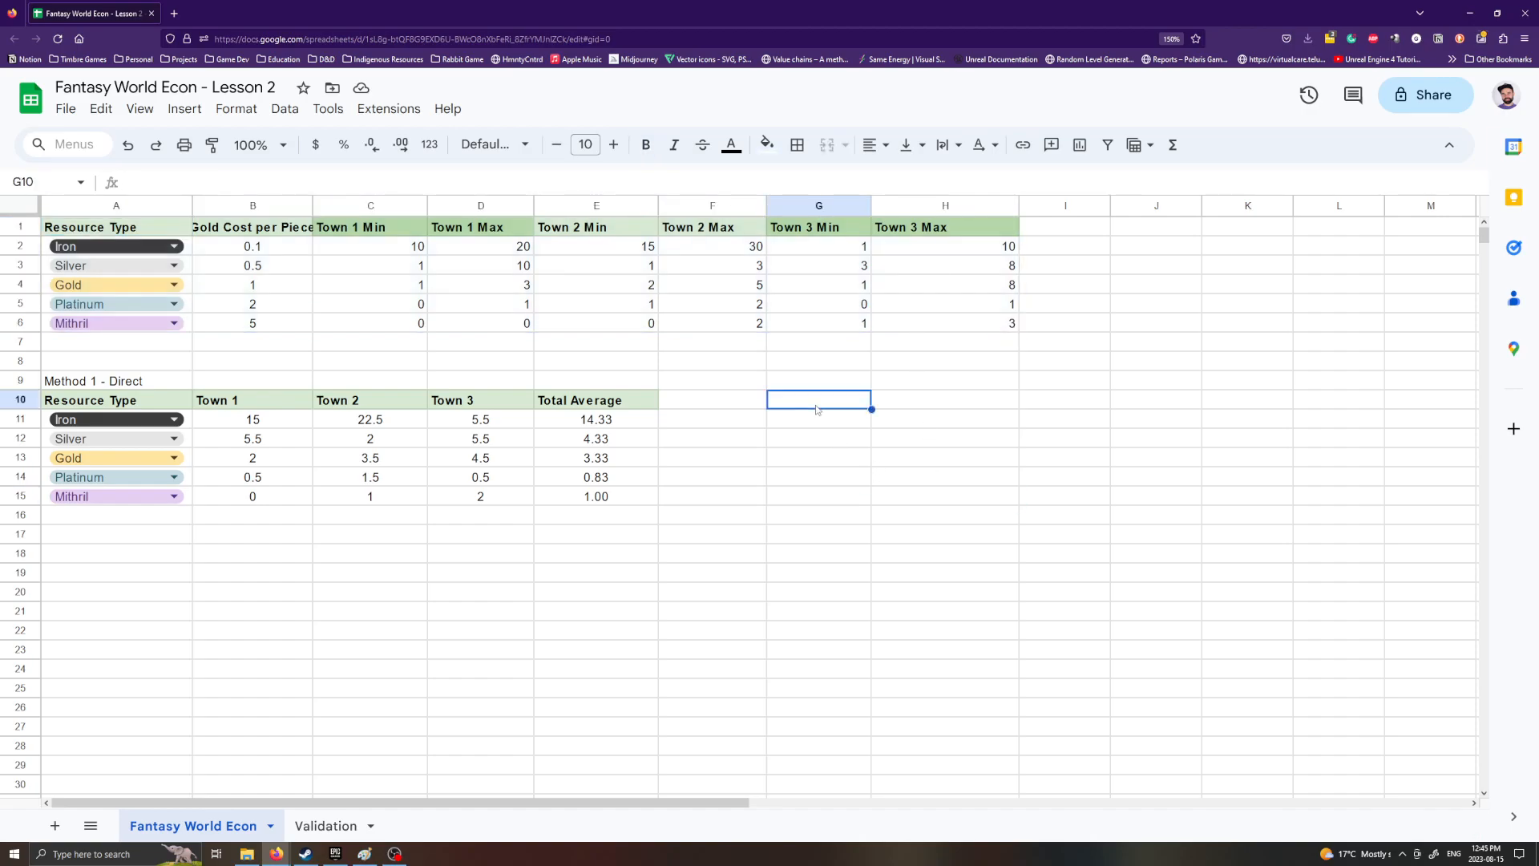
{"action": "mouse_move", "coordinate": [817, 409]}
{"action": "left_mouse_down"}
{"action": "mouse_move", "coordinate": [1202, 505]}
{"action": "mouse_move", "coordinate": [1260, 485]}
{"action": "mouse_move", "coordinate": [1256, 553]}
{"action": "left_mouse_up"}
{"action": "left_click", "coordinate": [1065, 667]}
{"action": "left_click_drag", "start_coordinate": [823, 404], "coordinate": [1243, 555]}
{"action": "left_click", "coordinate": [1062, 646]}
{"action": "left_click_drag", "start_coordinate": [809, 407], "coordinate": [1002, 470]}
{"action": "left_click", "coordinate": [1004, 574]}
Step: Enter the label VLOOKUP in cell G10, beside the Method 1 averages table
{"action": "left_click", "coordinate": [809, 407]}
{"action": "type", "text": "VLOPP"}
{"action": "key", "text": "BackSpace"}
{"action": "key", "text": "BackSpace"}
{"action": "type", "text": "K"}
{"action": "key", "text": "BackSpace"}
{"action": "type", "text": "OOKU{"}
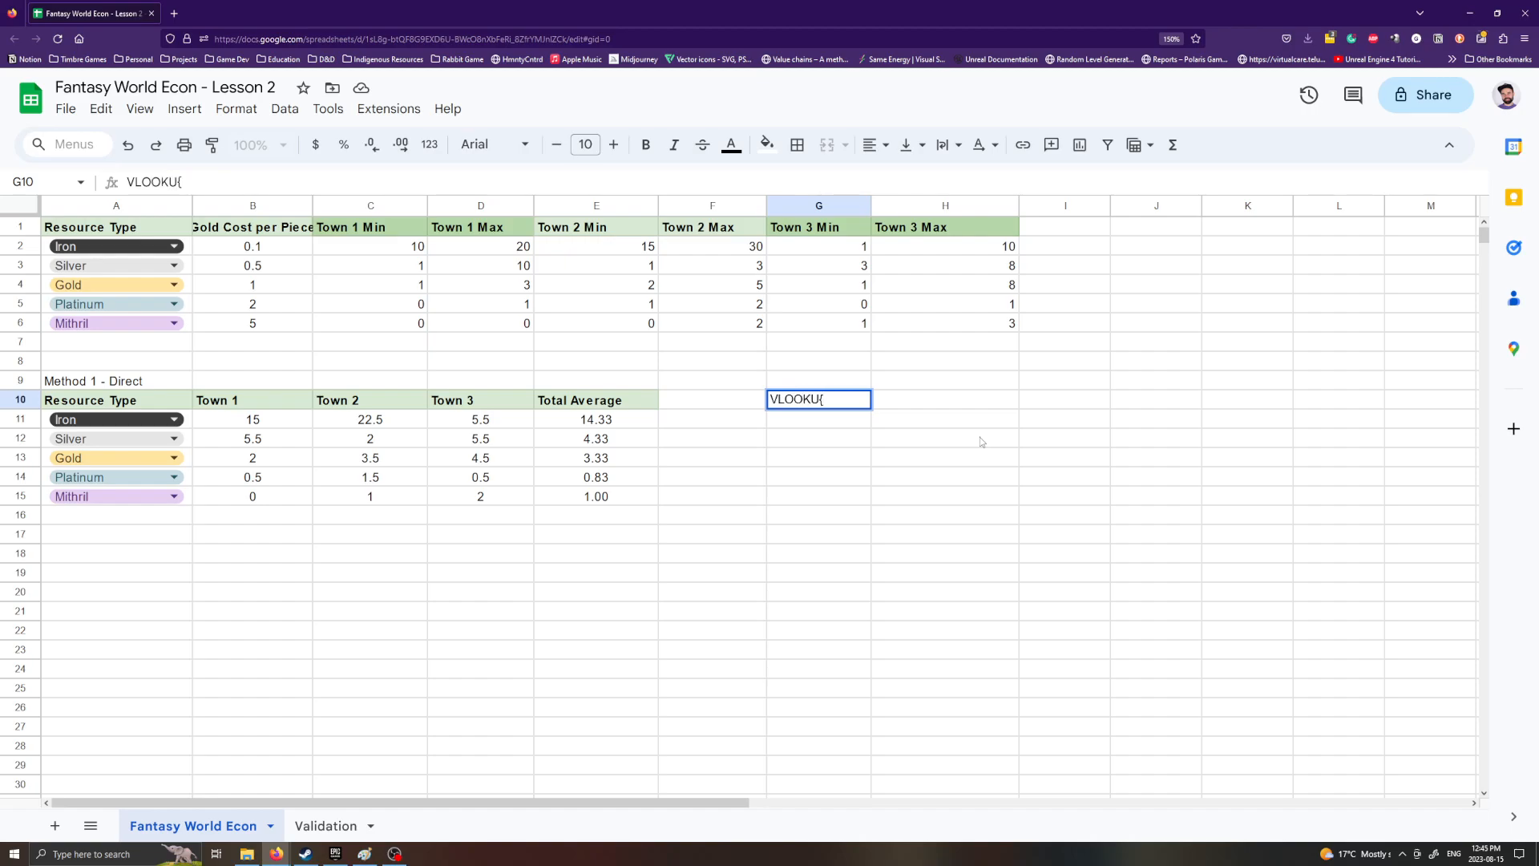
{"action": "key", "text": "BackSpace"}
{"action": "type", "text": "P"}
{"action": "key", "text": "Return"}
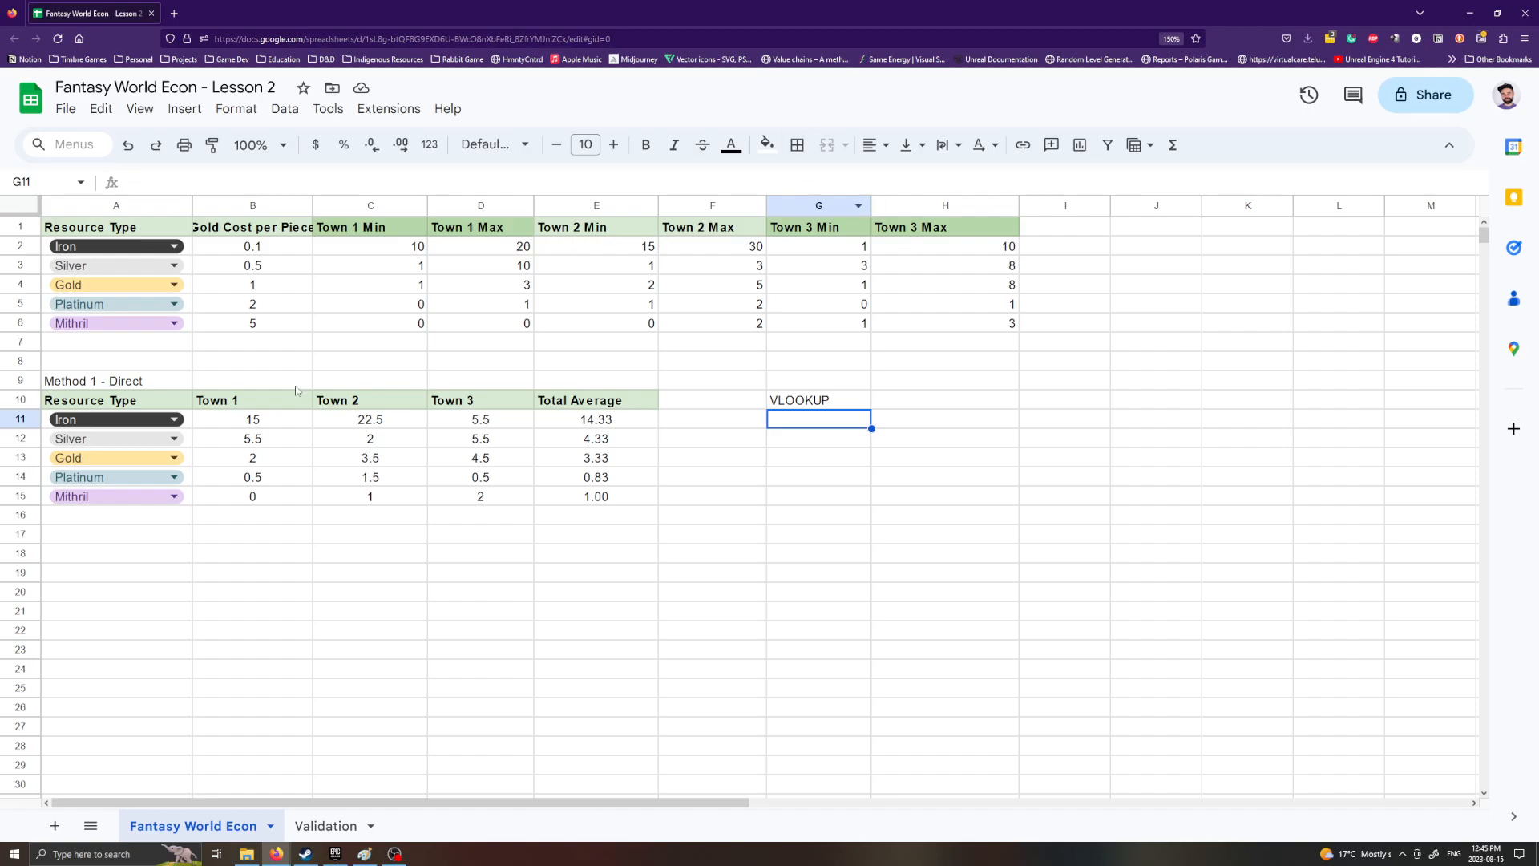
{"action": "left_click_drag", "start_coordinate": [165, 224], "coordinate": [172, 536]}
{"action": "left_click", "coordinate": [713, 630]}
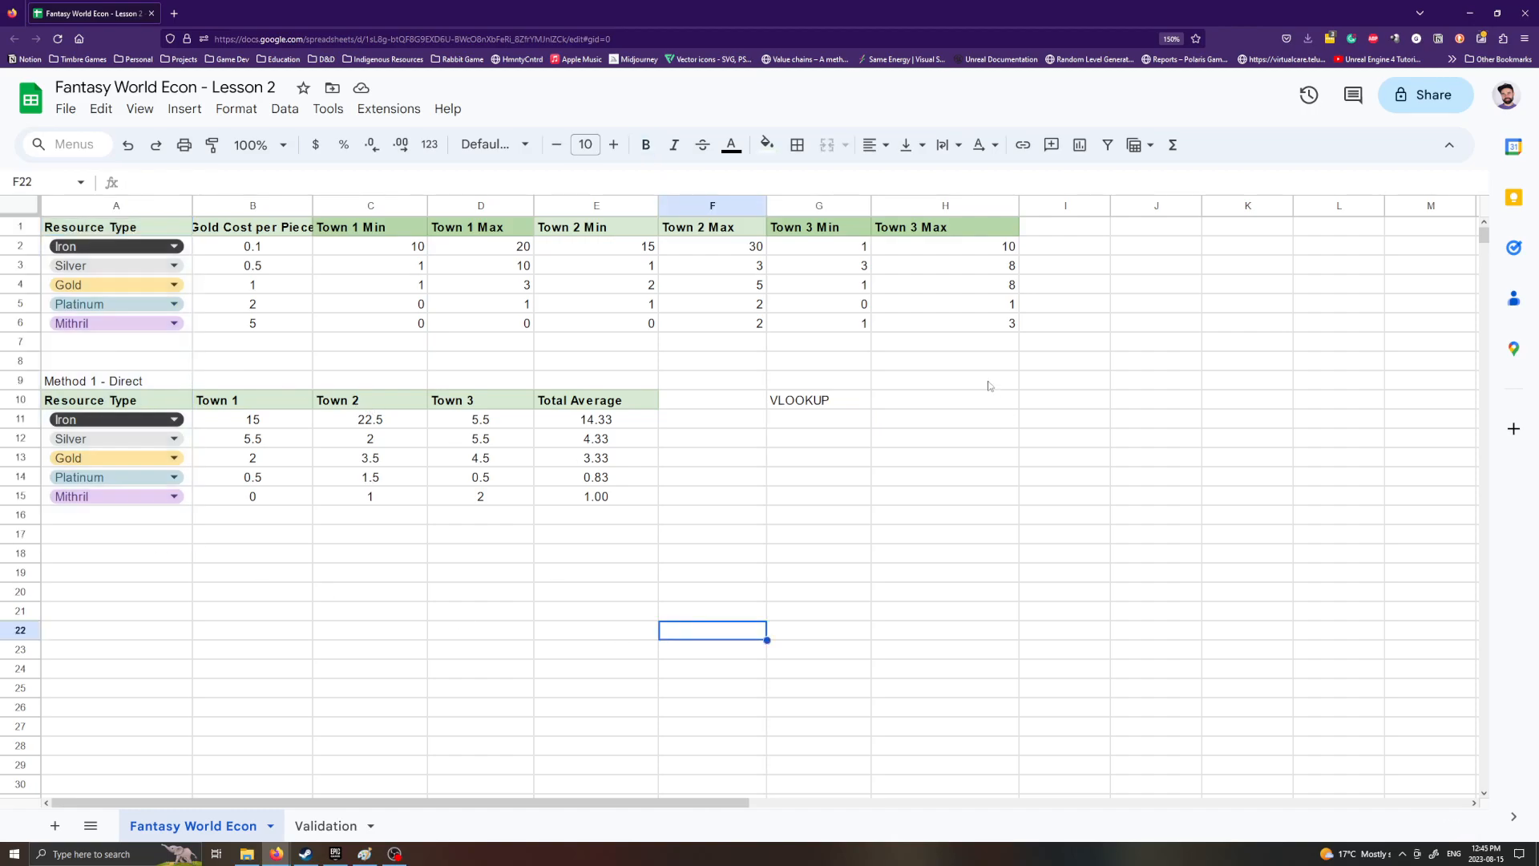
{"action": "left_click", "coordinate": [959, 403]}
{"action": "left_click", "coordinate": [880, 571]}
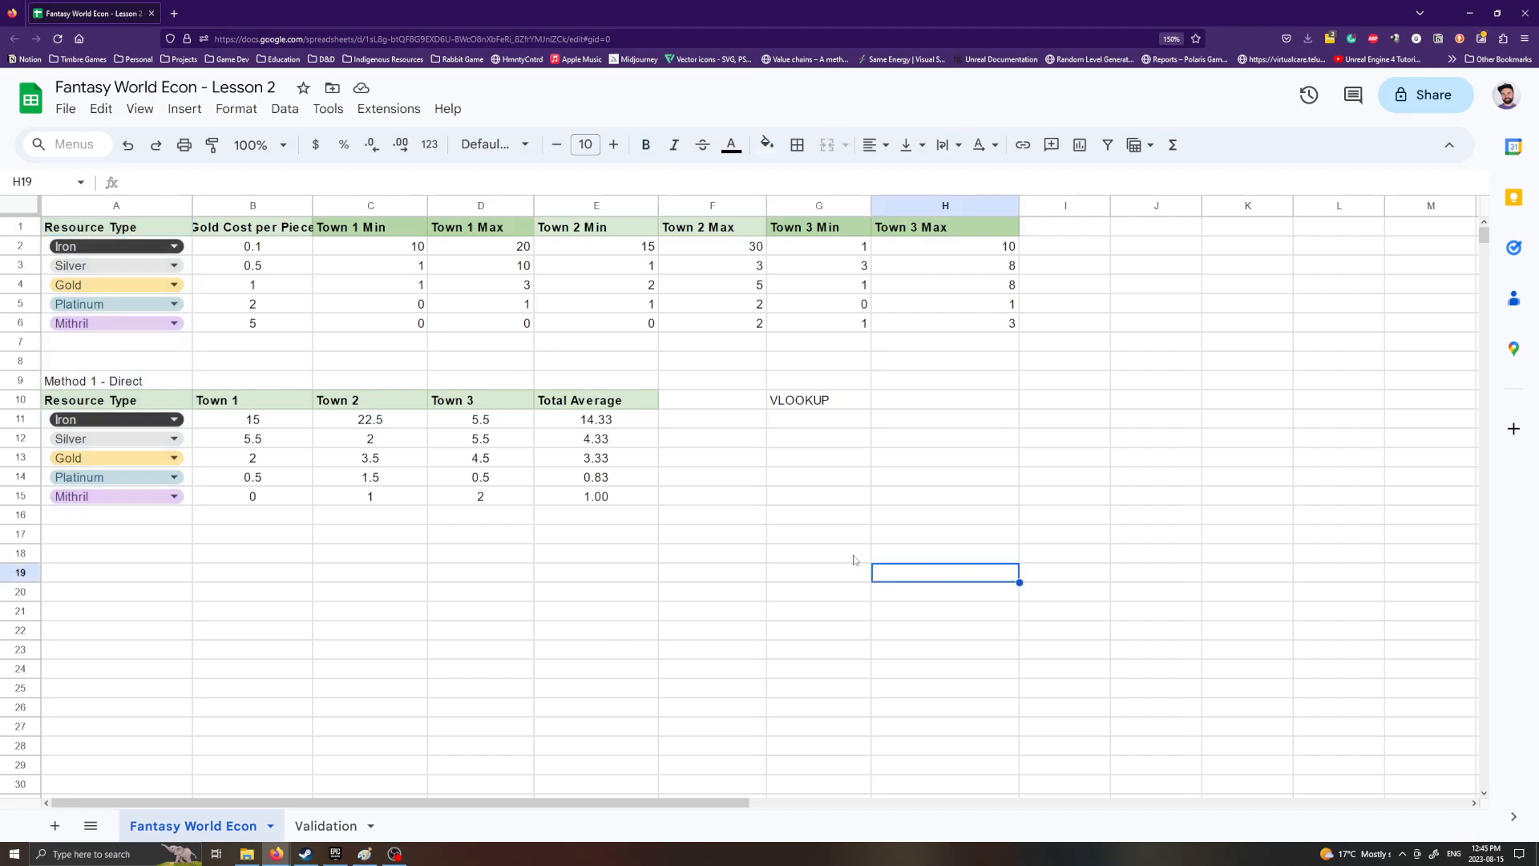
Step: Copy the Iron dropdown from cell A2 into cell H10, next to the VLOOKUP label
{"action": "left_click", "coordinate": [191, 252]}
{"action": "key", "text": "ctrl+c"}
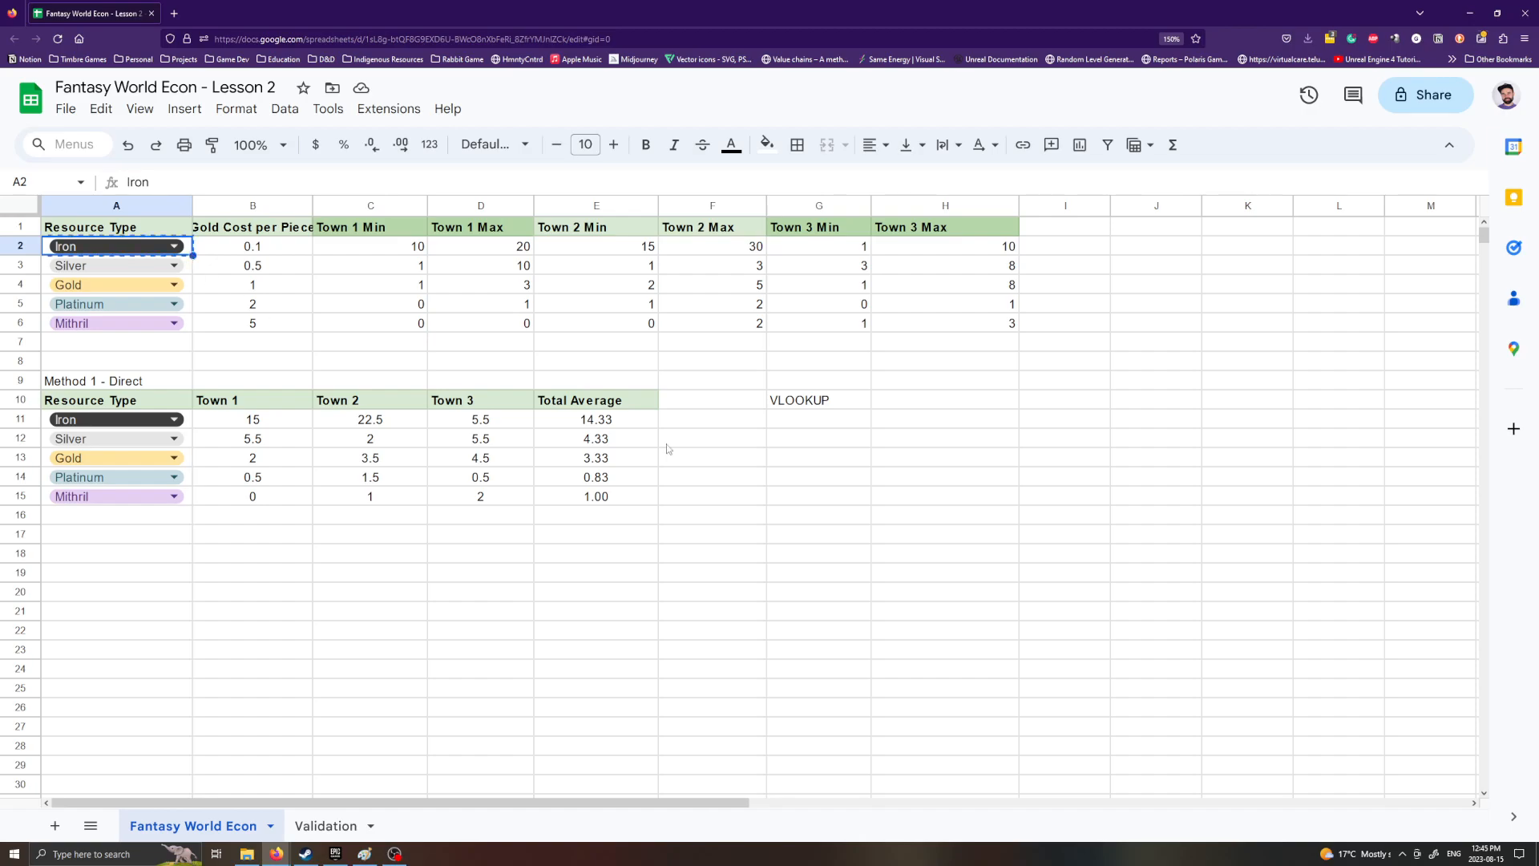
{"action": "left_click", "coordinate": [920, 404]}
{"action": "key", "text": "ctrl+v"}
{"action": "left_click", "coordinate": [989, 553]}
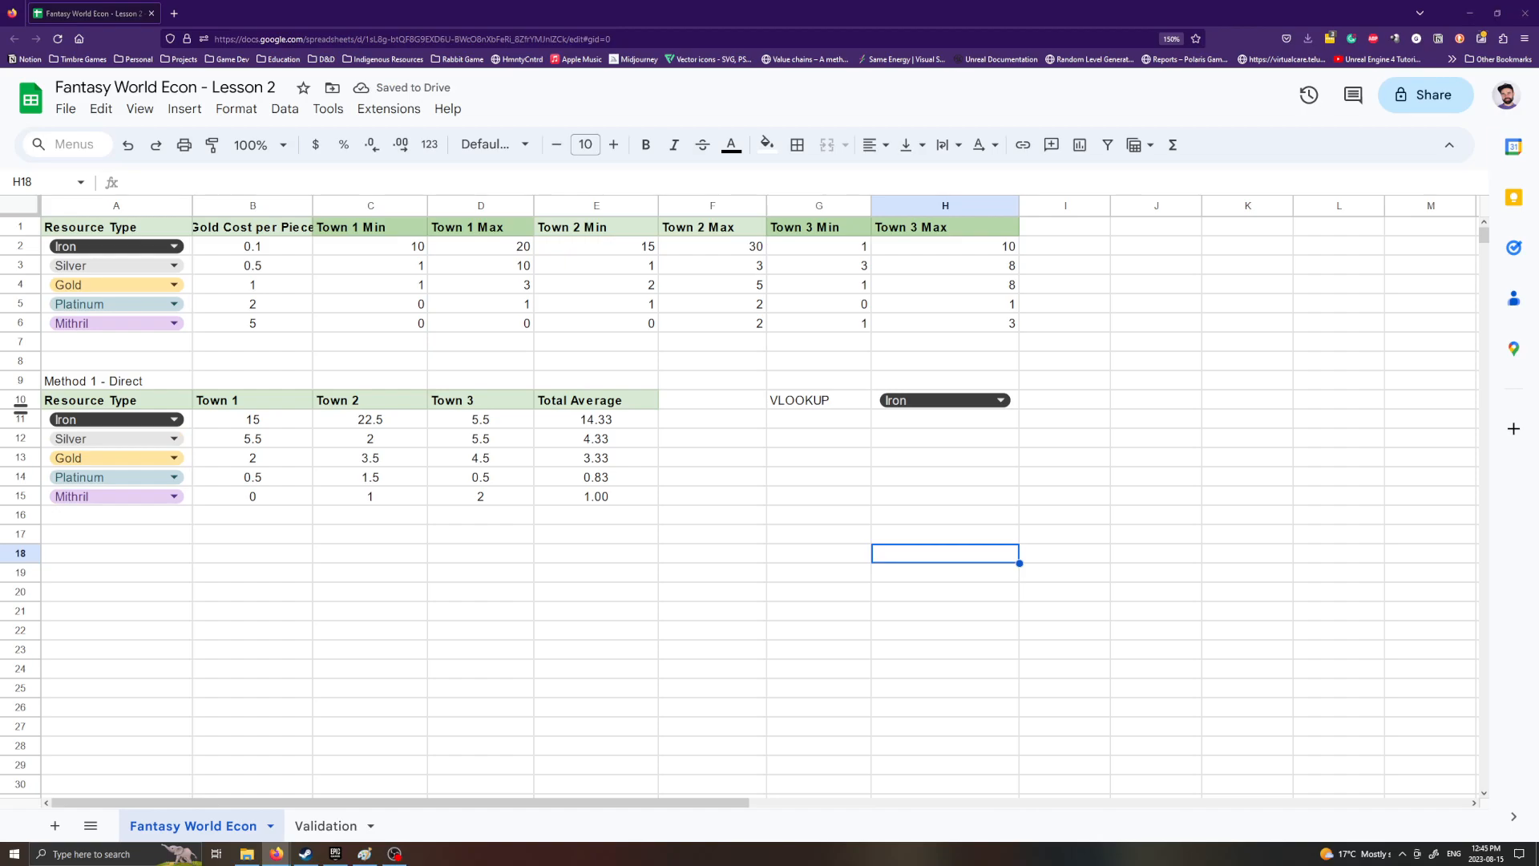
Step: Begin a VLOOKUP formula in cell I10 with the absolute reference $H$10 as its search key, consulting the function's argument help
{"action": "left_click", "coordinate": [1065, 400]}
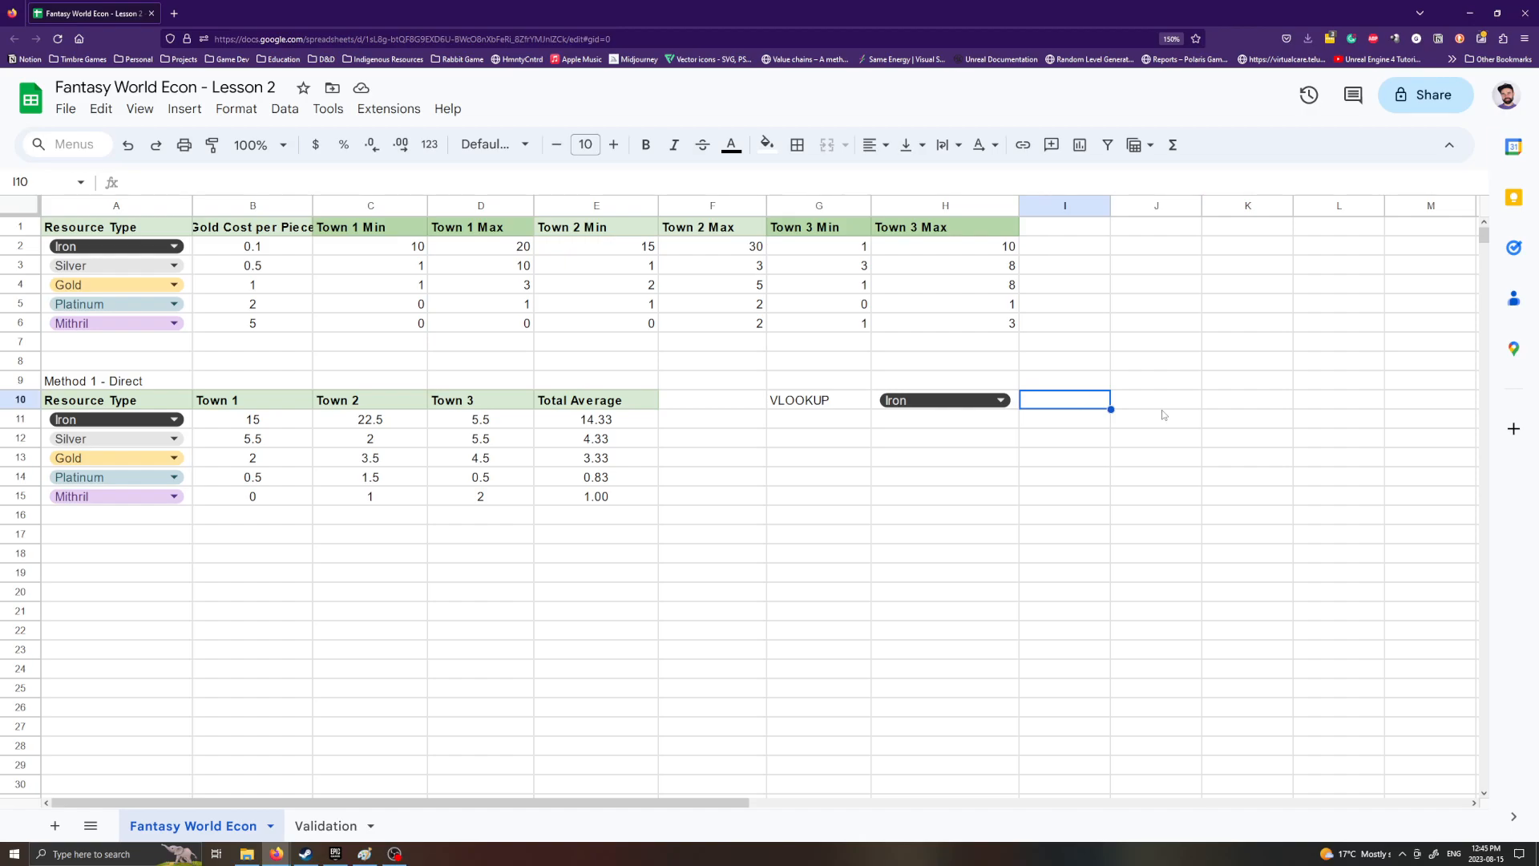
{"action": "type", "text": "="}
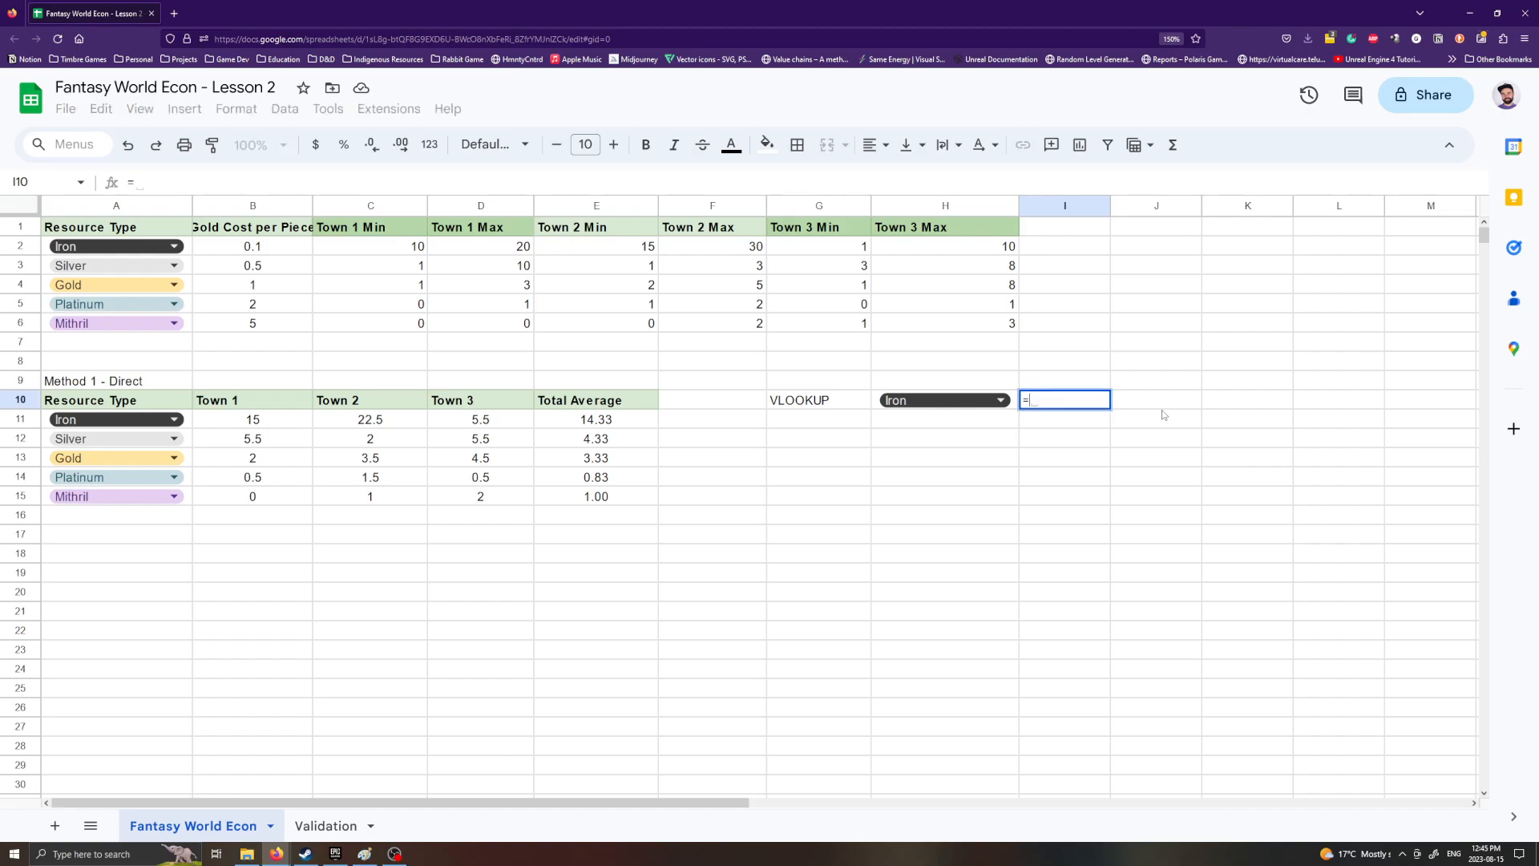
{"action": "type", "text": "VLOO"}
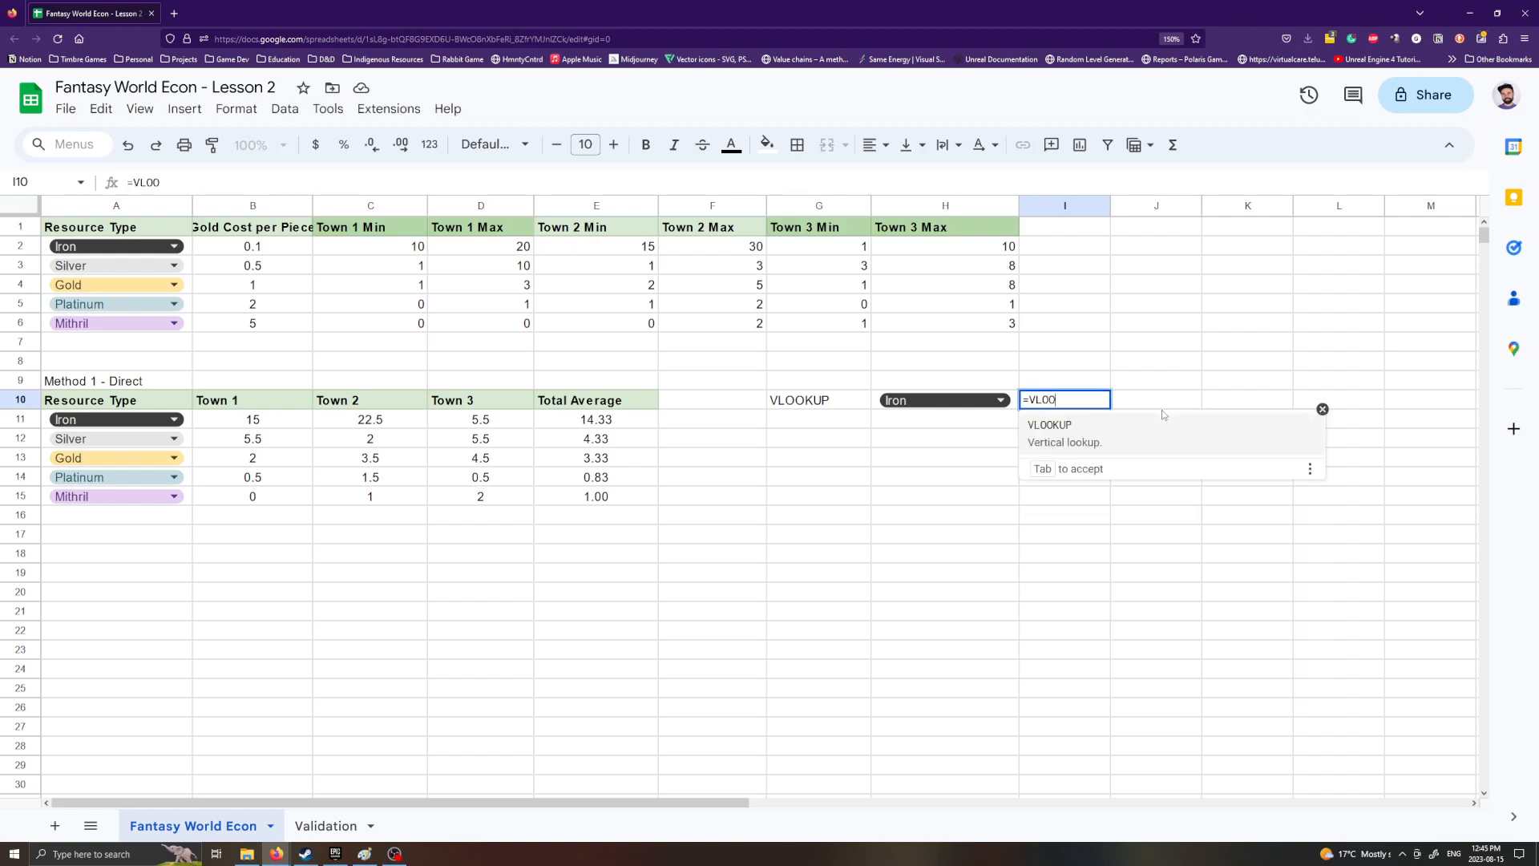
{"action": "key", "text": "Tab"}
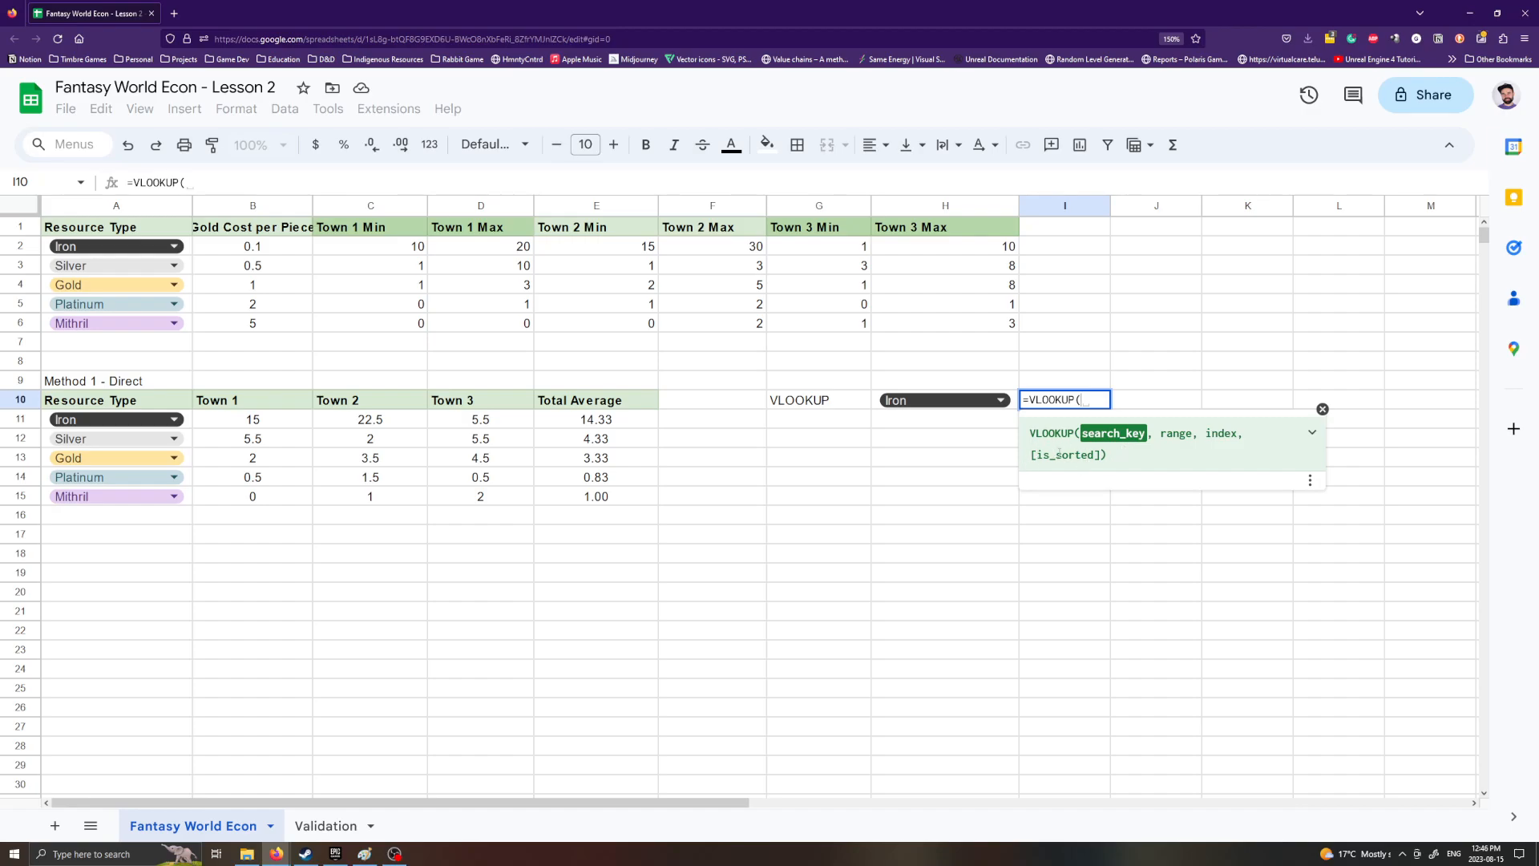
{"action": "left_click", "coordinate": [1312, 432]}
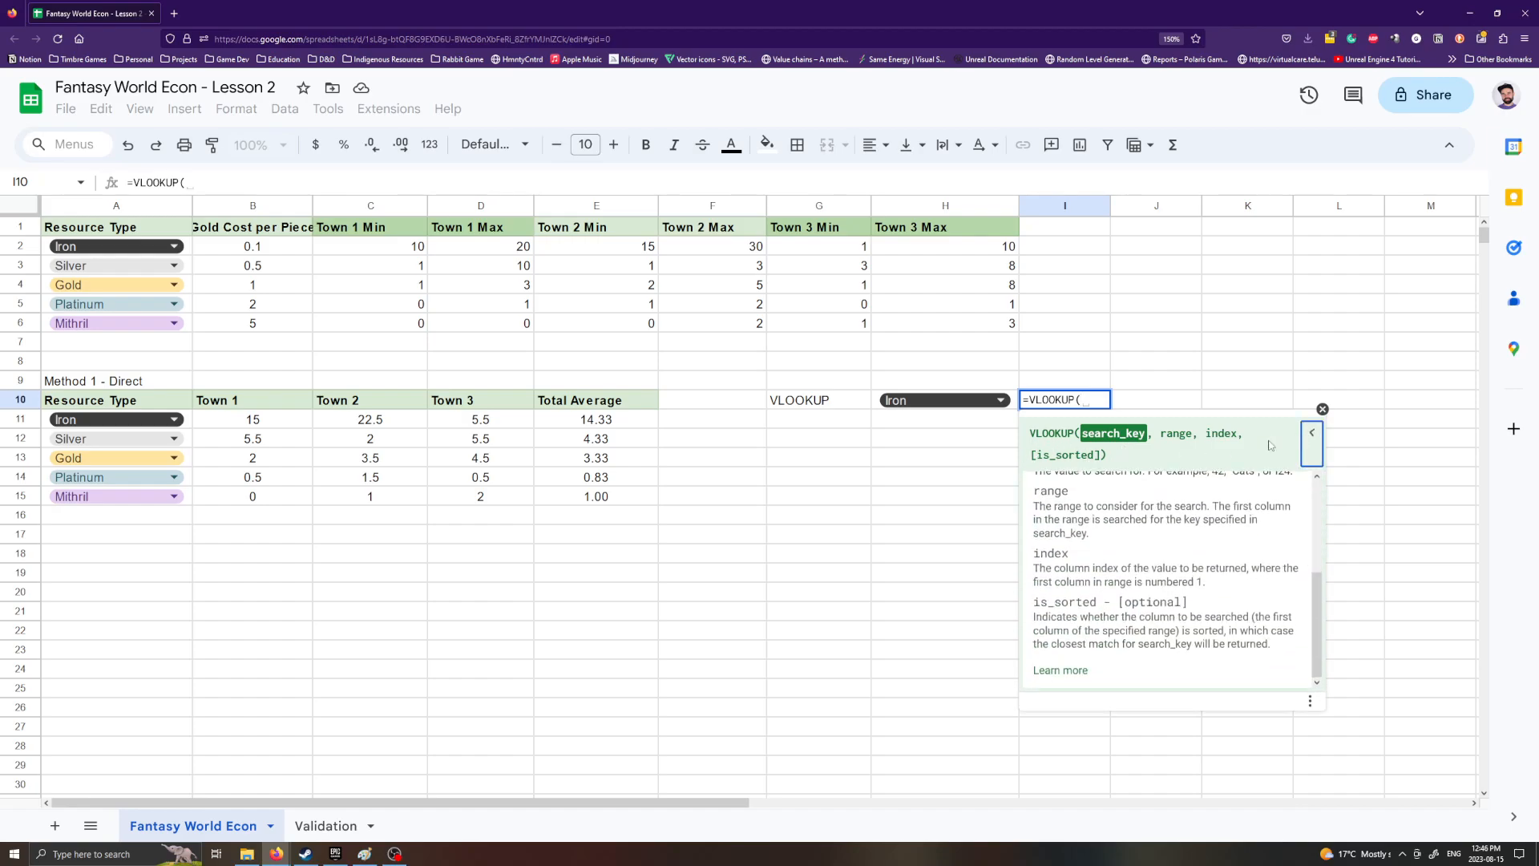
{"action": "scroll", "coordinate": [1187, 576], "scroll_direction": "down", "scroll_amount": 3}
{"action": "left_click", "coordinate": [1089, 400]}
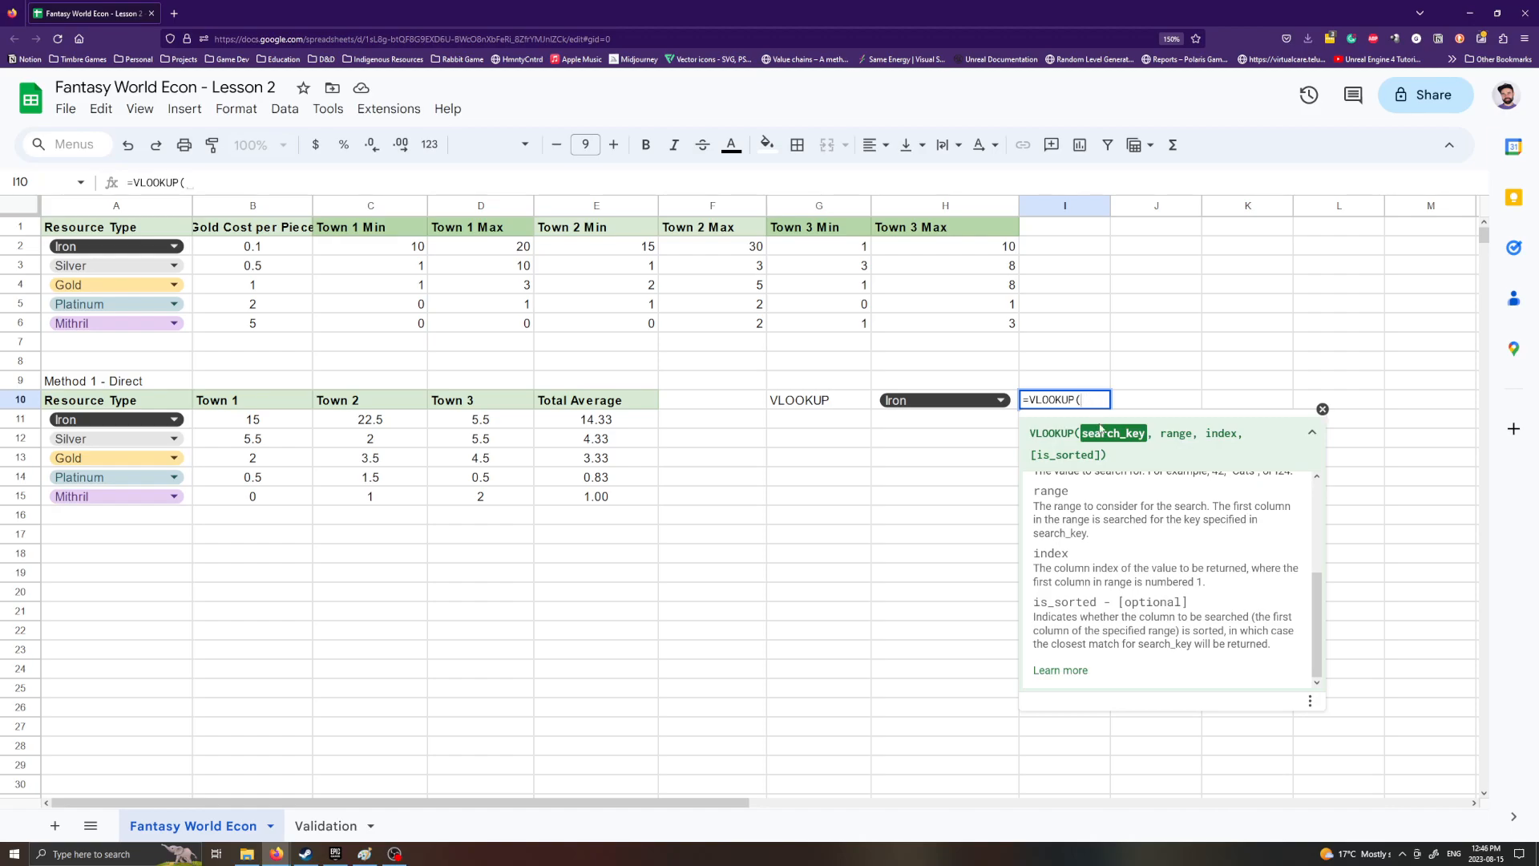
{"action": "left_click", "coordinate": [1014, 402]}
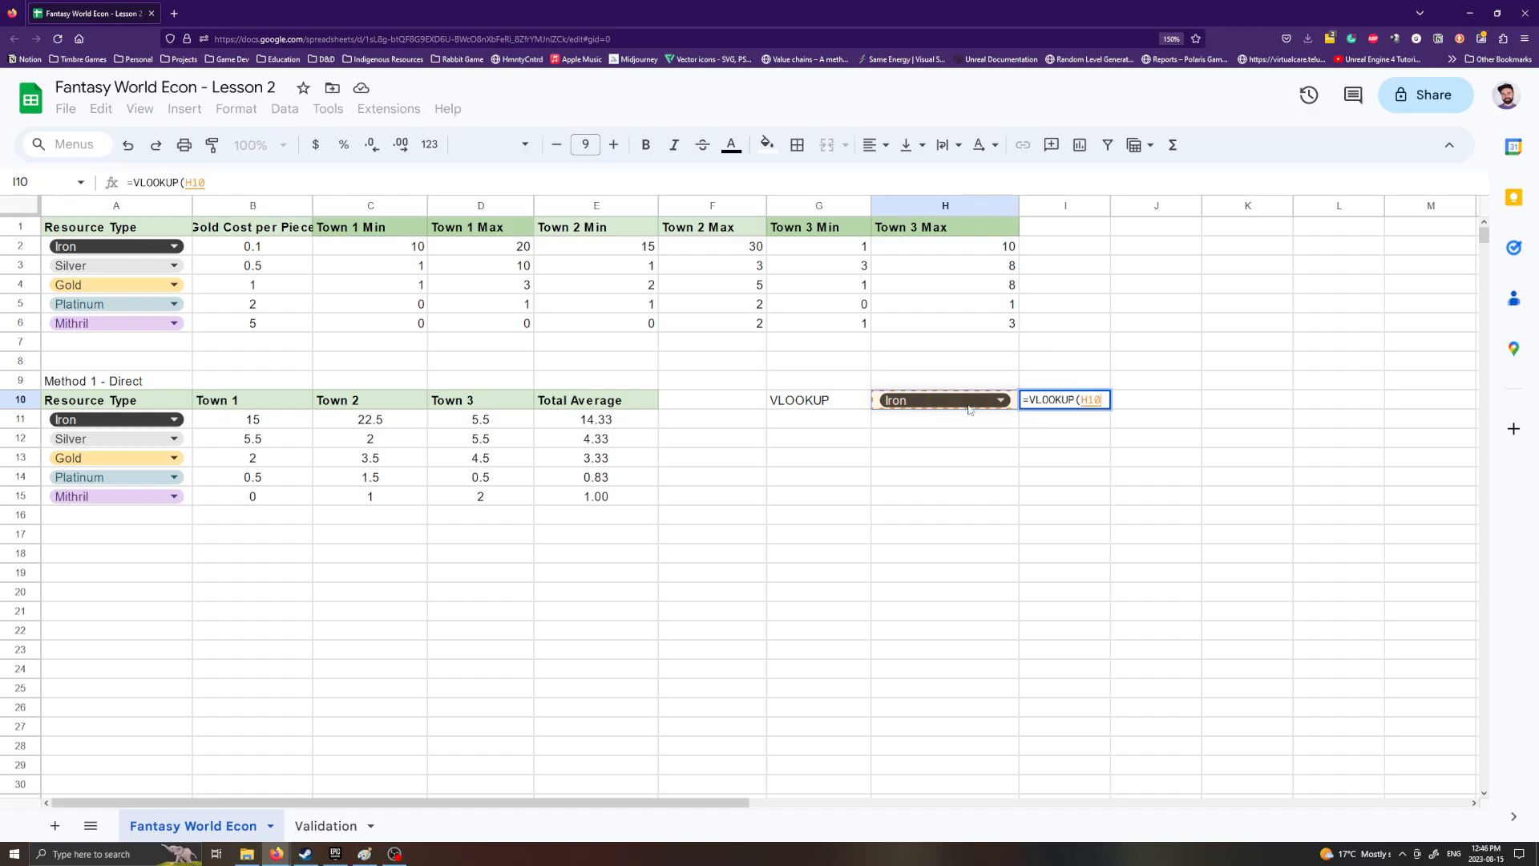
{"action": "key", "text": "F4"}
{"action": "type", "text": ","}
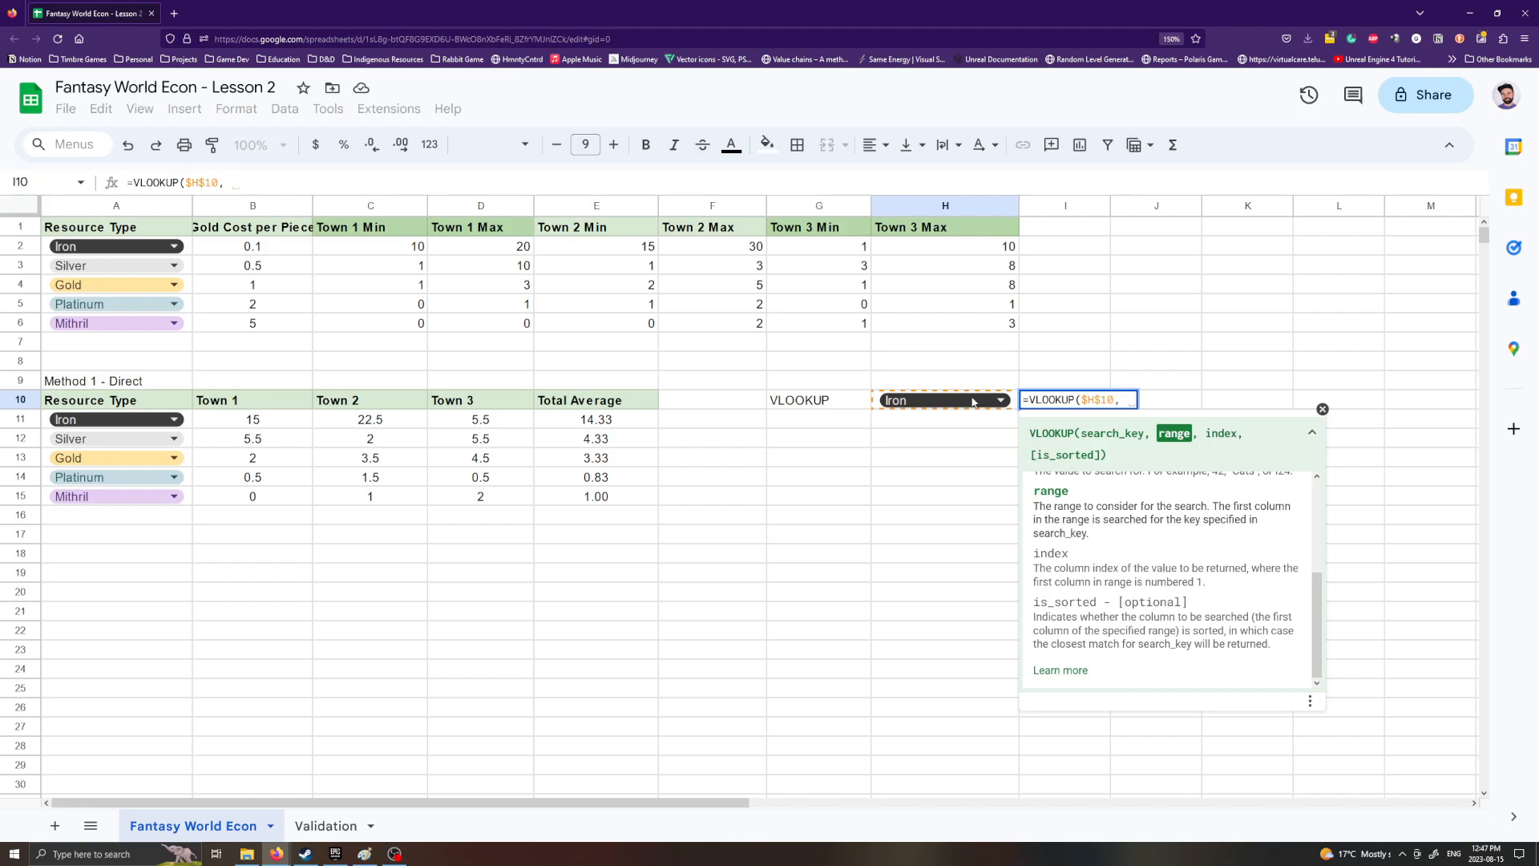
Step: Complete the I10 lookup formula with the absolute range $A$1:$H$6, column index 3 and FALSE for is_sorted
{"action": "left_click_drag", "start_coordinate": [81, 233], "coordinate": [940, 325]}
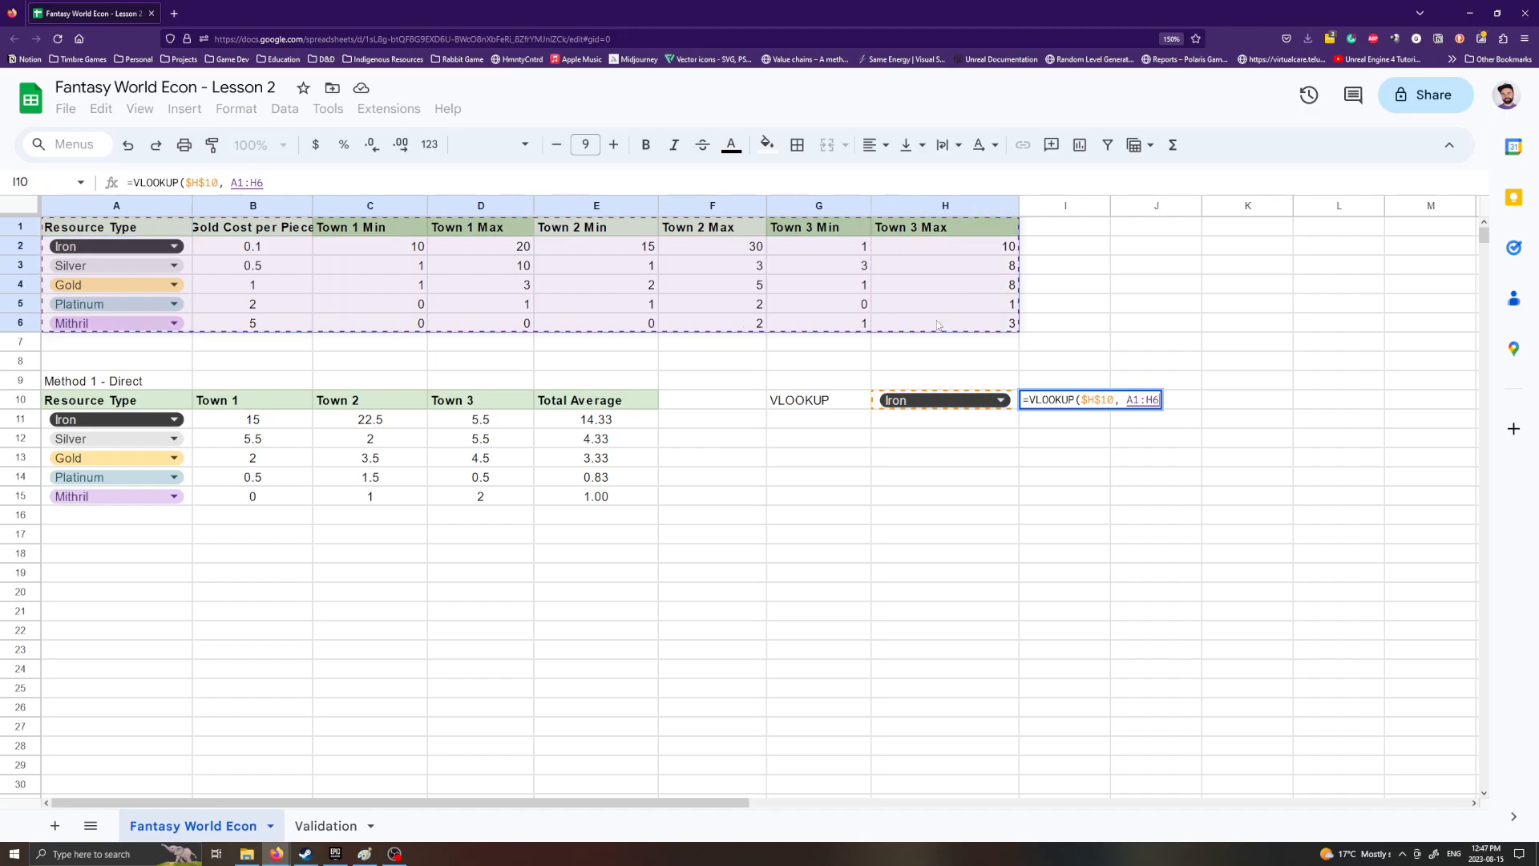
{"action": "key", "text": "F4"}
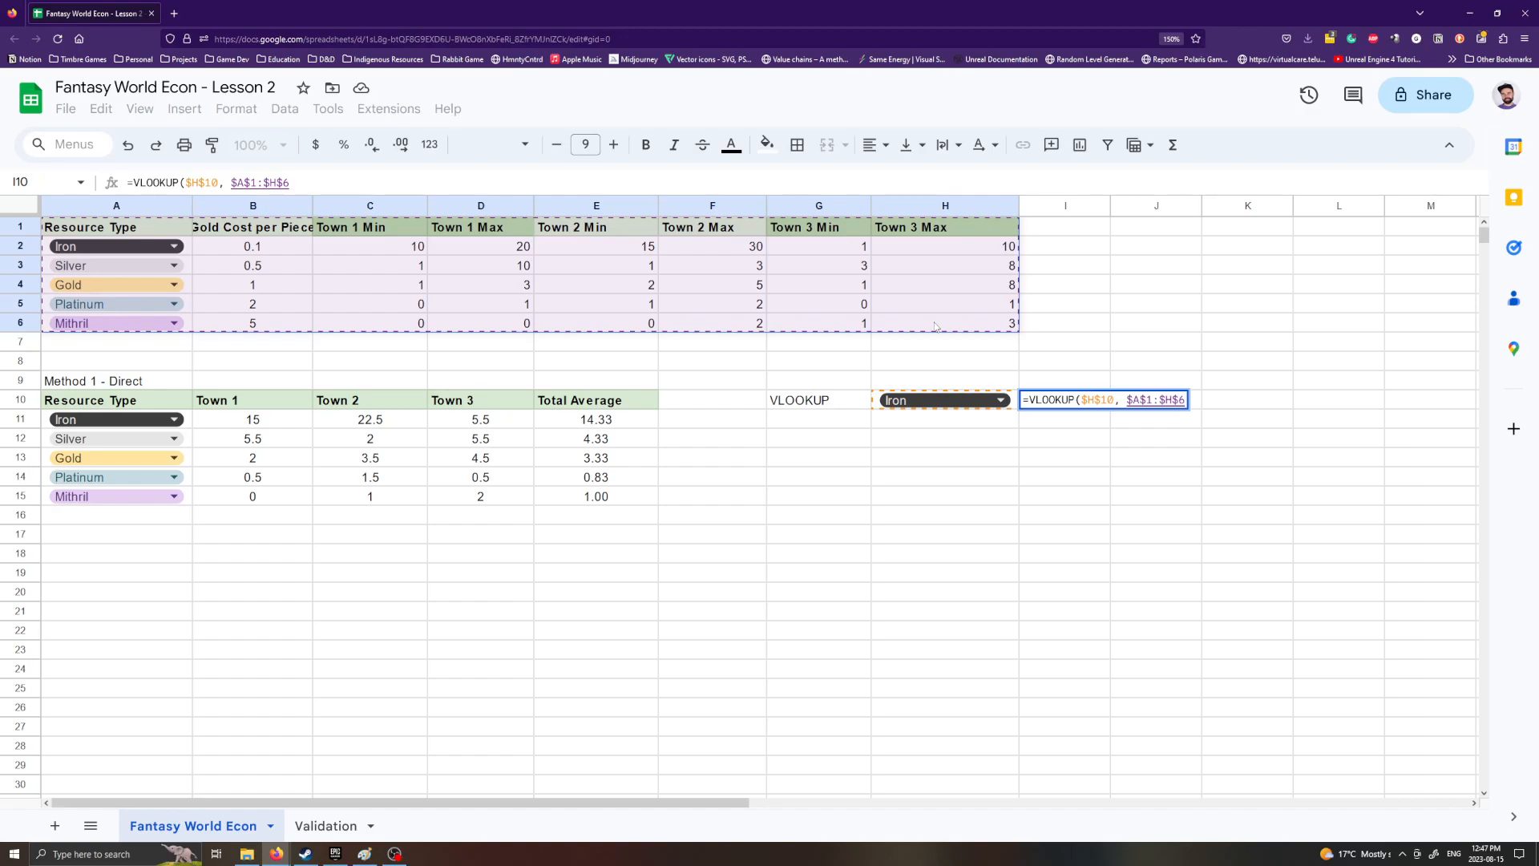
{"action": "type", "text": ","}
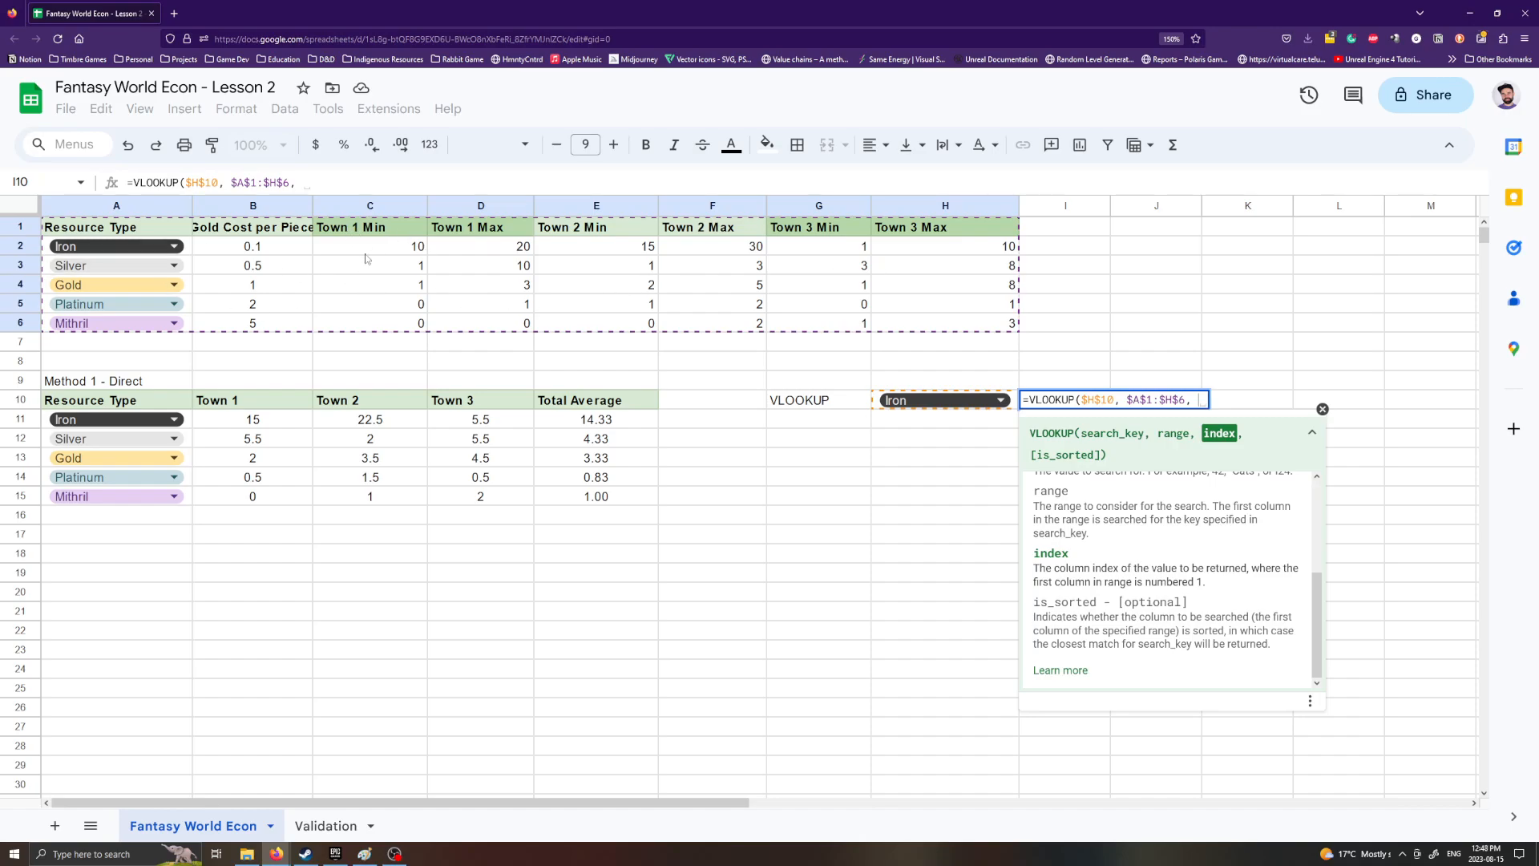
{"action": "type", "text": "3, FALSE"}
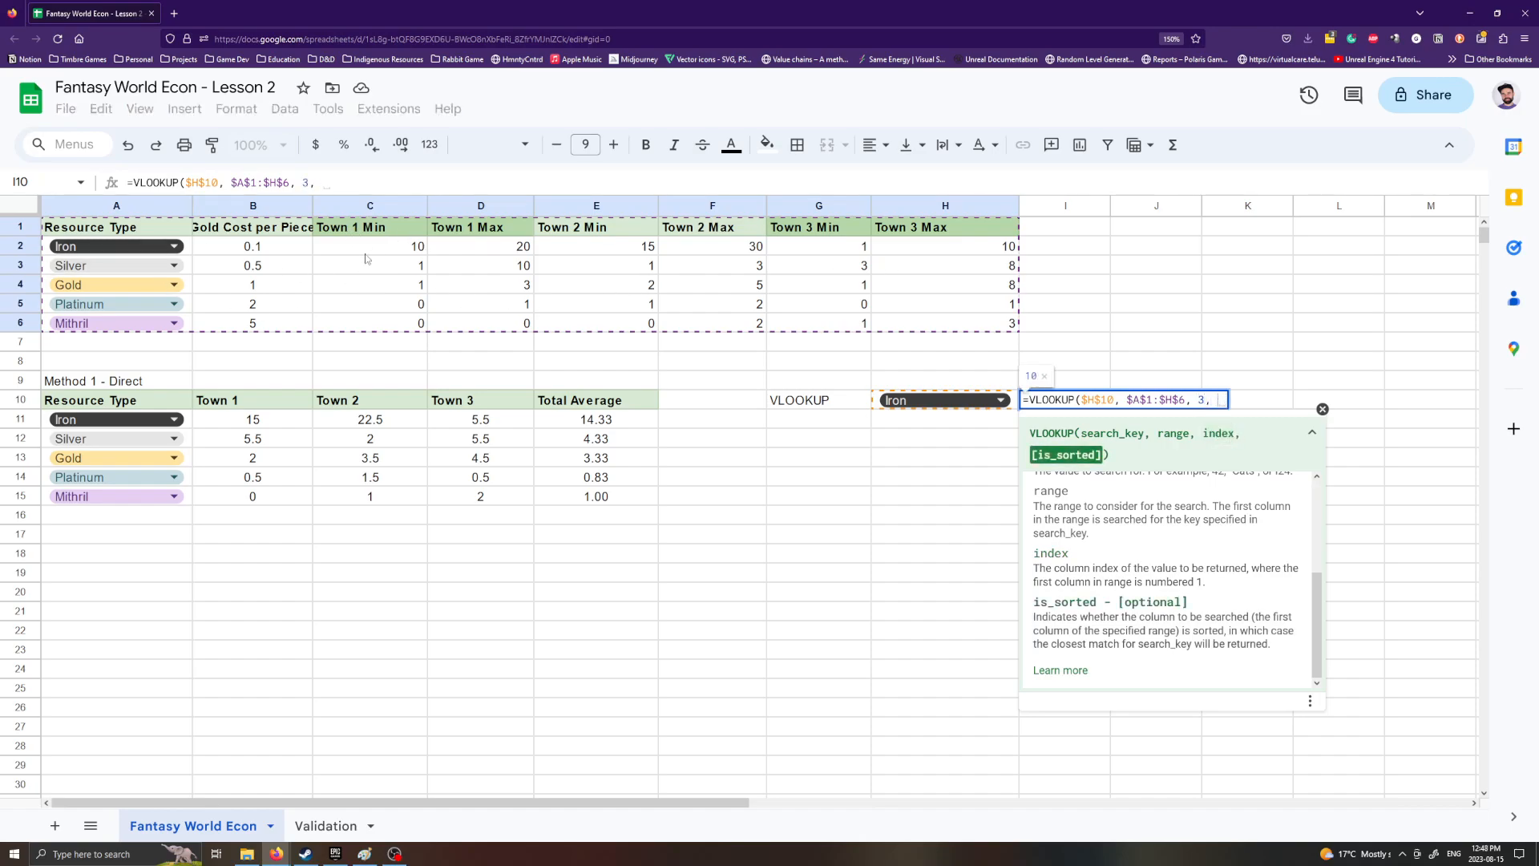
{"action": "type", "text": ")"}
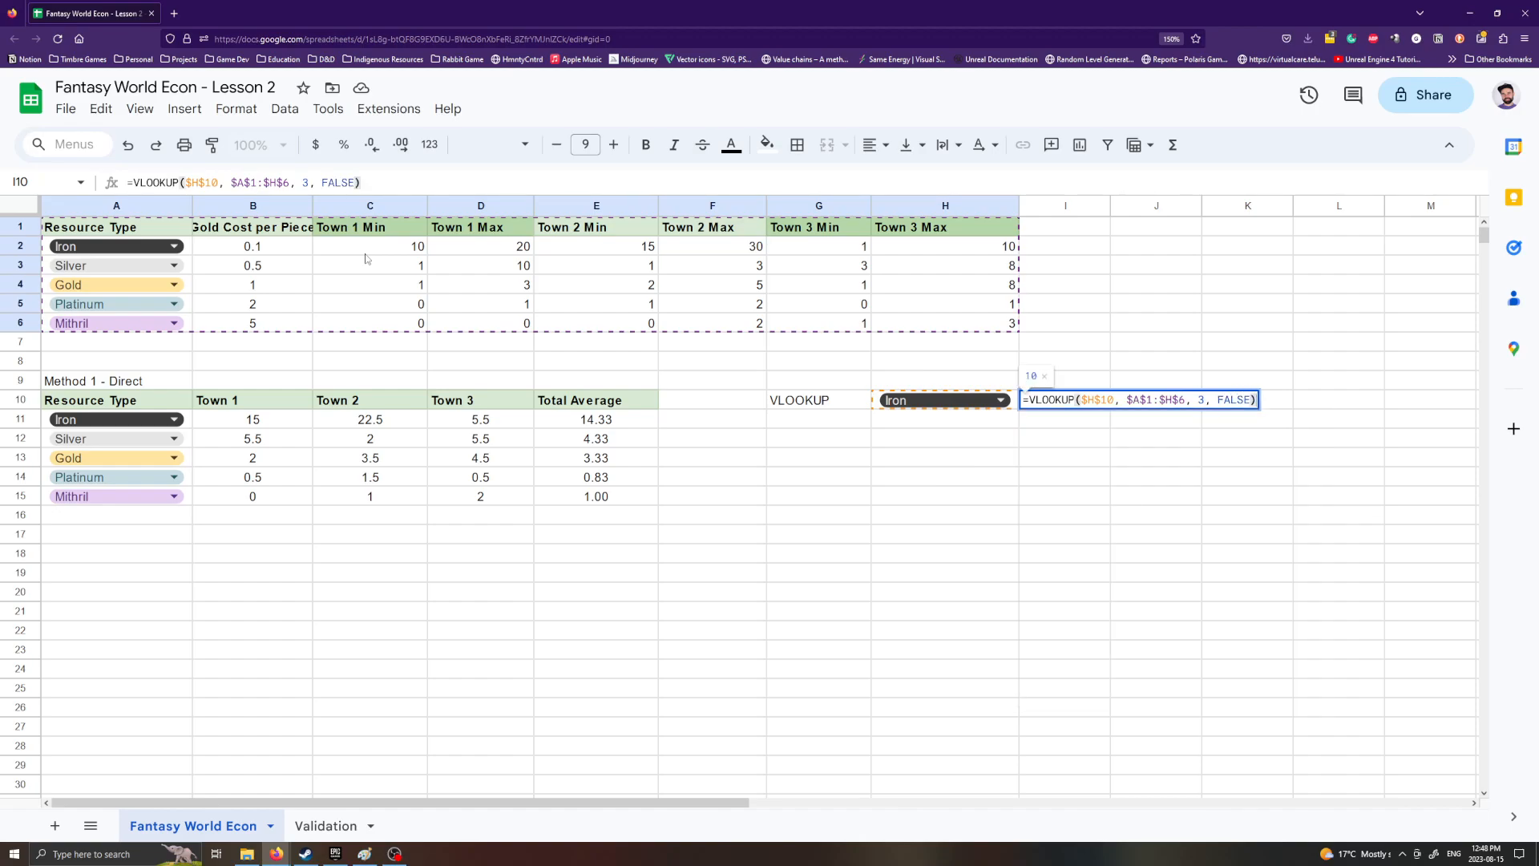
{"action": "key", "text": "Return"}
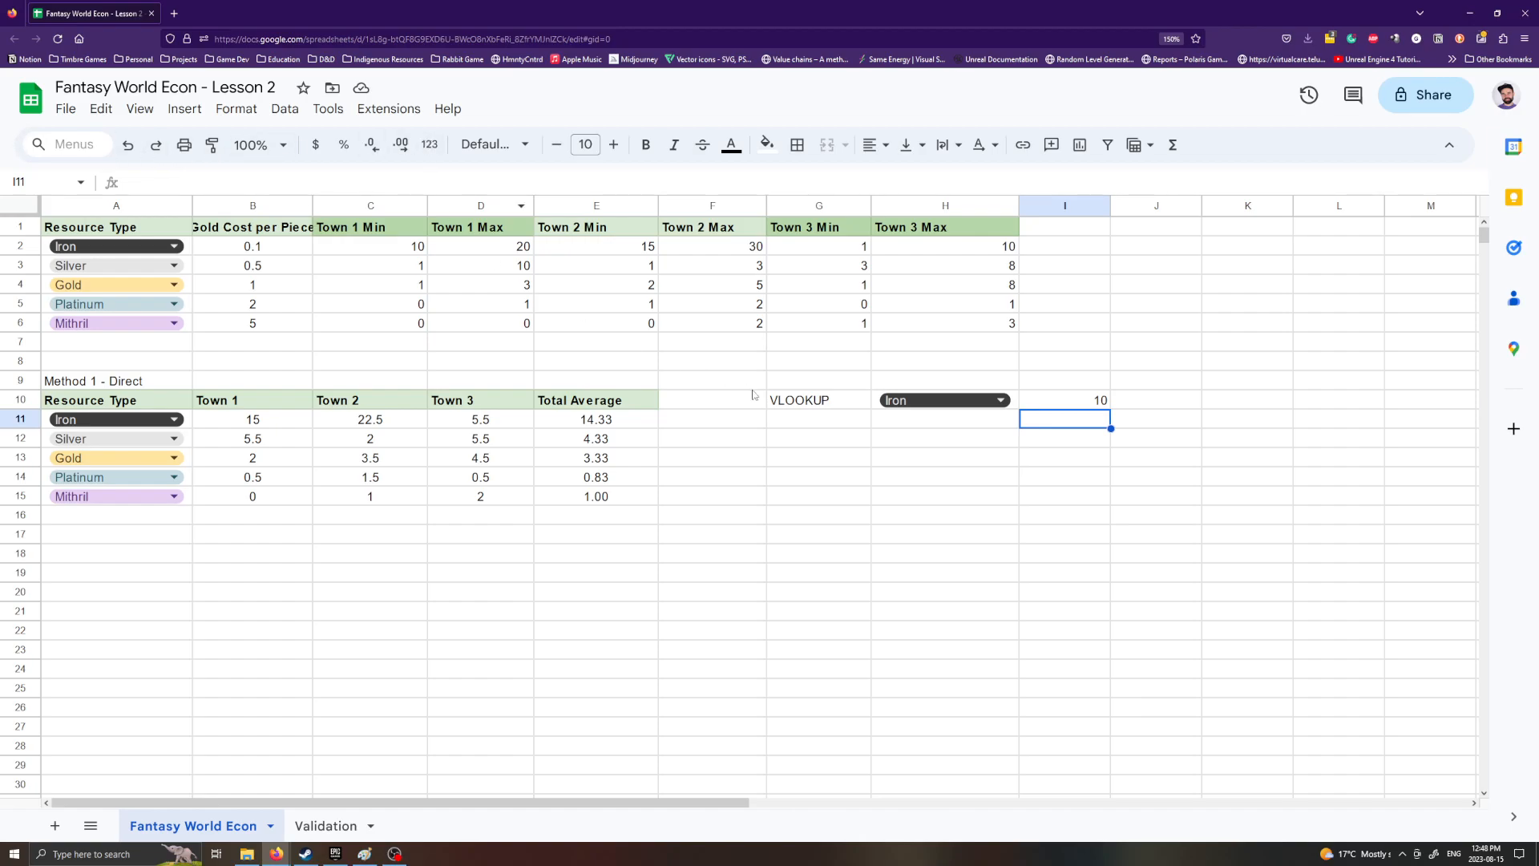
Step: Test the lookup by switching the resource in H10 through Gold, Platinum and Mithril, then return it to Iron
{"action": "double_click", "coordinate": [1004, 400]}
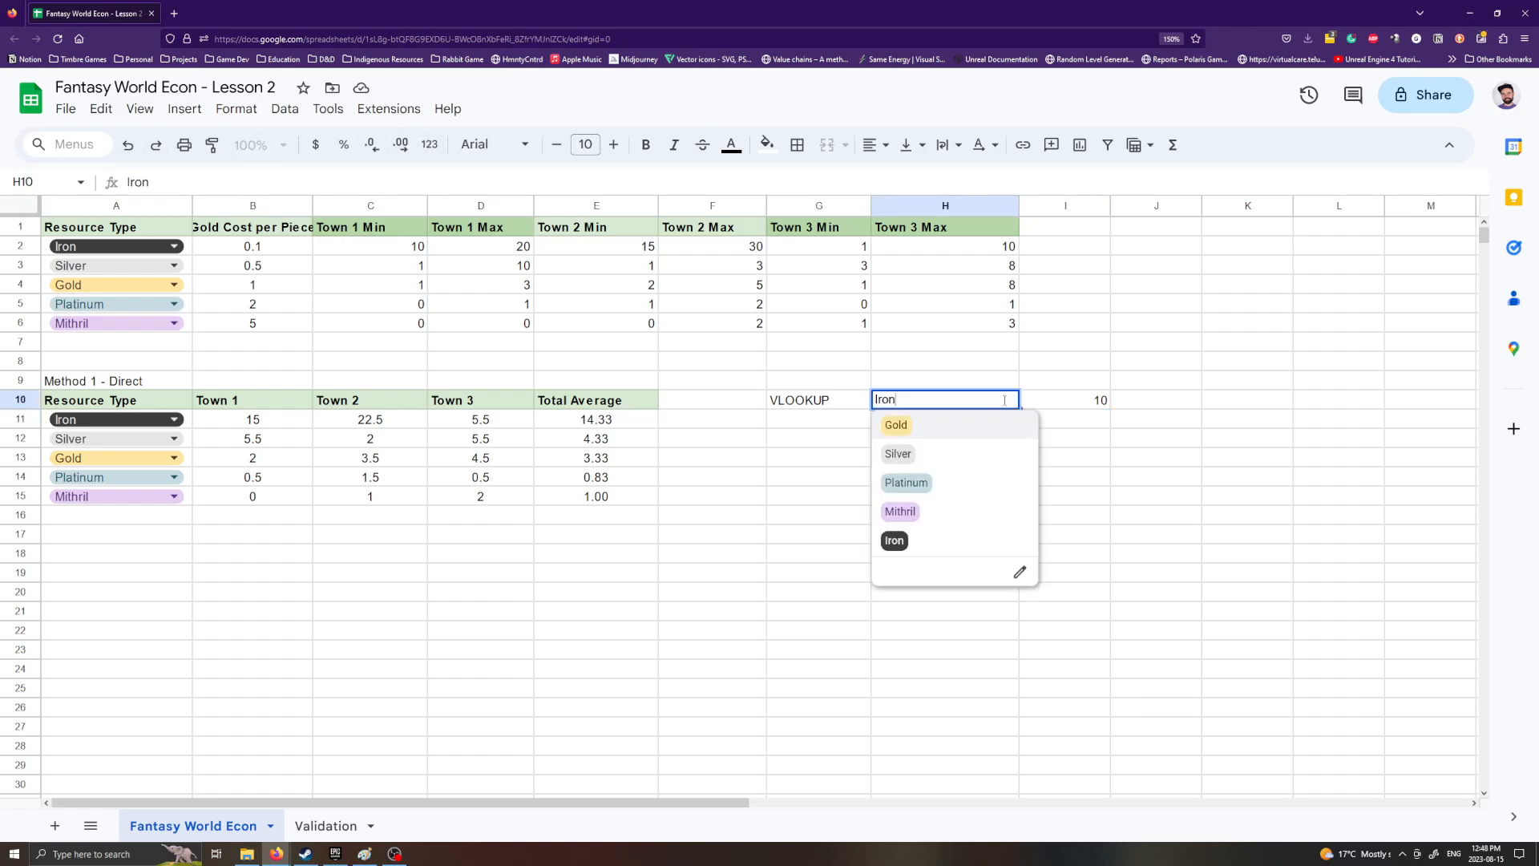
{"action": "left_click", "coordinate": [949, 436]}
{"action": "left_click", "coordinate": [1004, 400]}
{"action": "left_click", "coordinate": [955, 482]}
{"action": "key", "text": "Return"}
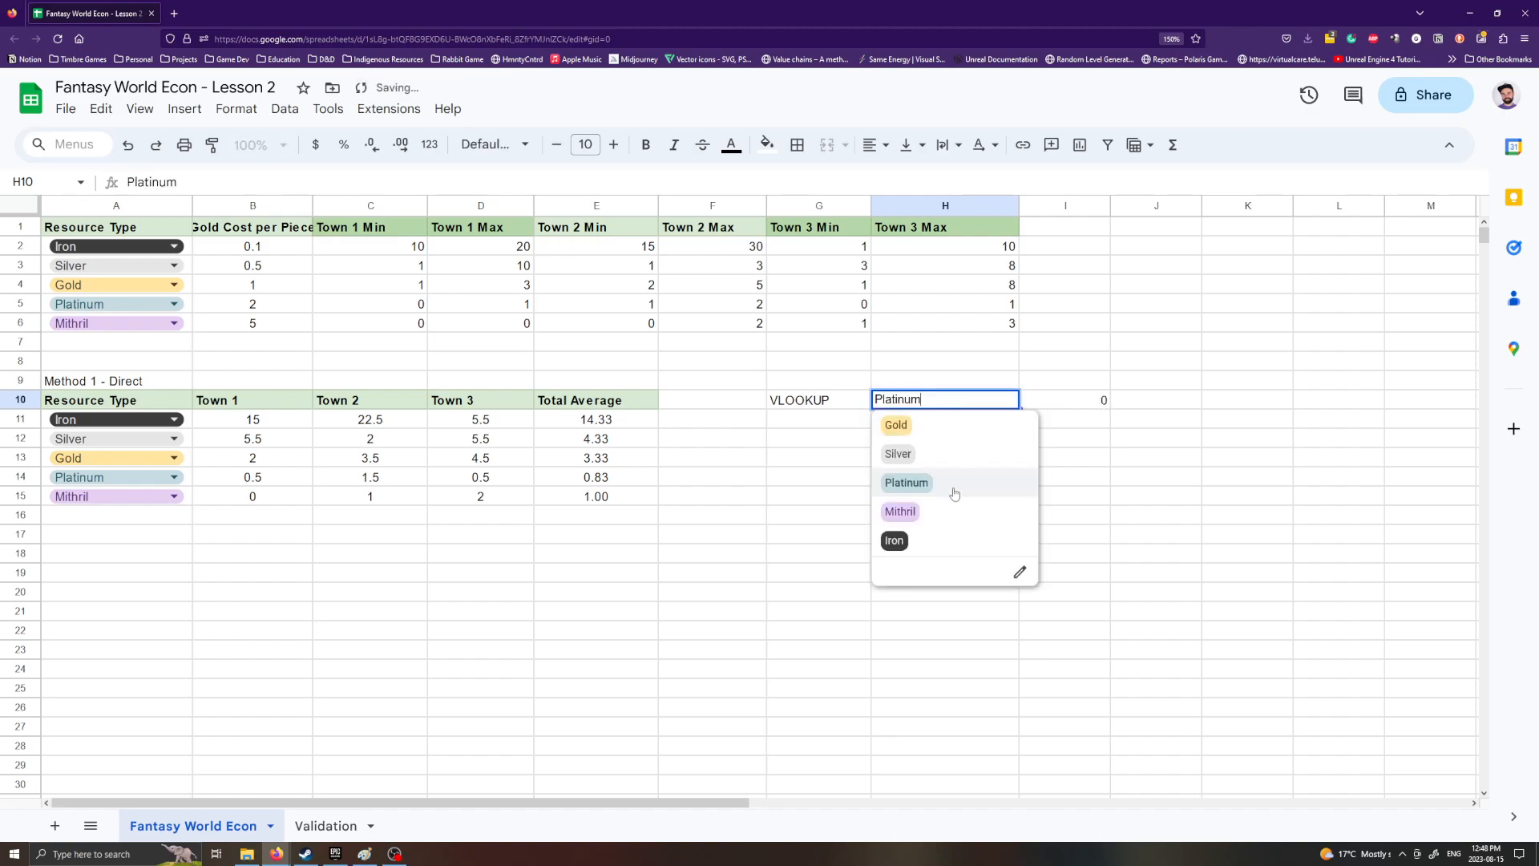
{"action": "left_click", "coordinate": [946, 511]}
{"action": "key", "text": "Return"}
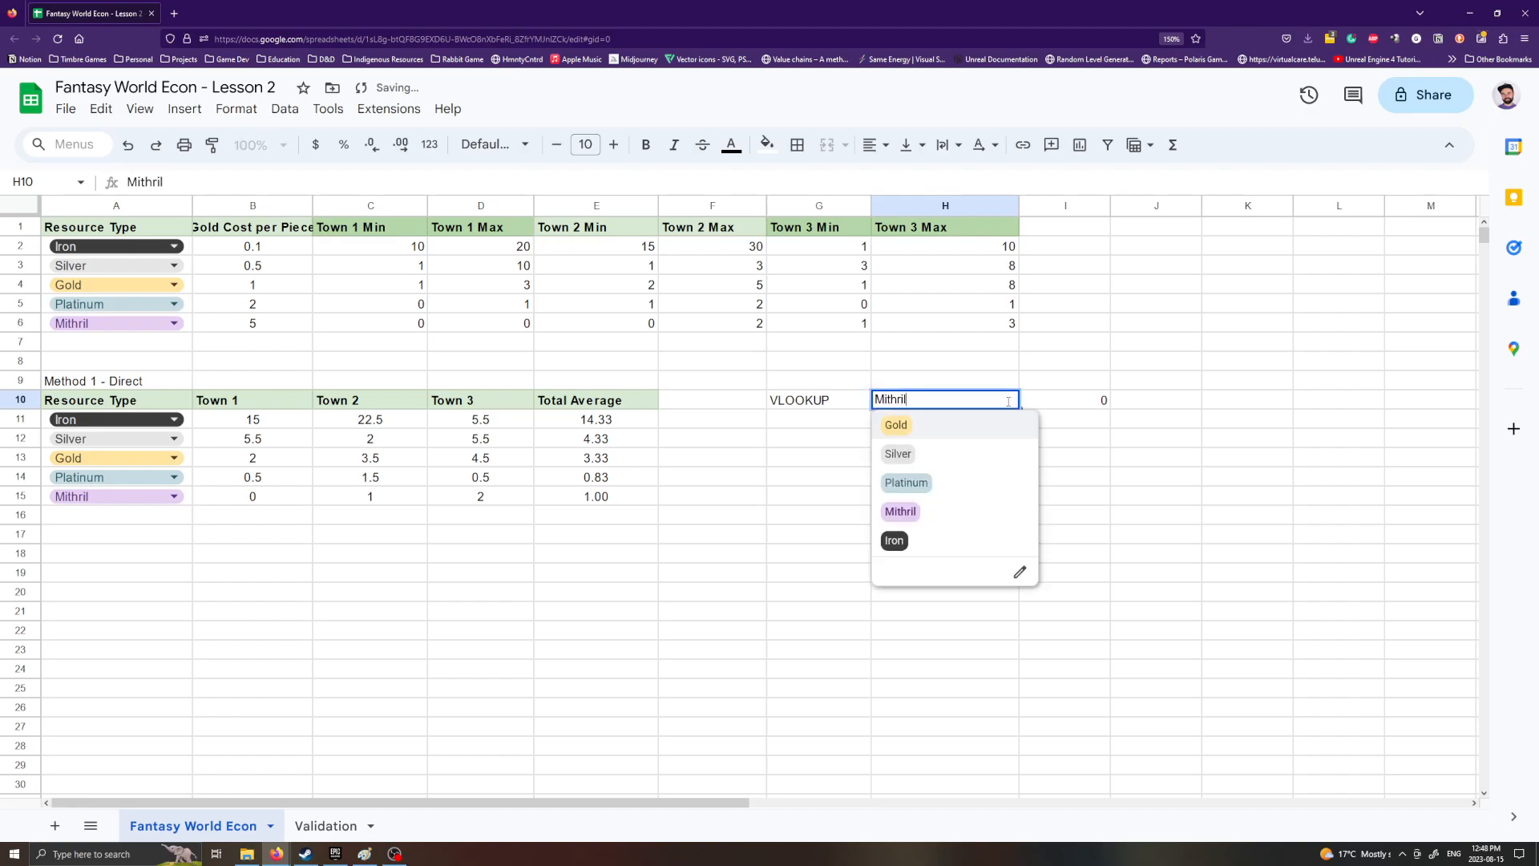
{"action": "left_click", "coordinate": [964, 438]}
{"action": "key", "text": "Return"}
{"action": "left_click", "coordinate": [951, 539]}
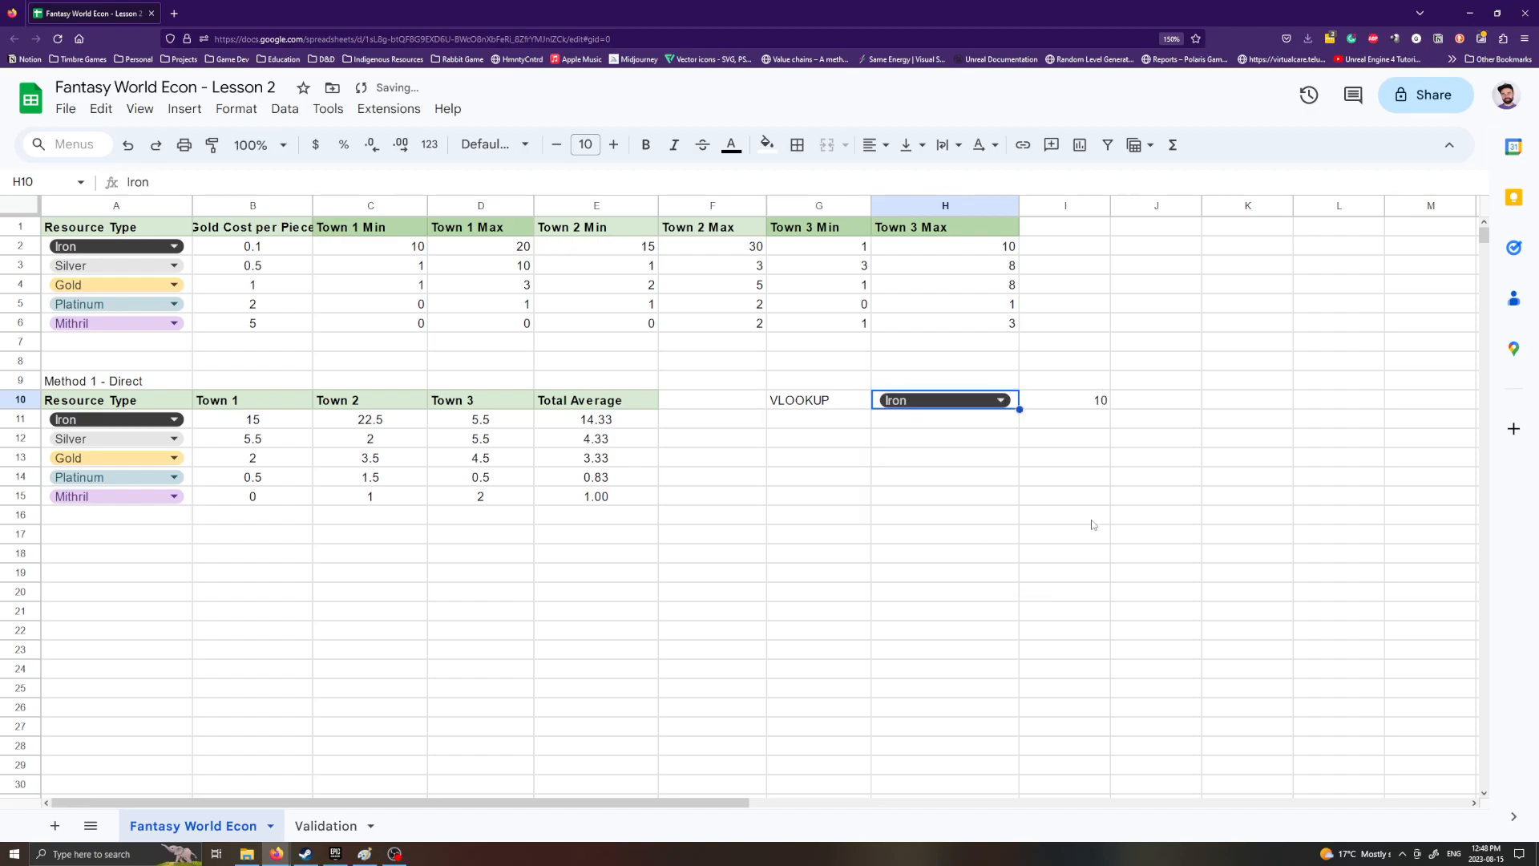
Step: Review the VLOOKUP formula in cell I10, examining its search key, range and column index without changing them
{"action": "left_click", "coordinate": [1135, 501]}
{"action": "left_click", "coordinate": [1086, 400]}
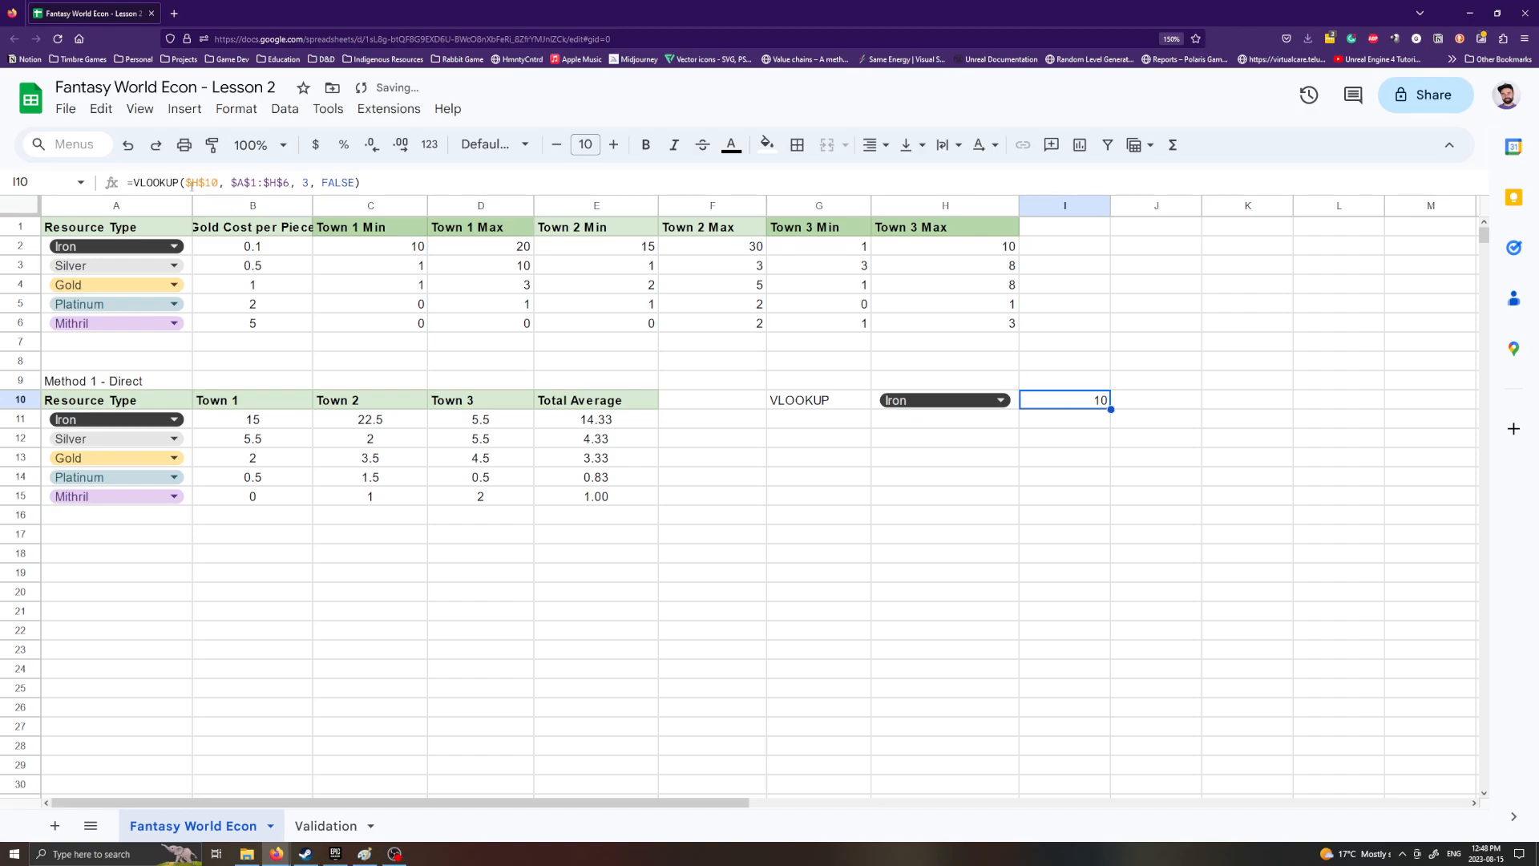
{"action": "key", "text": "Return"}
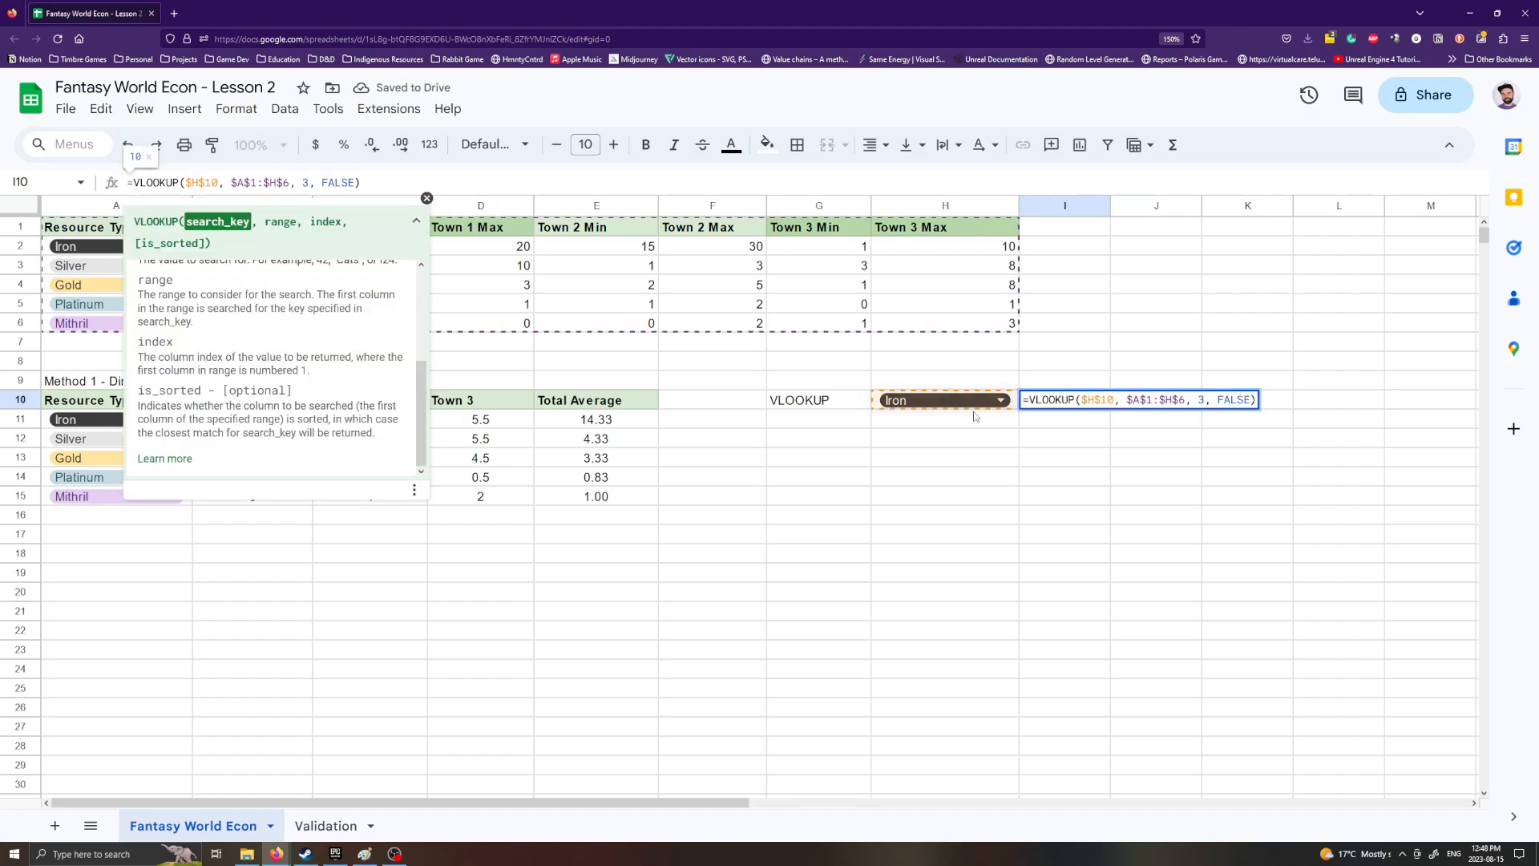
{"action": "key", "text": "Escape"}
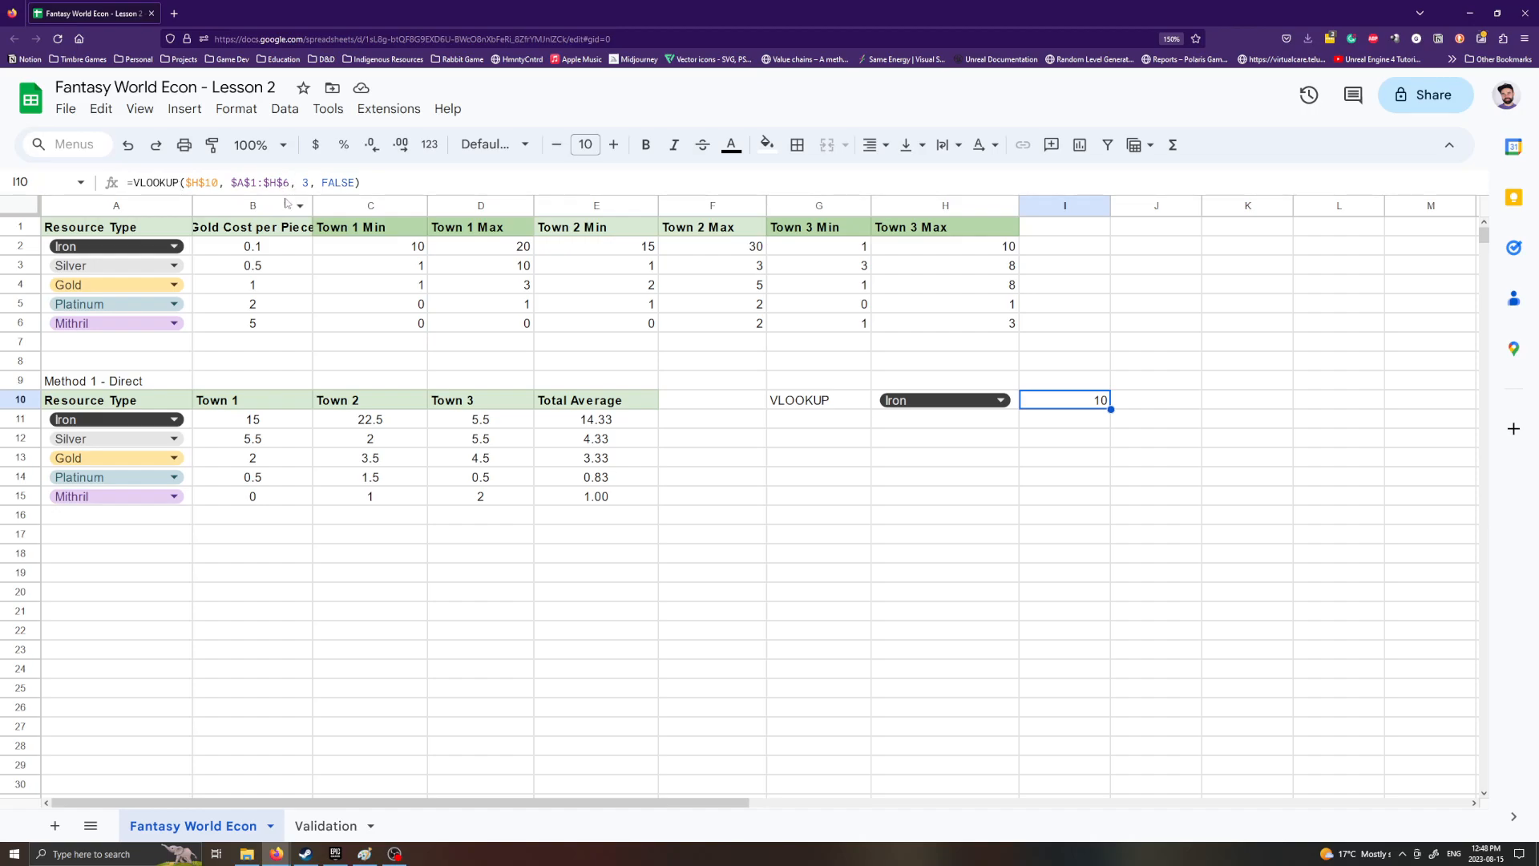
{"action": "double_click", "coordinate": [305, 182]}
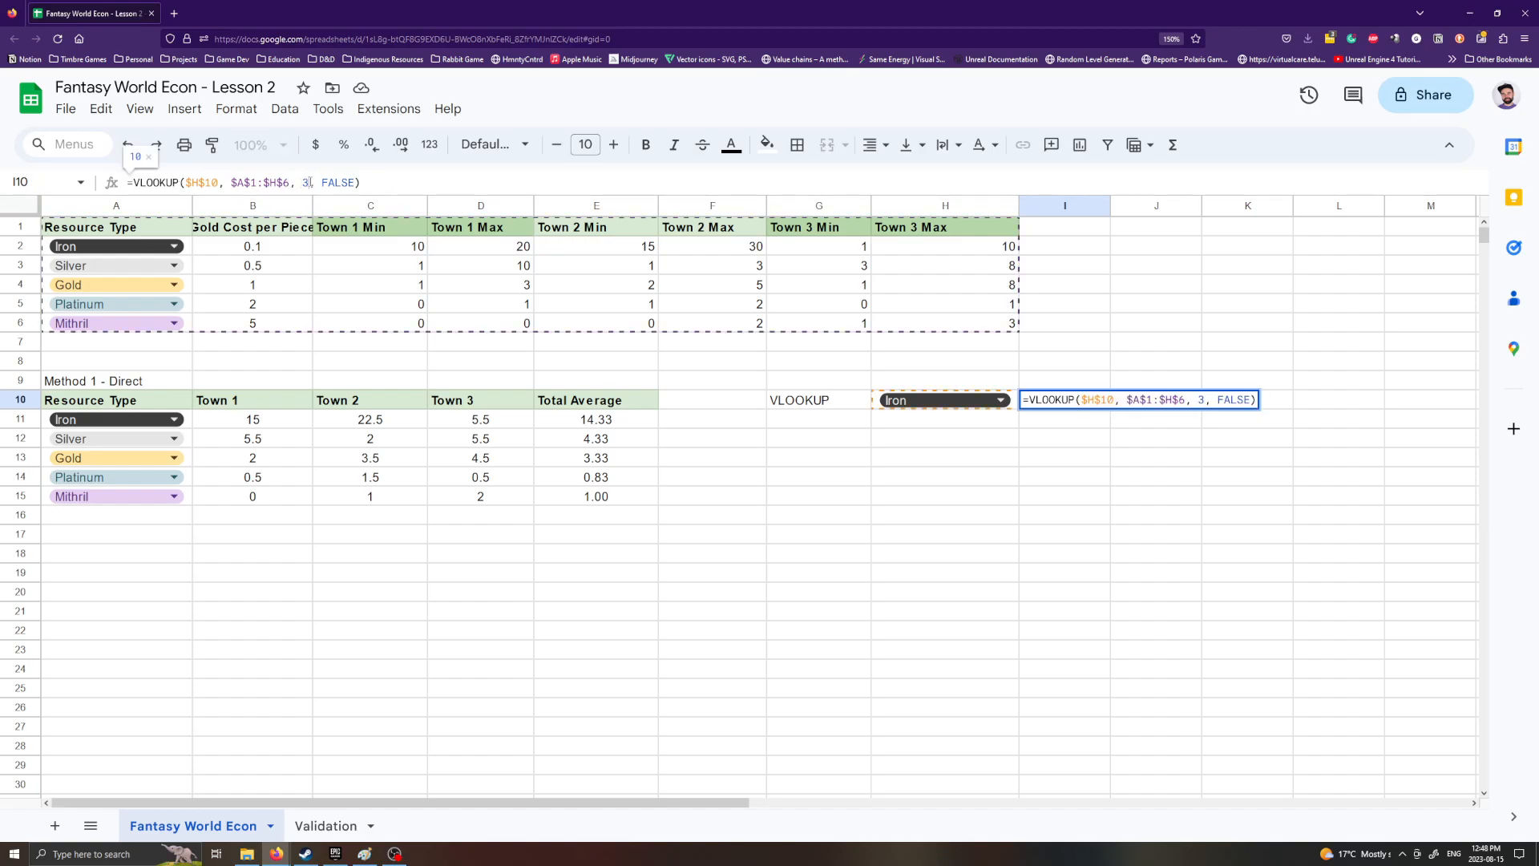
{"action": "left_click", "coordinate": [509, 173]}
{"action": "key", "text": "Return"}
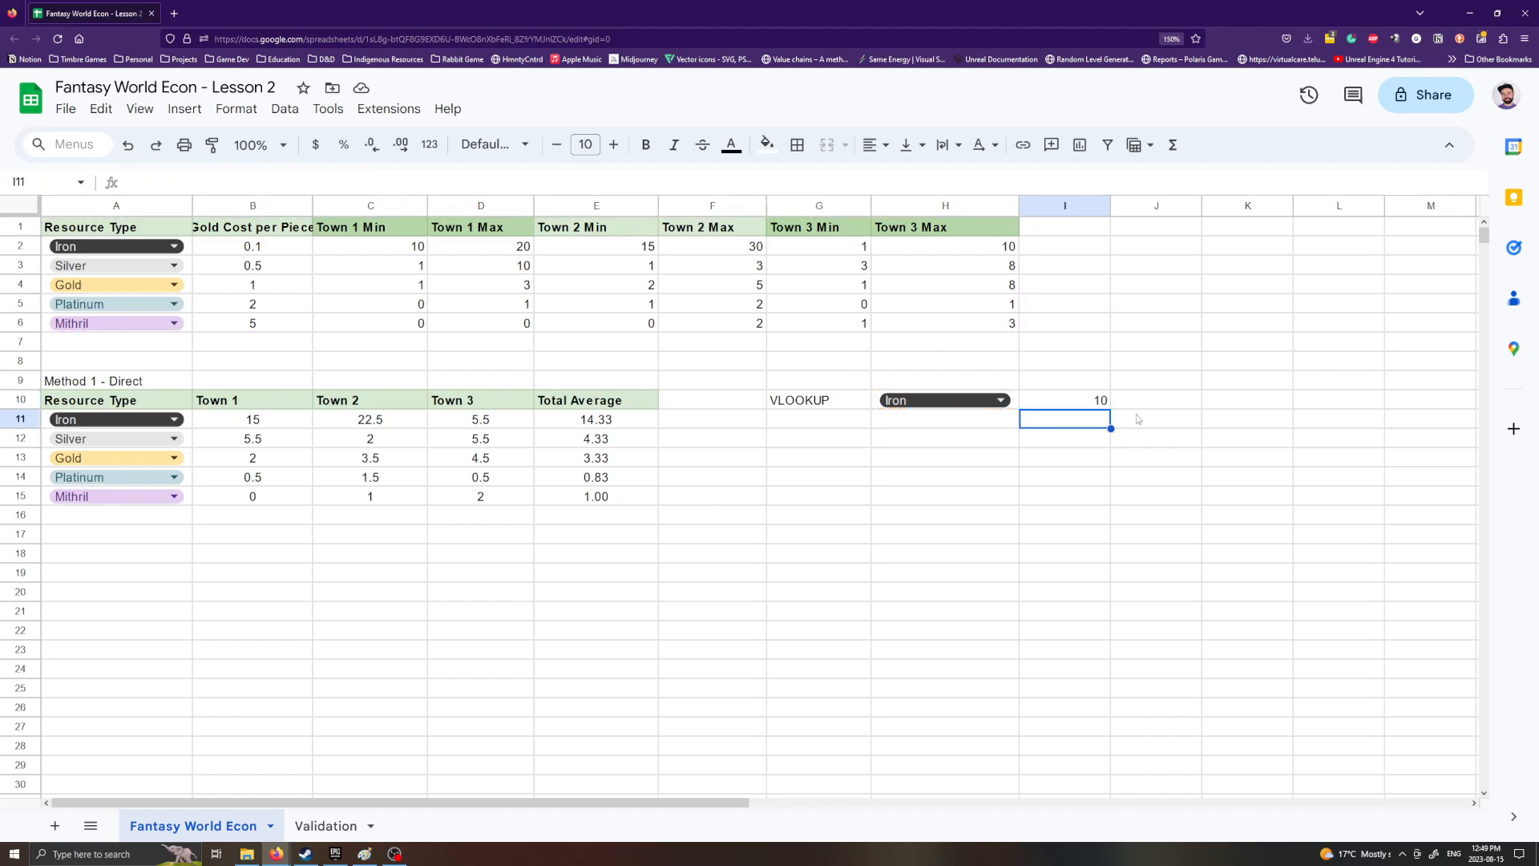
{"action": "left_click", "coordinate": [1099, 404]}
{"action": "left_click", "coordinate": [1088, 423]}
{"action": "left_click", "coordinate": [1087, 403]}
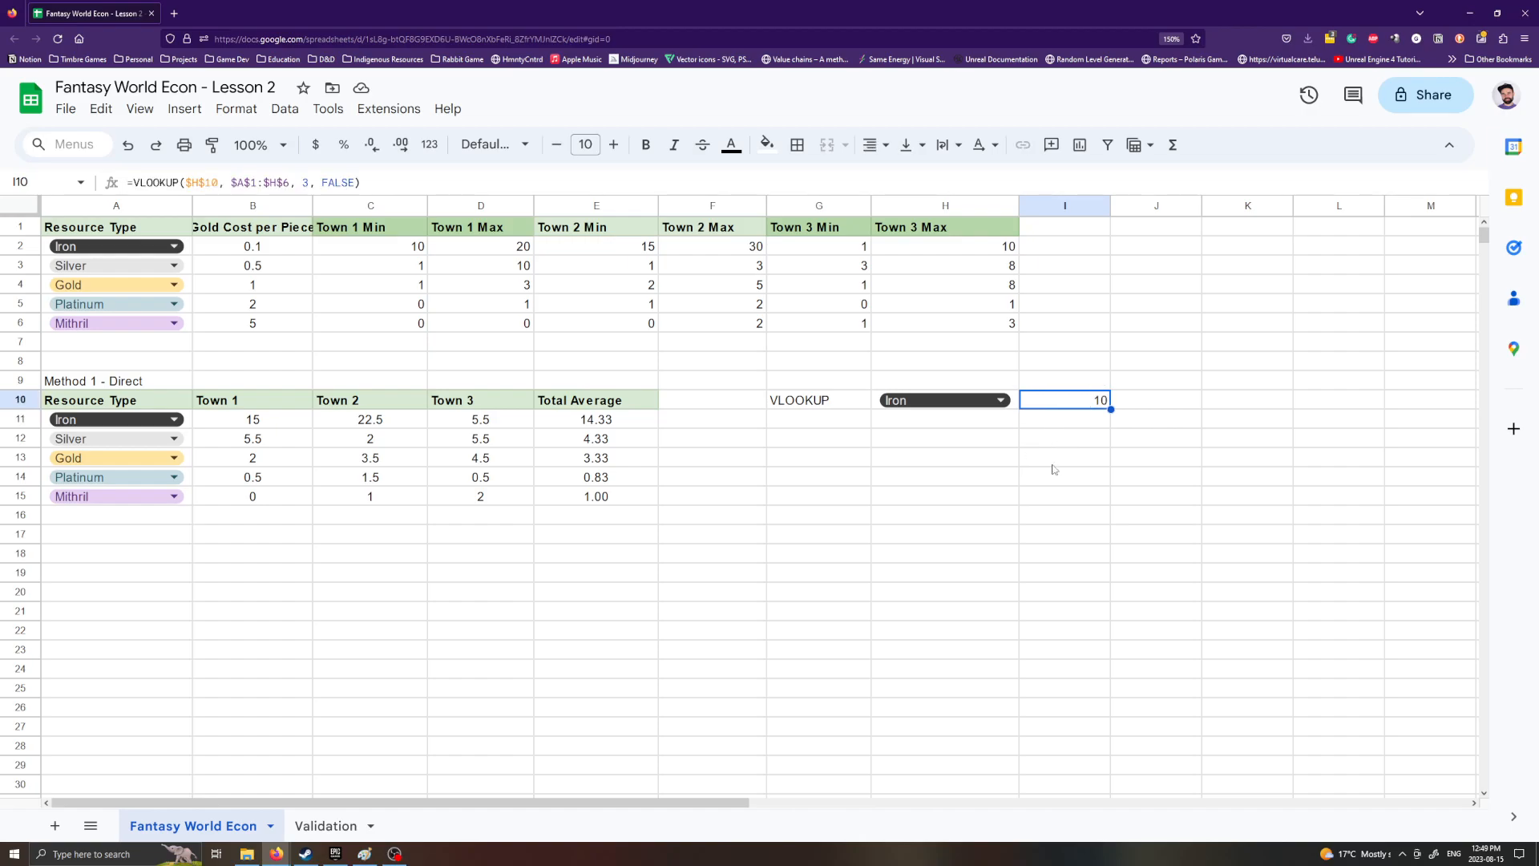
Step: Check the column index argument in the I10 lookup formula without changing it
{"action": "double_click", "coordinate": [306, 182]}
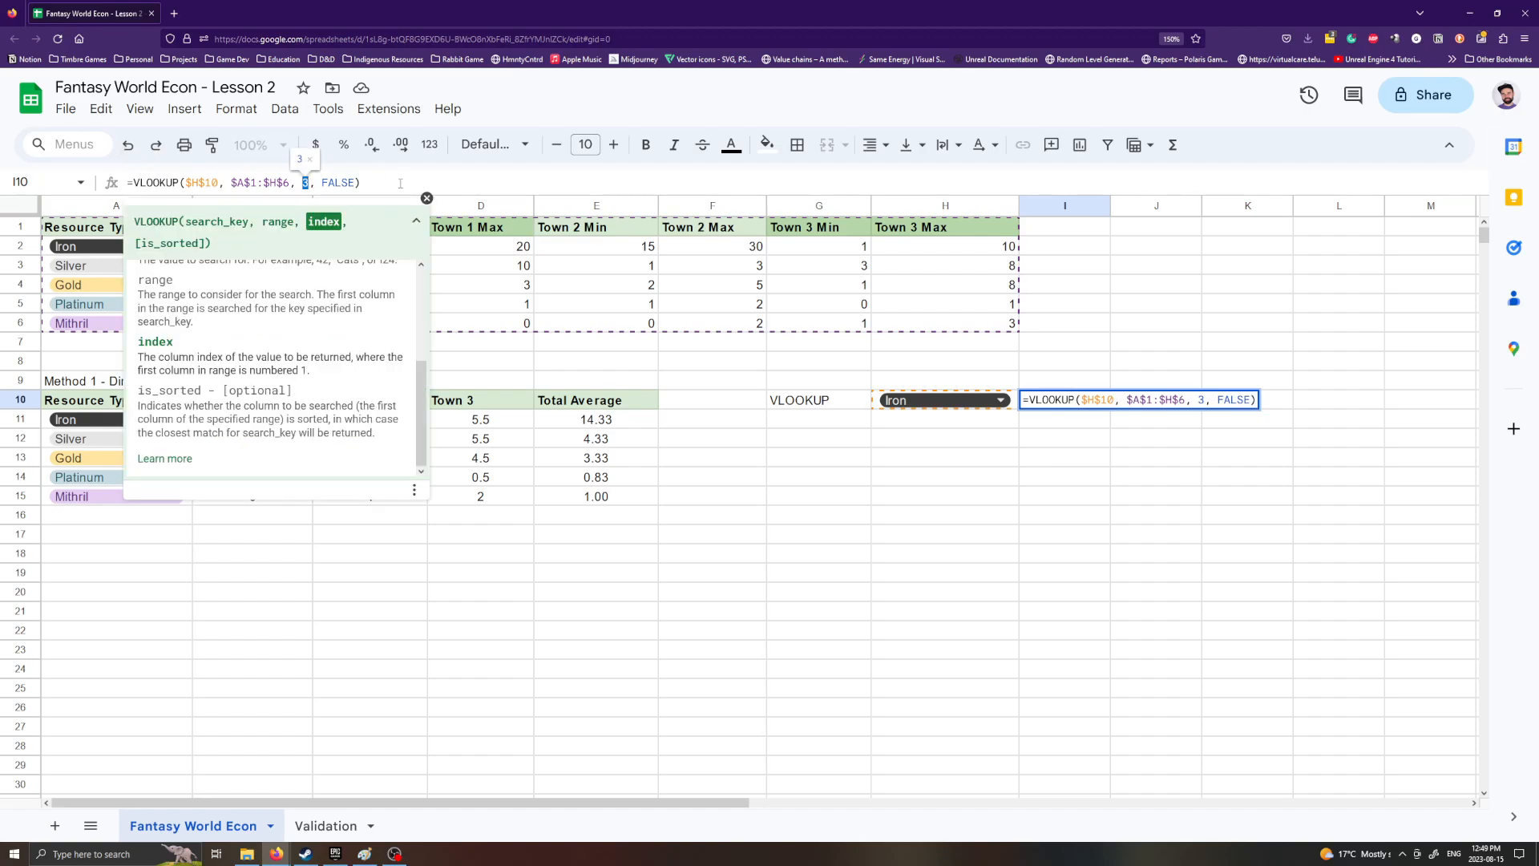
{"action": "key", "text": "Return"}
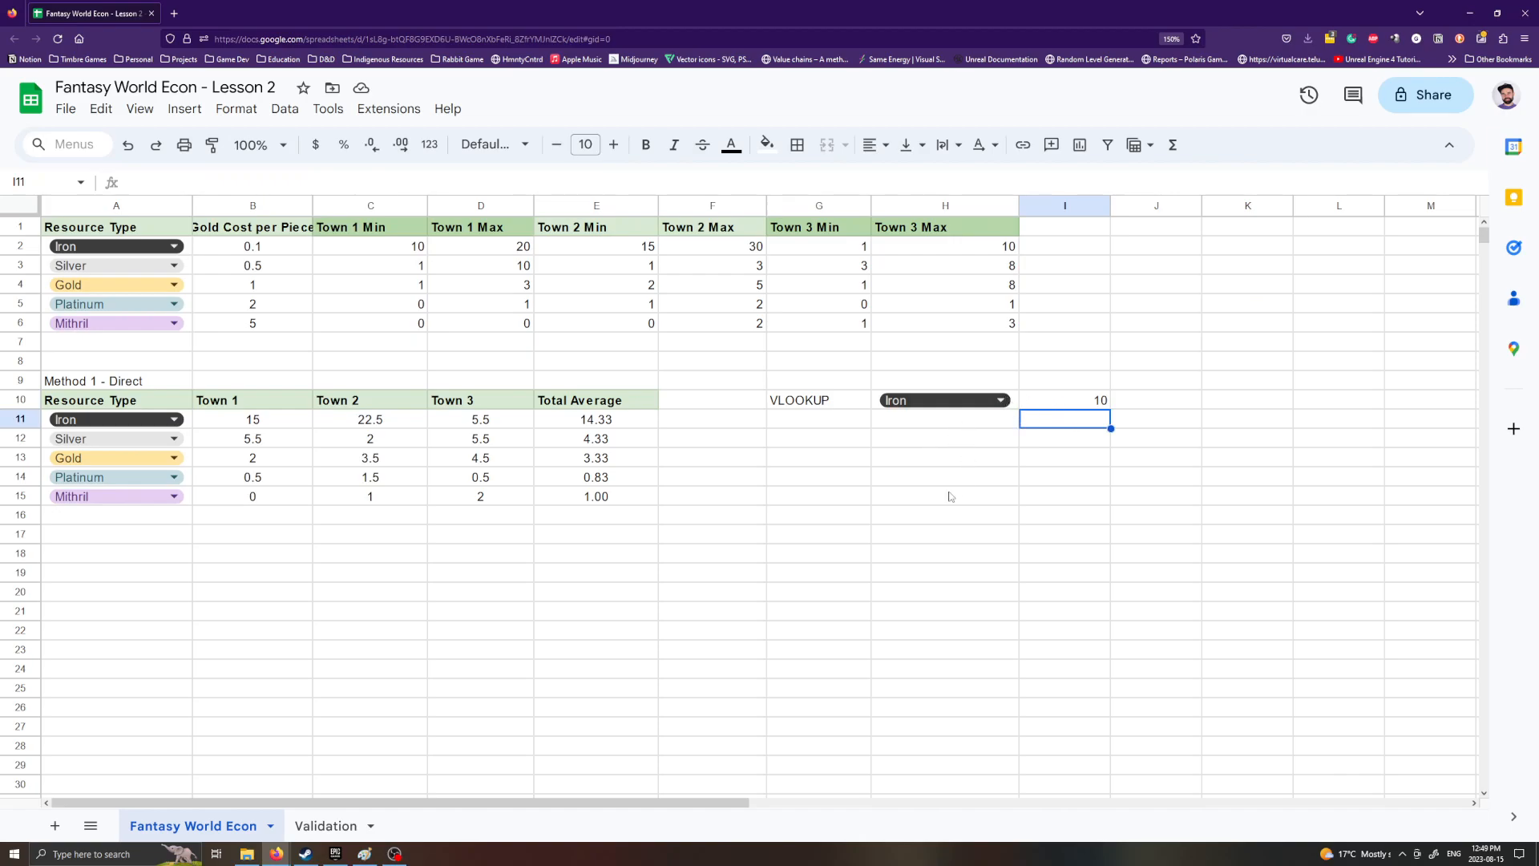
{"action": "left_click", "coordinate": [1081, 385]}
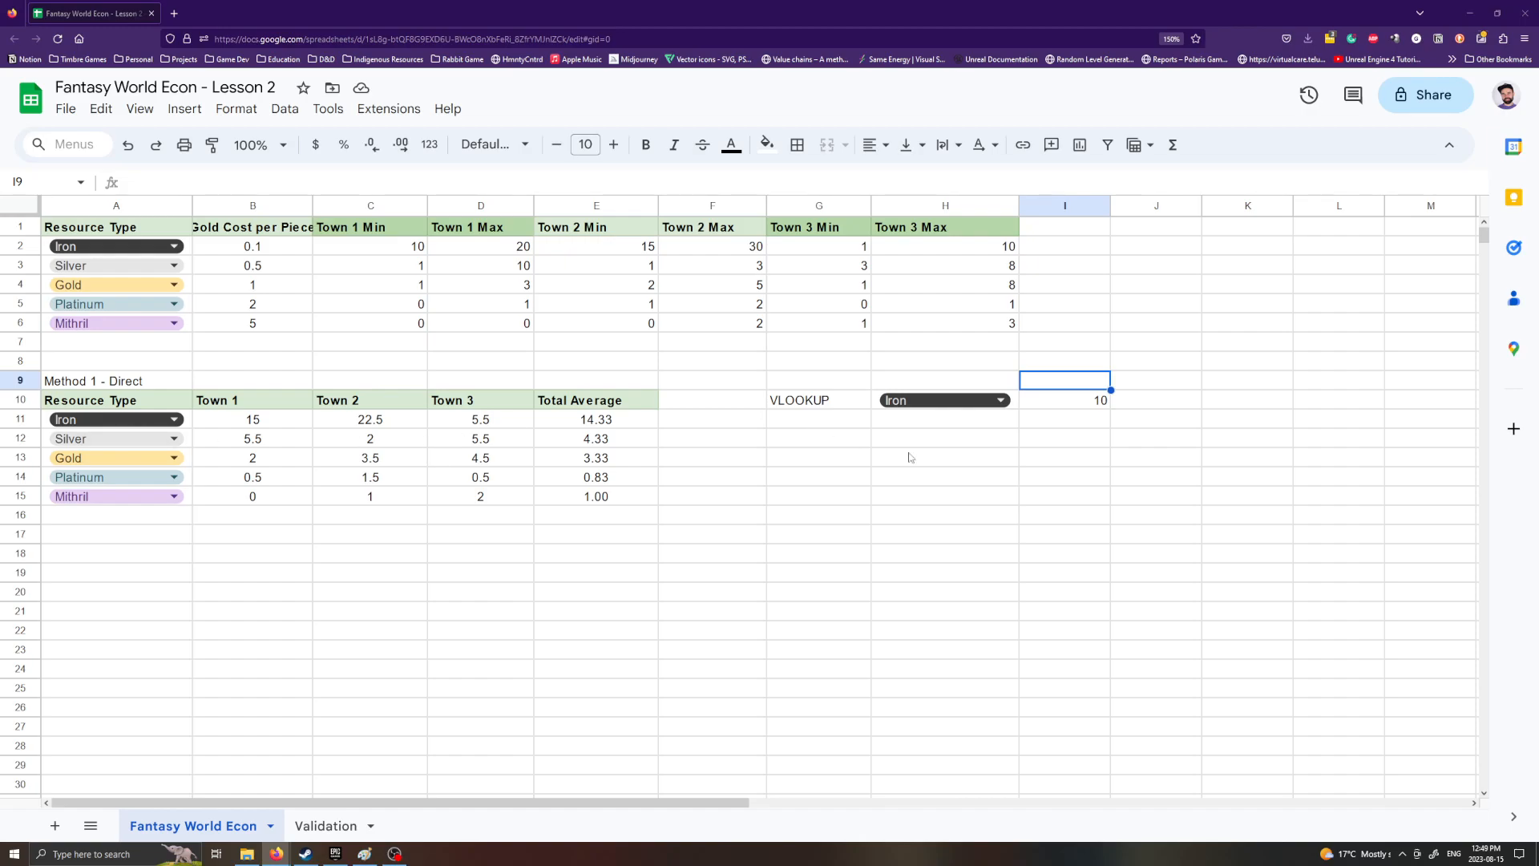
Step: Copy the Town 1 Min header from C1 into cell H11
{"action": "left_click", "coordinate": [364, 227]}
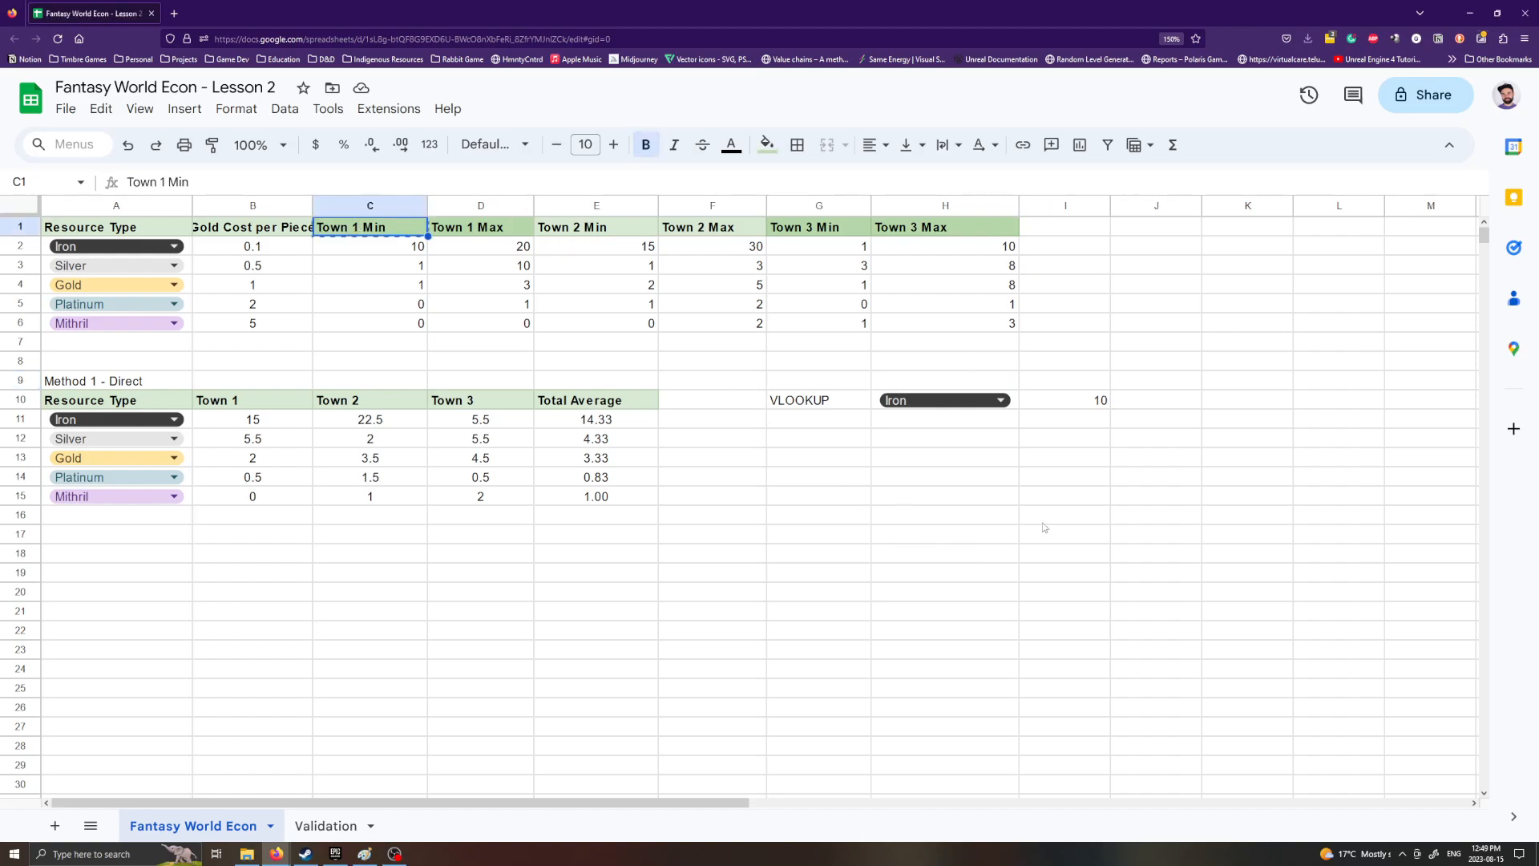
{"action": "key", "text": "ctrl+c"}
{"action": "left_click", "coordinate": [962, 424]}
{"action": "key", "text": "ctrl+v"}
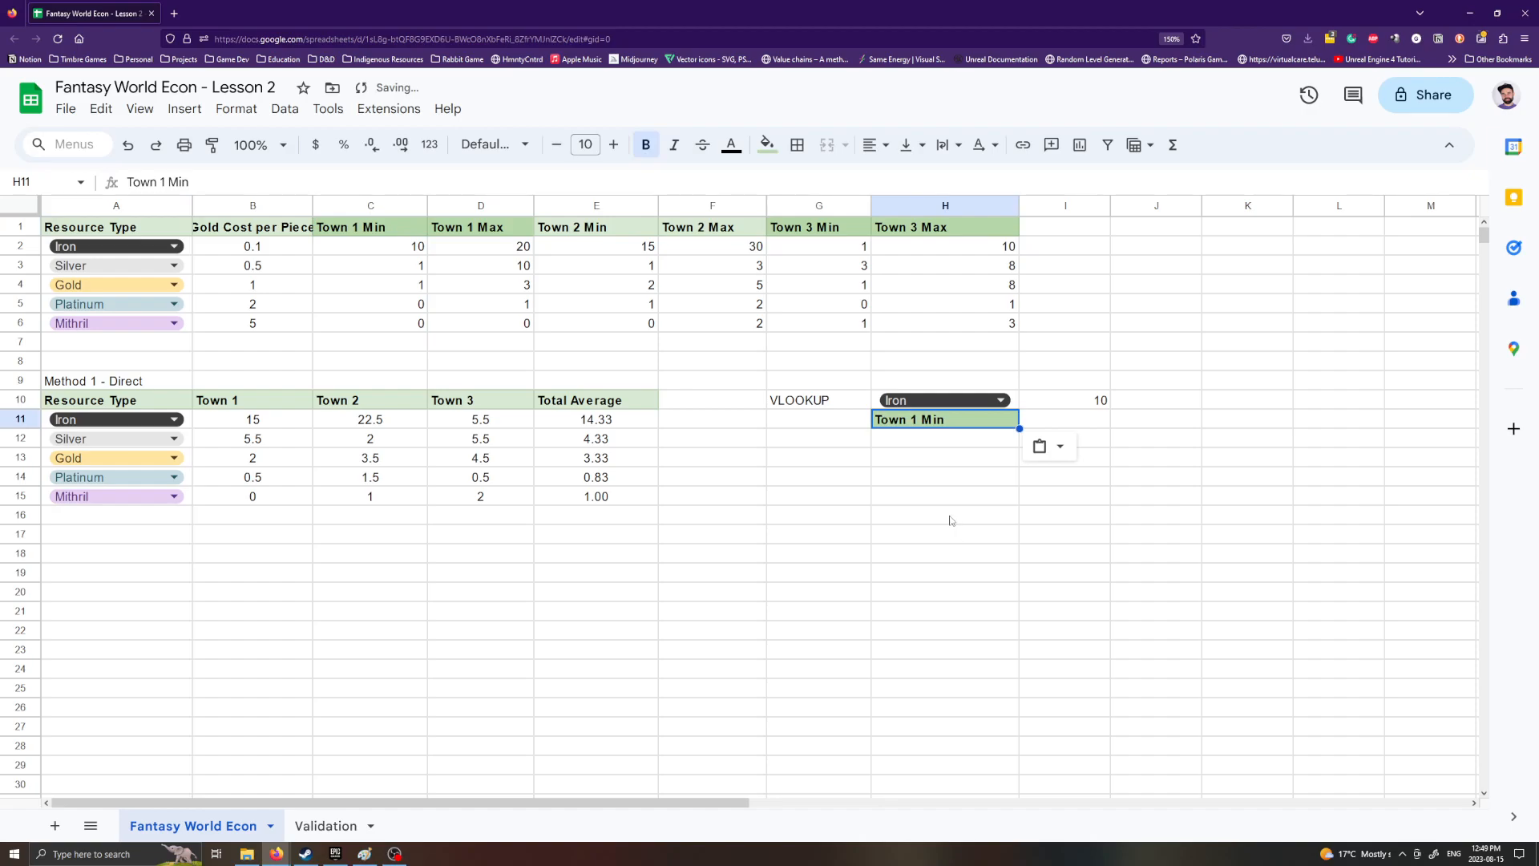
{"action": "left_click", "coordinate": [1007, 494]}
Step: Label cell G11 as HLOOKUP, beneath the VLOOKUP label
{"action": "left_click", "coordinate": [925, 421]}
{"action": "left_click", "coordinate": [799, 426]}
{"action": "type", "text": "HLOOKUP"}
{"action": "key", "text": "Return"}
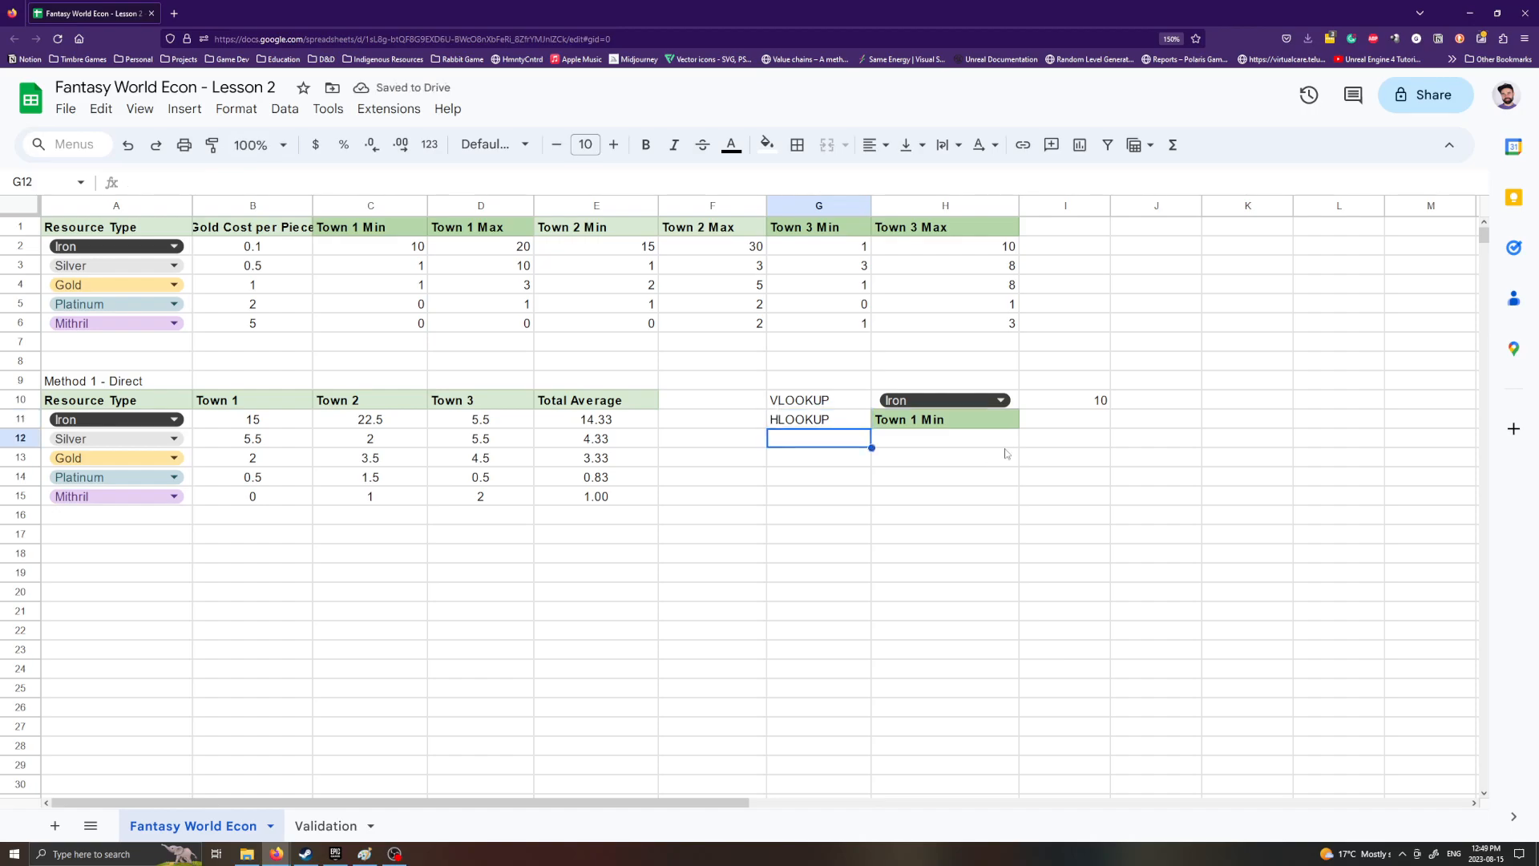
{"action": "left_click", "coordinate": [823, 424]}
Step: Begin an HLOOKUP formula in cell I11 with the absolute search key $H$11 and the absolute range $A$1:$H$6
{"action": "left_click", "coordinate": [1056, 416]}
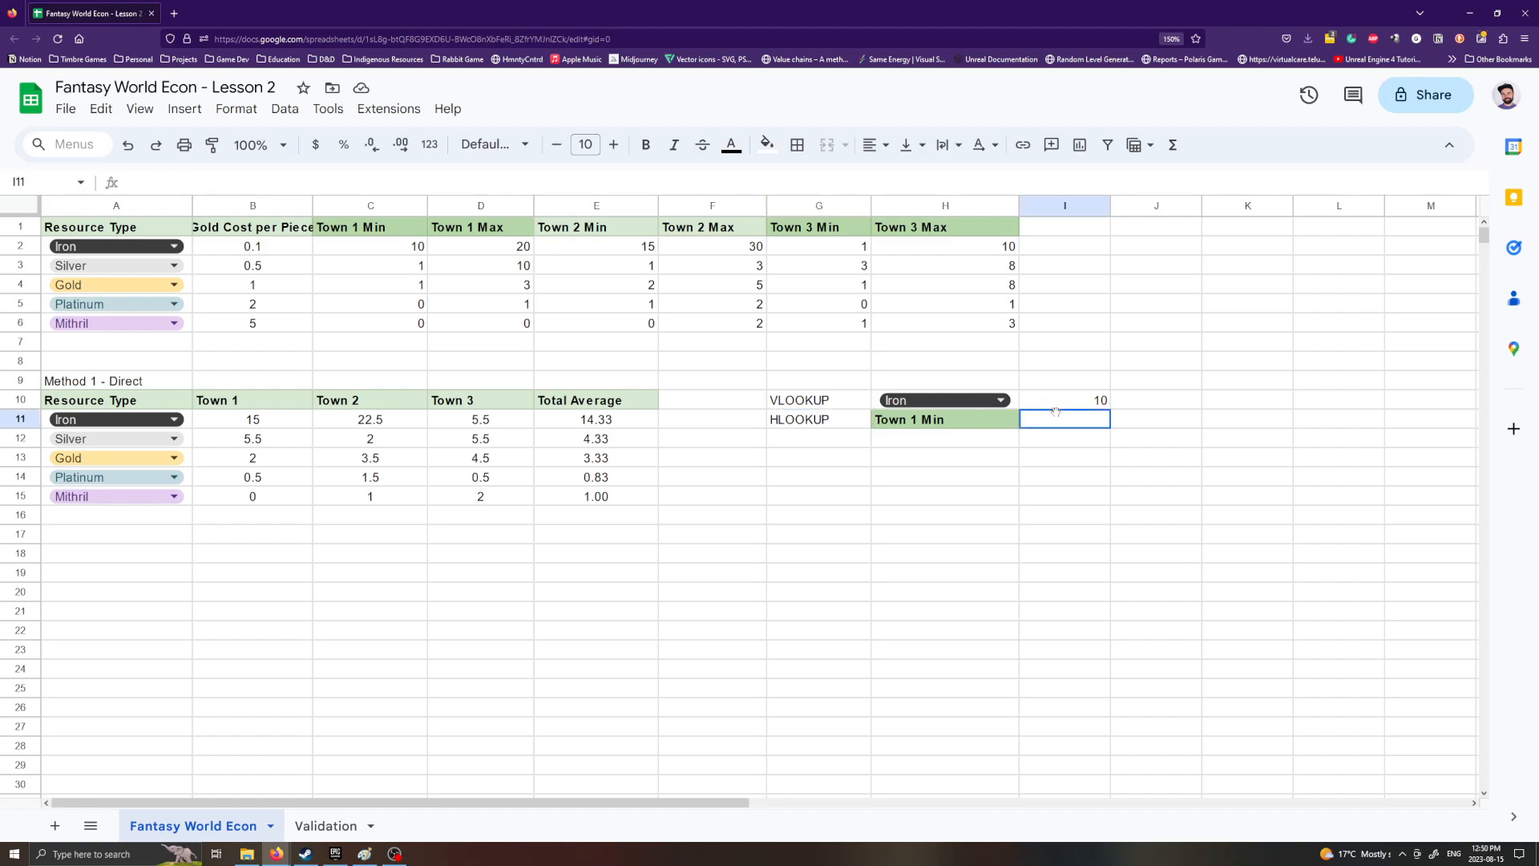
{"action": "type", "text": "=HLOOK"}
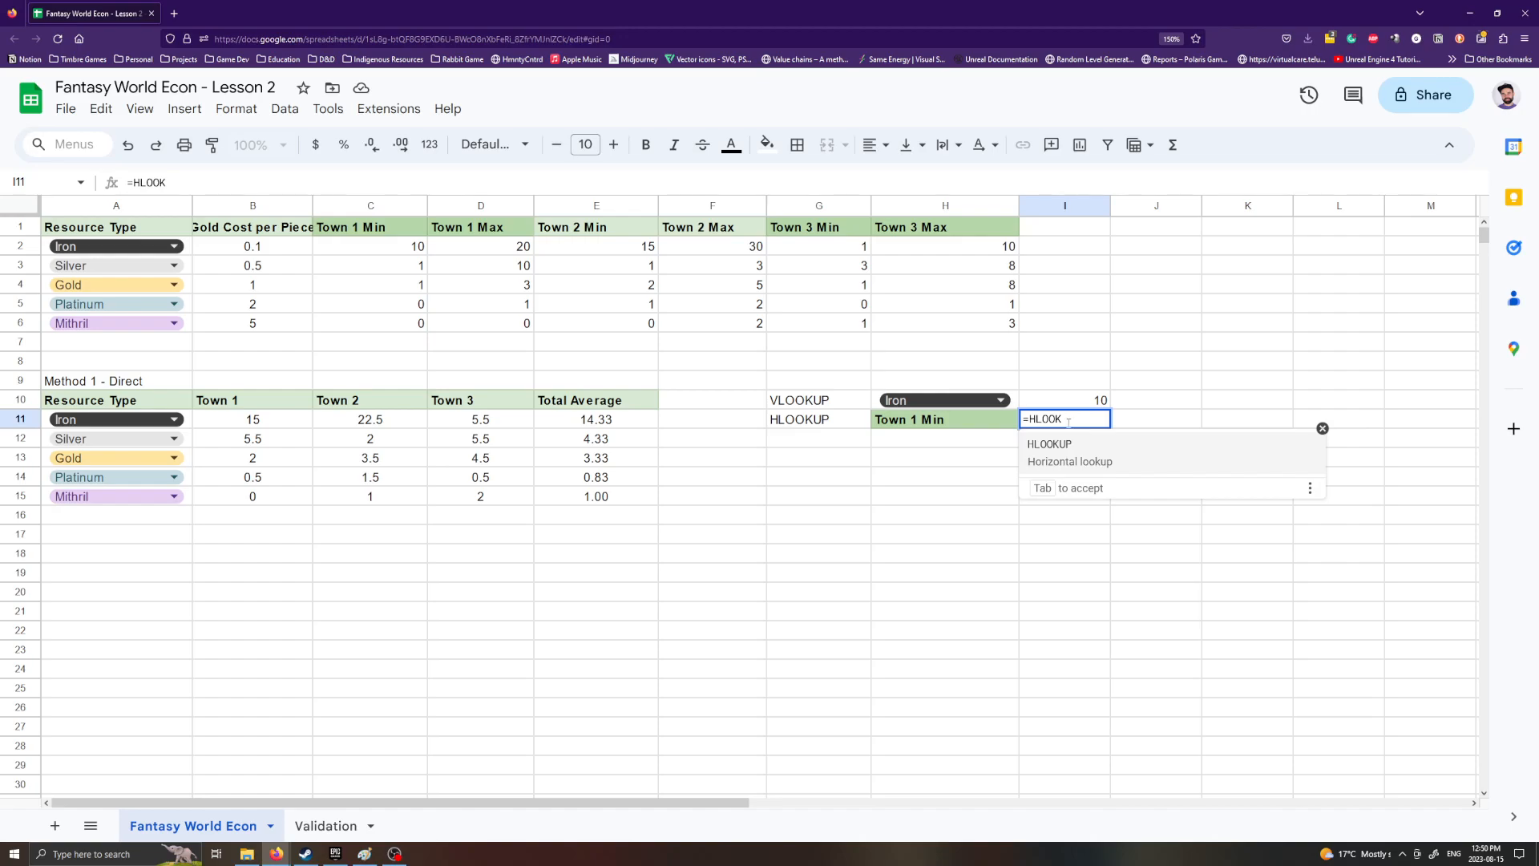
{"action": "left_click", "coordinate": [1097, 455]}
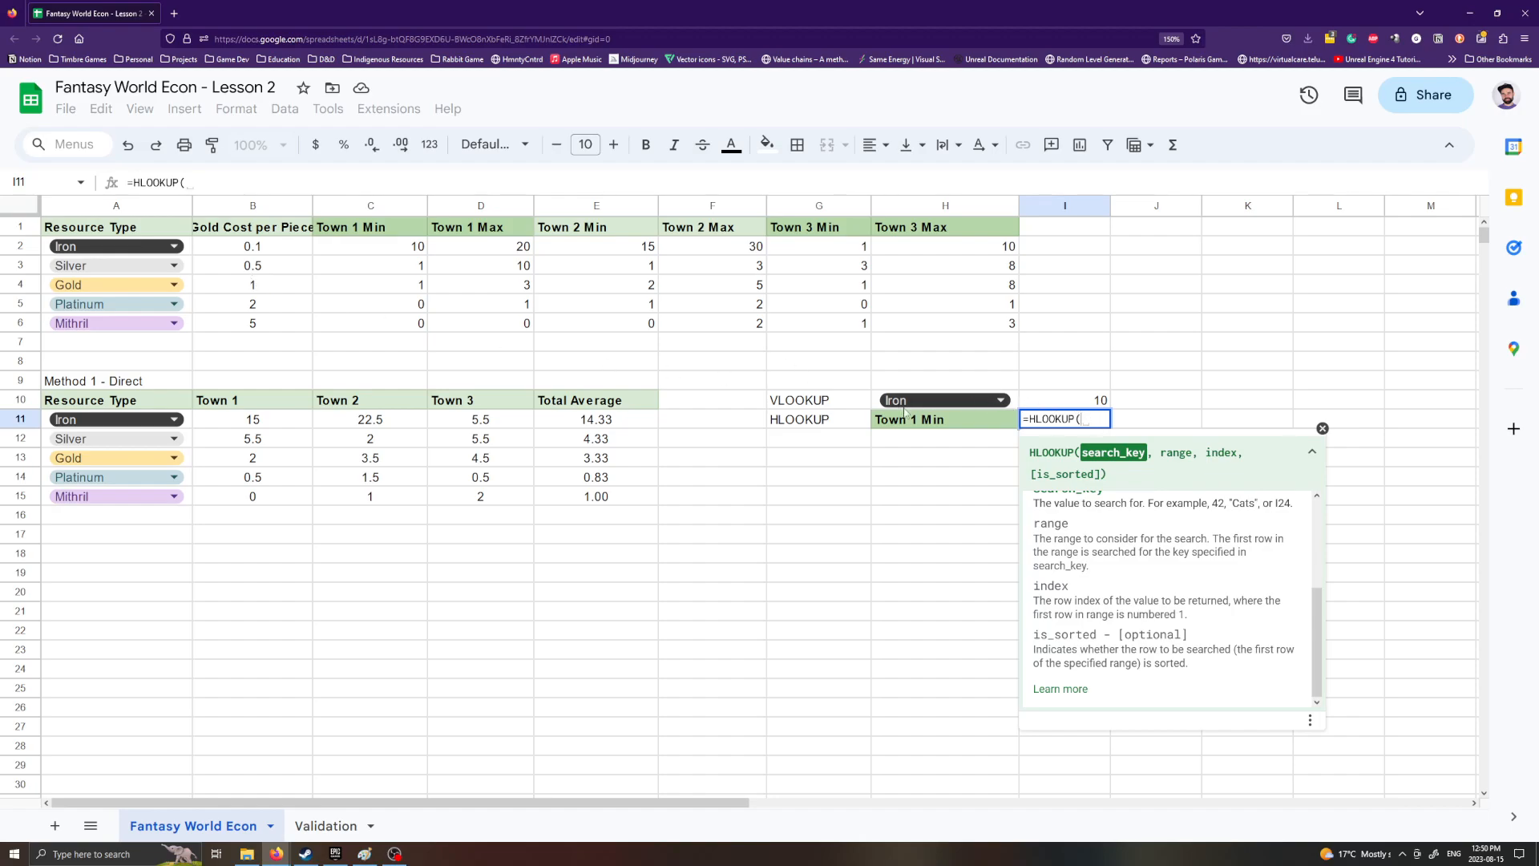
{"action": "left_click", "coordinate": [951, 421]}
{"action": "key", "text": "F4"}
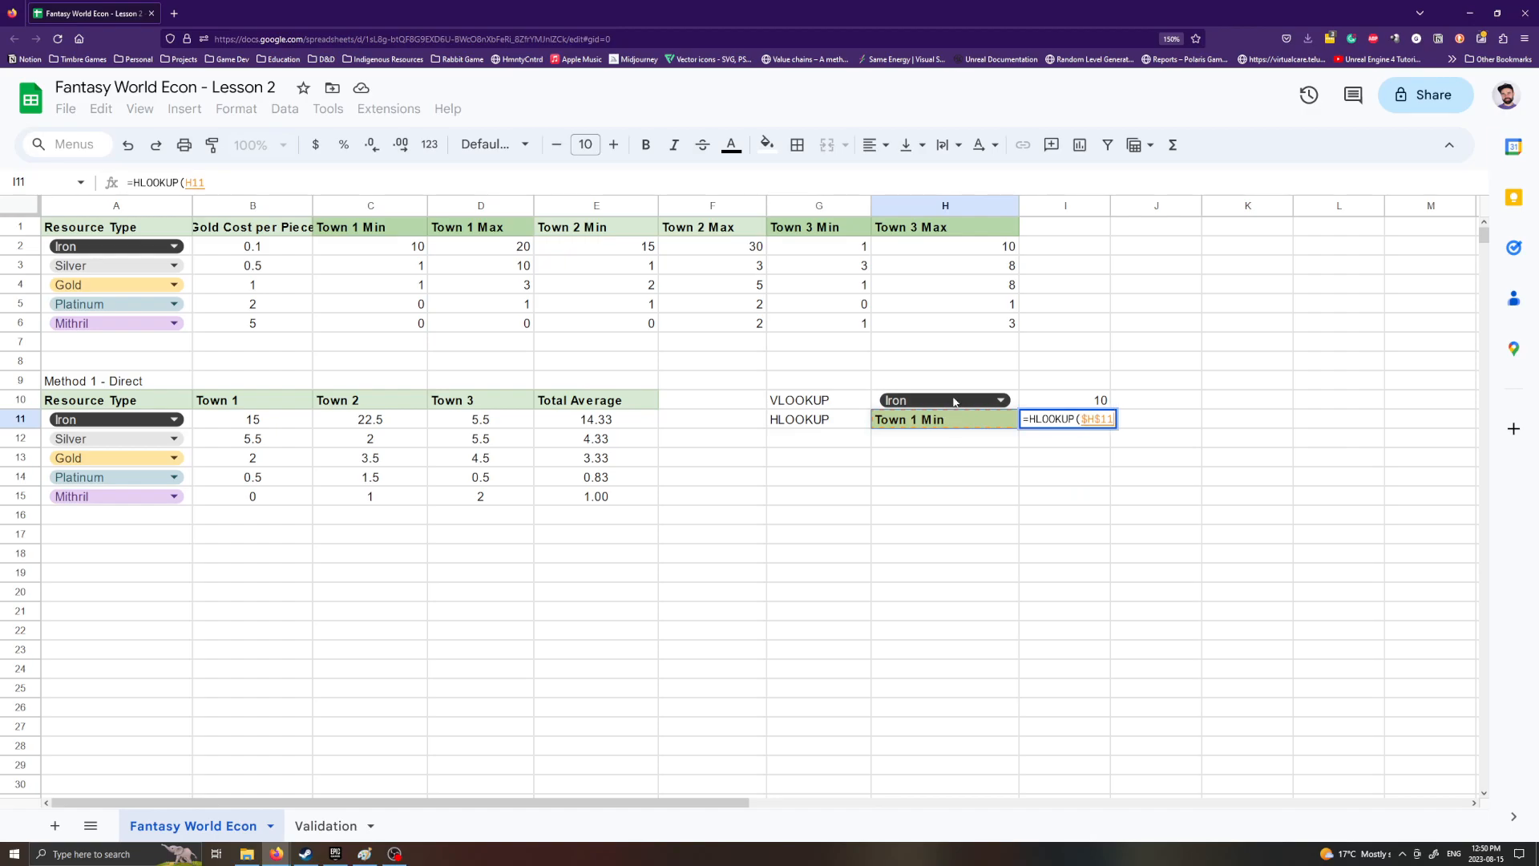
{"action": "type", "text": ","}
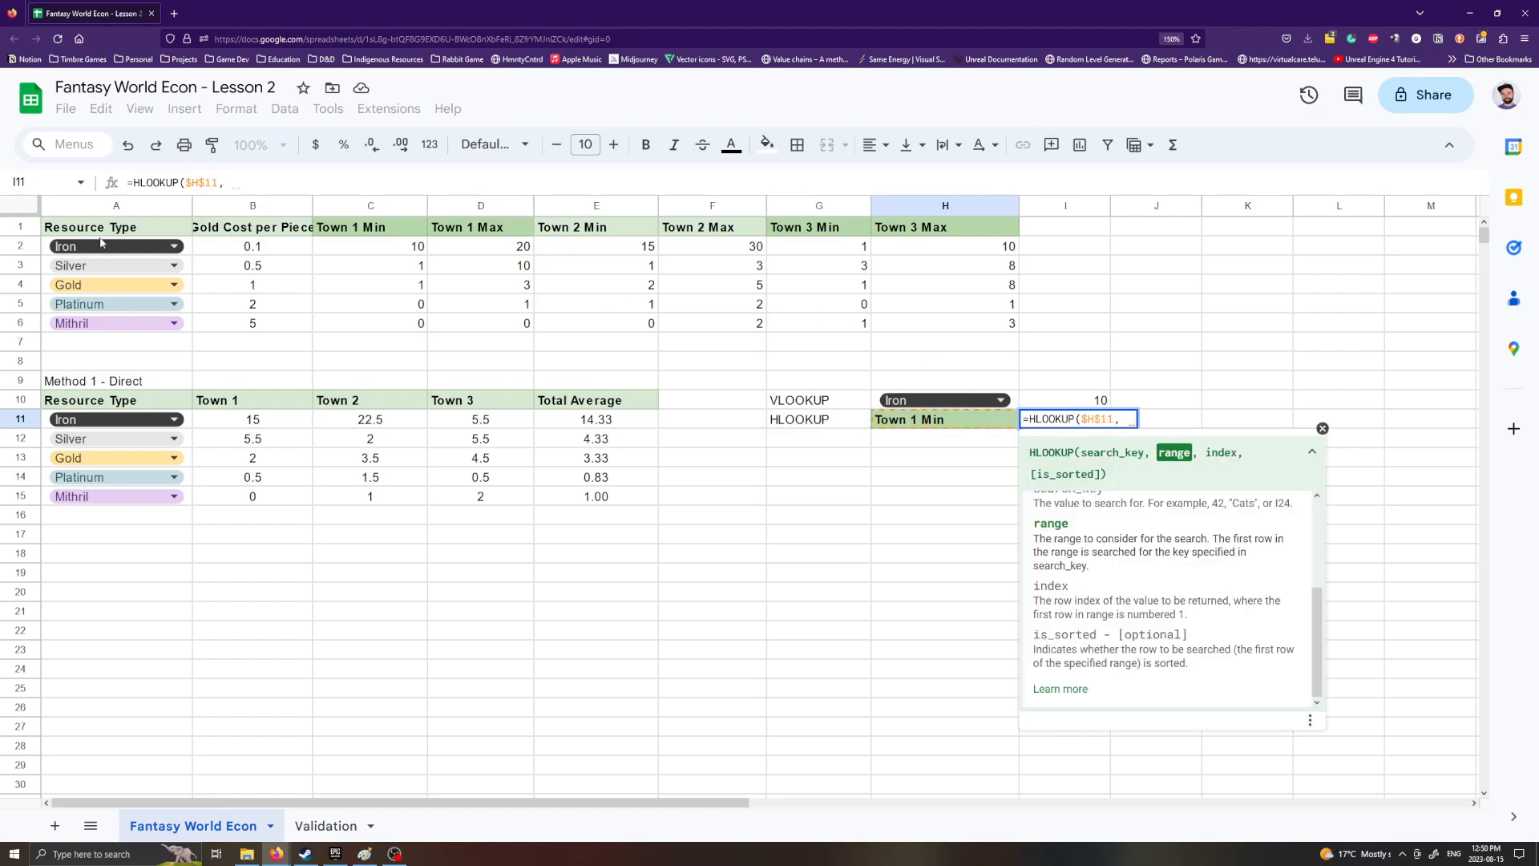
{"action": "left_click_drag", "start_coordinate": [112, 226], "coordinate": [914, 323]}
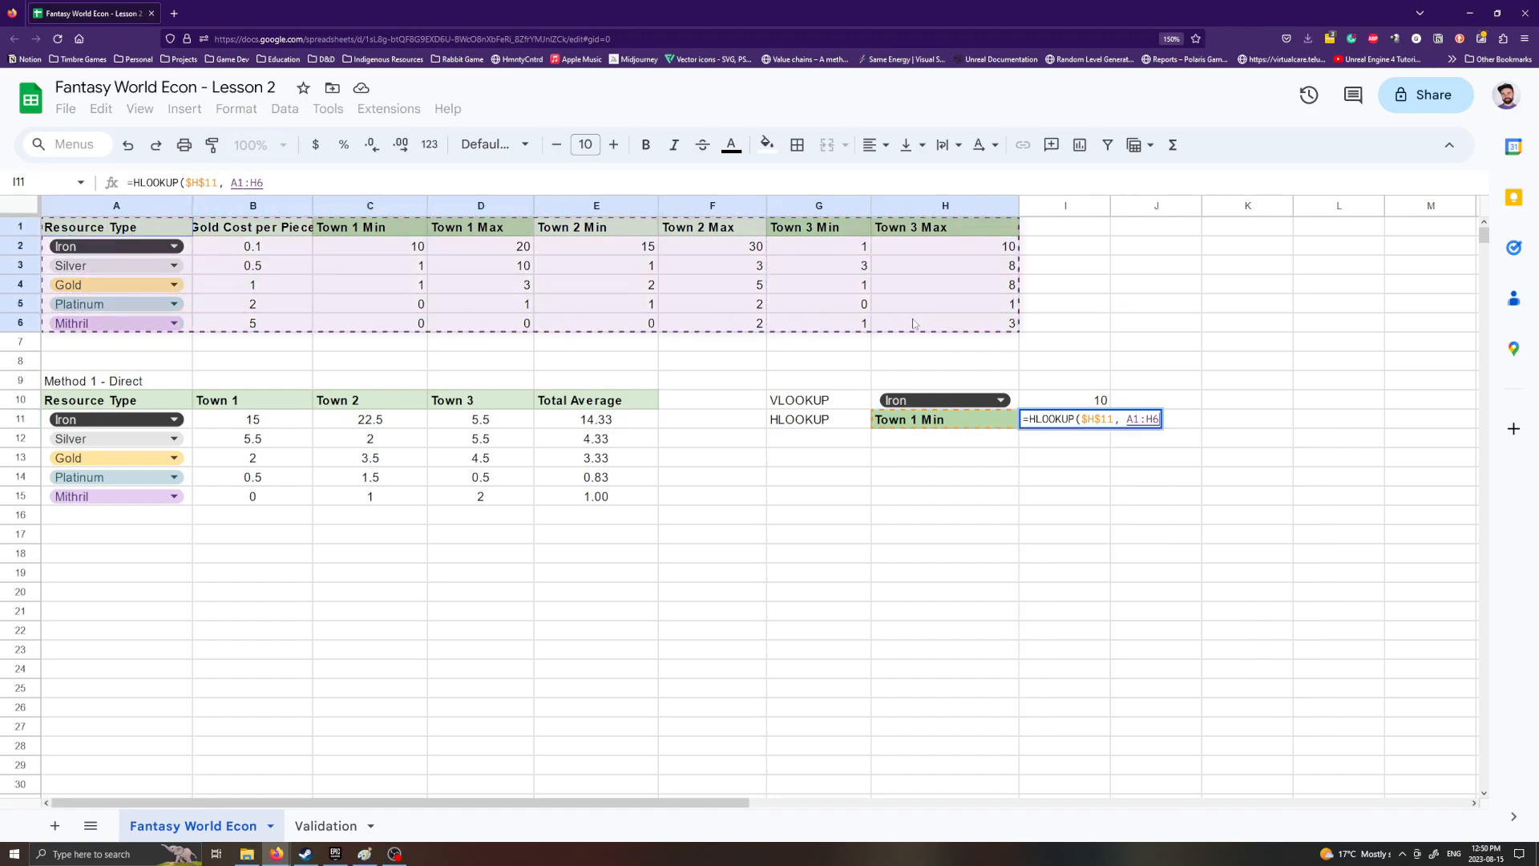
{"action": "key", "text": "F4"}
{"action": "type", "text": ","}
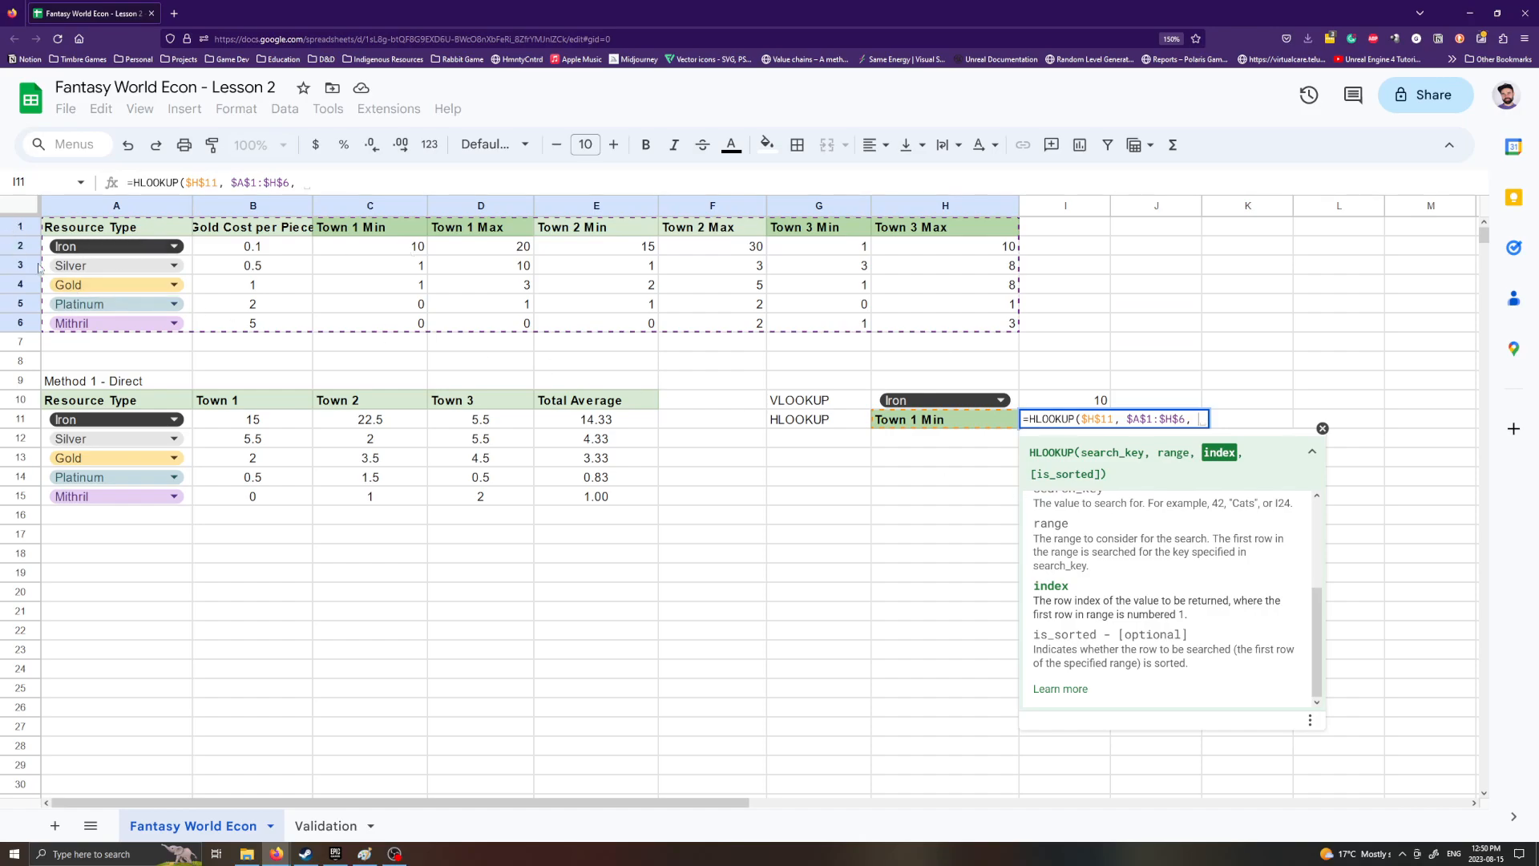
{"action": "left_click_drag", "start_coordinate": [68, 385], "coordinate": [548, 495]}
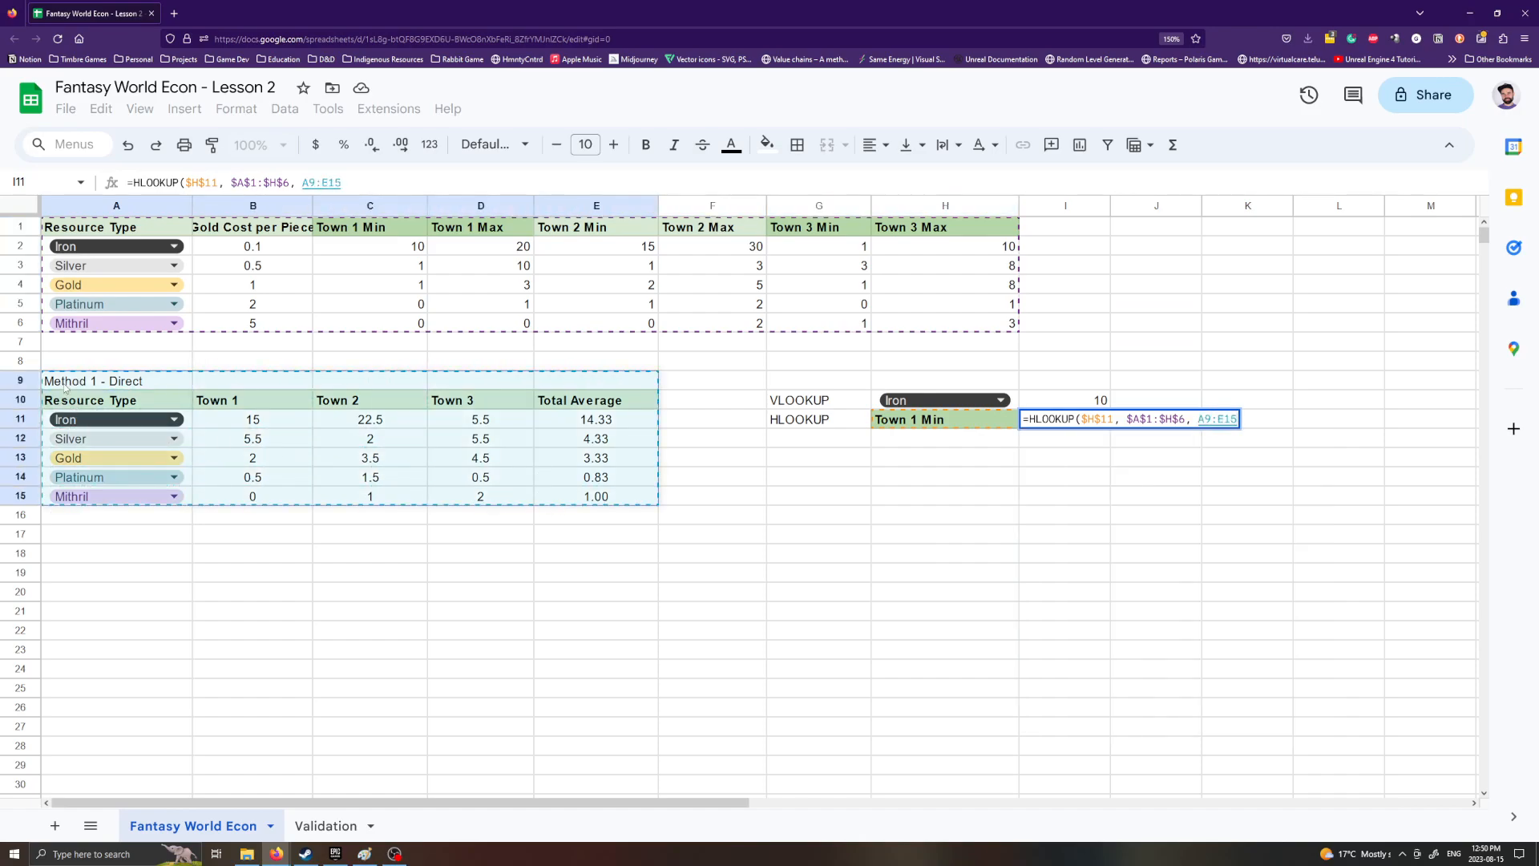
{"action": "key", "text": "BackSpace"}
{"action": "key", "text": "BackSpace"}
{"action": "key", "text": "BackSpace"}
{"action": "key", "text": "BackSpace"}
{"action": "key", "text": "BackSpace"}
{"action": "key", "text": "BackSpace"}
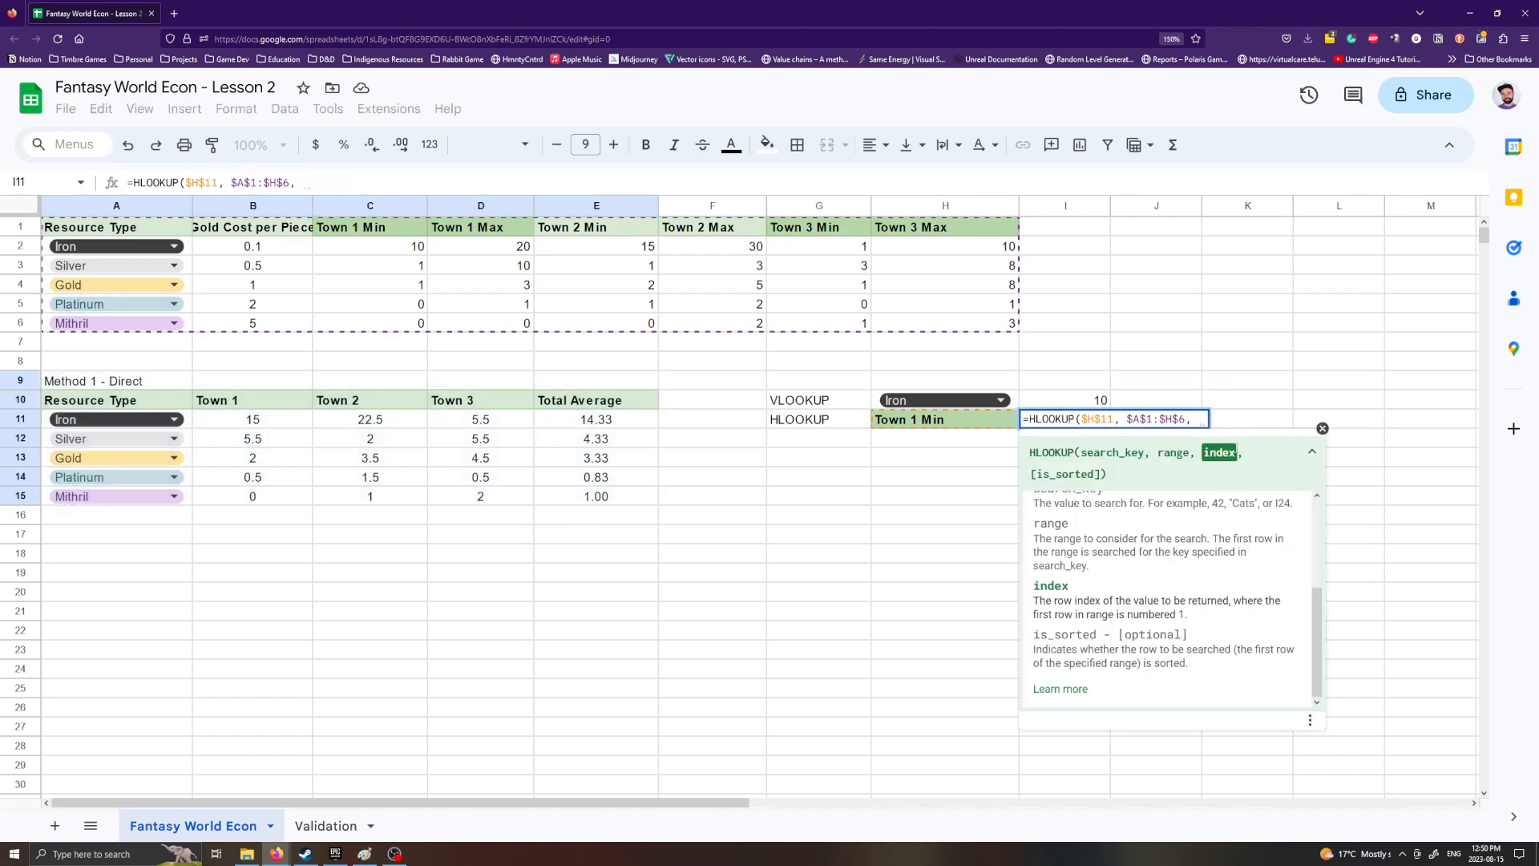
Step: Complete the I11 HLOOKUP formula with row index 2 and FALSE for is_sorted
{"action": "type", "text": "2, "}
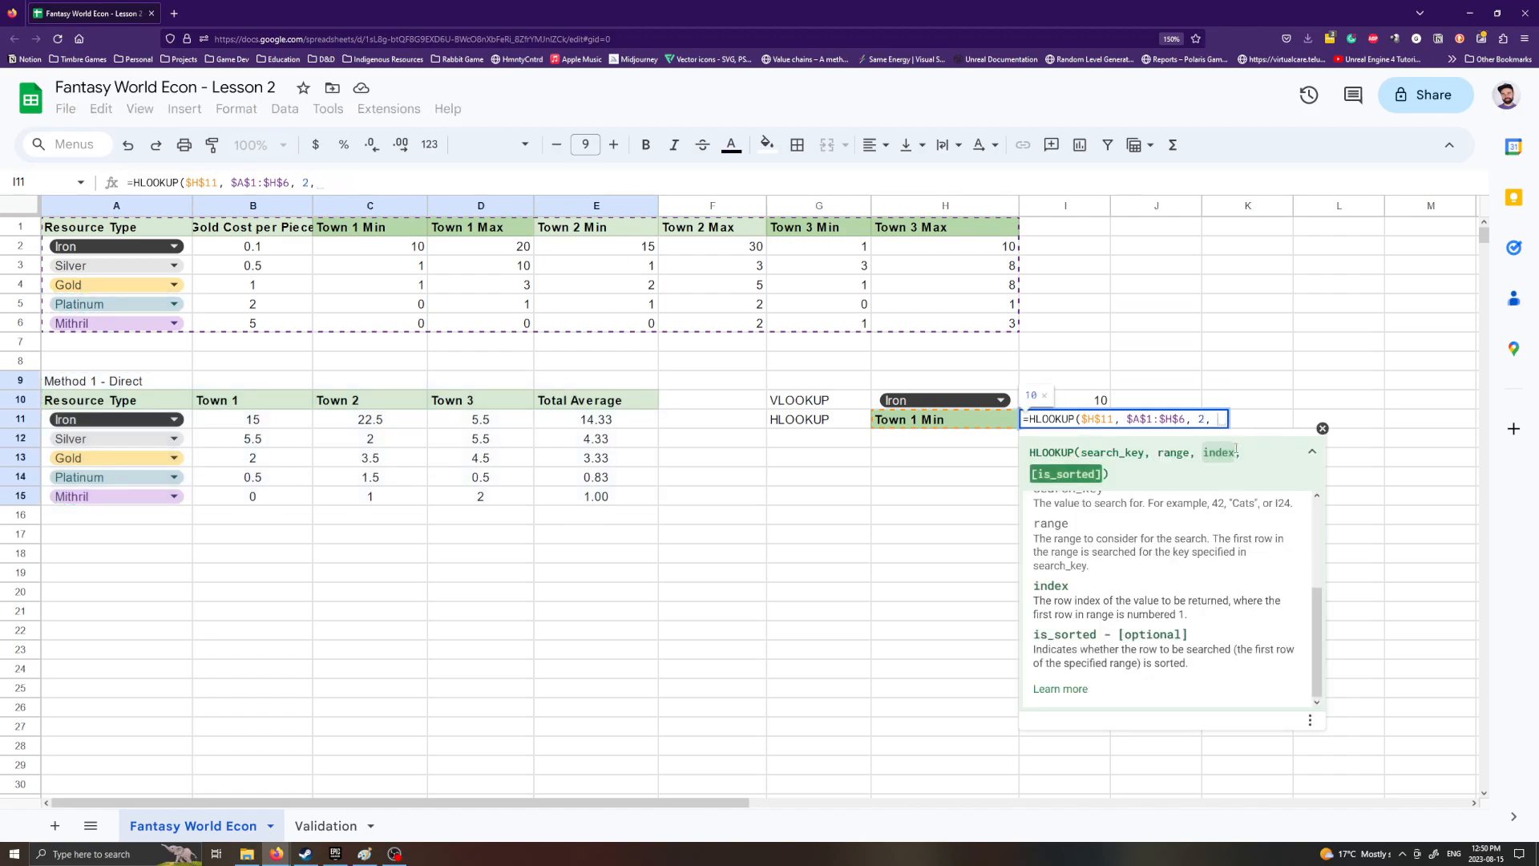
{"action": "type", "text": "FALSE)"}
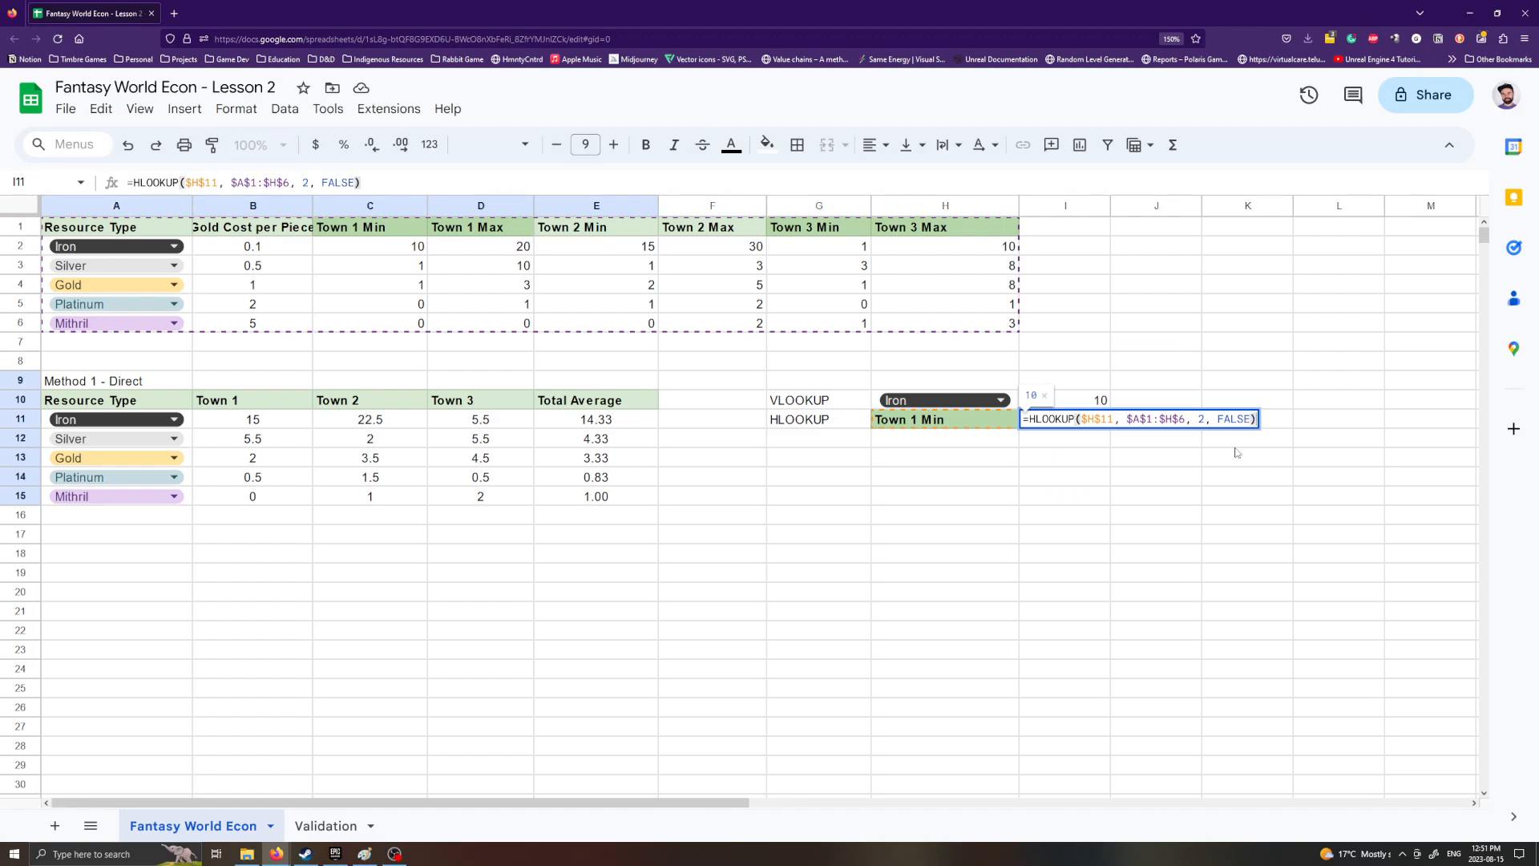
{"action": "key", "text": "Return"}
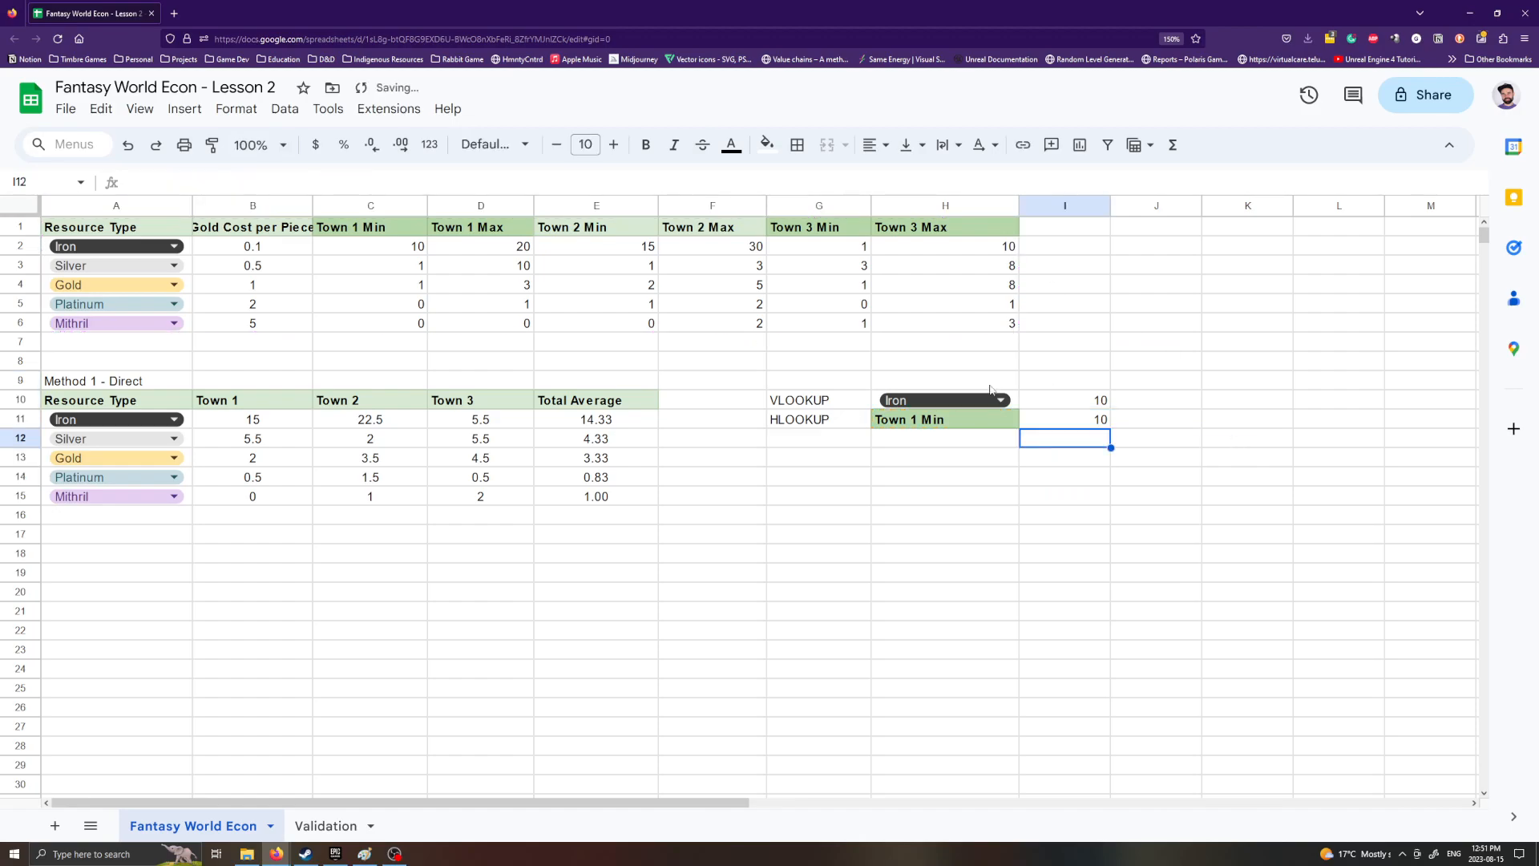
{"action": "left_click", "coordinate": [1064, 421]}
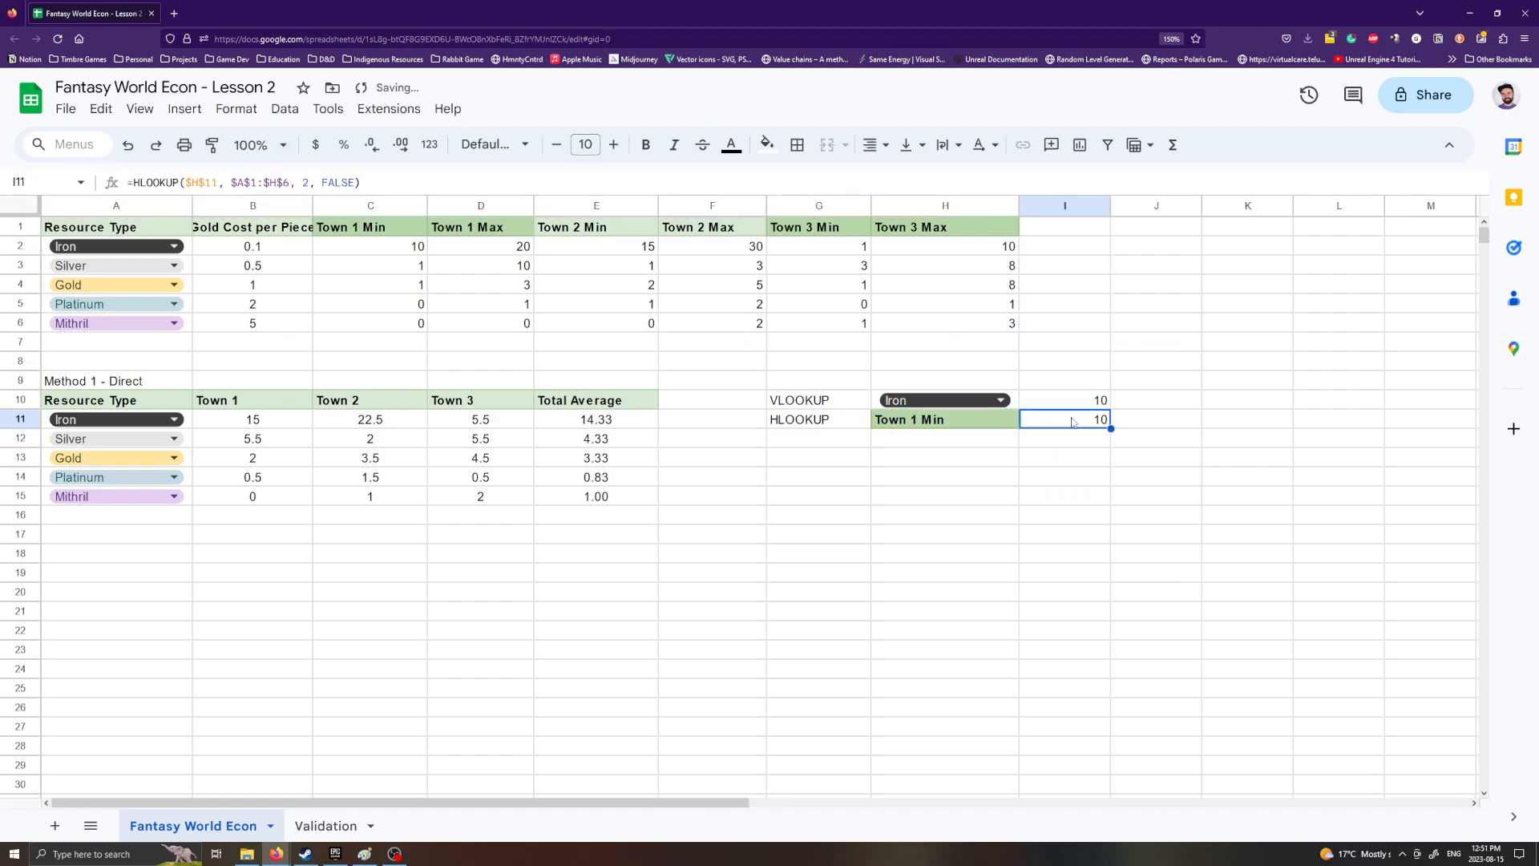
Step: Test the HLOOKUP by changing H11 to Town 1 Max and restoring it to Town 1 Min
{"action": "left_click", "coordinate": [964, 433]}
{"action": "double_click", "coordinate": [943, 419]}
{"action": "key", "text": "BackSpace"}
{"action": "key", "text": "BackSpace"}
{"action": "type", "text": "ax"}
{"action": "key", "text": "Return"}
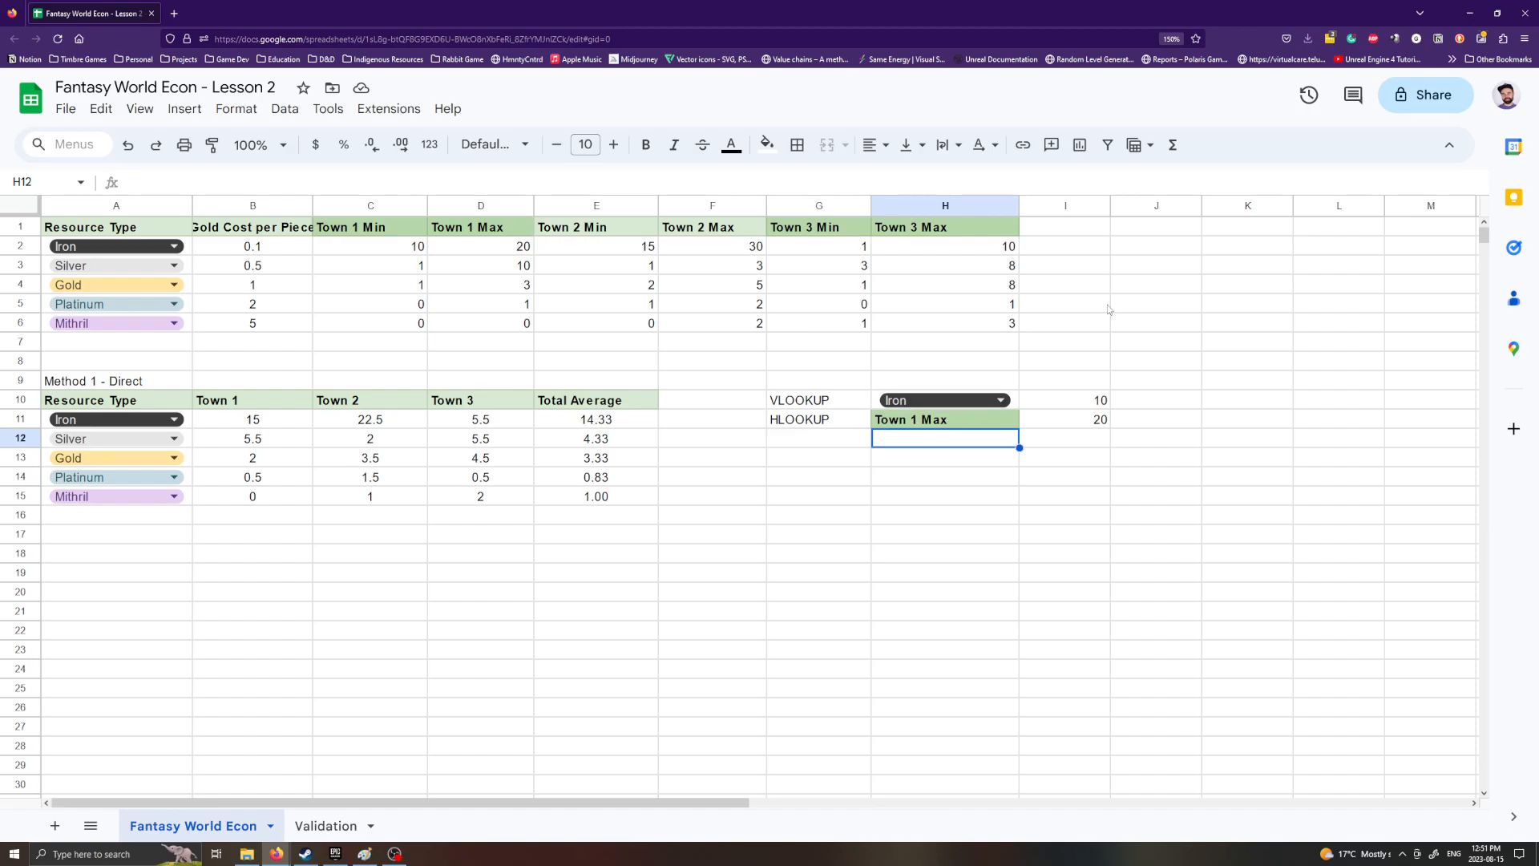
{"action": "double_click", "coordinate": [936, 419]}
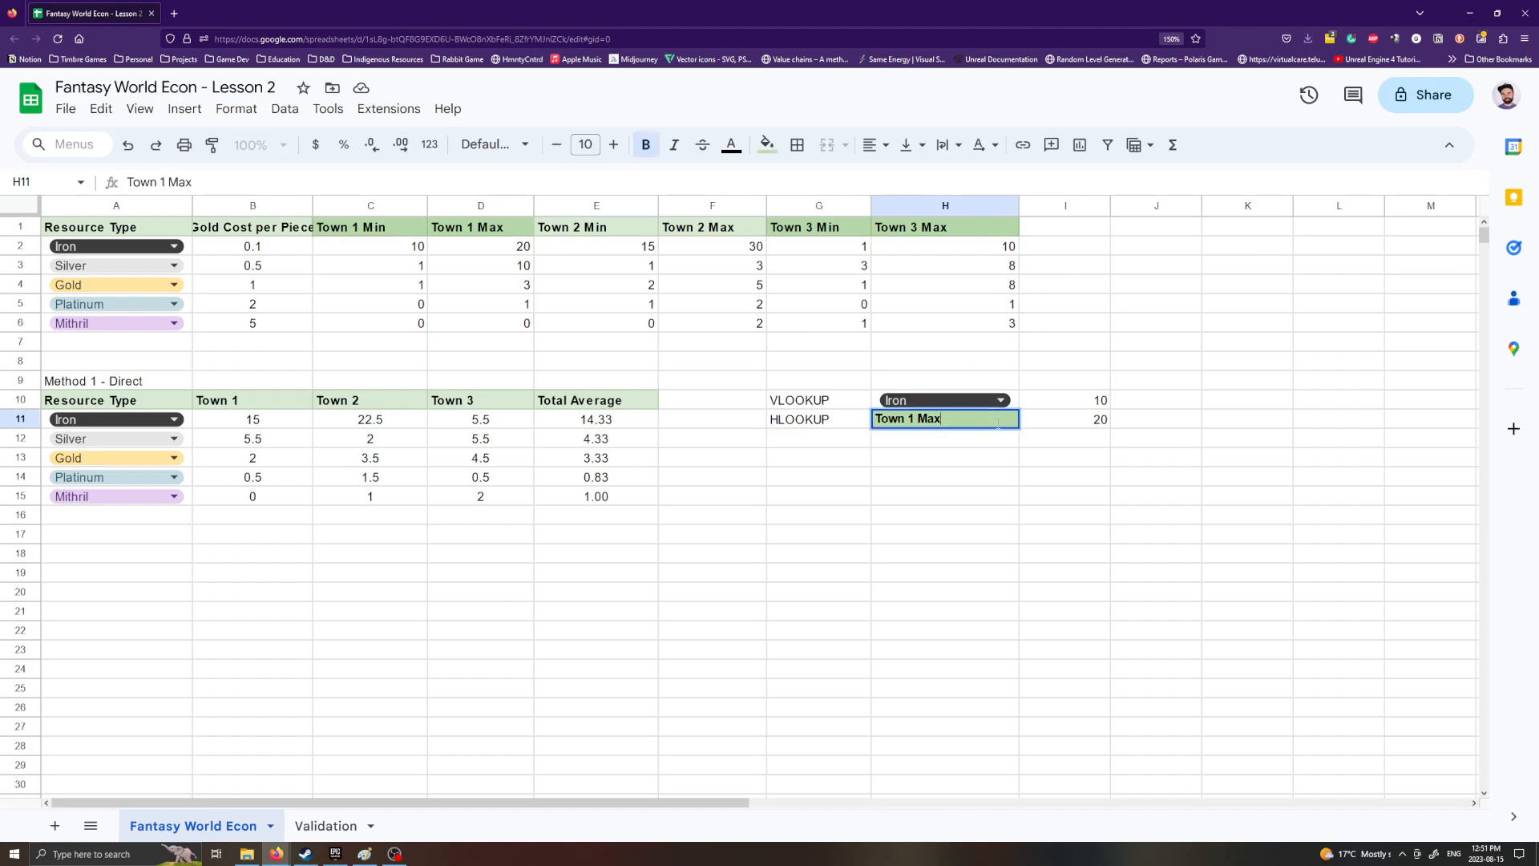
{"action": "key", "text": "Delete"}
{"action": "key", "text": "Delete"}
{"action": "type", "text": "in"}
{"action": "key", "text": "Return"}
{"action": "left_click", "coordinate": [984, 532]}
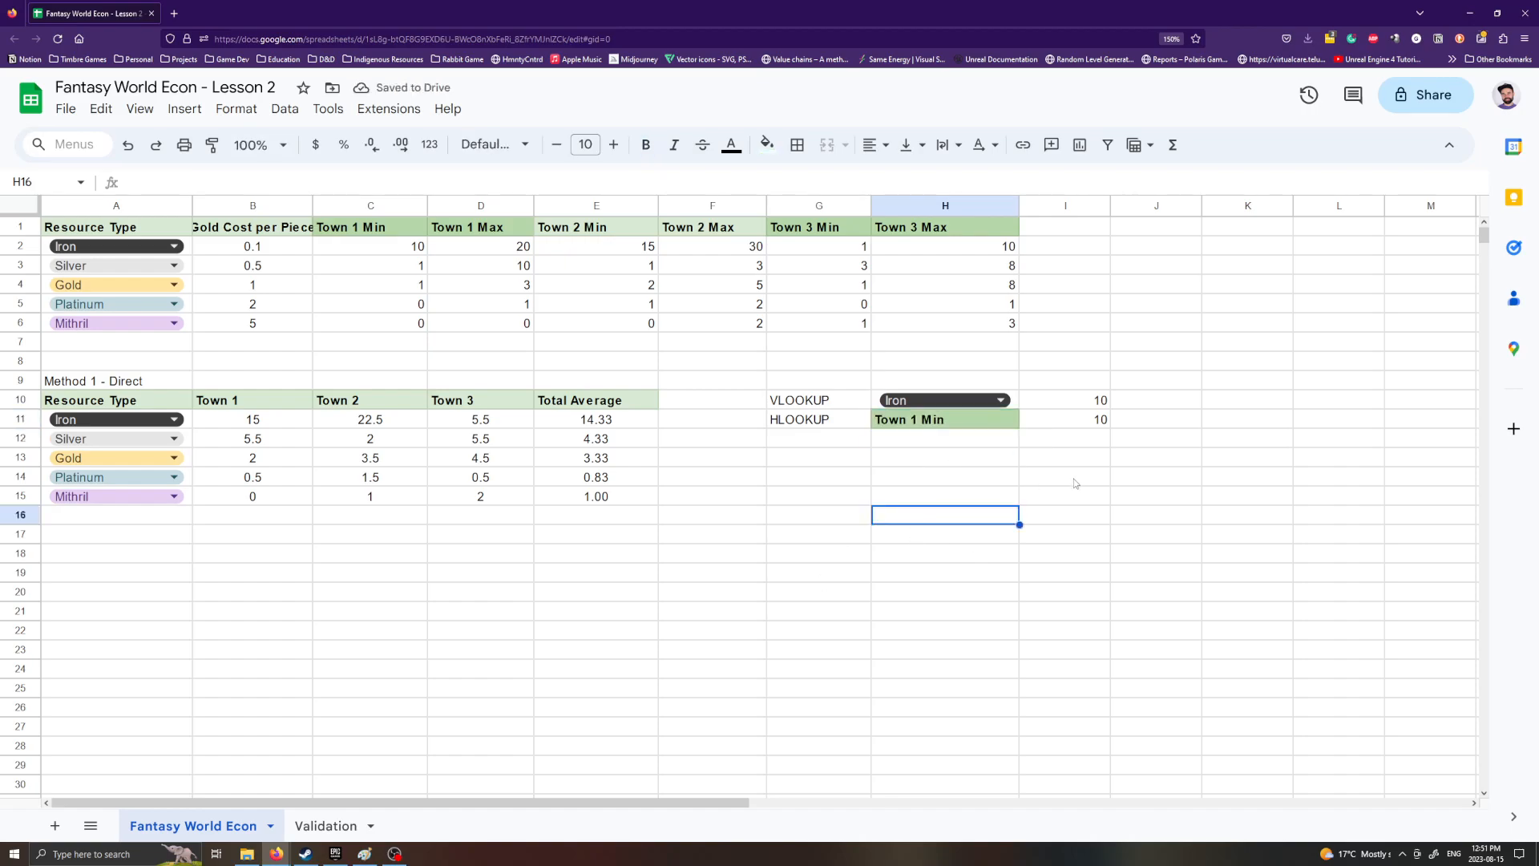
Step: Compare the formulas in I10 and I11, examining the VLOOKUP's column index and dismissing its argument help
{"action": "left_click", "coordinate": [1095, 402]}
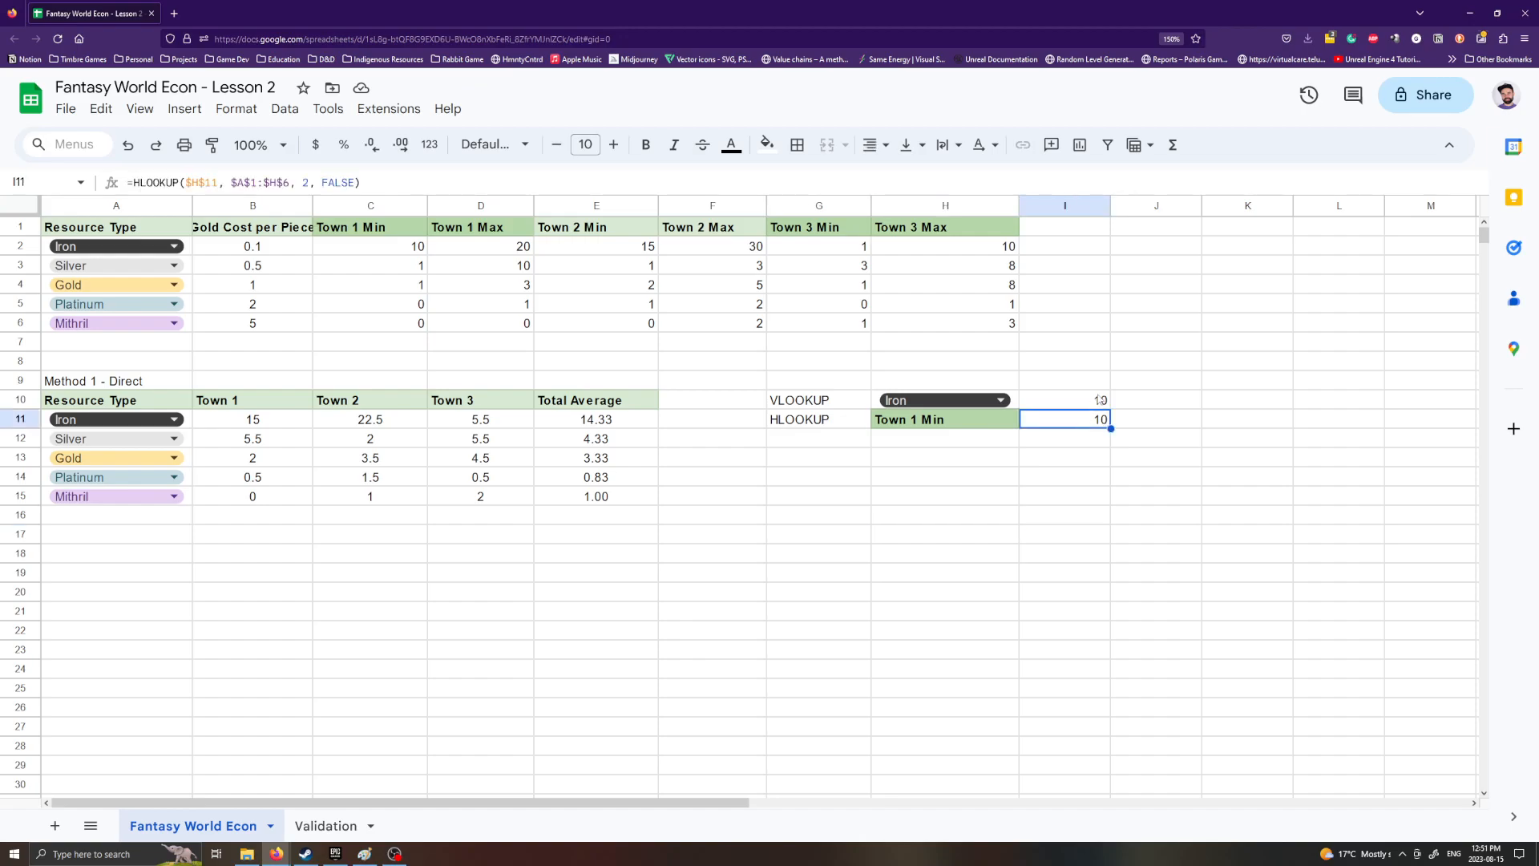
{"action": "left_click", "coordinate": [1097, 425]}
{"action": "left_click", "coordinate": [954, 533]}
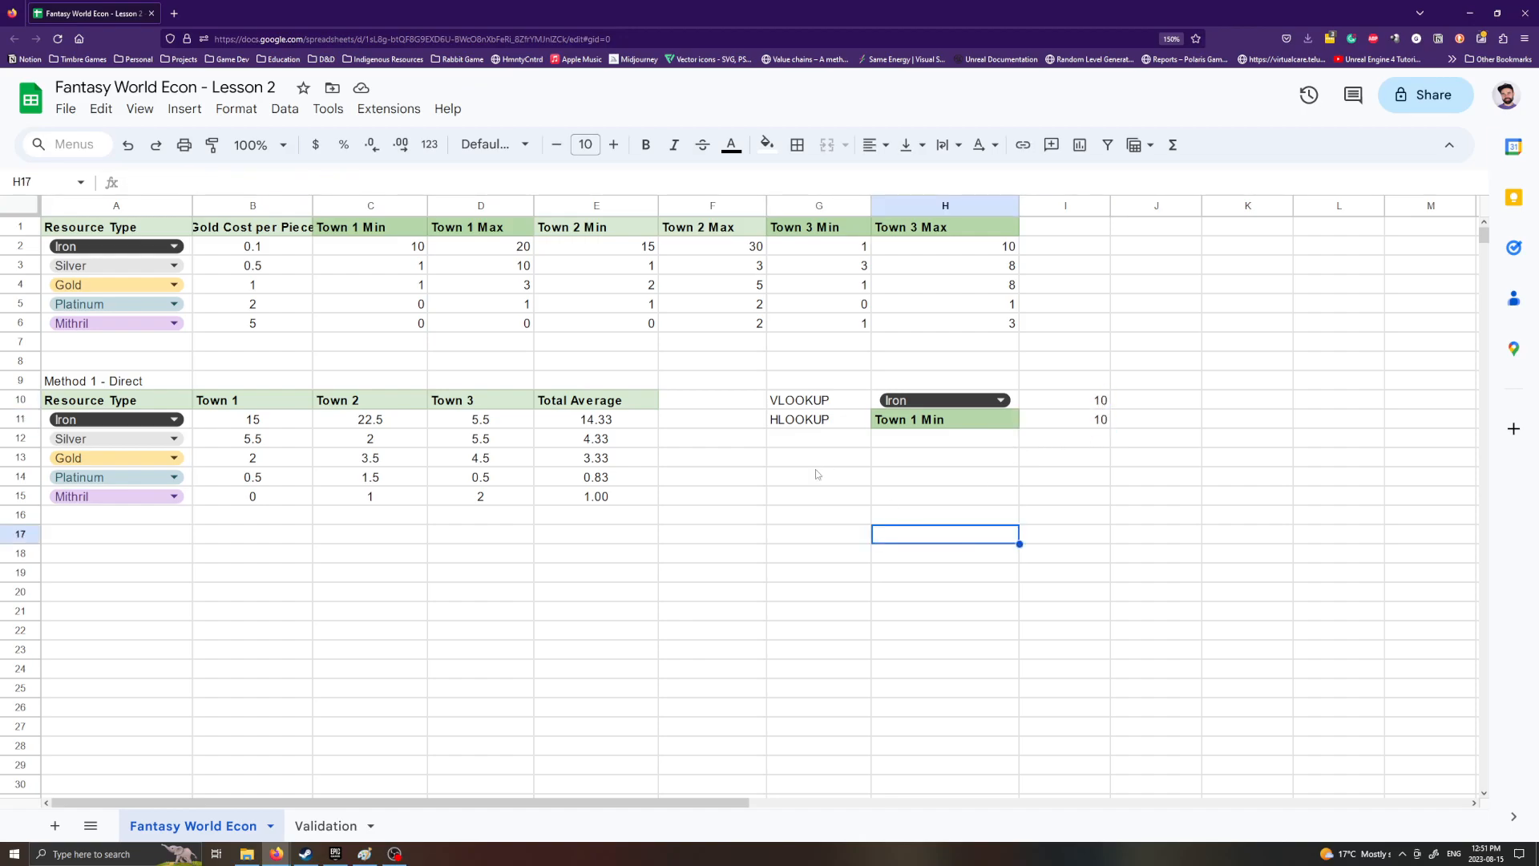
{"action": "left_click", "coordinate": [831, 441]}
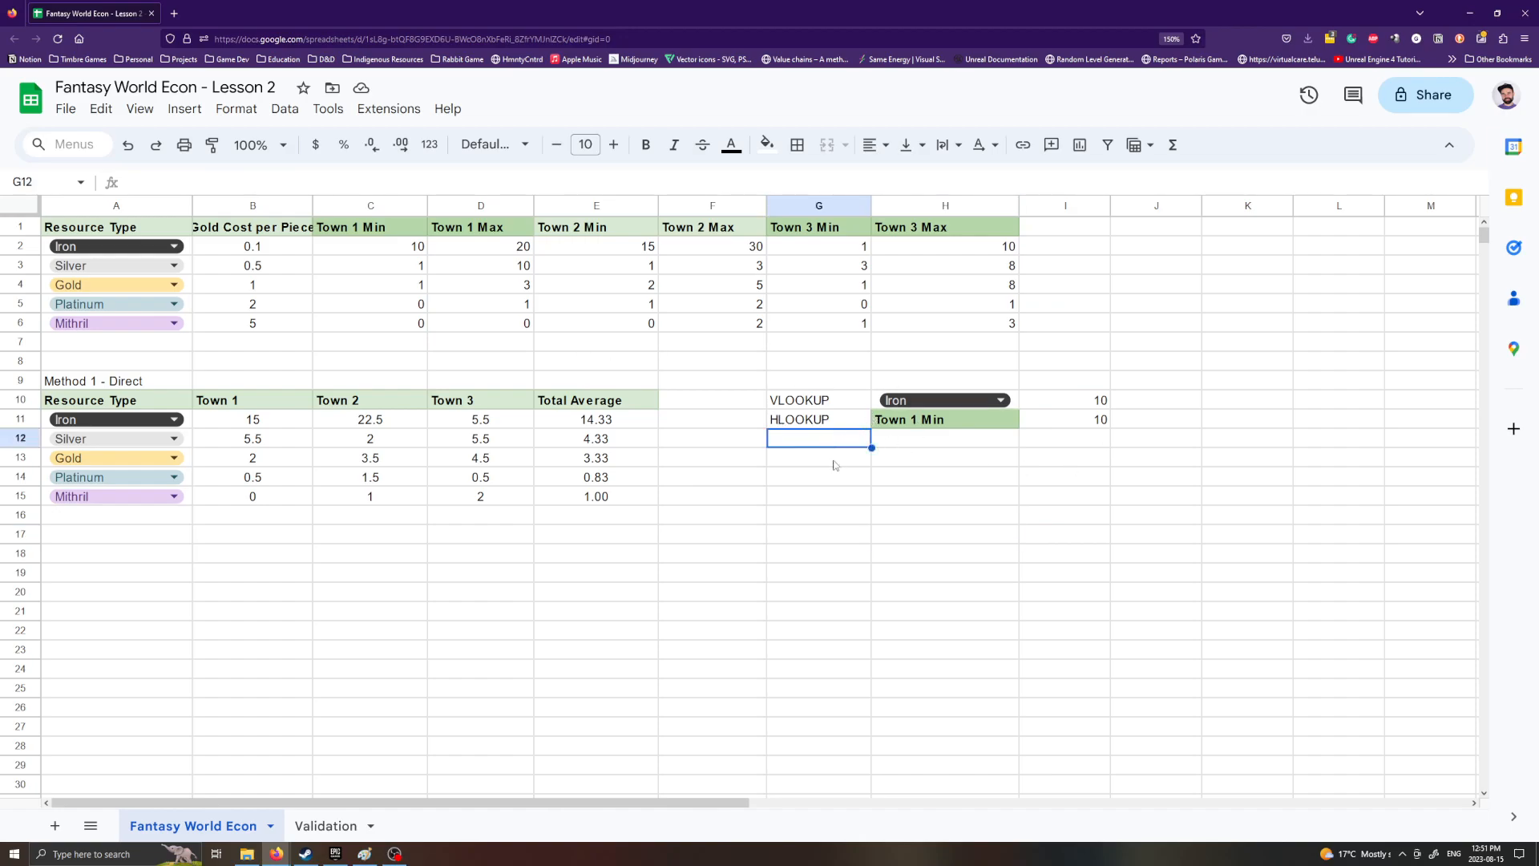
{"action": "left_click", "coordinate": [1098, 403]}
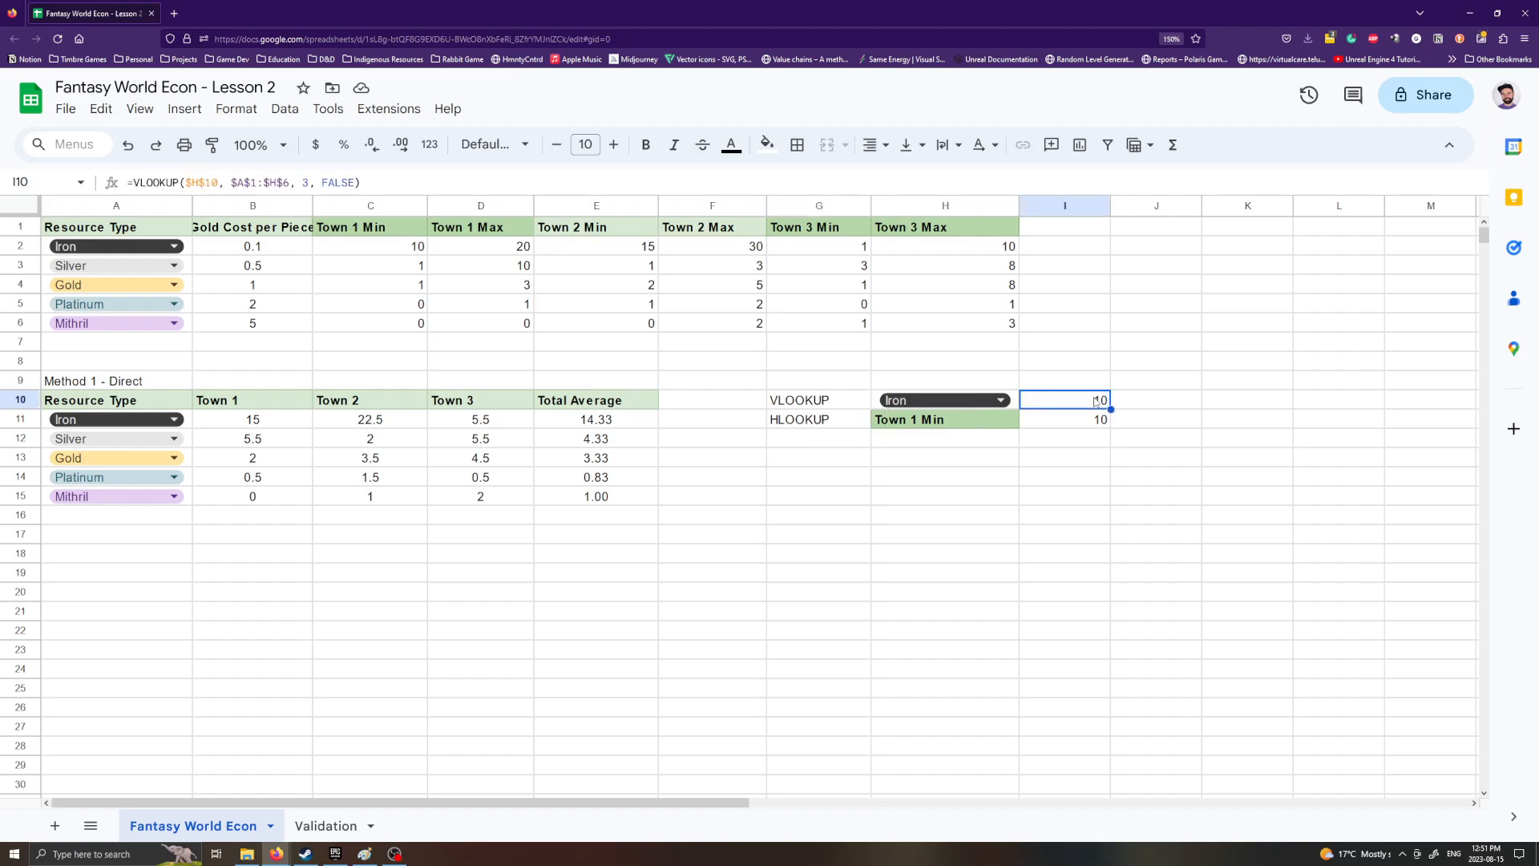
{"action": "double_click", "coordinate": [1098, 403]}
{"action": "double_click", "coordinate": [305, 182]}
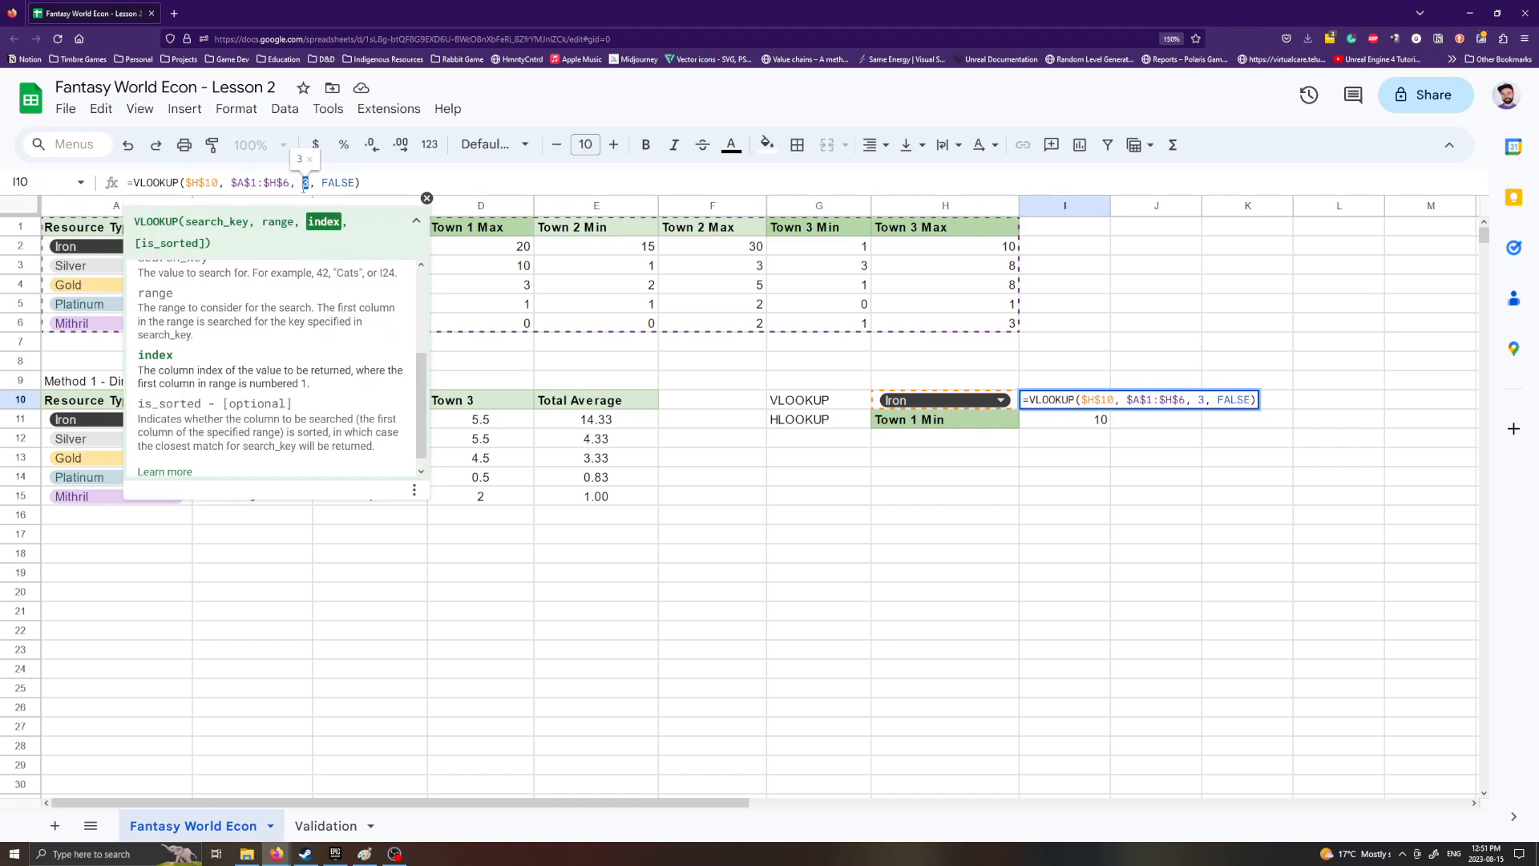
{"action": "left_click", "coordinate": [426, 198]}
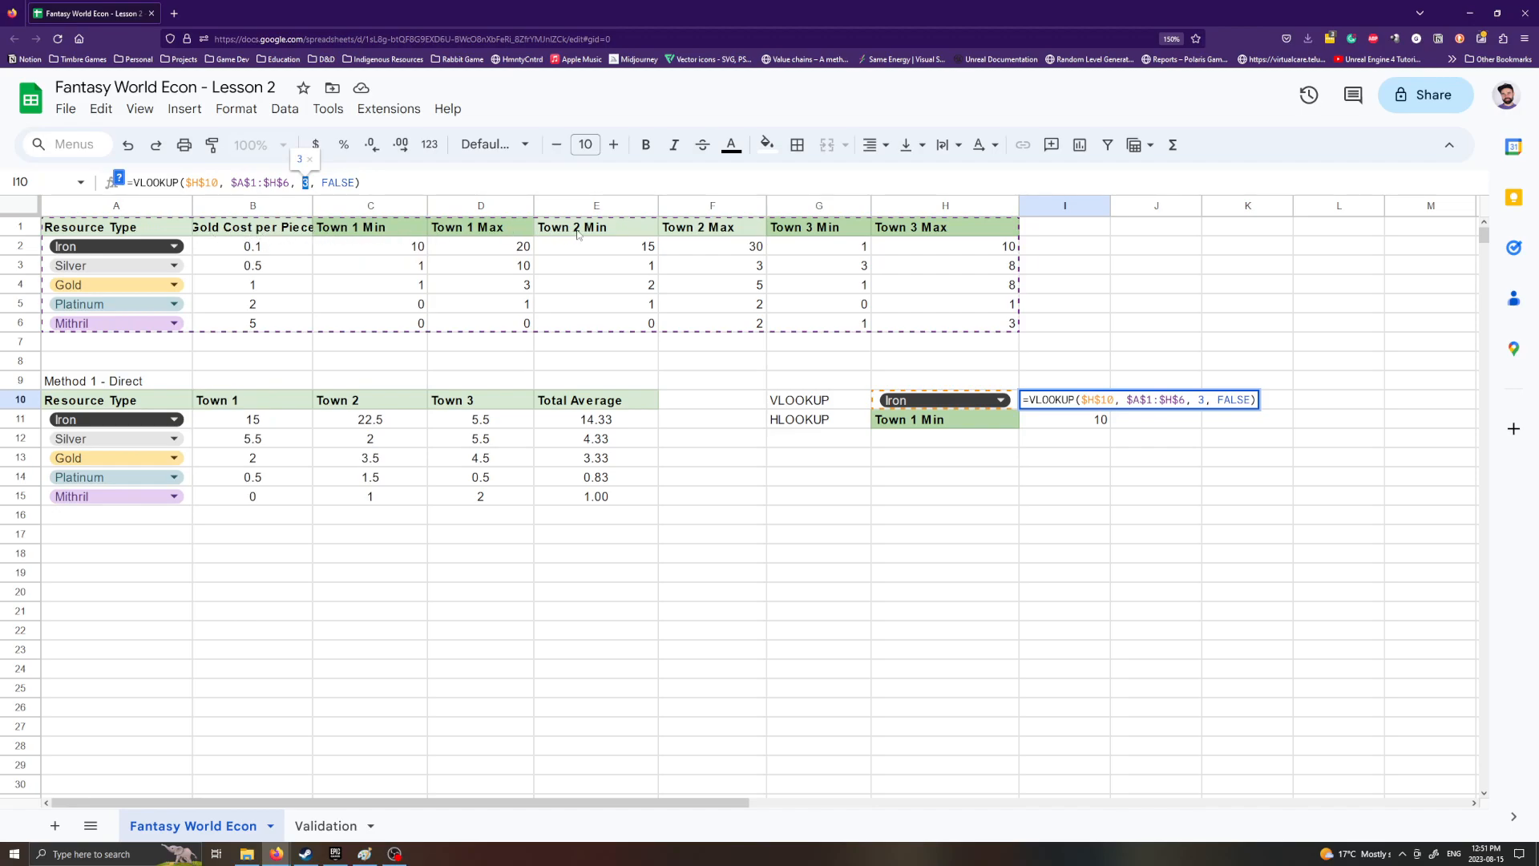
{"action": "left_click", "coordinate": [922, 513]}
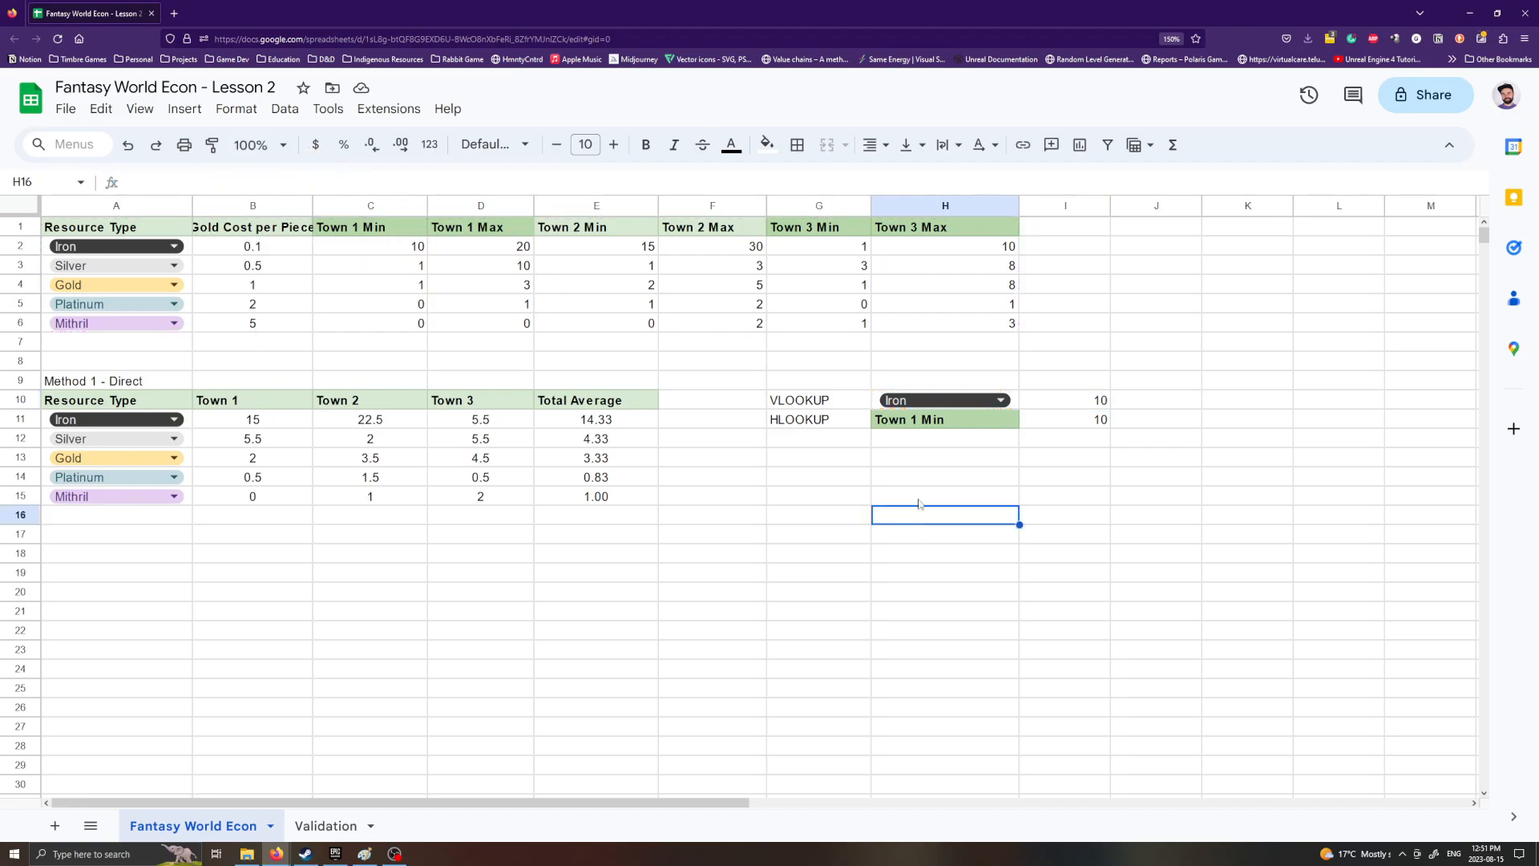
Step: Replace the text in H11 with the reference =C1 and check it against the source header cell
{"action": "left_click", "coordinate": [952, 419]}
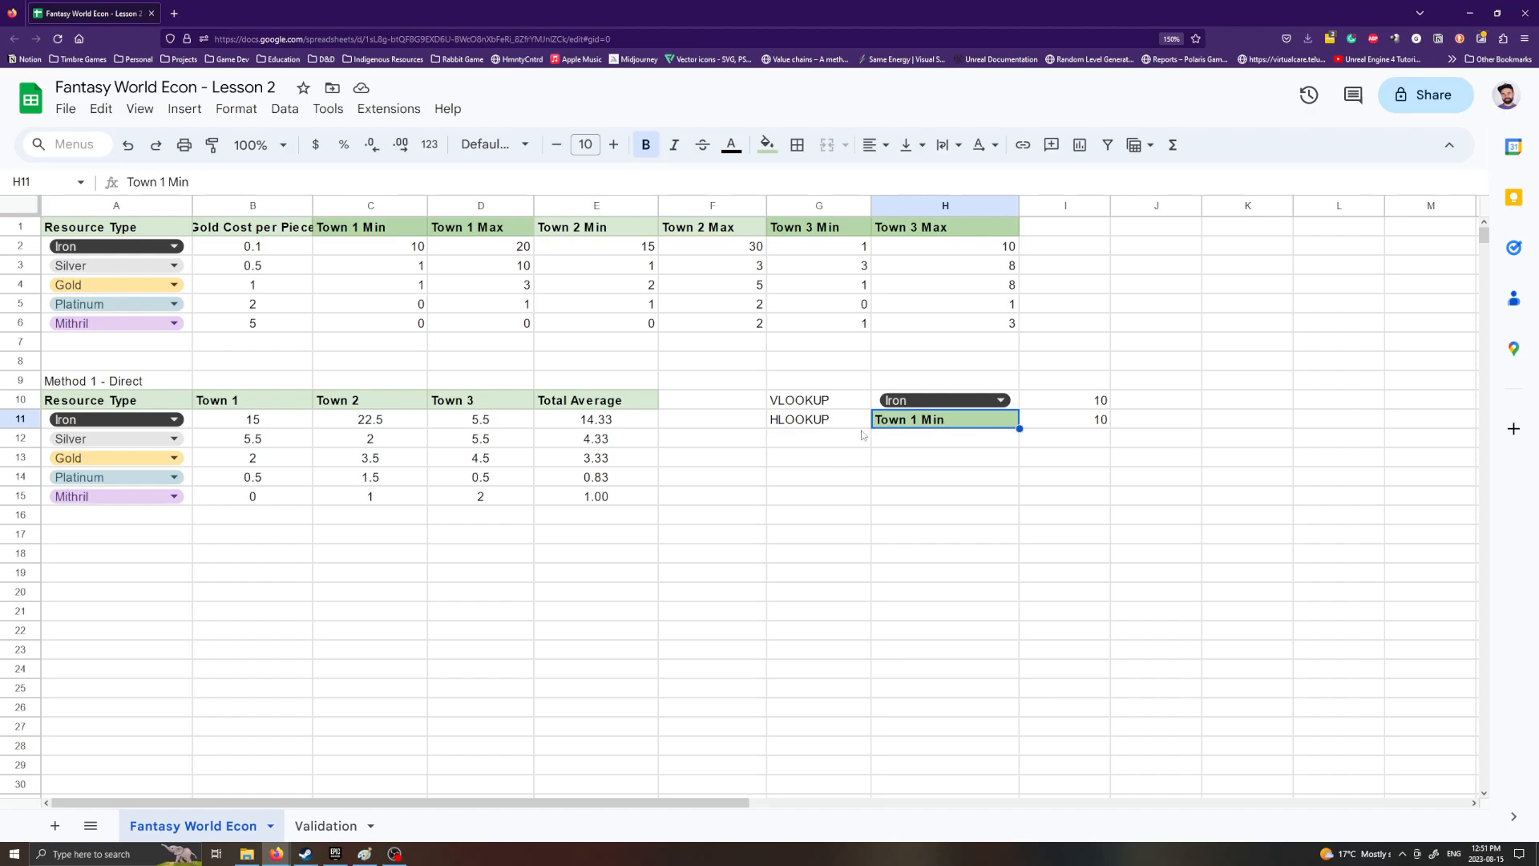
{"action": "key", "text": "Delete"}
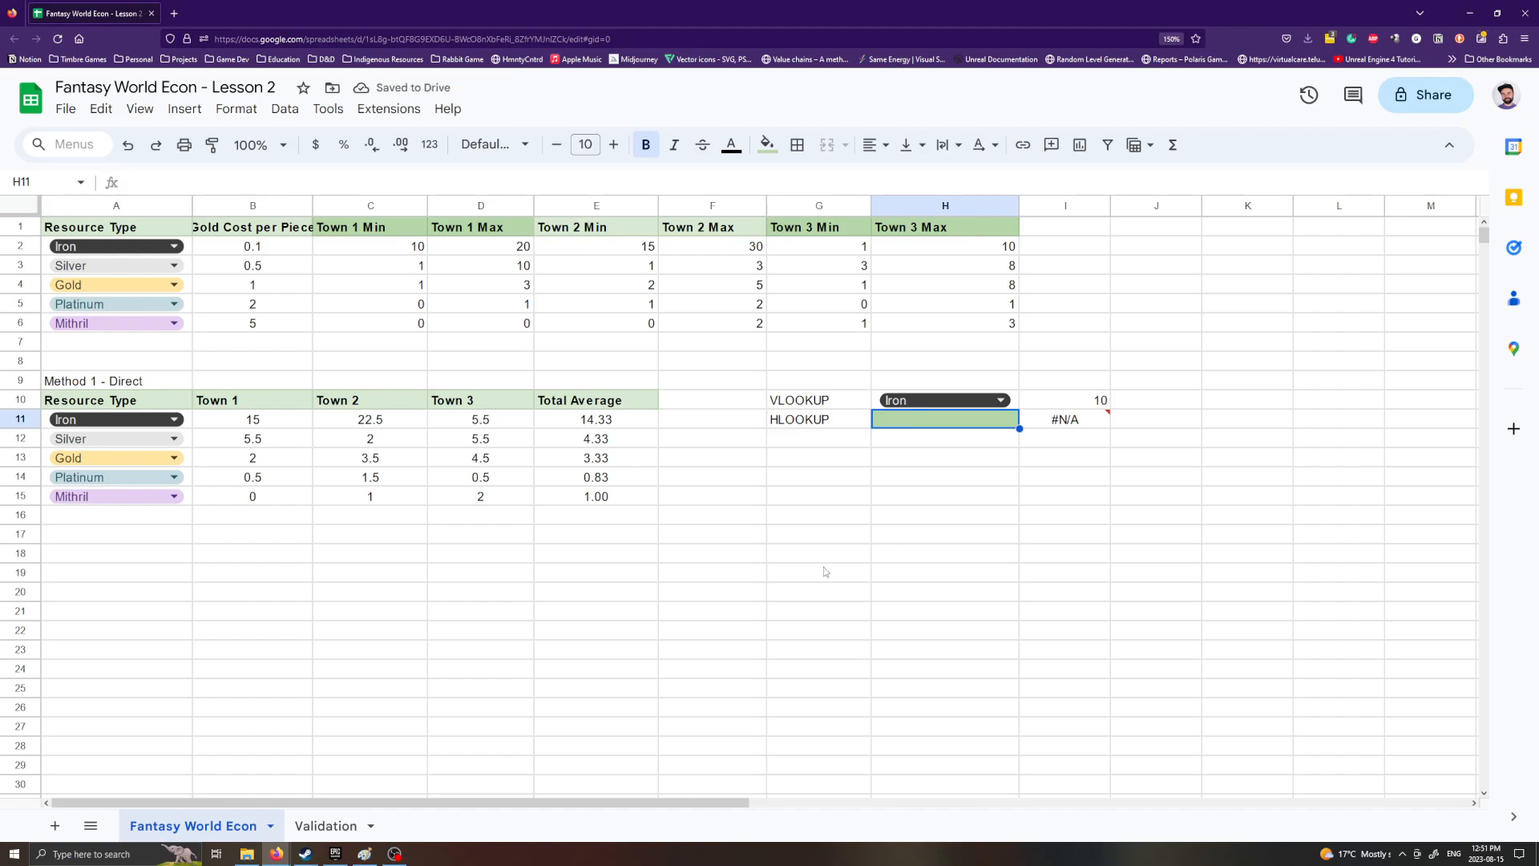
{"action": "type", "text": "="}
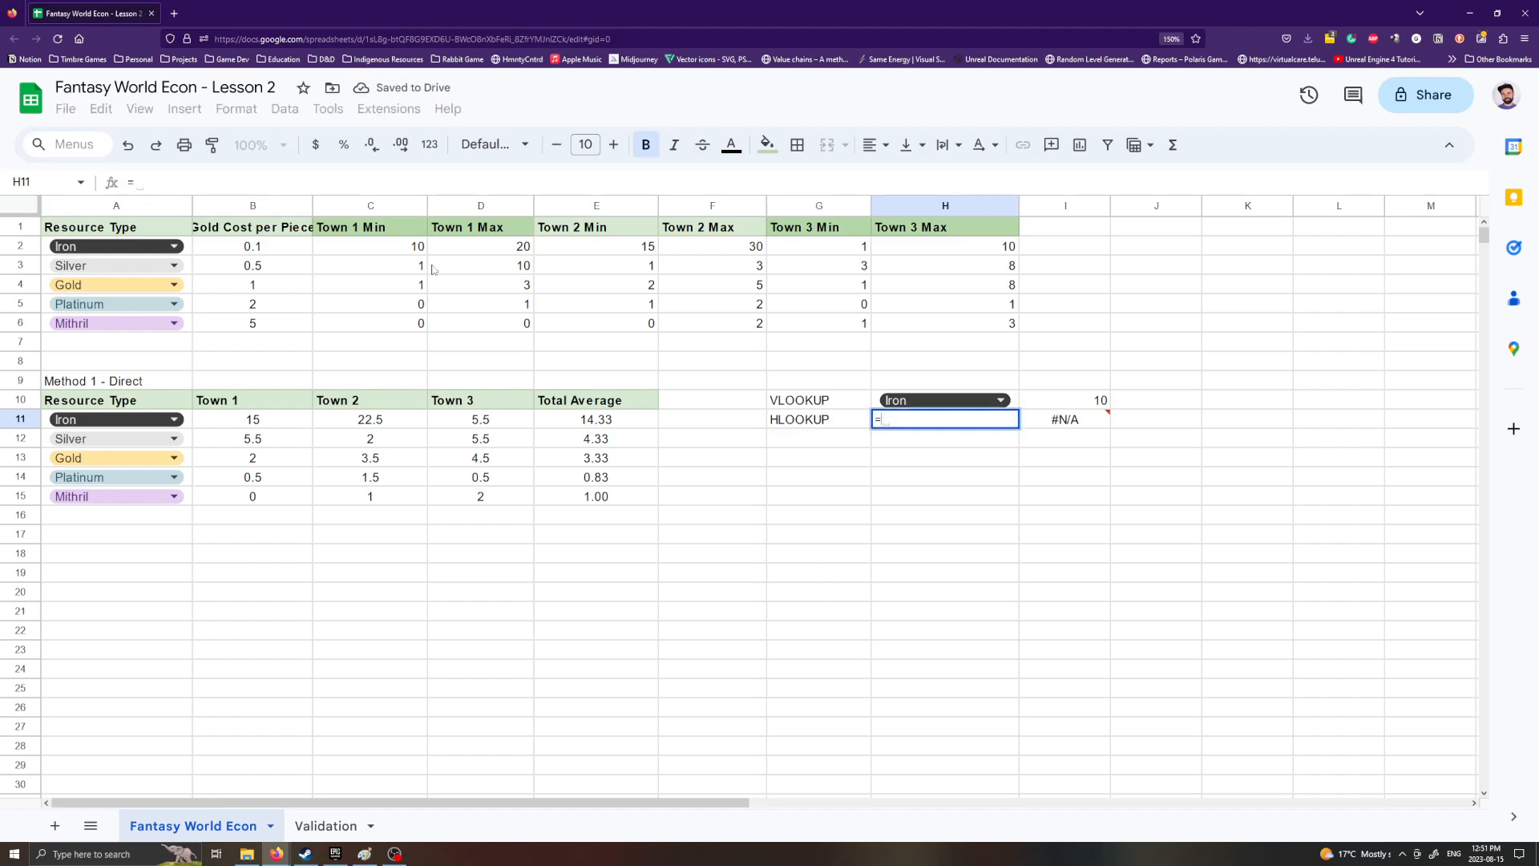
{"action": "left_click", "coordinate": [369, 227]}
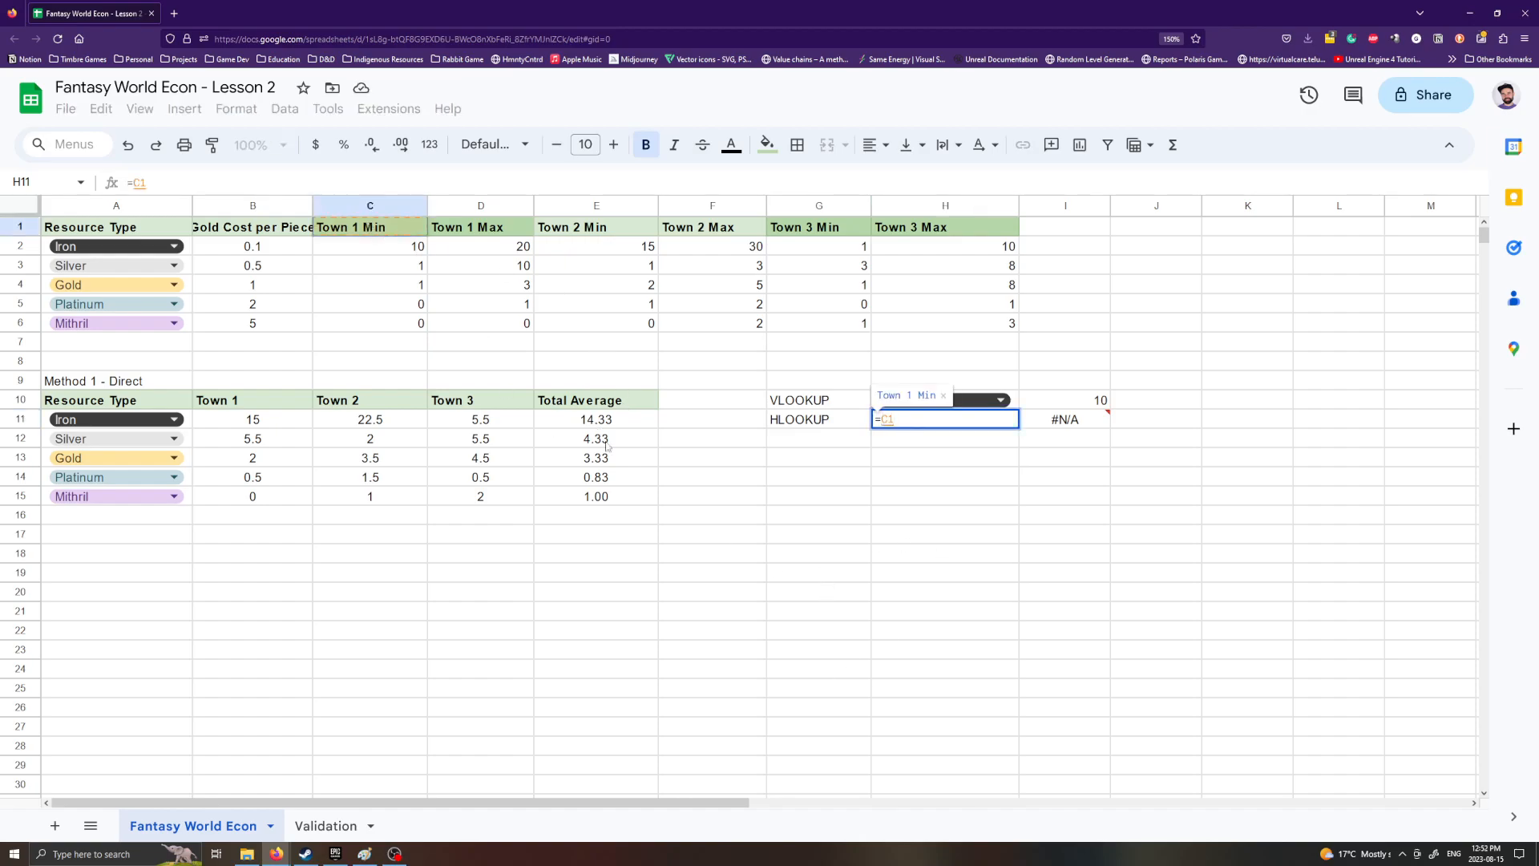
{"action": "key", "text": "Return"}
{"action": "left_click", "coordinate": [1037, 521]}
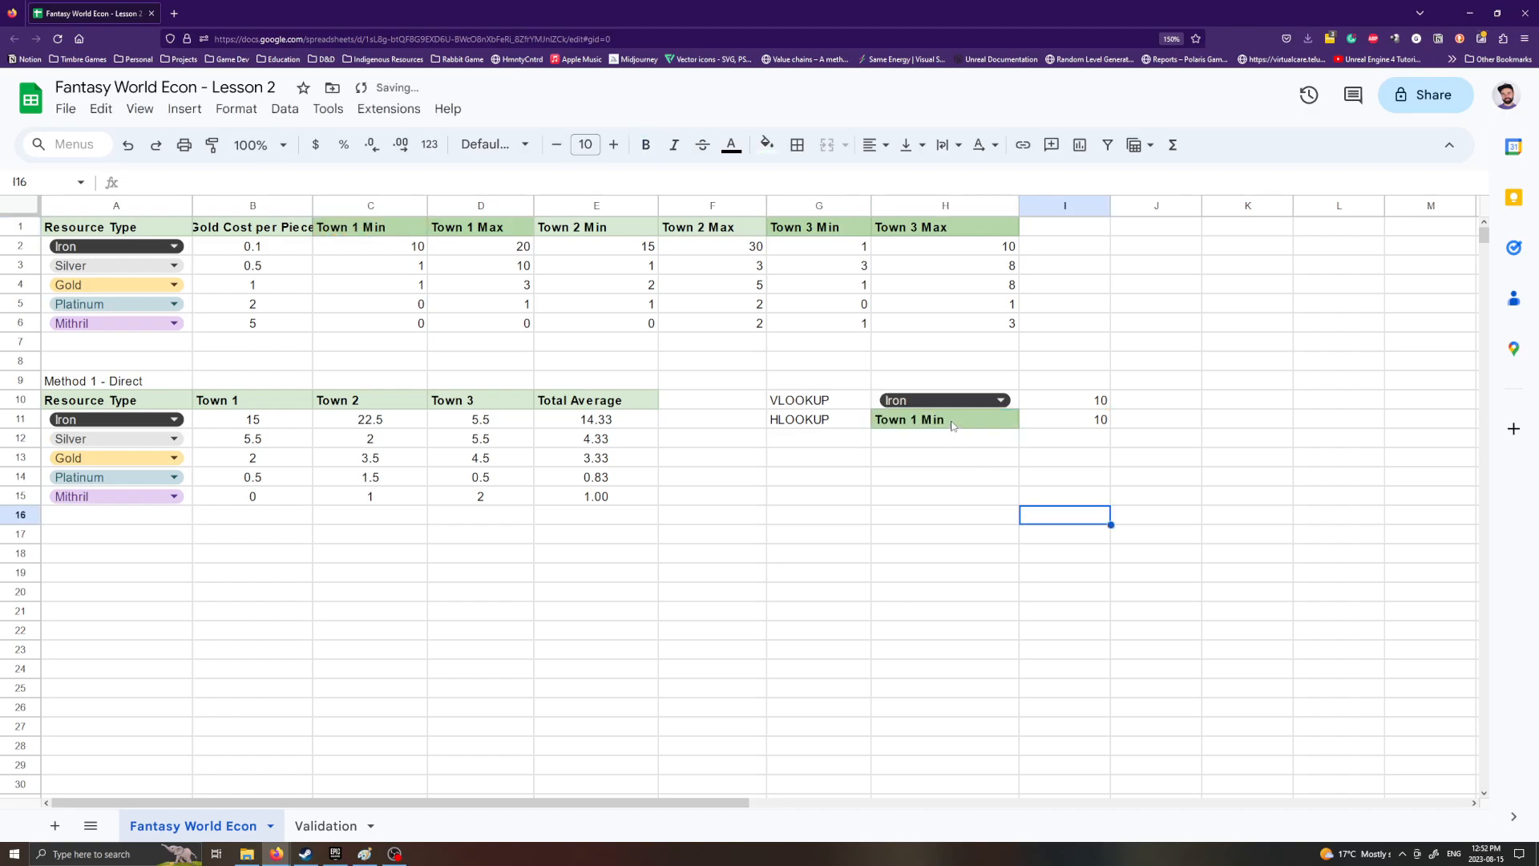
{"action": "left_click", "coordinate": [952, 423]}
{"action": "left_click", "coordinate": [378, 229]}
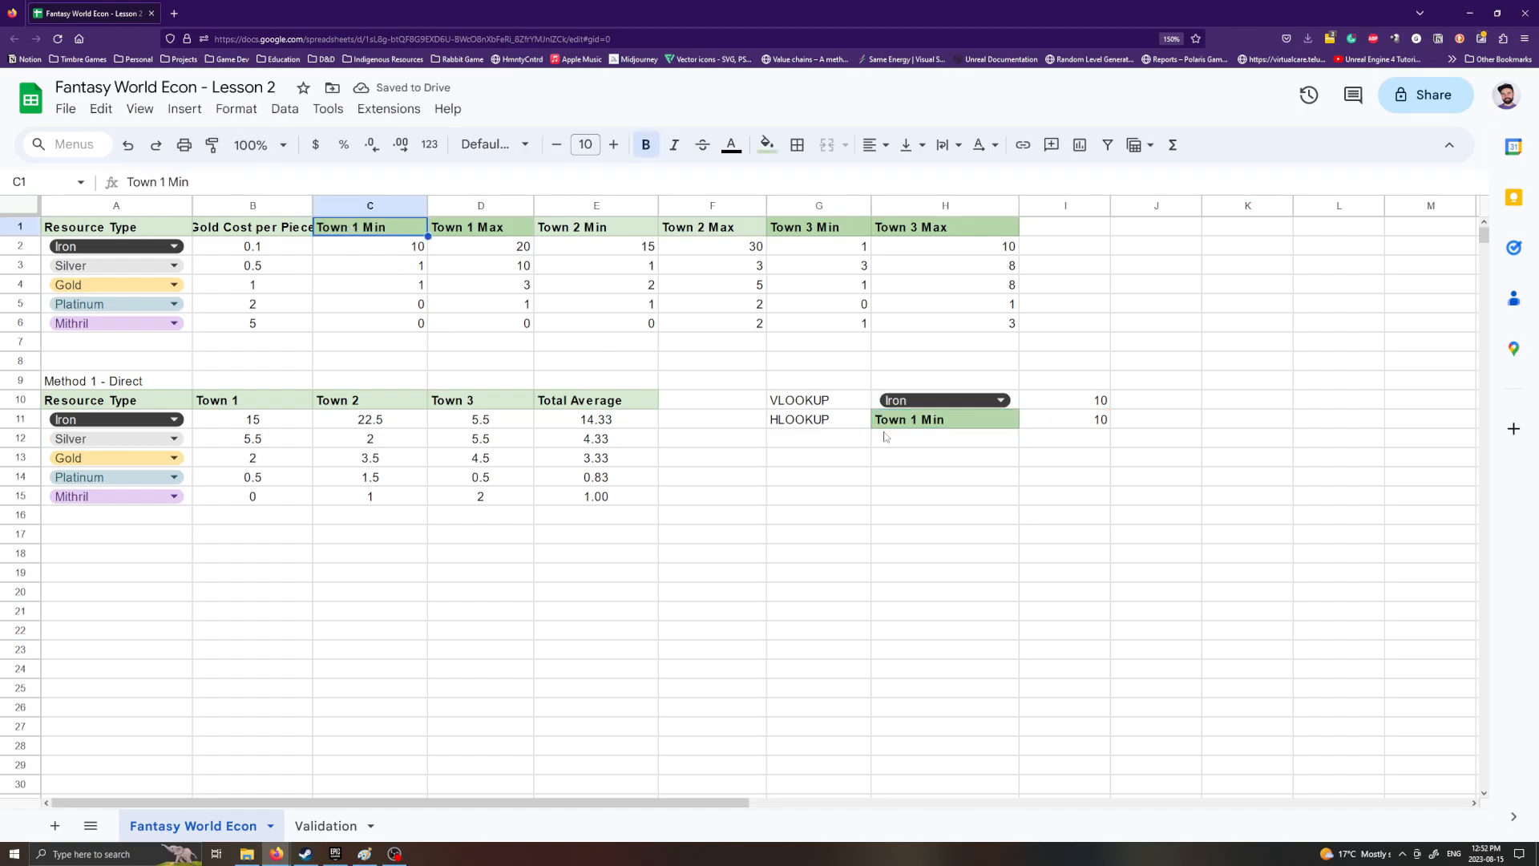
Step: Check the reference in H11 and examine the column index argument of the VLOOKUP formula in I10
{"action": "left_click", "coordinate": [972, 424]}
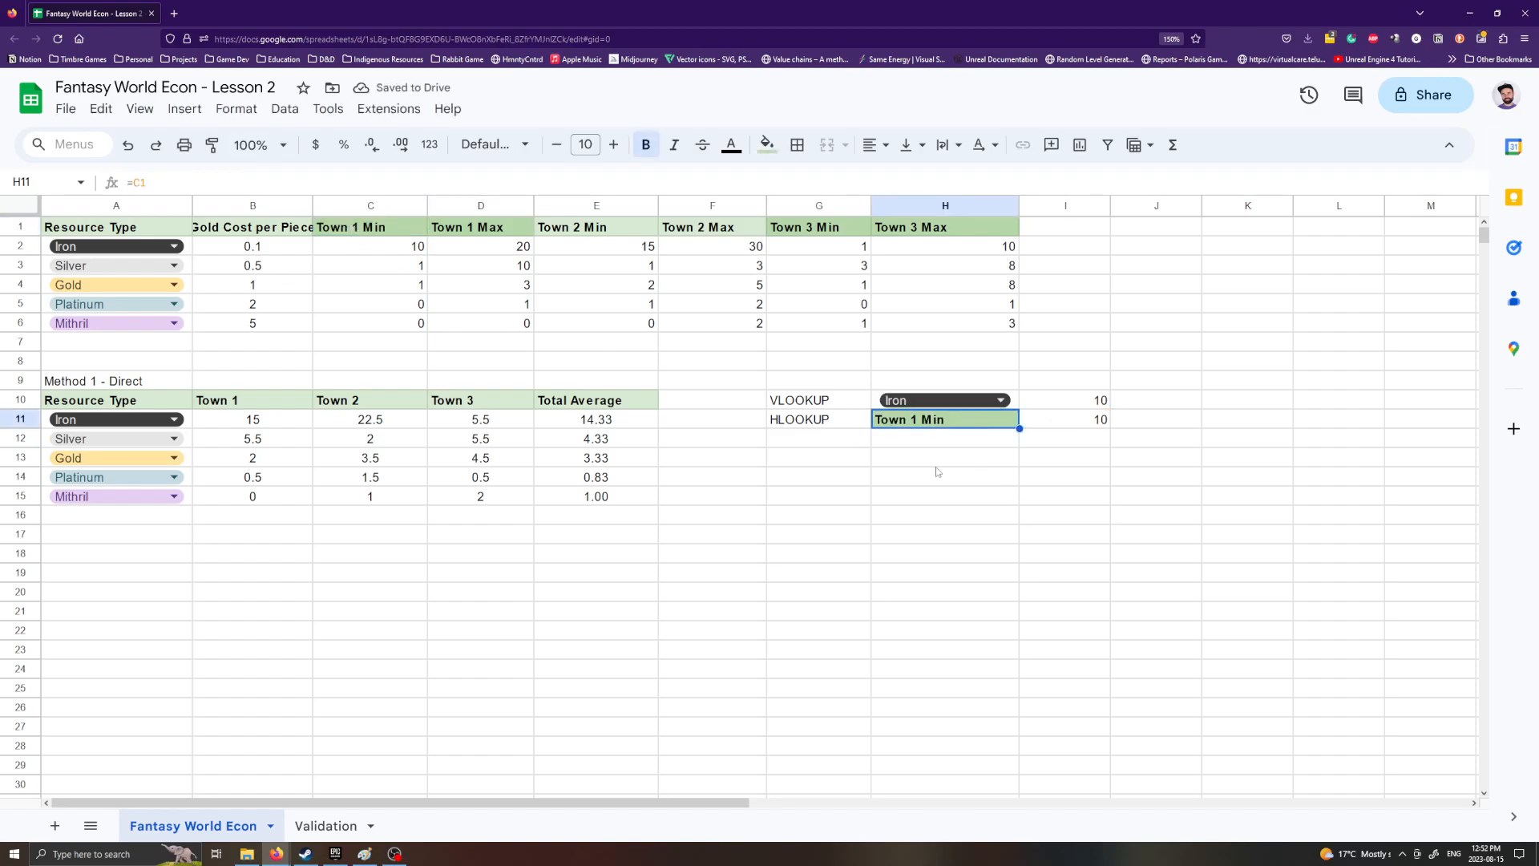
{"action": "left_click", "coordinate": [941, 522]}
{"action": "left_click", "coordinate": [1008, 426]}
{"action": "left_click", "coordinate": [824, 437]}
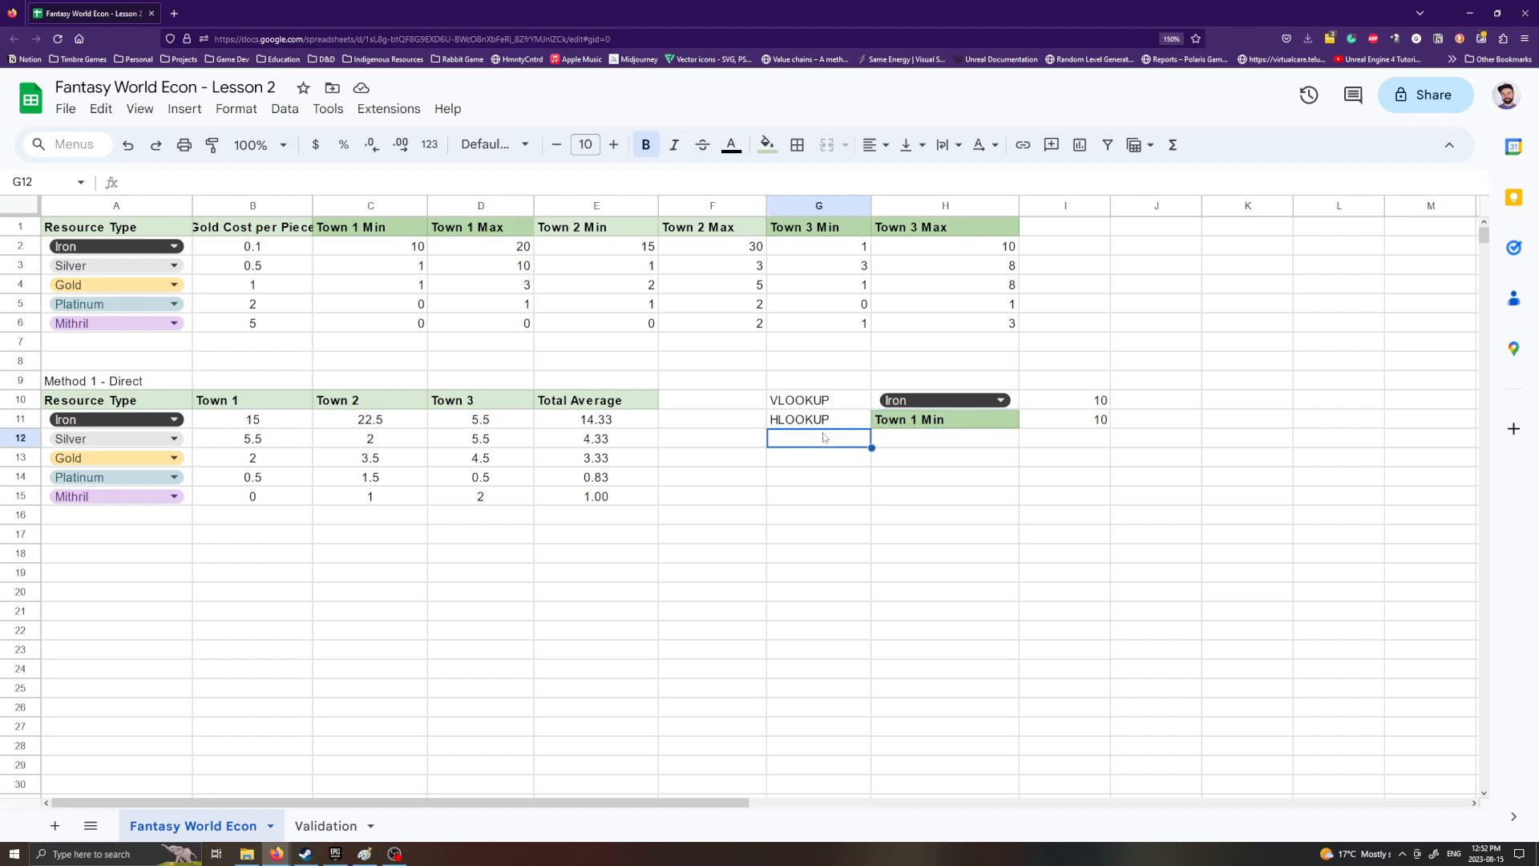
{"action": "left_click", "coordinate": [1082, 400]}
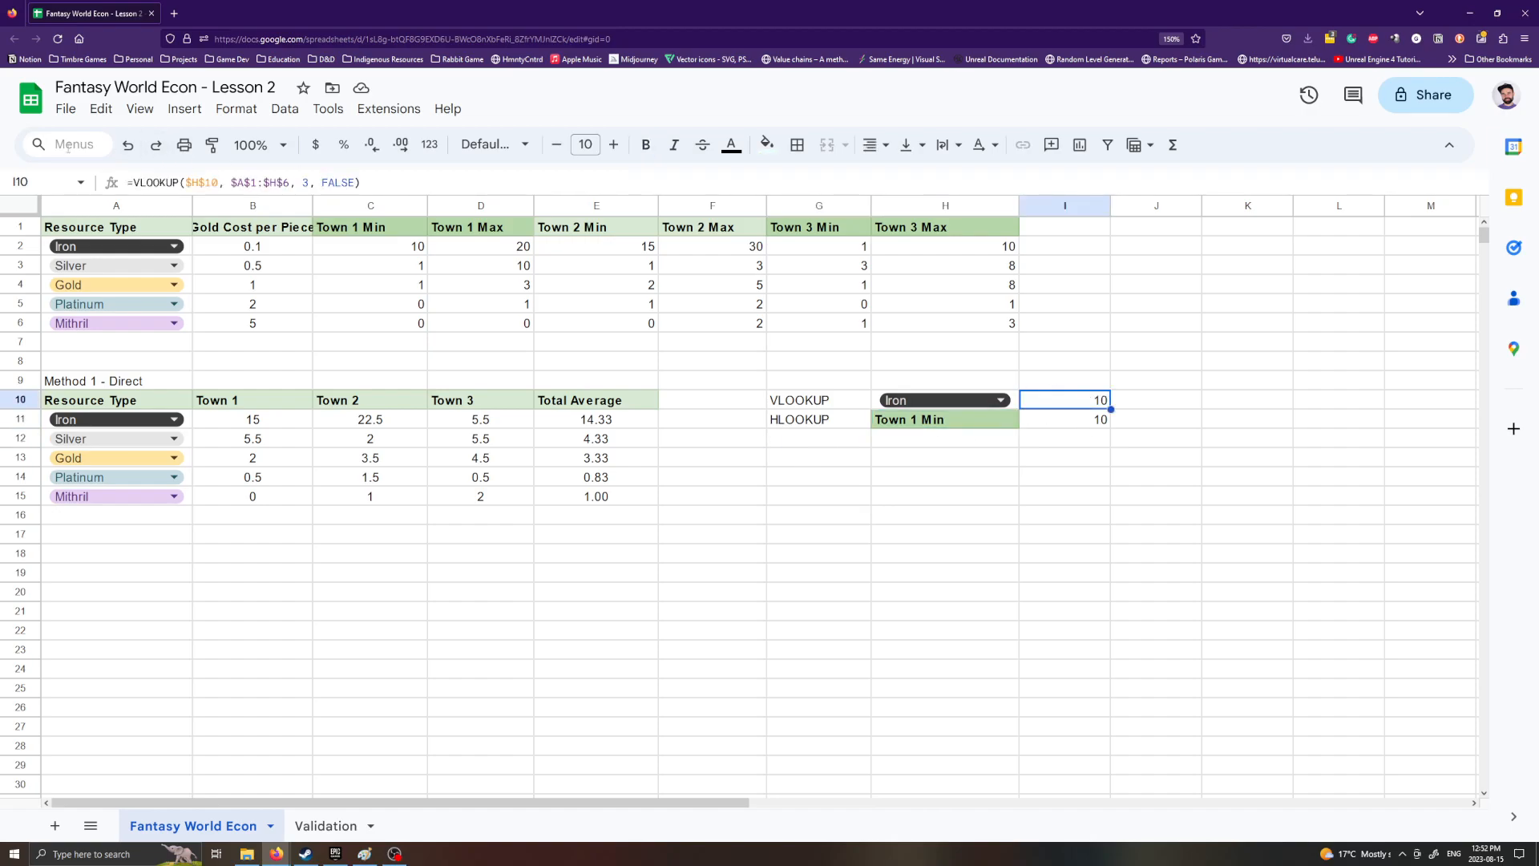
{"action": "double_click", "coordinate": [305, 182]}
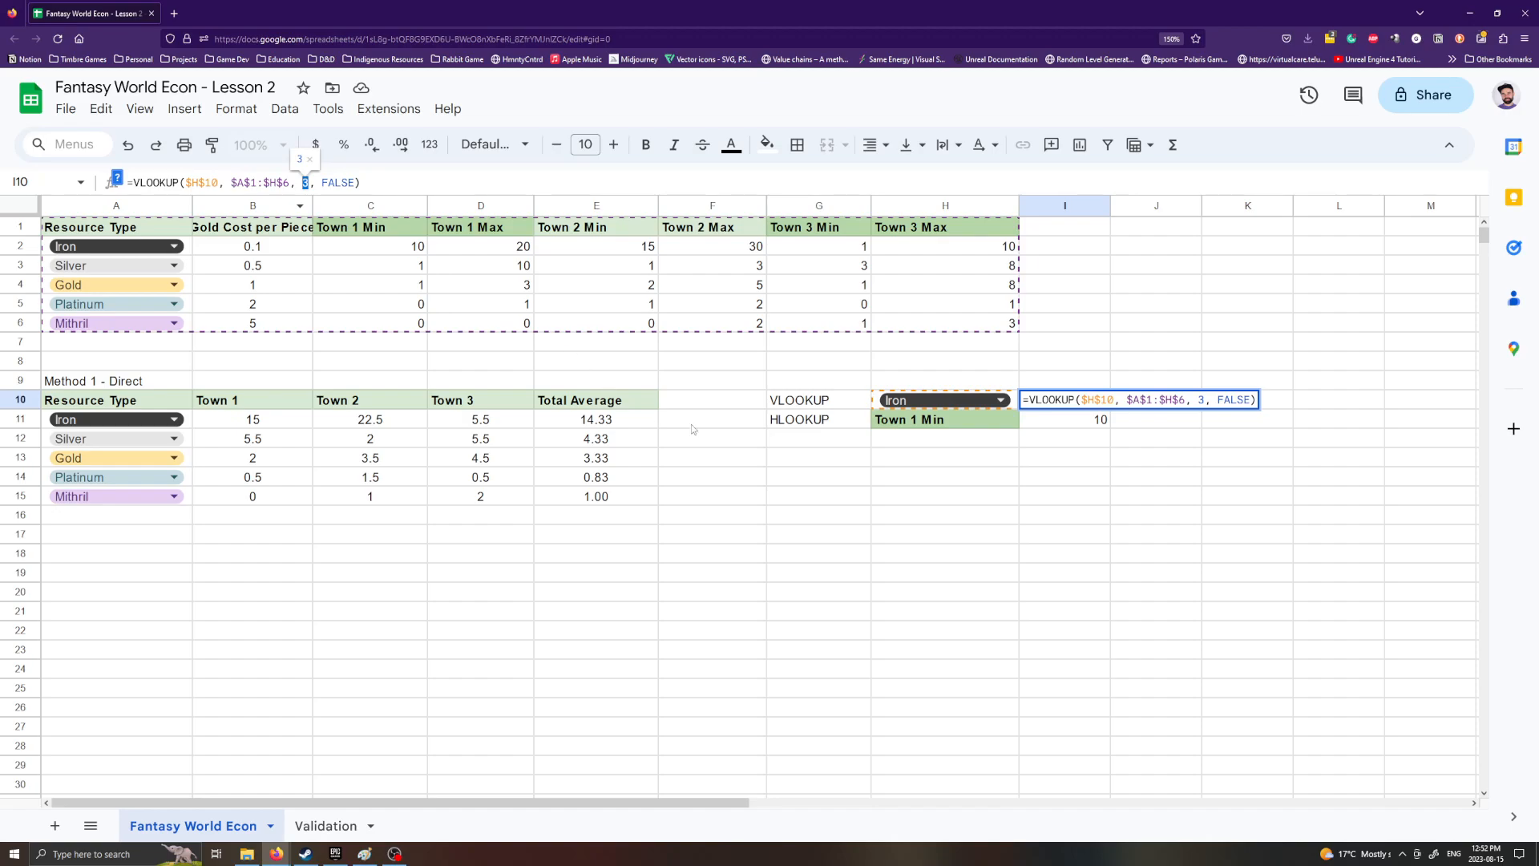
{"action": "left_click", "coordinate": [958, 504]}
Step: Label cell G12 as MATCH, directly below the HLOOKUP label
{"action": "left_click", "coordinate": [834, 438]}
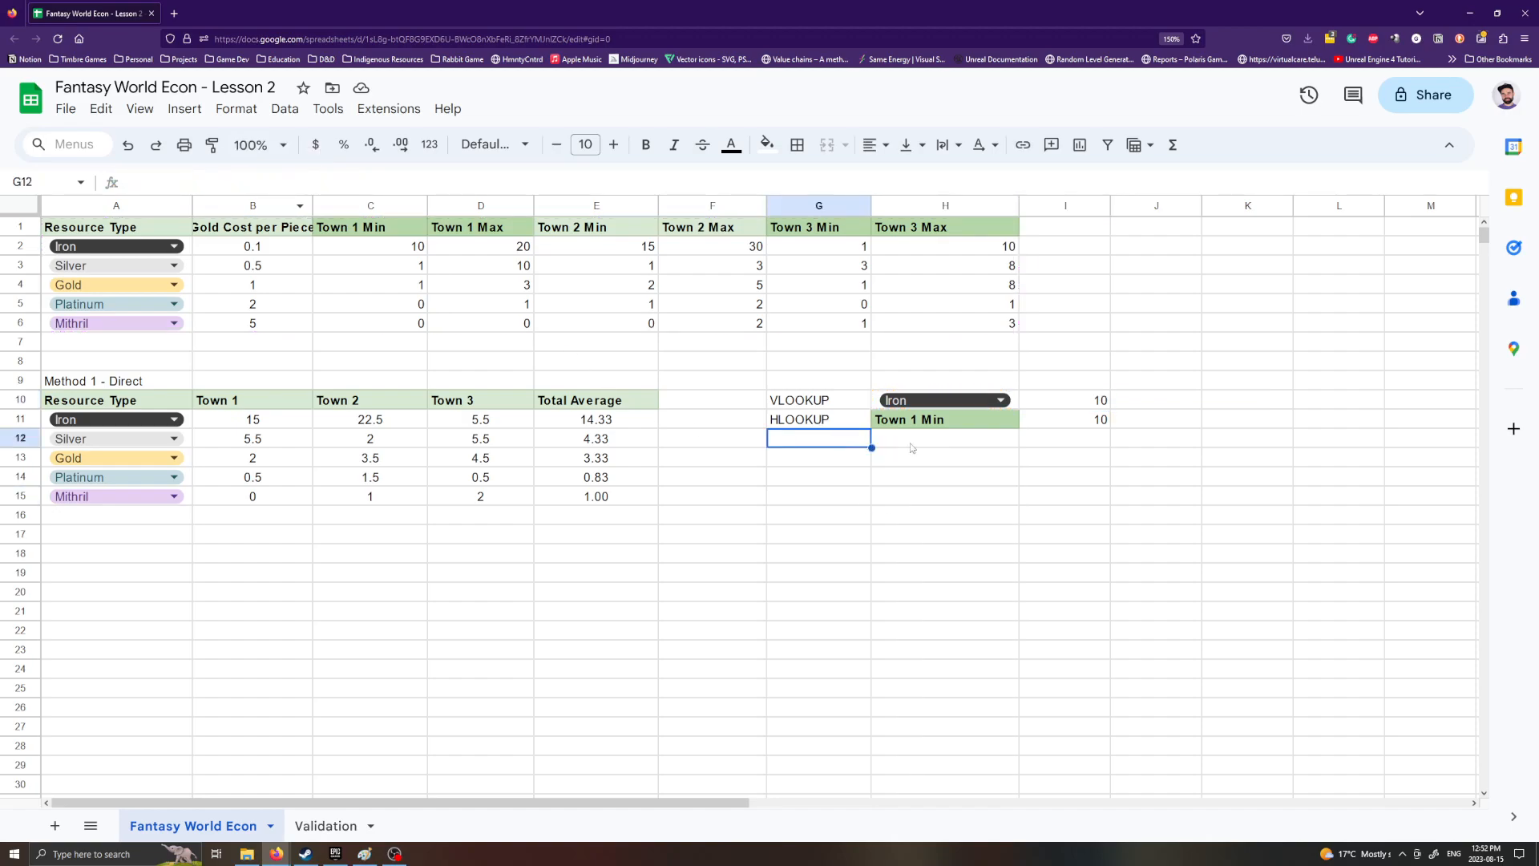
{"action": "type", "text": "MATCH"}
{"action": "key", "text": "Return"}
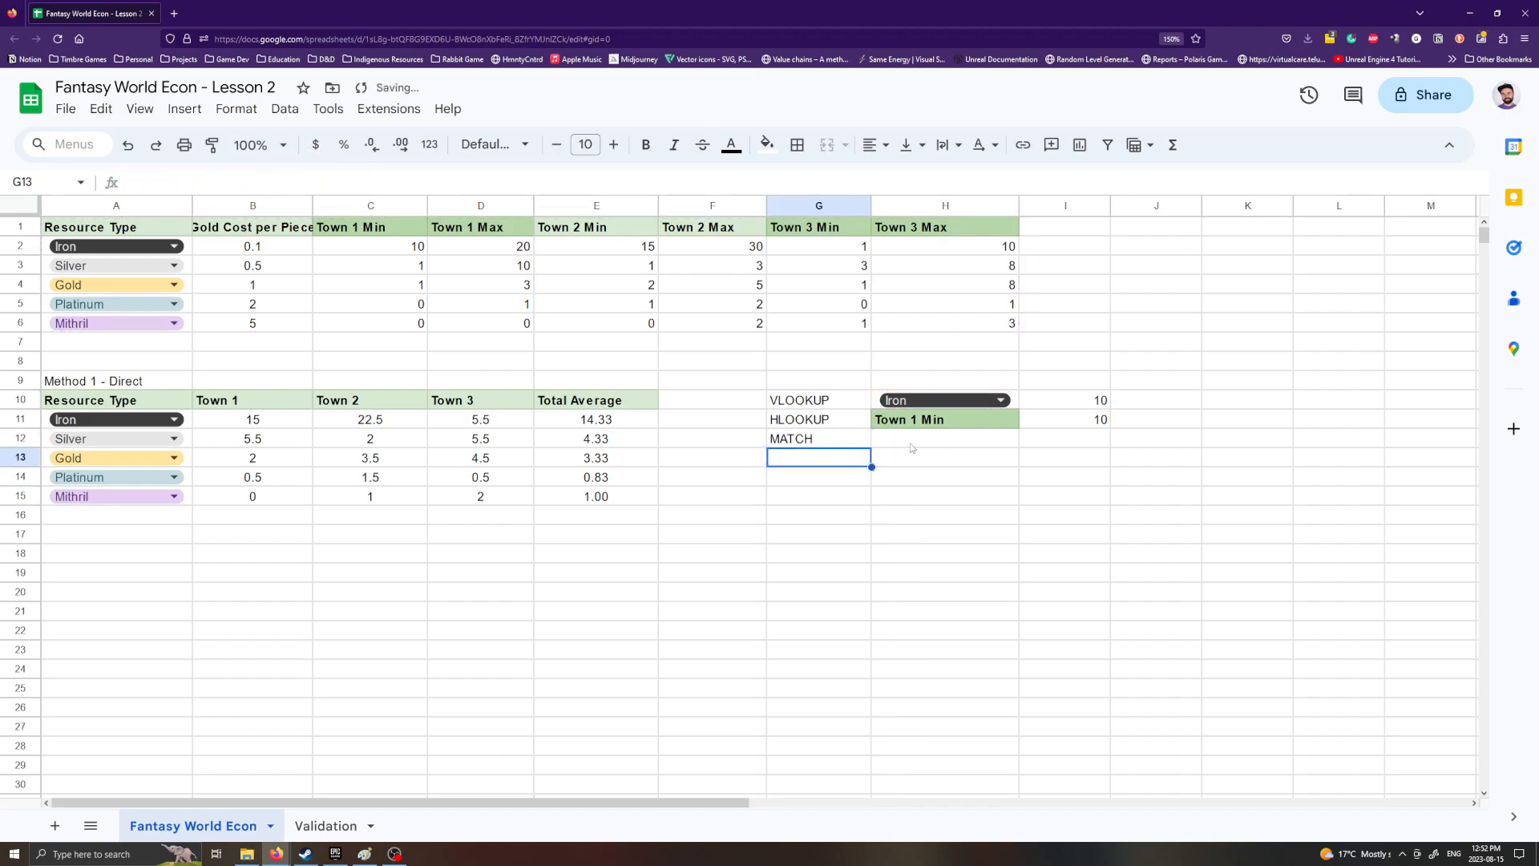
Step: Review the VLOOKUP formula in I10 and start a MATCH formula in I12
{"action": "left_click", "coordinate": [971, 446]}
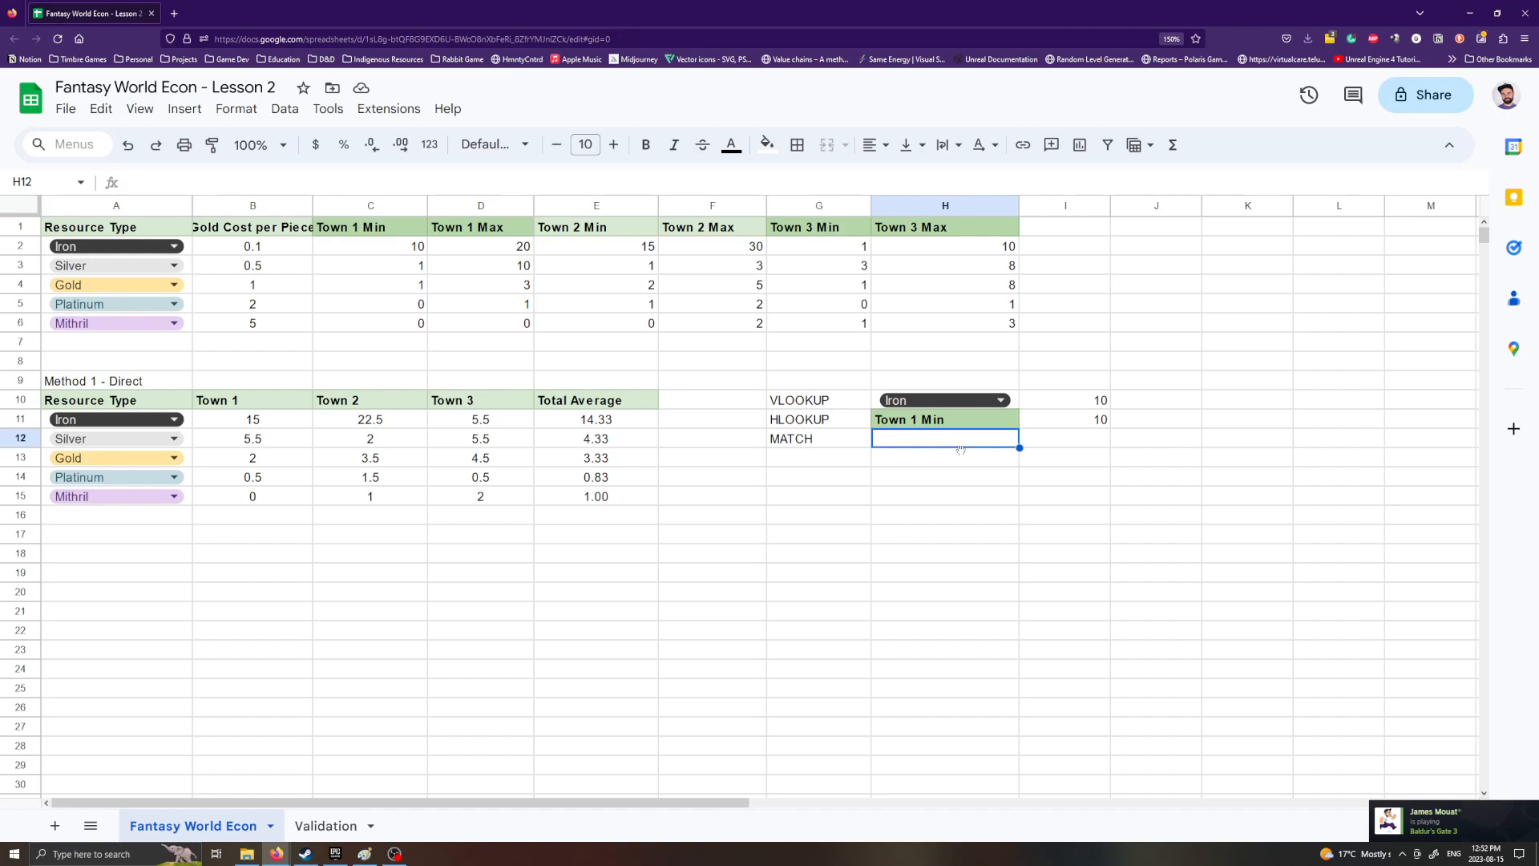
{"action": "left_click", "coordinate": [832, 399]}
{"action": "left_click", "coordinate": [1104, 407]}
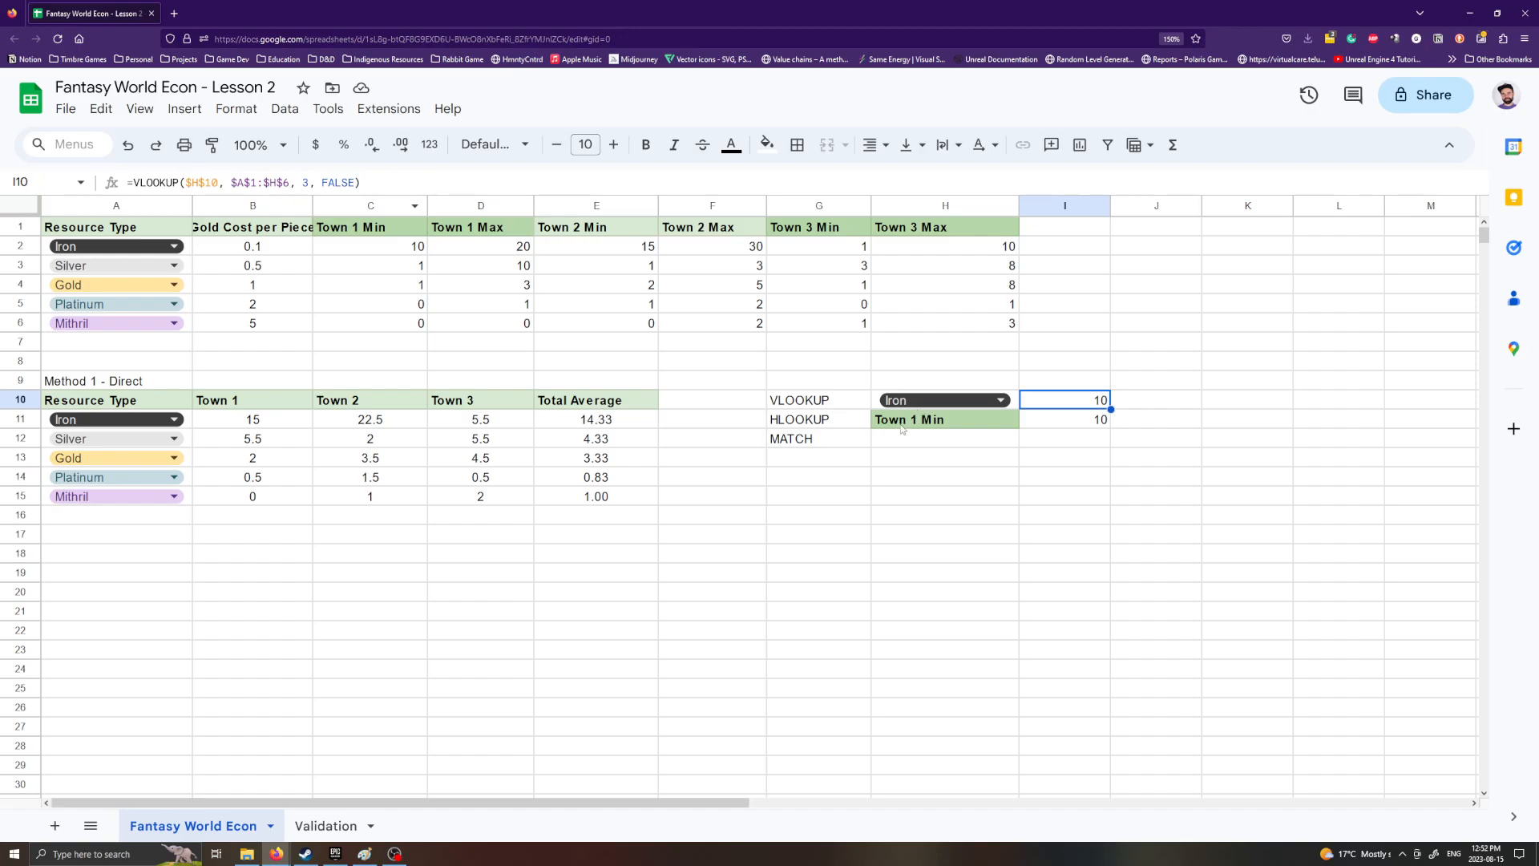
{"action": "left_click", "coordinate": [945, 443]}
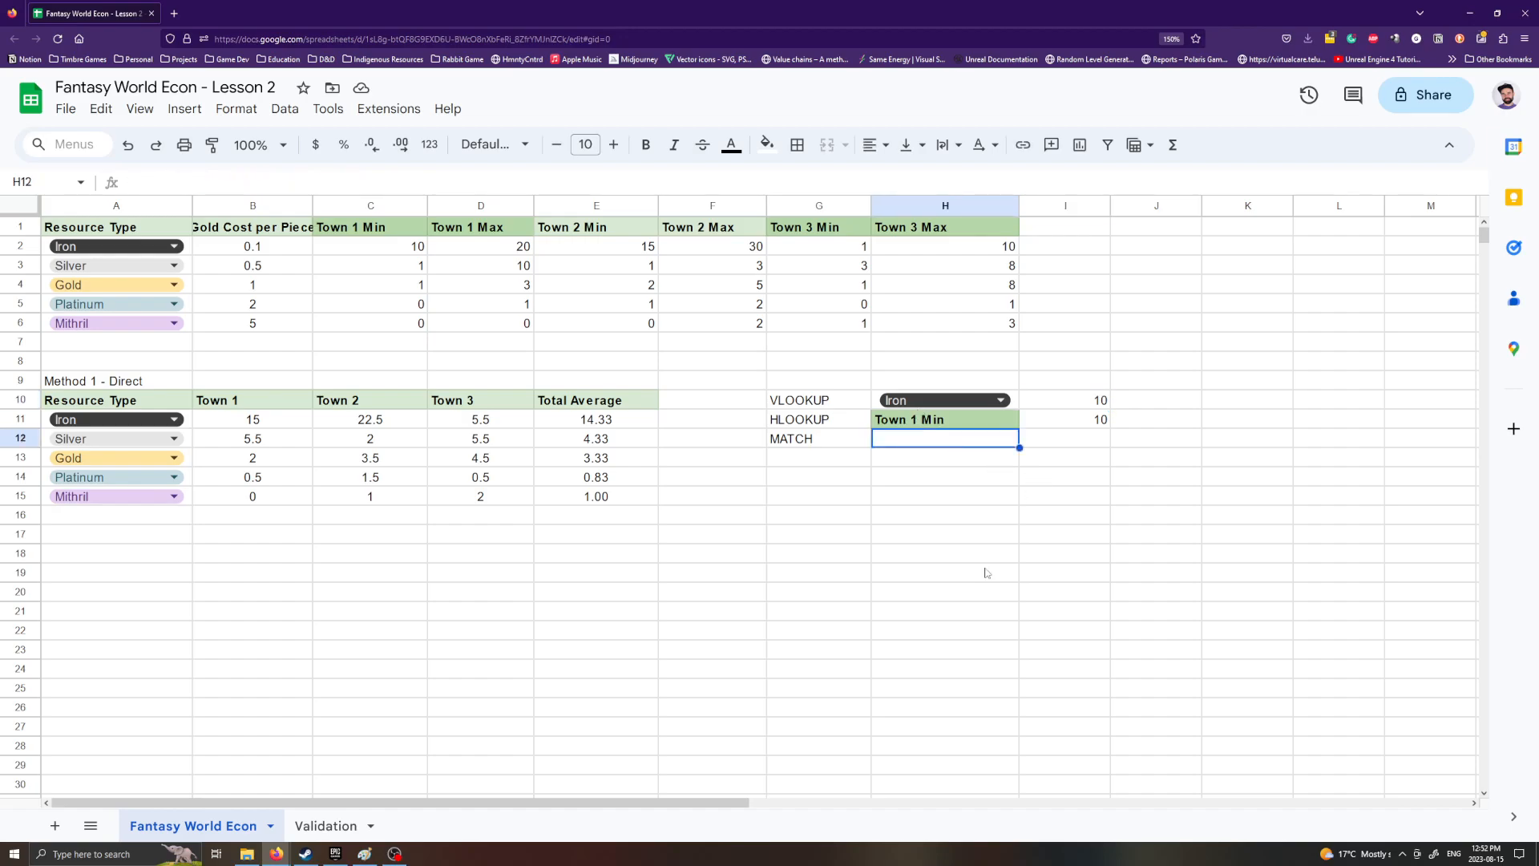
{"action": "left_click", "coordinate": [1066, 450]}
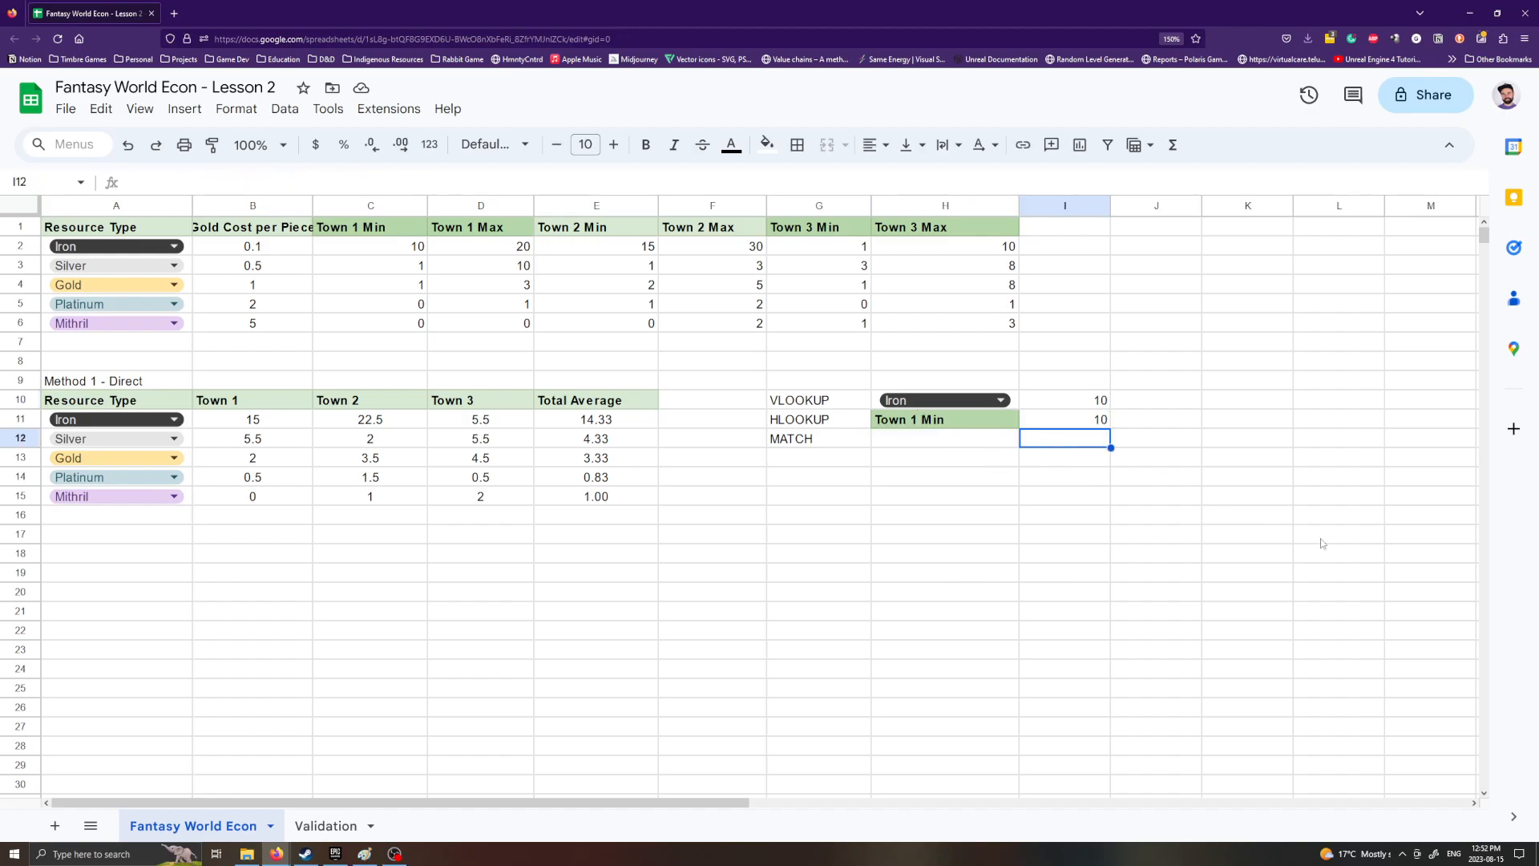
{"action": "type", "text": "=MATCH"}
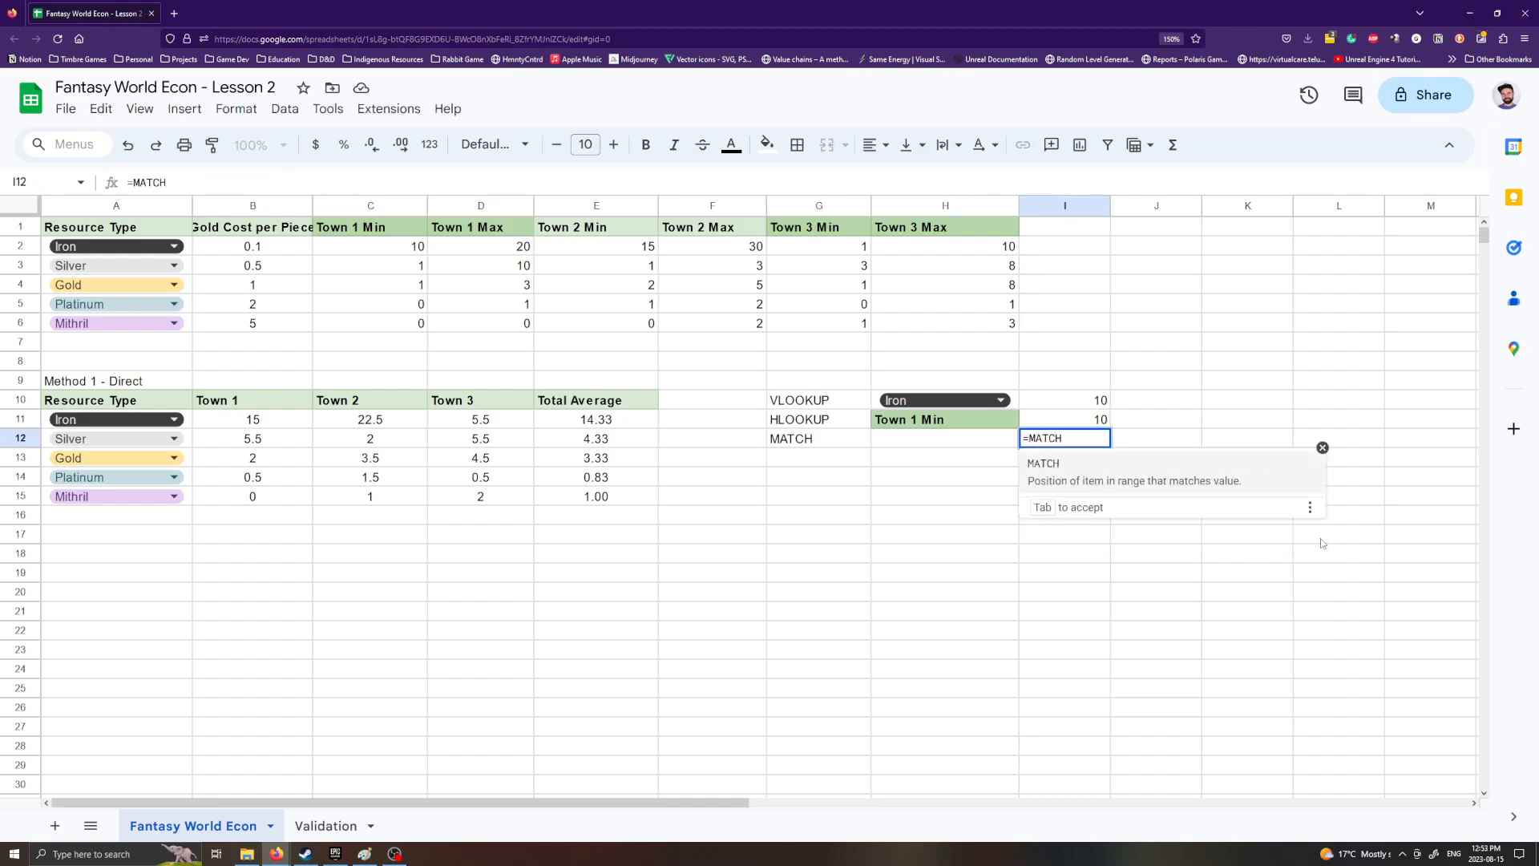
{"action": "type", "text": "("}
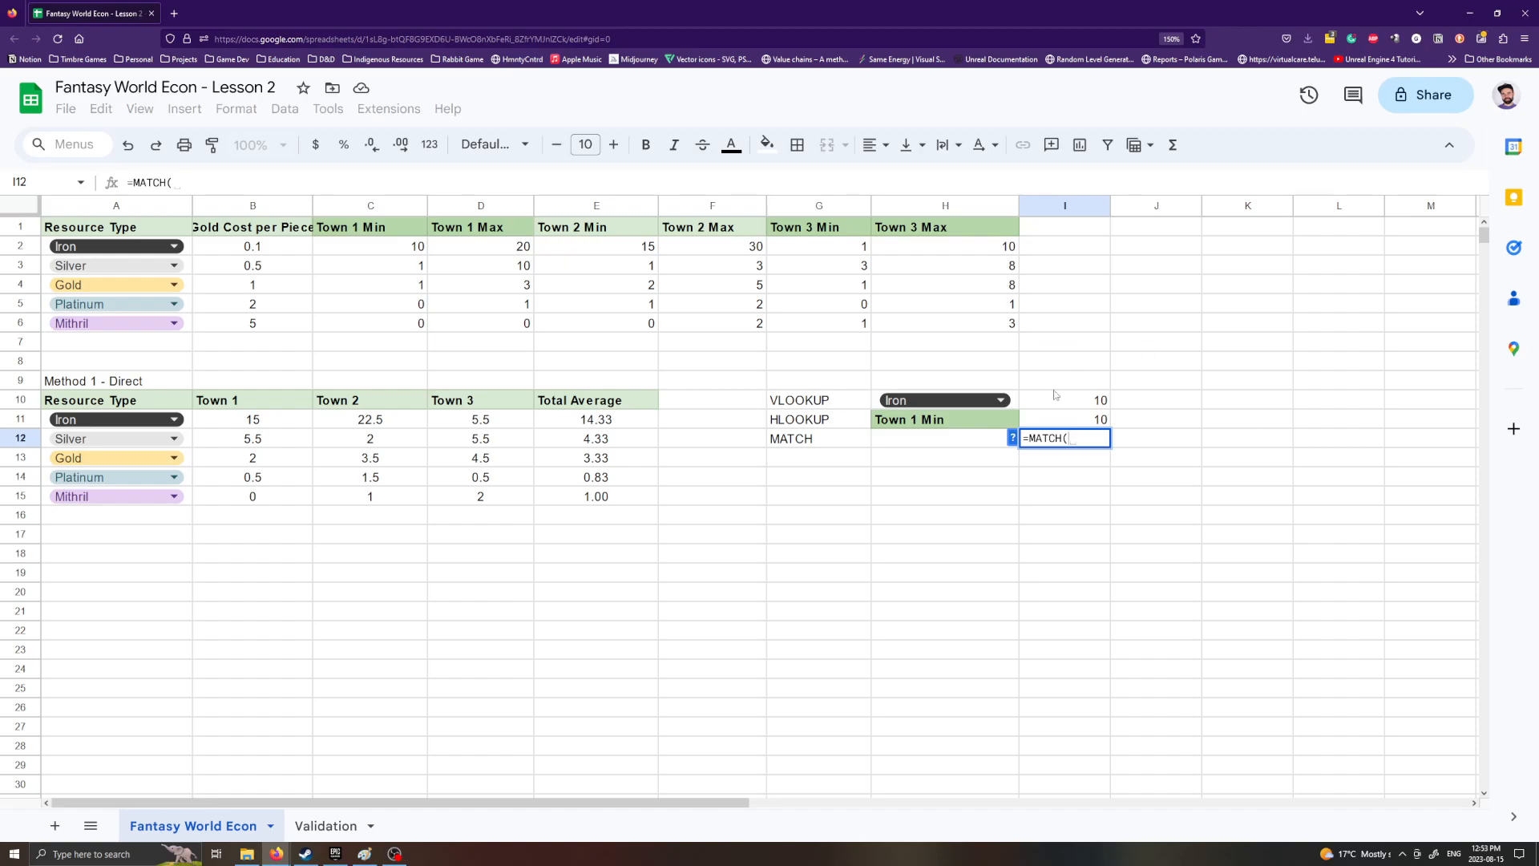
Step: Read the MATCH argument help covering the example, search_key, range and search_type, and dismiss it
{"action": "left_click", "coordinate": [1012, 438]}
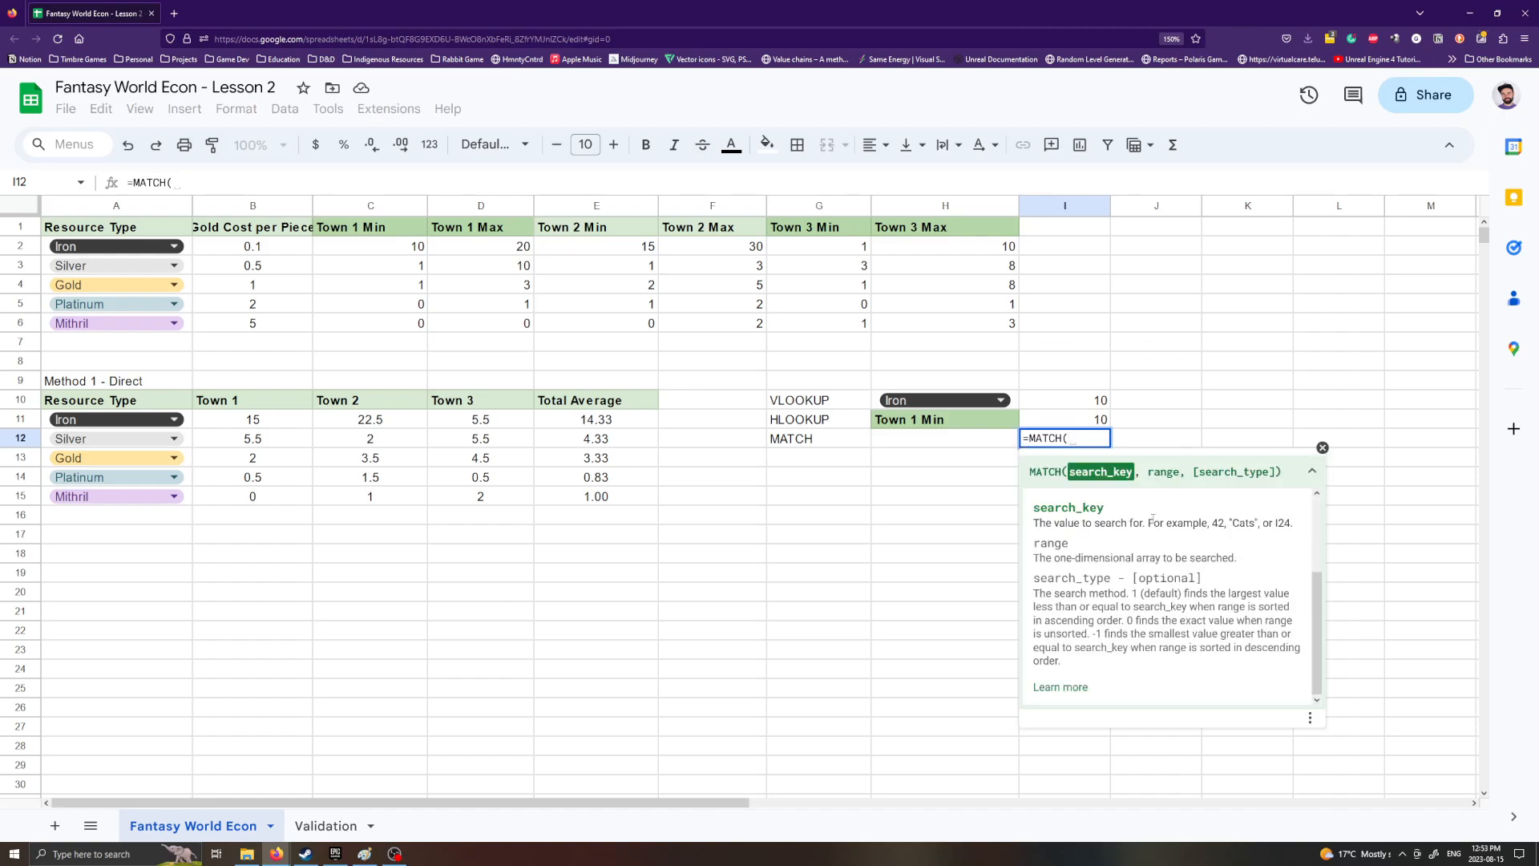
{"action": "scroll", "coordinate": [1183, 597], "scroll_direction": "up", "scroll_amount": 3}
{"action": "scroll", "coordinate": [1184, 597], "scroll_direction": "down", "scroll_amount": 2}
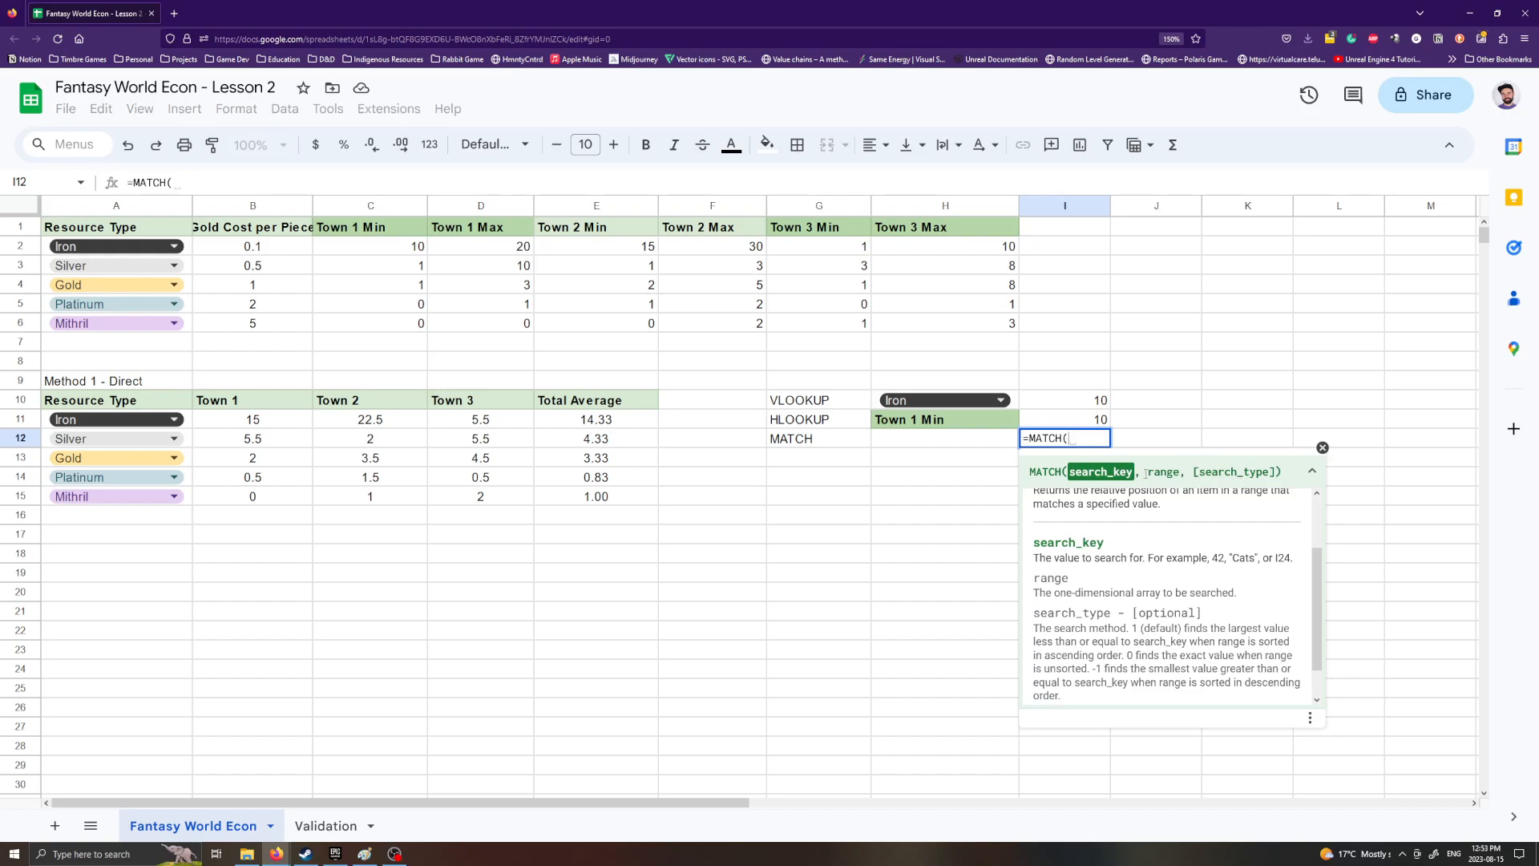
{"action": "scroll", "coordinate": [1172, 551], "scroll_direction": "up", "scroll_amount": 2}
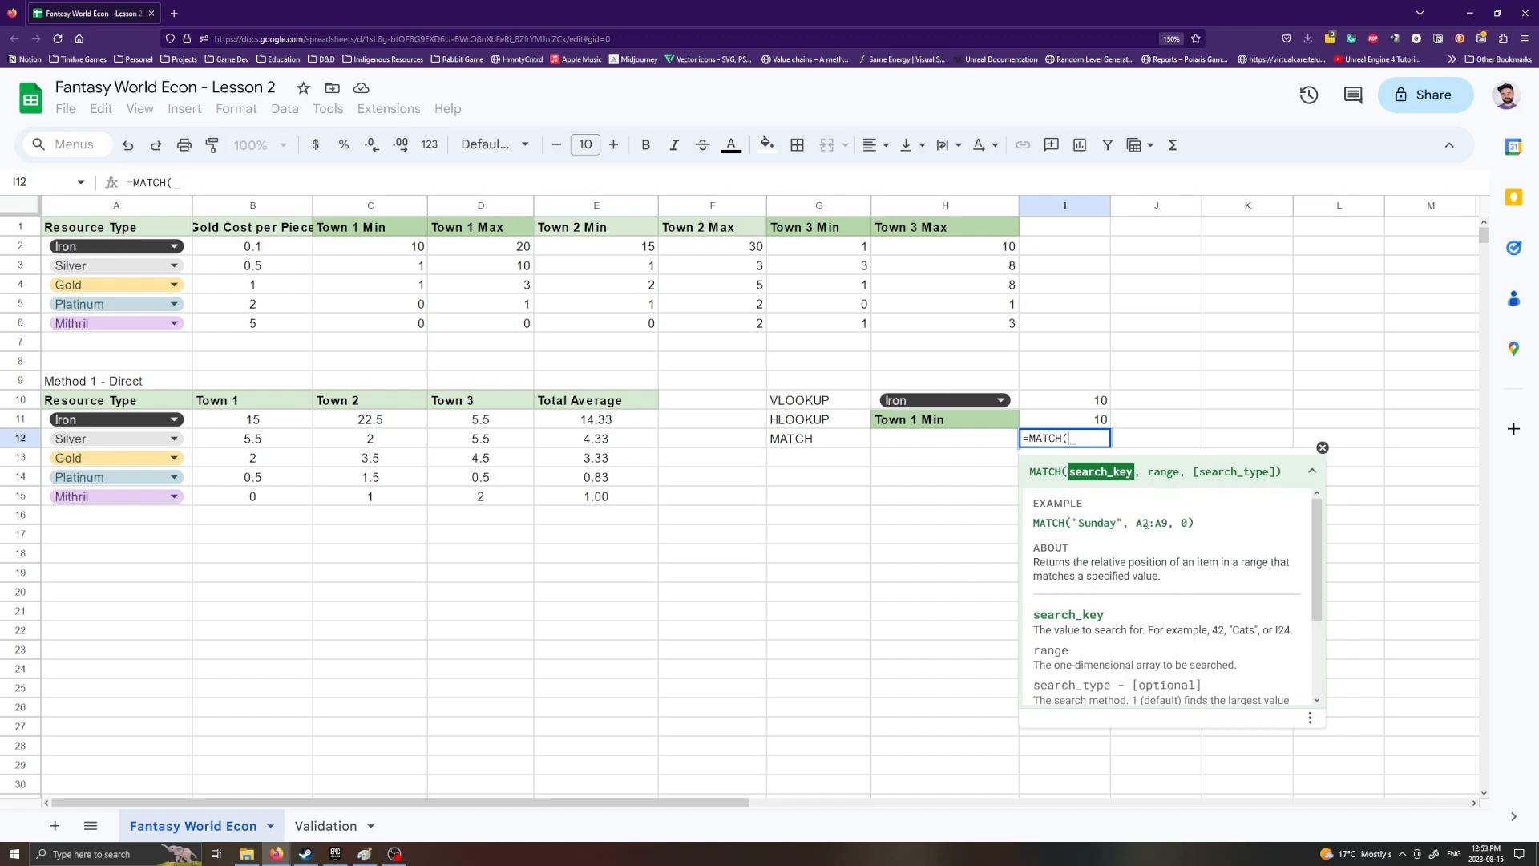
{"action": "scroll", "coordinate": [1209, 556], "scroll_direction": "down", "scroll_amount": 1}
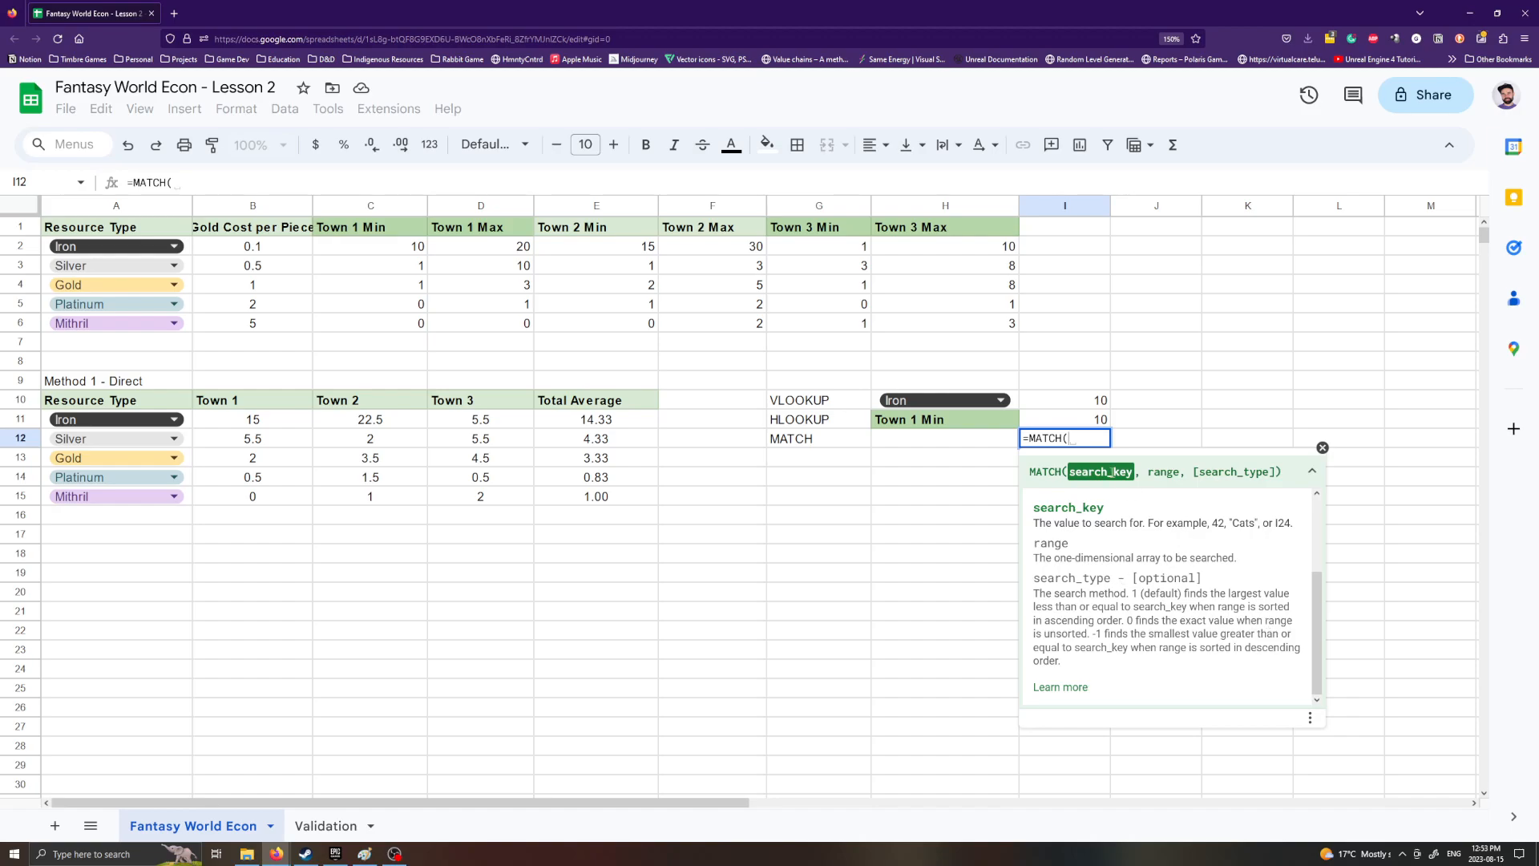
{"action": "left_click", "coordinate": [1322, 448]}
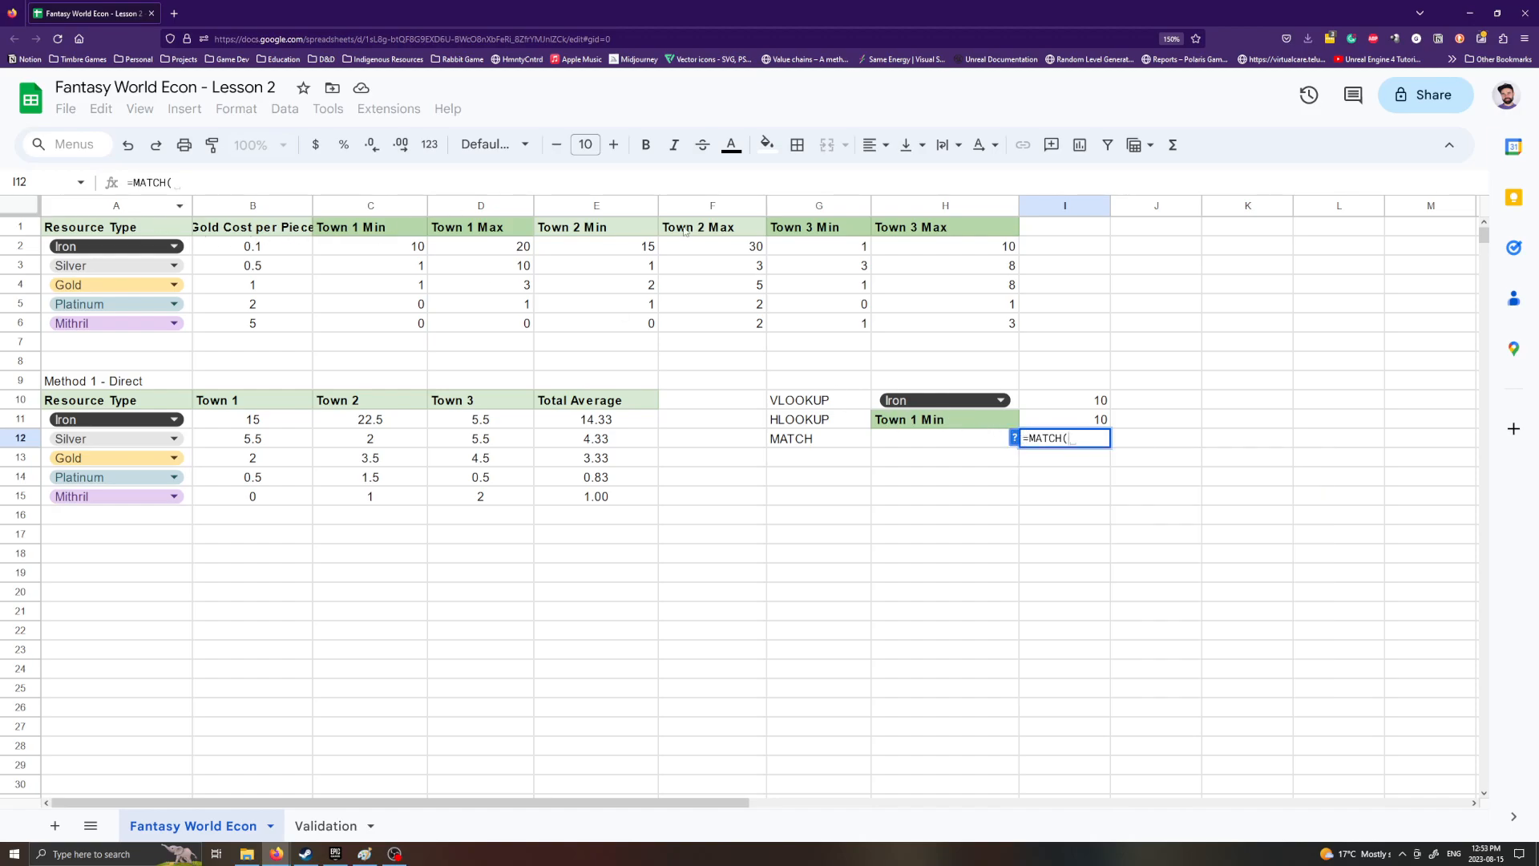
Step: Complete the I12 MATCH formula with search key $H$11, header range $A$1:$H$1 and search type 0
{"action": "left_click", "coordinate": [947, 418]}
{"action": "key", "text": "F4"}
{"action": "type", "text": ","}
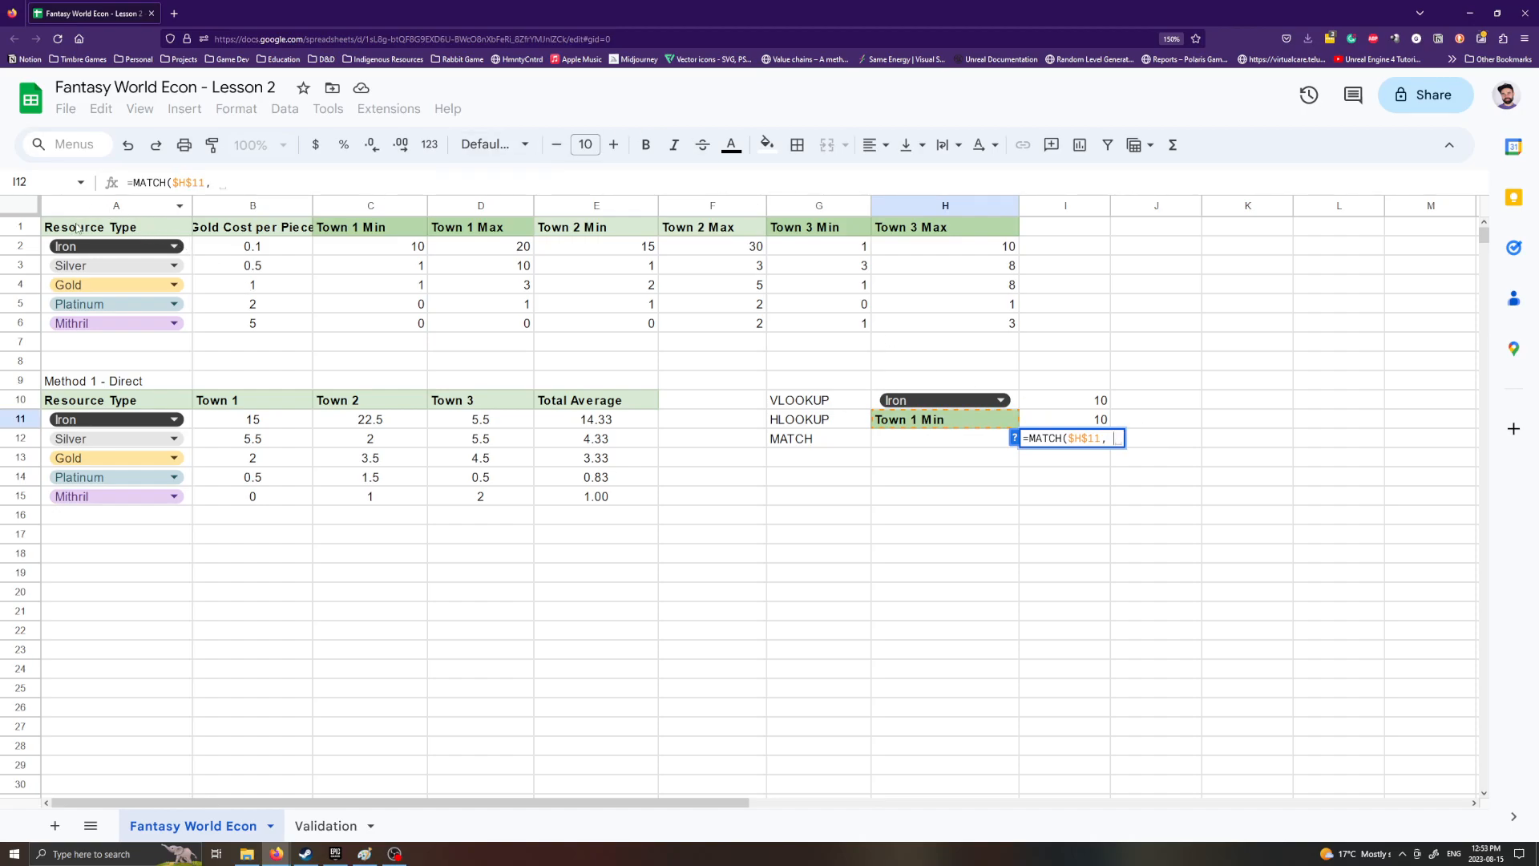
{"action": "left_click_drag", "start_coordinate": [159, 234], "coordinate": [922, 234]}
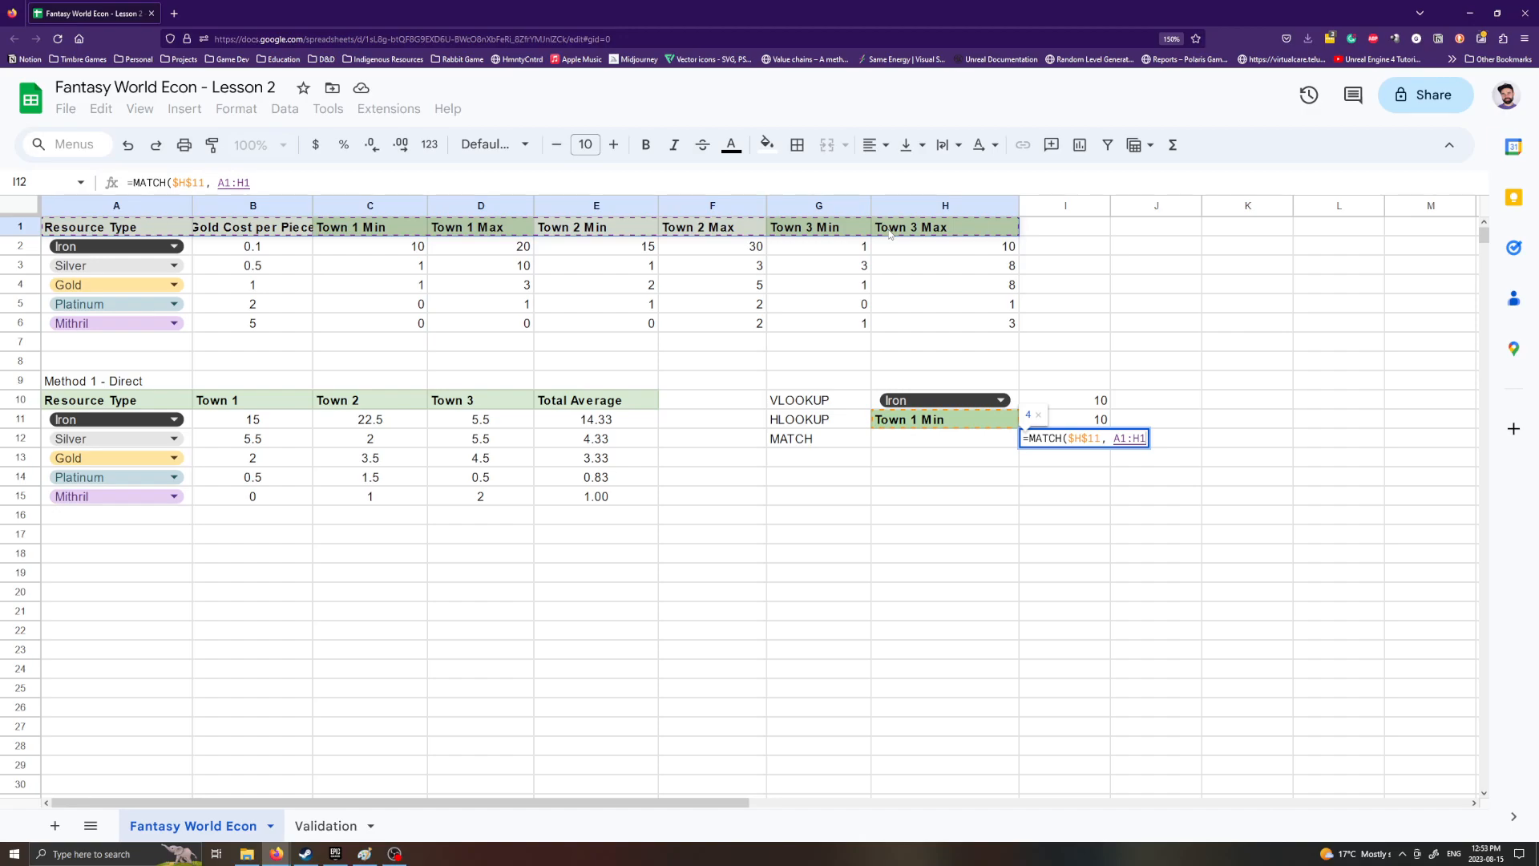
{"action": "key", "text": "F4"}
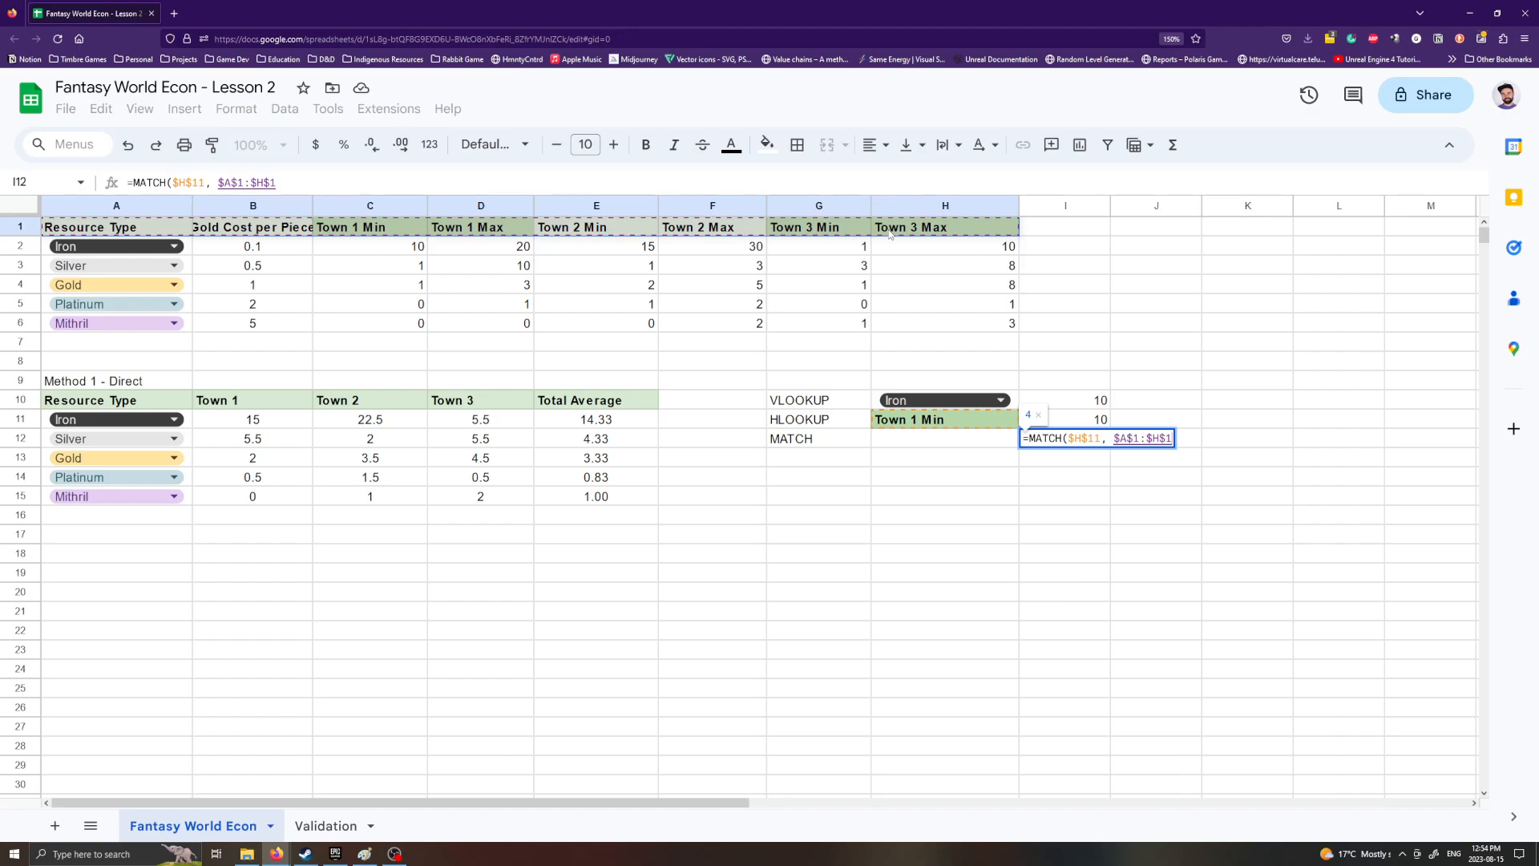
{"action": "type", "text": ", 0)"}
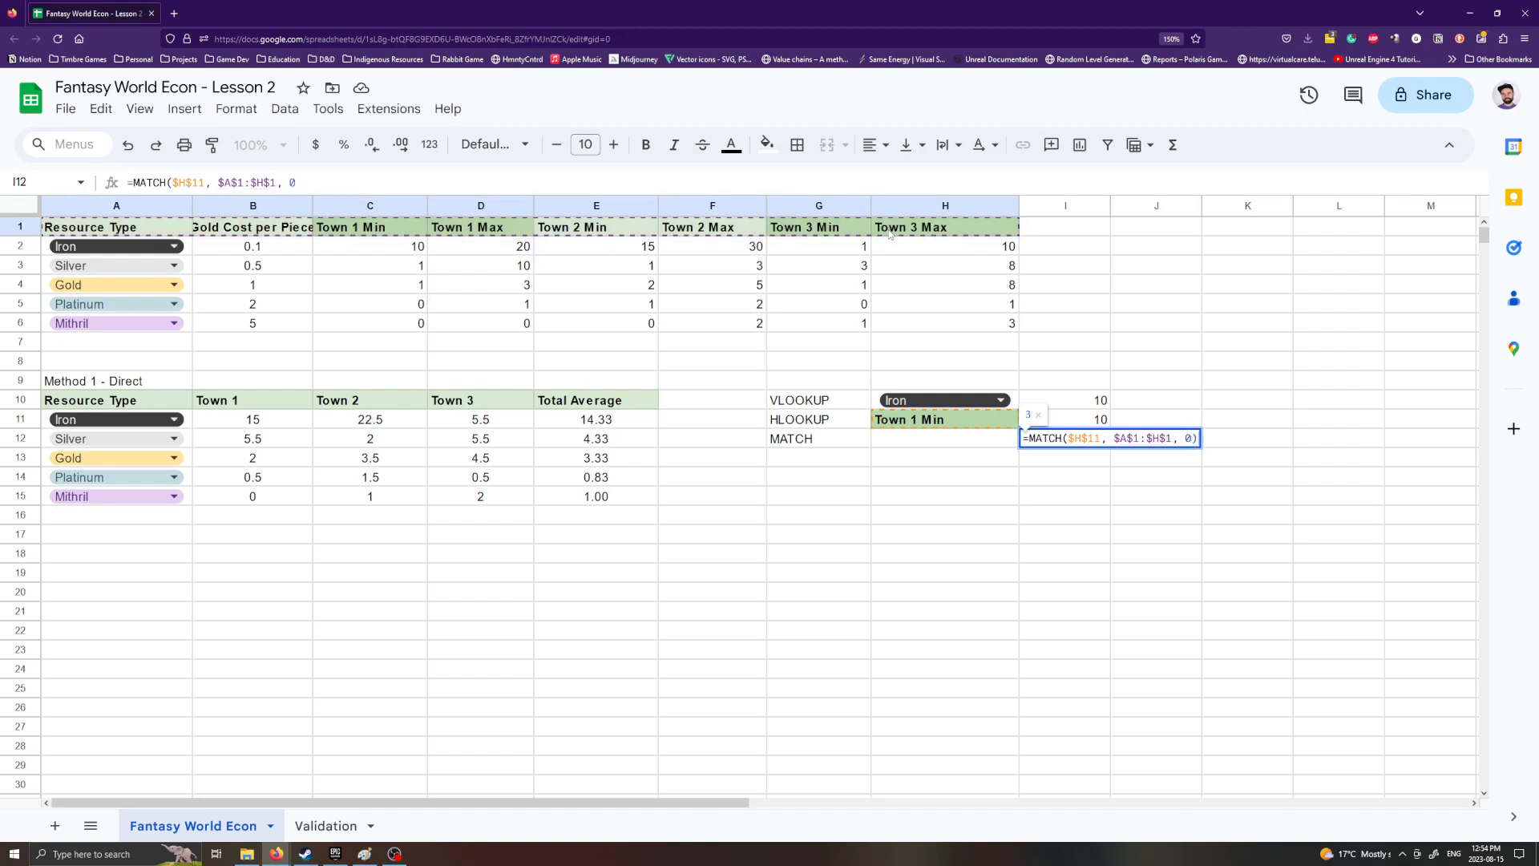
{"action": "key", "text": "Return"}
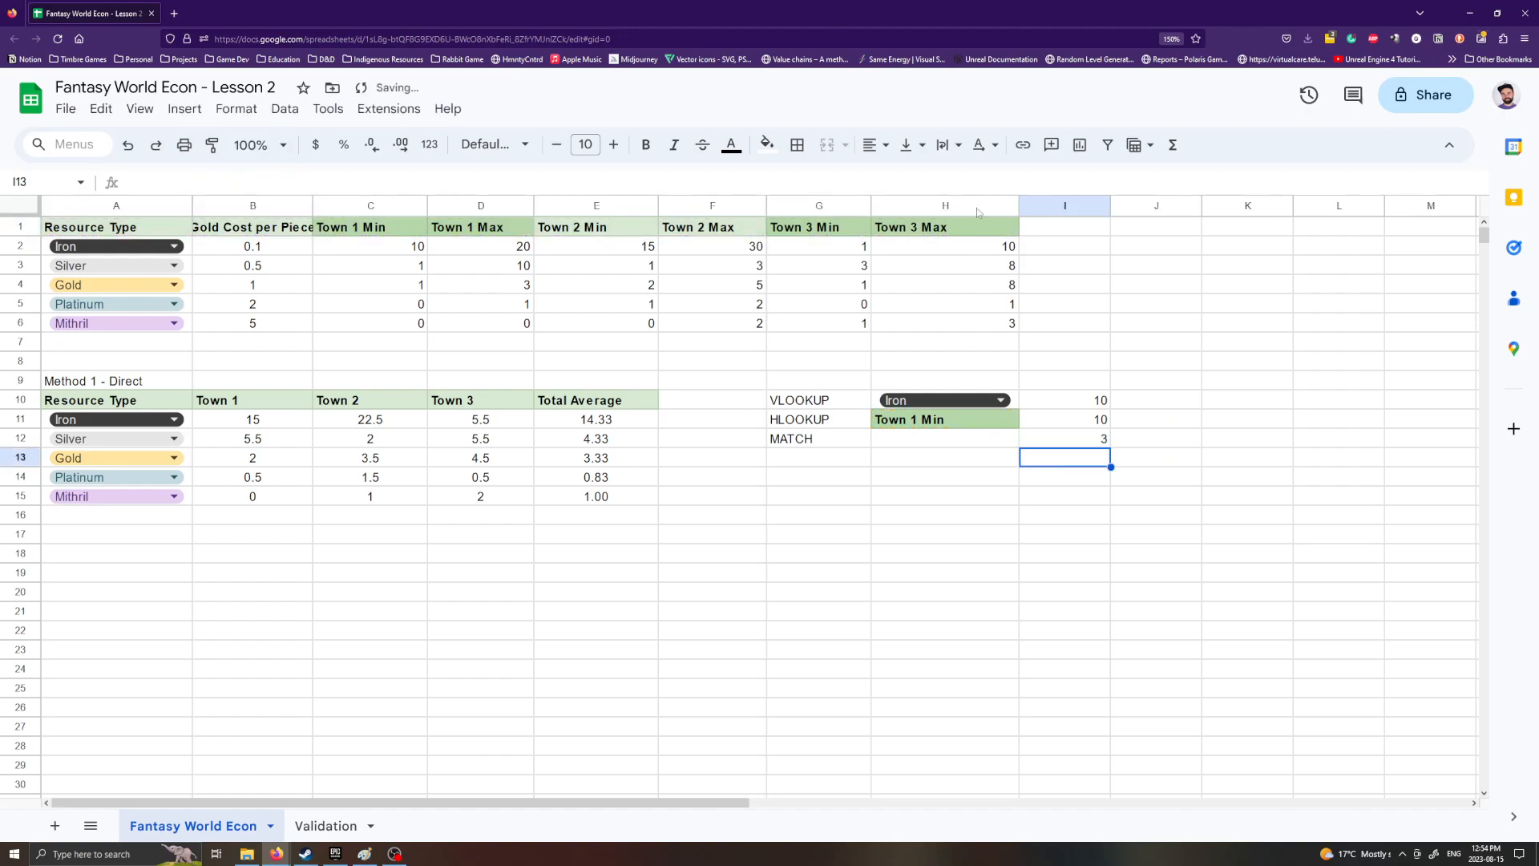
Step: Copy the MATCH expression from I12 and substitute it for the column index in the I10 VLOOKUP formula
{"action": "left_click", "coordinate": [1103, 441]}
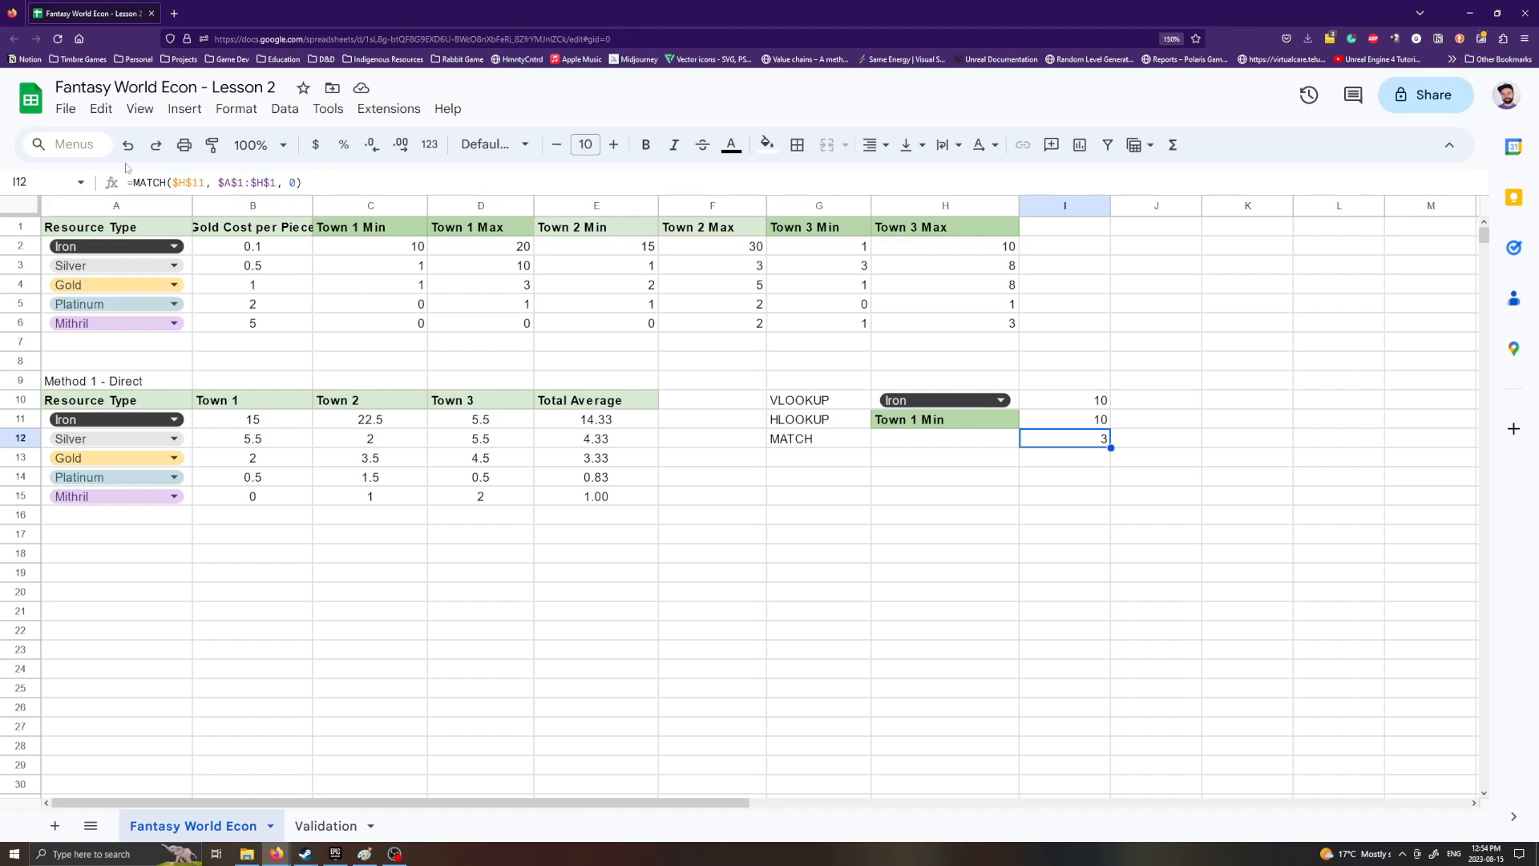
{"action": "left_click_drag", "start_coordinate": [132, 182], "coordinate": [325, 184]}
{"action": "key", "text": "ctrl+c"}
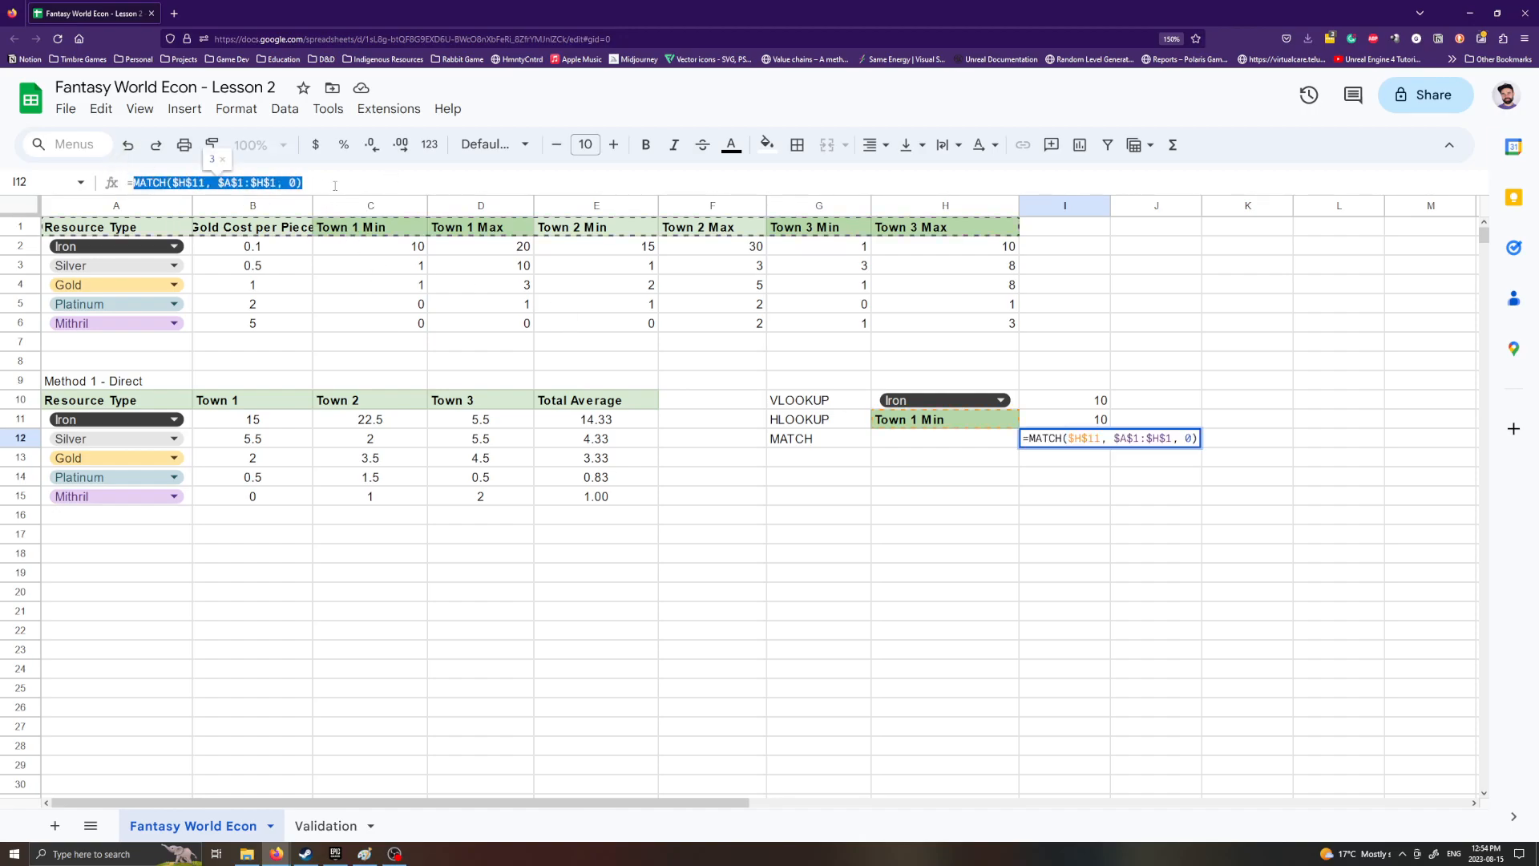
{"action": "key", "text": "Escape"}
{"action": "left_click", "coordinate": [1088, 401]}
{"action": "double_click", "coordinate": [305, 183]}
{"action": "key", "text": "ctrl+v"}
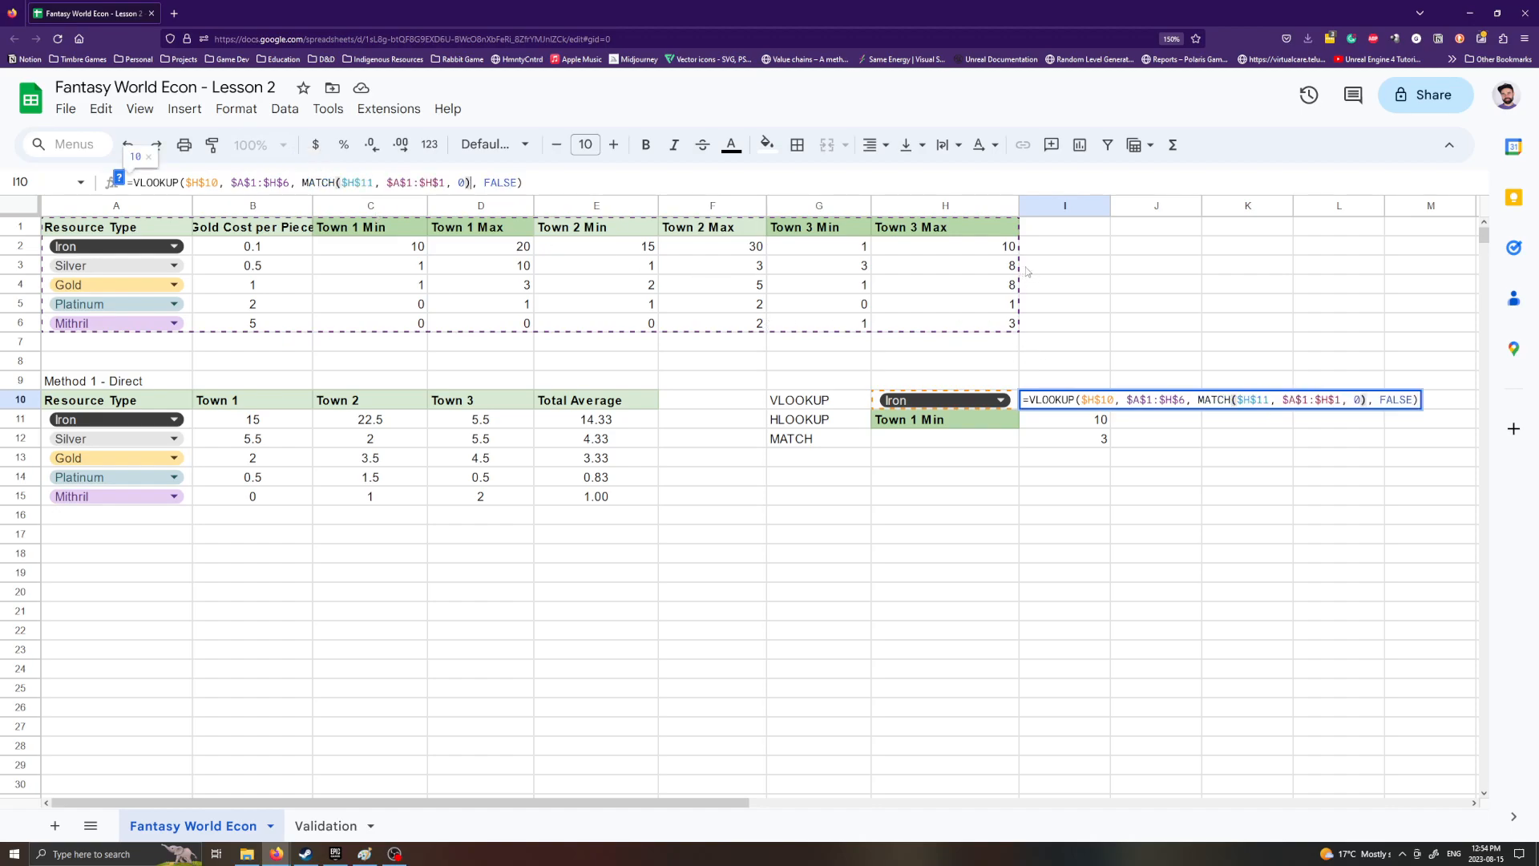
{"action": "key", "text": "Return"}
{"action": "left_click", "coordinate": [1098, 404]}
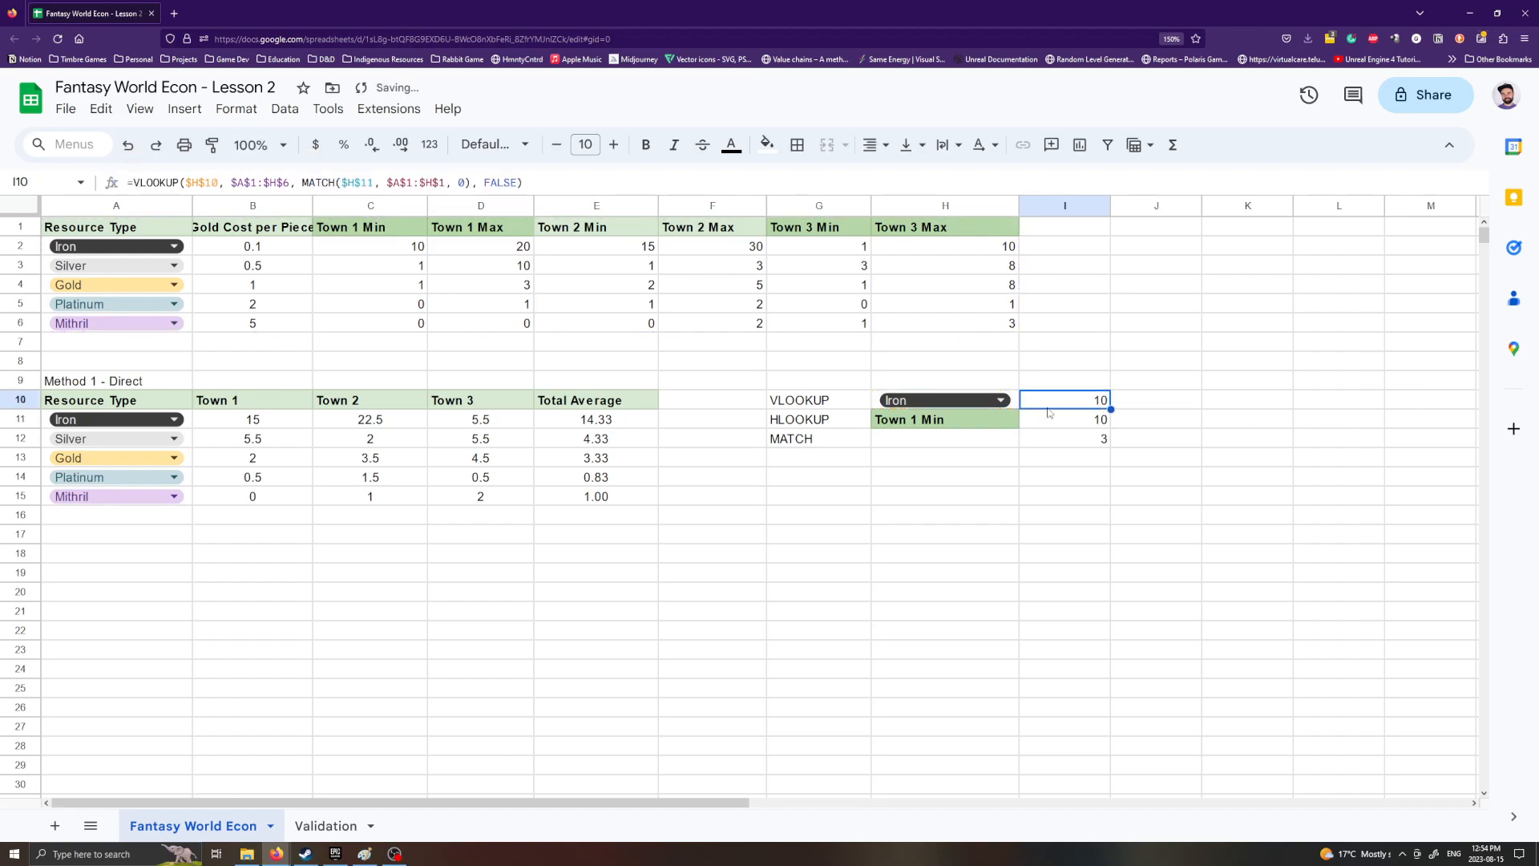
Step: Point H11 at the Town 2 Max header with the reference =F1
{"action": "left_click", "coordinate": [912, 420]}
{"action": "type", "text": "=C1"}
{"action": "key", "text": "BackSpace"}
{"action": "key", "text": "BackSpace"}
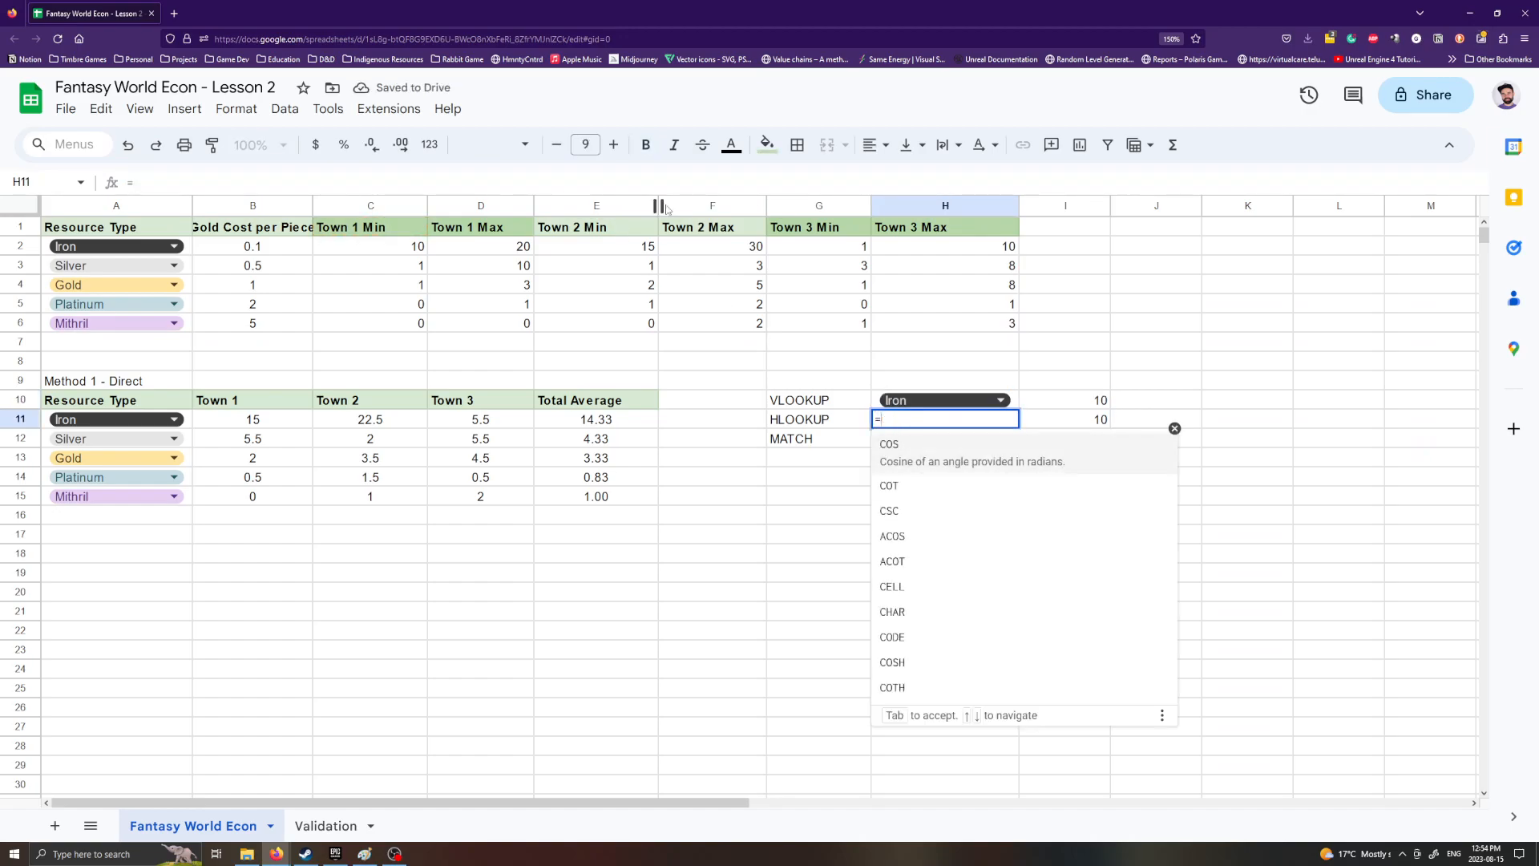
{"action": "left_click", "coordinate": [712, 231]}
{"action": "key", "text": "Return"}
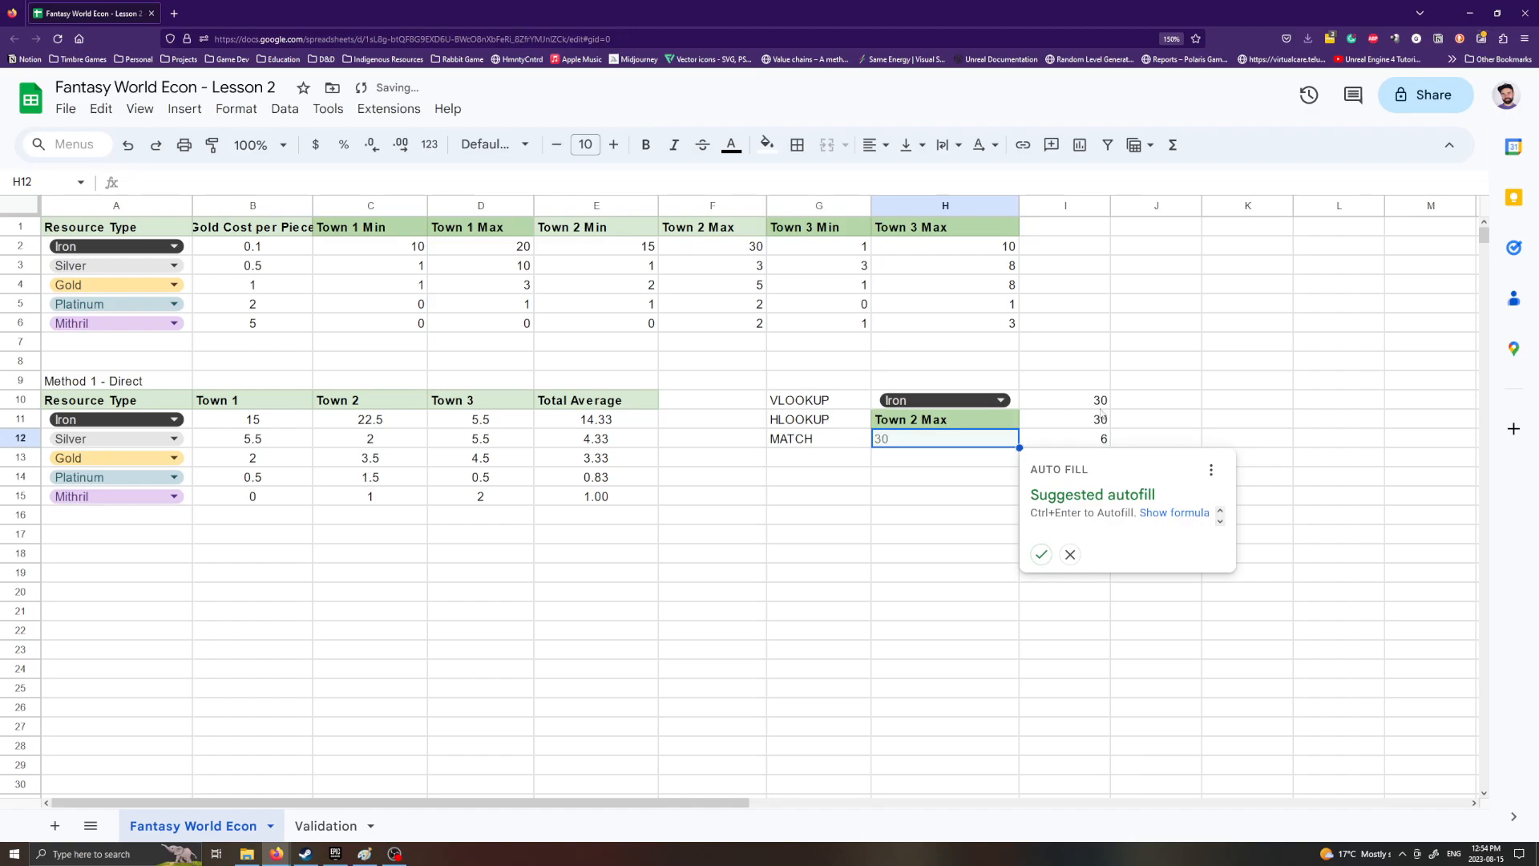
Step: Test the VLOOKUP by setting the H10 resource to Silver and finally Gold, and inspect the HLOOKUP formula in I11
{"action": "left_click", "coordinate": [1002, 400]}
{"action": "left_click", "coordinate": [958, 453]}
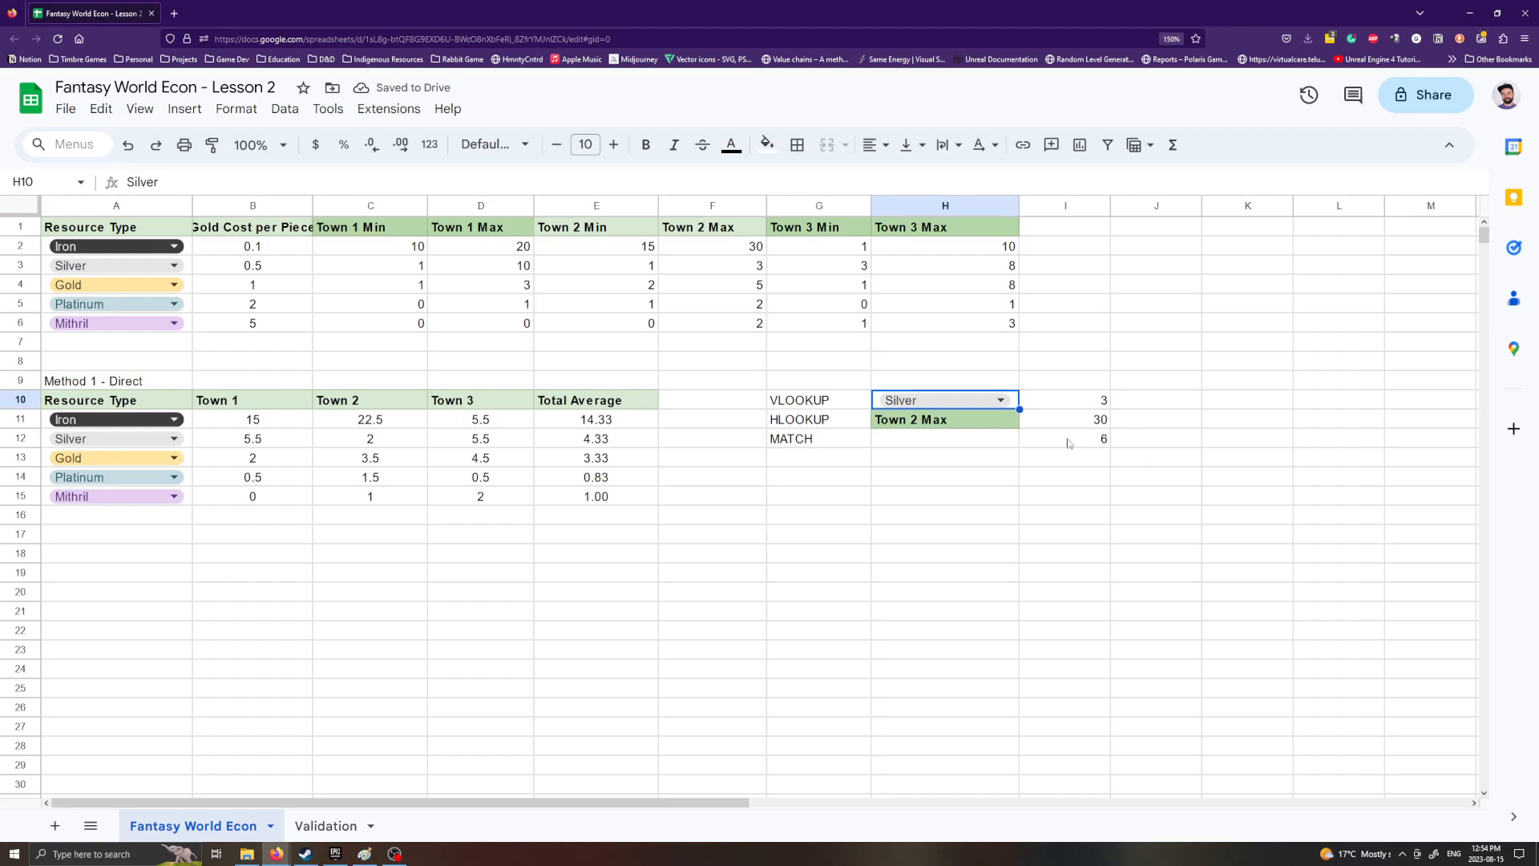
{"action": "left_click", "coordinate": [1000, 401]}
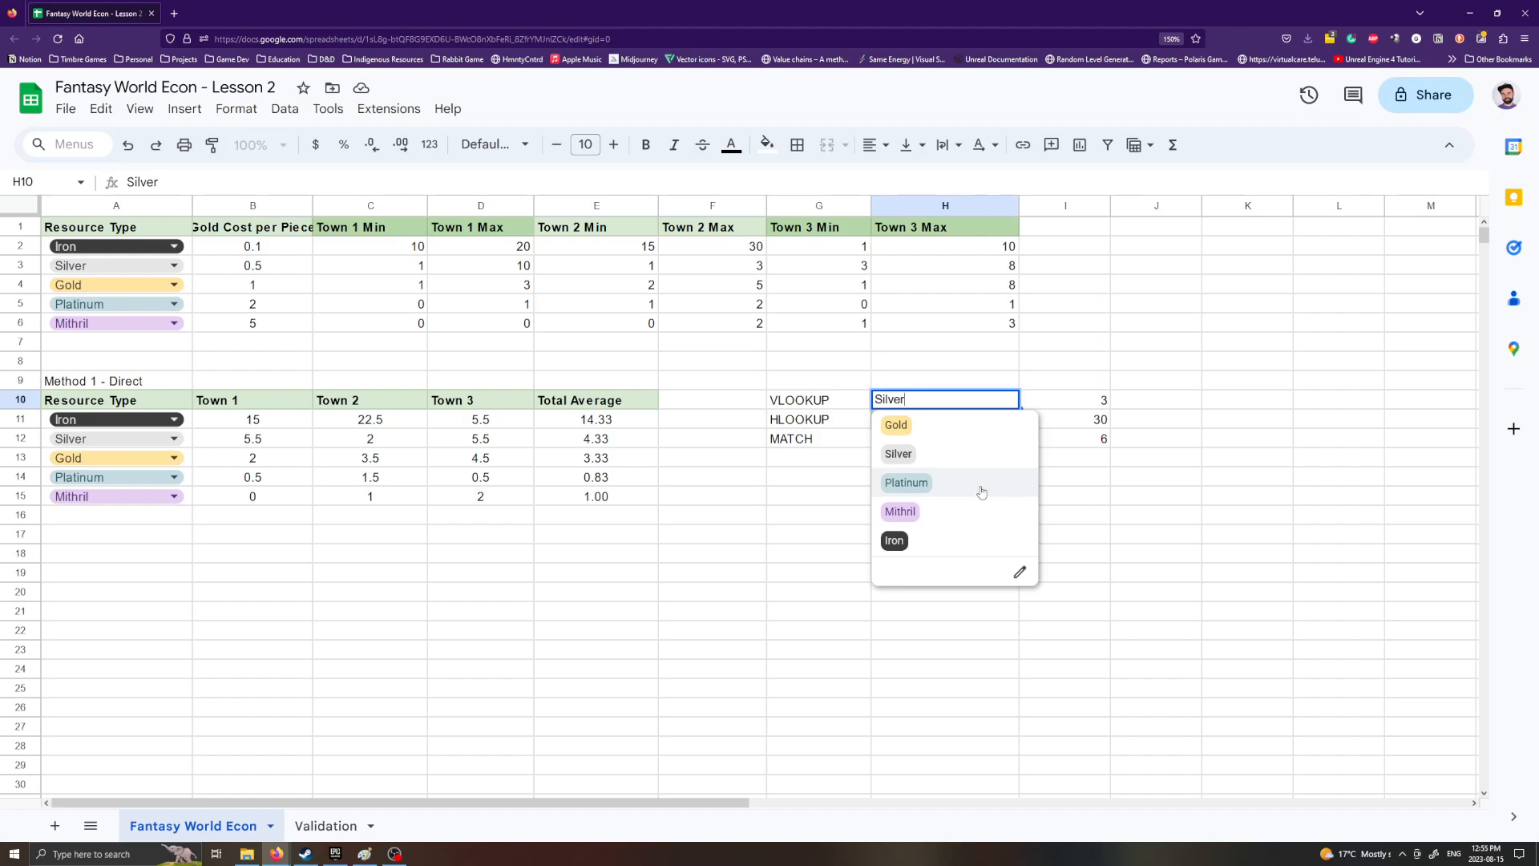
{"action": "left_click", "coordinate": [948, 425]}
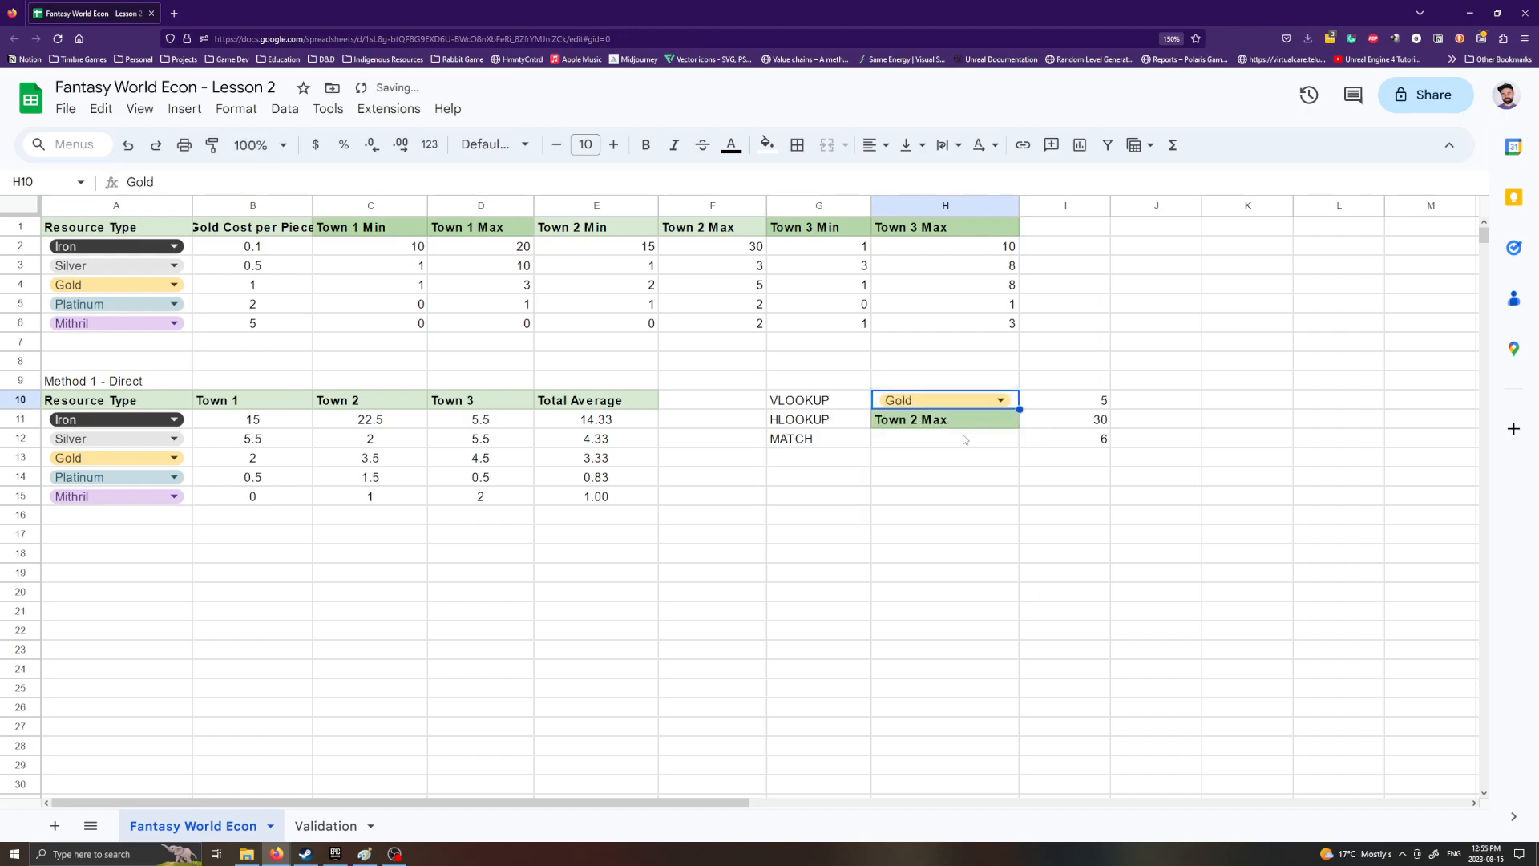
{"action": "left_click", "coordinate": [1083, 525]}
{"action": "left_click", "coordinate": [1083, 424]}
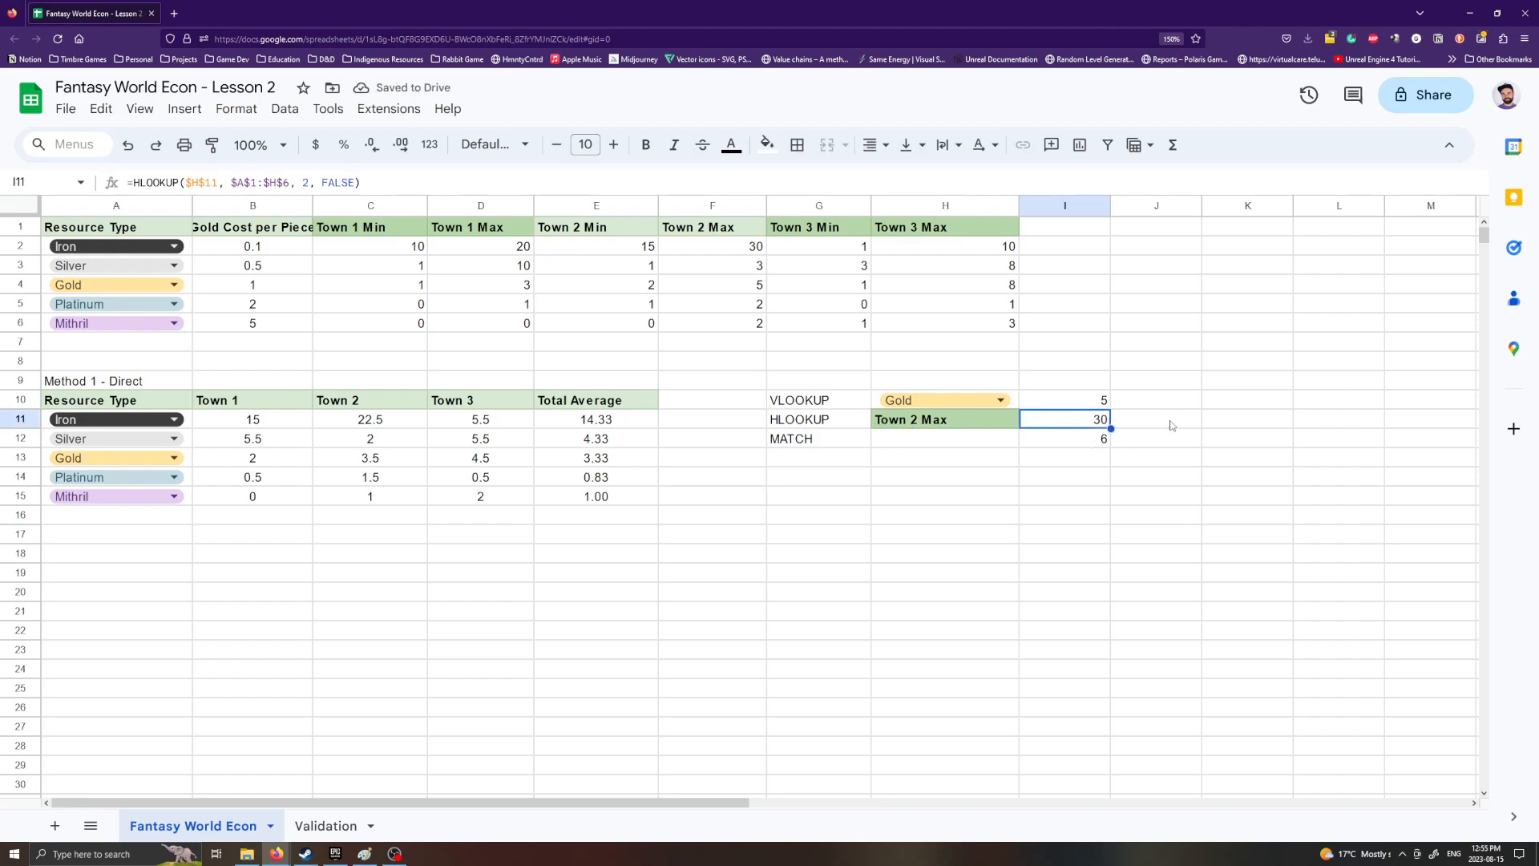
{"action": "left_click", "coordinate": [1123, 479]}
Step: Label cell G13 as INDEX, directly below the MATCH label
{"action": "left_click", "coordinate": [834, 462]}
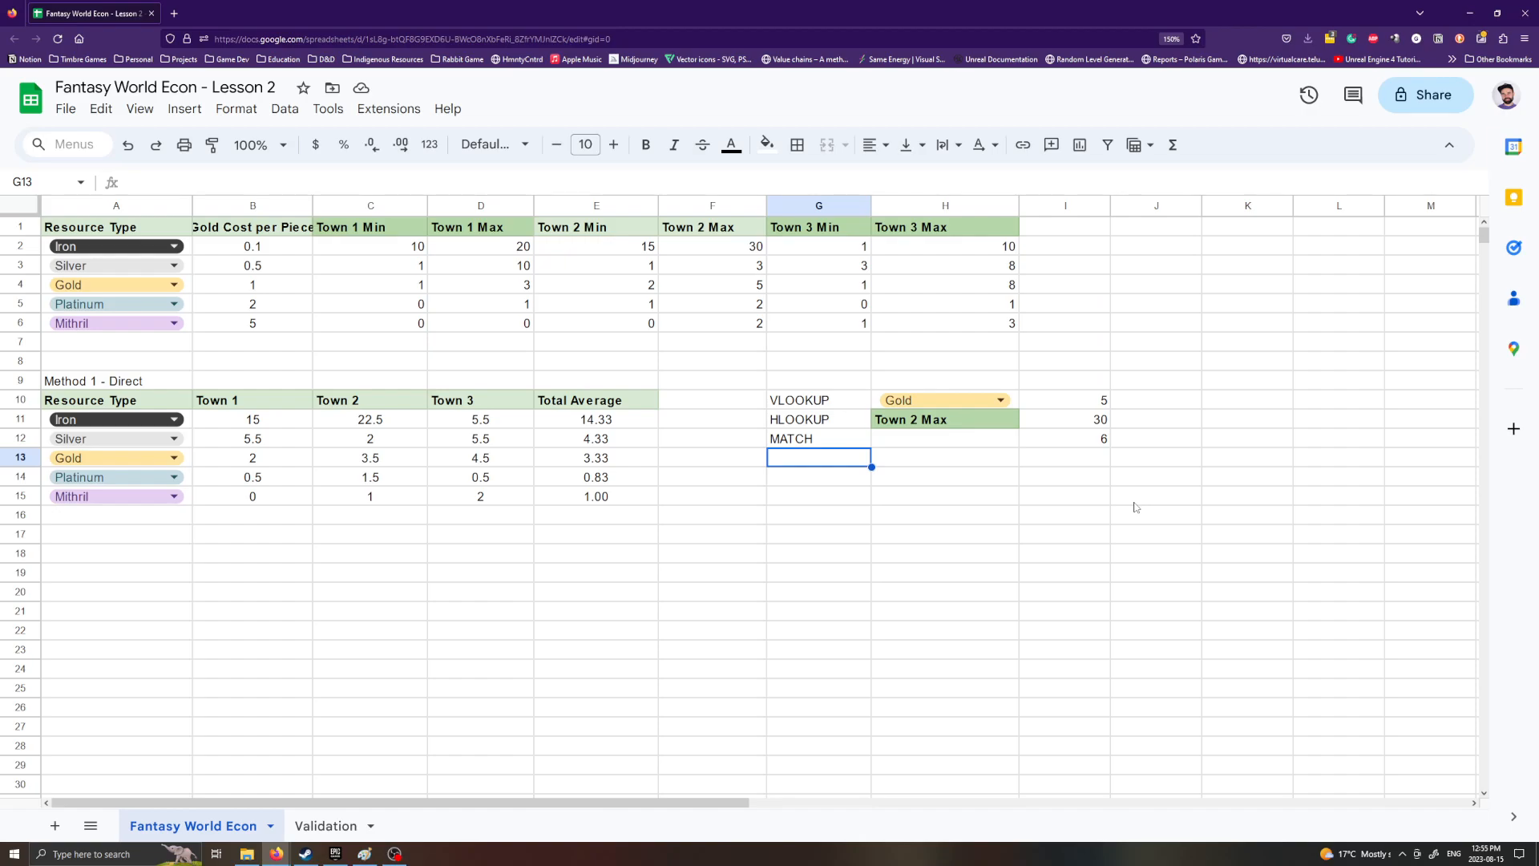
{"action": "type", "text": "INDEX"}
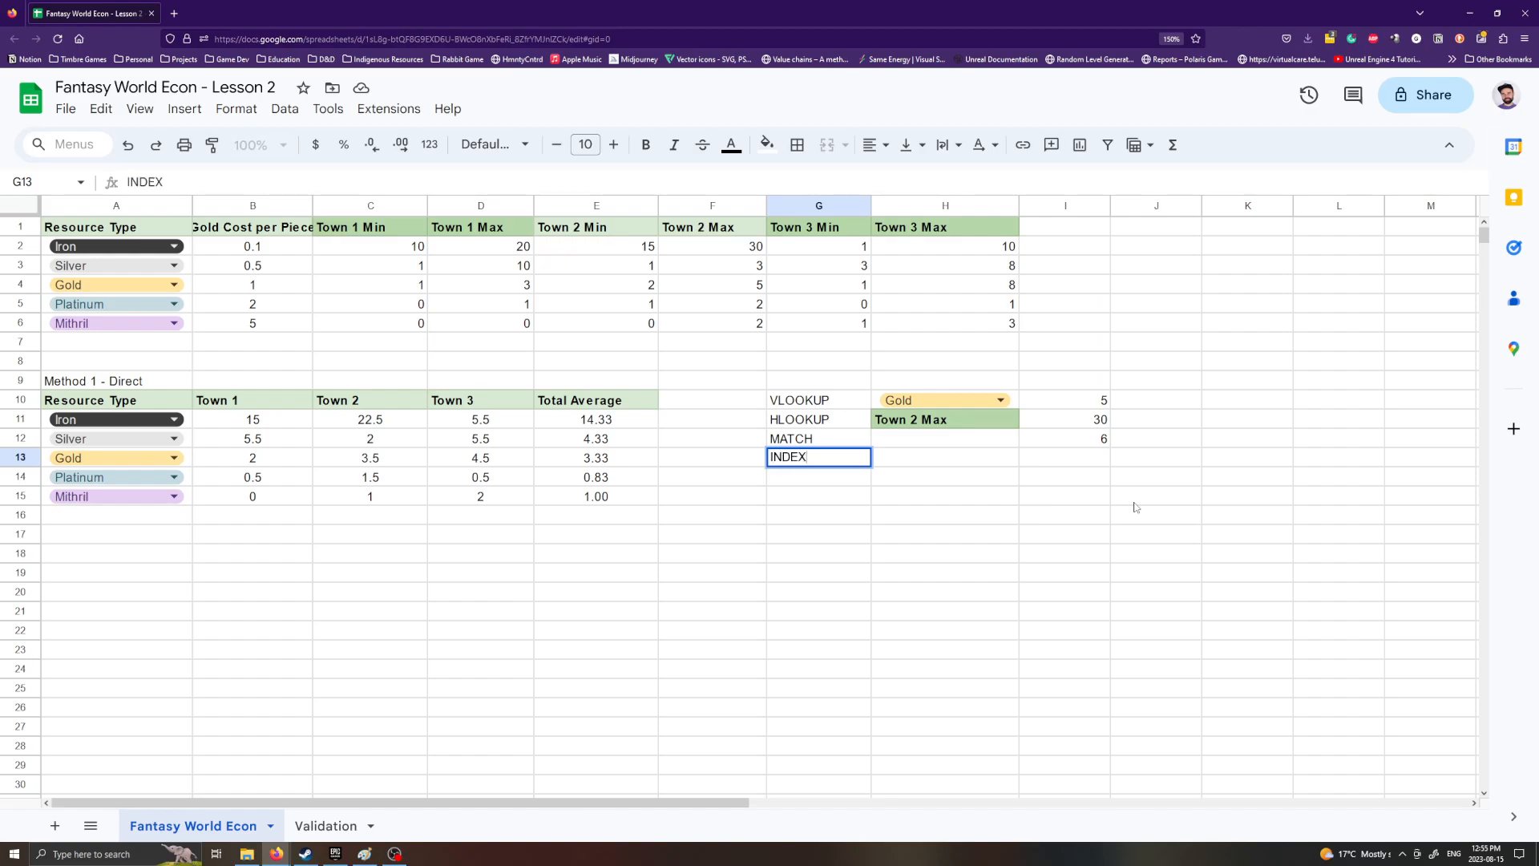
{"action": "key", "text": "Return"}
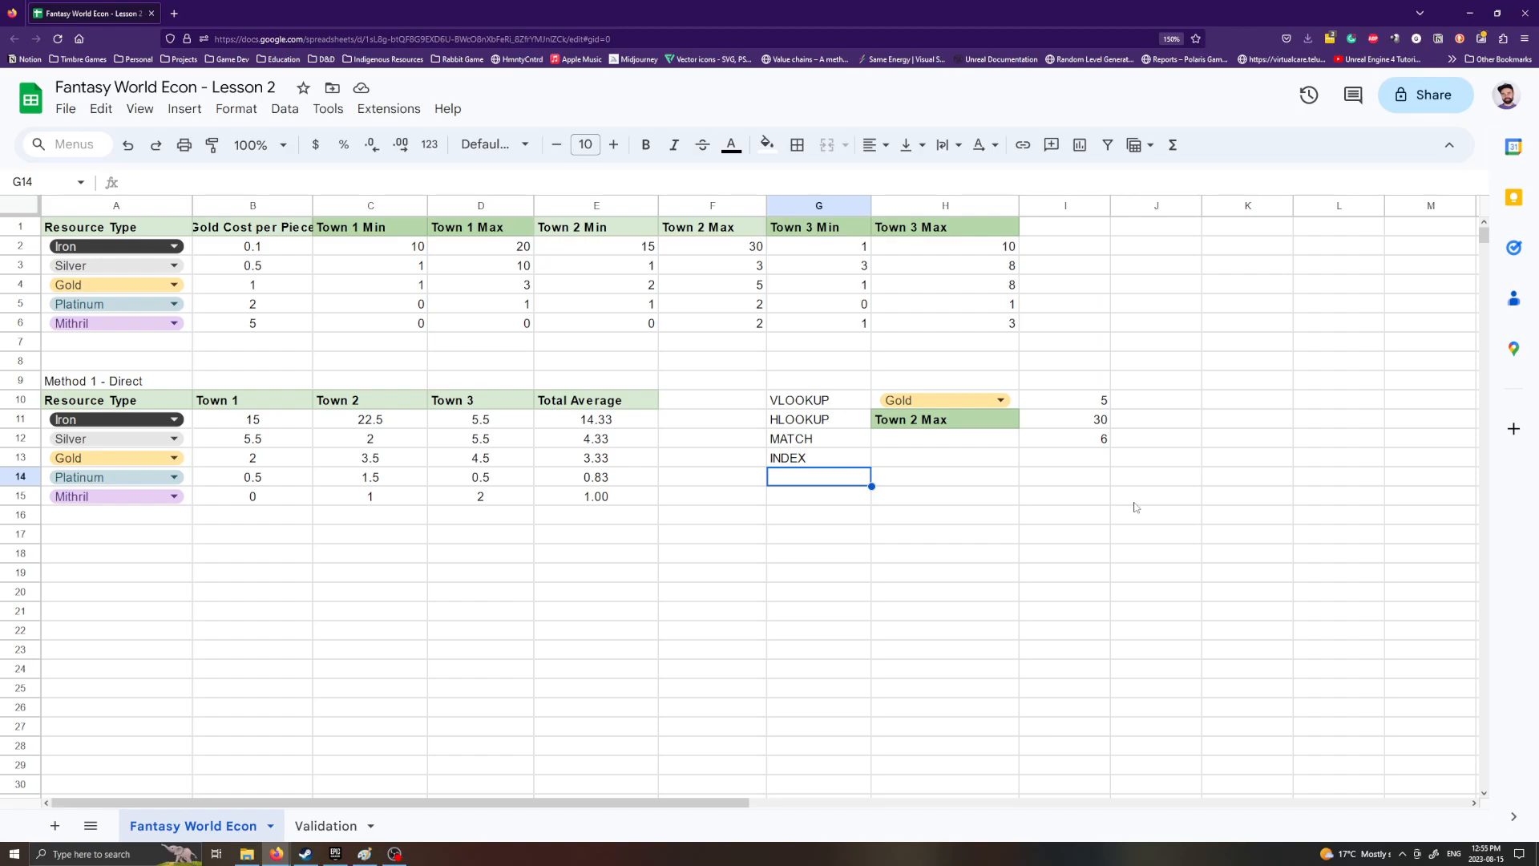
{"action": "key", "text": "Up"}
{"action": "key", "text": "Right"}
{"action": "key", "text": "Right"}
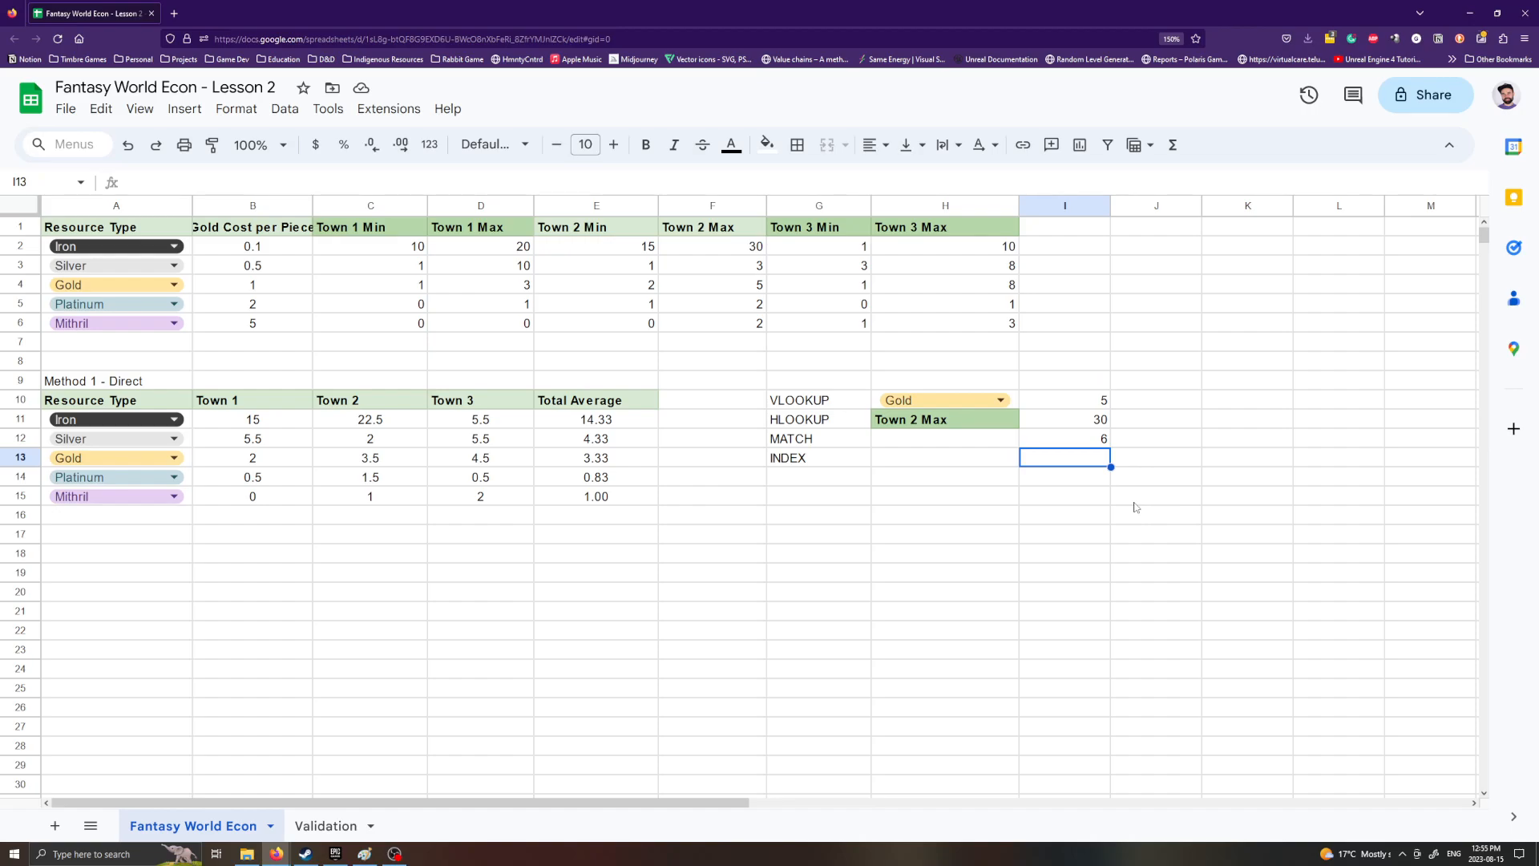
{"action": "left_click", "coordinate": [804, 460]}
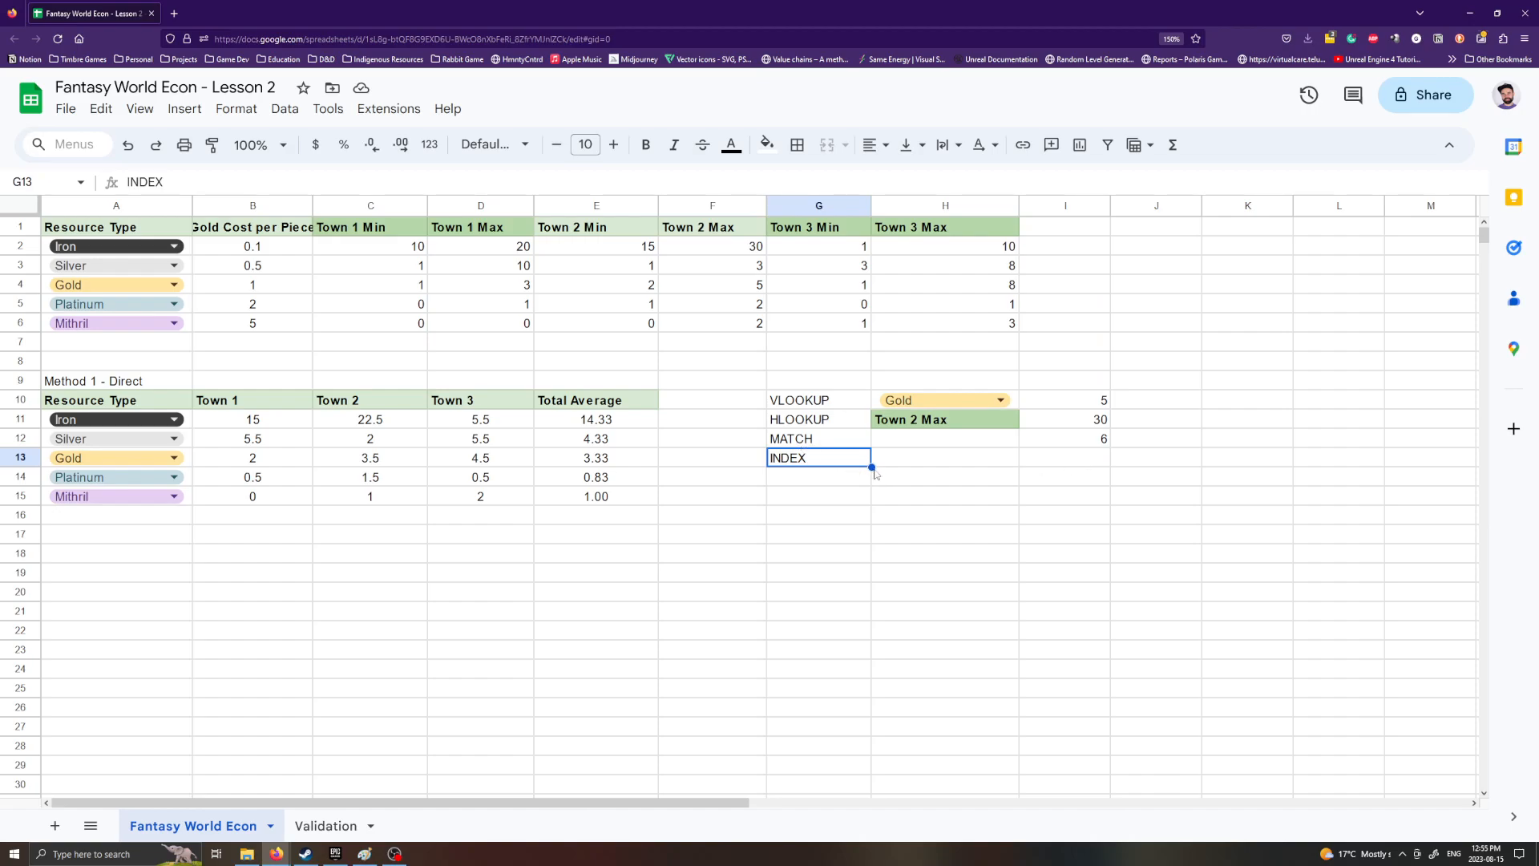
{"action": "left_click_drag", "start_coordinate": [872, 467], "coordinate": [876, 519]}
{"action": "key", "text": "ctrl+z"}
{"action": "left_click", "coordinate": [1007, 619]}
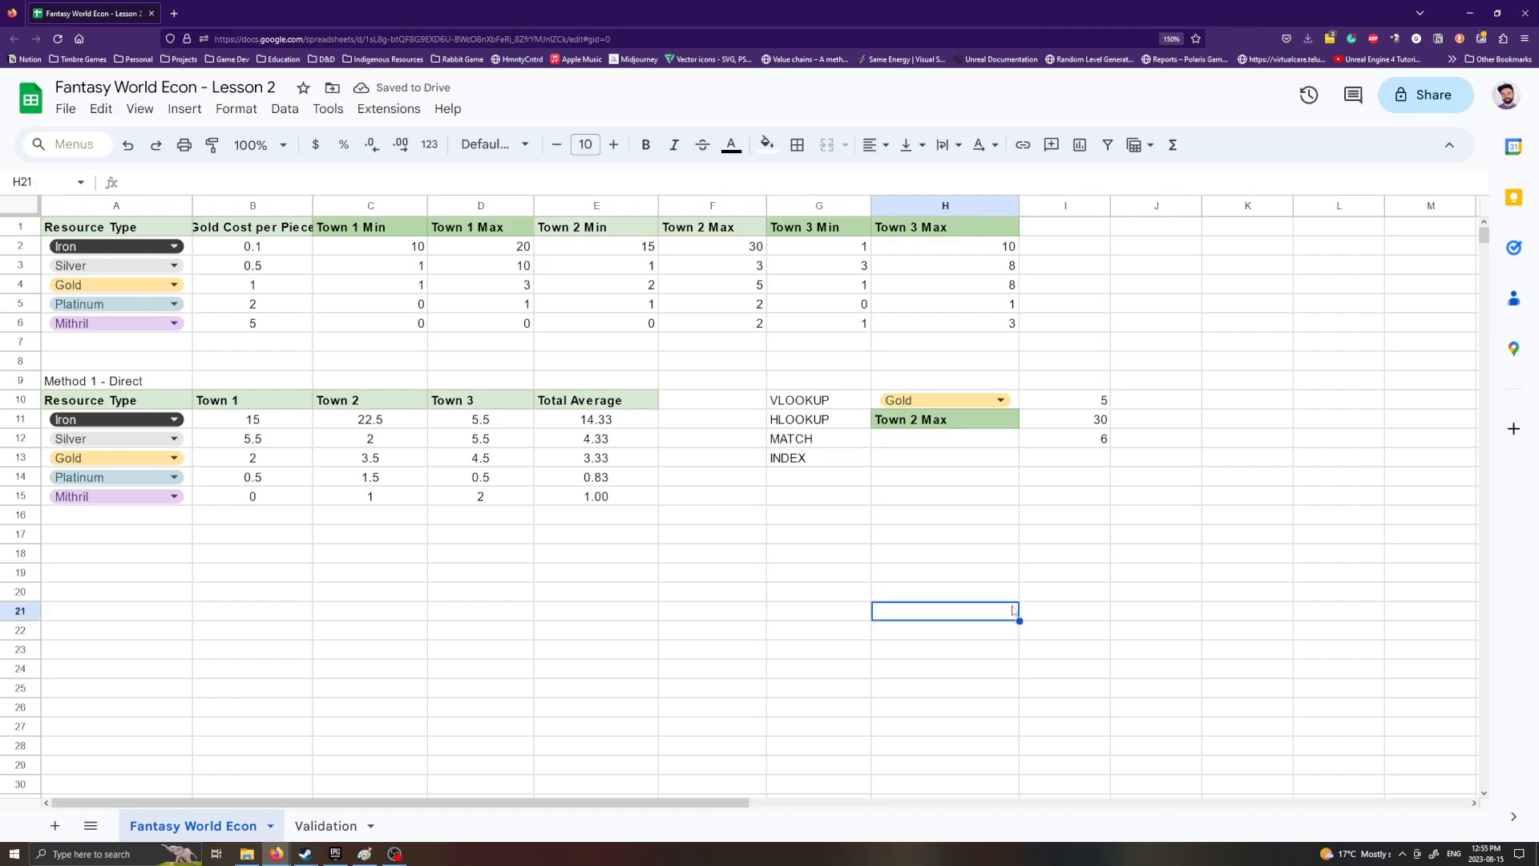
{"action": "left_click_drag", "start_coordinate": [810, 400], "coordinate": [1070, 455]}
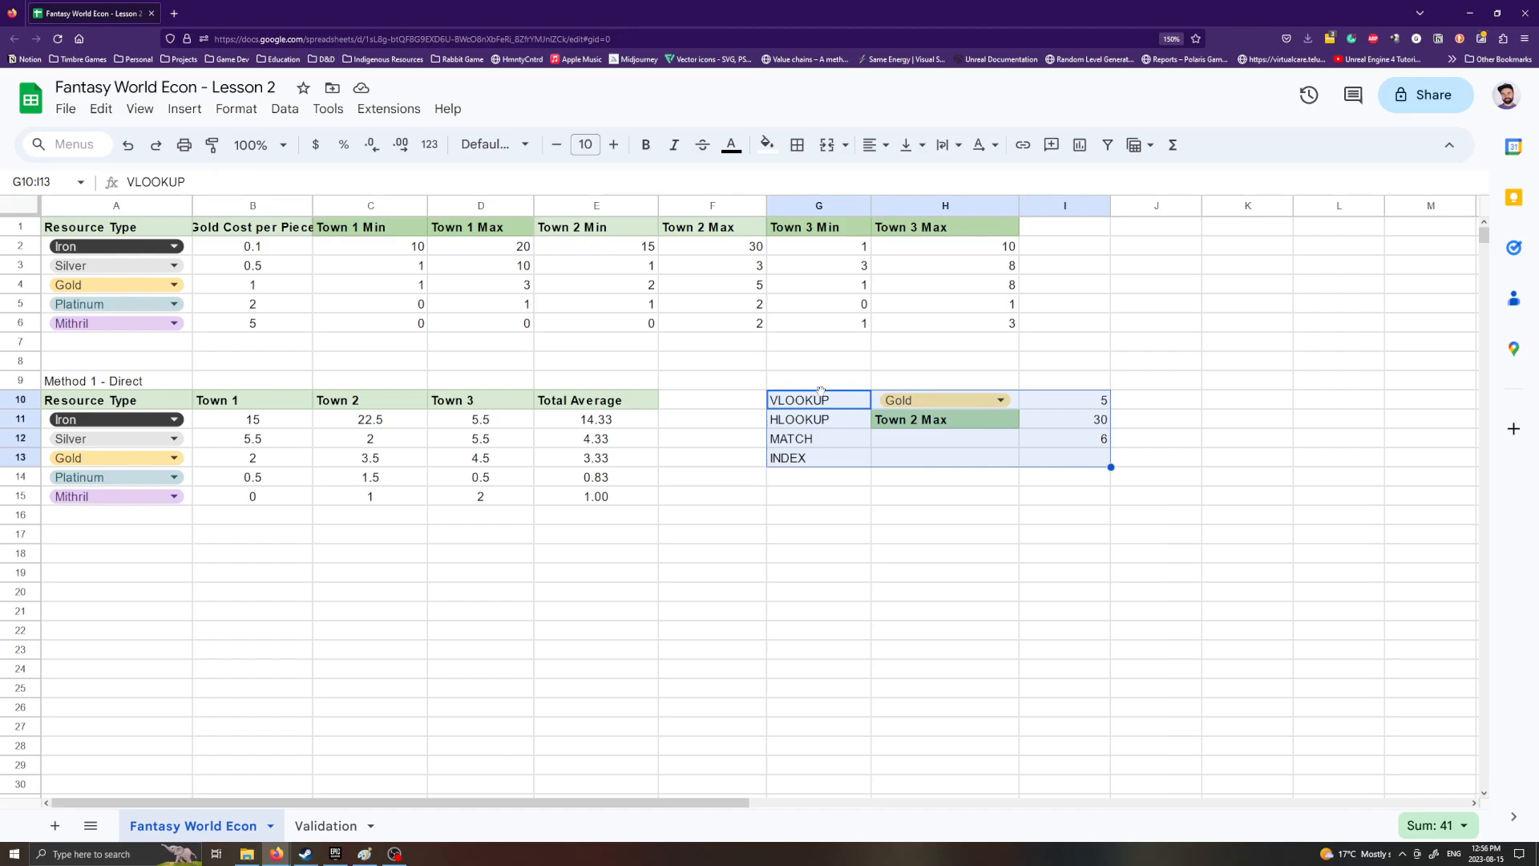
{"action": "left_click_drag", "start_coordinate": [826, 389], "coordinate": [1053, 460]}
{"action": "mouse_move", "coordinate": [811, 392]}
{"action": "left_mouse_down"}
{"action": "mouse_move", "coordinate": [814, 375]}
{"action": "mouse_move", "coordinate": [814, 398]}
{"action": "left_mouse_up"}
{"action": "left_click", "coordinate": [938, 534]}
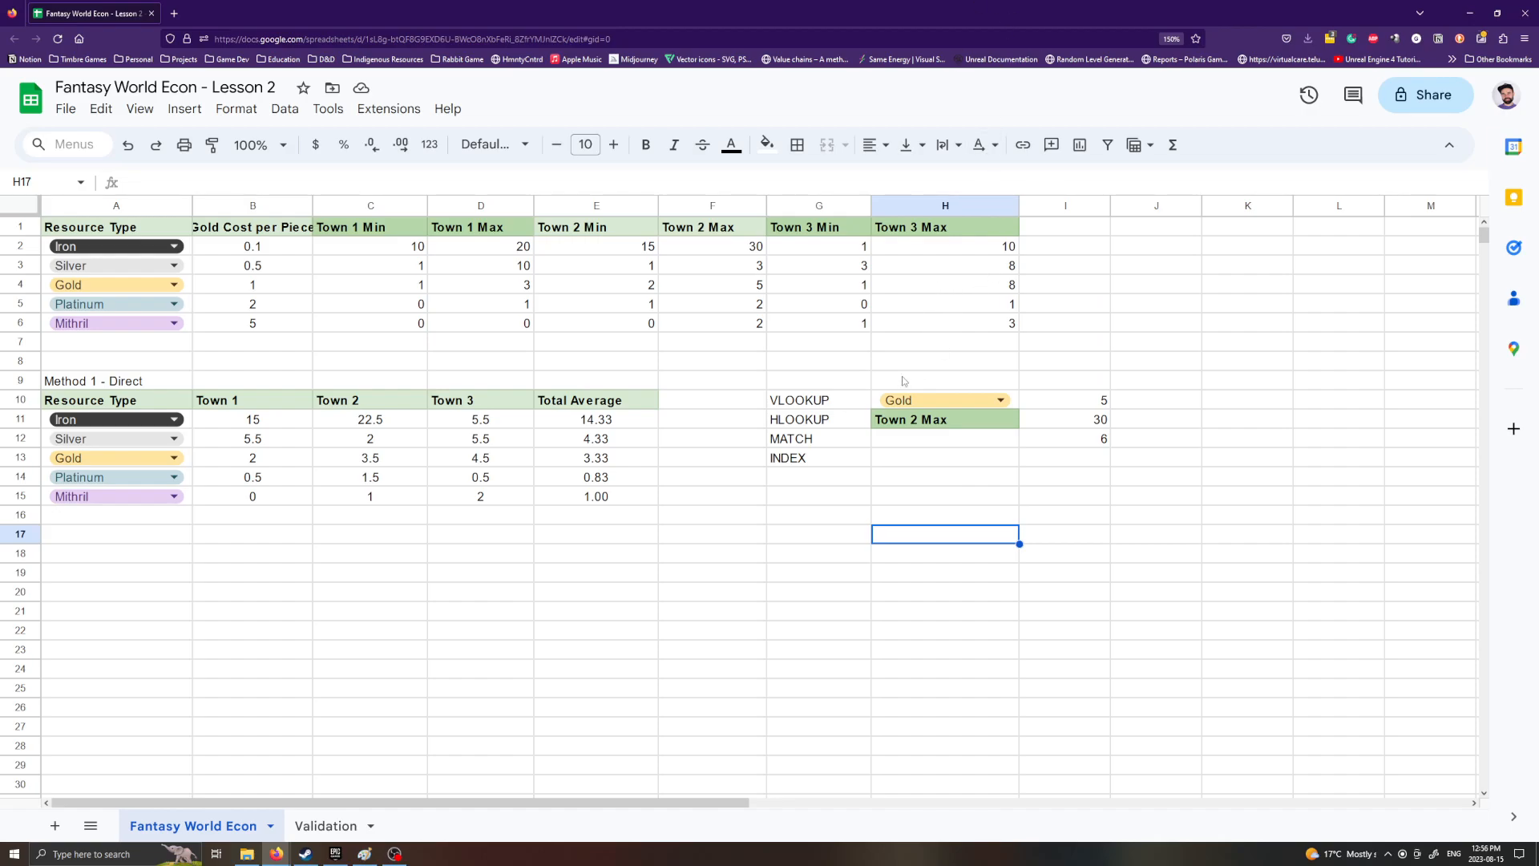
Step: Move the INDEX label from G13 down to cell G15
{"action": "left_click", "coordinate": [792, 456]}
{"action": "left_click_drag", "start_coordinate": [794, 448], "coordinate": [800, 495]}
{"action": "left_click", "coordinate": [941, 576]}
{"action": "left_click", "coordinate": [850, 501]}
{"action": "left_click", "coordinate": [931, 503]}
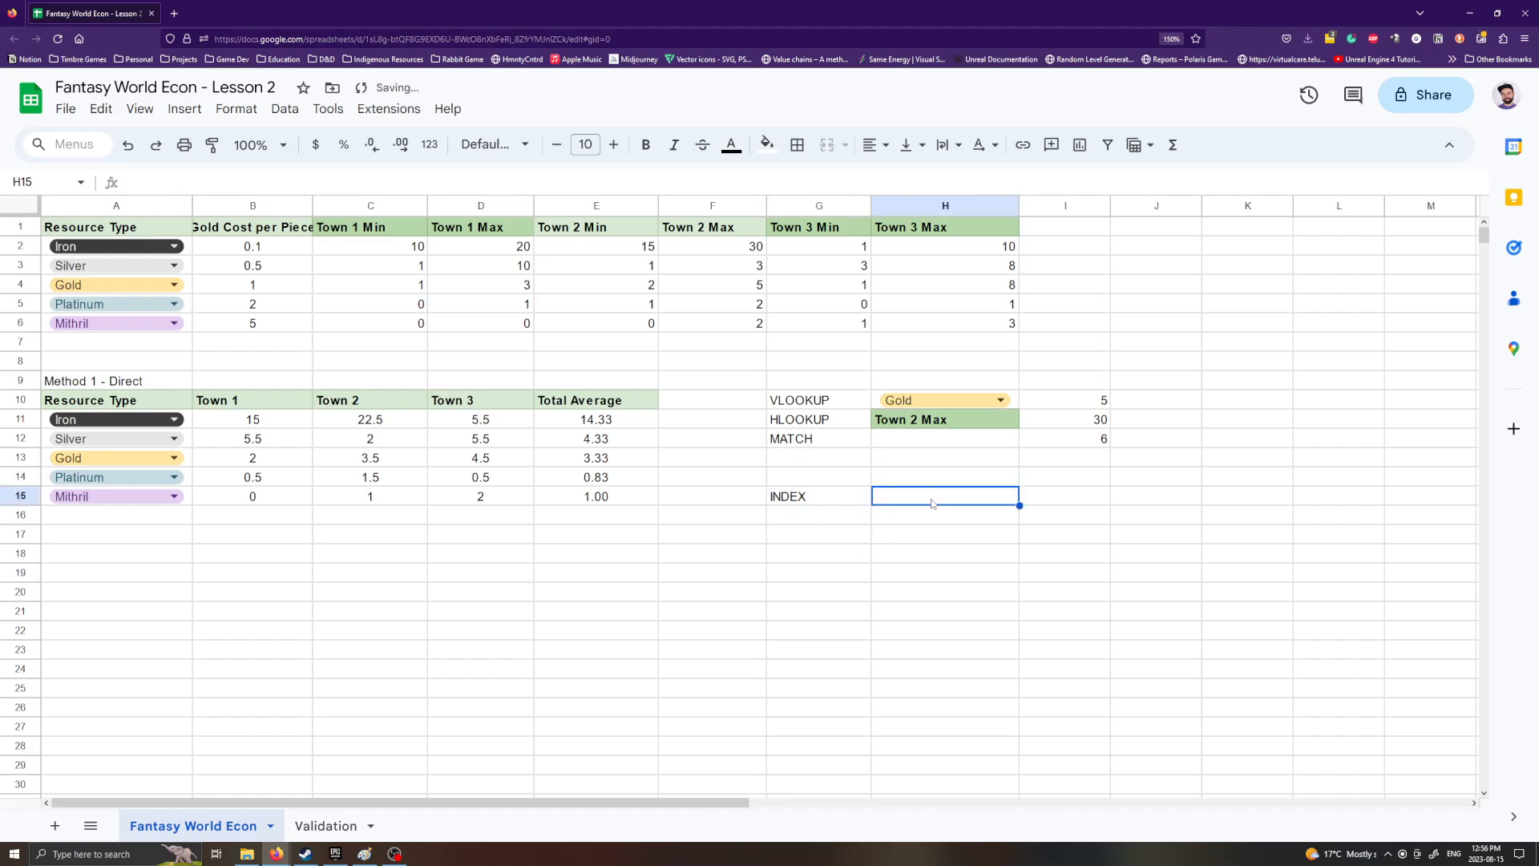
Step: Begin an INDEX formula in I15 with the absolute range $A$1:$H$6 as its reference
{"action": "left_click", "coordinate": [1026, 502]}
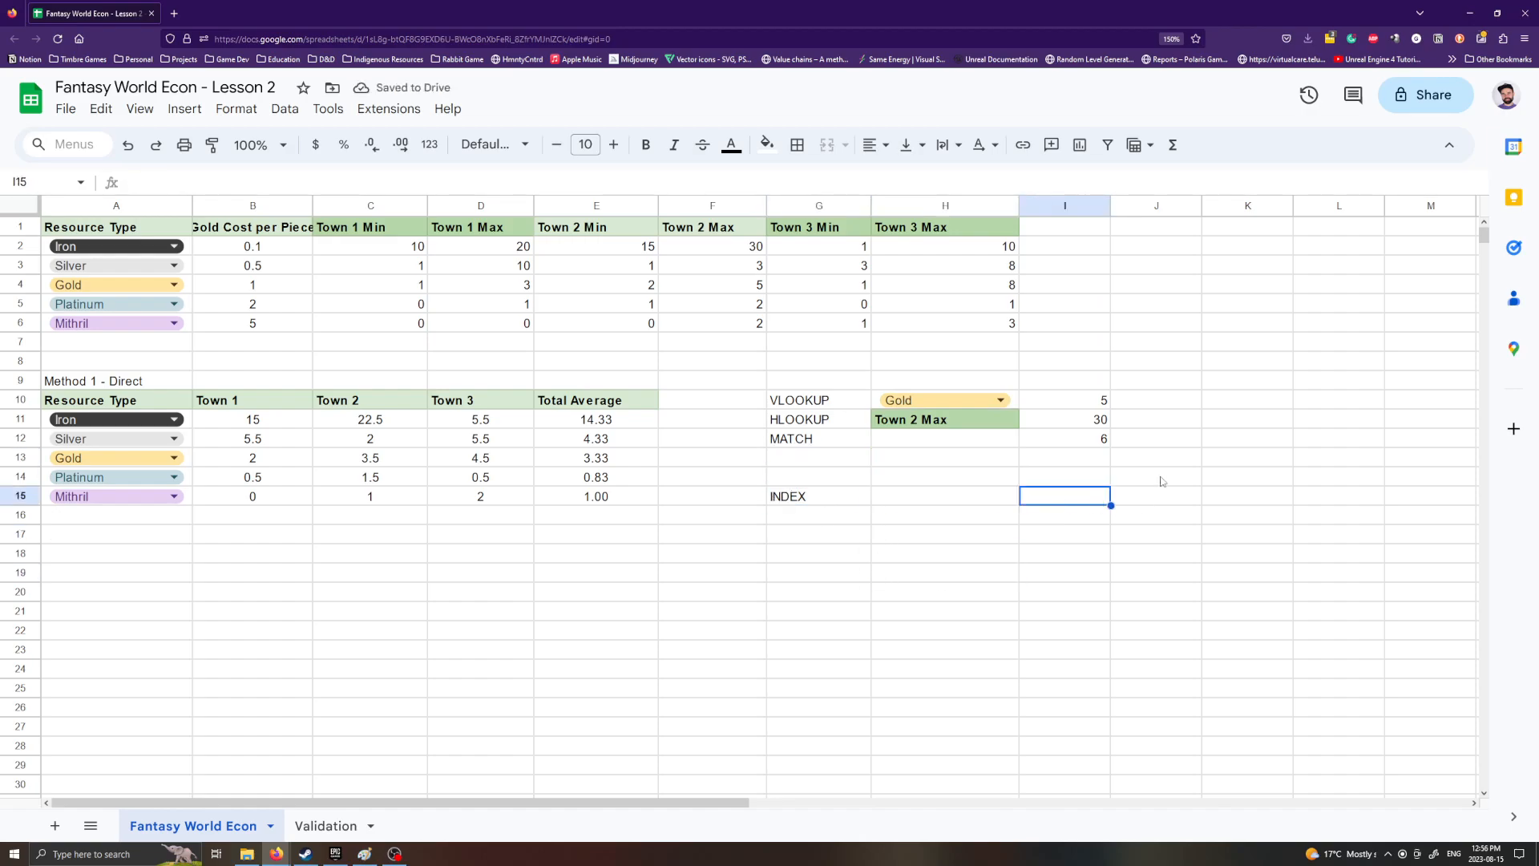
{"action": "type", "text": "="}
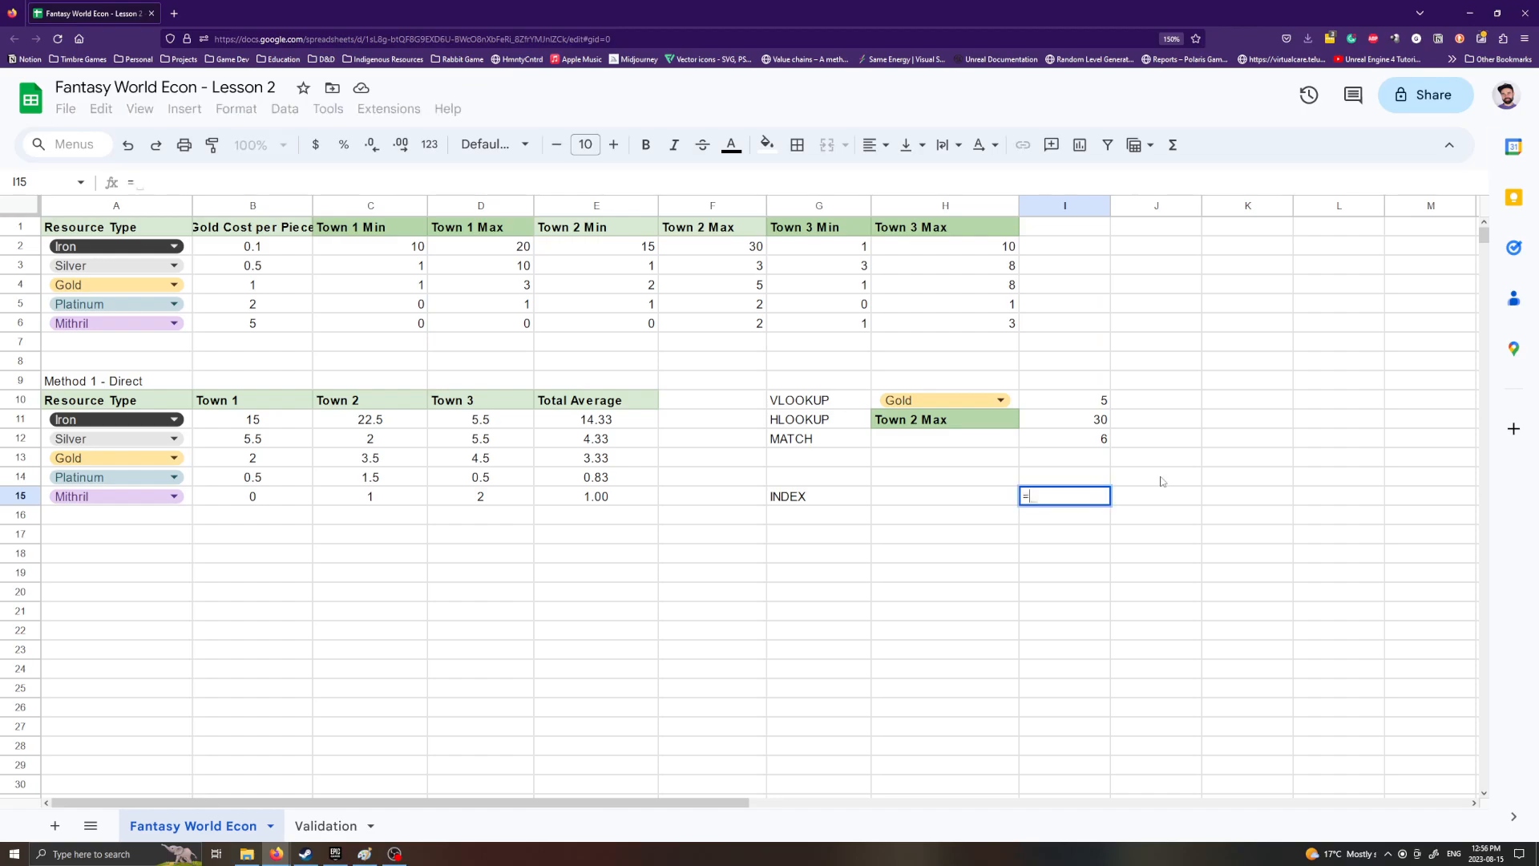
{"action": "type", "text": "INDEX"}
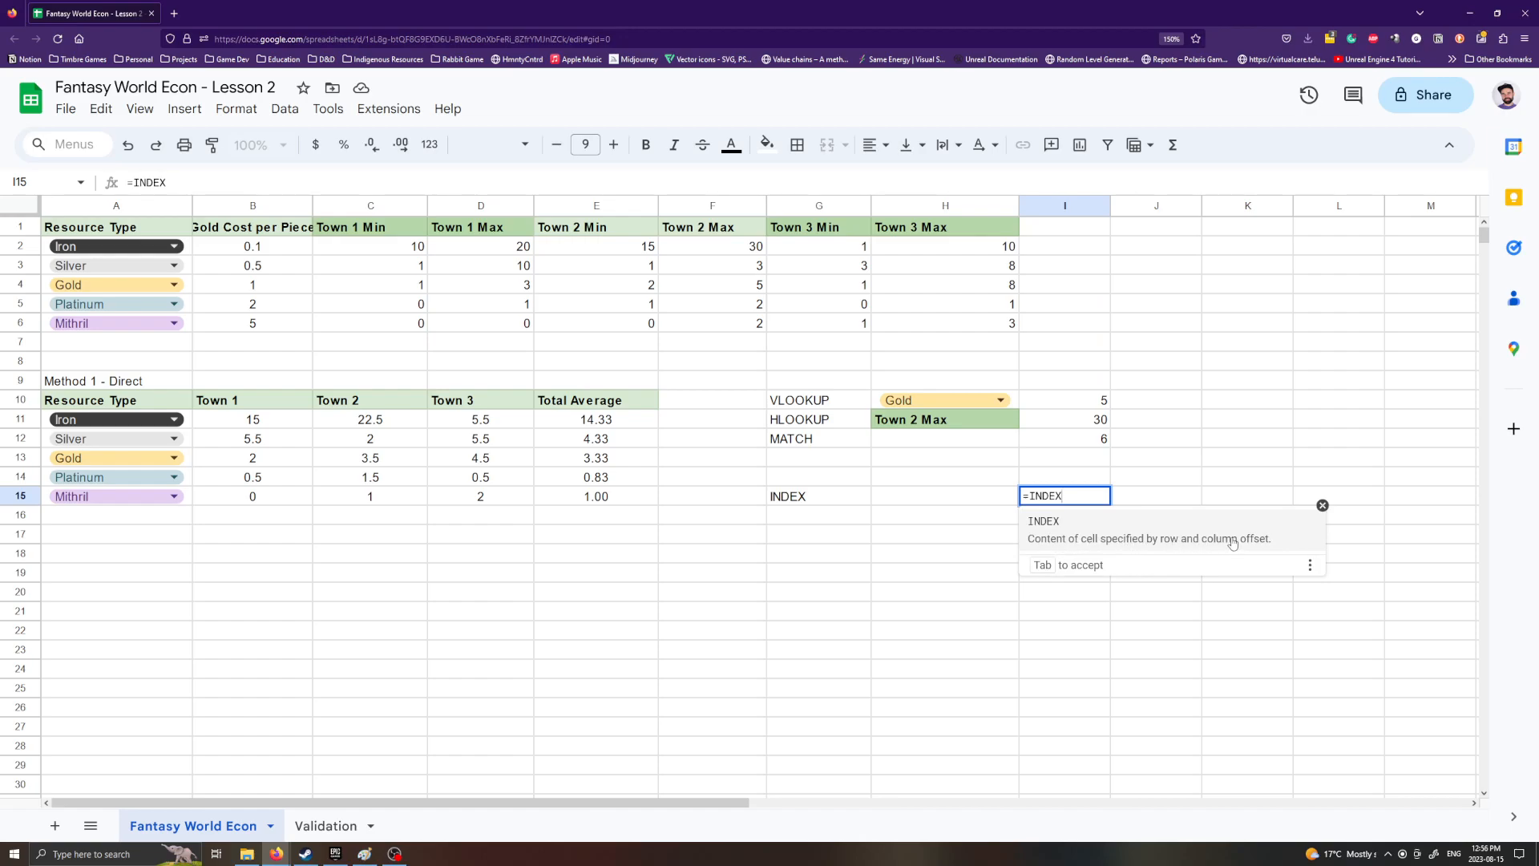
{"action": "type", "text": "("}
{"action": "left_click", "coordinate": [1006, 495]}
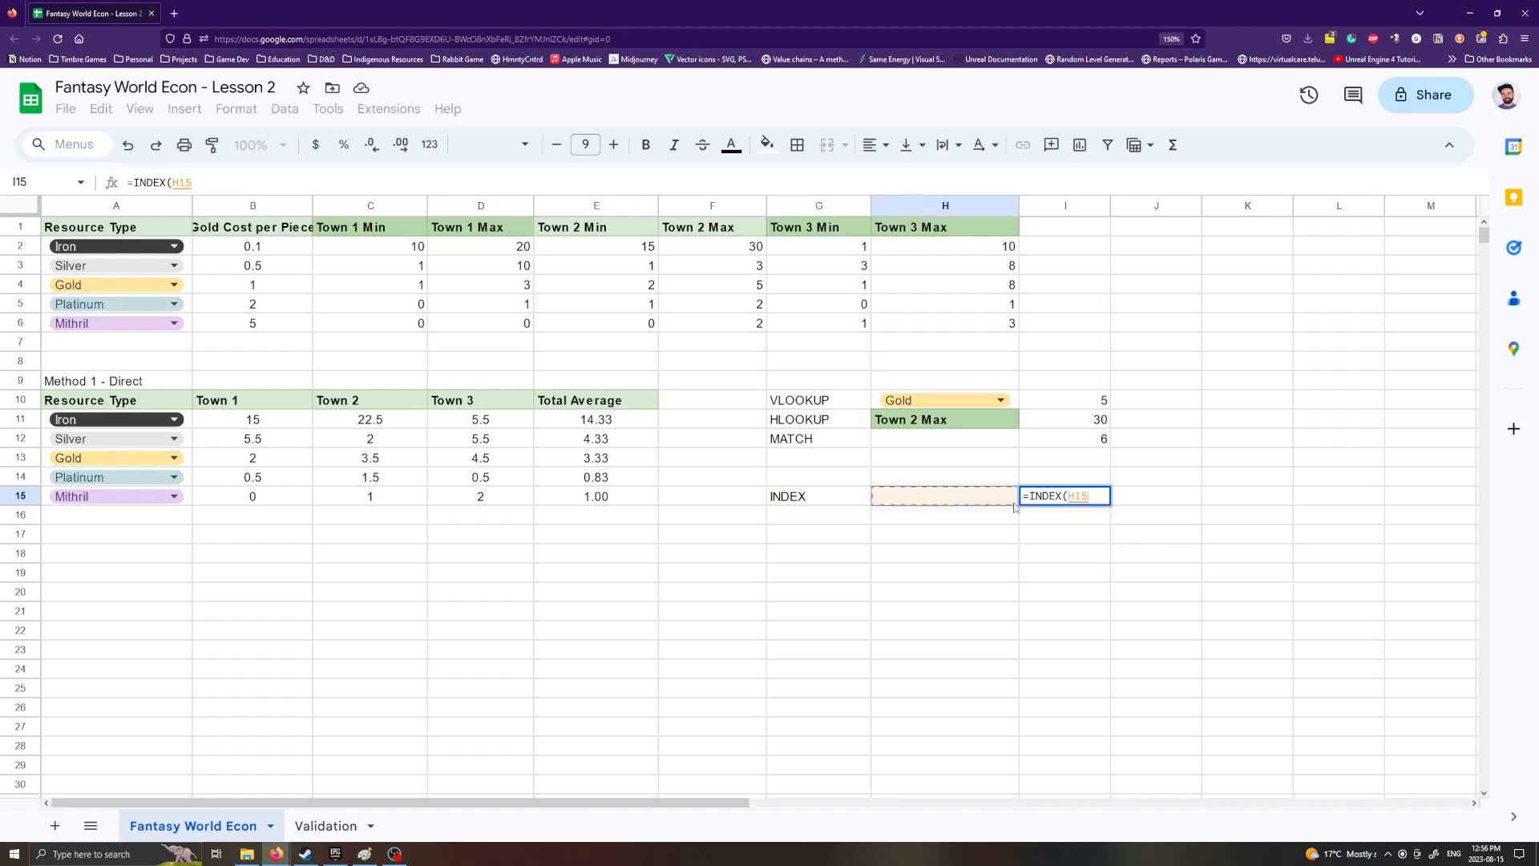
{"action": "double_click", "coordinate": [1078, 496]}
{"action": "key", "text": "BackSpace"}
{"action": "left_click", "coordinate": [1015, 495]}
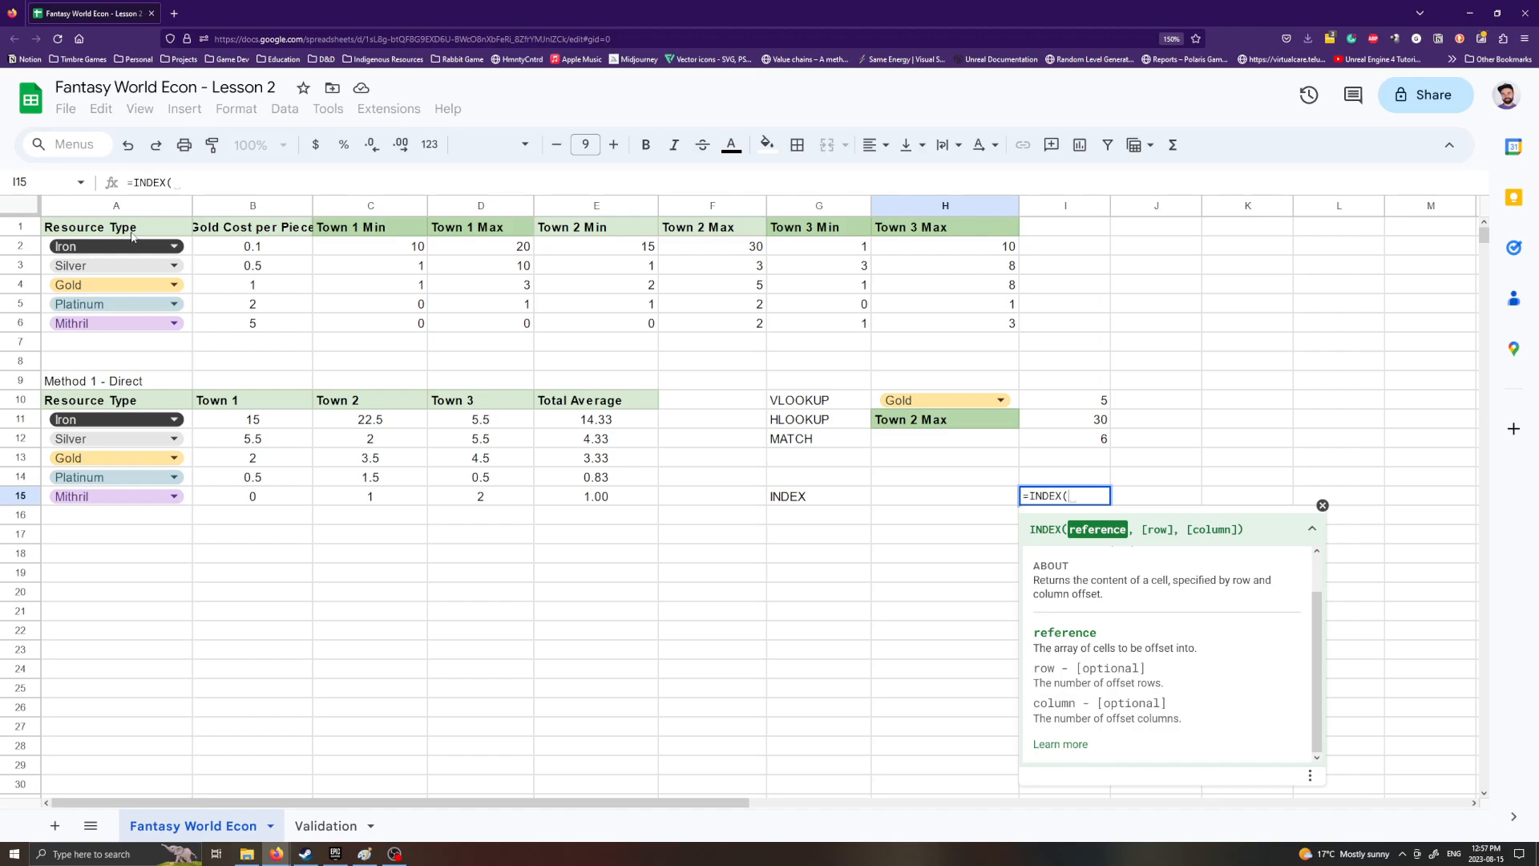
{"action": "left_click_drag", "start_coordinate": [132, 235], "coordinate": [986, 324]}
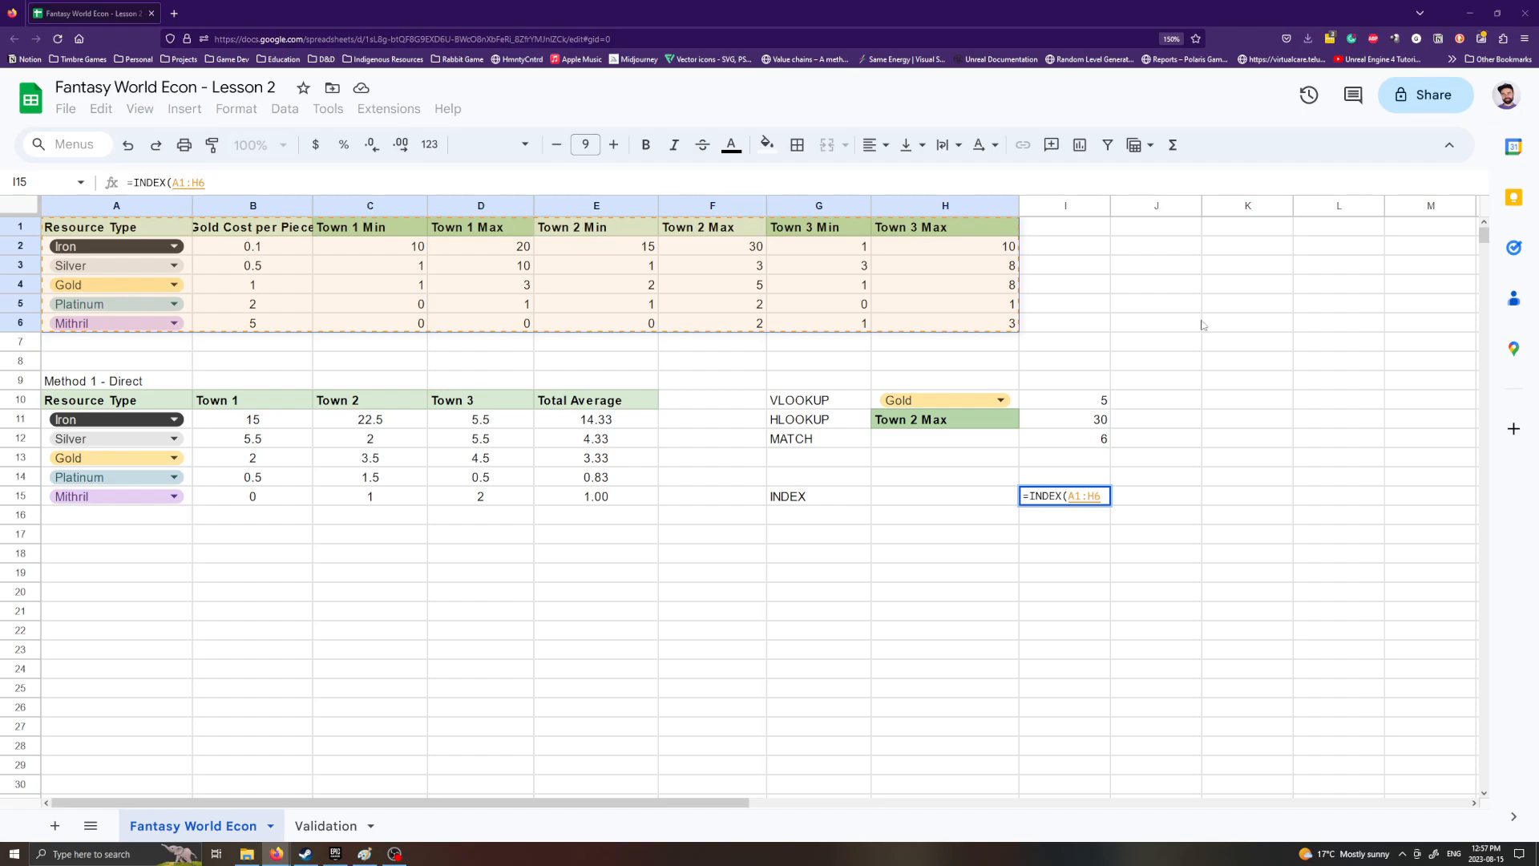
{"action": "left_click", "coordinate": [1100, 496]}
{"action": "key", "text": "F4"}
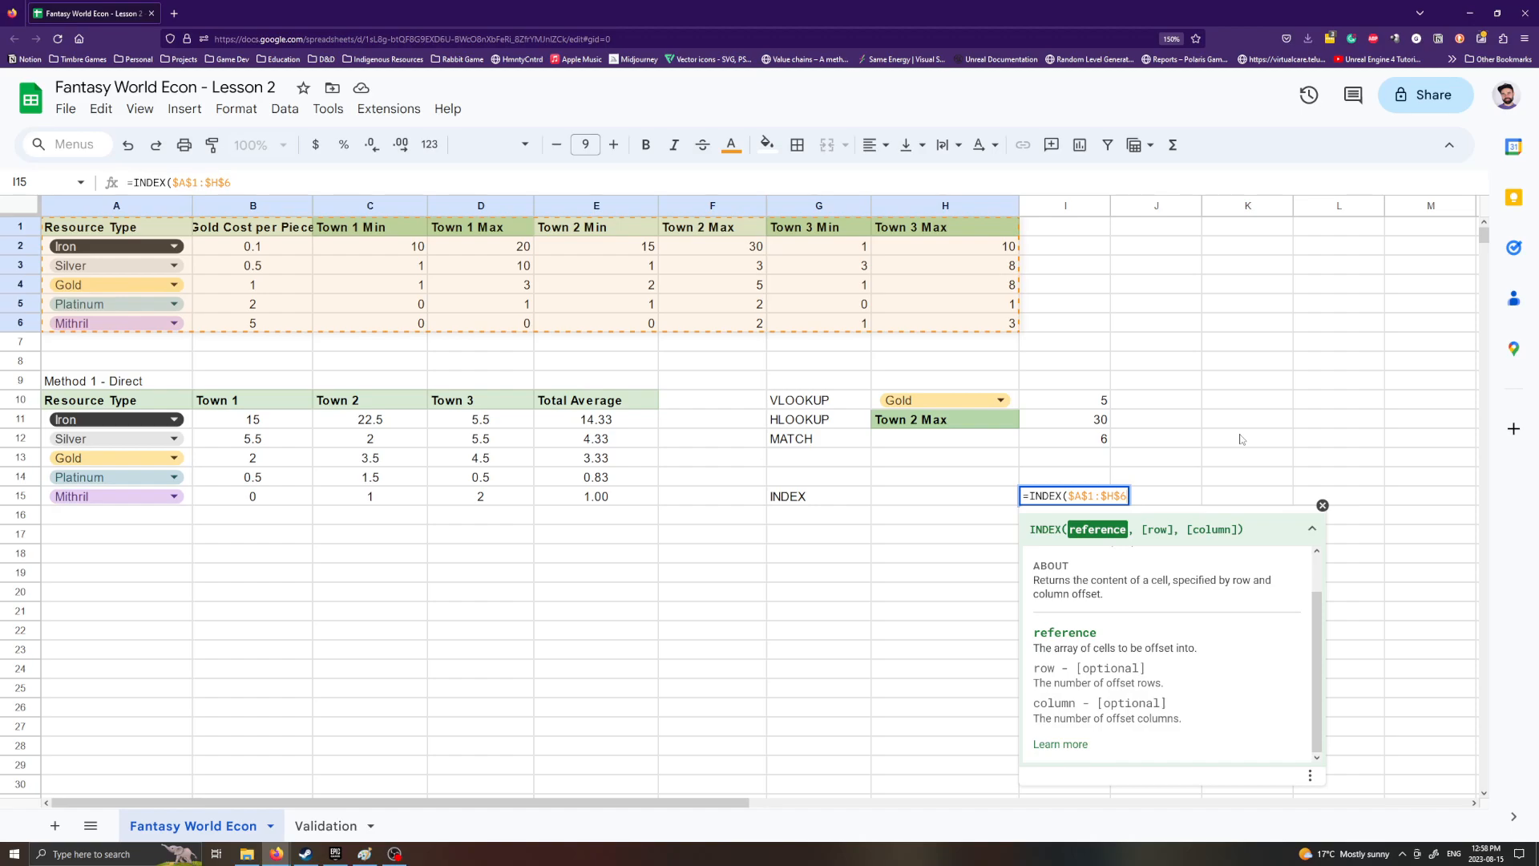
Step: Complete the INDEX formula in I15 with row 2 and column 2
{"action": "type", "text": ", "}
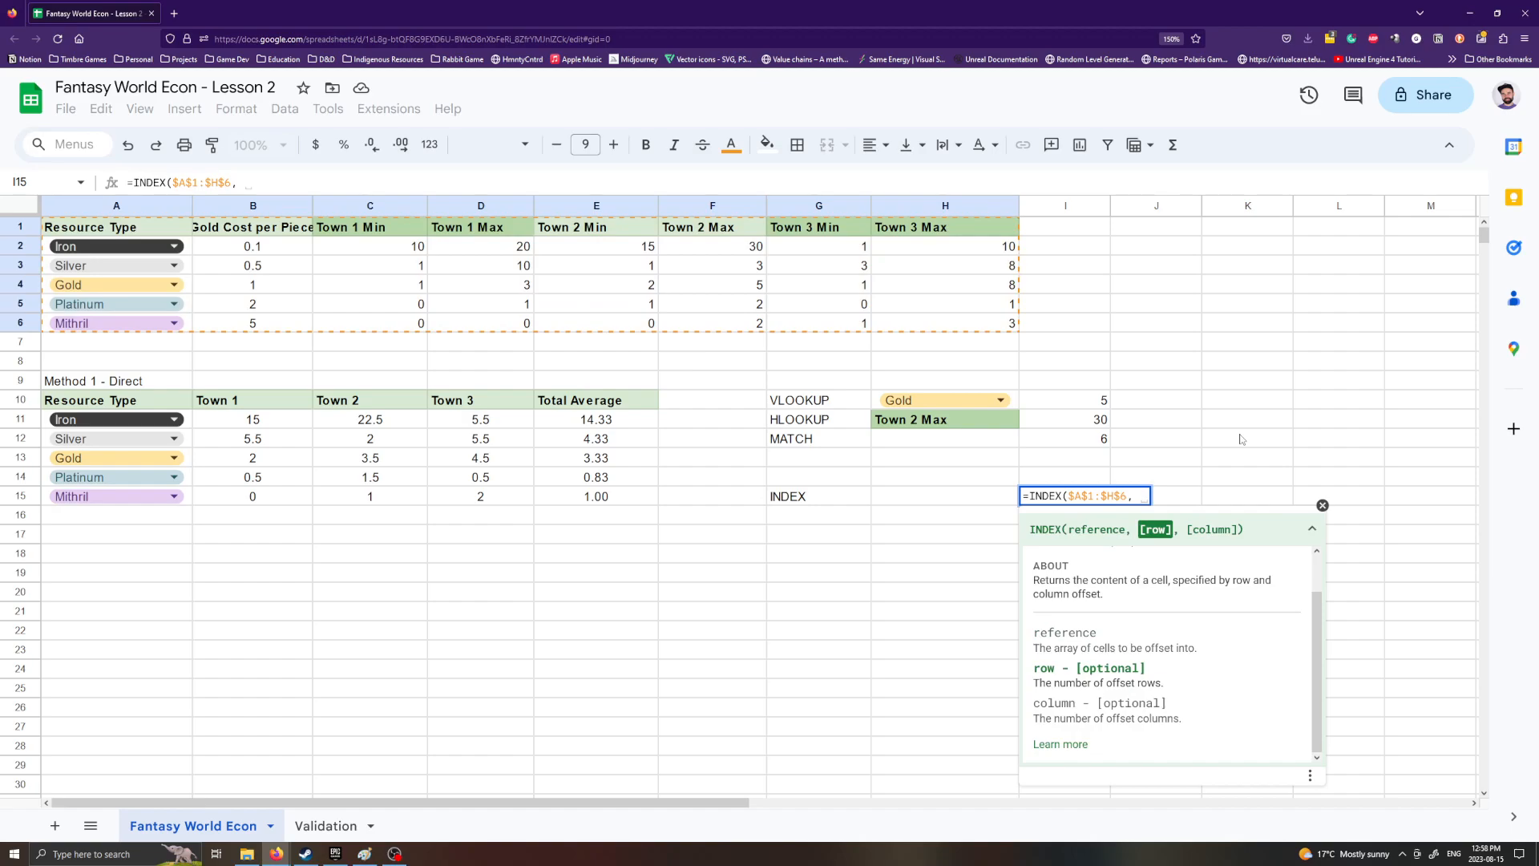
{"action": "type", "text": "2, 2"}
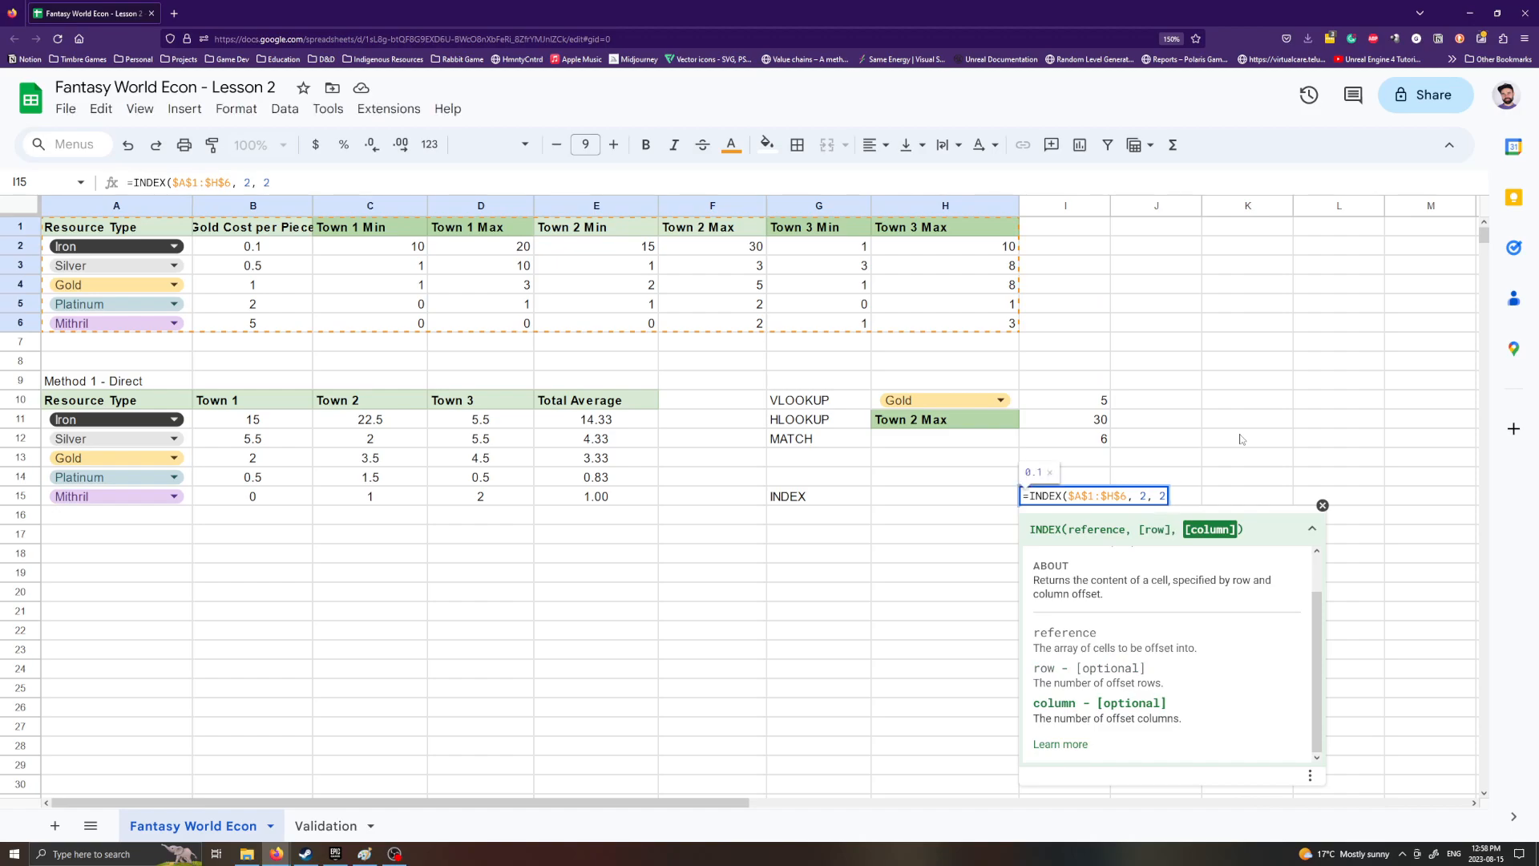
{"action": "type", "text": ")"}
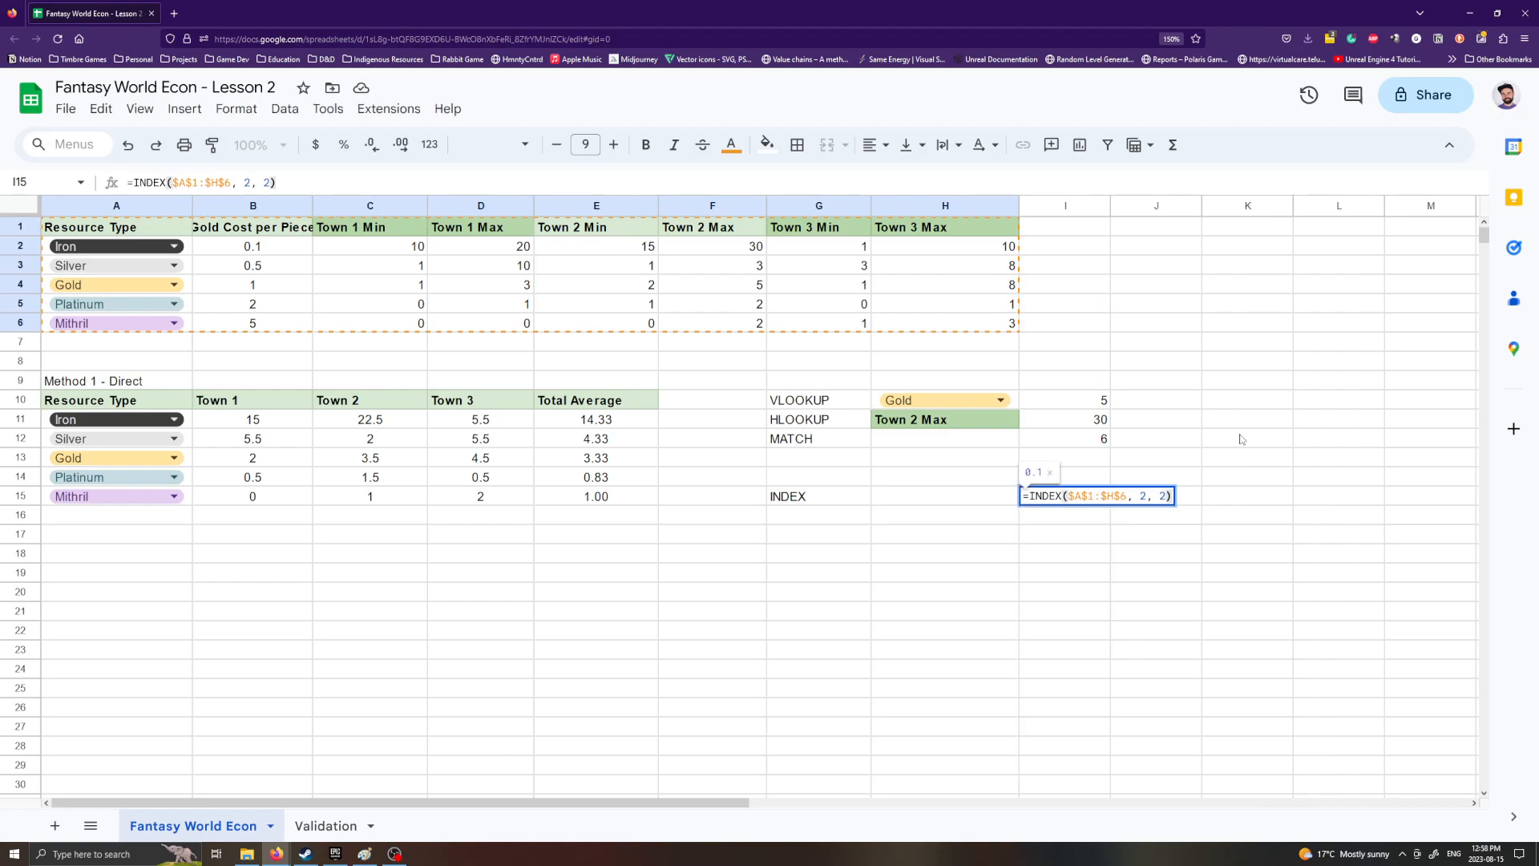
{"action": "key", "text": "Return"}
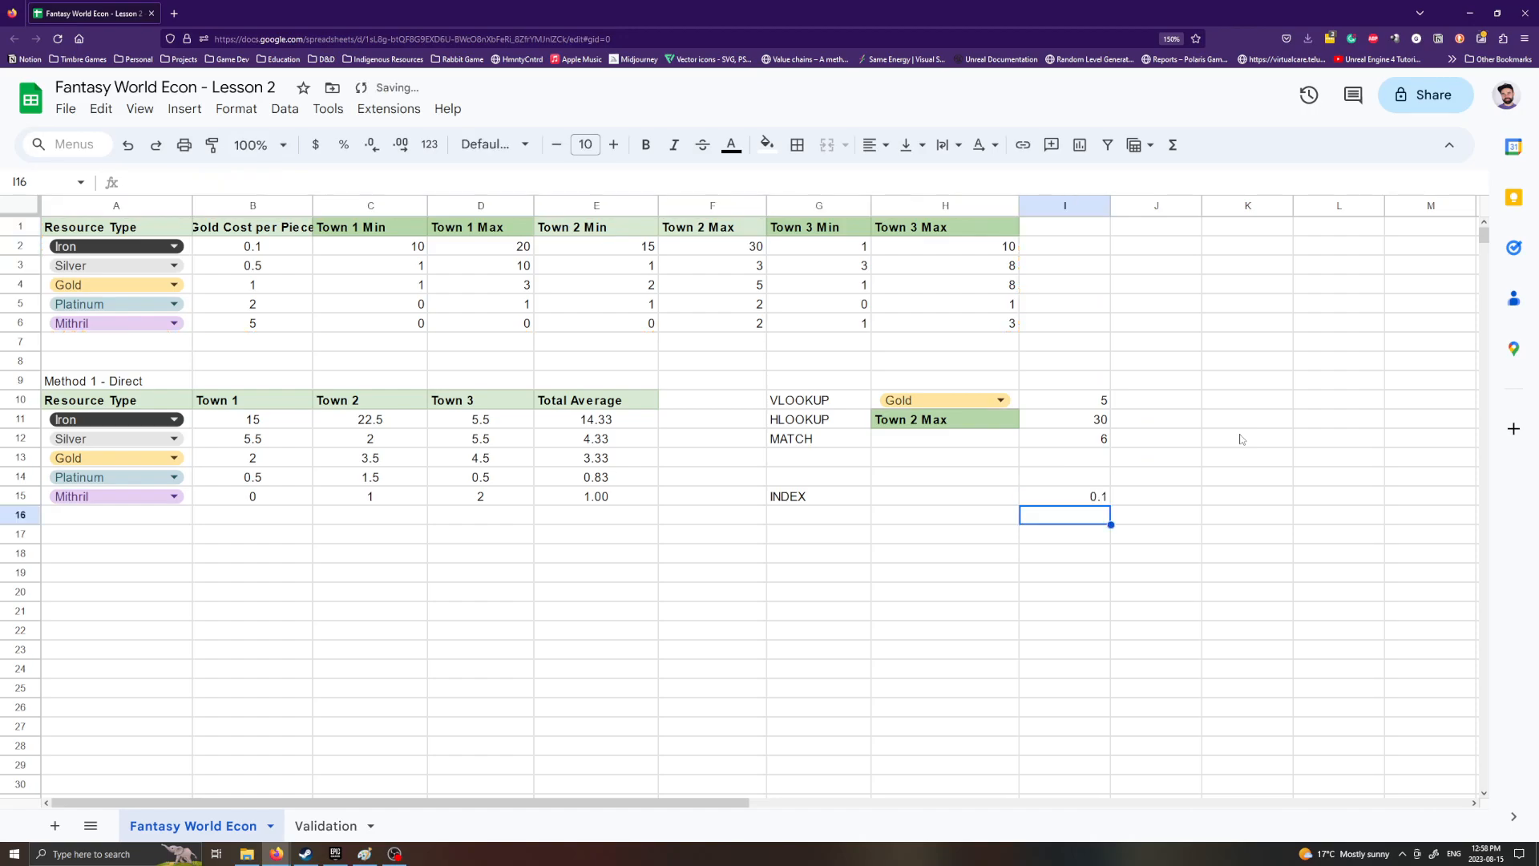
Step: Compare source cell B2 with the INDEX formula in I15 and examine the formula's row argument
{"action": "left_click", "coordinate": [241, 250]}
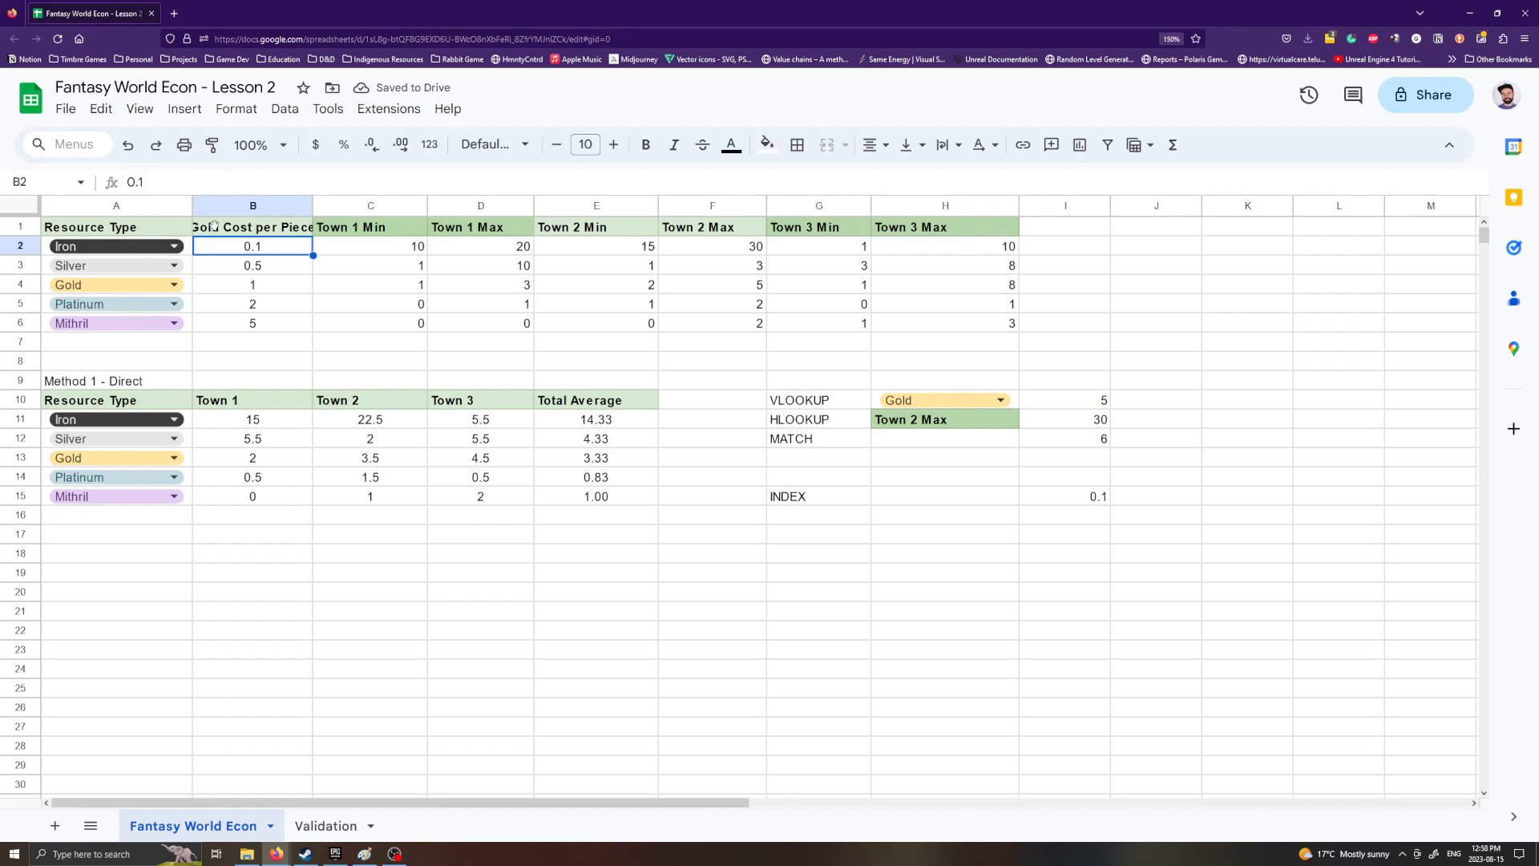
{"action": "left_click", "coordinate": [1090, 498]}
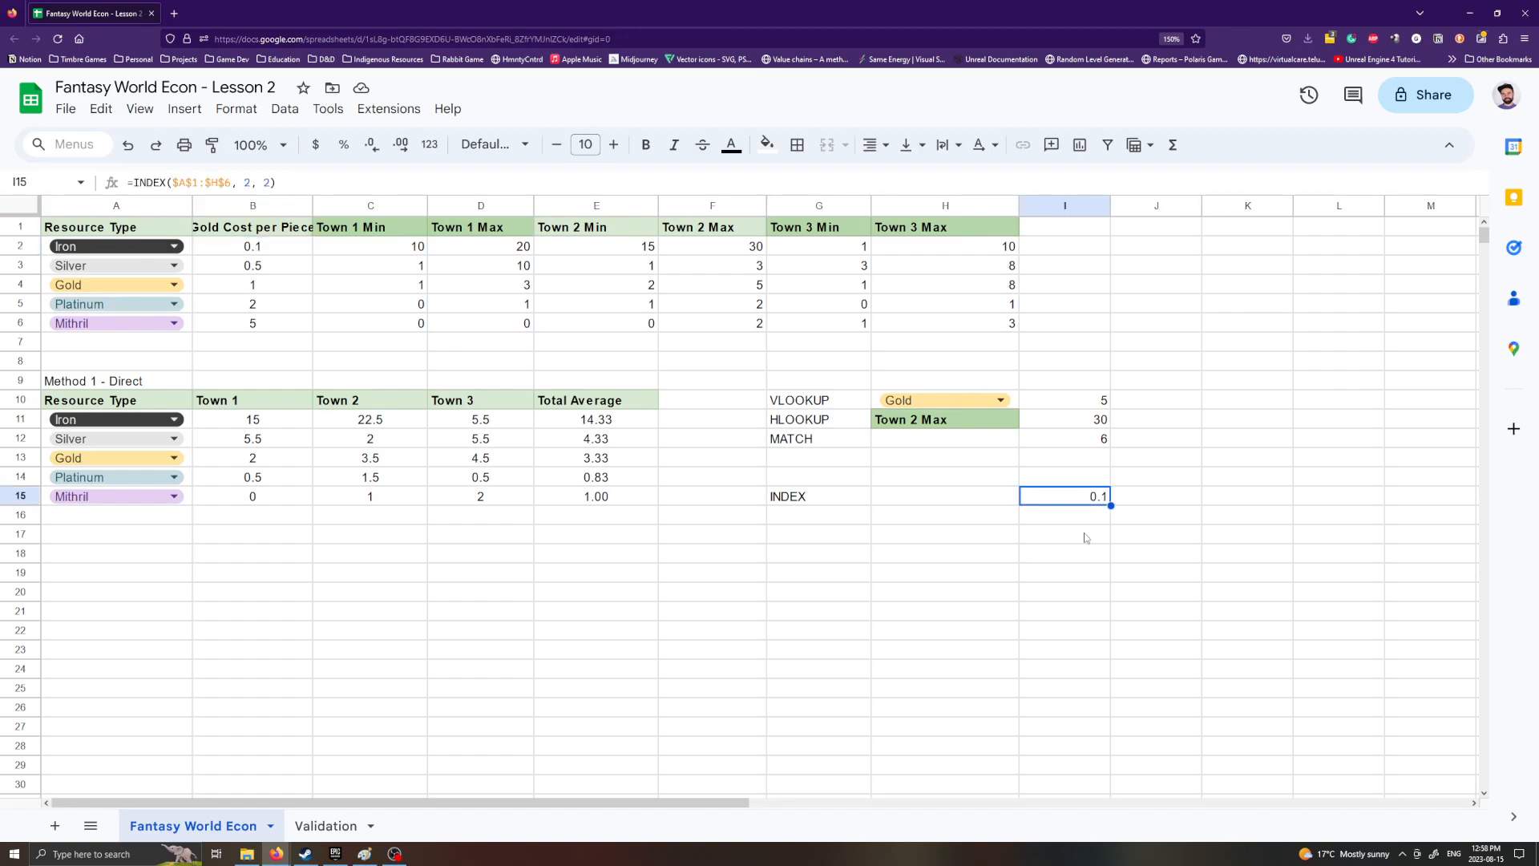
{"action": "double_click", "coordinate": [248, 182]}
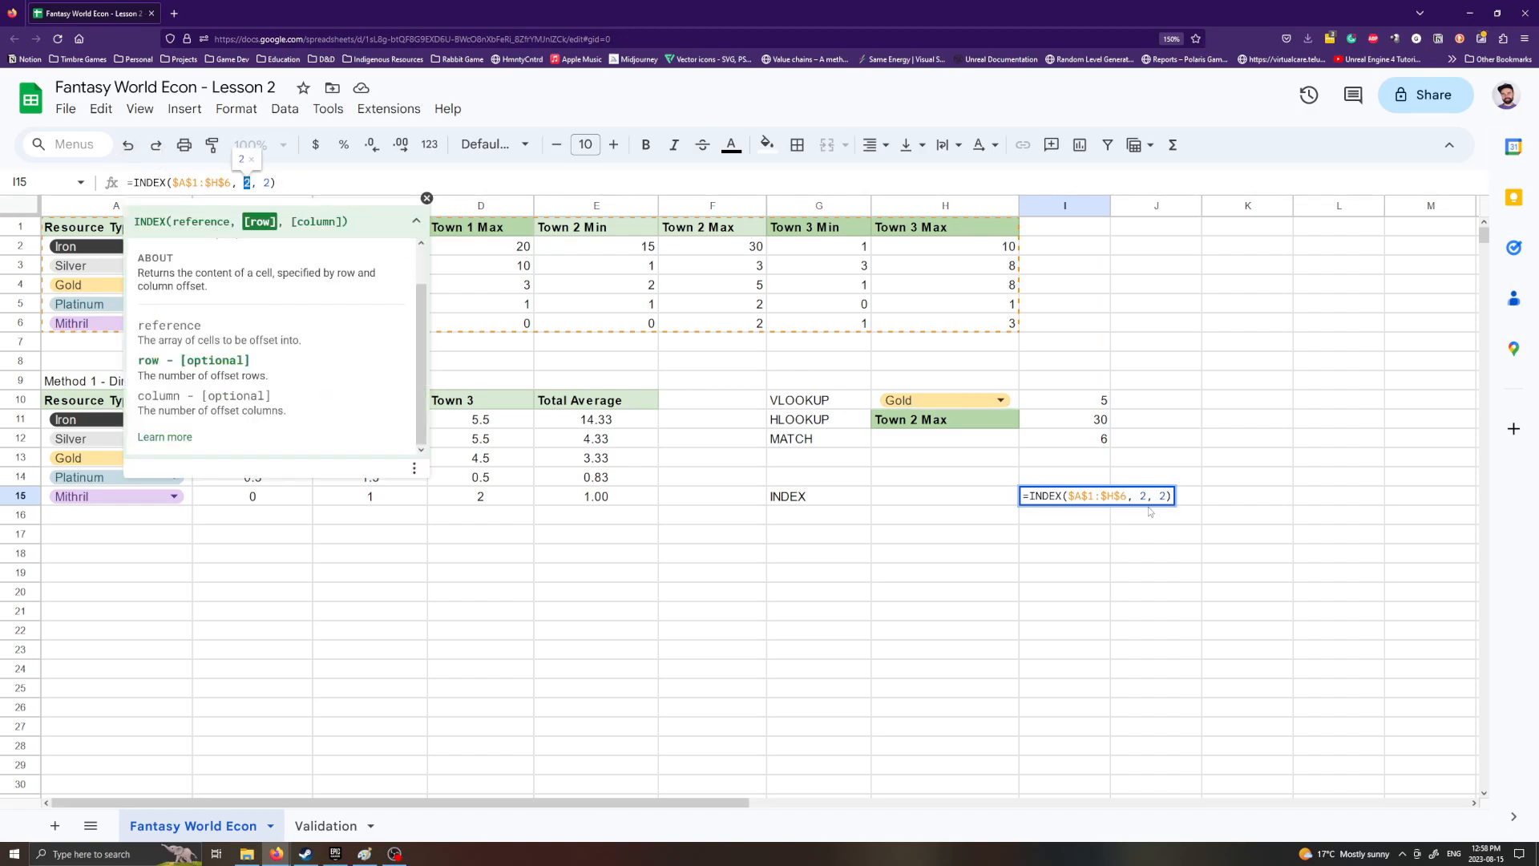
{"action": "left_click", "coordinate": [1109, 559]}
{"action": "left_click", "coordinate": [1087, 491]}
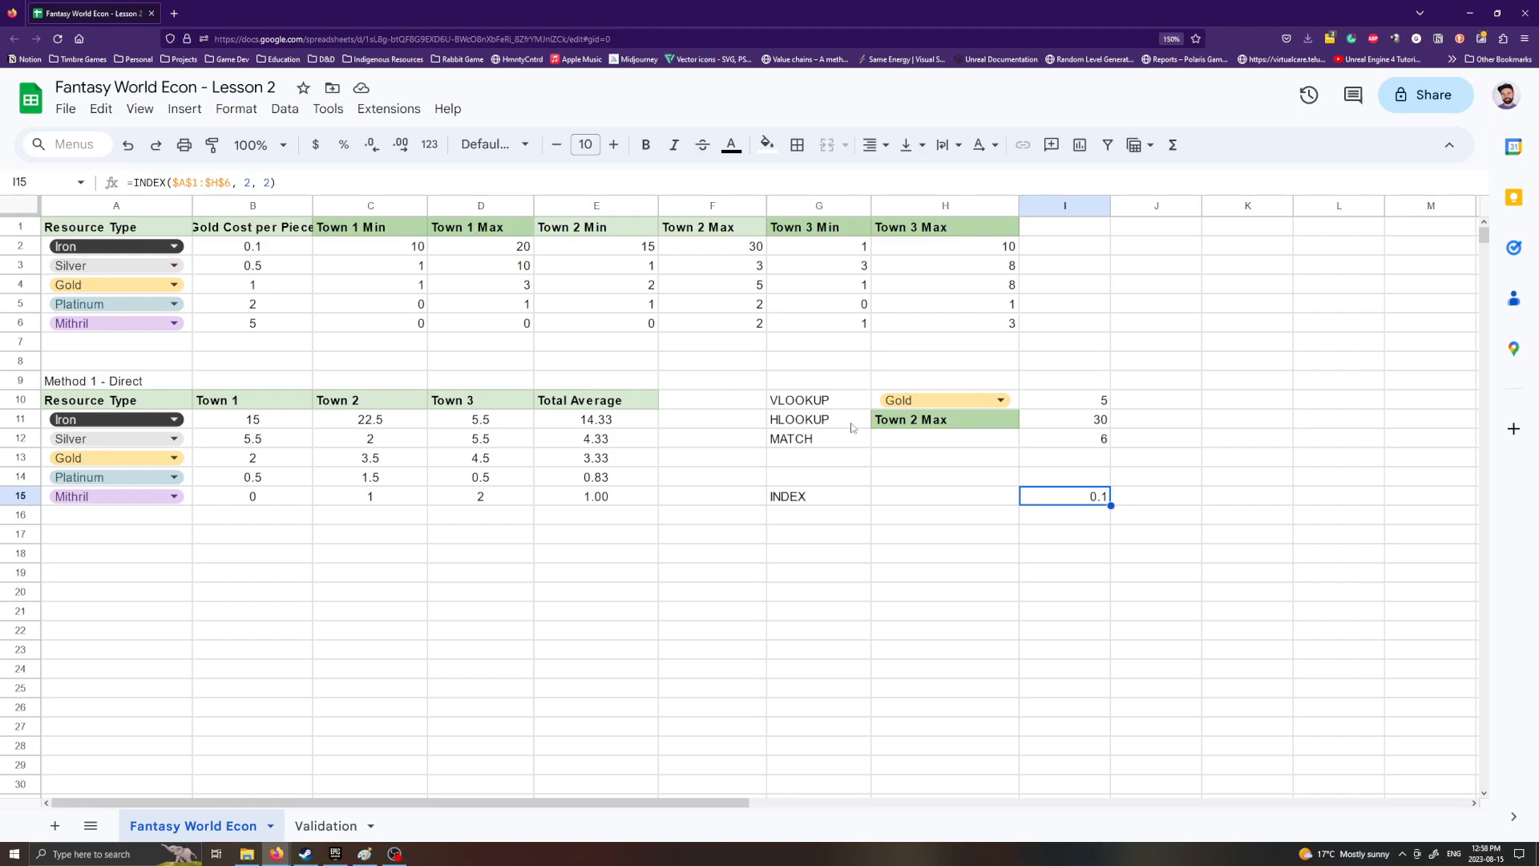
{"action": "left_click", "coordinate": [1005, 553]}
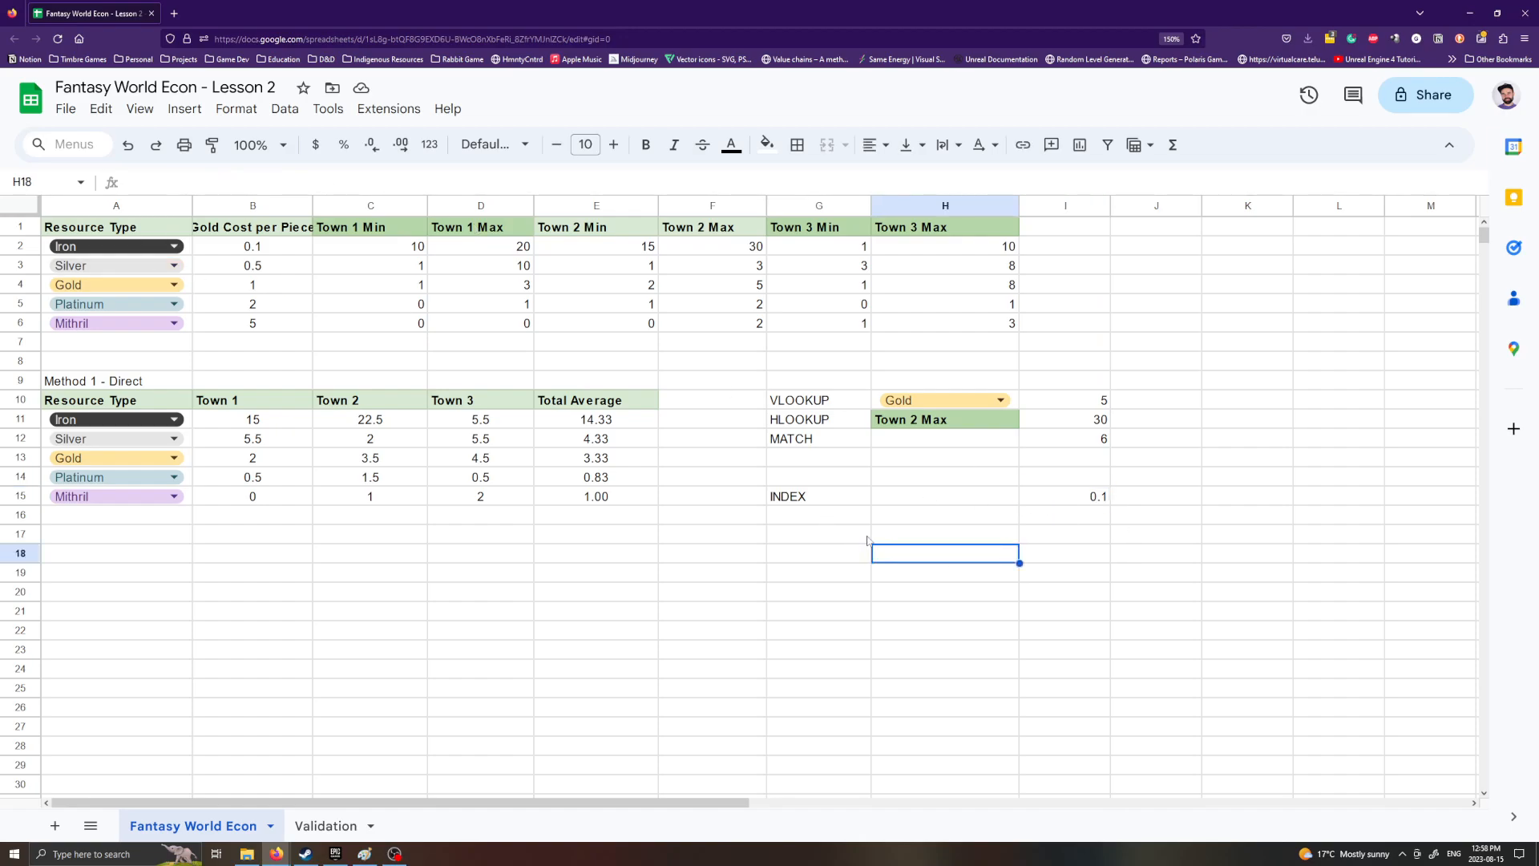
Step: Label cells G16 and G17 as MATCH below the INDEX label
{"action": "left_click", "coordinate": [830, 521]}
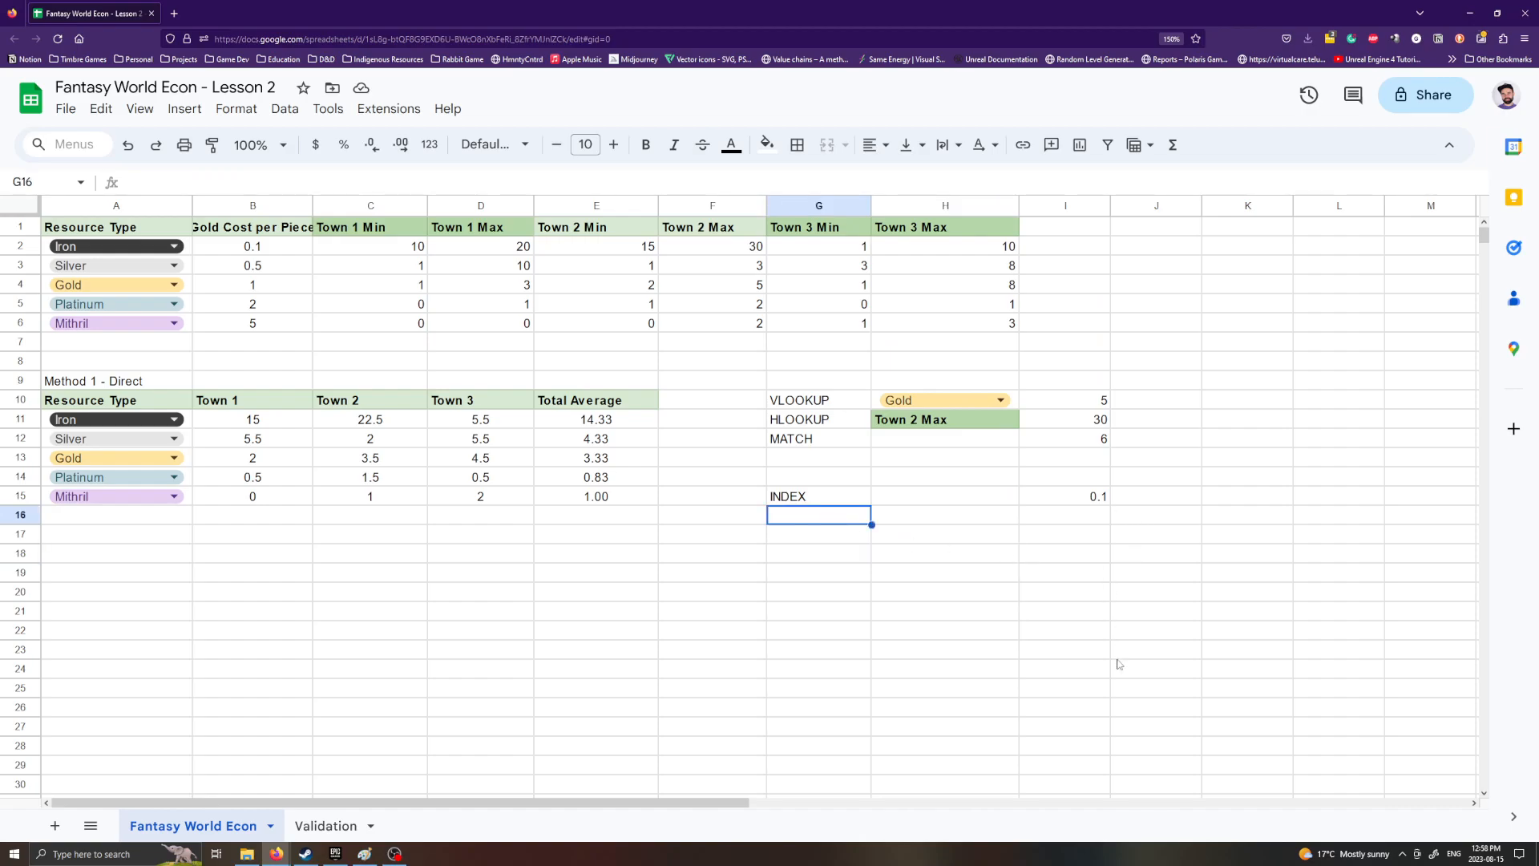
{"action": "left_click", "coordinate": [798, 440]}
{"action": "left_click", "coordinate": [842, 517]}
{"action": "type", "text": "MATCH"}
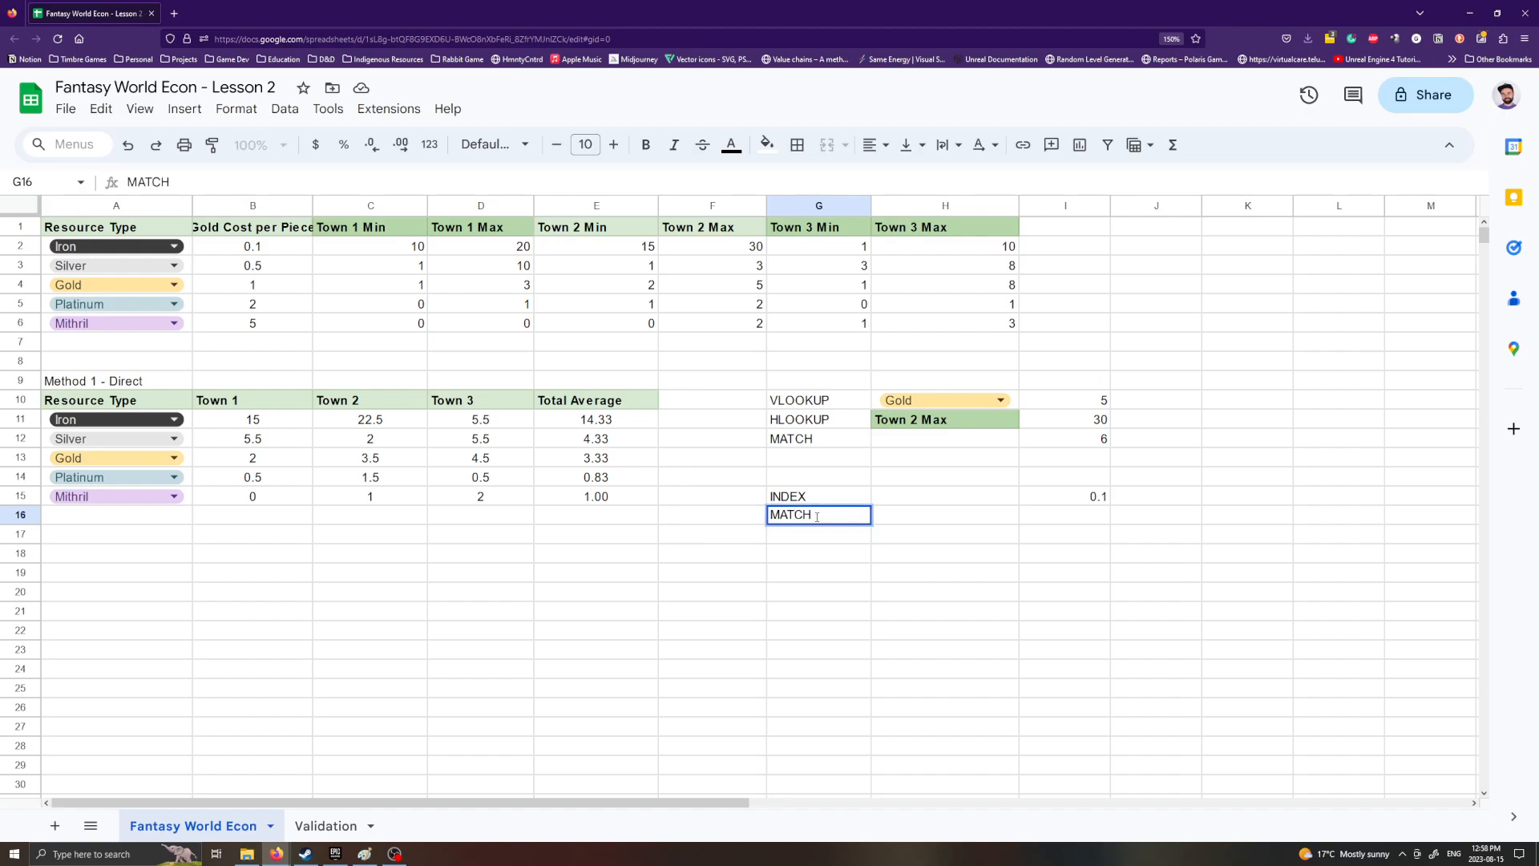
{"action": "key", "text": "Return"}
{"action": "type", "text": "MATCH"}
{"action": "key", "text": "Return"}
Step: Label H16 as ROW and H17 as COL beside the two new MATCH labels
{"action": "key", "text": "Up"}
{"action": "key", "text": "Right"}
{"action": "key", "text": "Up"}
{"action": "key", "text": "Right"}
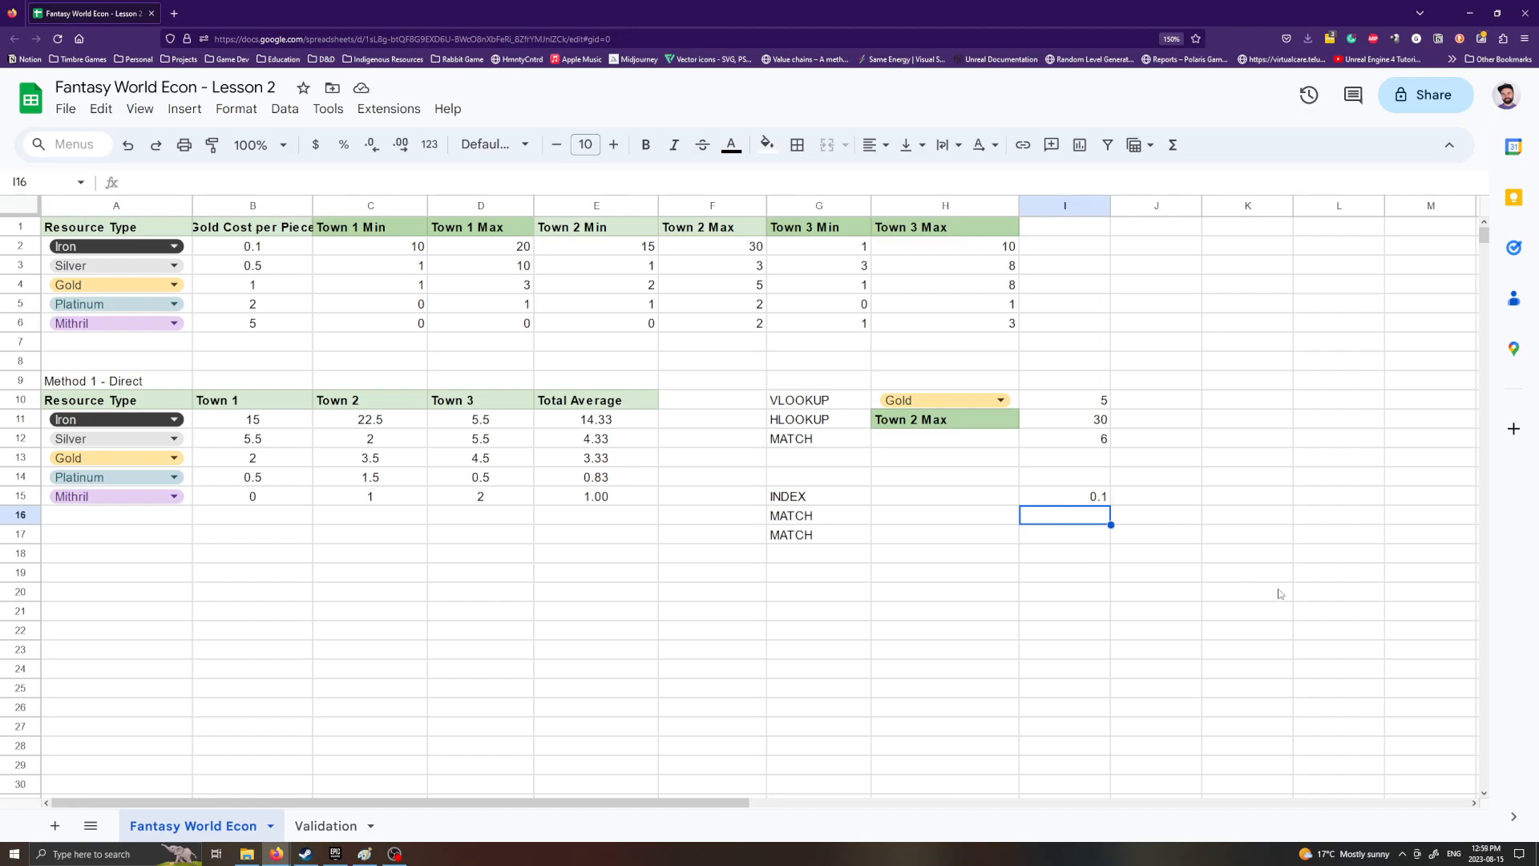
{"action": "left_click", "coordinate": [922, 516]}
{"action": "type", "text": "ROW"}
{"action": "key", "text": "Return"}
{"action": "type", "text": "COL"}
{"action": "key", "text": "Tab"}
Step: Enter =MATCH($H$10, $A$1:$A$6, 0) in I16 to find the row of the selected resource, and review the formula
{"action": "key", "text": "Up"}
{"action": "type", "text": "=MAT"}
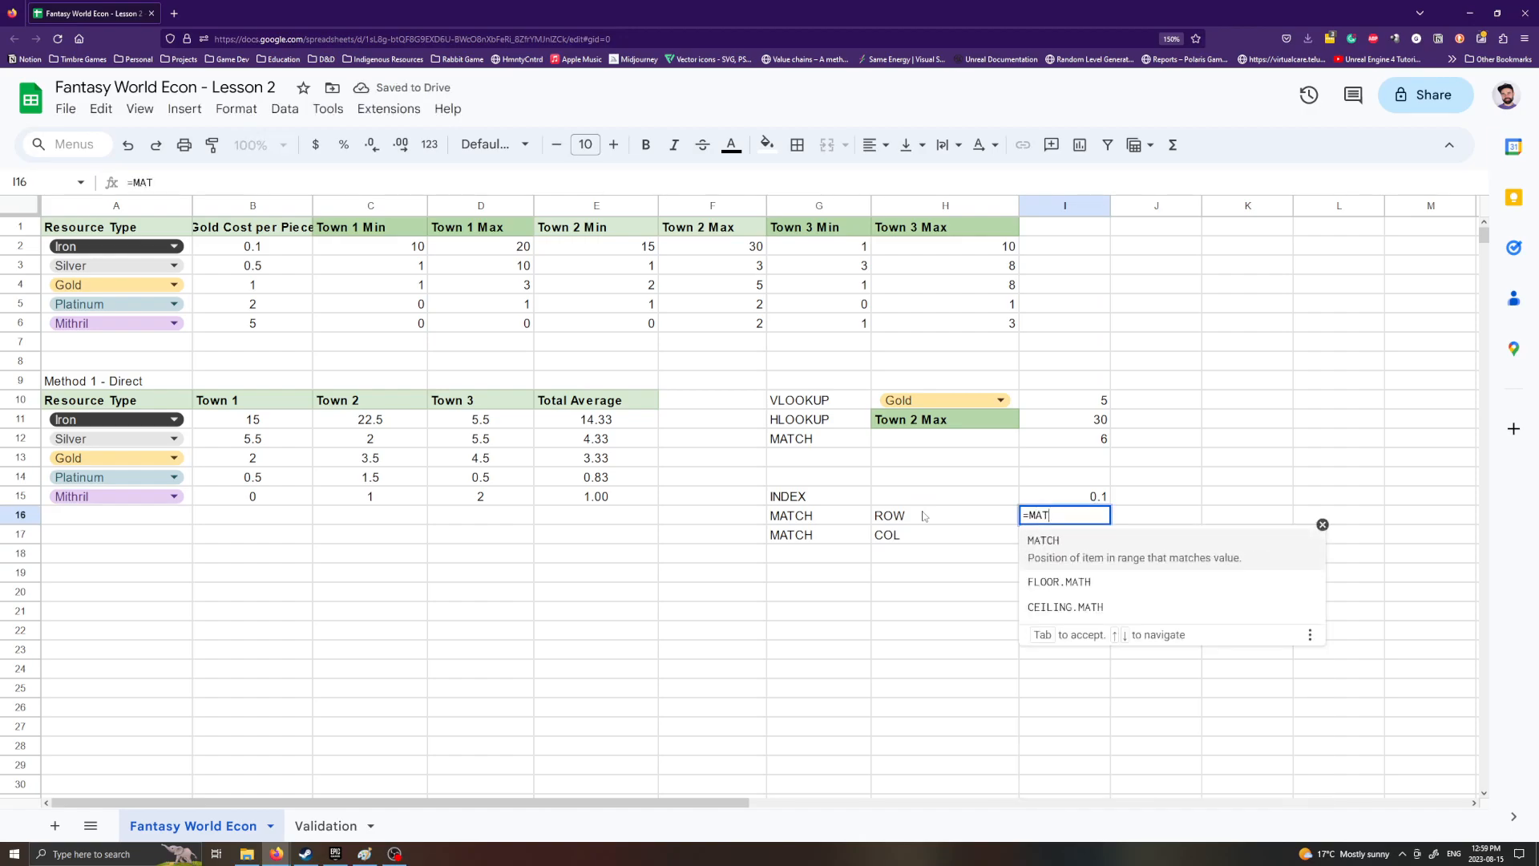
{"action": "type", "text": "CH("}
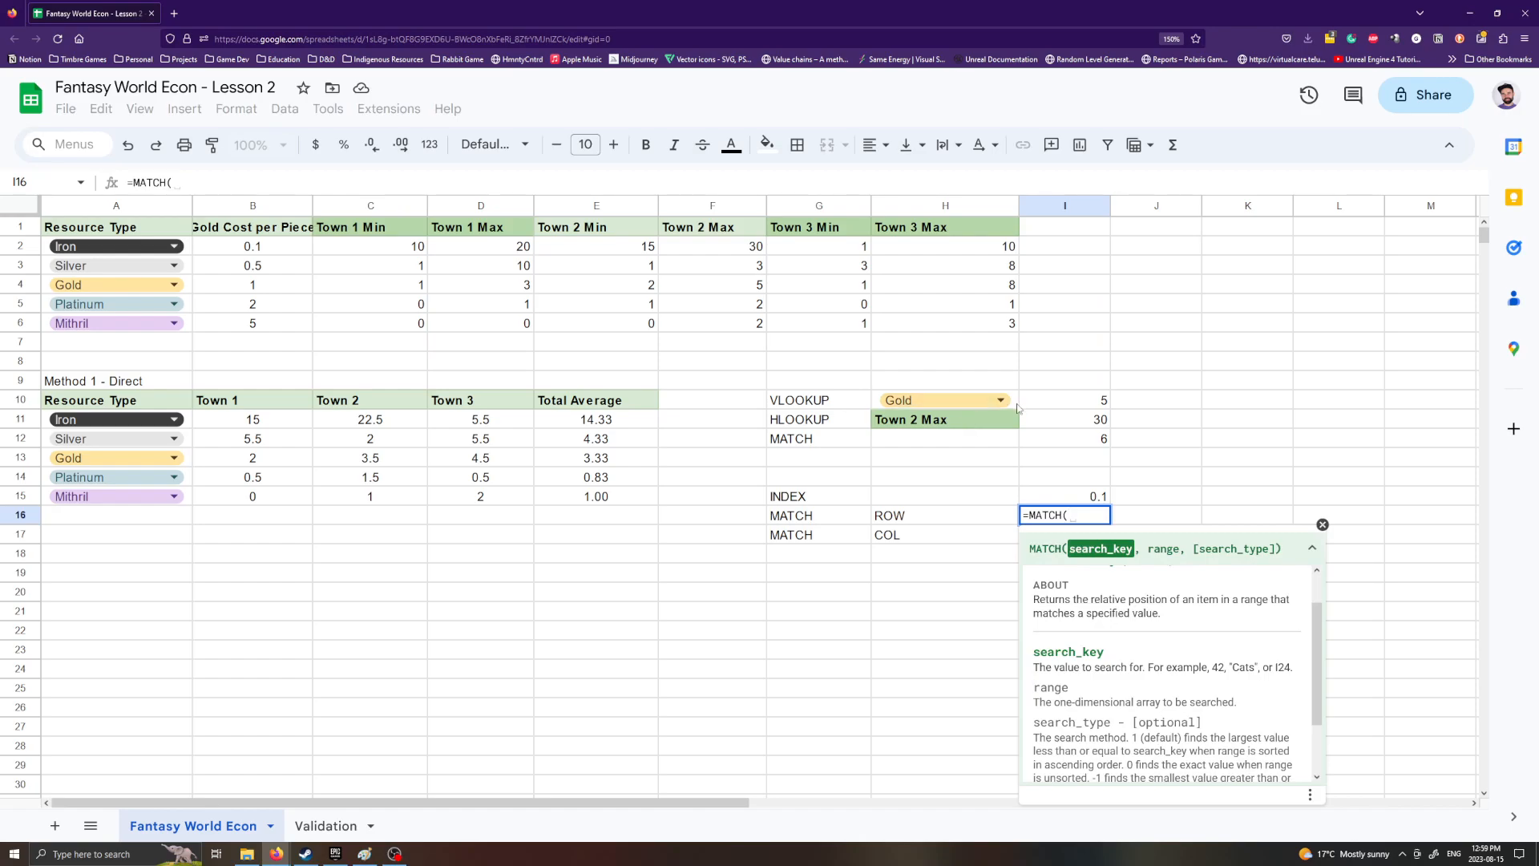
{"action": "left_click", "coordinate": [968, 401]}
{"action": "key", "text": "F4"}
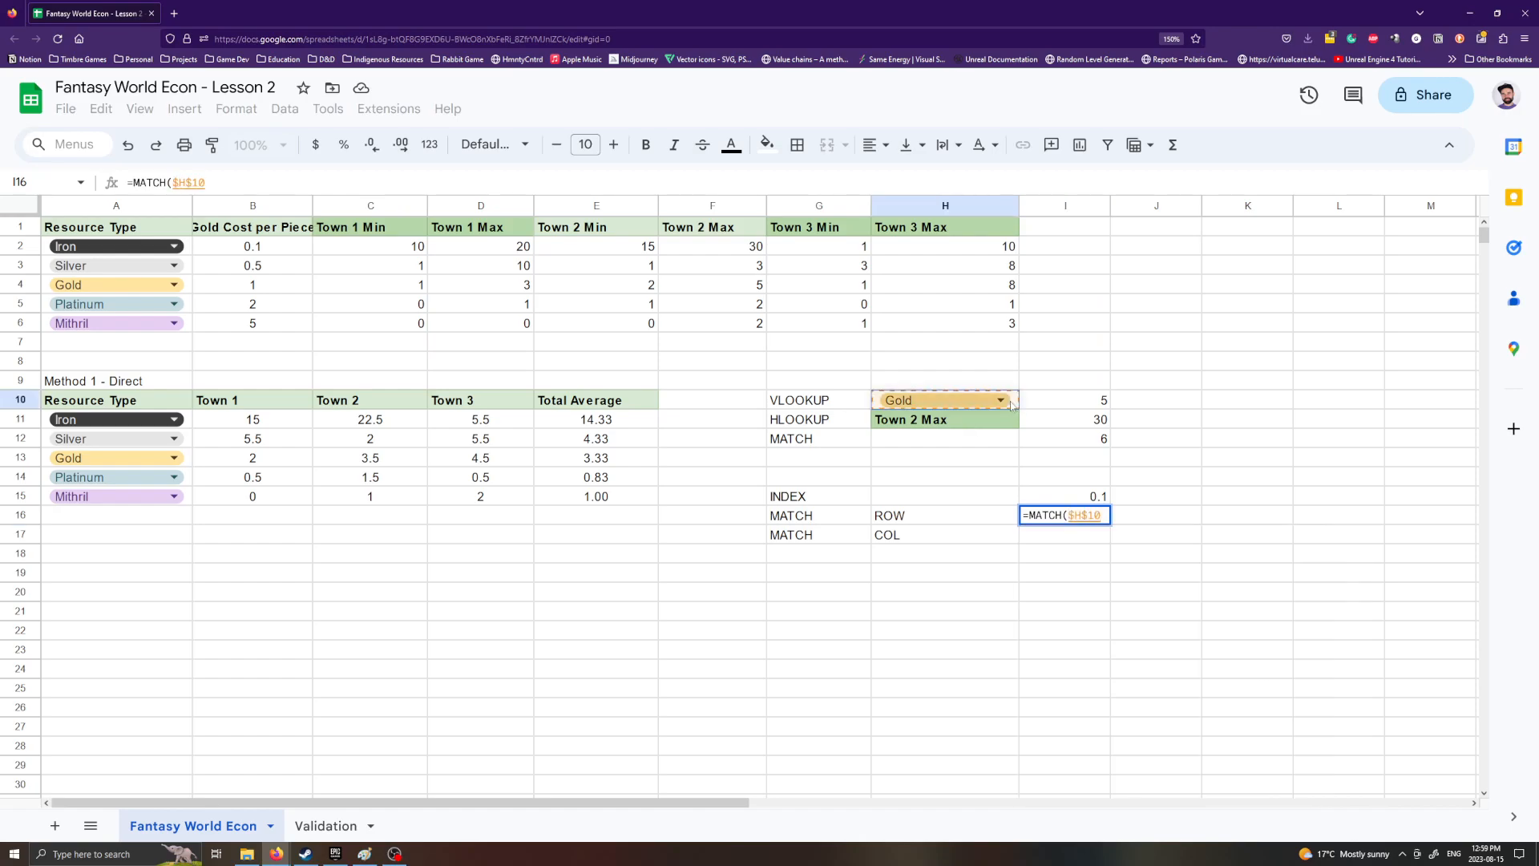
{"action": "type", "text": ","}
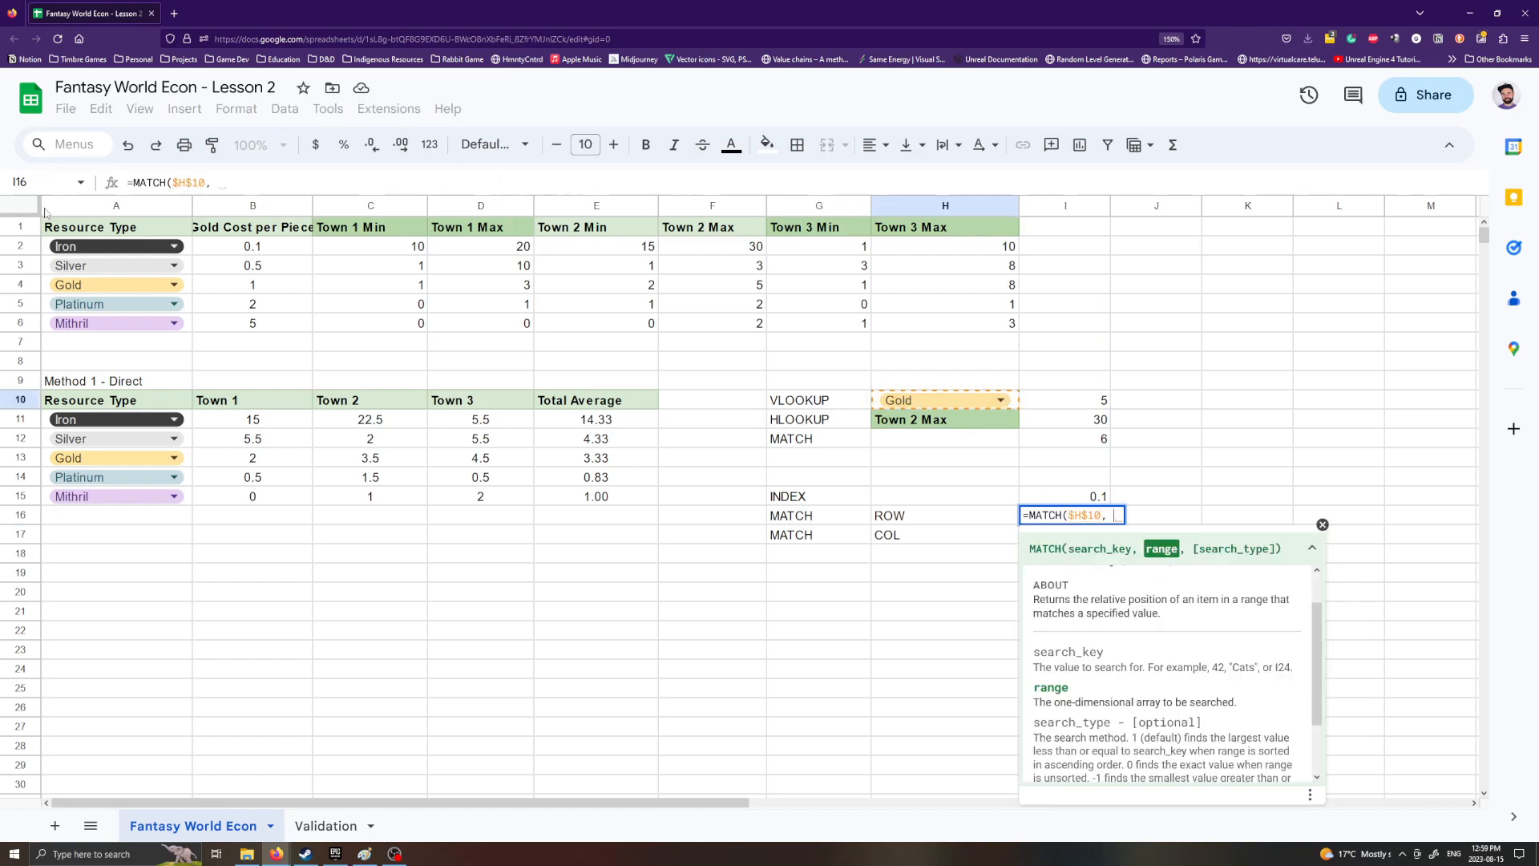
{"action": "left_click_drag", "start_coordinate": [120, 229], "coordinate": [149, 325]}
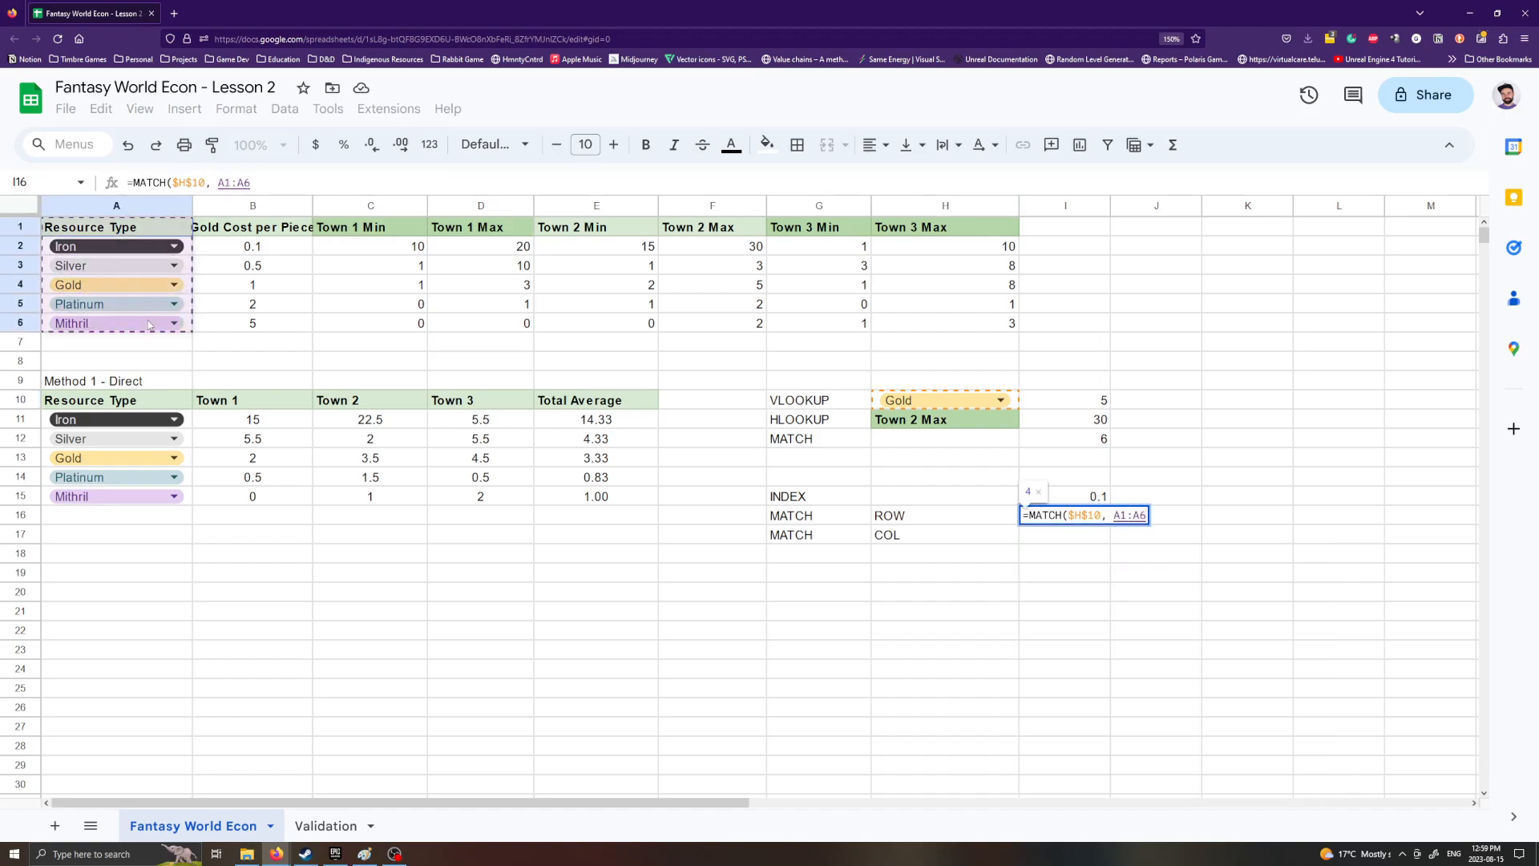
{"action": "key", "text": "F4"}
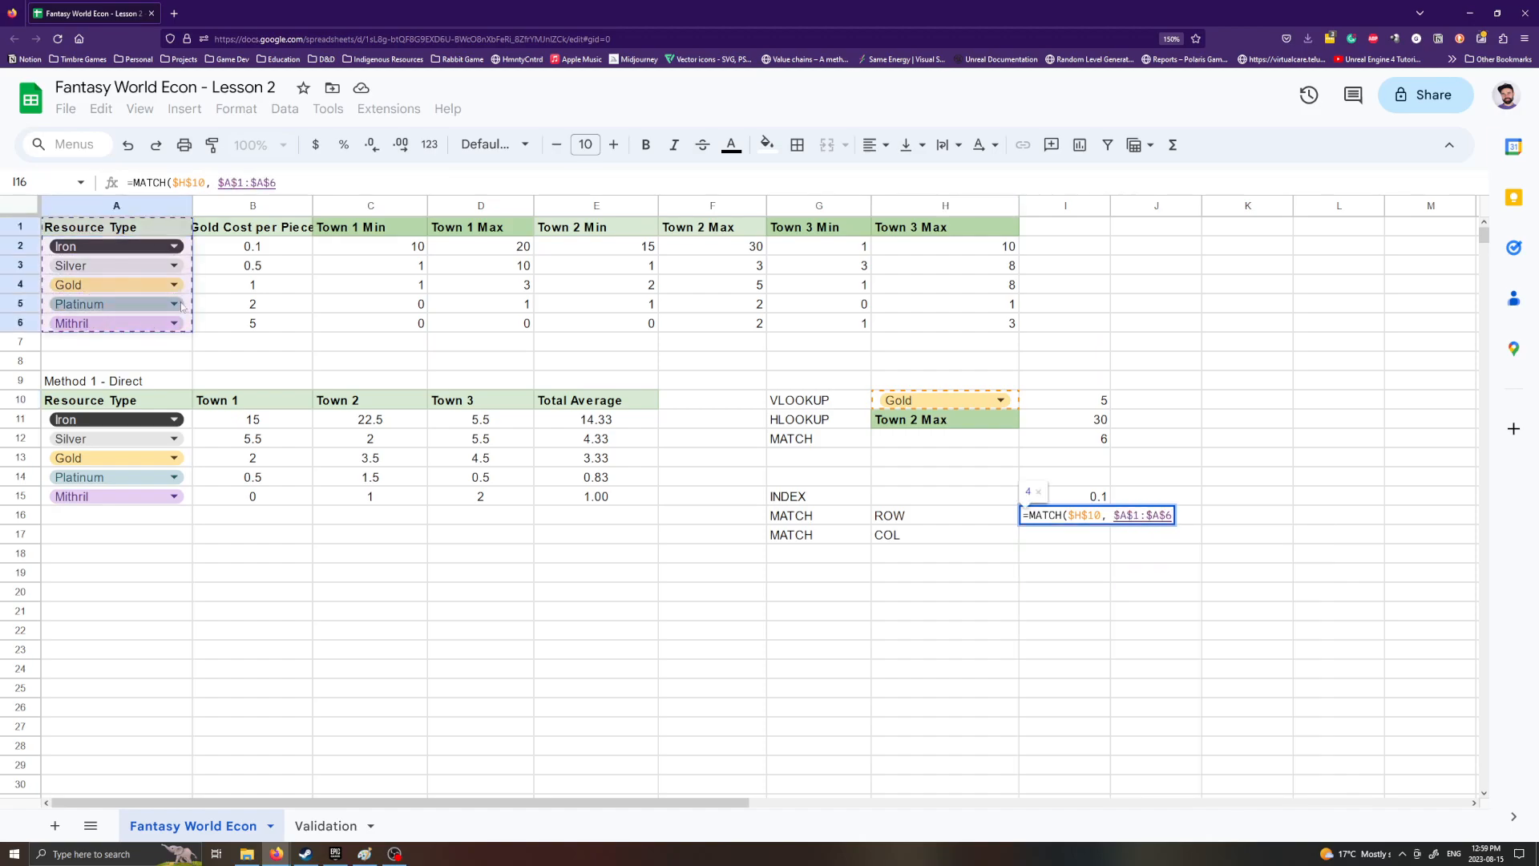
{"action": "type", "text": ", 0"}
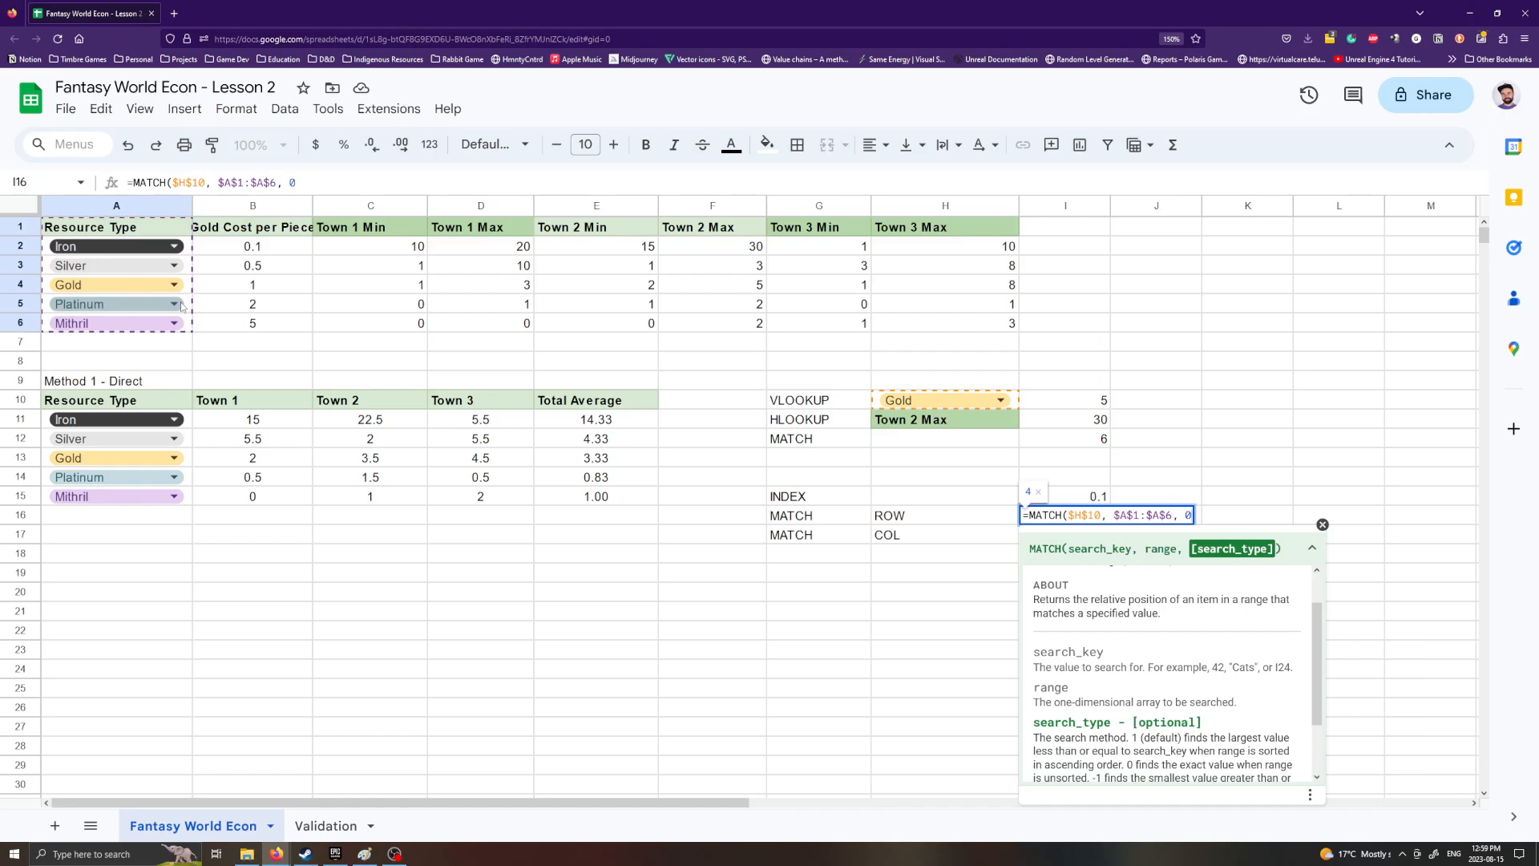
{"action": "type", "text": ")"}
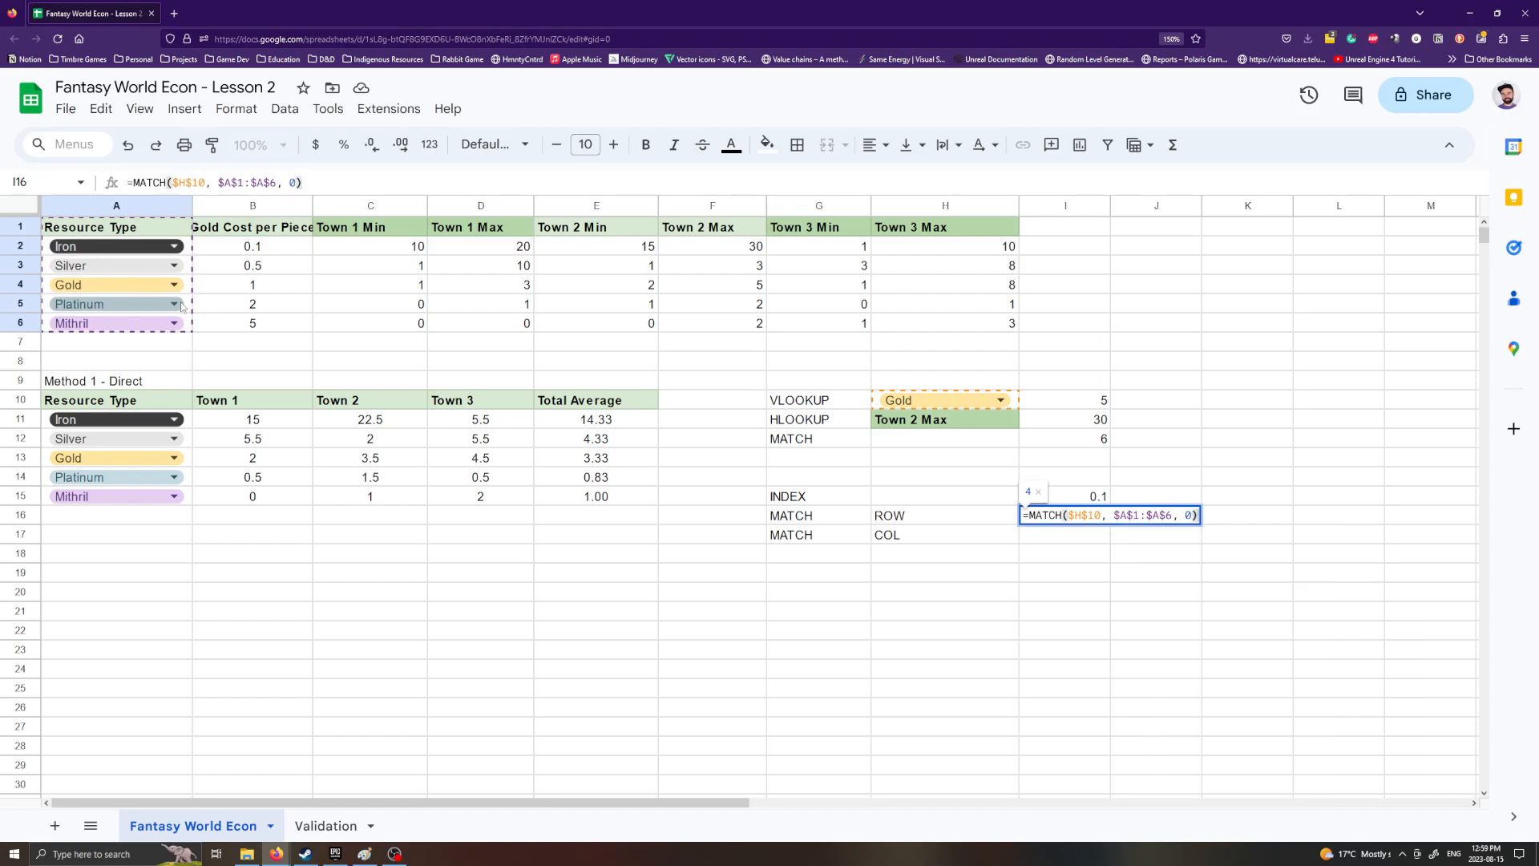
{"action": "key", "text": "Return"}
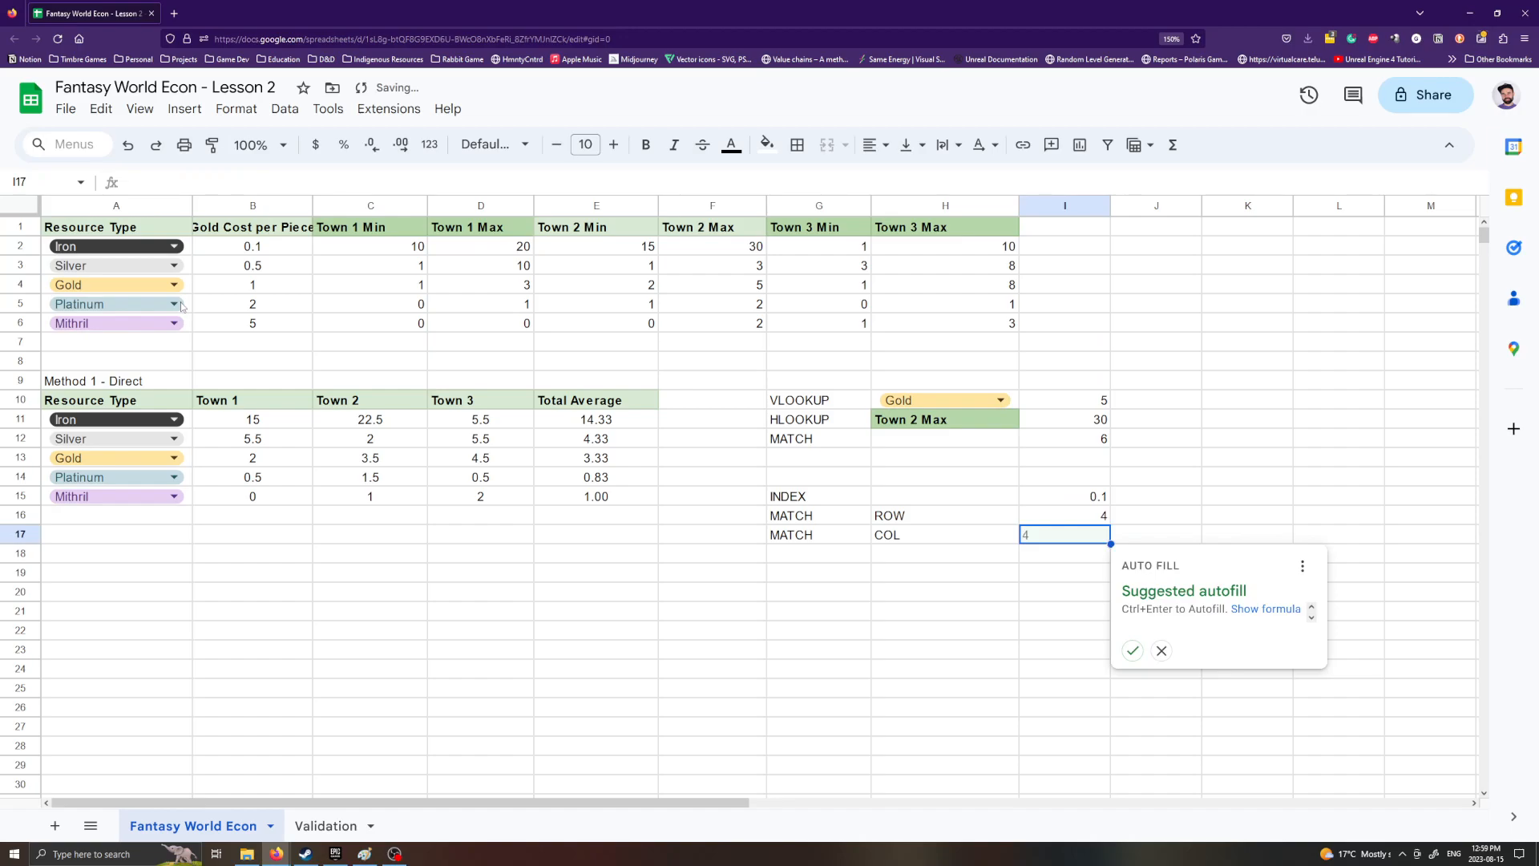
{"action": "left_click", "coordinate": [1098, 520]}
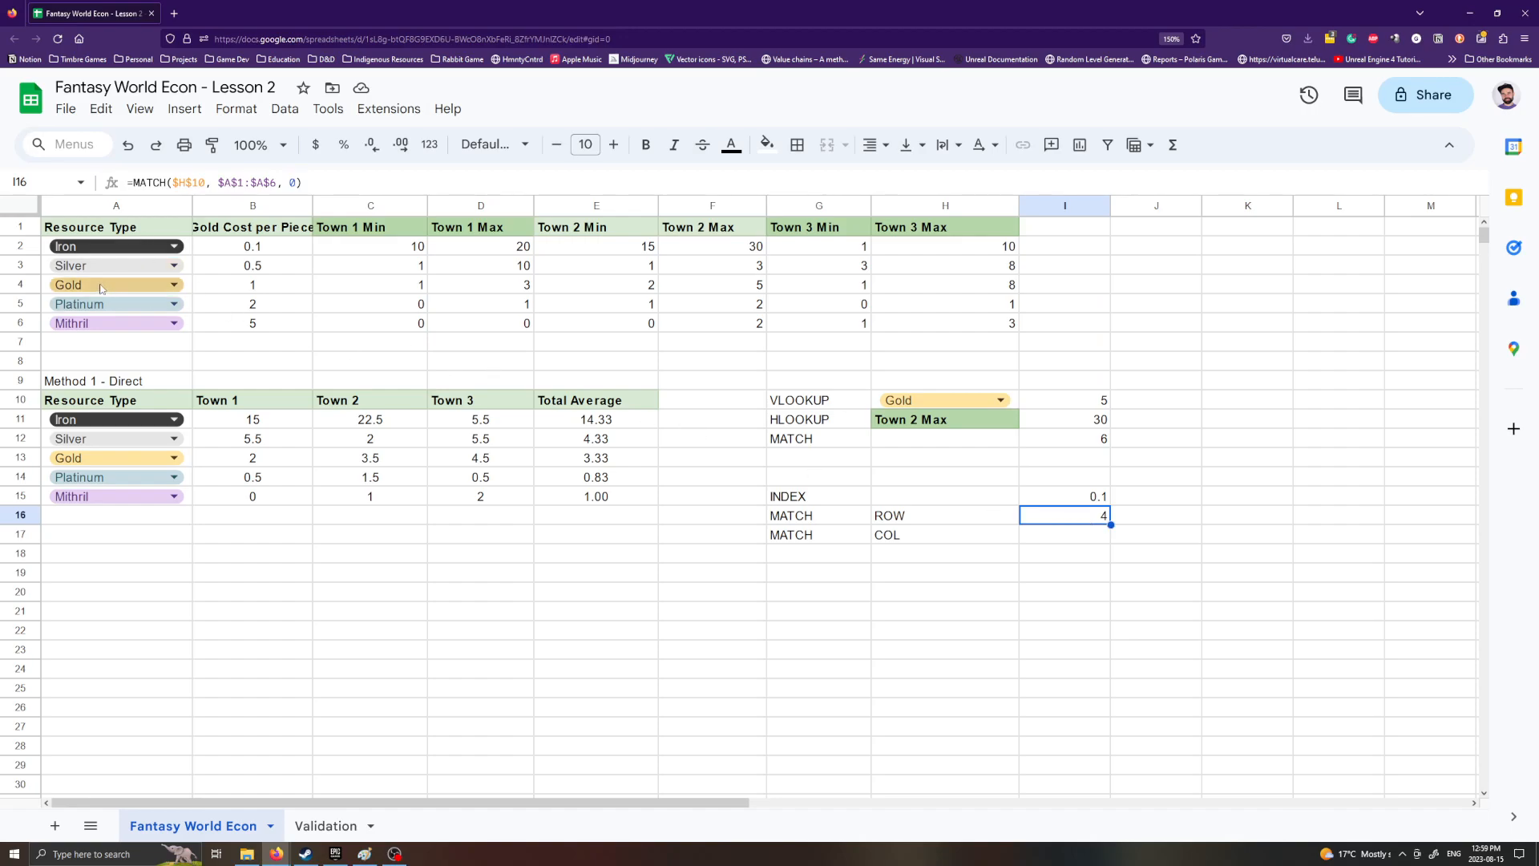
Step: Test the row MATCH by switching the H10 resource to Iron and back to Gold, and inspect the formula in I16
{"action": "left_click", "coordinate": [930, 400]}
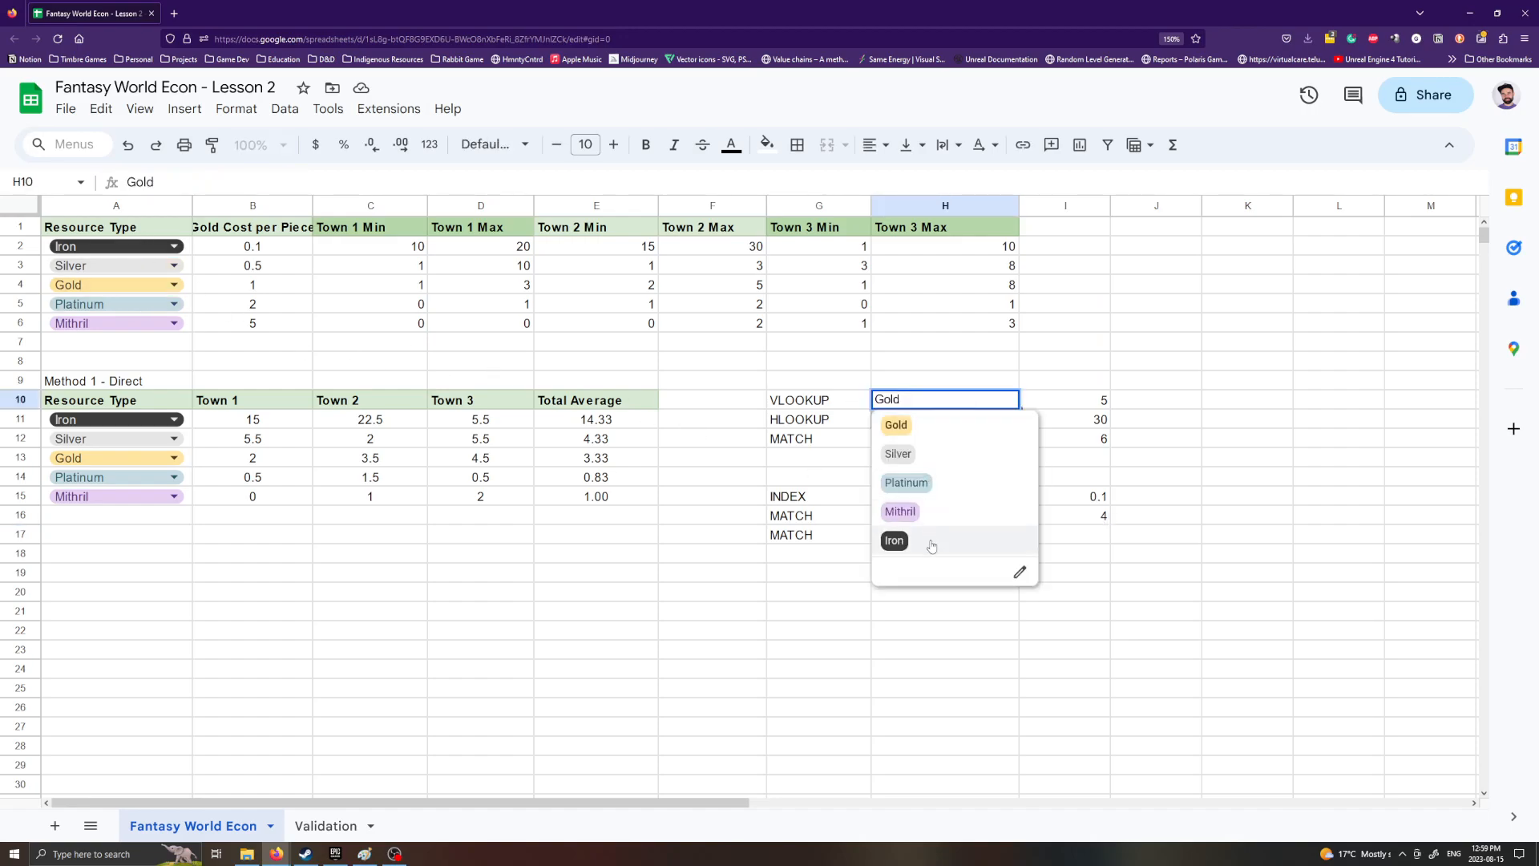
{"action": "left_click", "coordinate": [930, 541]}
{"action": "left_click", "coordinate": [965, 402]}
{"action": "left_click", "coordinate": [896, 426]}
{"action": "left_click", "coordinate": [1175, 609]}
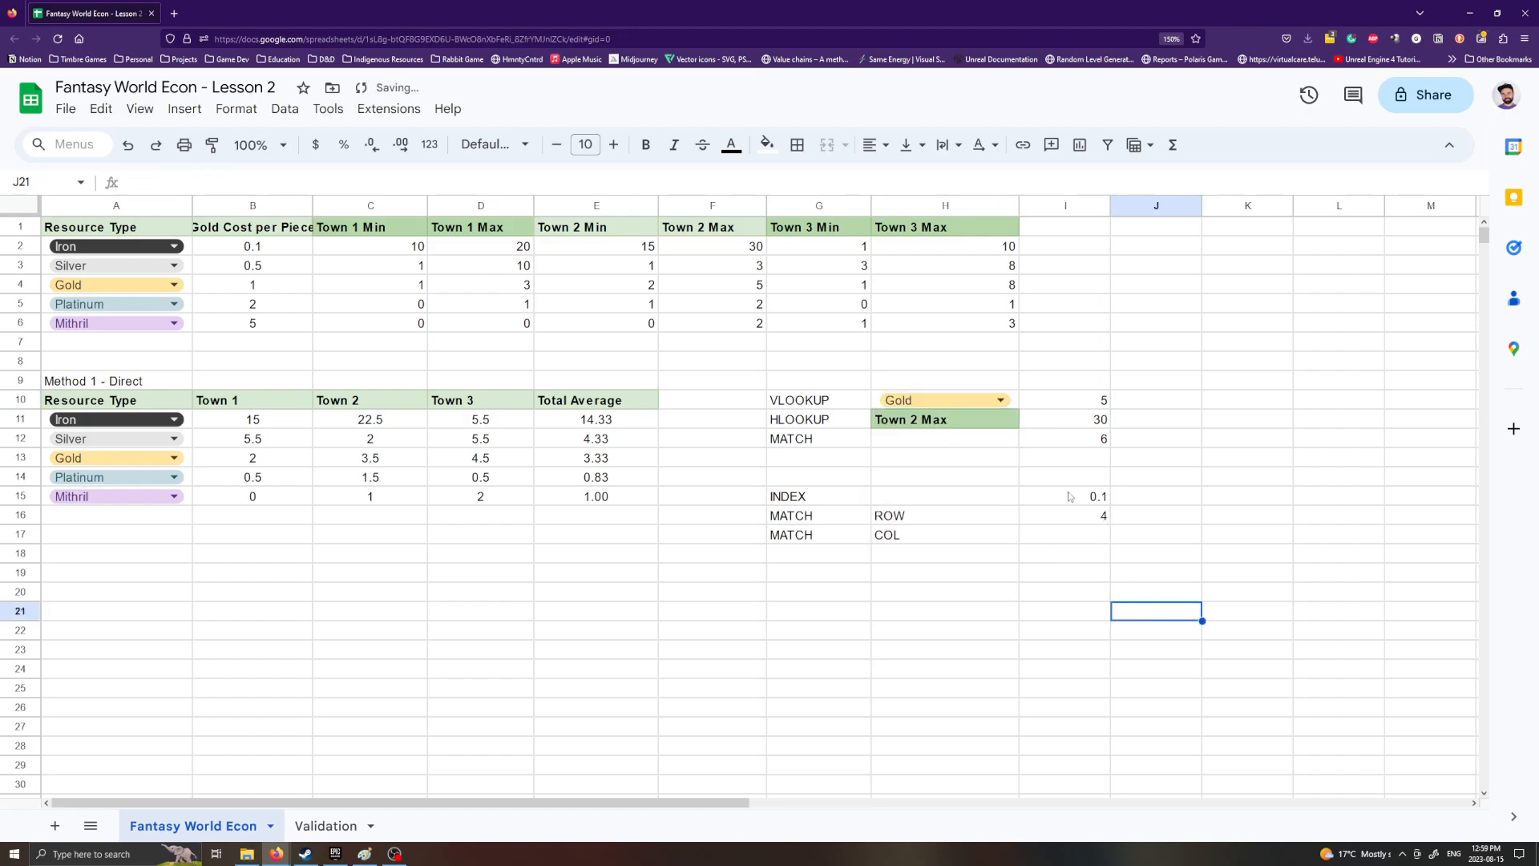
{"action": "left_click", "coordinate": [1089, 521]}
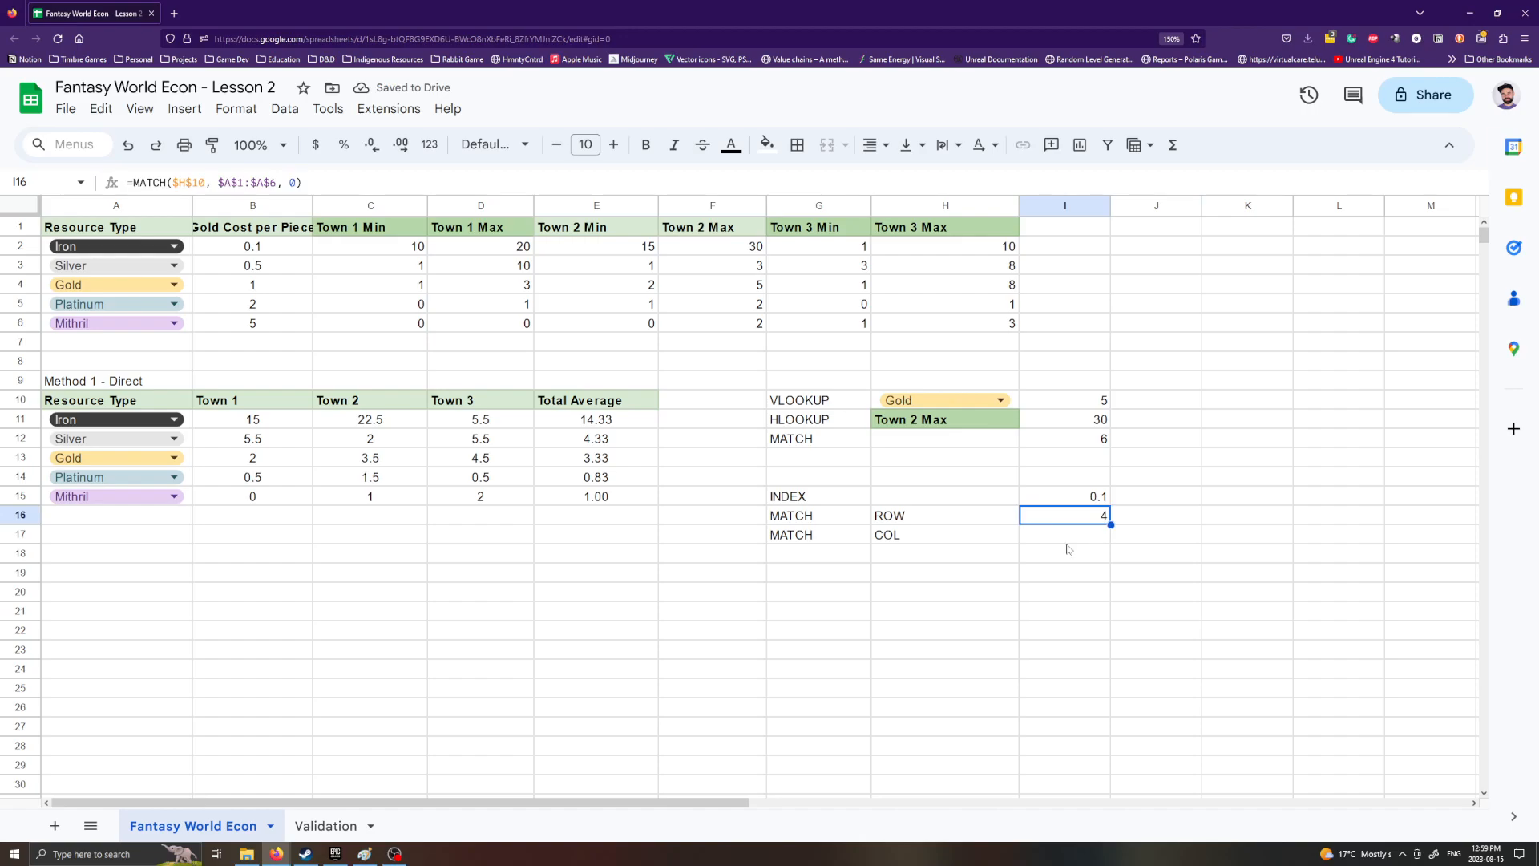
Step: Enter =MATCH($H$11, $A$1:$H$1, 0) in I17 to find the column of the selected town header
{"action": "left_click", "coordinate": [1070, 539]}
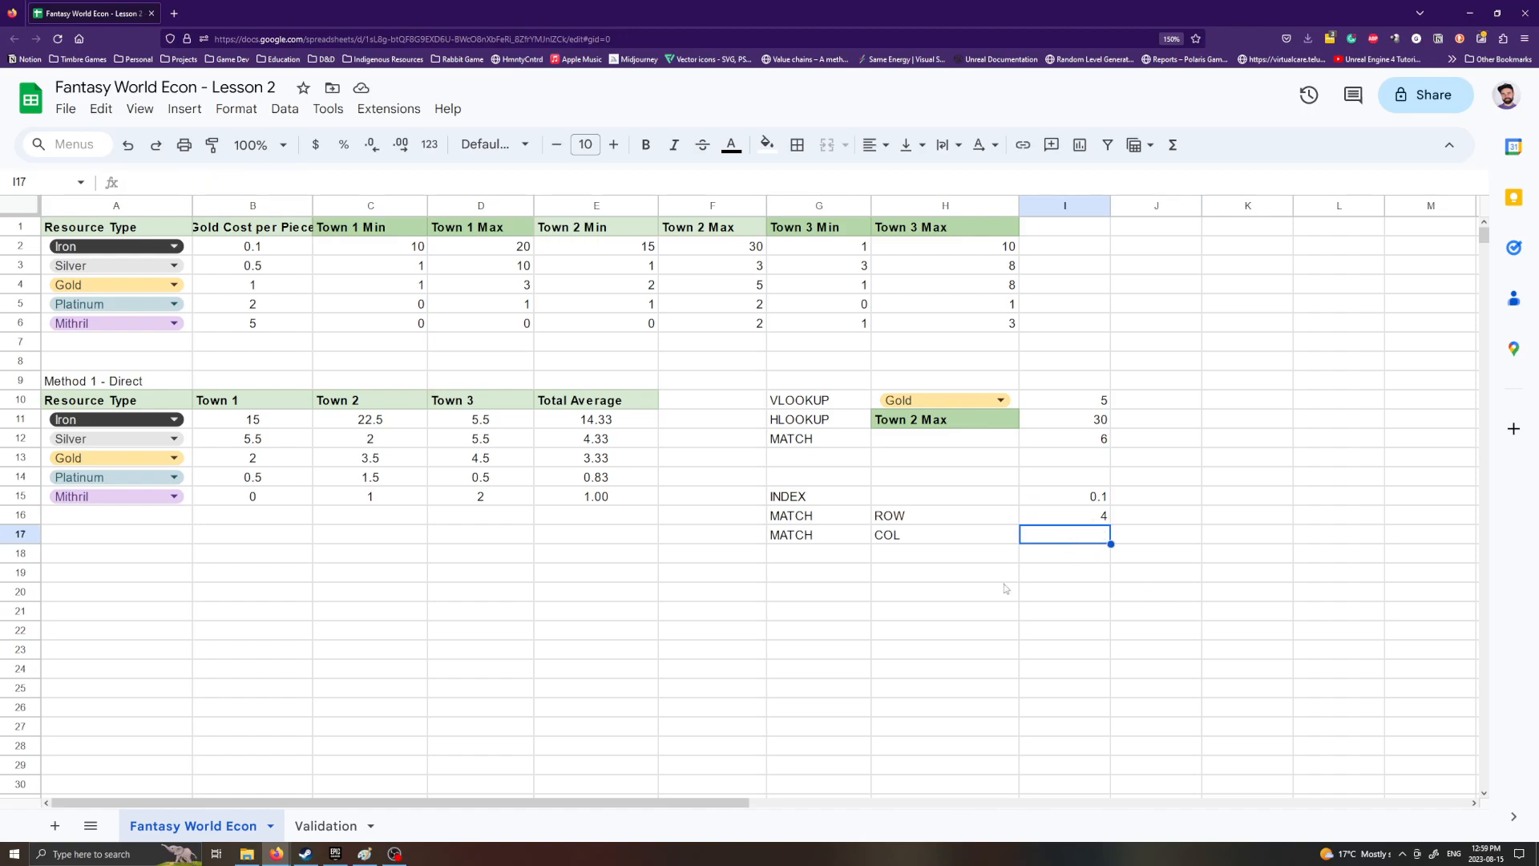
{"action": "type", "text": "=MATCH"}
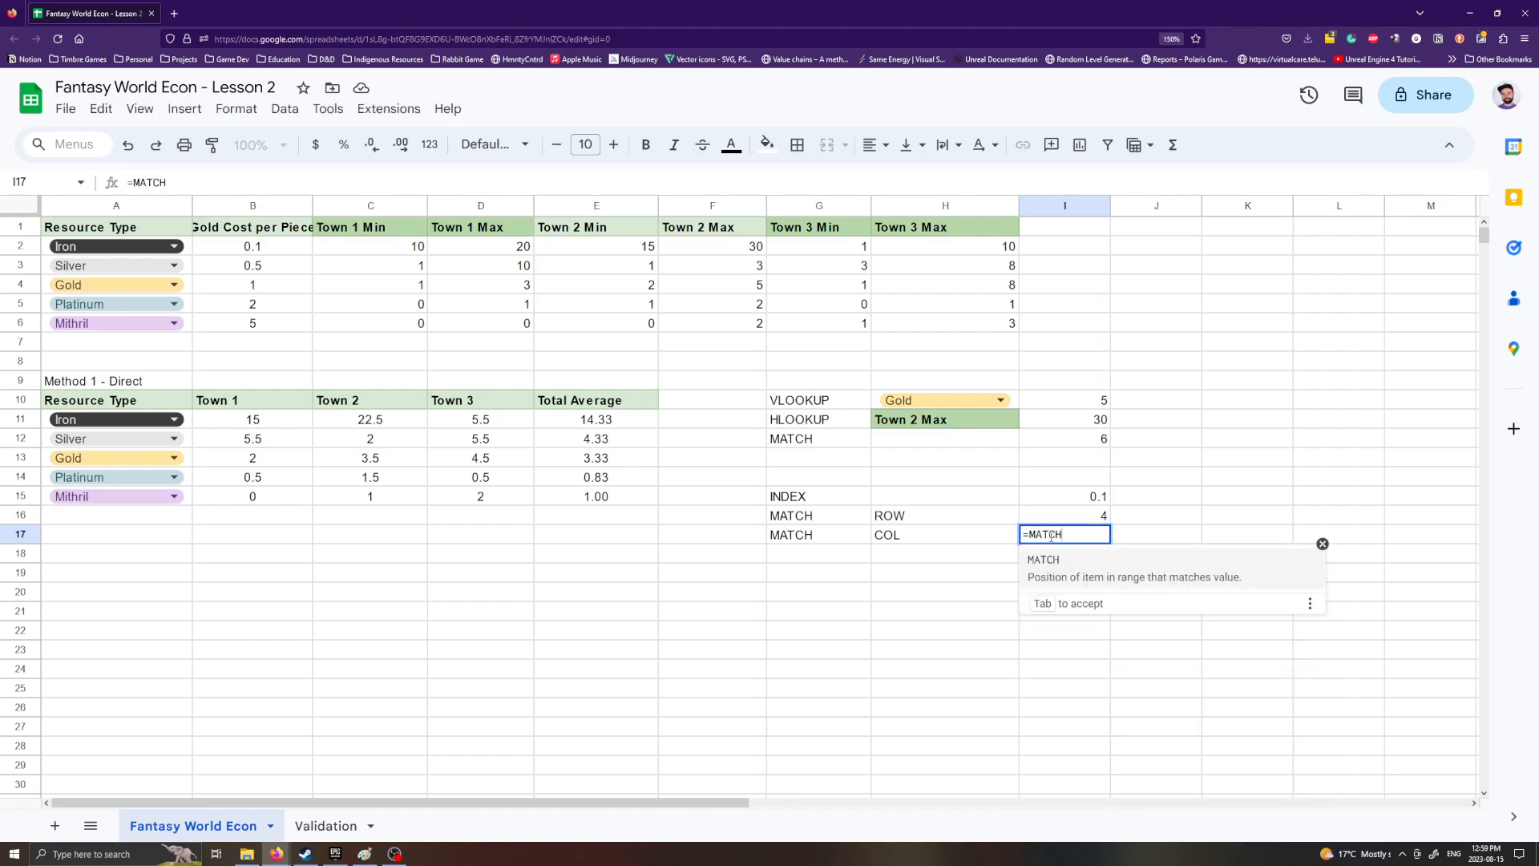
{"action": "type", "text": "9"}
{"action": "key", "text": "BackSpace"}
{"action": "type", "text": "("}
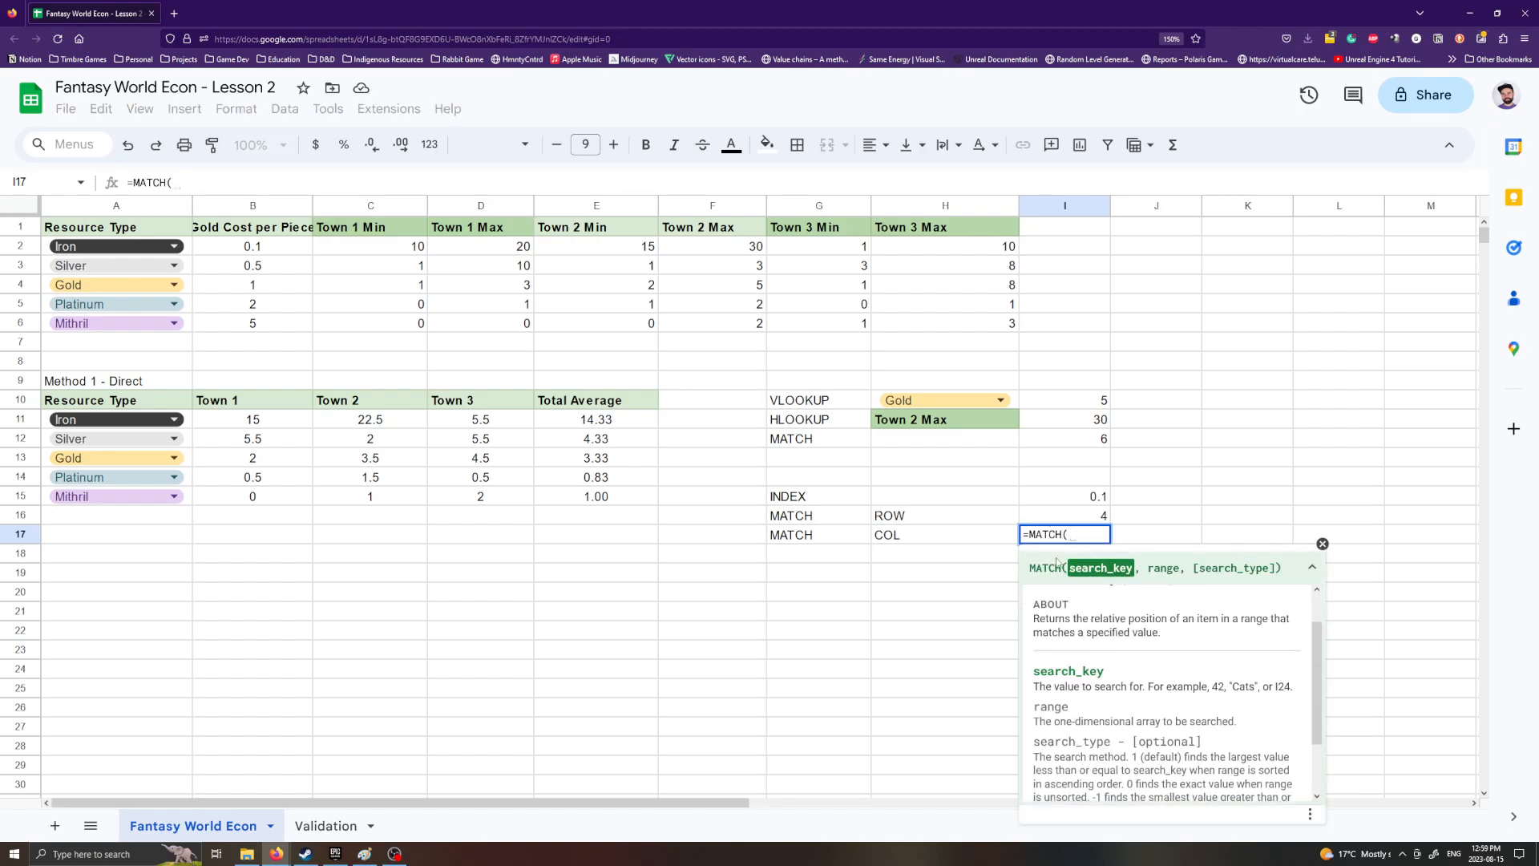
{"action": "left_click", "coordinate": [950, 426]}
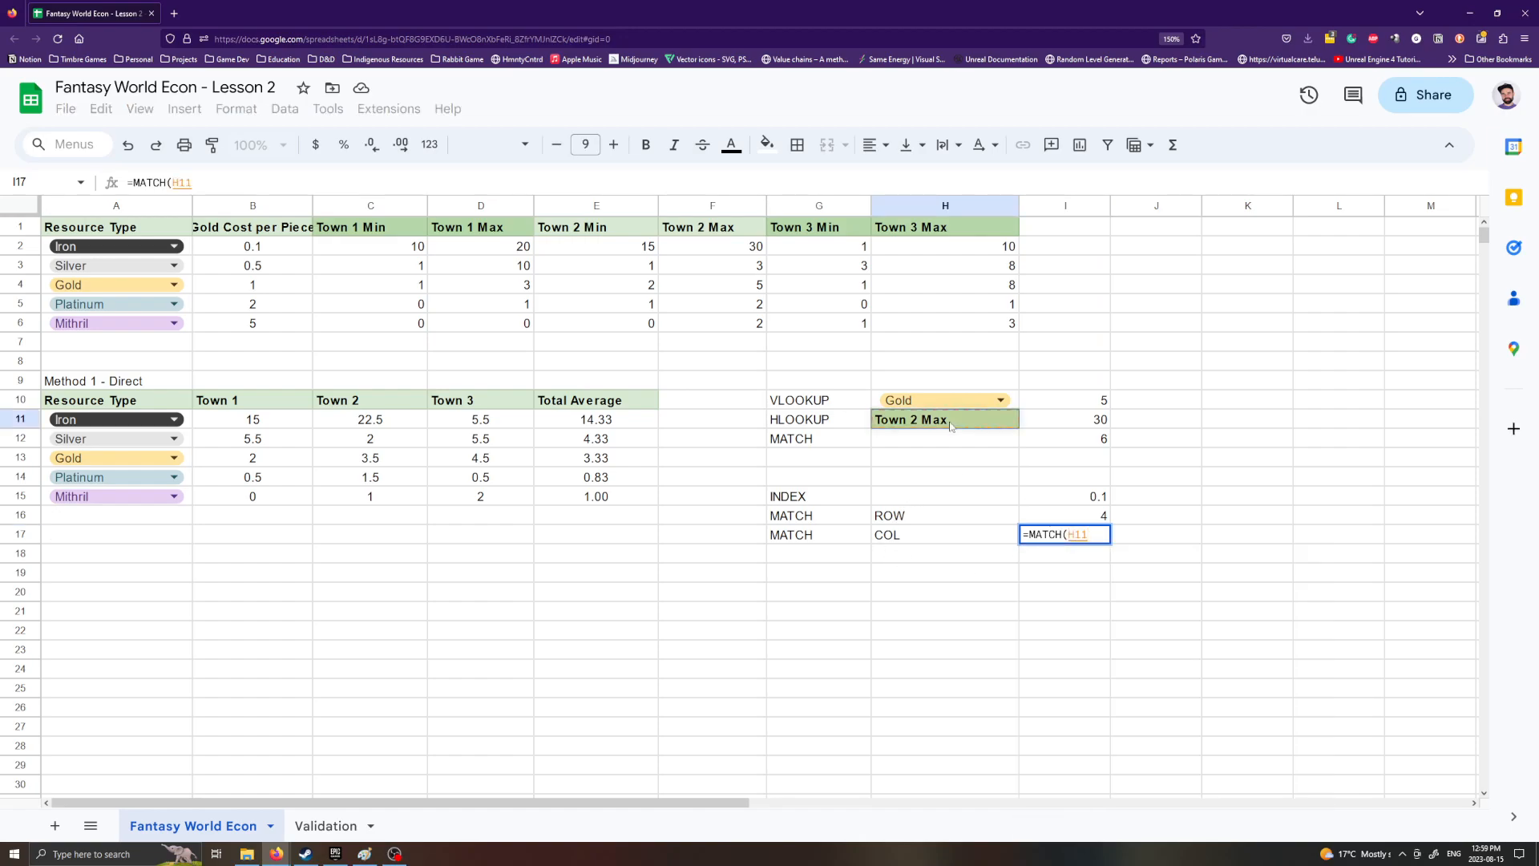
{"action": "key", "text": "F4"}
{"action": "type", "text": ","}
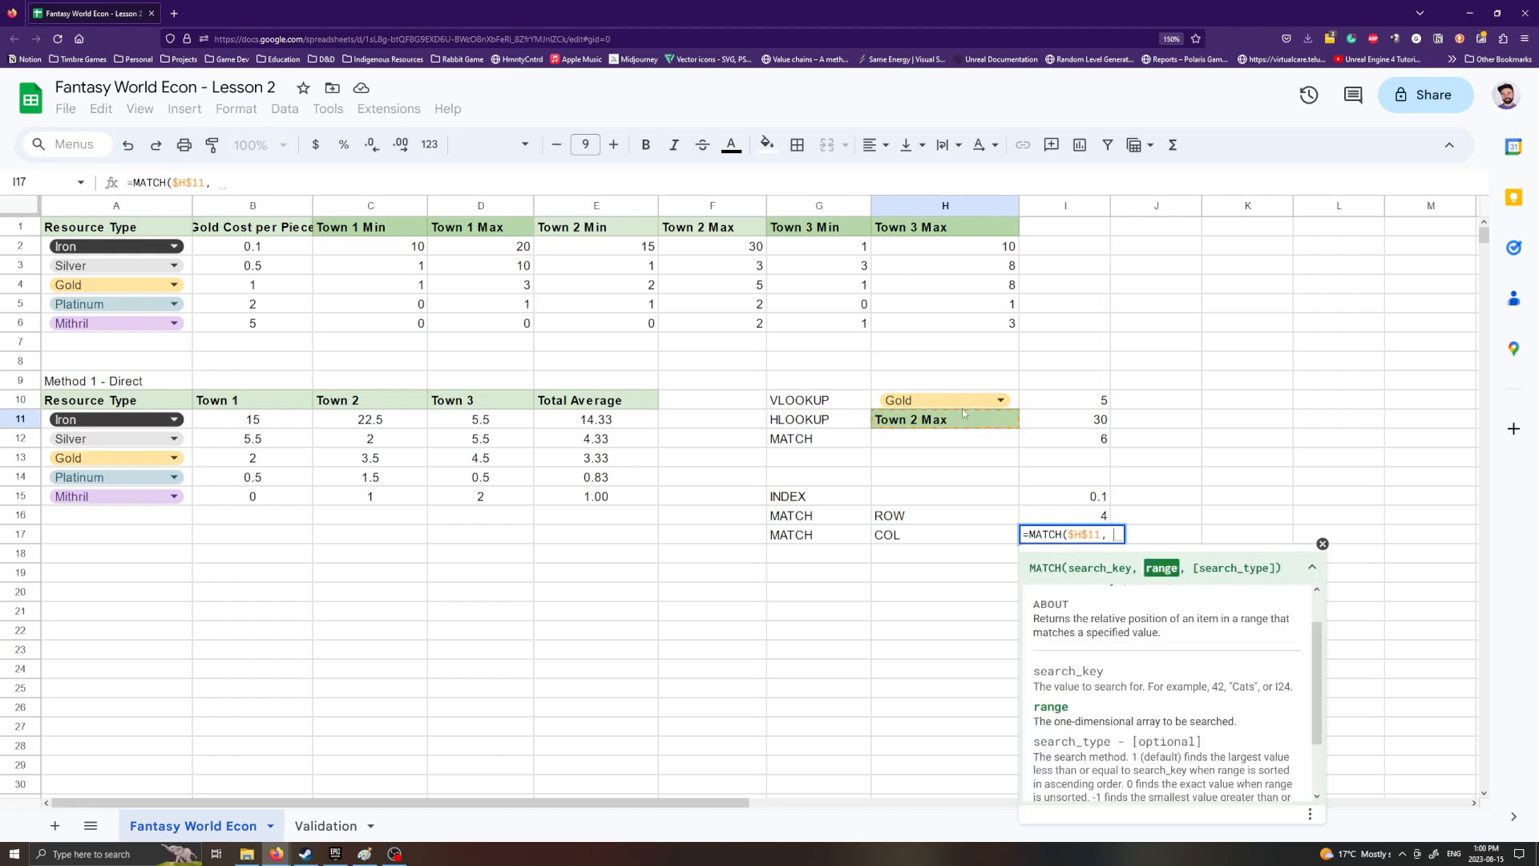
{"action": "left_click_drag", "start_coordinate": [94, 232], "coordinate": [936, 233]}
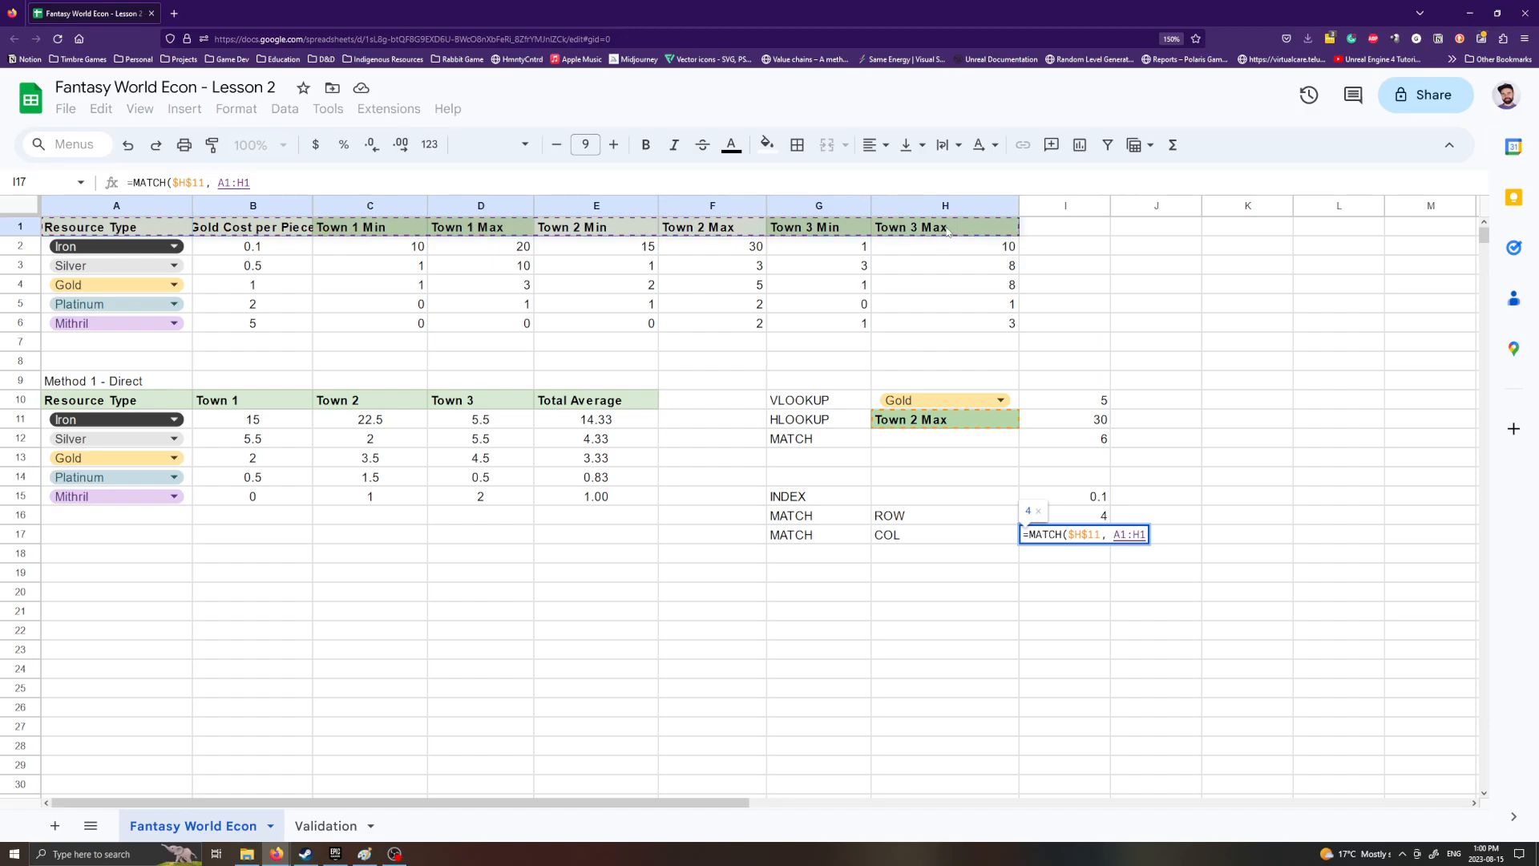
{"action": "key", "text": "F4"}
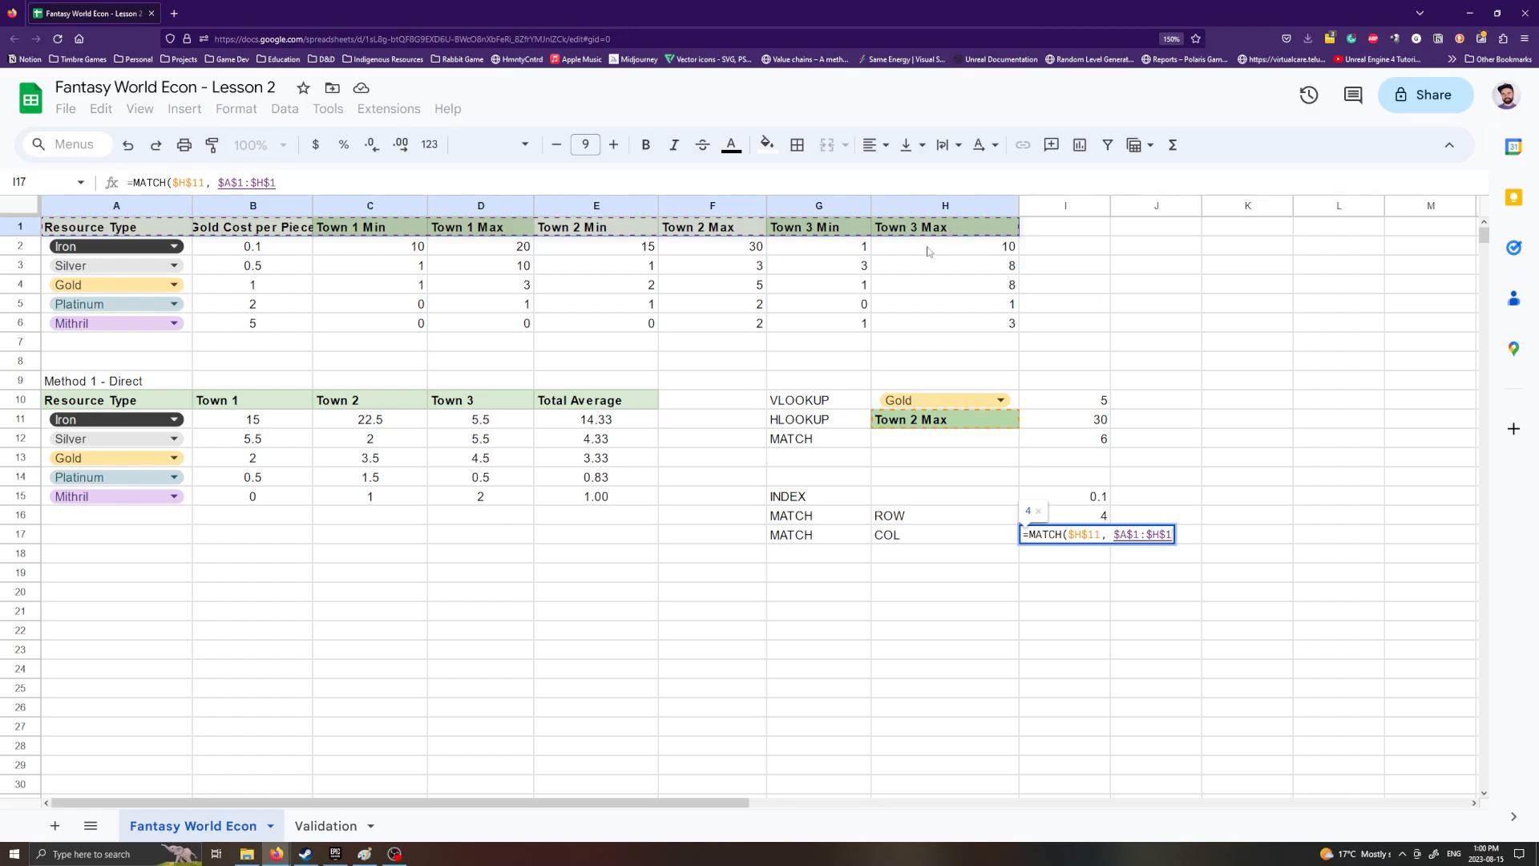
{"action": "type", "text": ", 0)"}
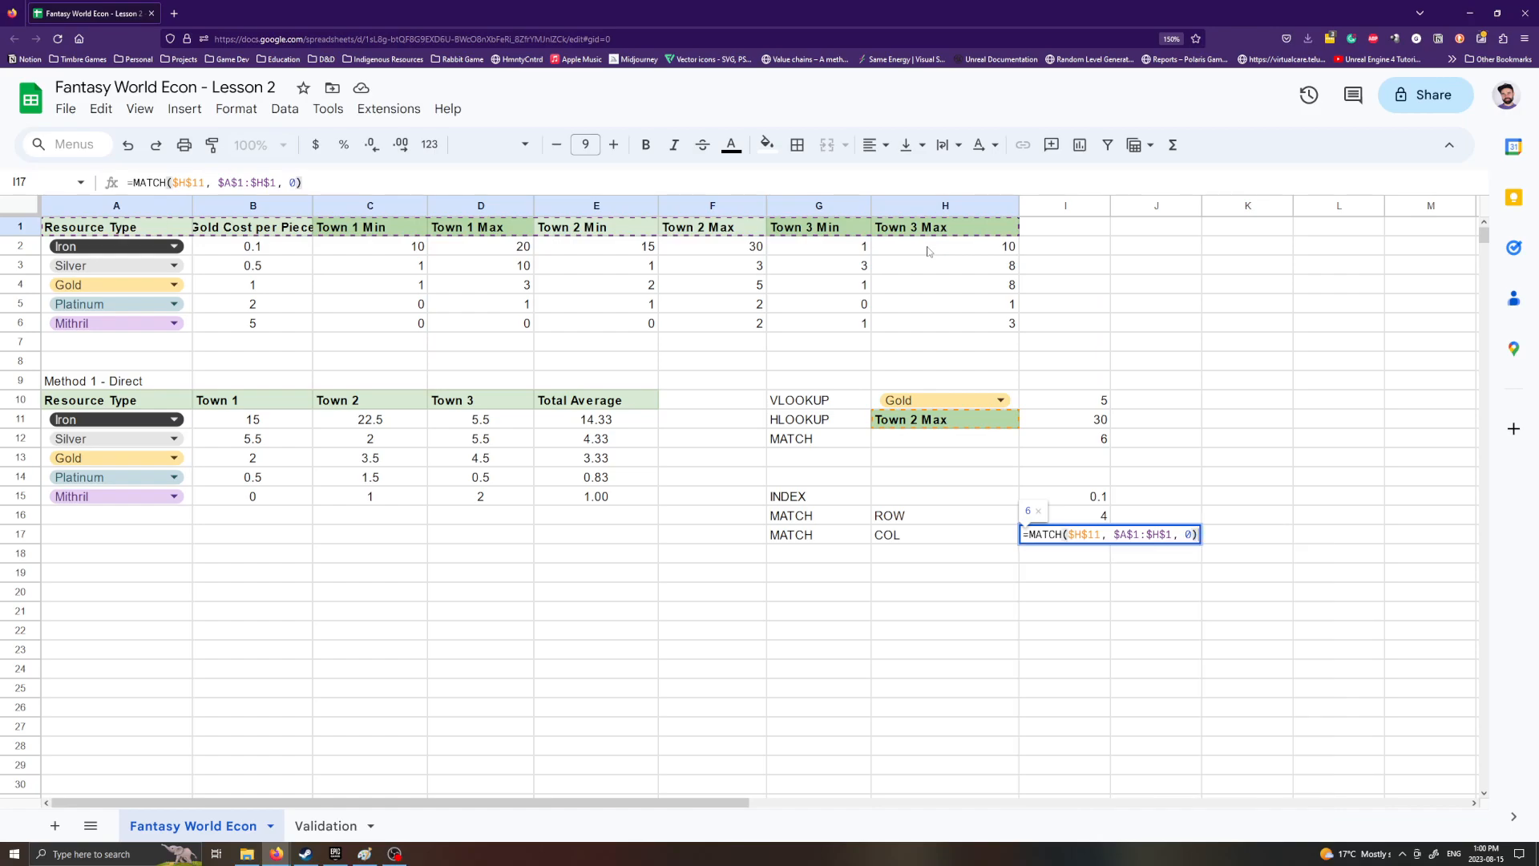
{"action": "key", "text": "Return"}
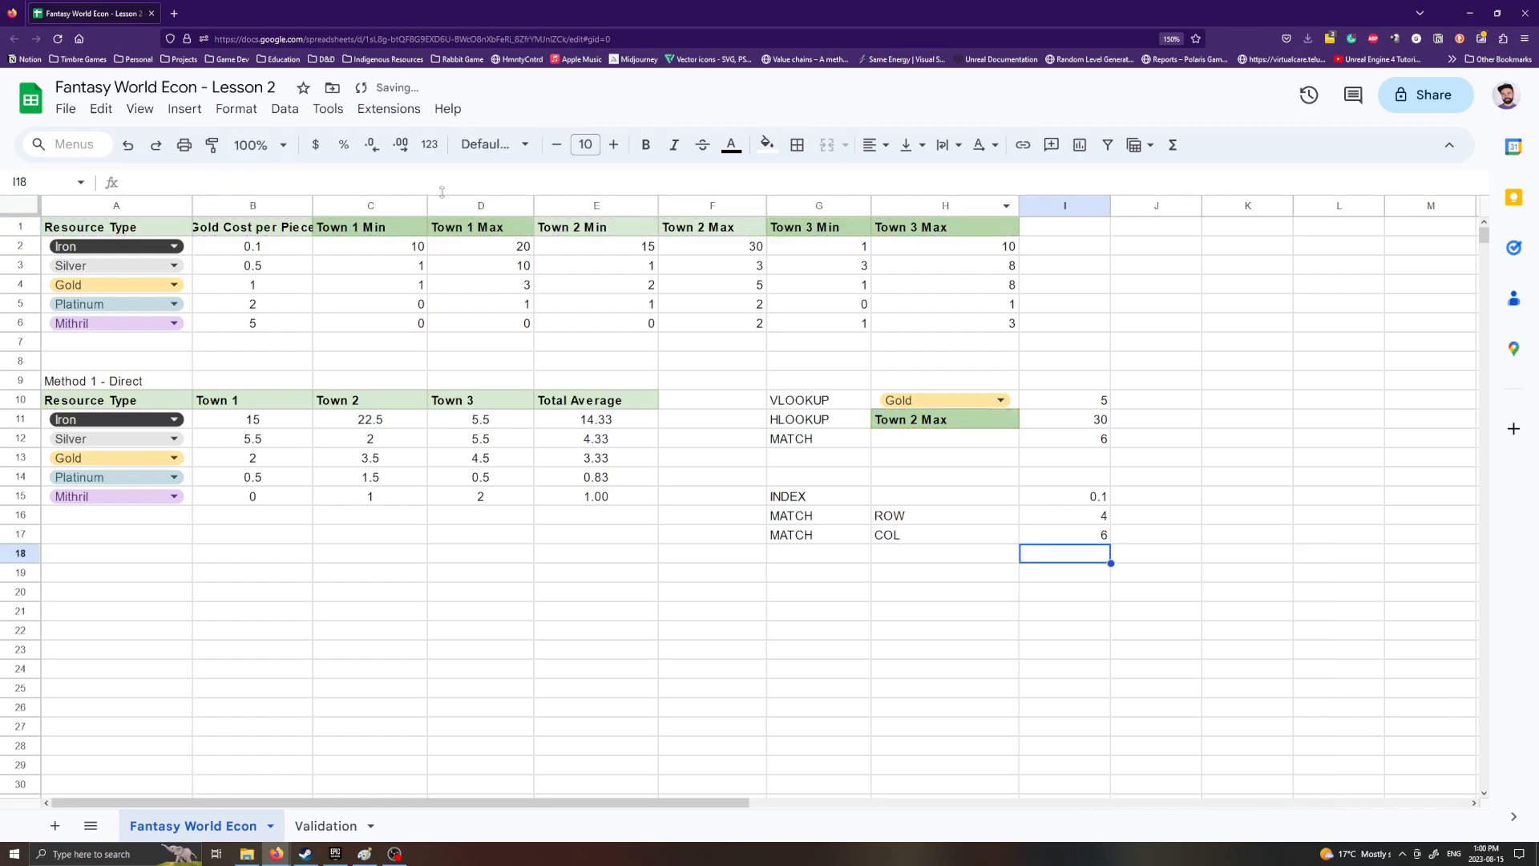
Step: Compare the town header reference in H11 with its source header in F1
{"action": "left_click", "coordinate": [948, 423]}
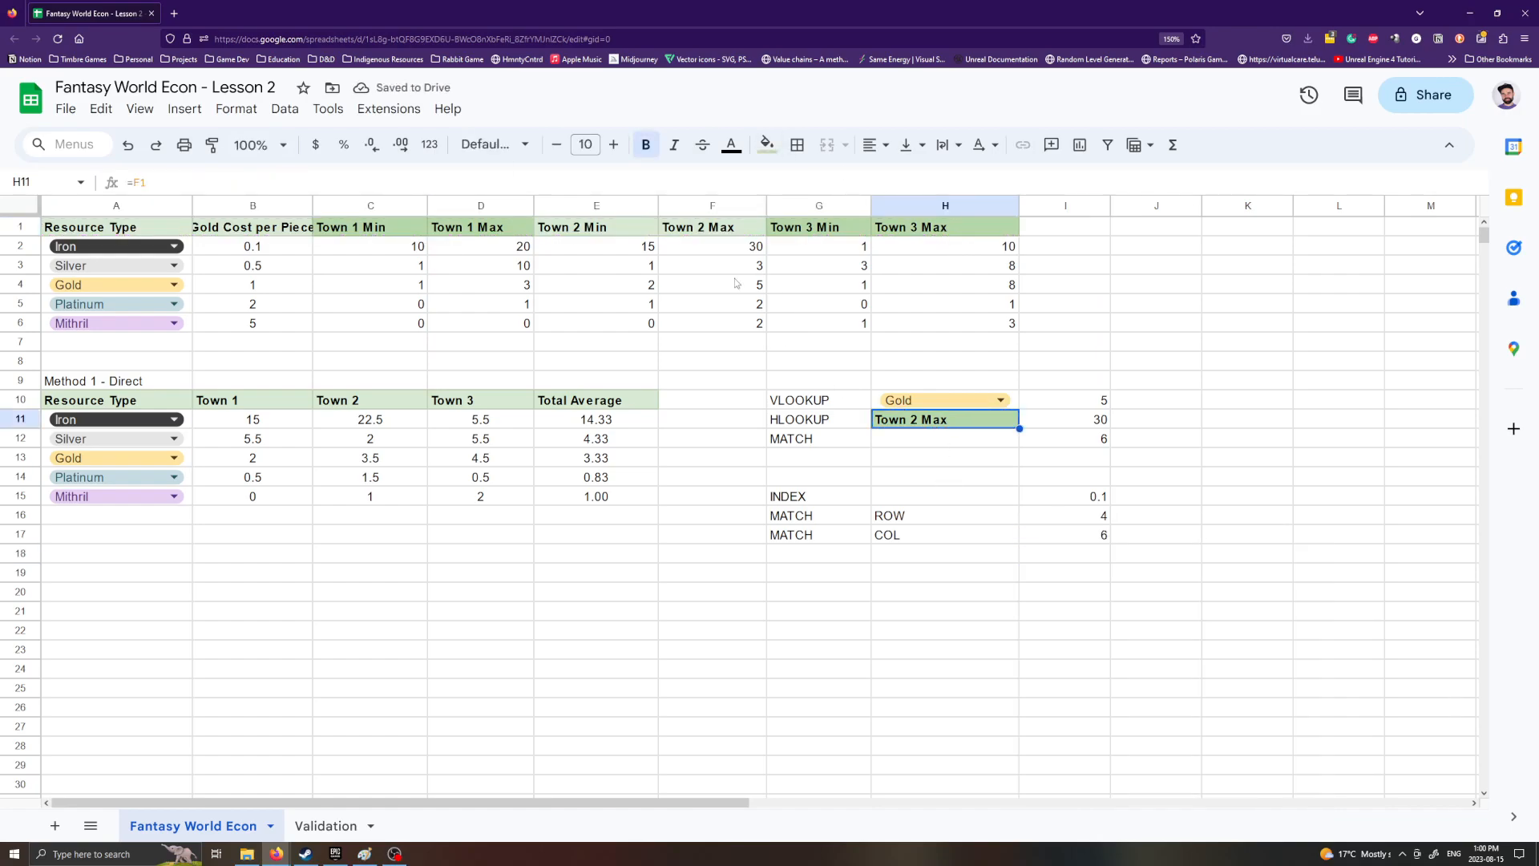
{"action": "left_click", "coordinate": [734, 229]}
{"action": "left_click", "coordinate": [977, 595]}
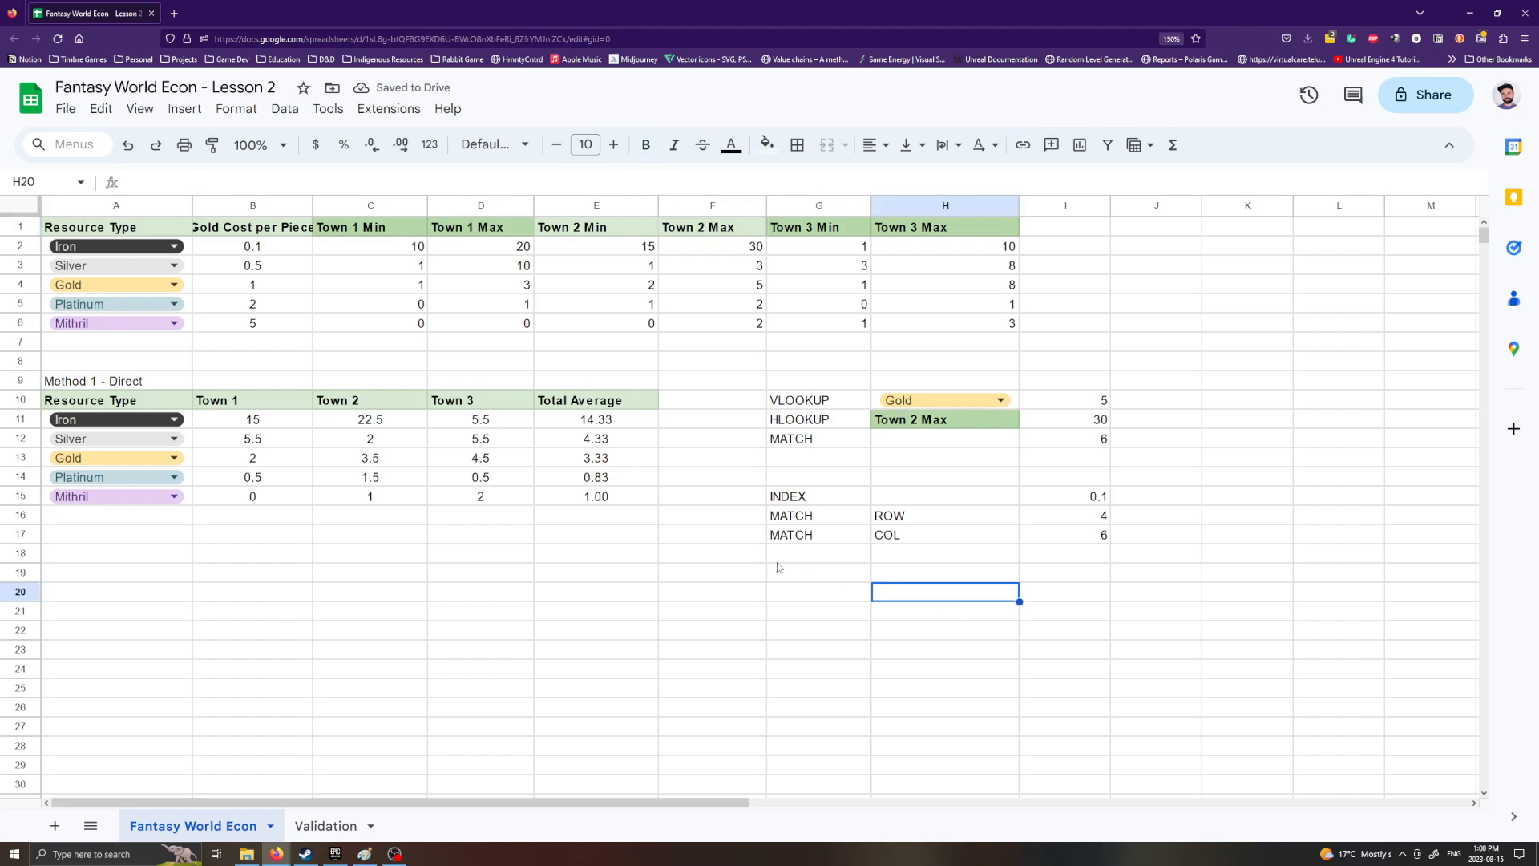
Step: Label cell G18 as INDEX MATCH below the two MATCH labels
{"action": "left_click", "coordinate": [854, 552]}
{"action": "type", "text": "INDEX MATCH"}
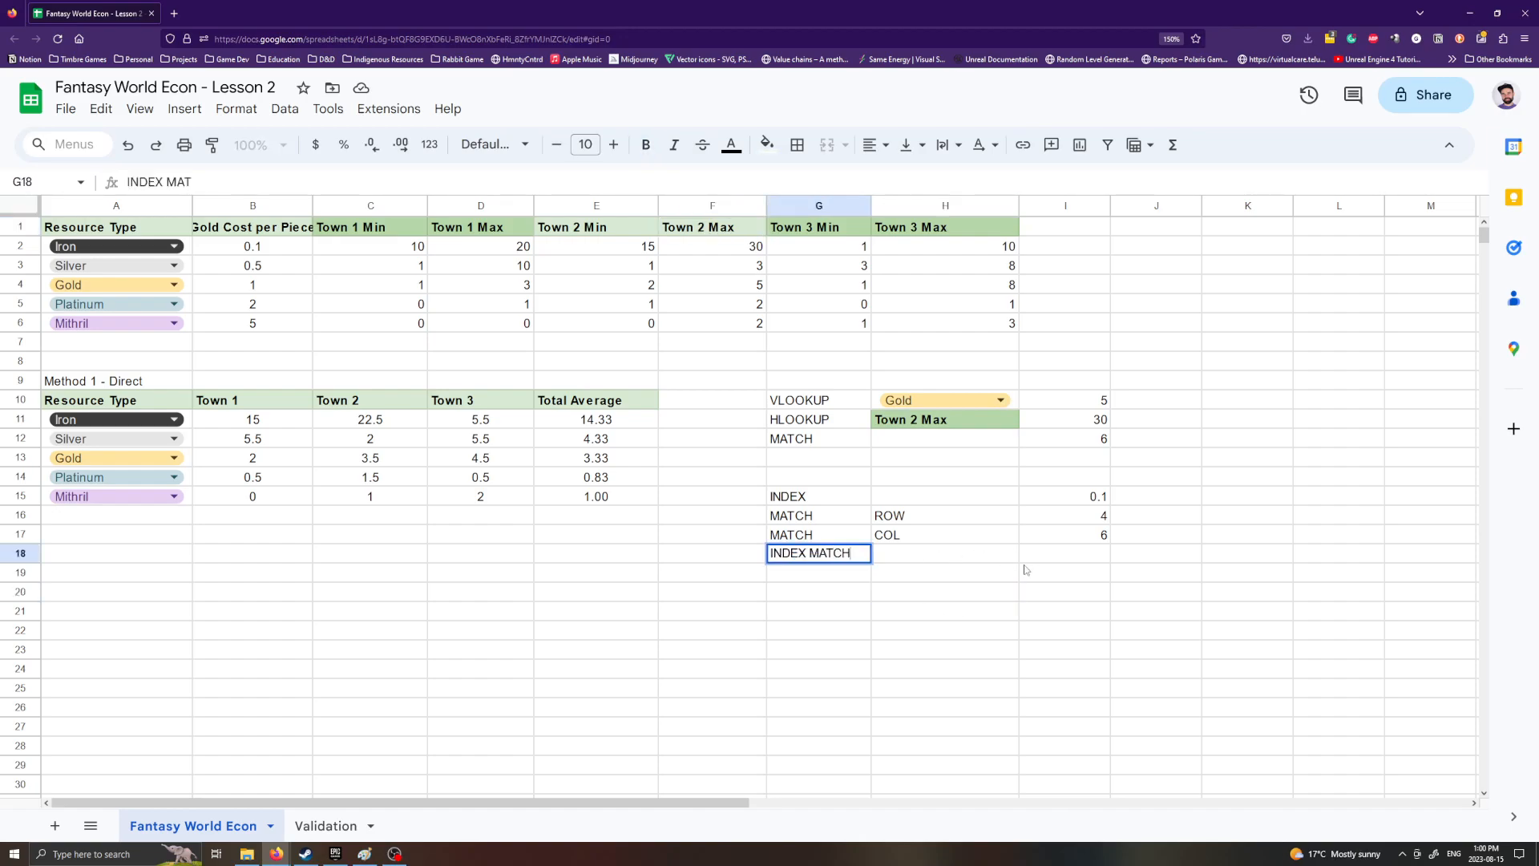
{"action": "left_click", "coordinate": [967, 633]}
Step: Start an INDEX formula in I18 with the absolute range $A$1:$H$6 as its reference
{"action": "left_click", "coordinate": [1085, 554]}
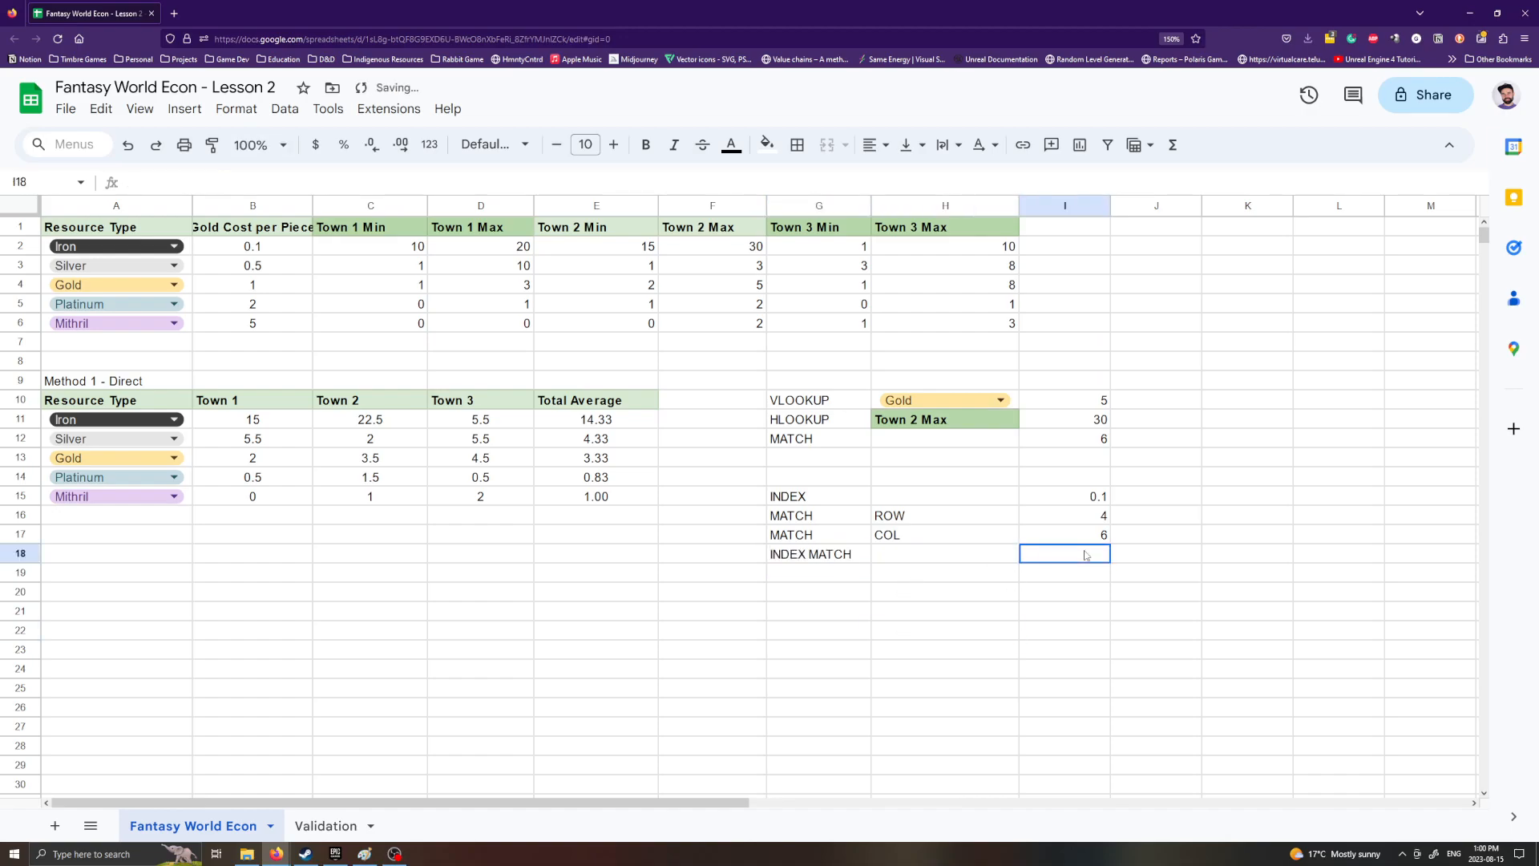
{"action": "type", "text": "="}
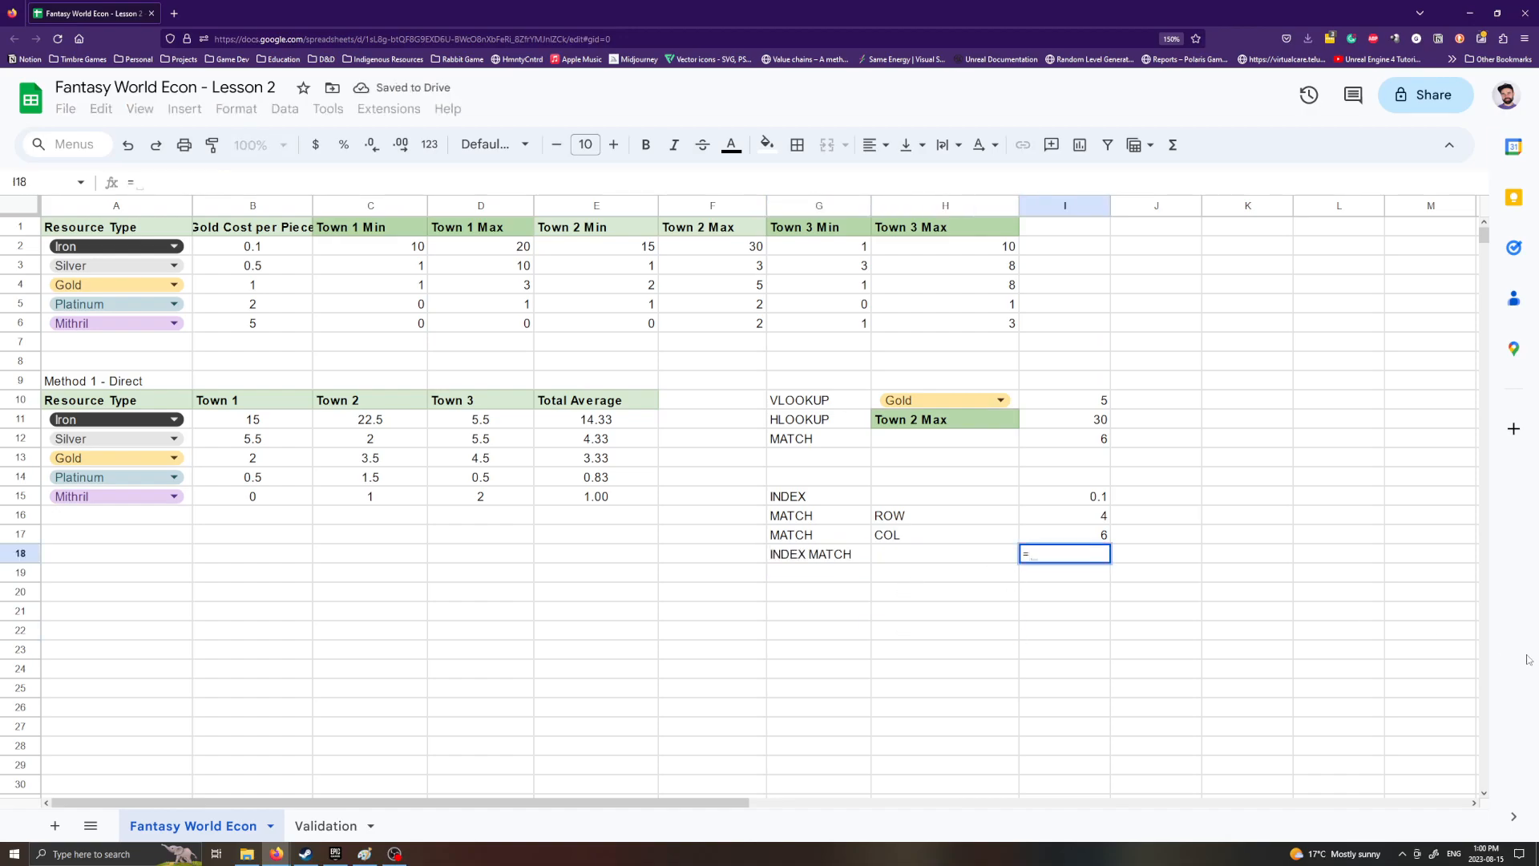
{"action": "type", "text": "INDEX"}
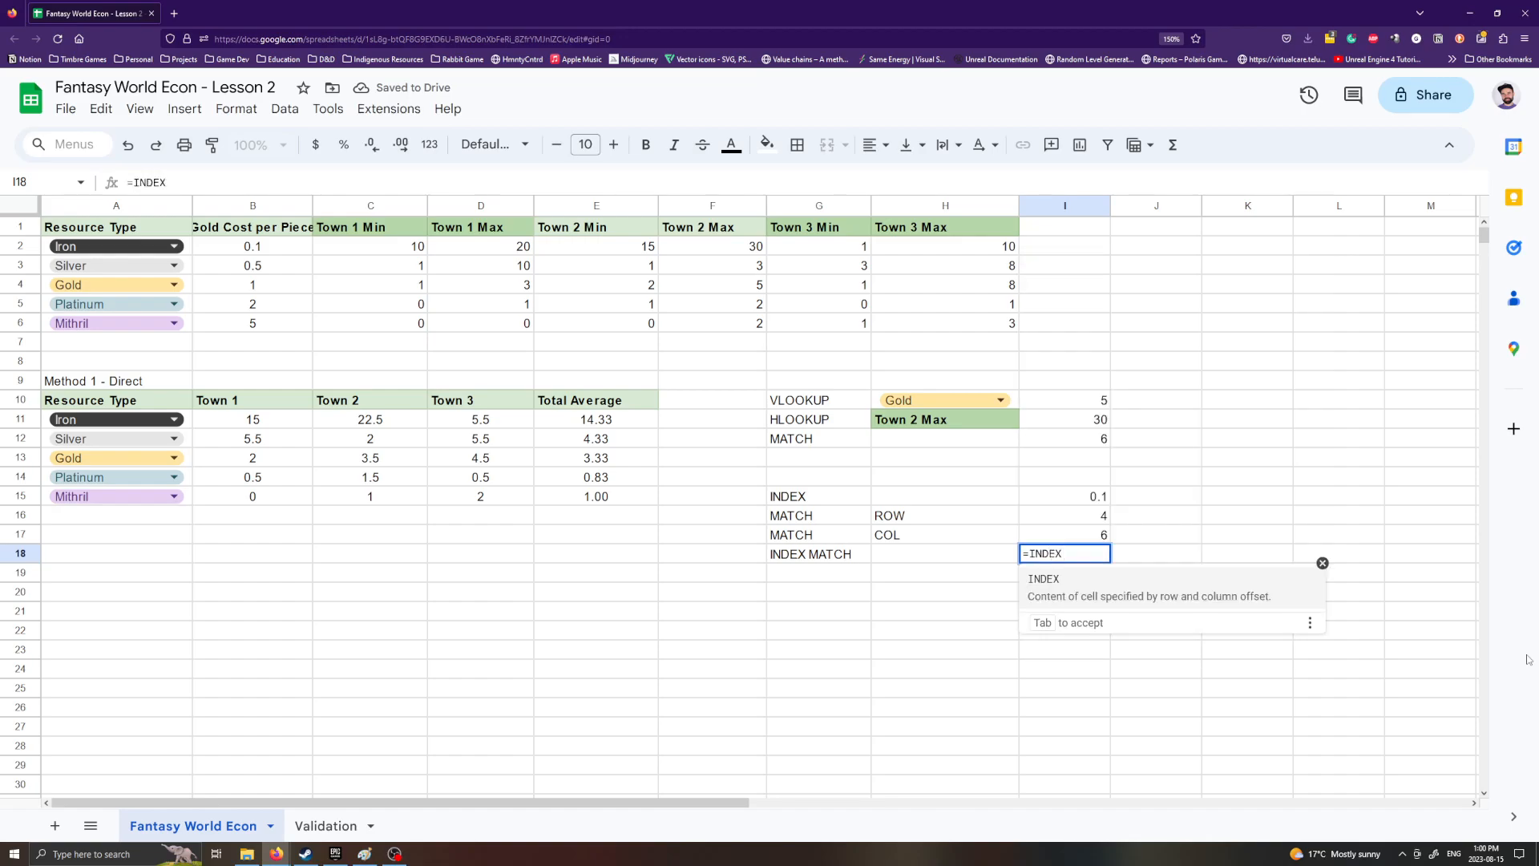
{"action": "left_click", "coordinate": [1194, 599]}
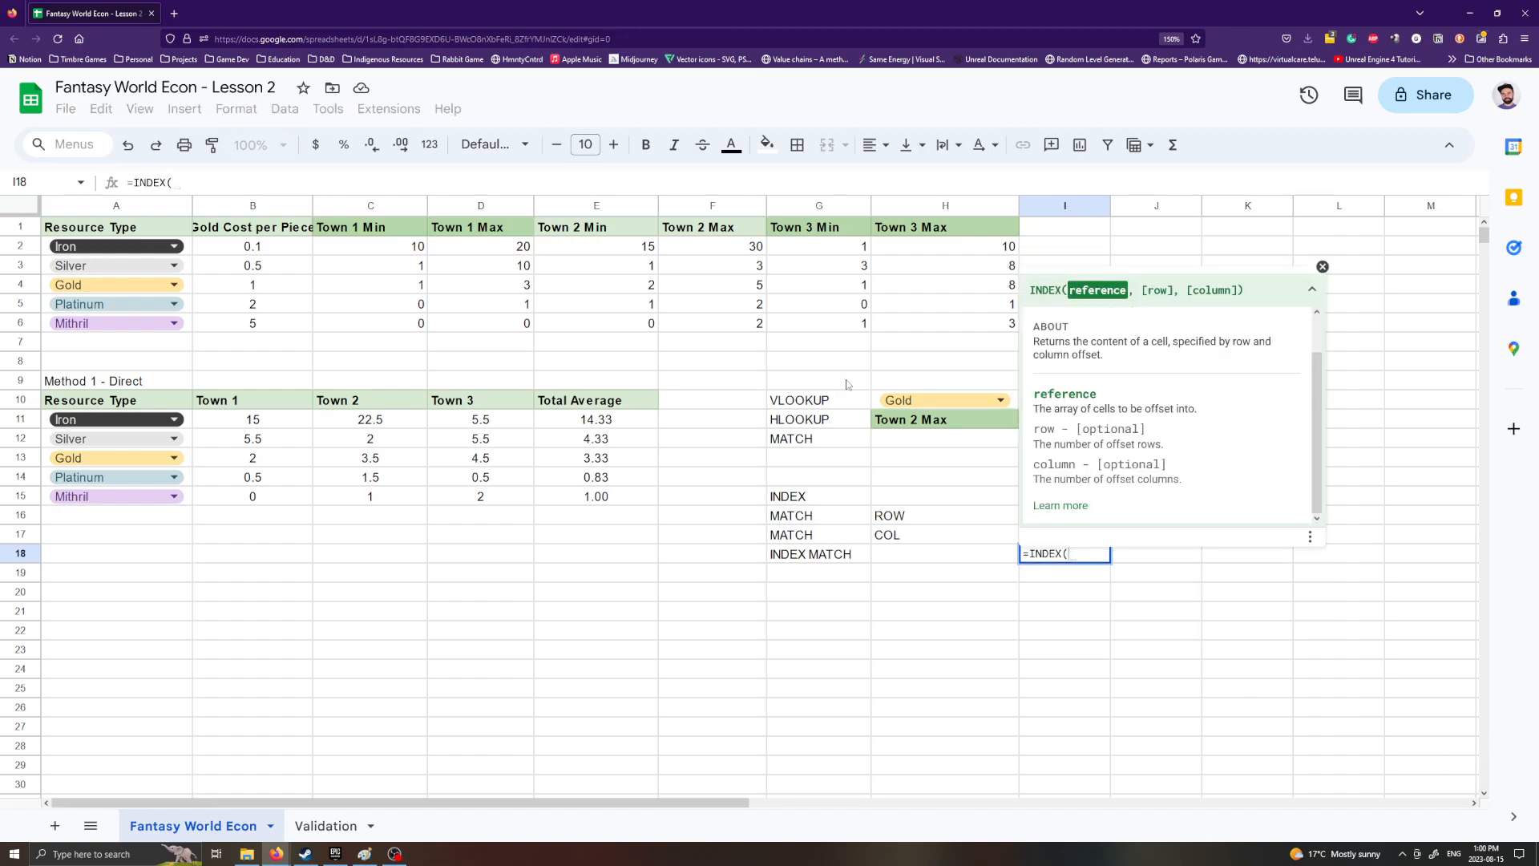
{"action": "left_click", "coordinate": [1322, 266]}
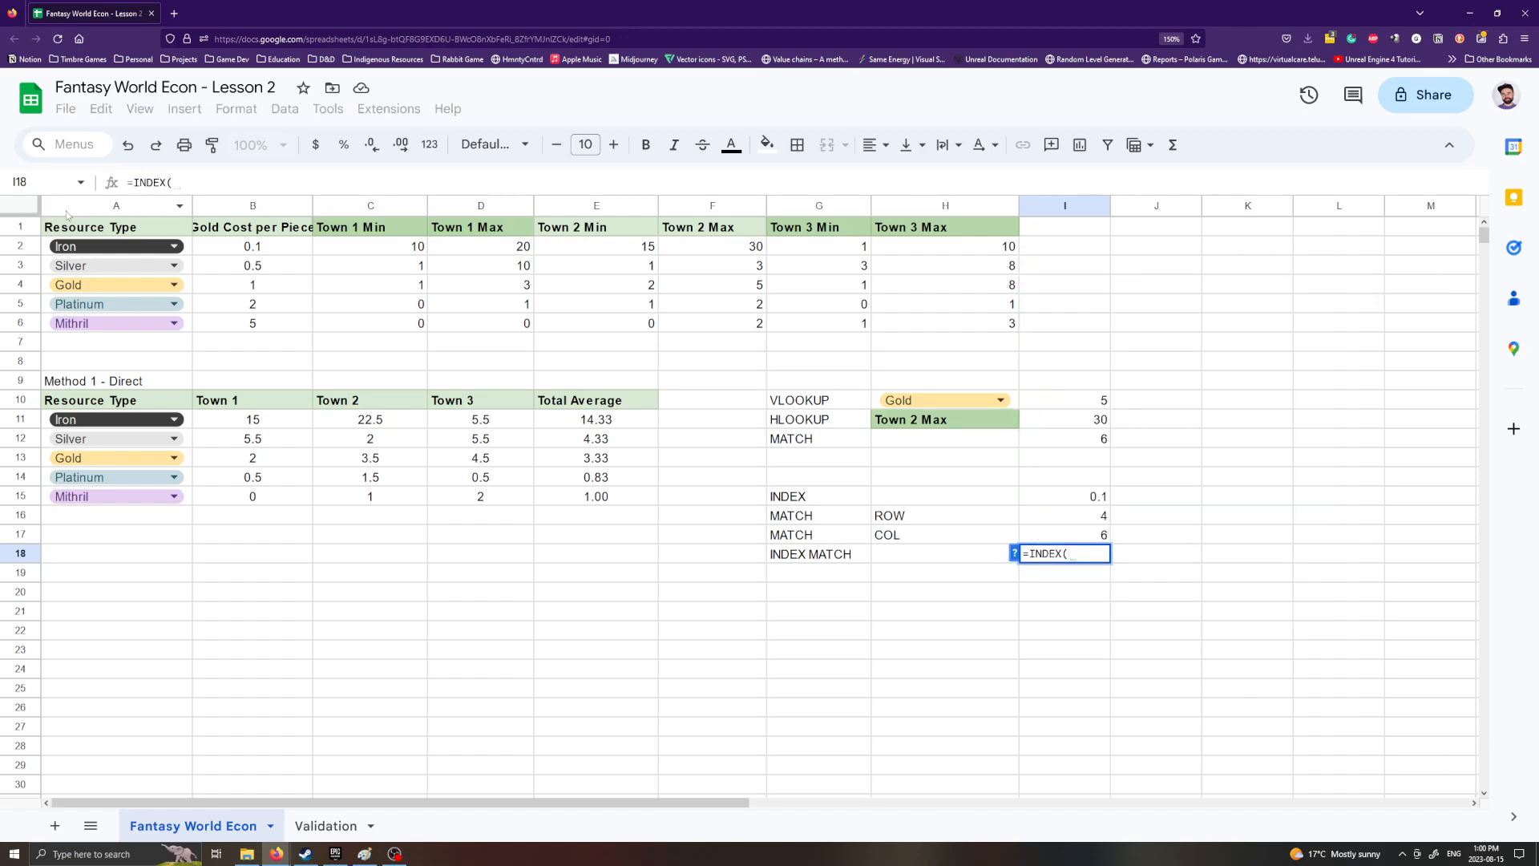
{"action": "left_click", "coordinate": [186, 234]}
{"action": "left_click_drag", "start_coordinate": [185, 235], "coordinate": [961, 323]}
{"action": "key", "text": "F4"}
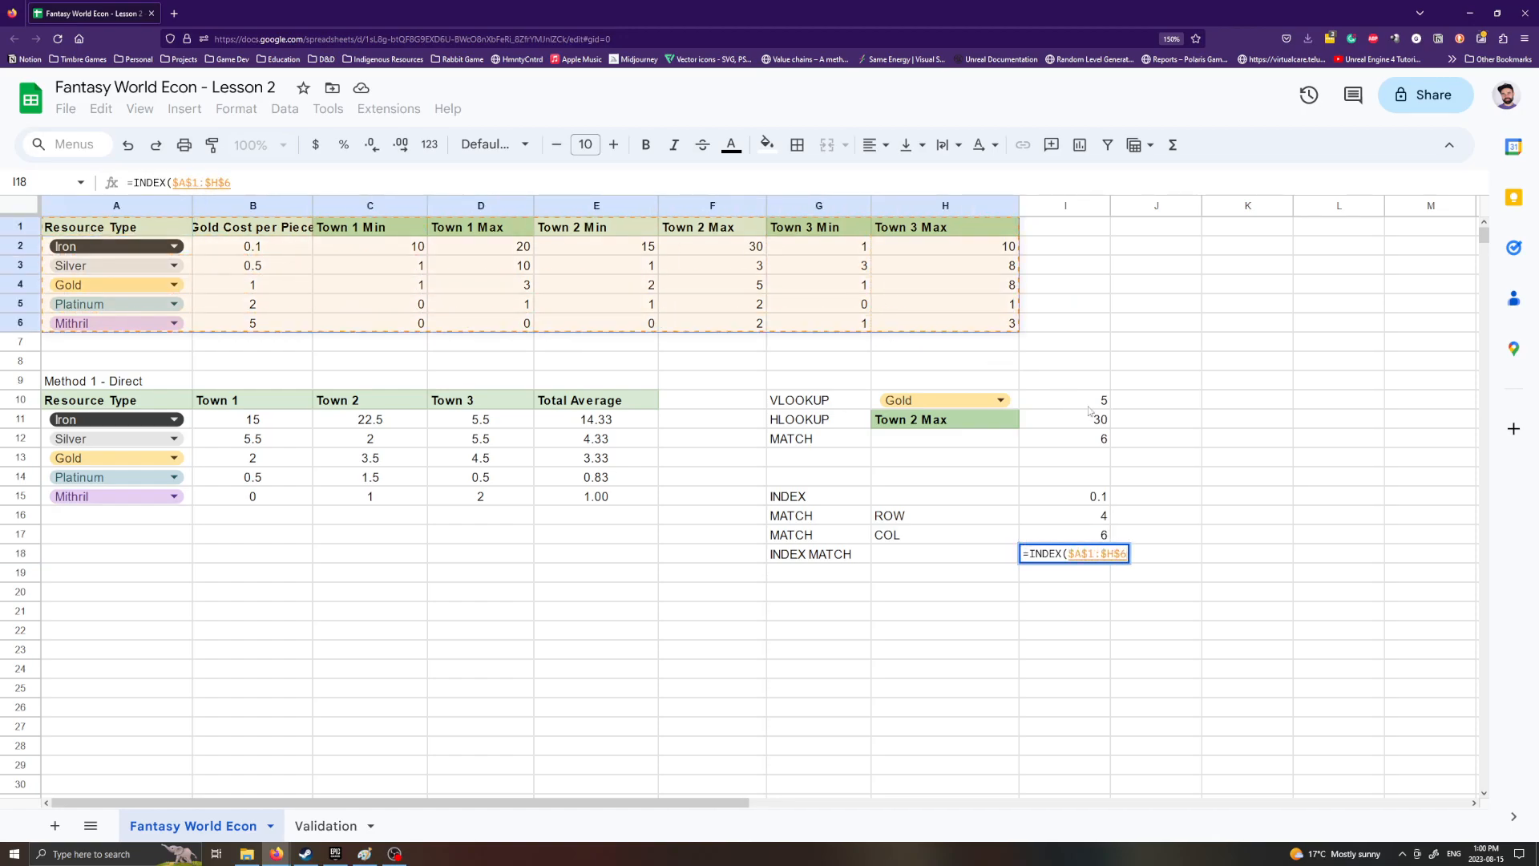
{"action": "type", "text": ","}
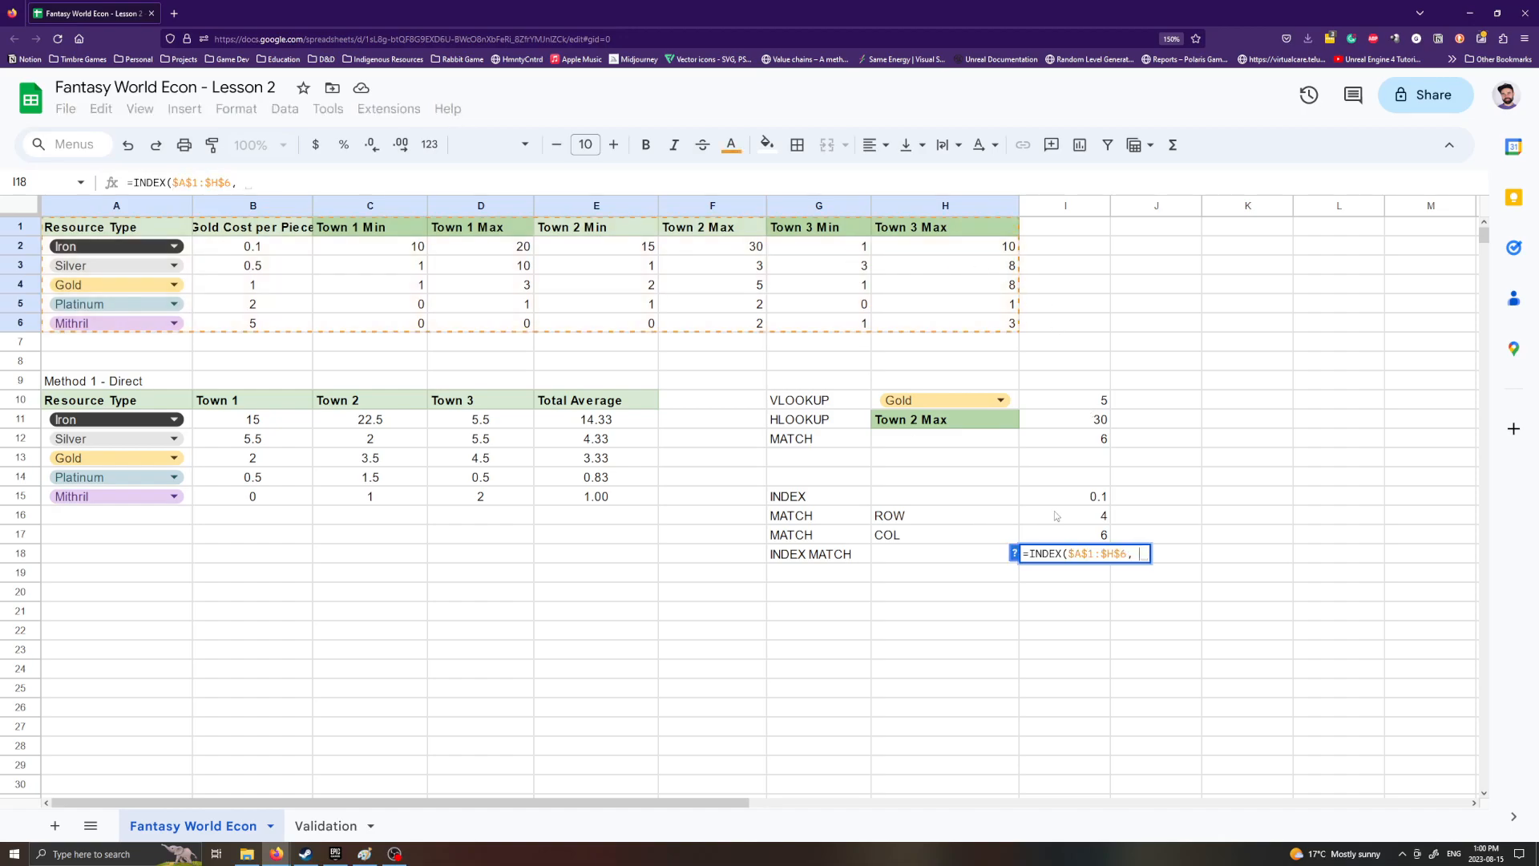
Step: Complete the I18 INDEX formula with $I$16 as the row and $I$17 as the column
{"action": "left_click", "coordinate": [1088, 519]}
{"action": "key", "text": "F4"}
{"action": "type", "text": ","}
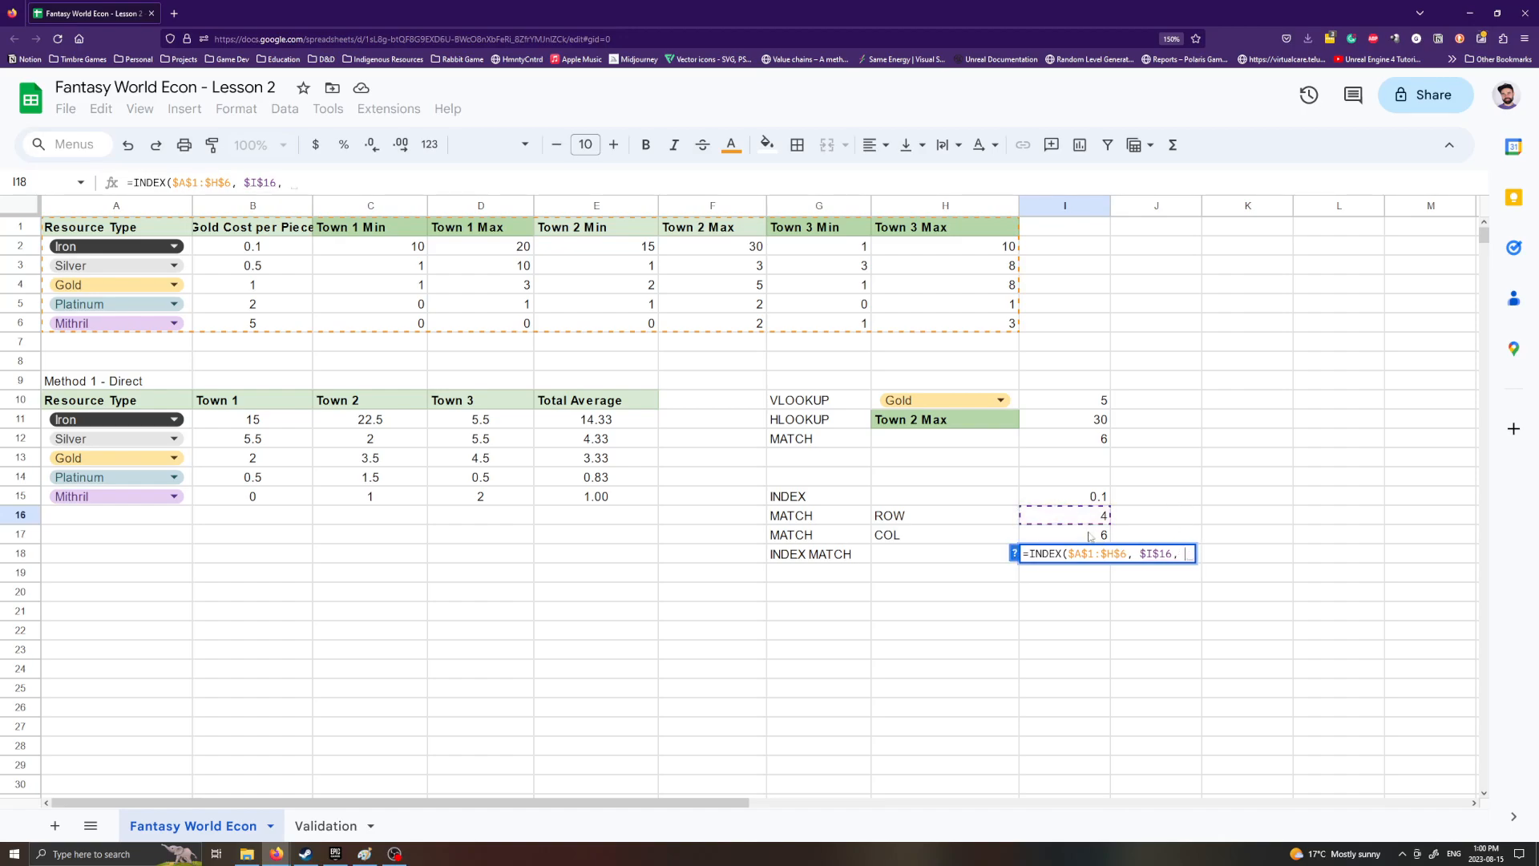
{"action": "left_click", "coordinate": [1090, 536]}
{"action": "key", "text": "F4"}
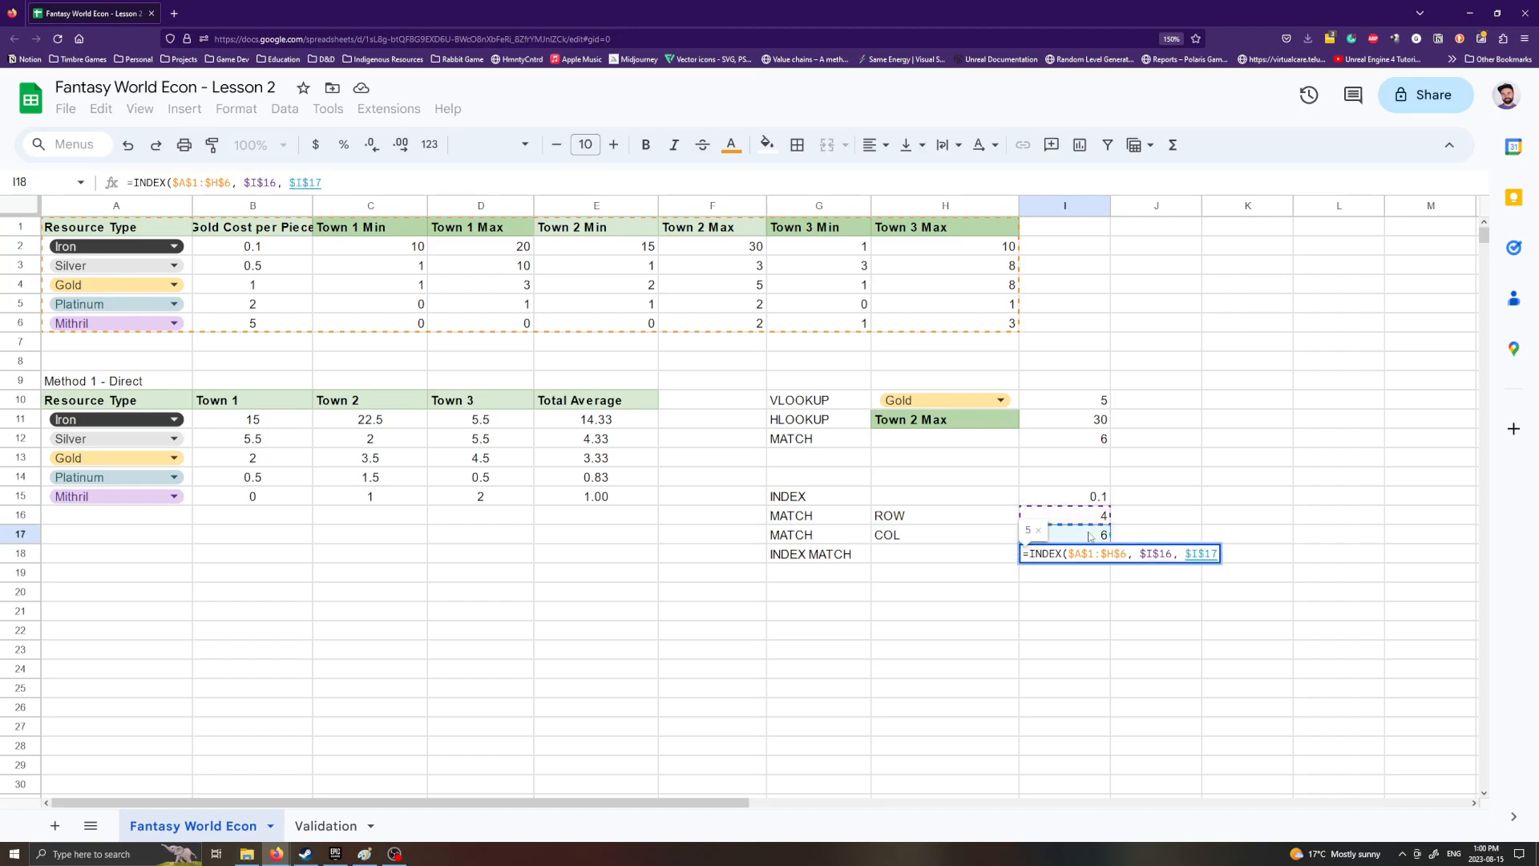
{"action": "type", "text": ")"}
{"action": "key", "text": "Return"}
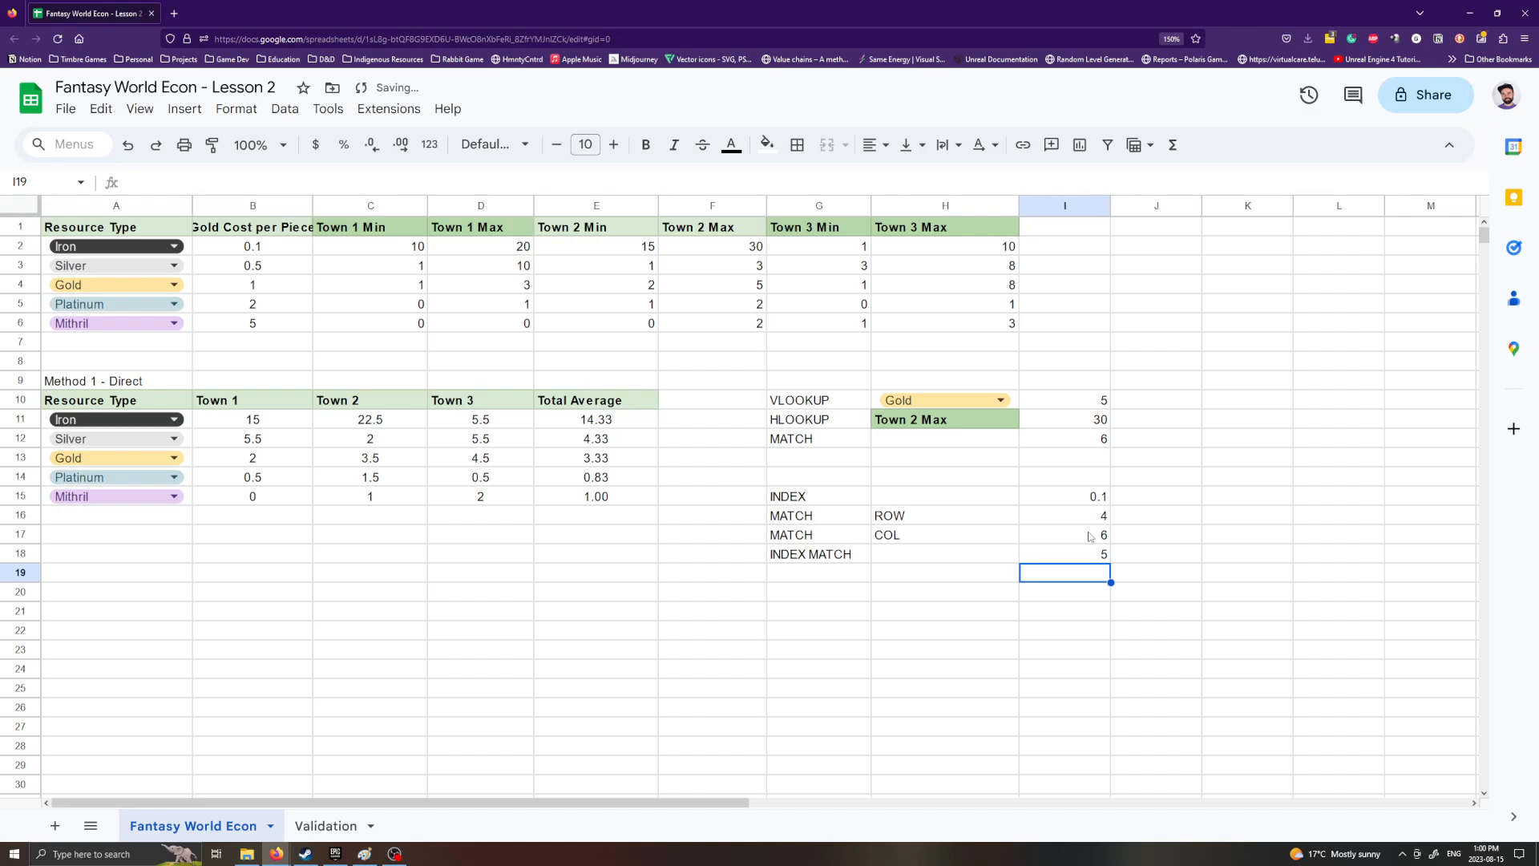
Step: Compare the INDEX MATCH formula in I18 with the Town 2 Max header and the Gold value in F4
{"action": "left_click", "coordinate": [1056, 560]}
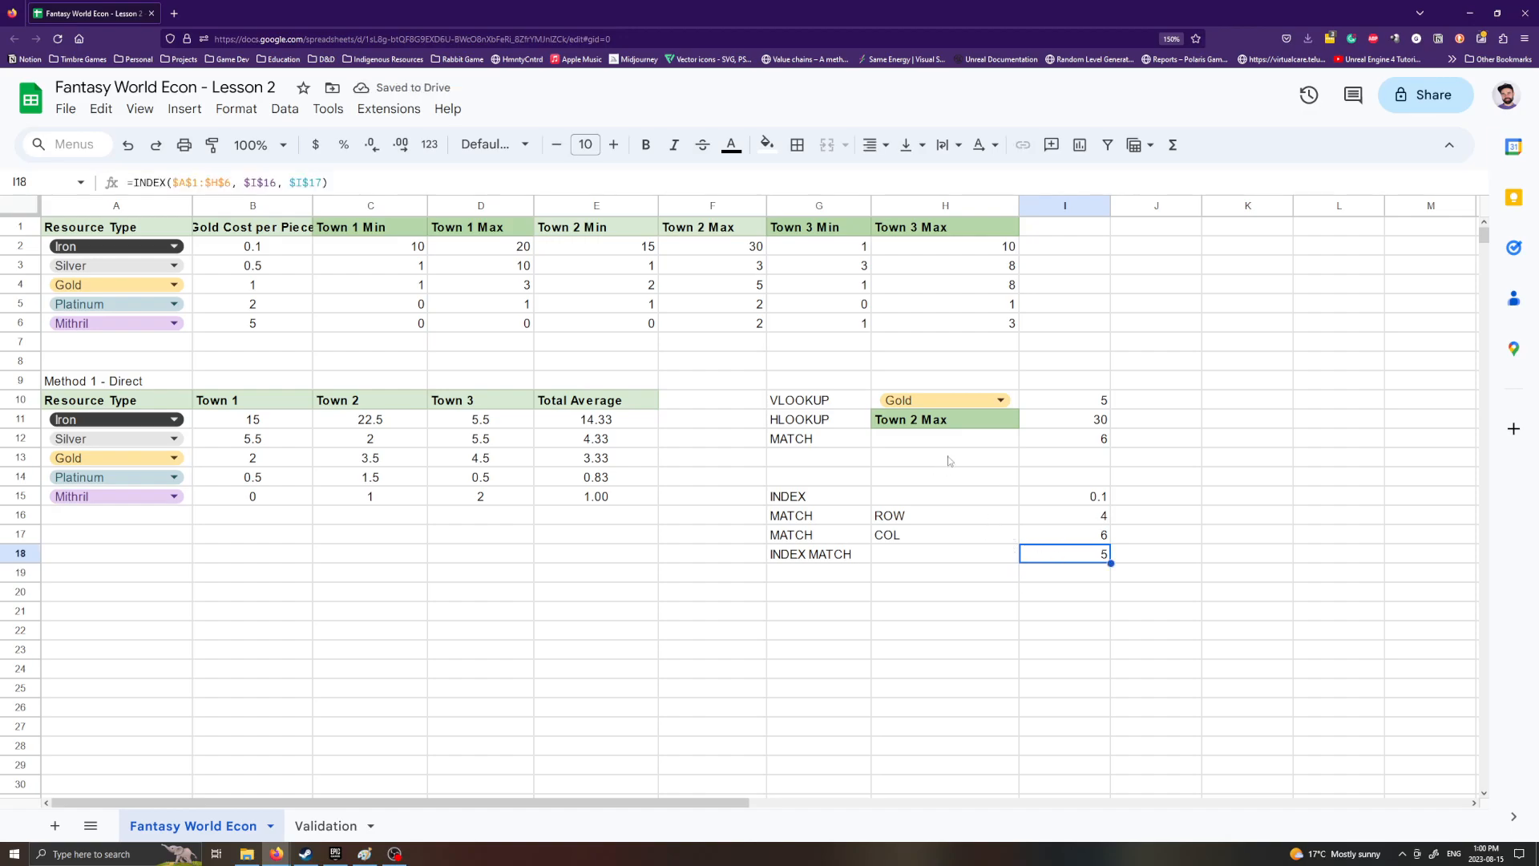
{"action": "left_click", "coordinate": [698, 230]}
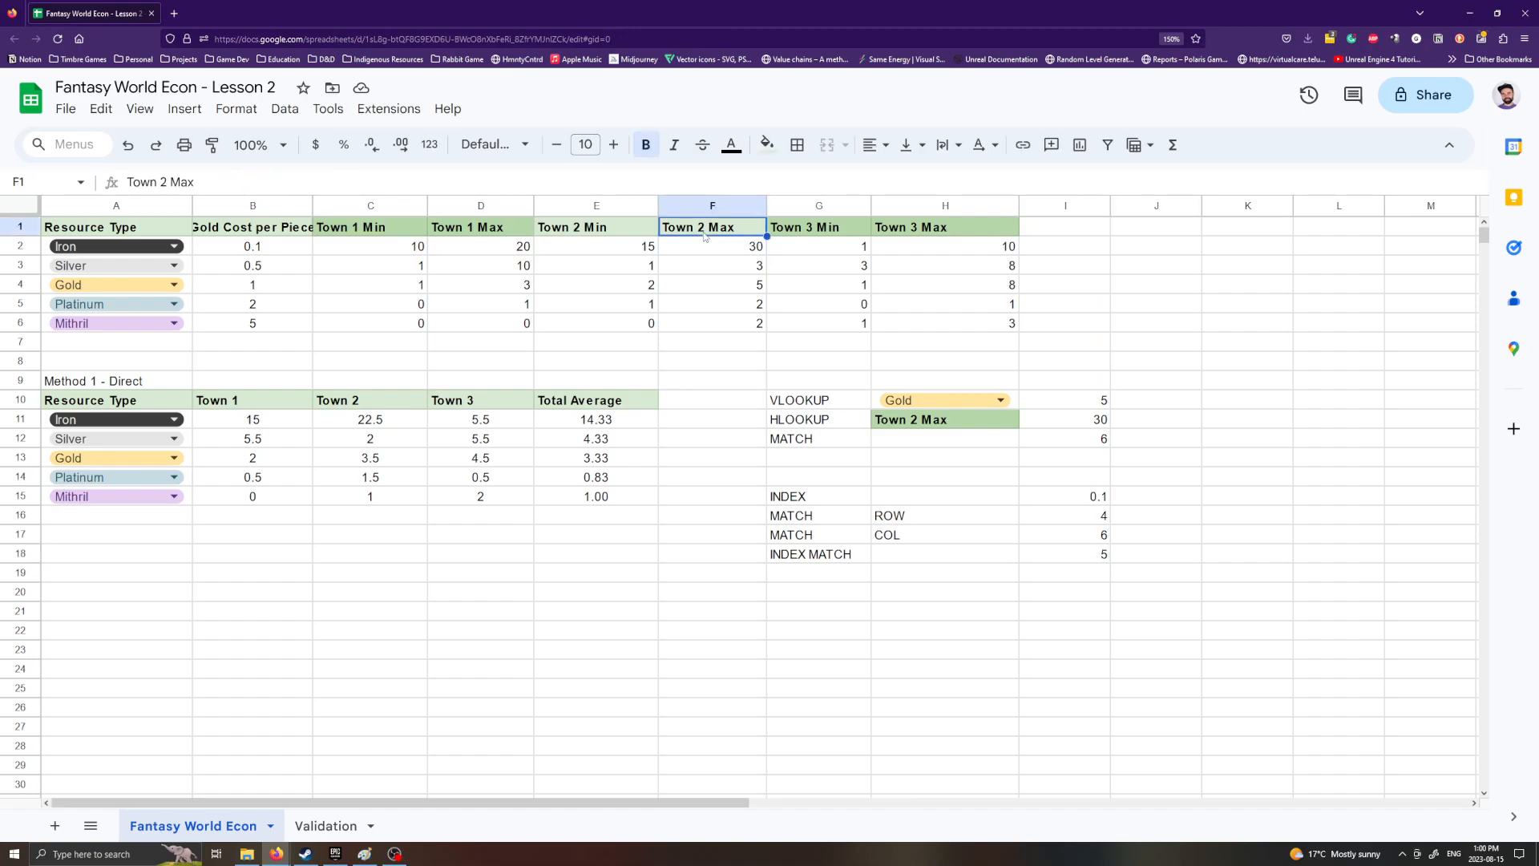
{"action": "left_click", "coordinate": [744, 287]}
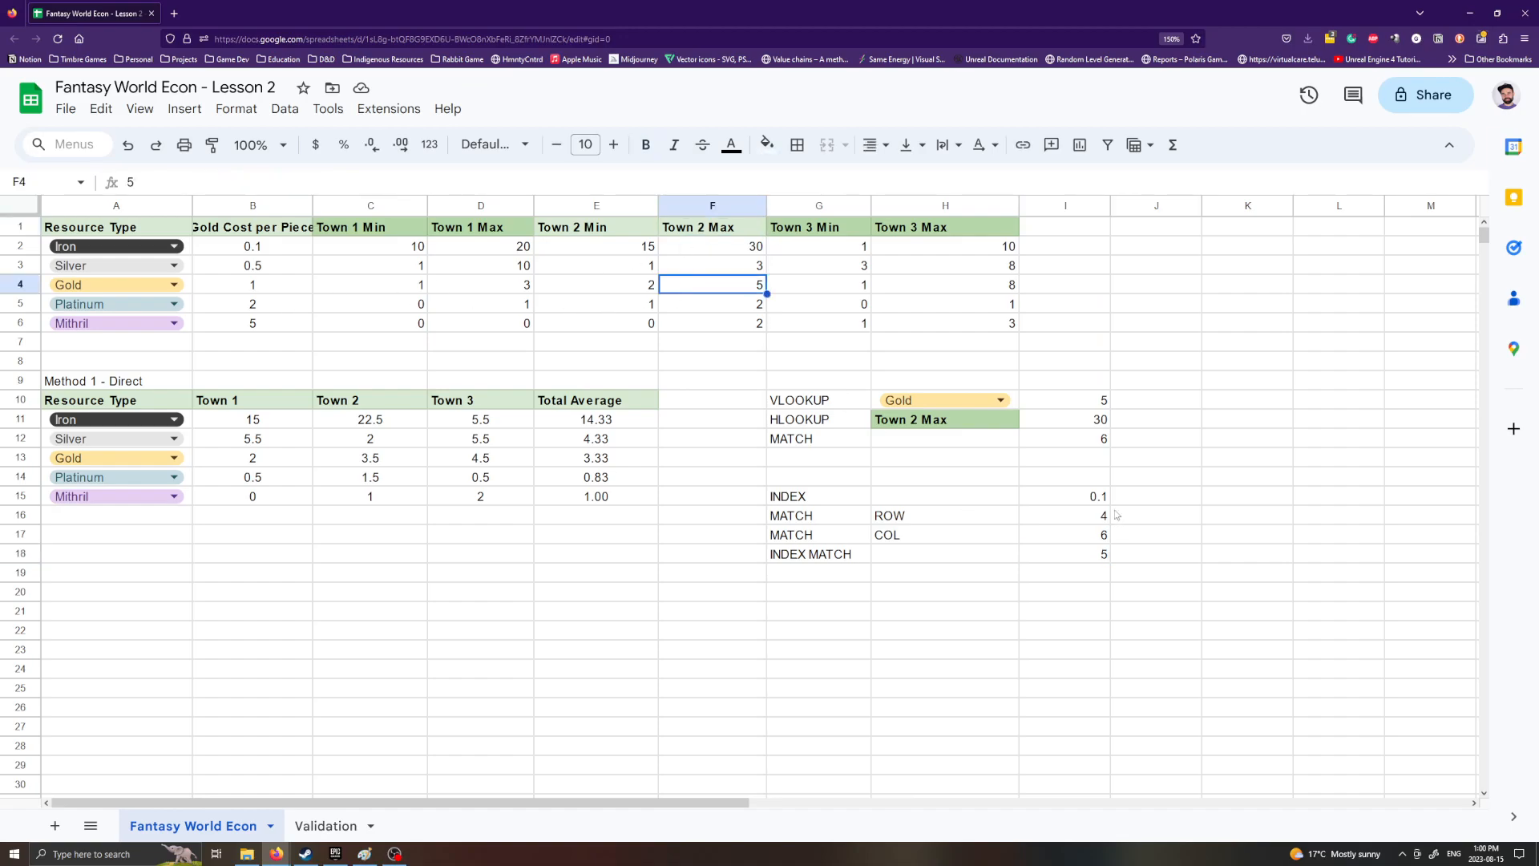
Step: Set the H10 resource to Platinum and compare I18 with the source value in F5
{"action": "left_click", "coordinate": [929, 405]}
{"action": "left_click", "coordinate": [936, 479]}
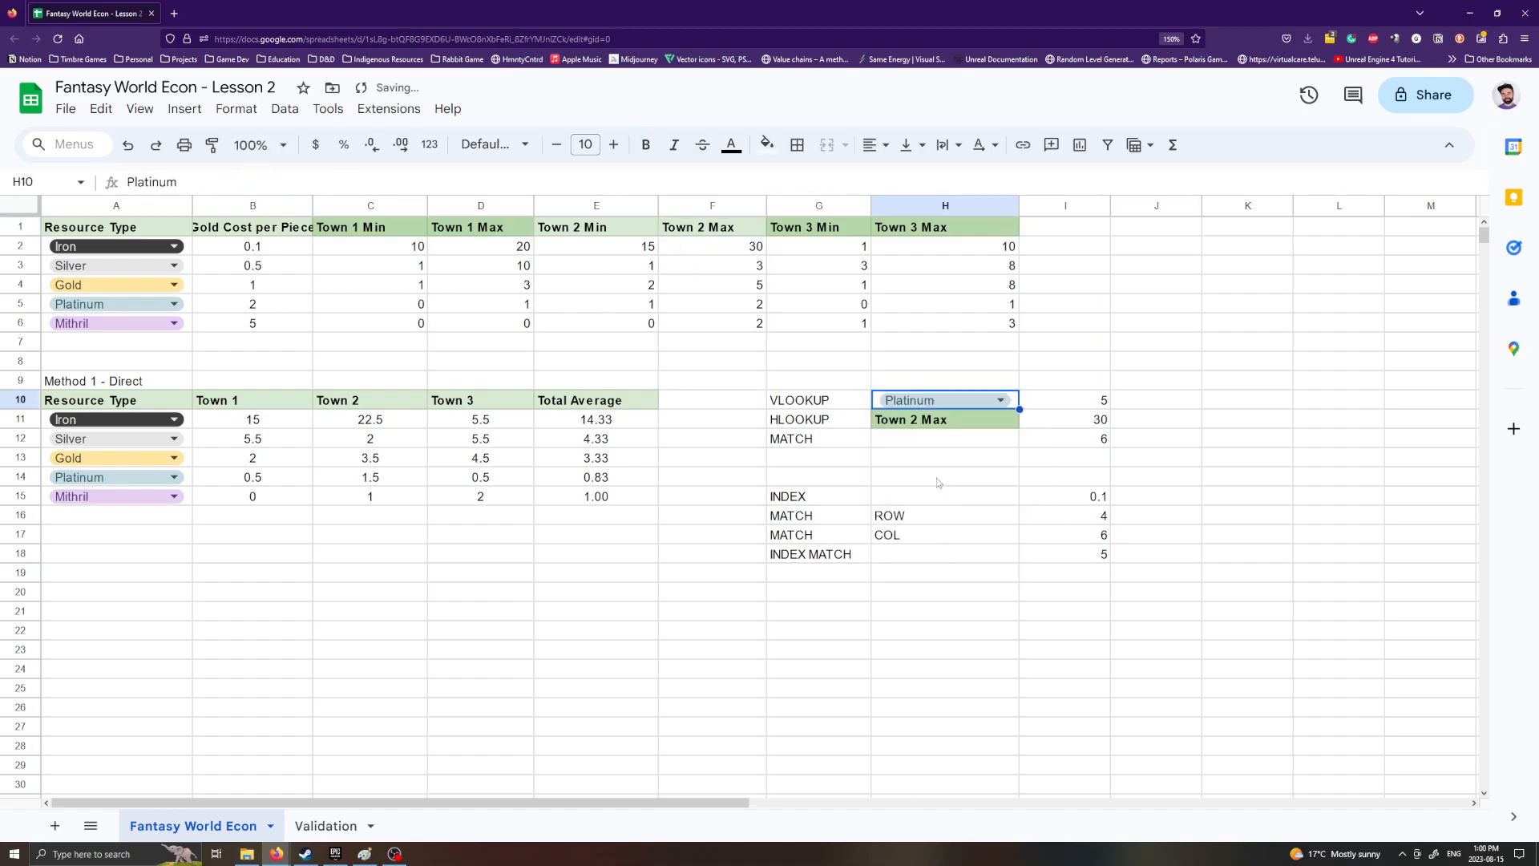
{"action": "left_click", "coordinate": [1098, 555]}
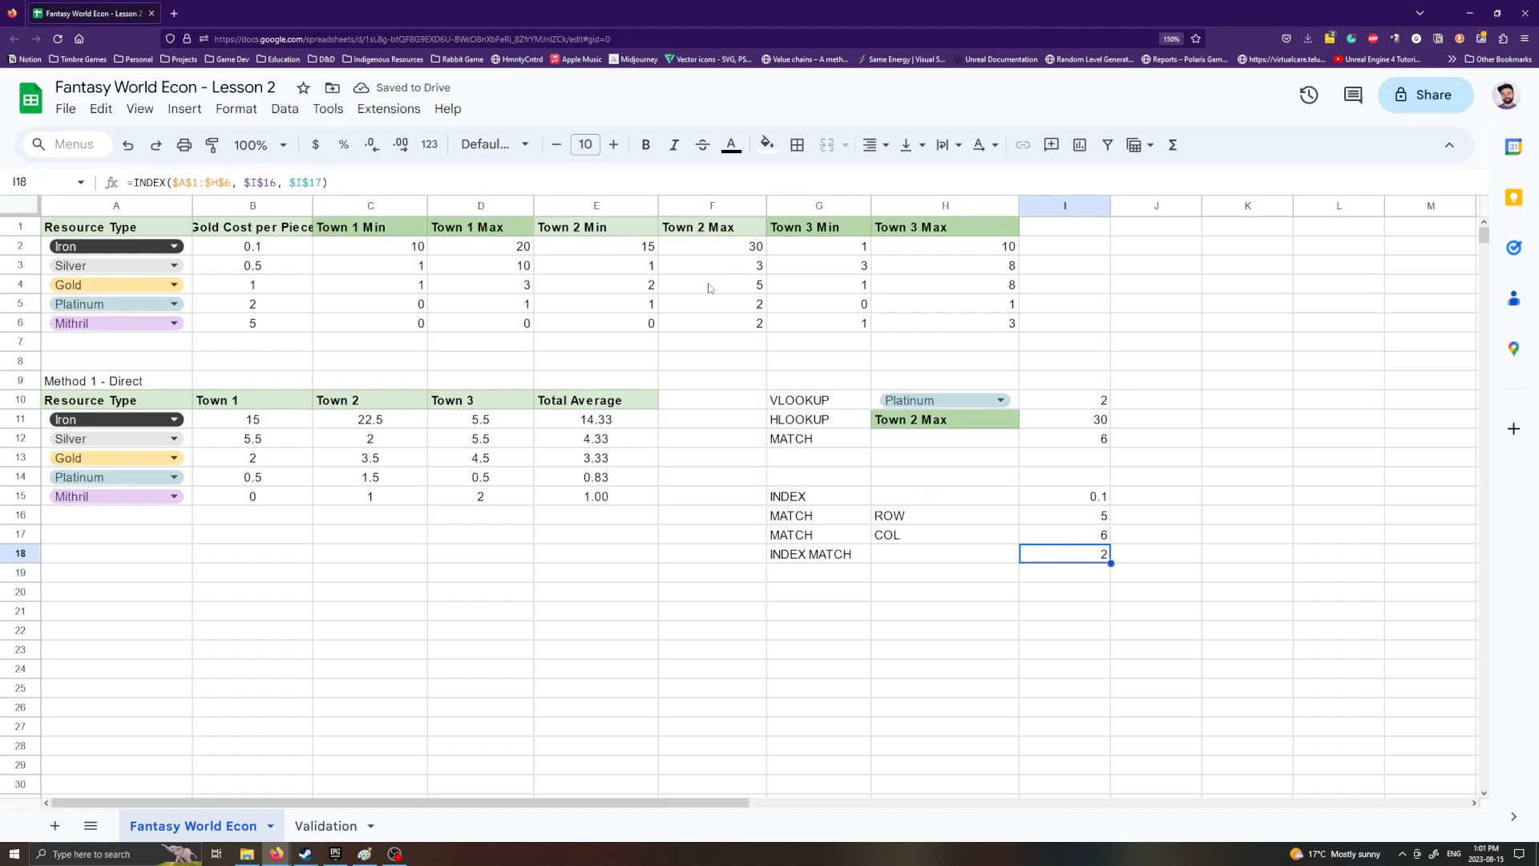
{"action": "left_click", "coordinate": [719, 308]}
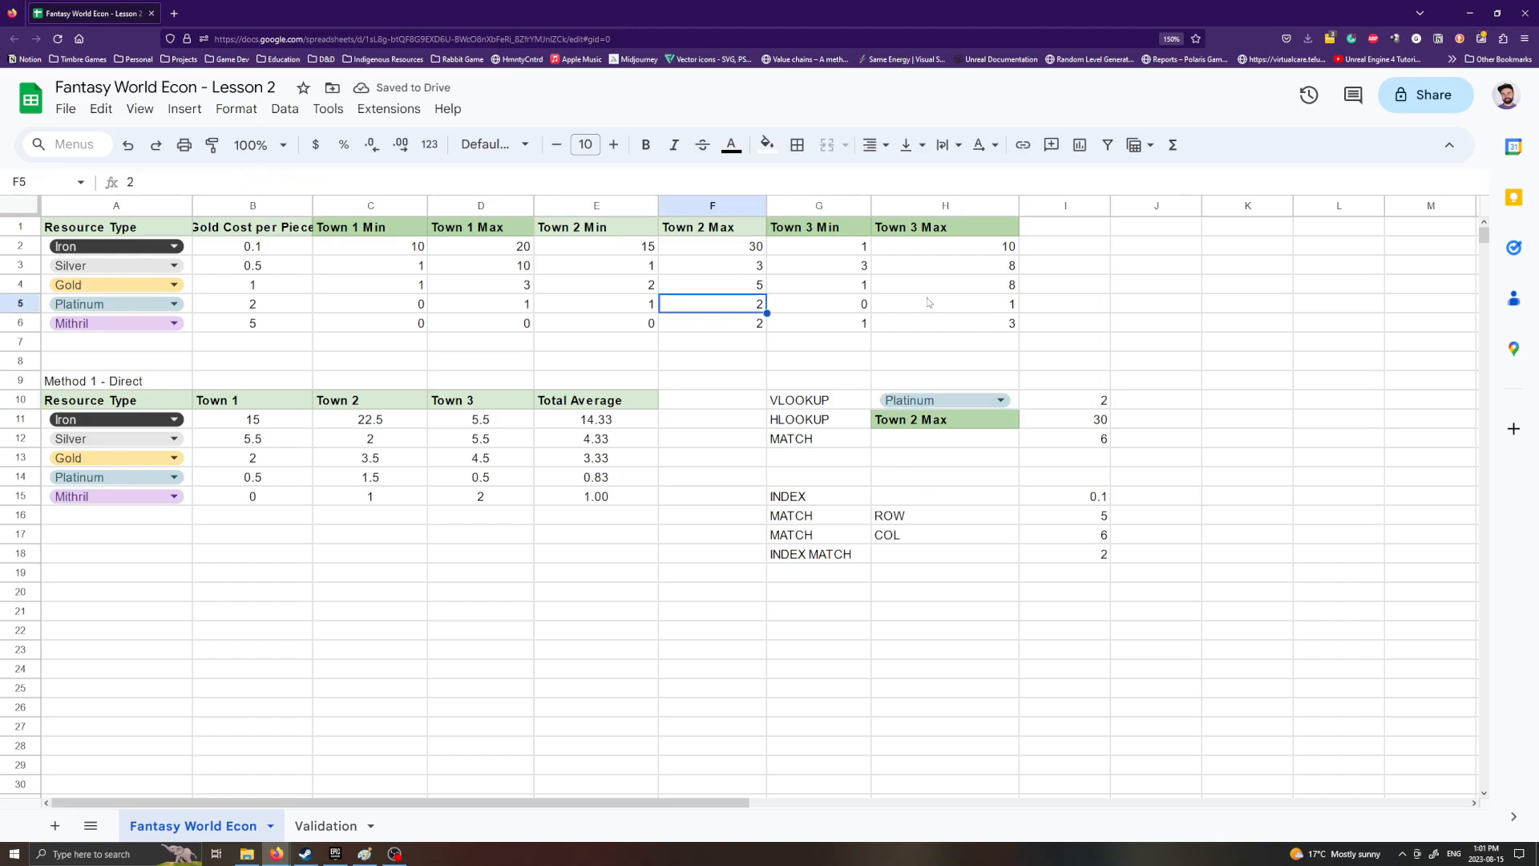
Step: Change the H11 header reference to H1, Town 3 Max, and inspect the INDEX MATCH formula in I18
{"action": "left_click", "coordinate": [909, 415]}
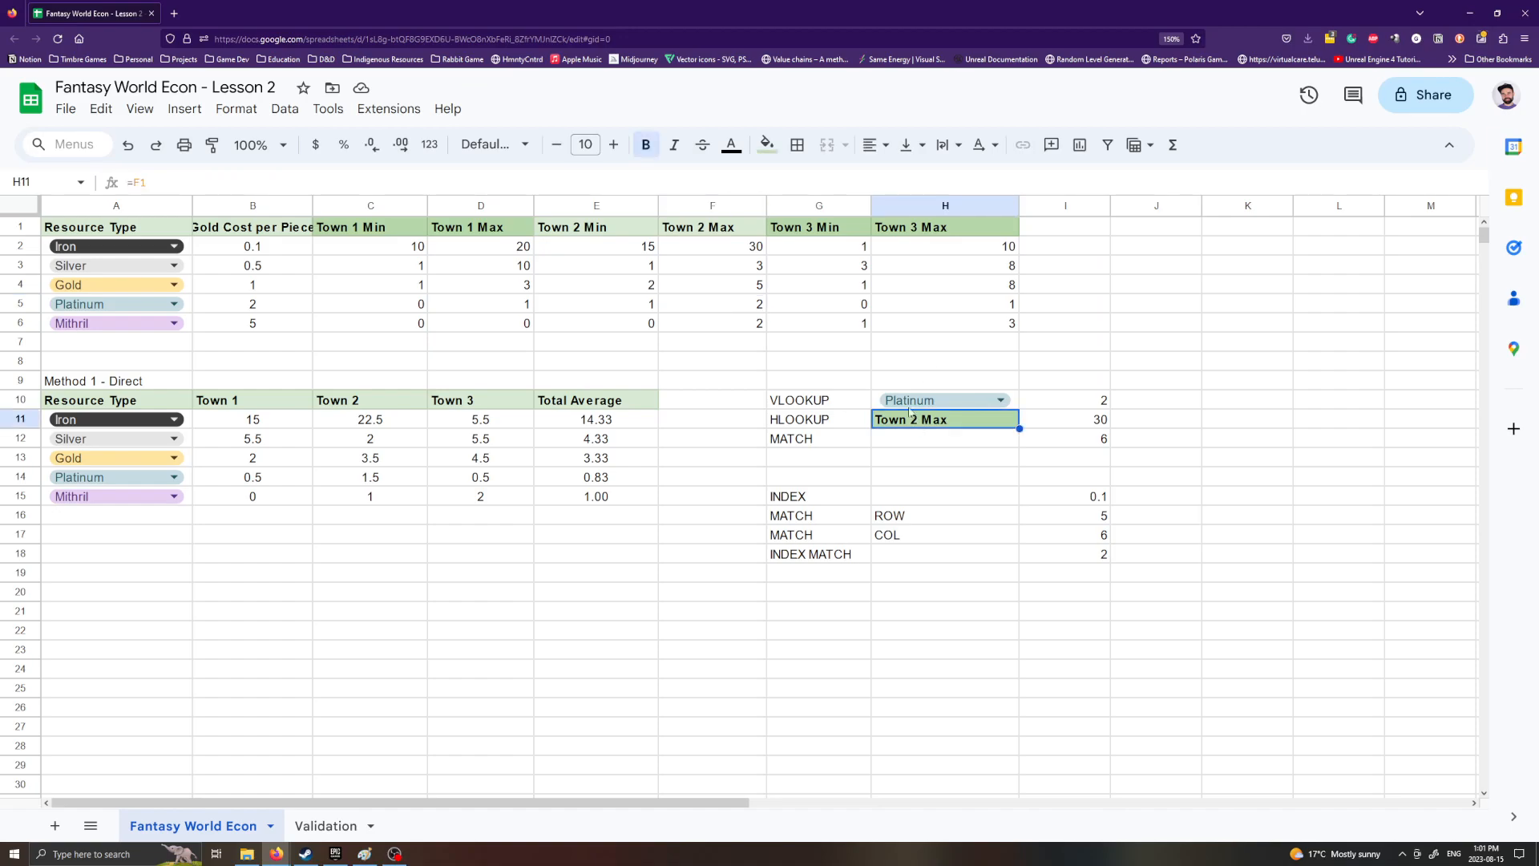
{"action": "left_click", "coordinate": [253, 175]}
{"action": "left_click", "coordinate": [968, 234]}
{"action": "key", "text": "Return"}
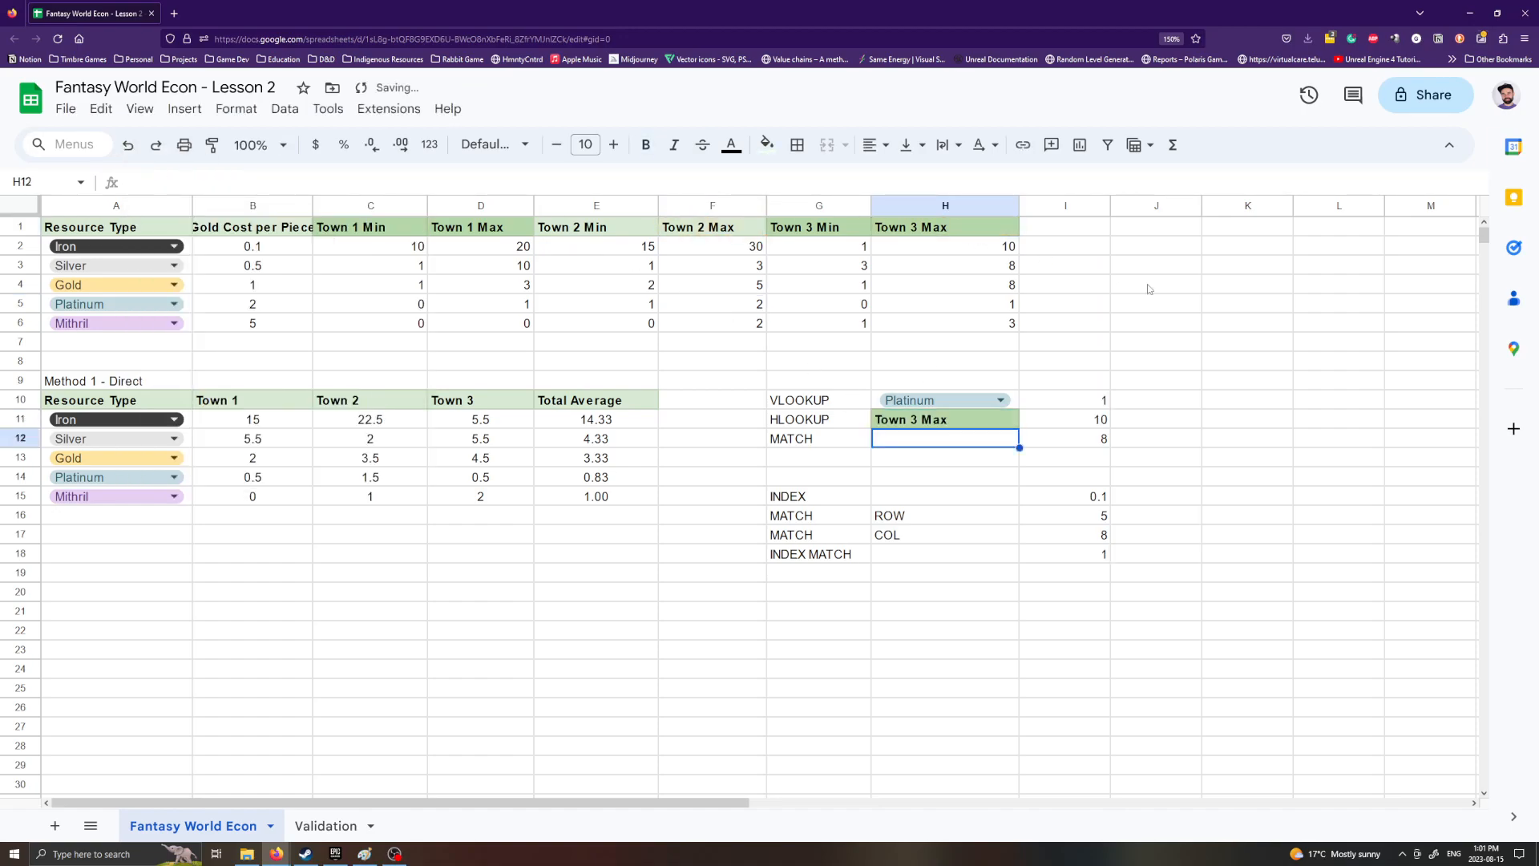
{"action": "left_click", "coordinate": [1216, 474]}
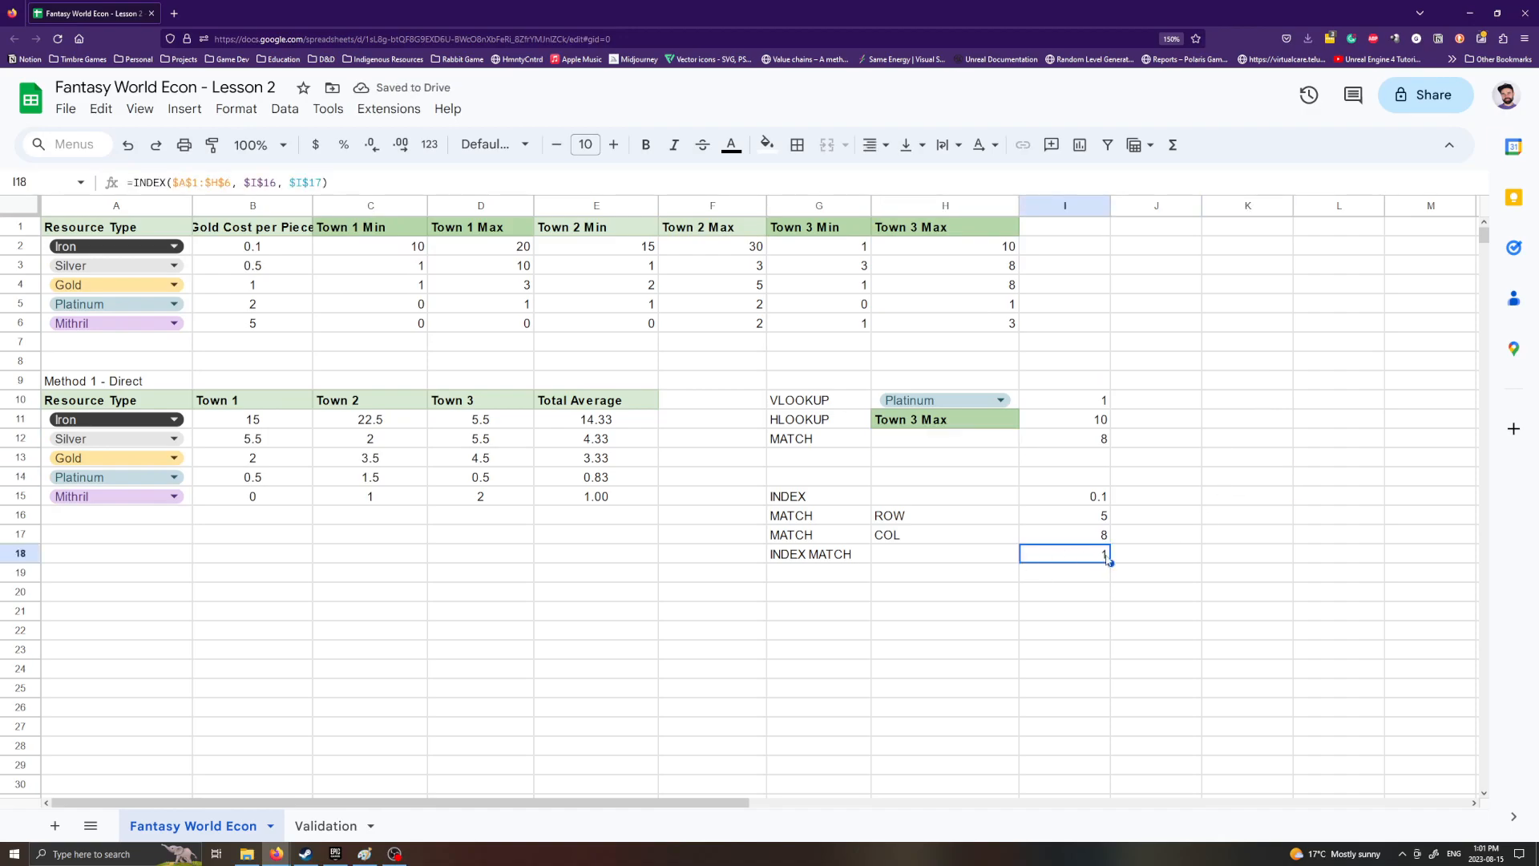
{"action": "left_click", "coordinate": [1172, 594]}
{"action": "left_click", "coordinate": [1065, 567]}
{"action": "left_click", "coordinate": [784, 575]}
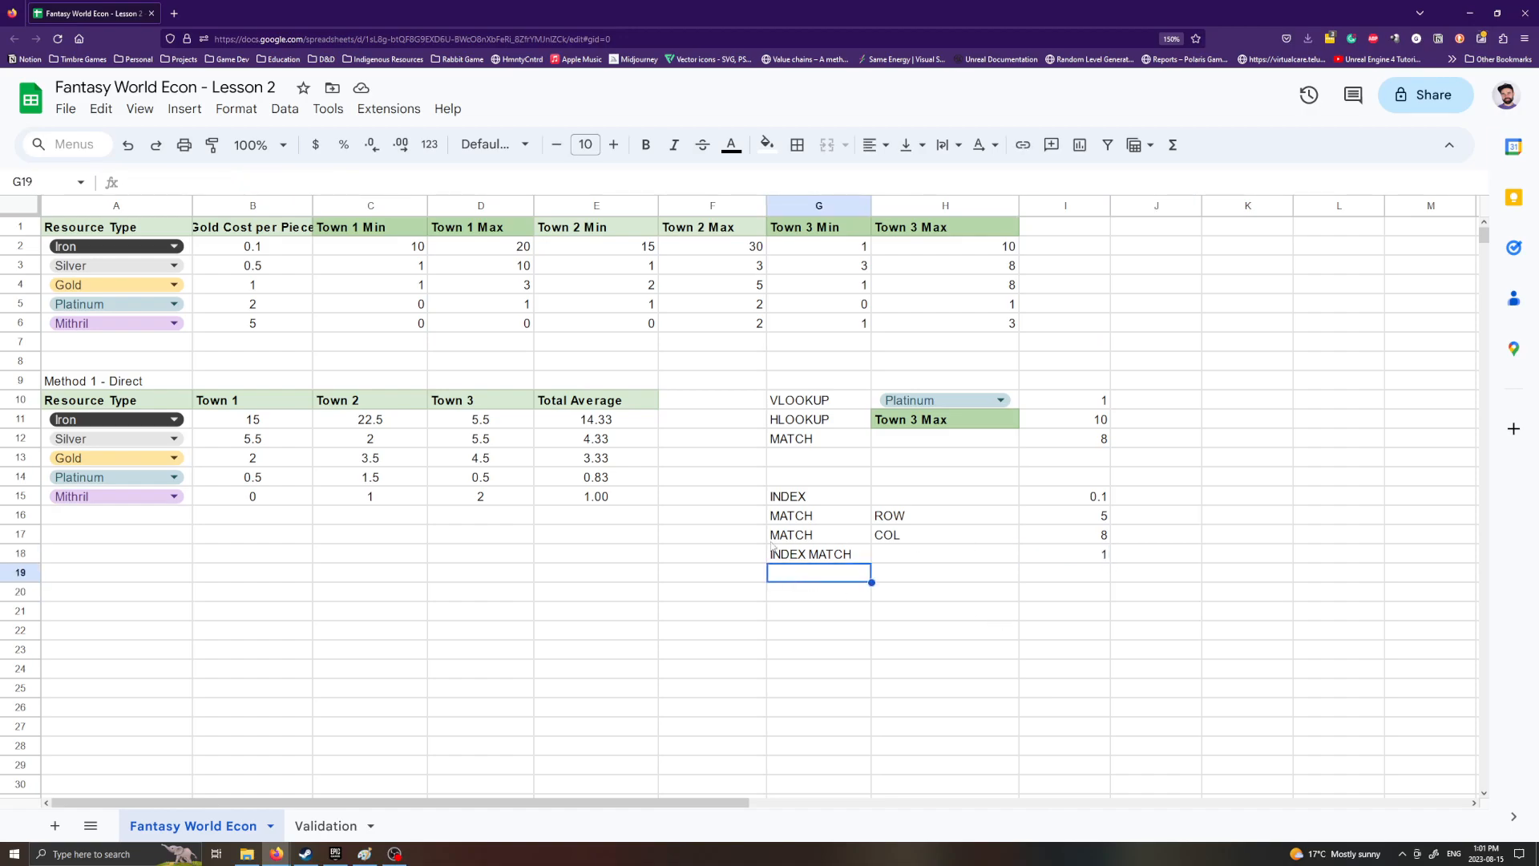
Step: Label cell G19 as FULL INDEX MATCH
{"action": "type", "text": "FUL"}
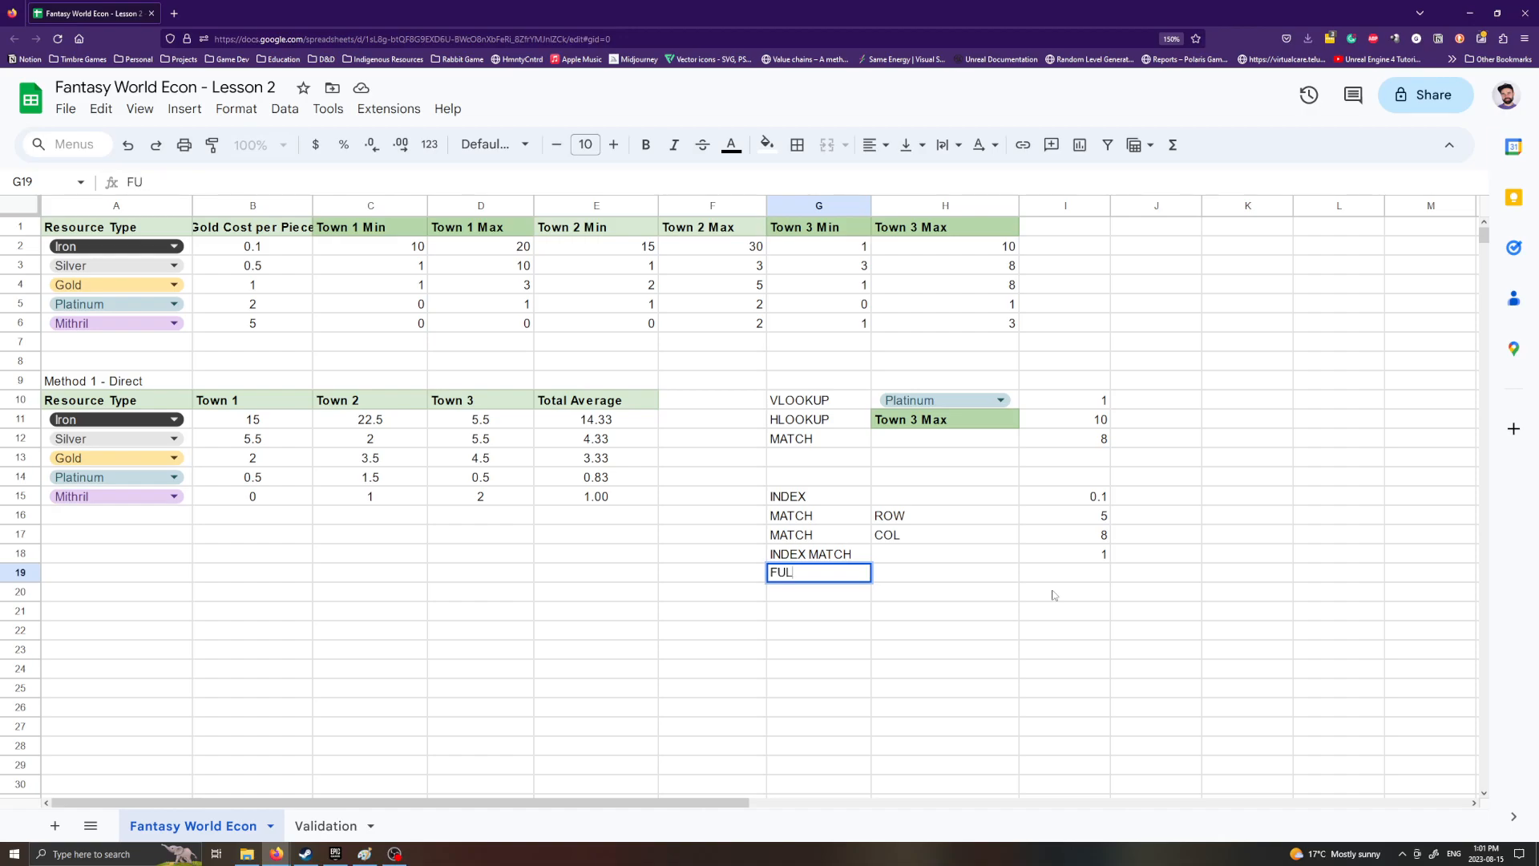
{"action": "type", "text": "L INDEX MATCH"}
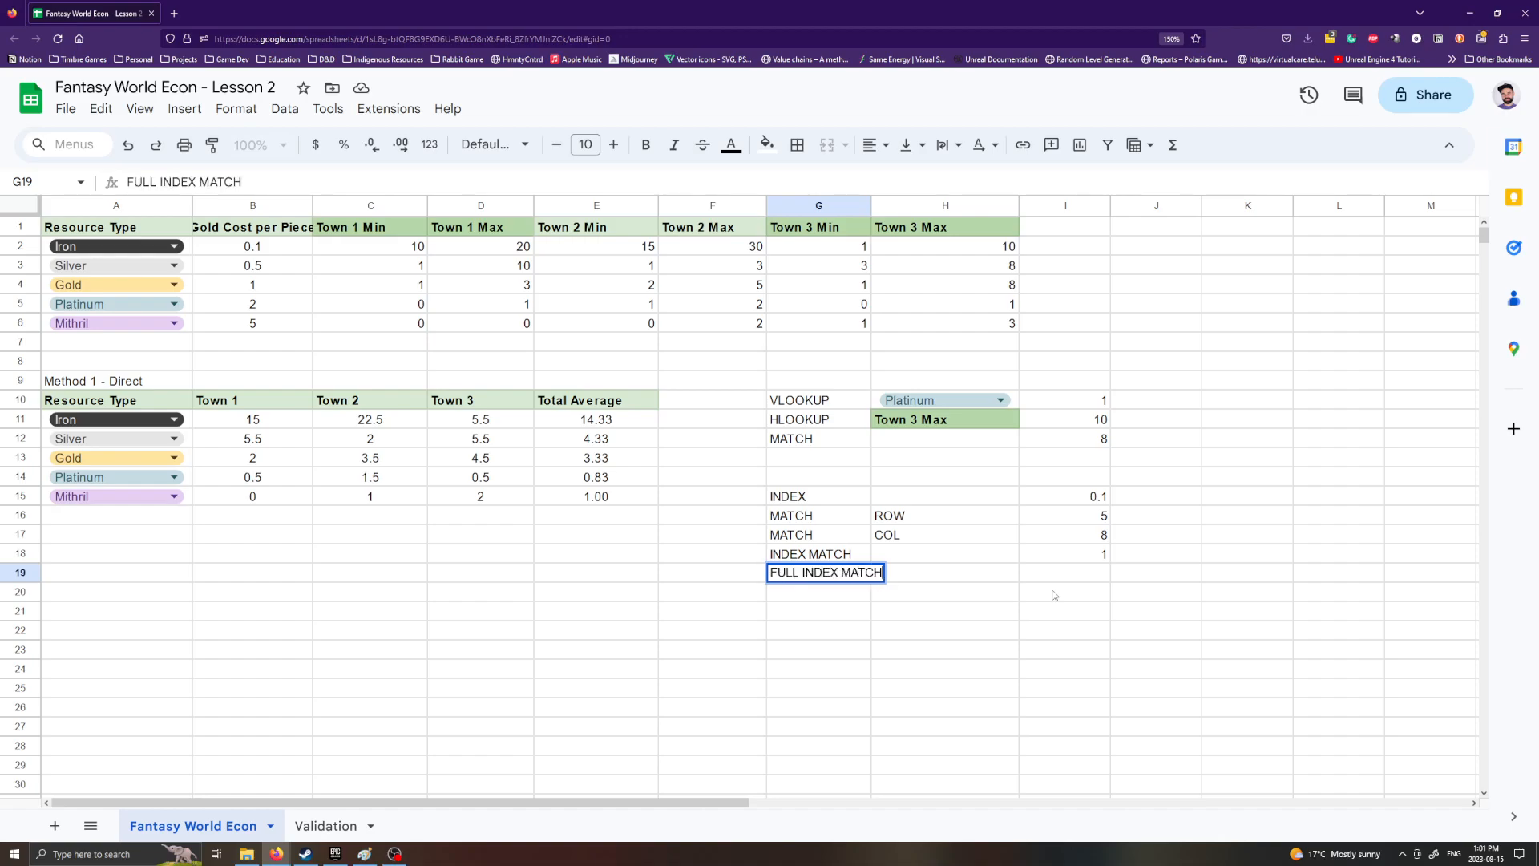
{"action": "key", "text": "Return"}
Step: Review the INDEX, row MATCH, column MATCH and INDEX MATCH formulas in I15 through I18
{"action": "left_click", "coordinate": [1094, 539]}
{"action": "left_click", "coordinate": [1075, 516]}
{"action": "left_click", "coordinate": [1098, 541]}
{"action": "left_click", "coordinate": [1094, 518]}
{"action": "key", "text": "Down"}
{"action": "left_click", "coordinate": [1094, 498]}
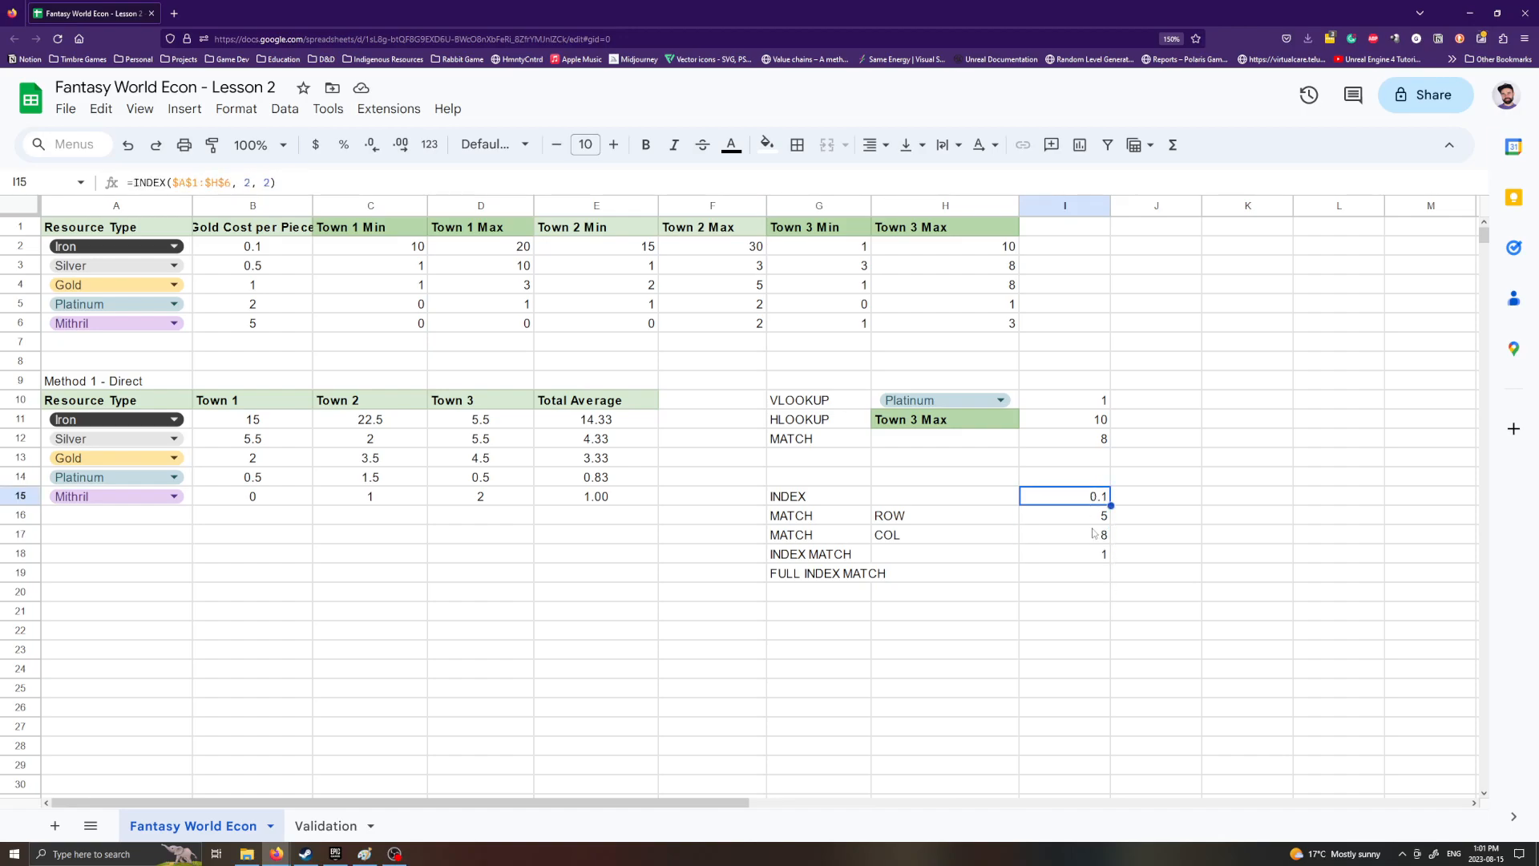
{"action": "left_click", "coordinate": [1082, 517]}
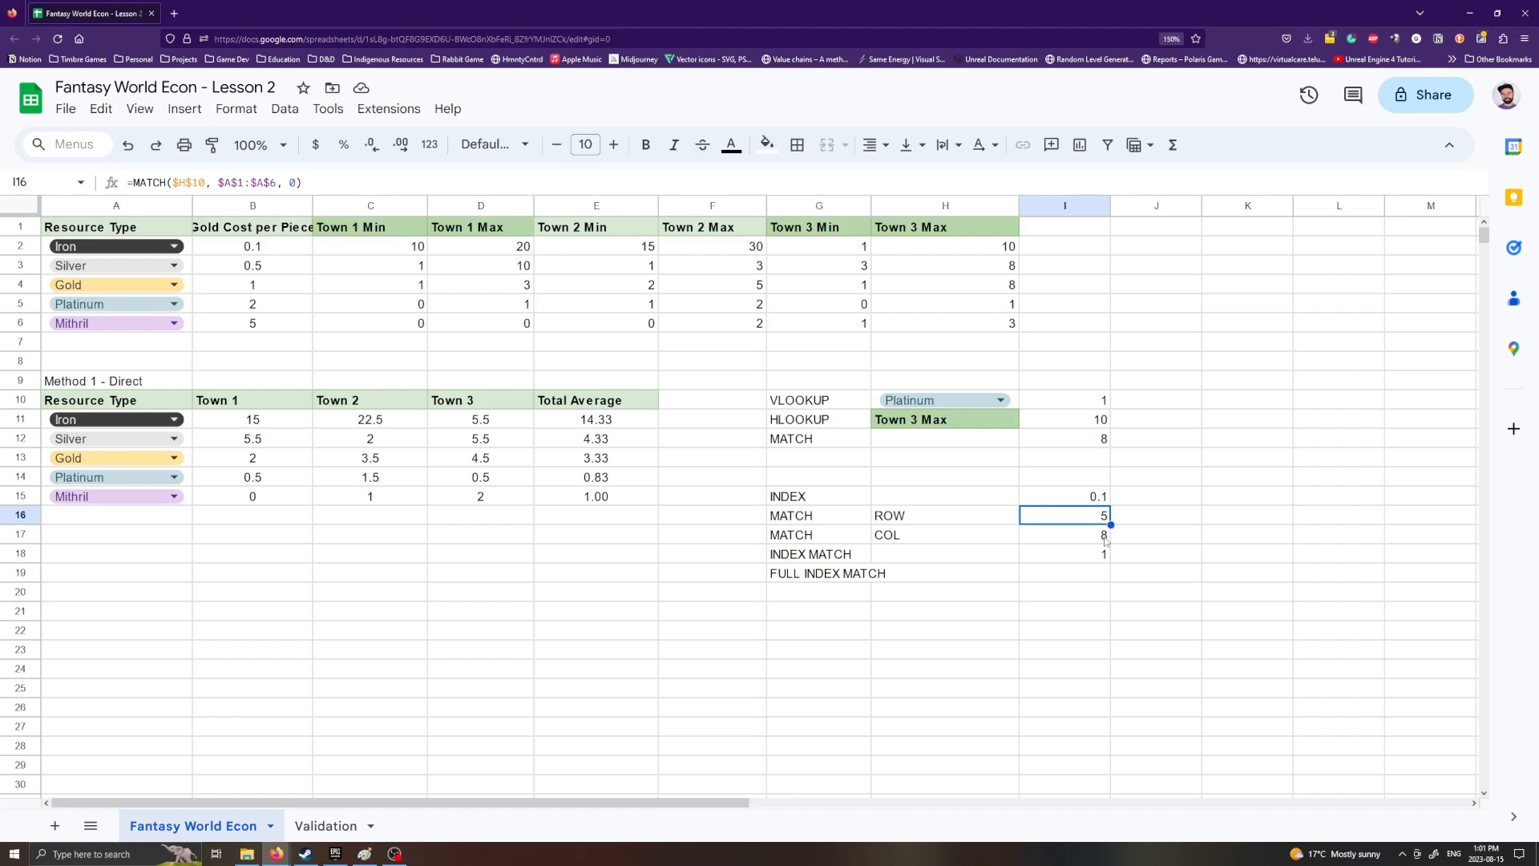
{"action": "left_click", "coordinate": [1103, 541]}
{"action": "left_click", "coordinate": [1084, 559]}
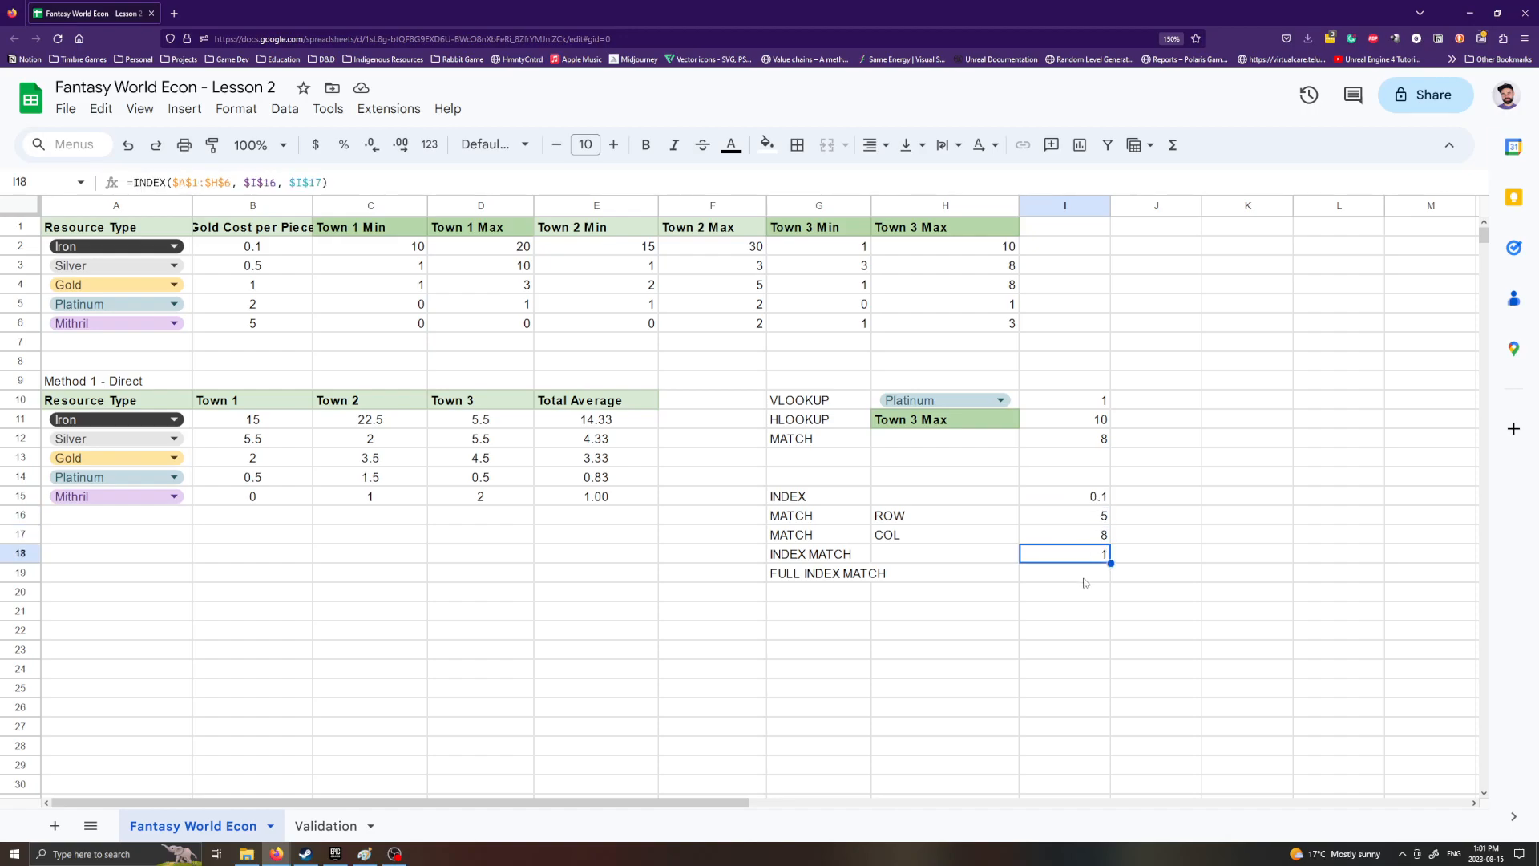
Step: Start an INDEX formula in I19 with the absolute range $A$1:$H$6 as its reference
{"action": "left_click", "coordinate": [1085, 577]}
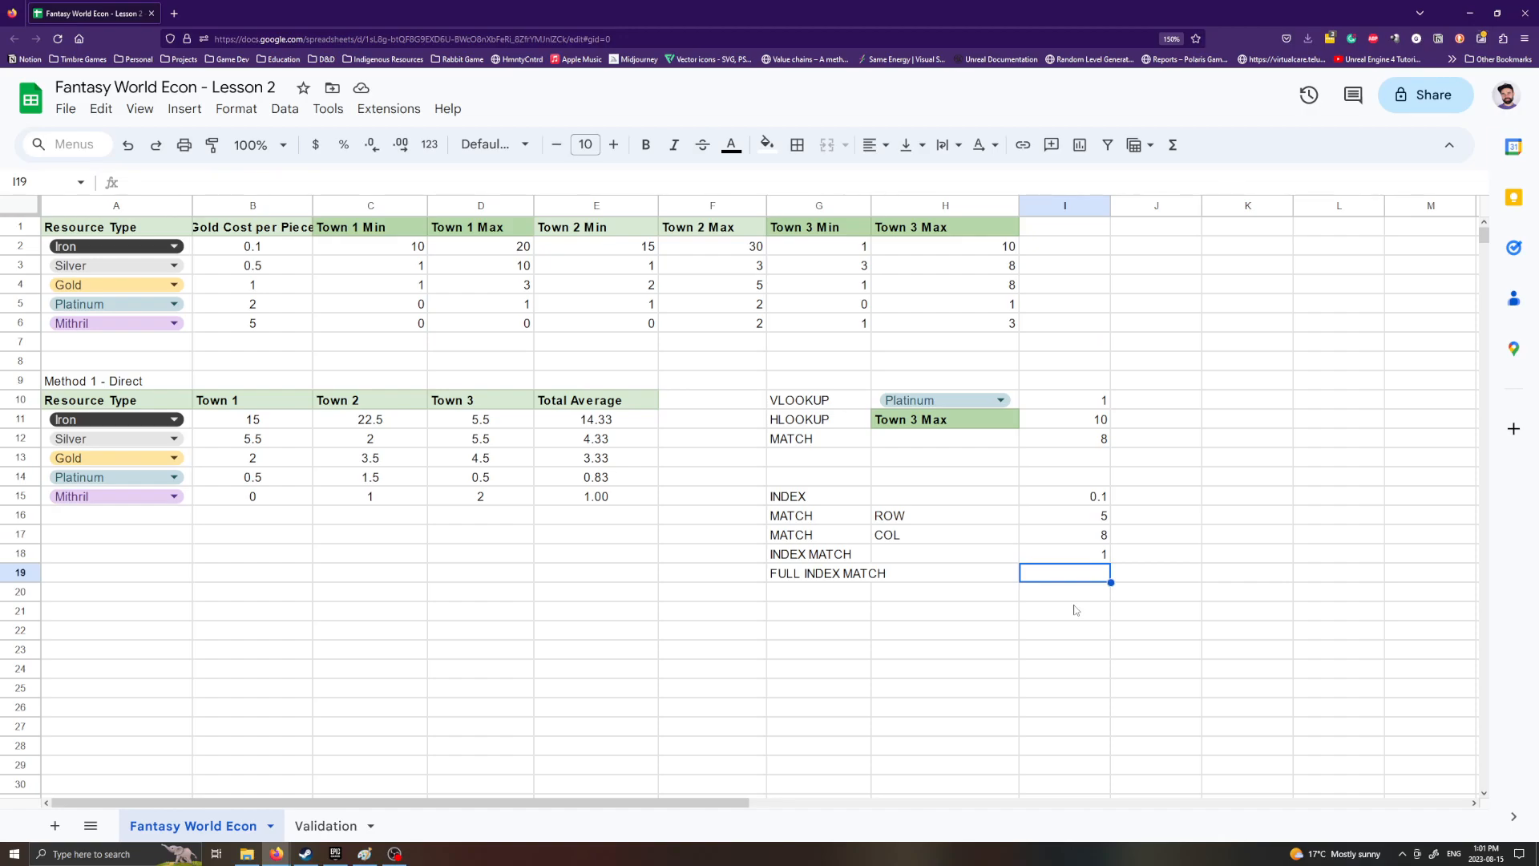
{"action": "type", "text": "=INDEX"}
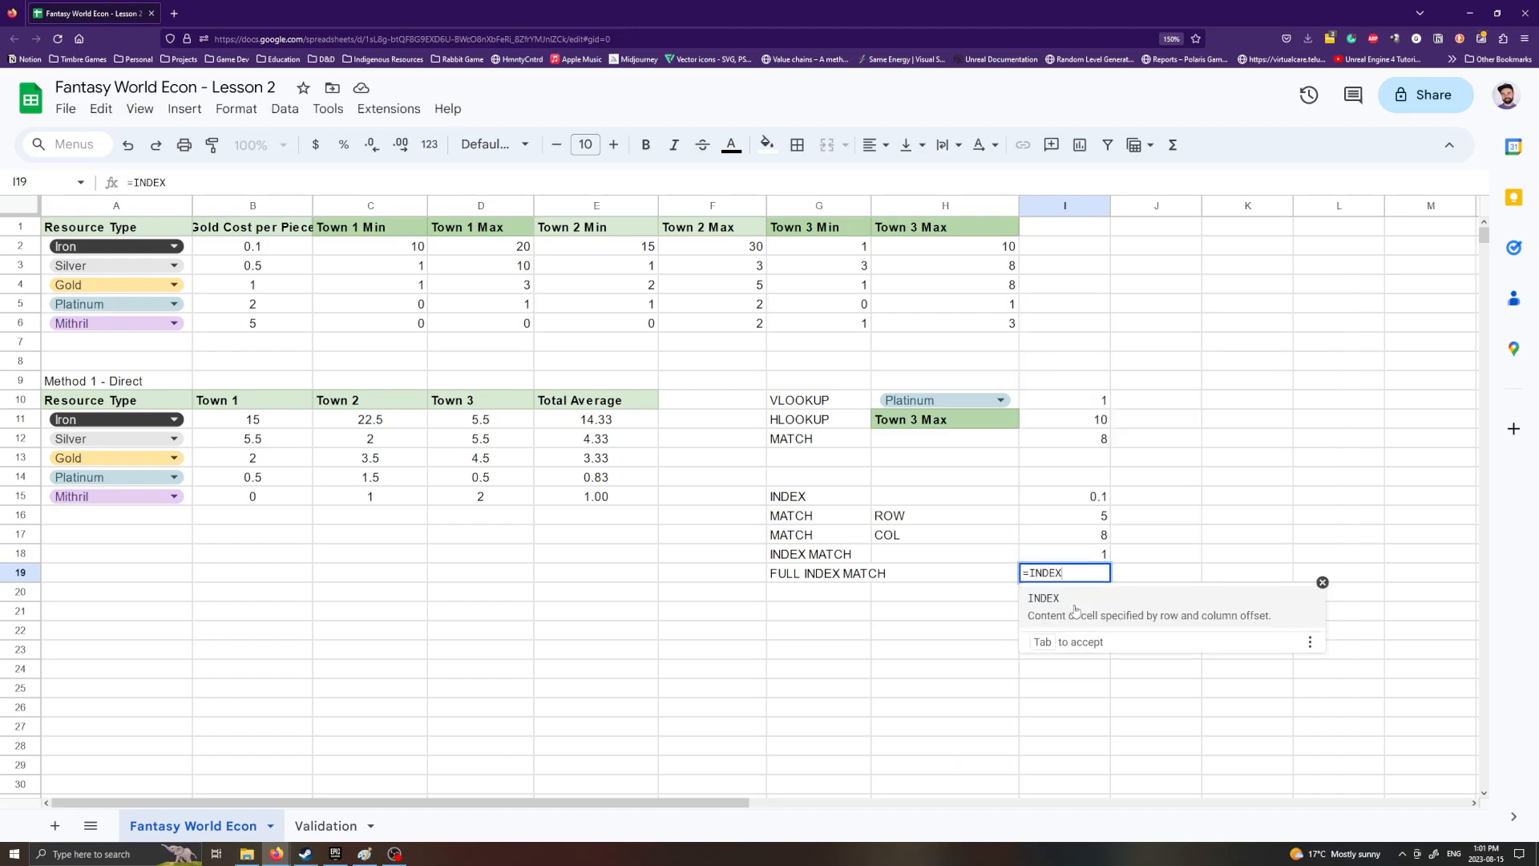
{"action": "type", "text": "("}
{"action": "left_click_drag", "start_coordinate": [124, 232], "coordinate": [935, 329]}
{"action": "key", "text": "F4"}
{"action": "type", "text": ","}
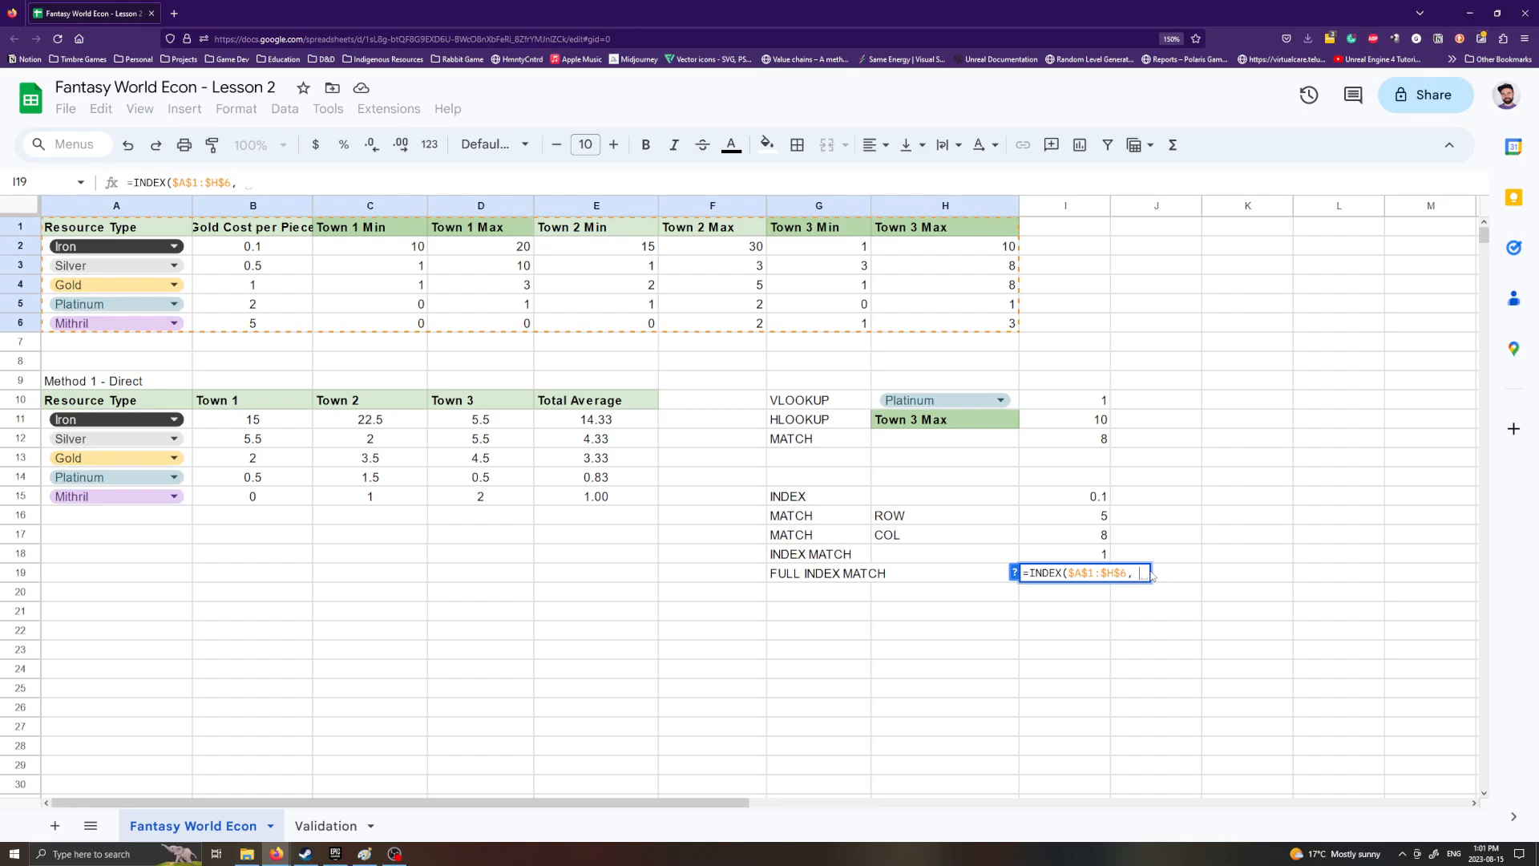
Step: Add MATCH($H$10, A1:A6, 0) as the row argument of the I19 INDEX formula
{"action": "type", "text": "MATCH"}
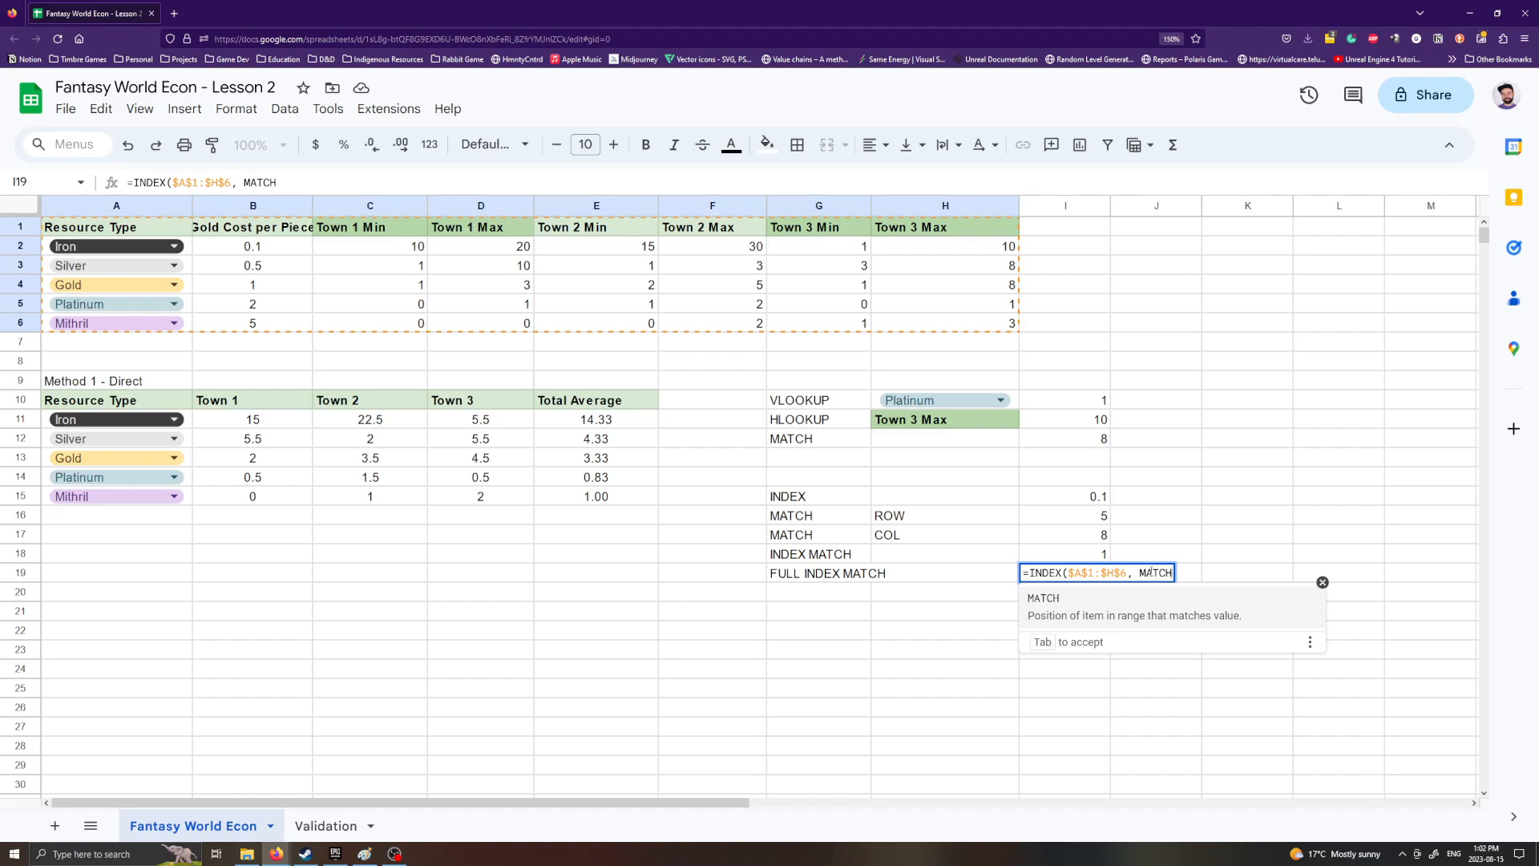
{"action": "type", "text": "("}
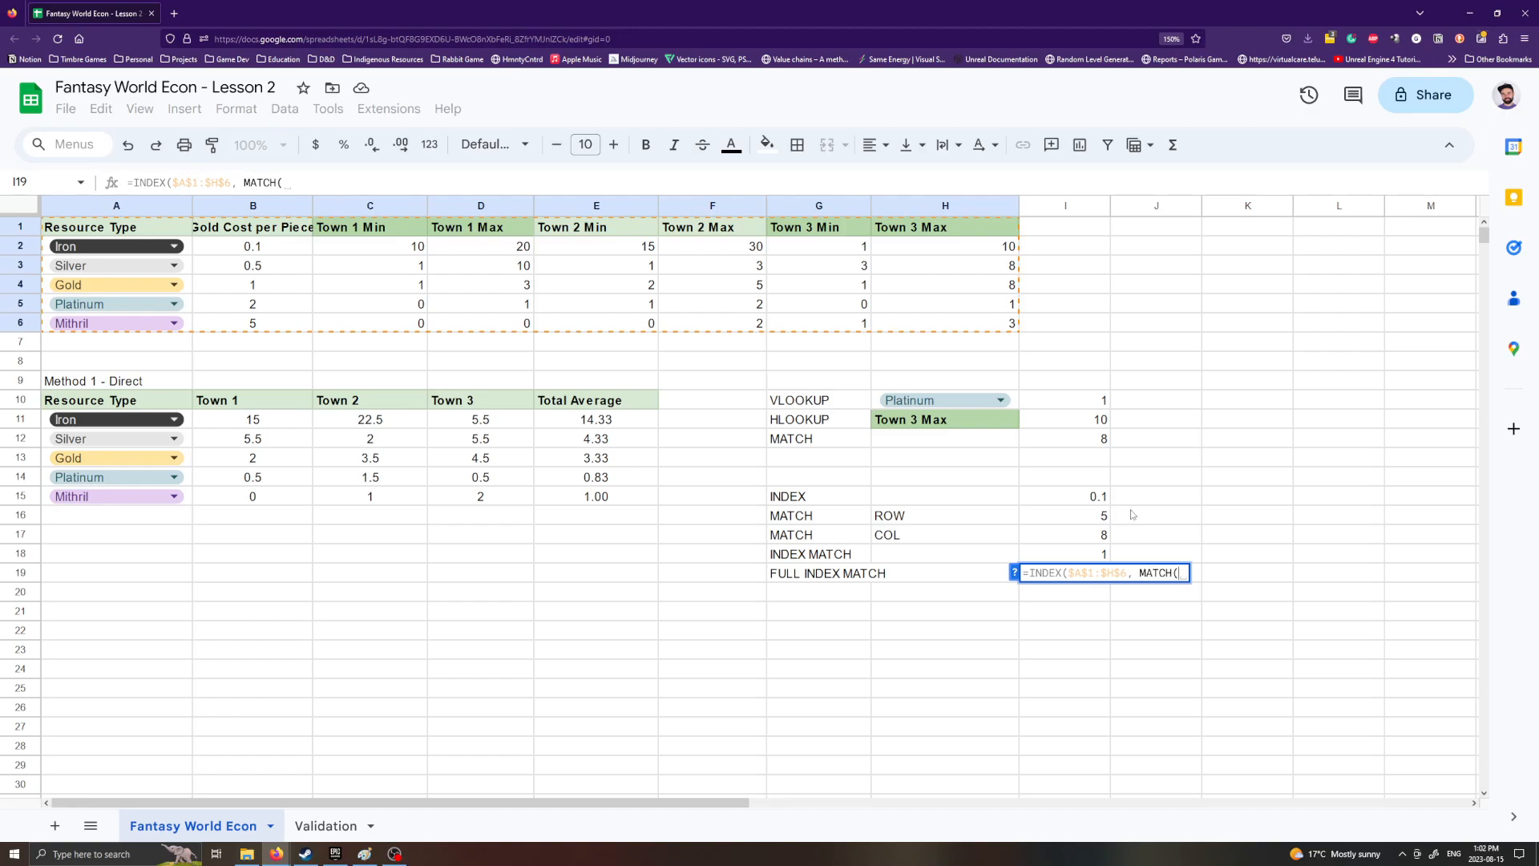
{"action": "left_click", "coordinate": [1014, 401]}
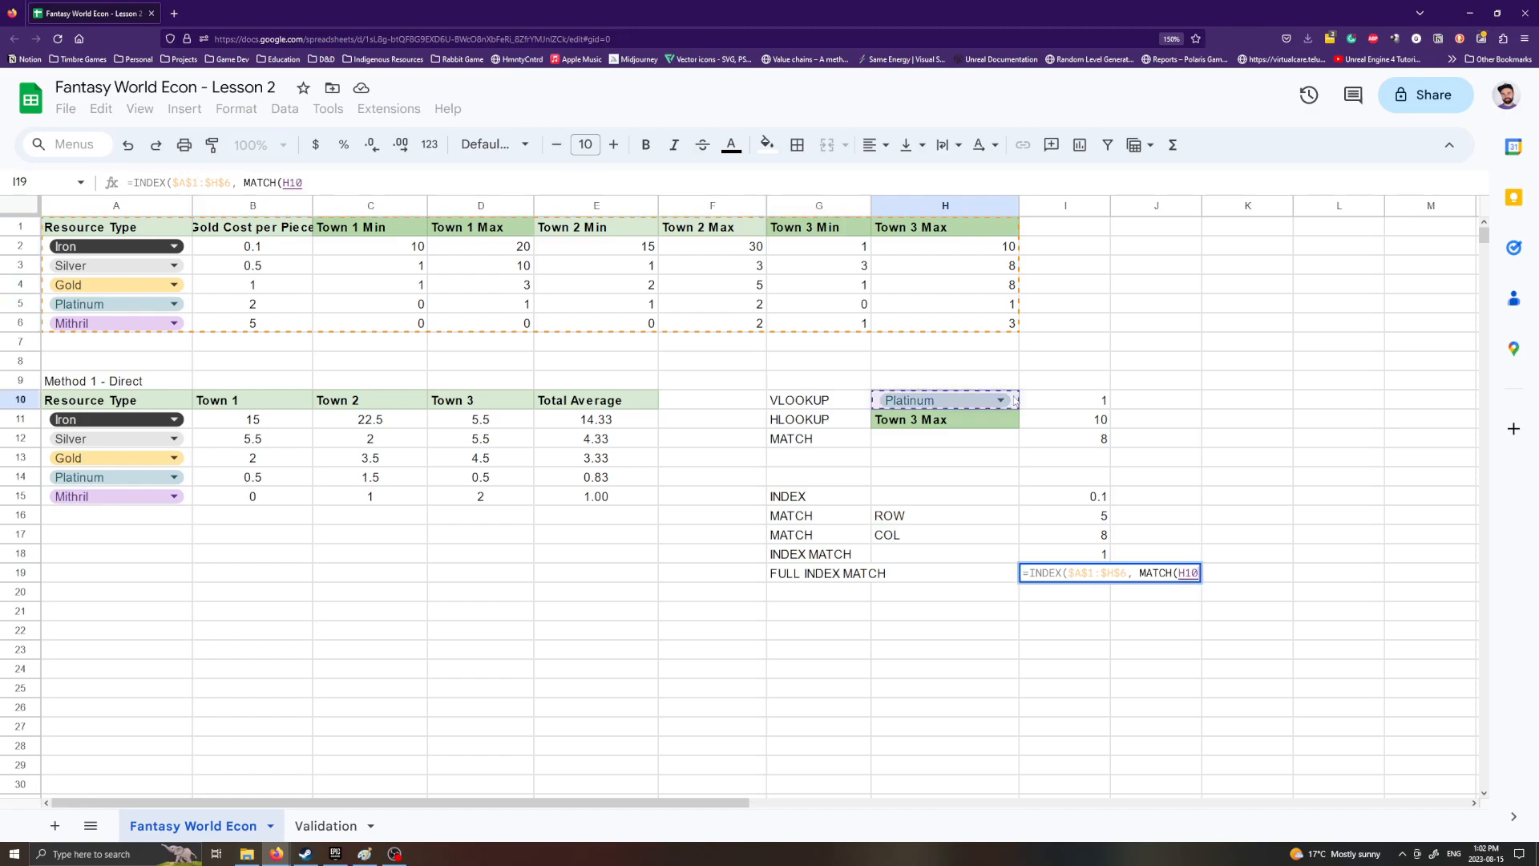
{"action": "key", "text": "F4"}
{"action": "type", "text": ","}
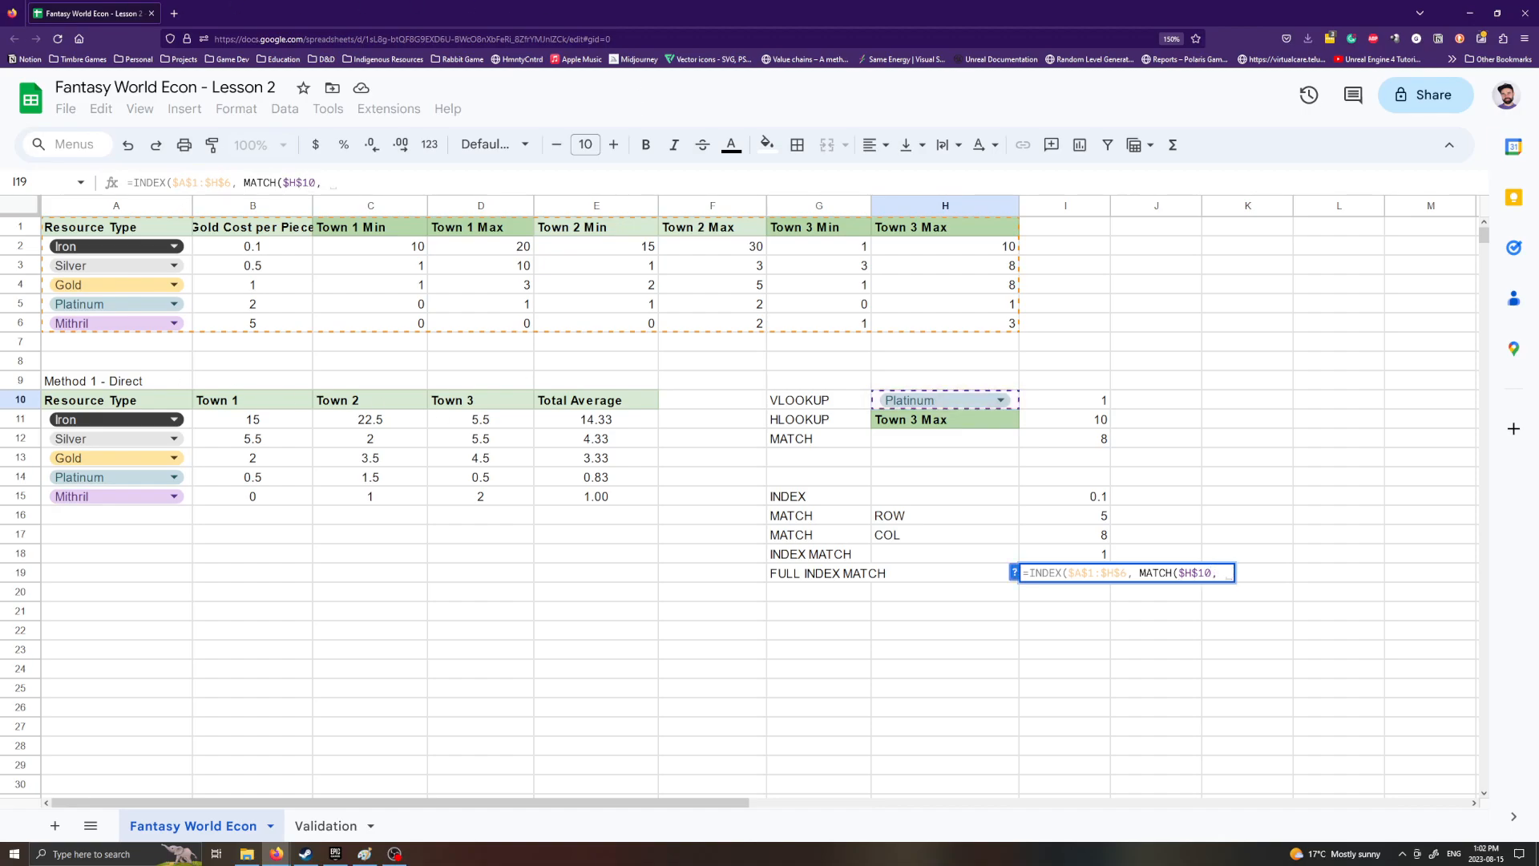
{"action": "left_click_drag", "start_coordinate": [172, 234], "coordinate": [156, 324]}
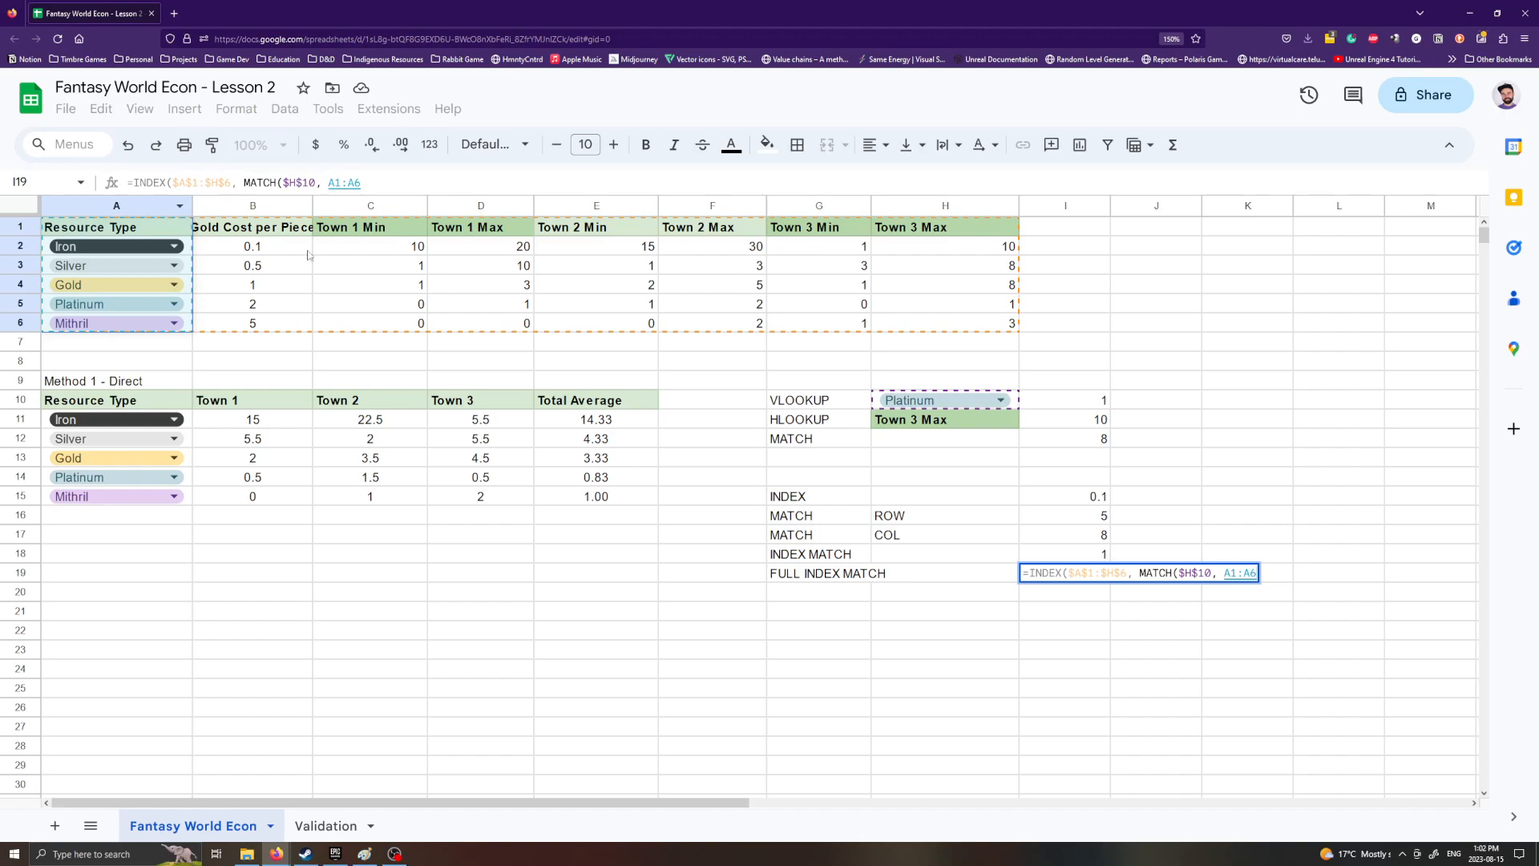
{"action": "type", "text": ", "}
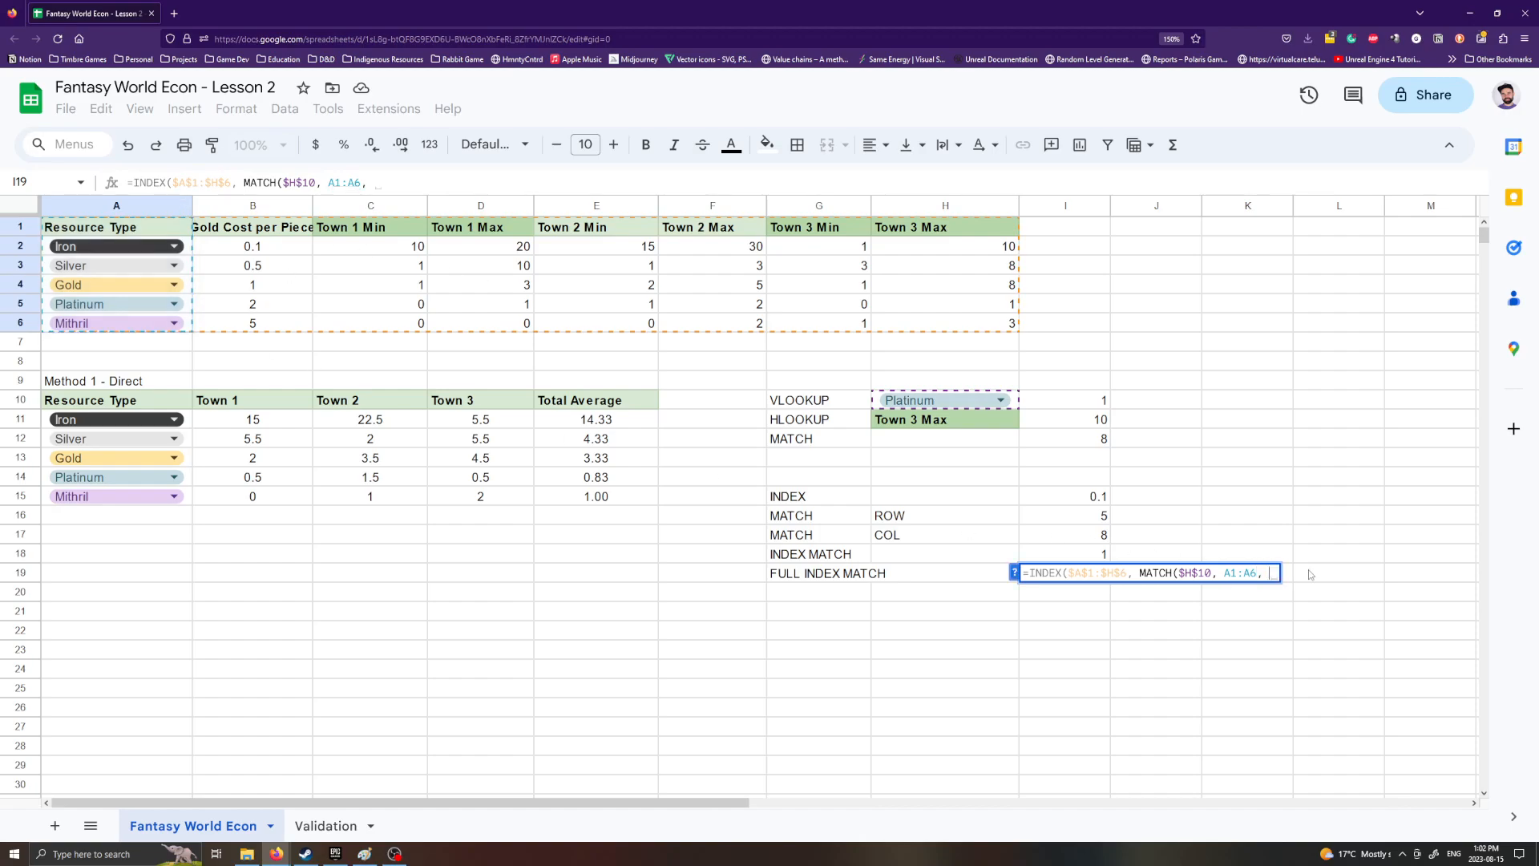
{"action": "type", "text": "0)"}
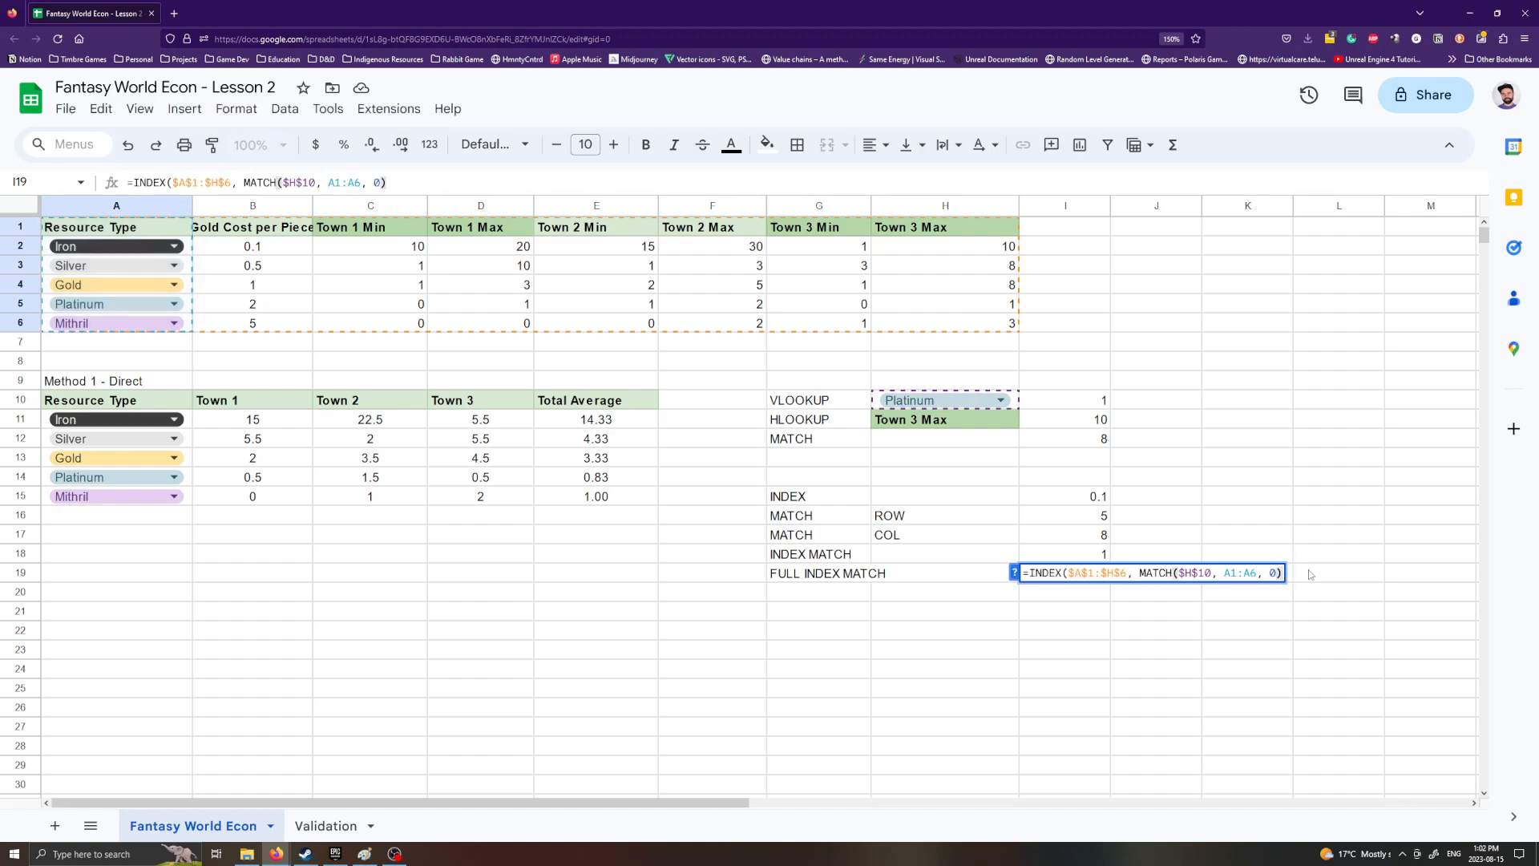
{"action": "type", "text": ","}
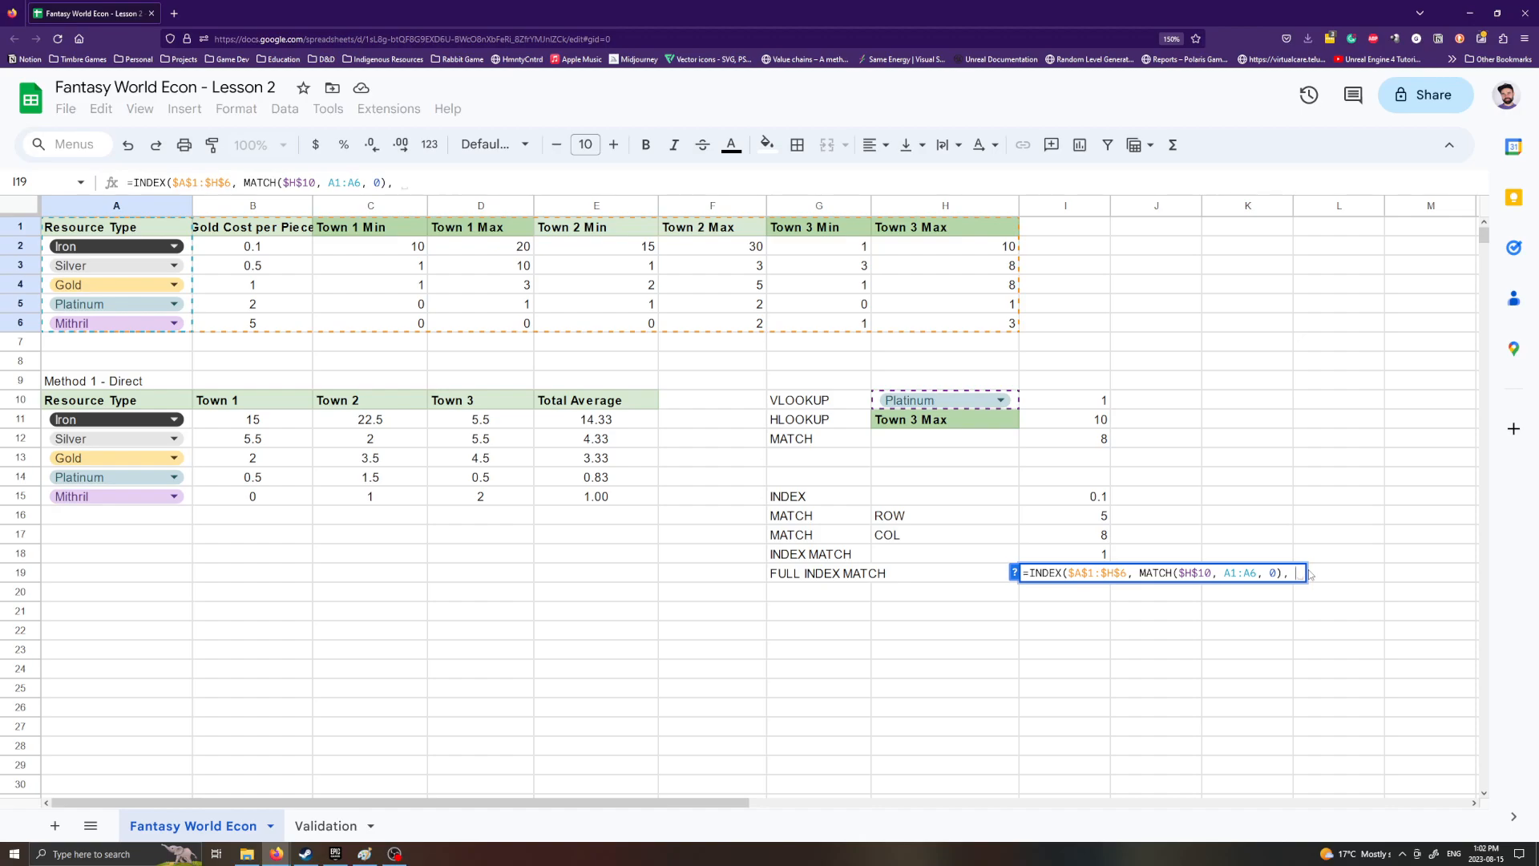
Step: Complete the I19 formula with MATCH($H$11, $A$1:$H$1, 0) as the column argument
{"action": "type", "text": "MATCH("}
{"action": "left_click", "coordinate": [910, 427]}
{"action": "key", "text": "F4"}
{"action": "type", "text": ","}
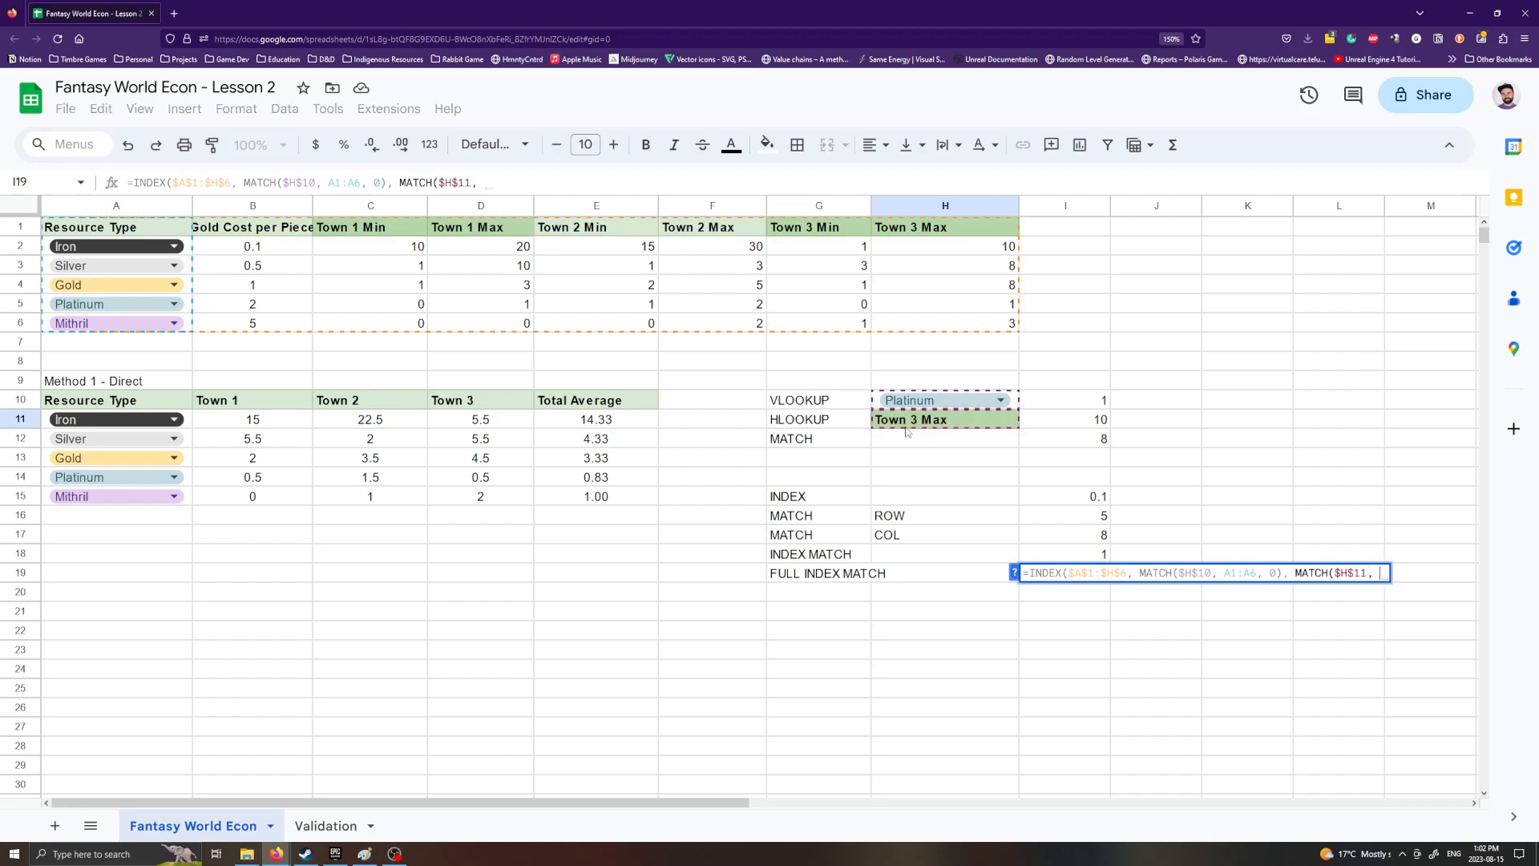
{"action": "left_click_drag", "start_coordinate": [96, 228], "coordinate": [931, 234]}
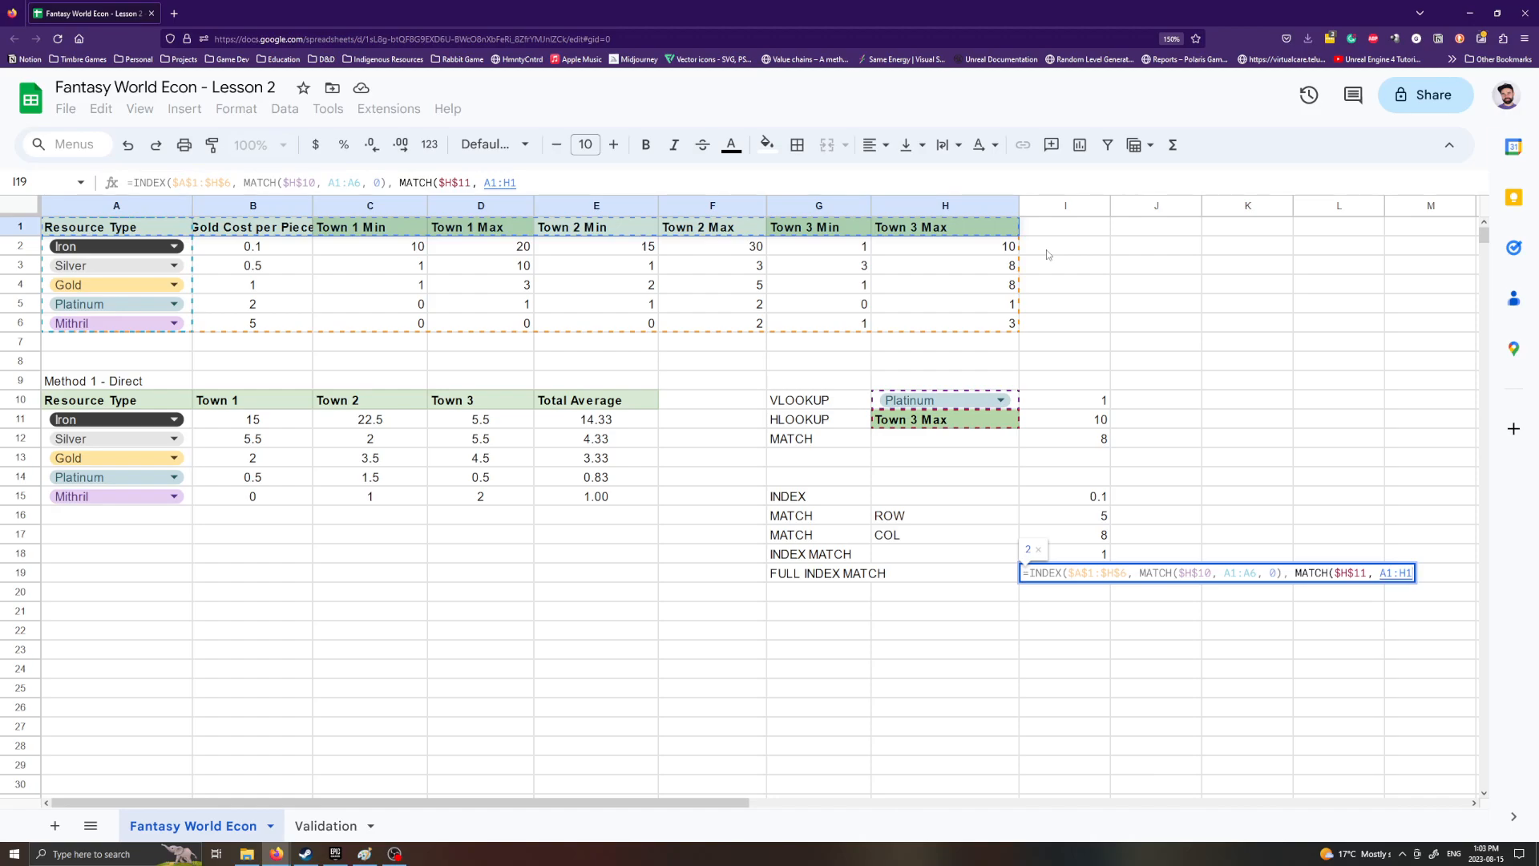
{"action": "key", "text": "F4"}
{"action": "type", "text": ", 0"}
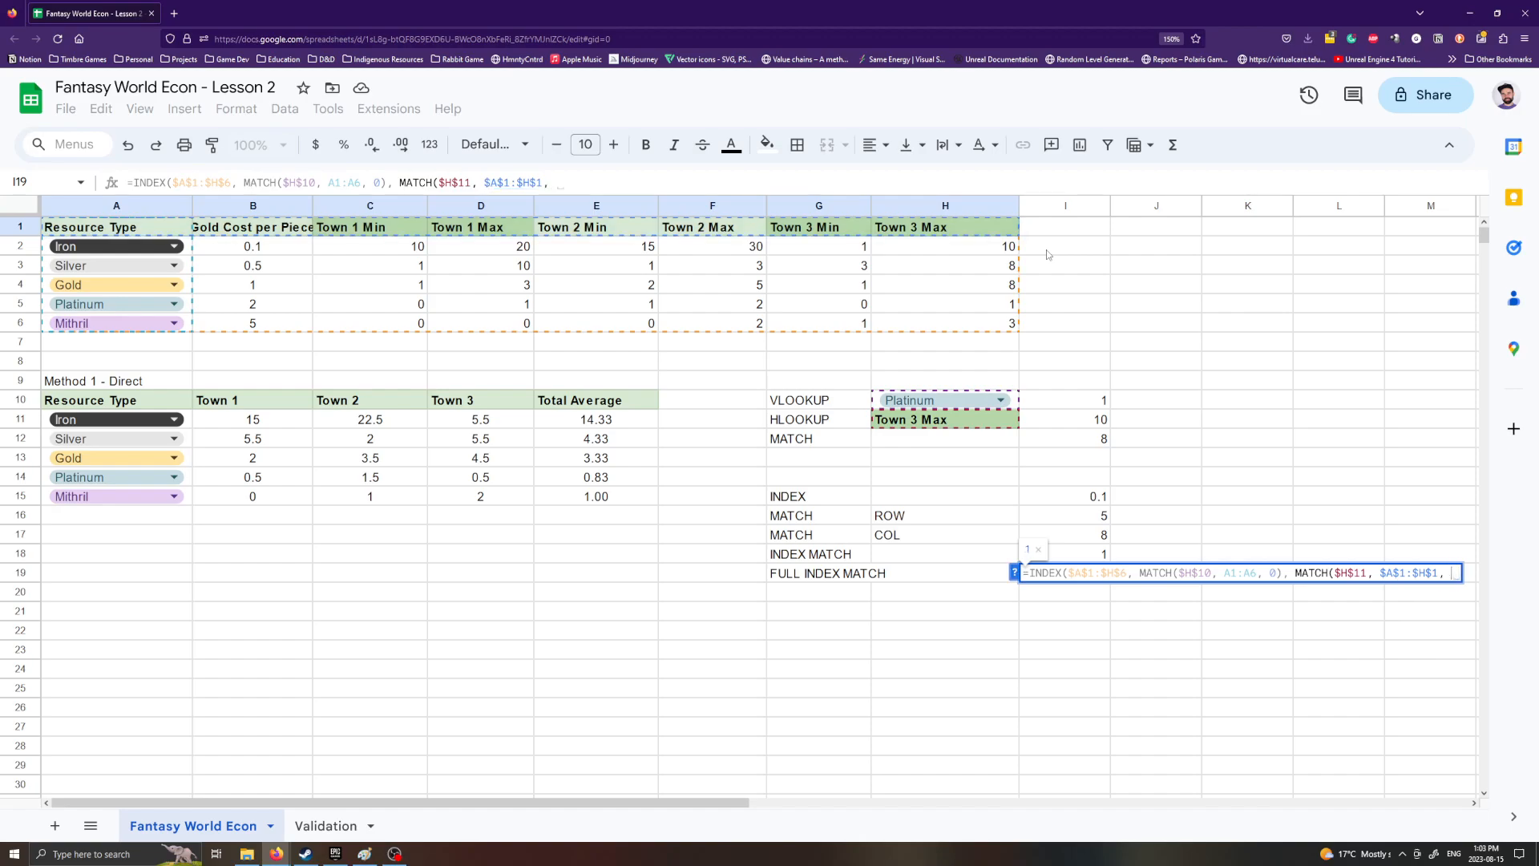
{"action": "type", "text": ")"}
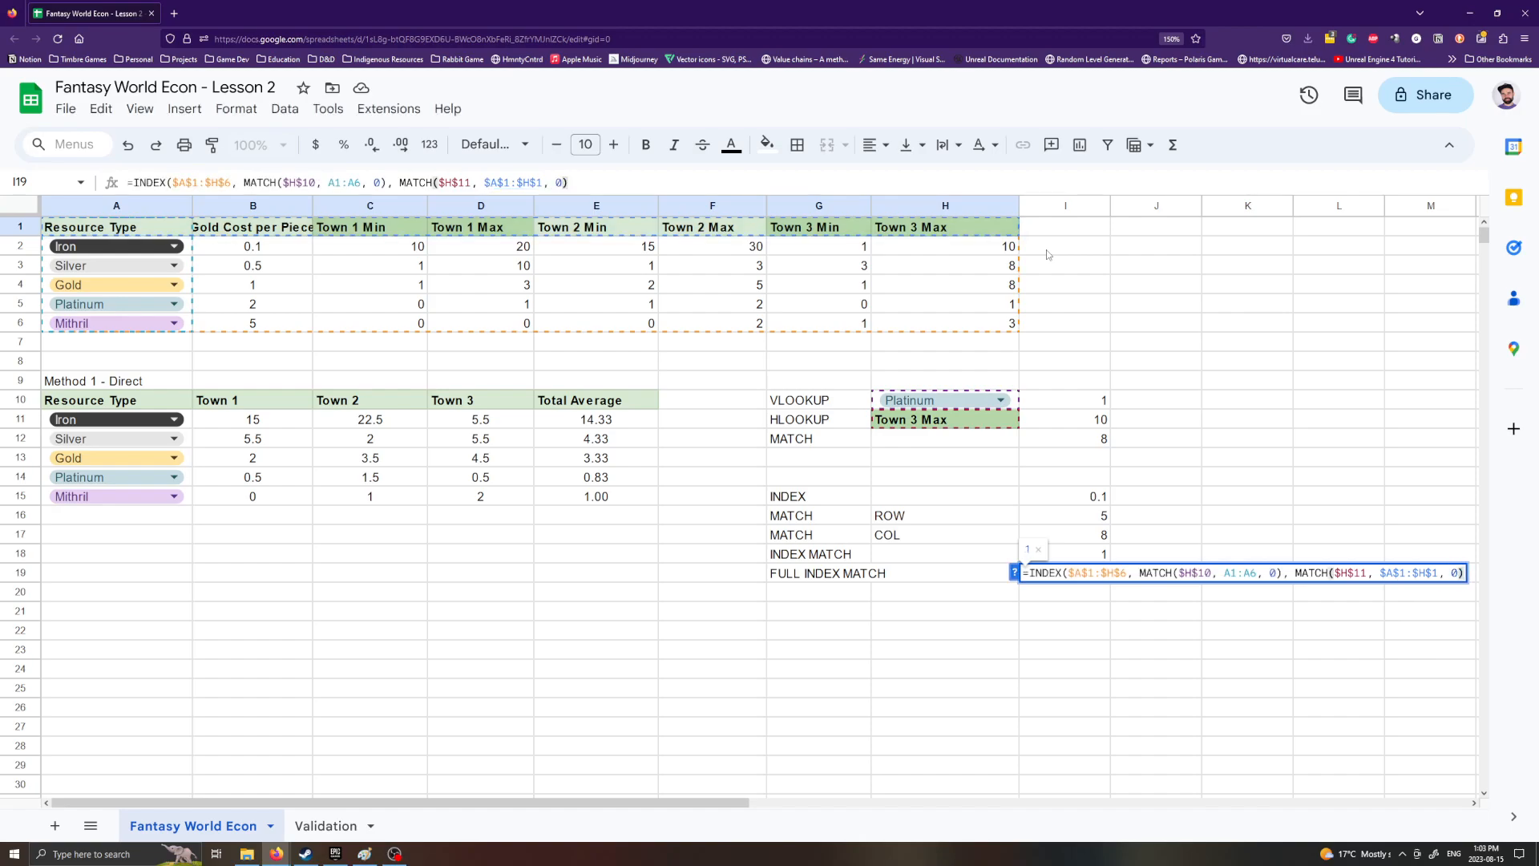
{"action": "type", "text": ")"}
{"action": "key", "text": "Return"}
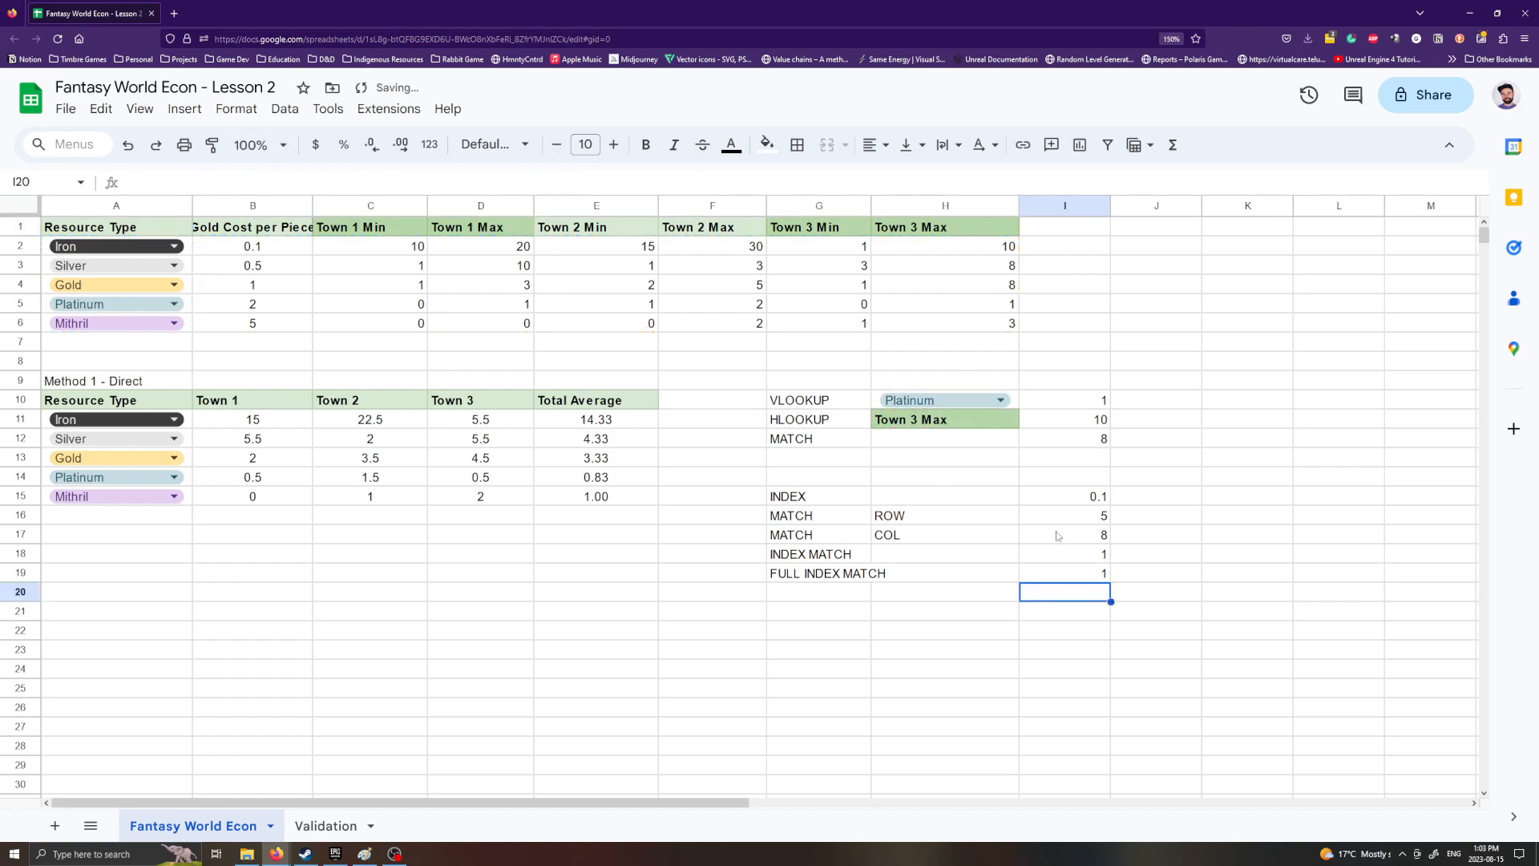
Step: Set the H10 resource to Gold and change the H11 header reference to B1, Gold Cost per Piece
{"action": "left_click", "coordinate": [955, 400]}
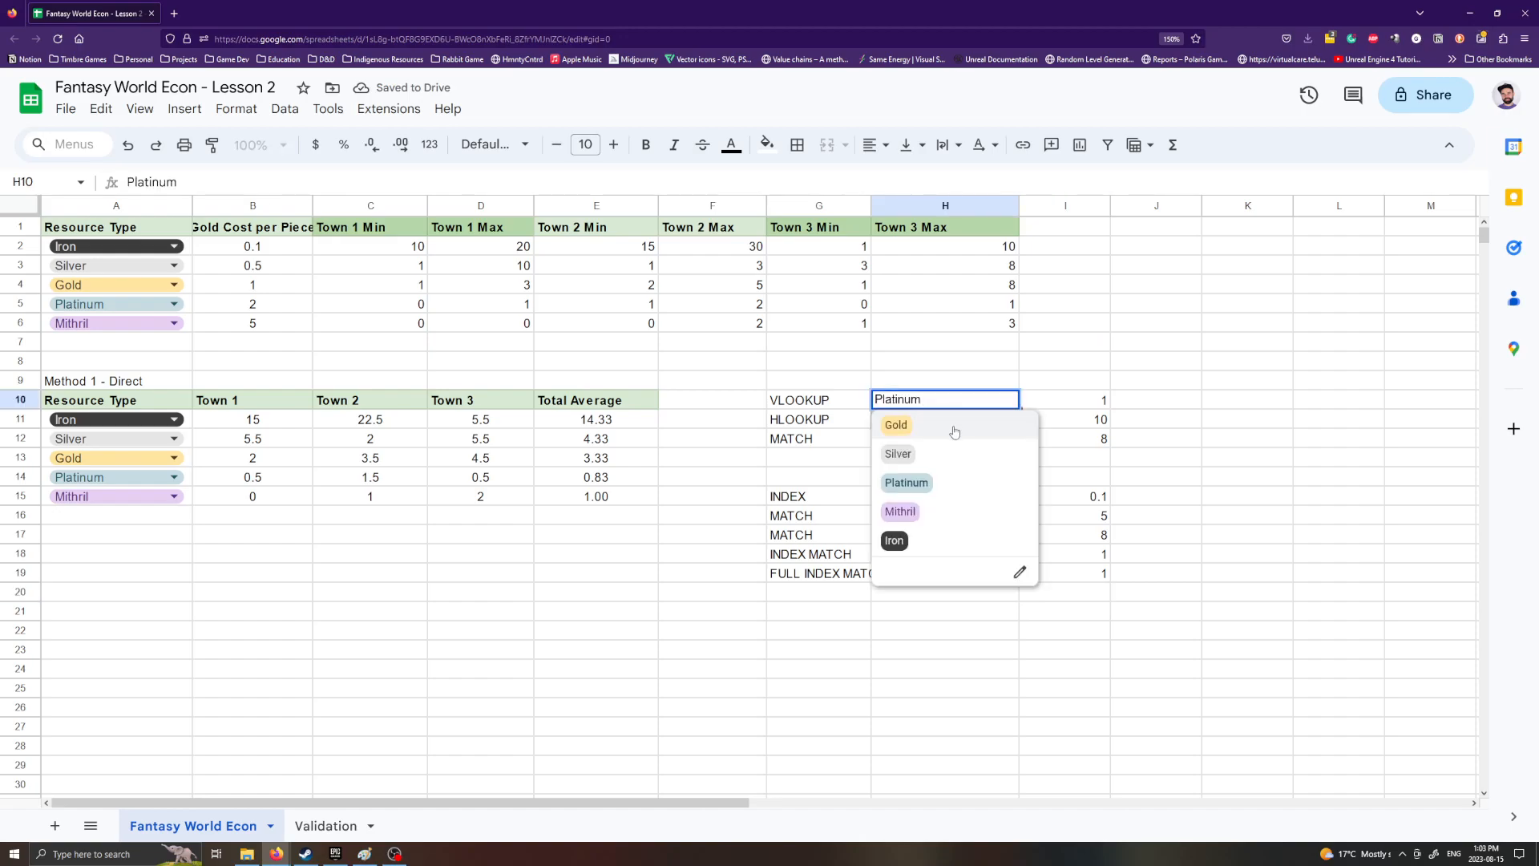
{"action": "left_click", "coordinate": [954, 426]}
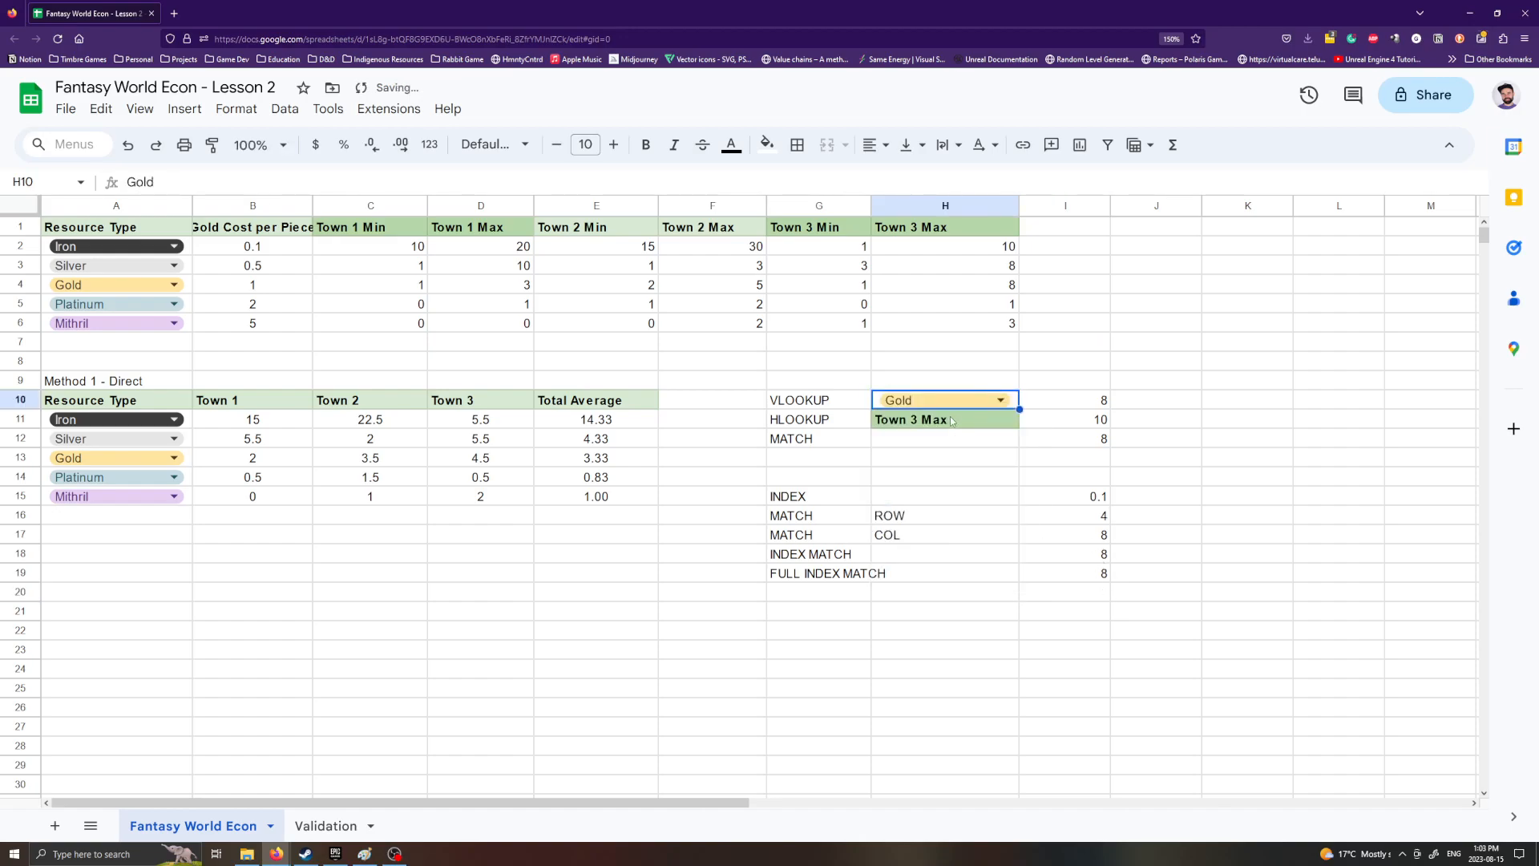
{"action": "key", "text": "Down"}
{"action": "left_click", "coordinate": [253, 182]}
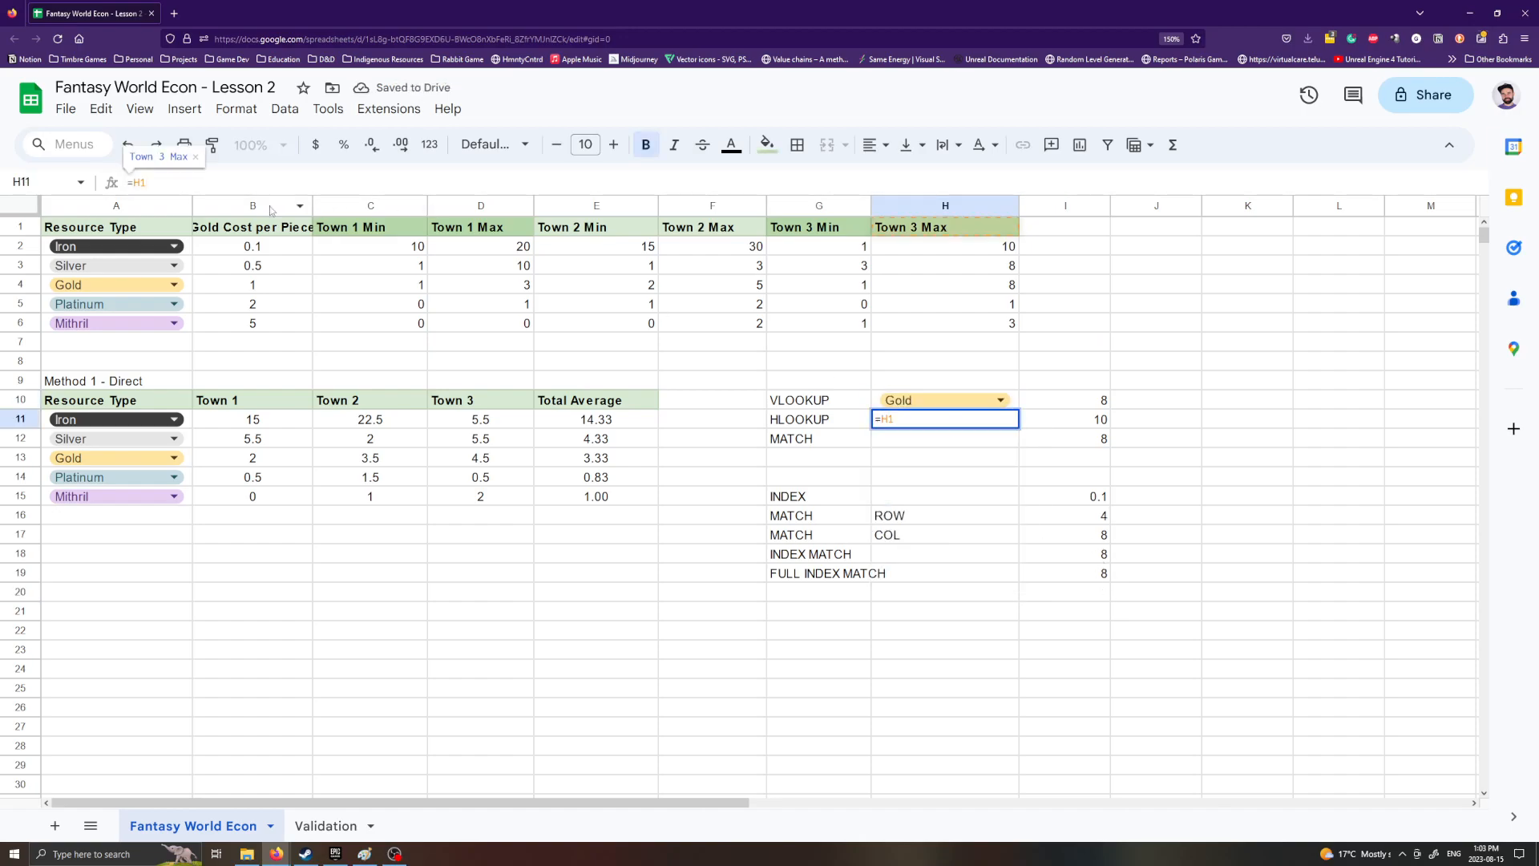
{"action": "key", "text": "BackSpace"}
{"action": "key", "text": "BackSpace"}
{"action": "type", "text": "B1"}
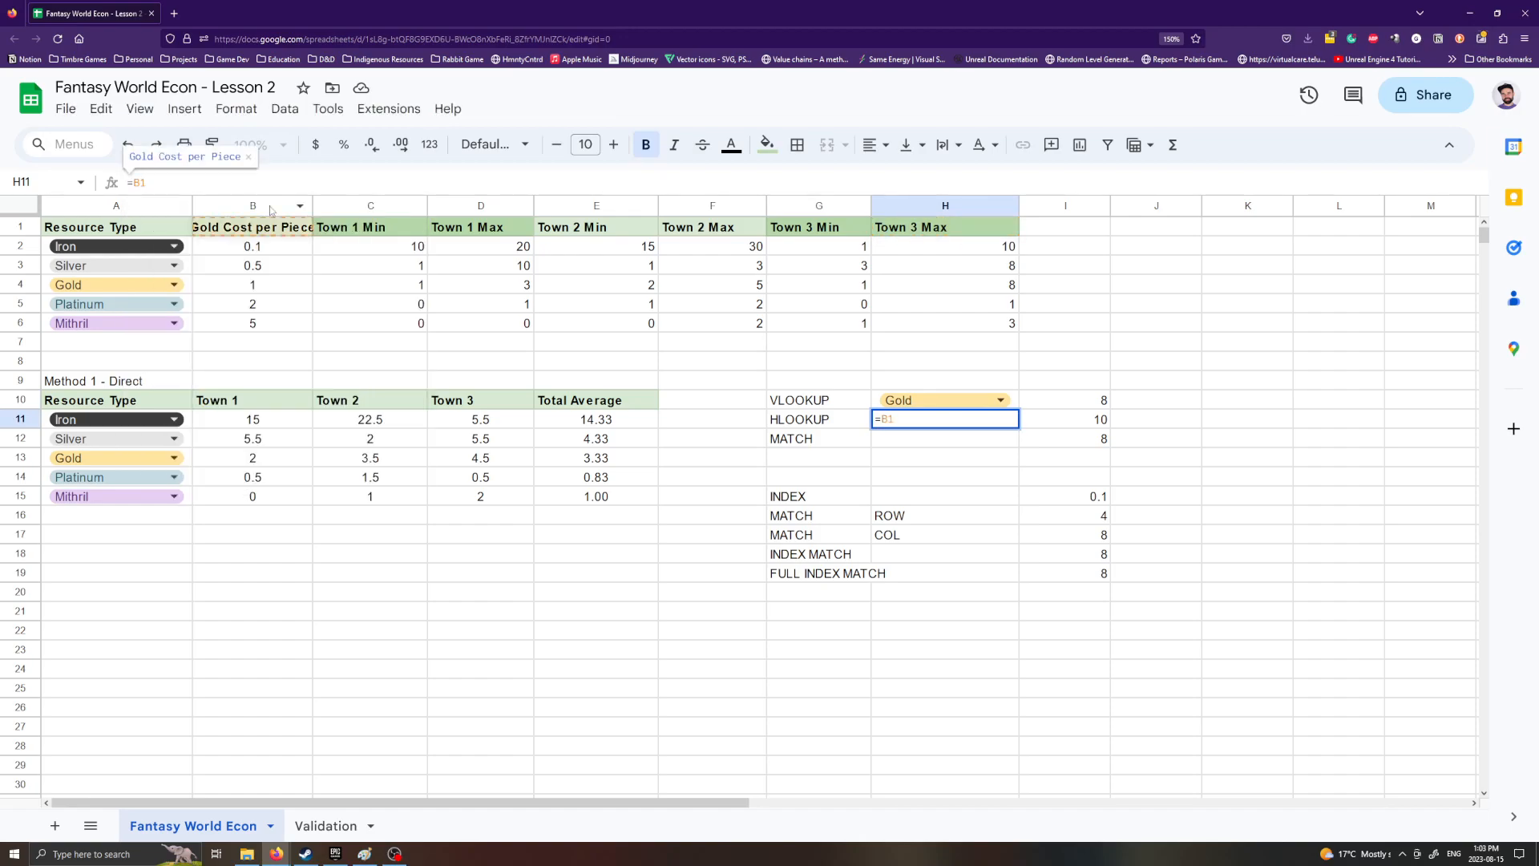
{"action": "key", "text": "Return"}
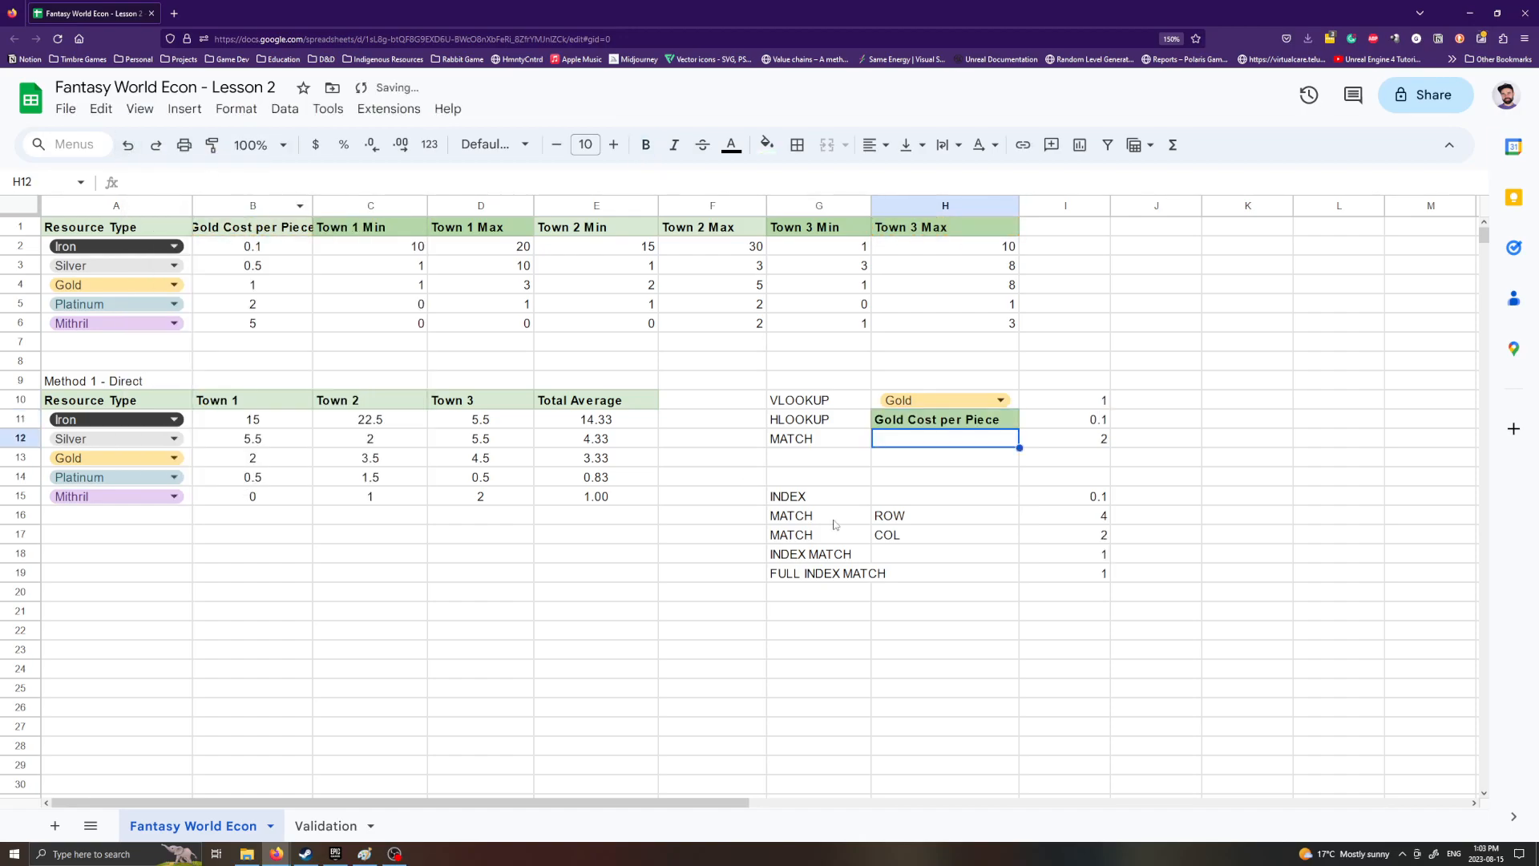
Step: Change the H11 header reference to C1, Town 1 Min
{"action": "left_click", "coordinate": [955, 424]}
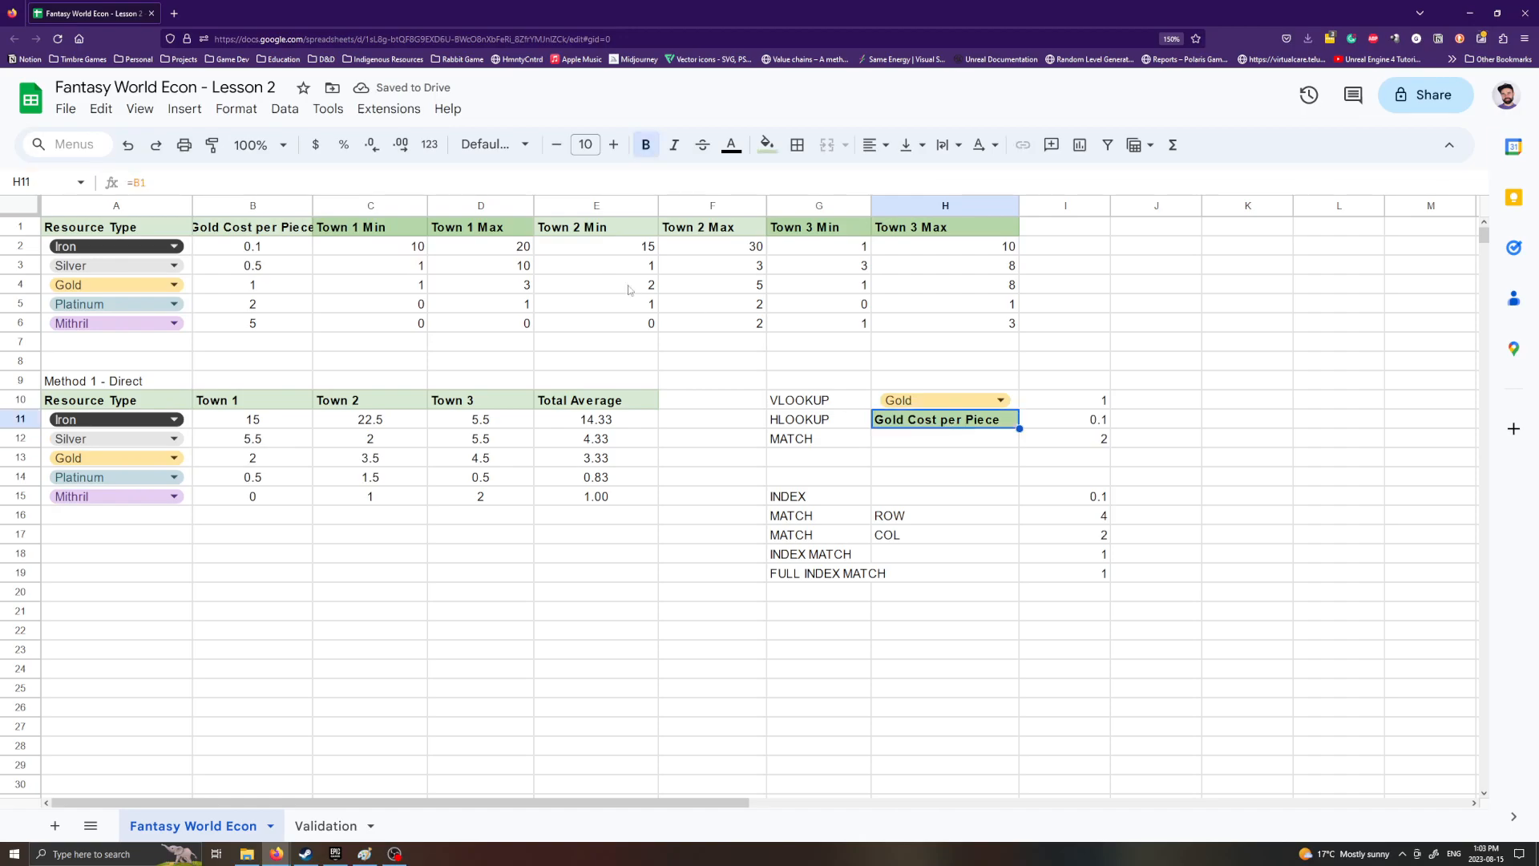
{"action": "left_click", "coordinate": [176, 183]}
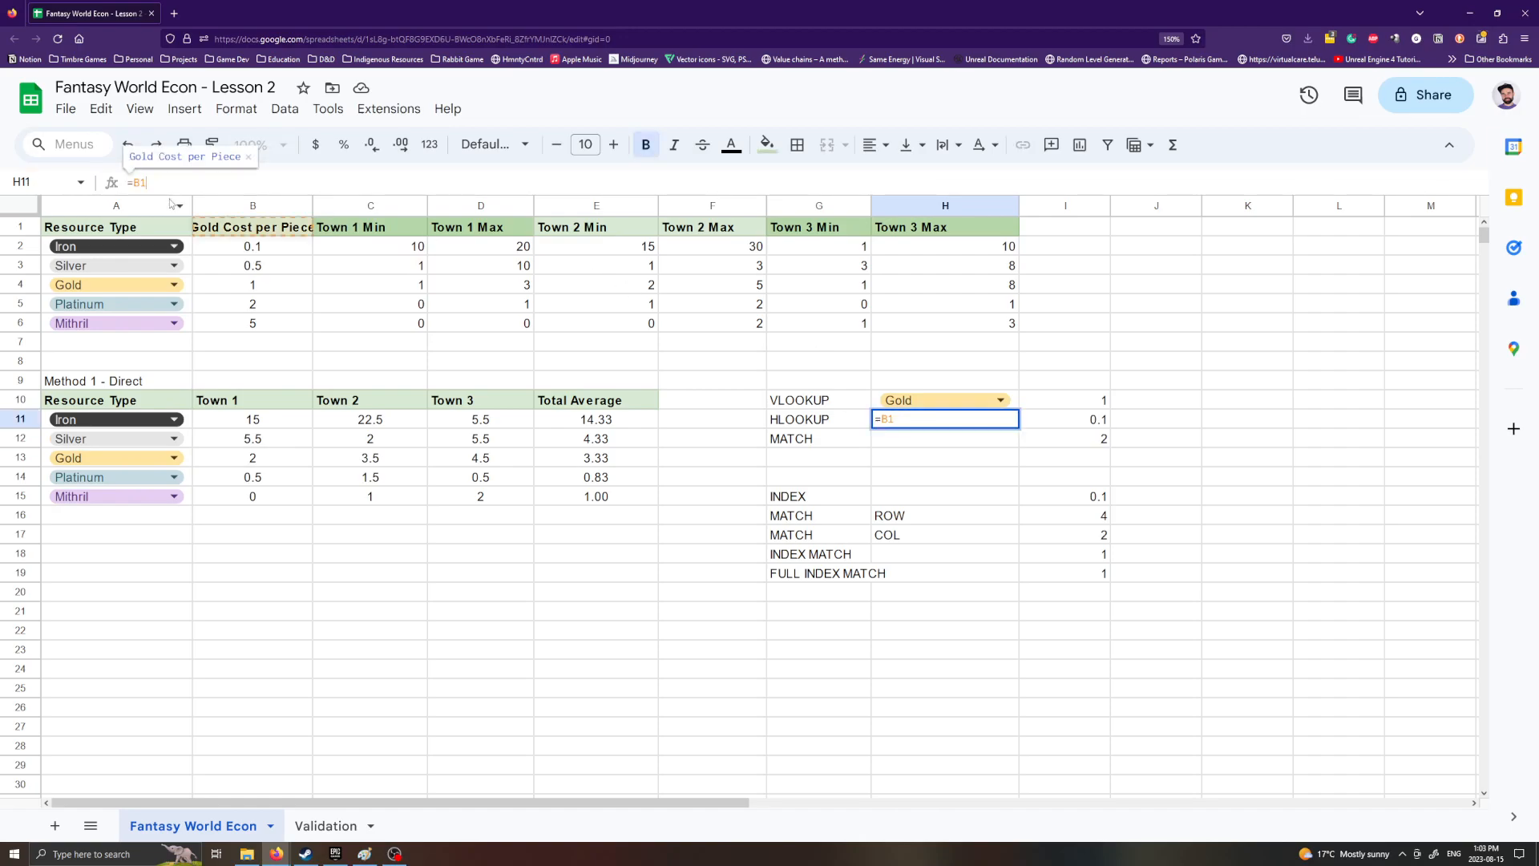
{"action": "key", "text": "BackSpace"}
{"action": "key", "text": "BackSpace"}
{"action": "type", "text": "C1"}
{"action": "key", "text": "Return"}
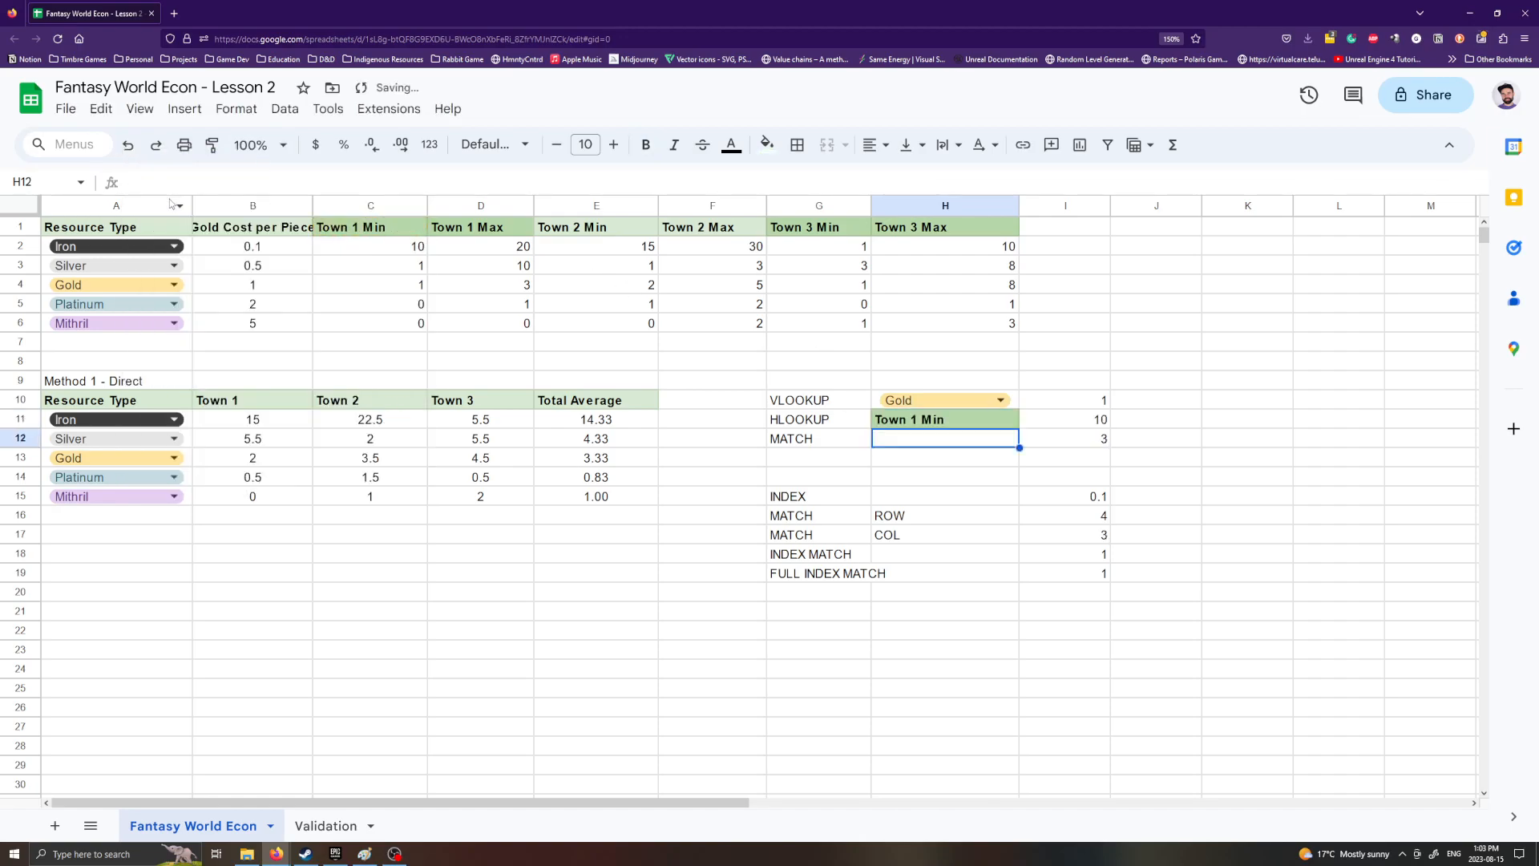
{"action": "left_click", "coordinate": [966, 425]}
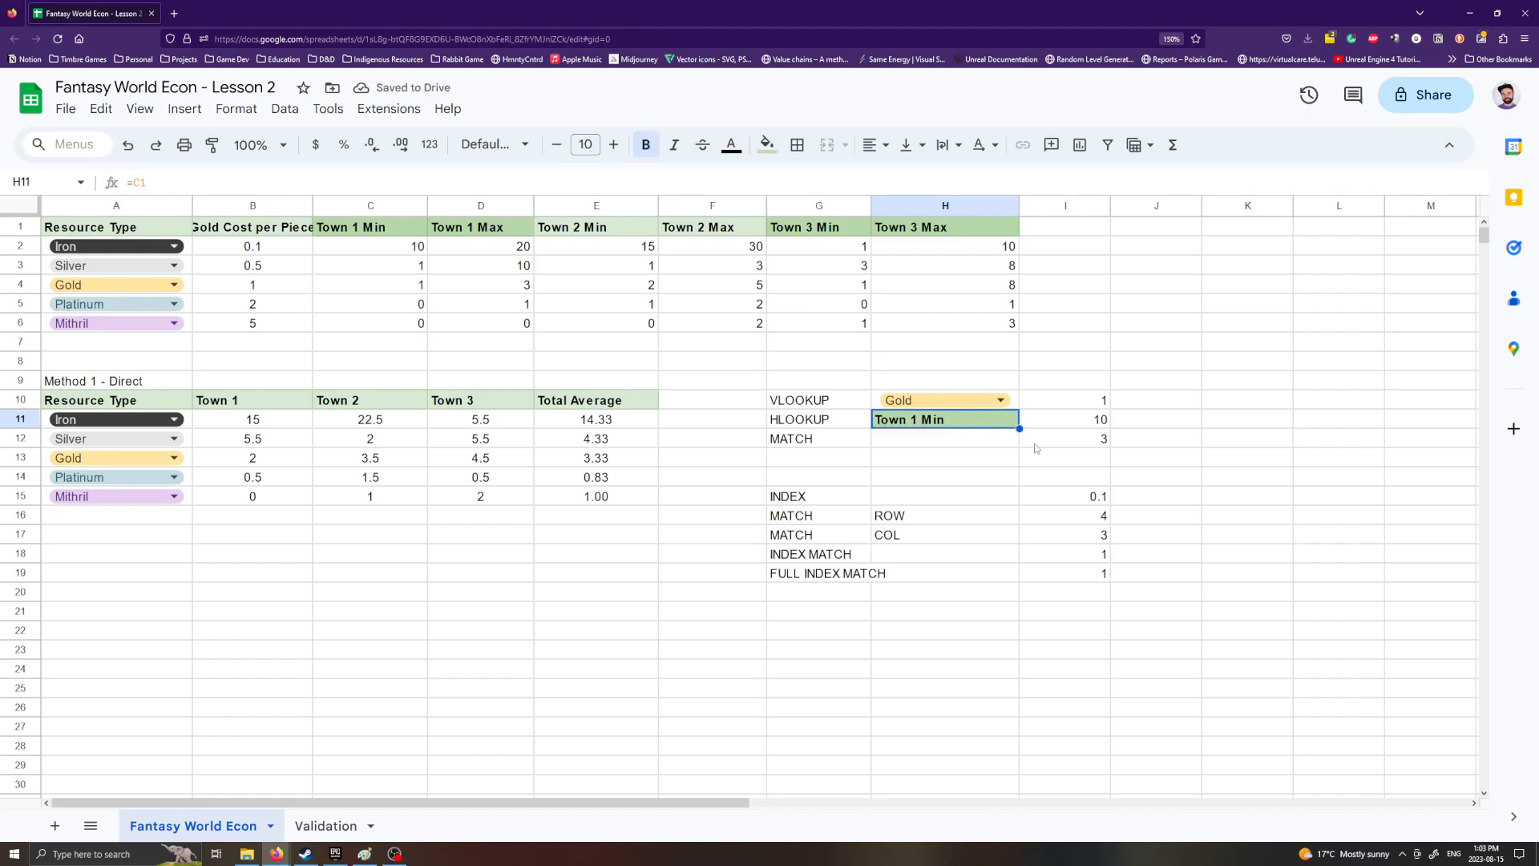
Step: Switch the H10 resource to Silver, then to Iron, and check the source value in C2
{"action": "left_click", "coordinate": [977, 403]}
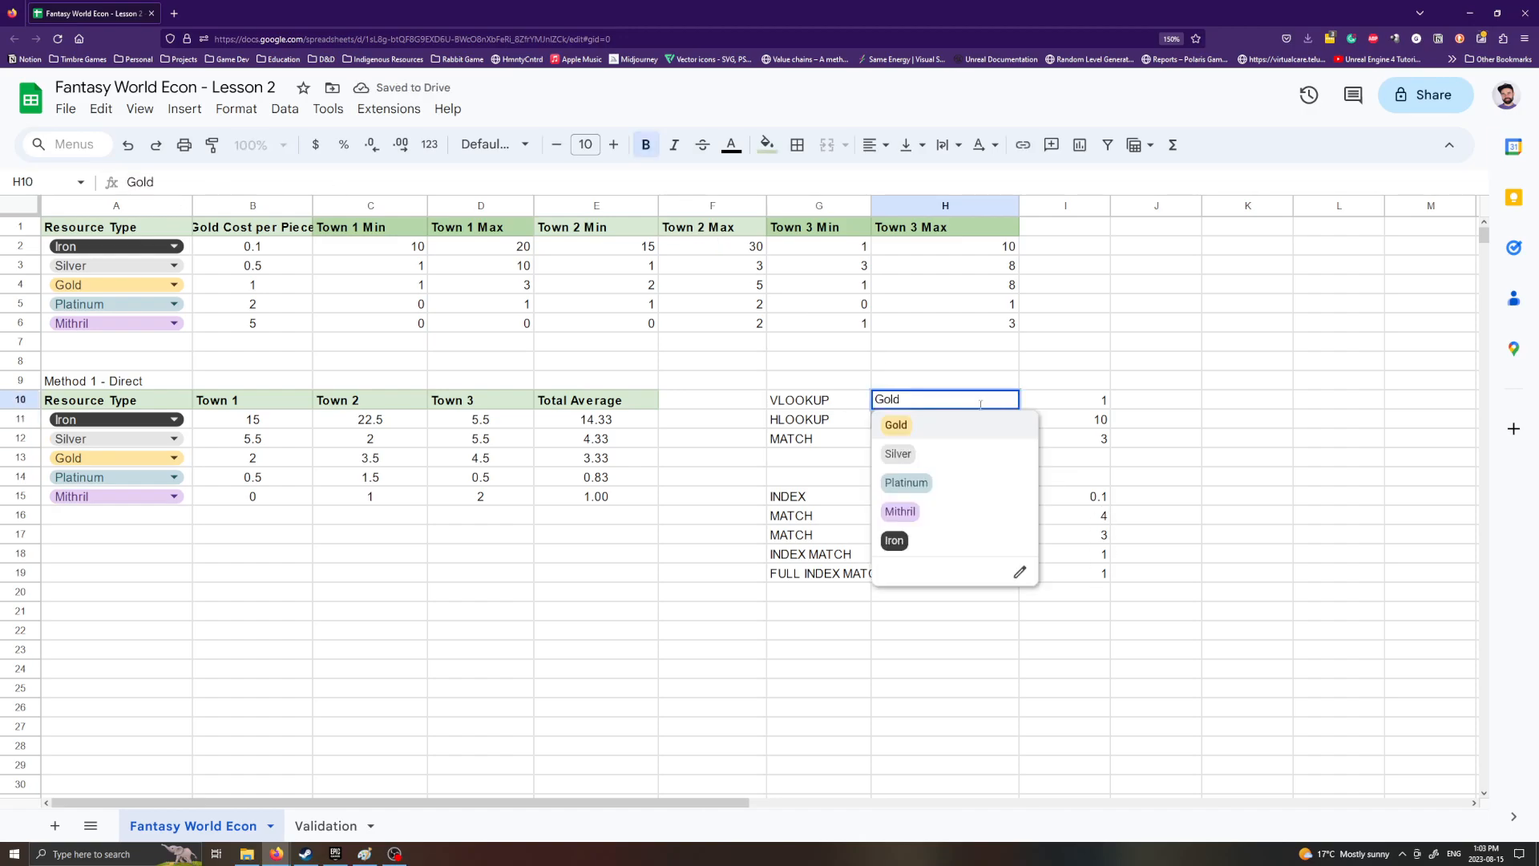
{"action": "left_click", "coordinate": [969, 452]}
{"action": "left_click", "coordinate": [962, 399]}
{"action": "left_click", "coordinate": [895, 540]}
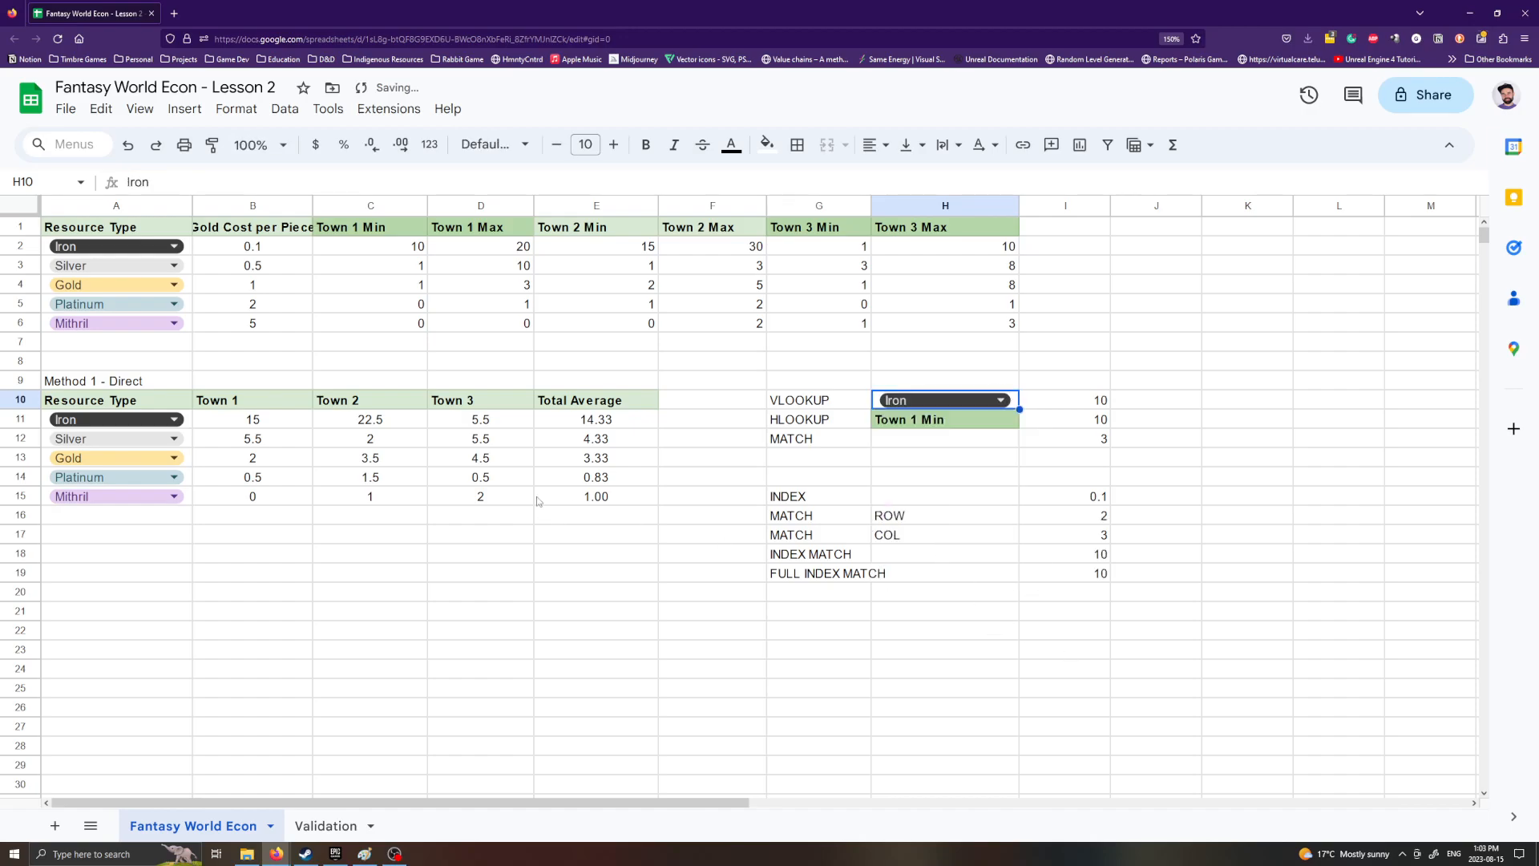
{"action": "left_click", "coordinate": [398, 249]}
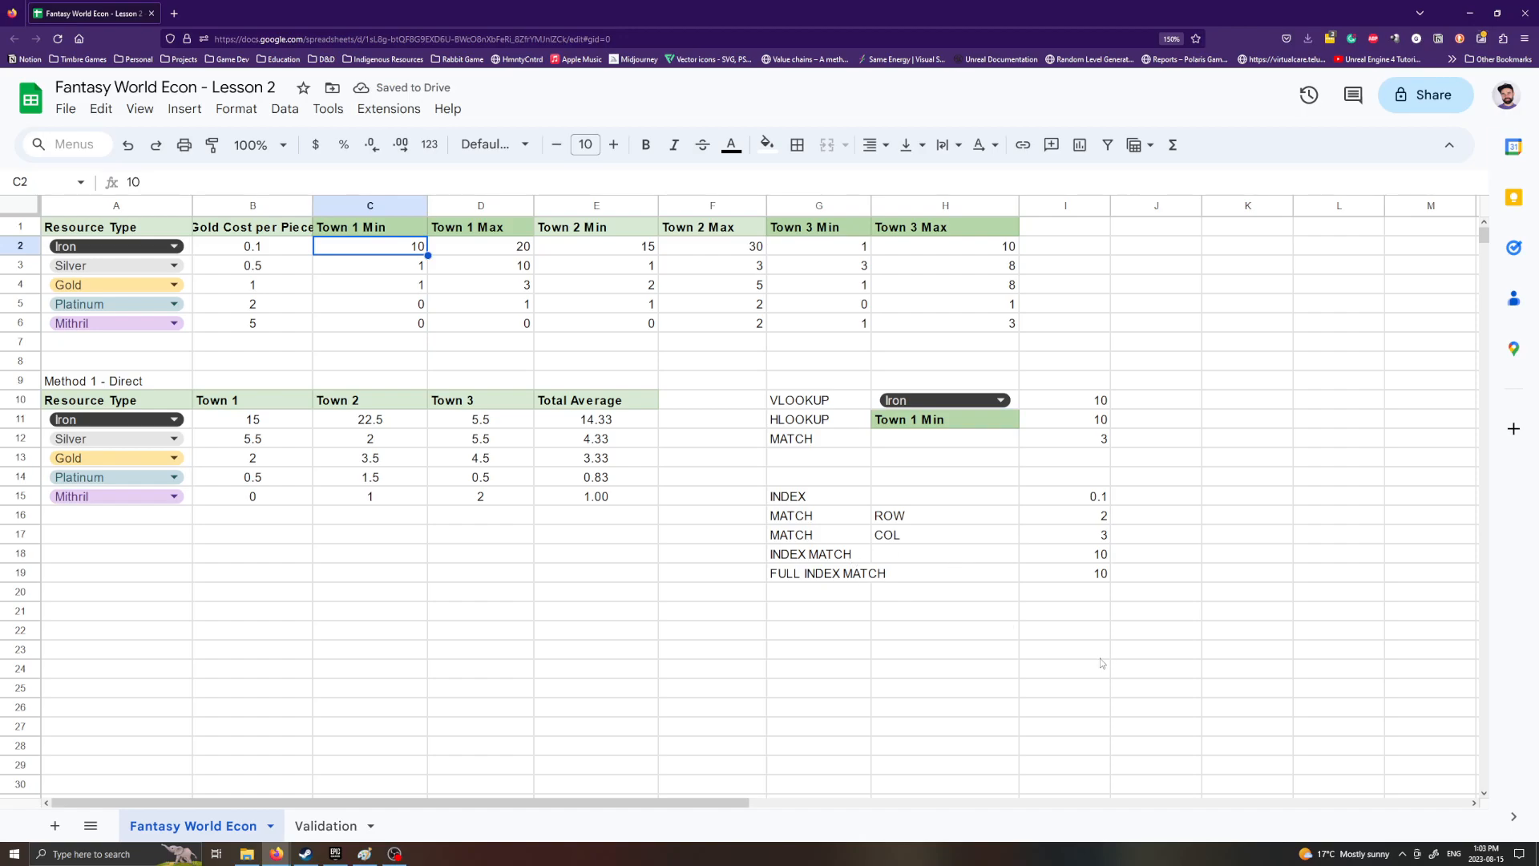
Step: Show the I19 FULL INDEX MATCH formula in an enlarged formula bar
{"action": "left_click", "coordinate": [1102, 574]}
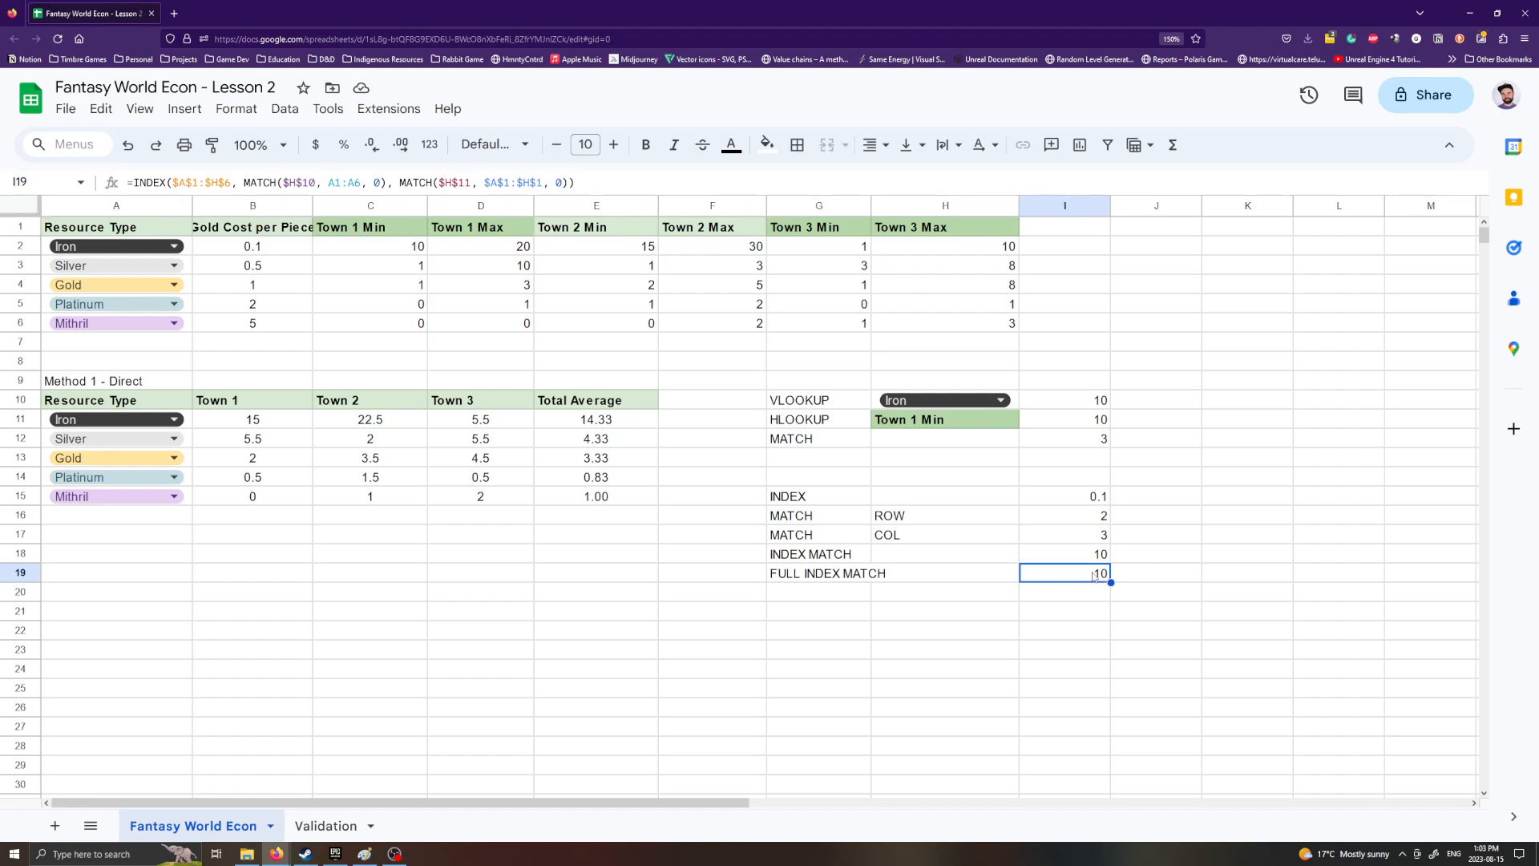
{"action": "left_click_drag", "start_coordinate": [295, 197], "coordinate": [279, 255]}
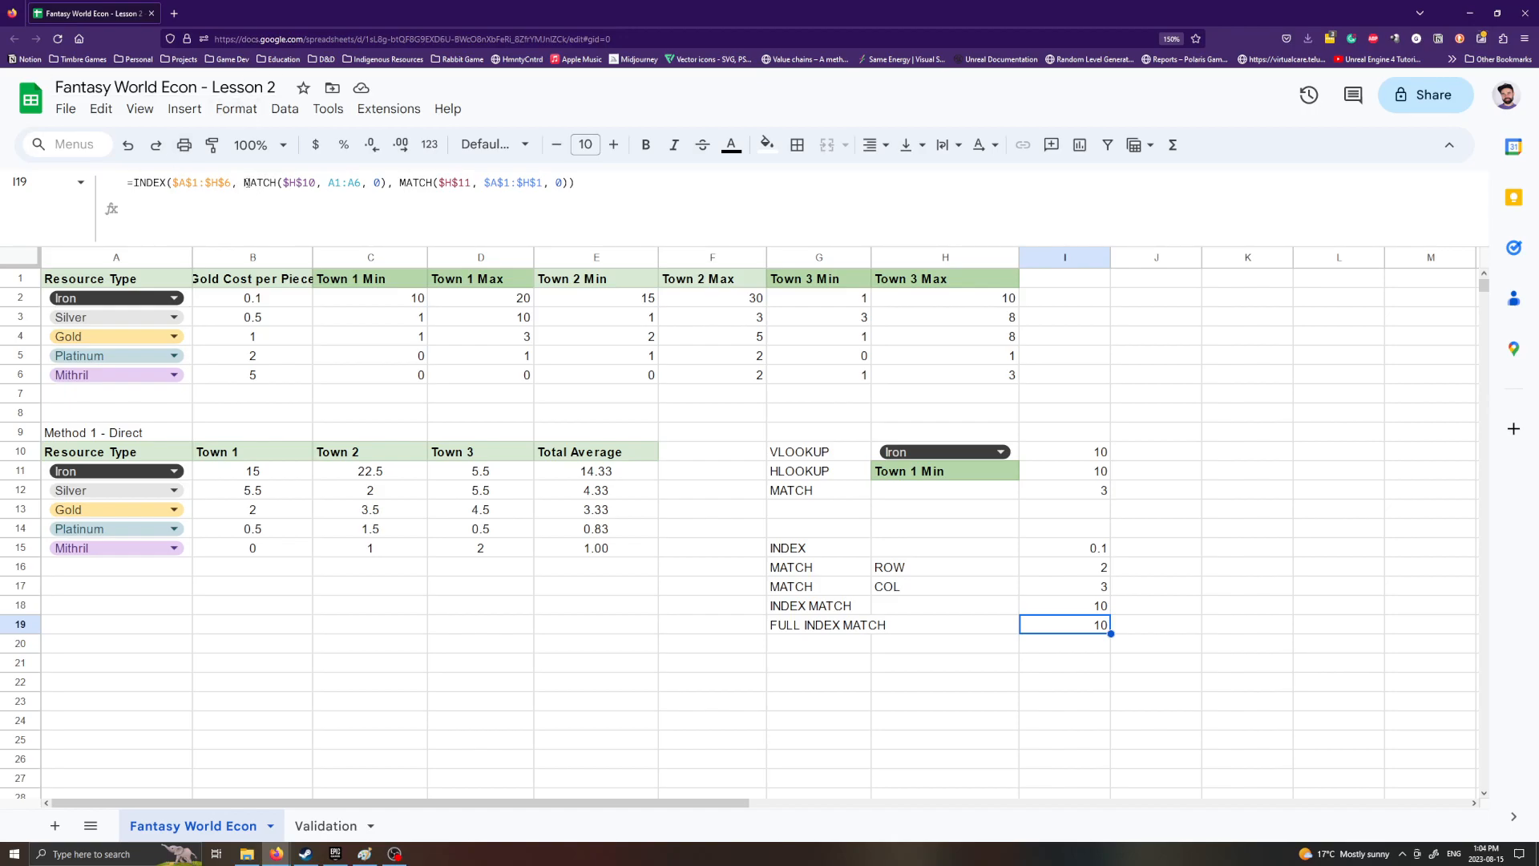
{"action": "left_click", "coordinate": [247, 183]}
{"action": "key", "text": "ctrl+Return"}
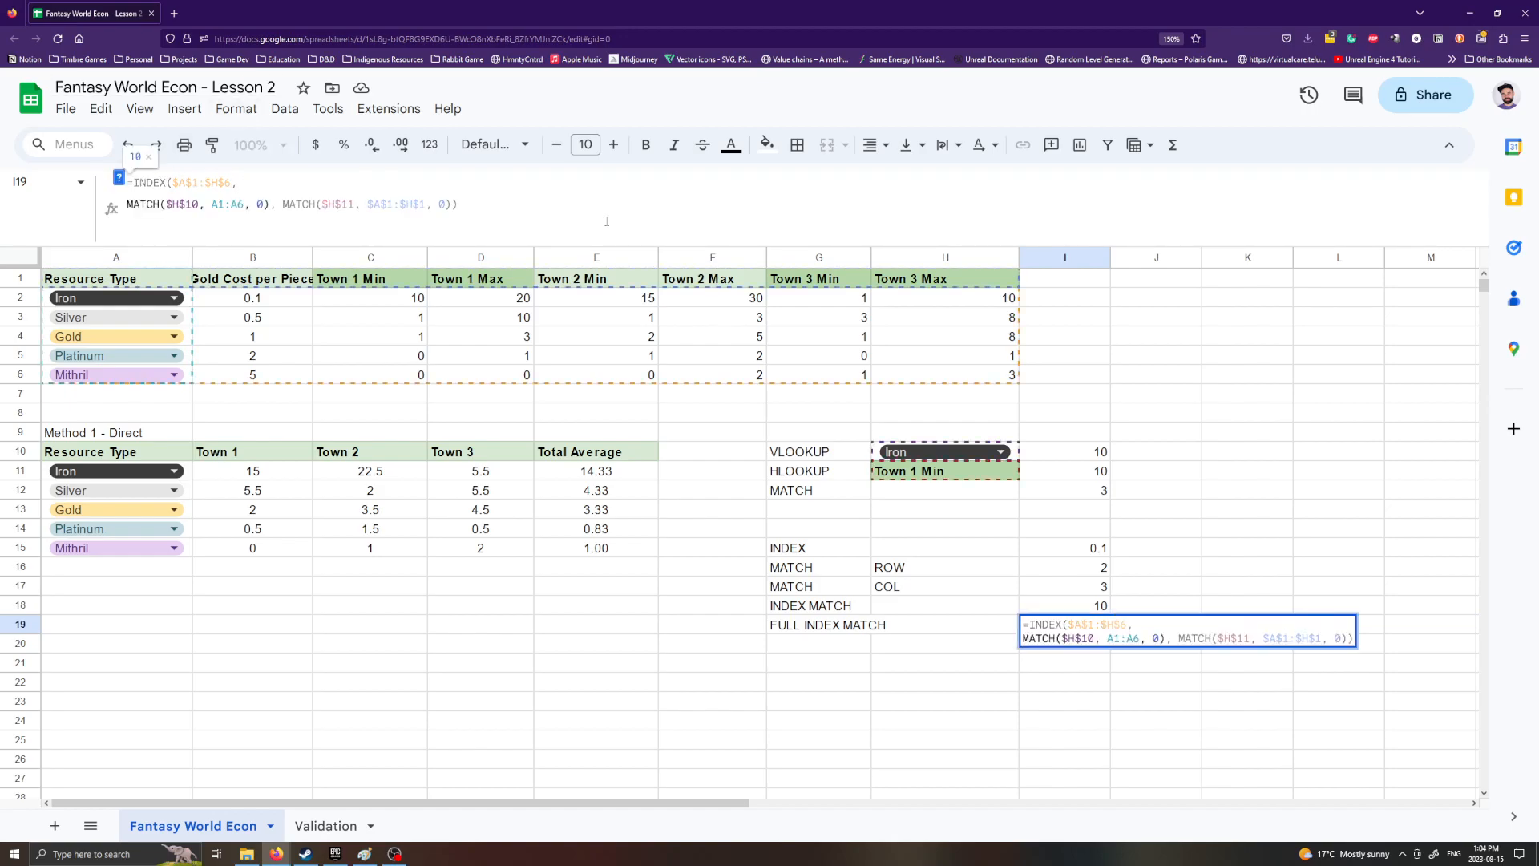
{"action": "left_click", "coordinate": [606, 221]}
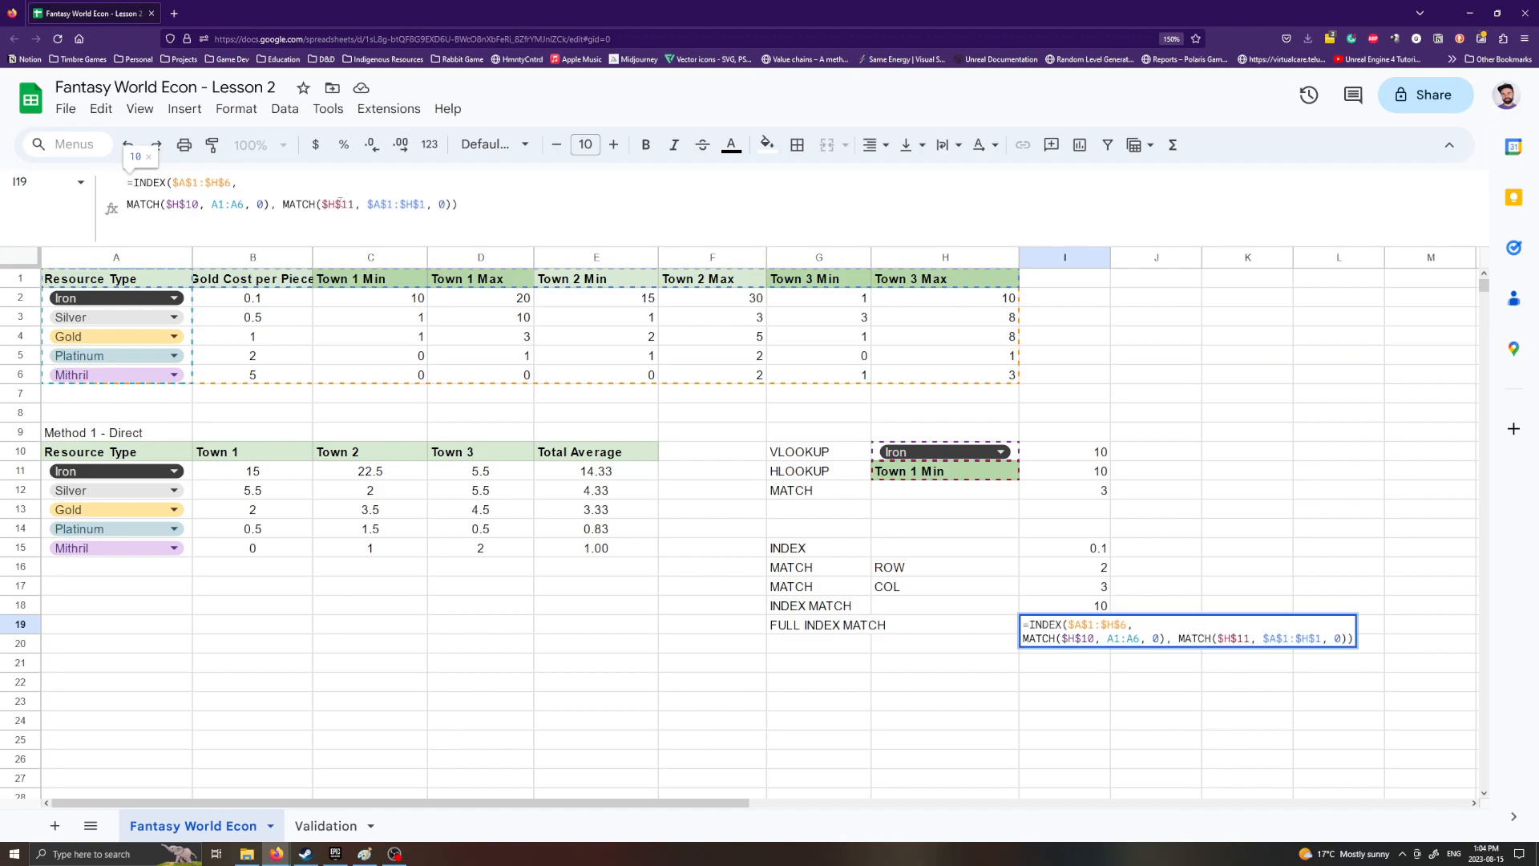
{"action": "left_click", "coordinate": [127, 205]}
{"action": "key", "text": "BackSpace"}
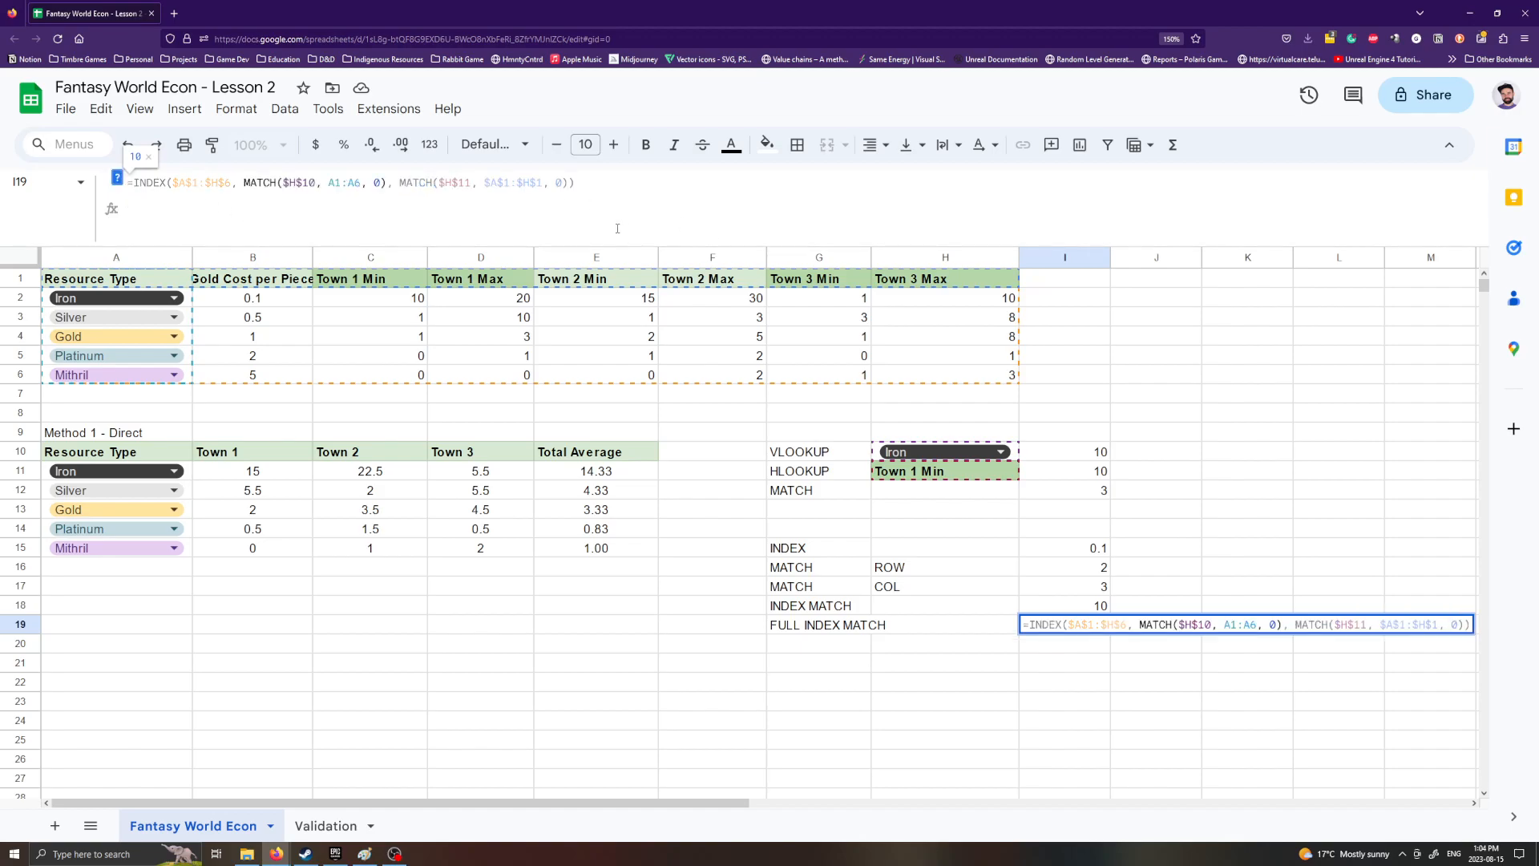
{"action": "left_click", "coordinate": [614, 182]}
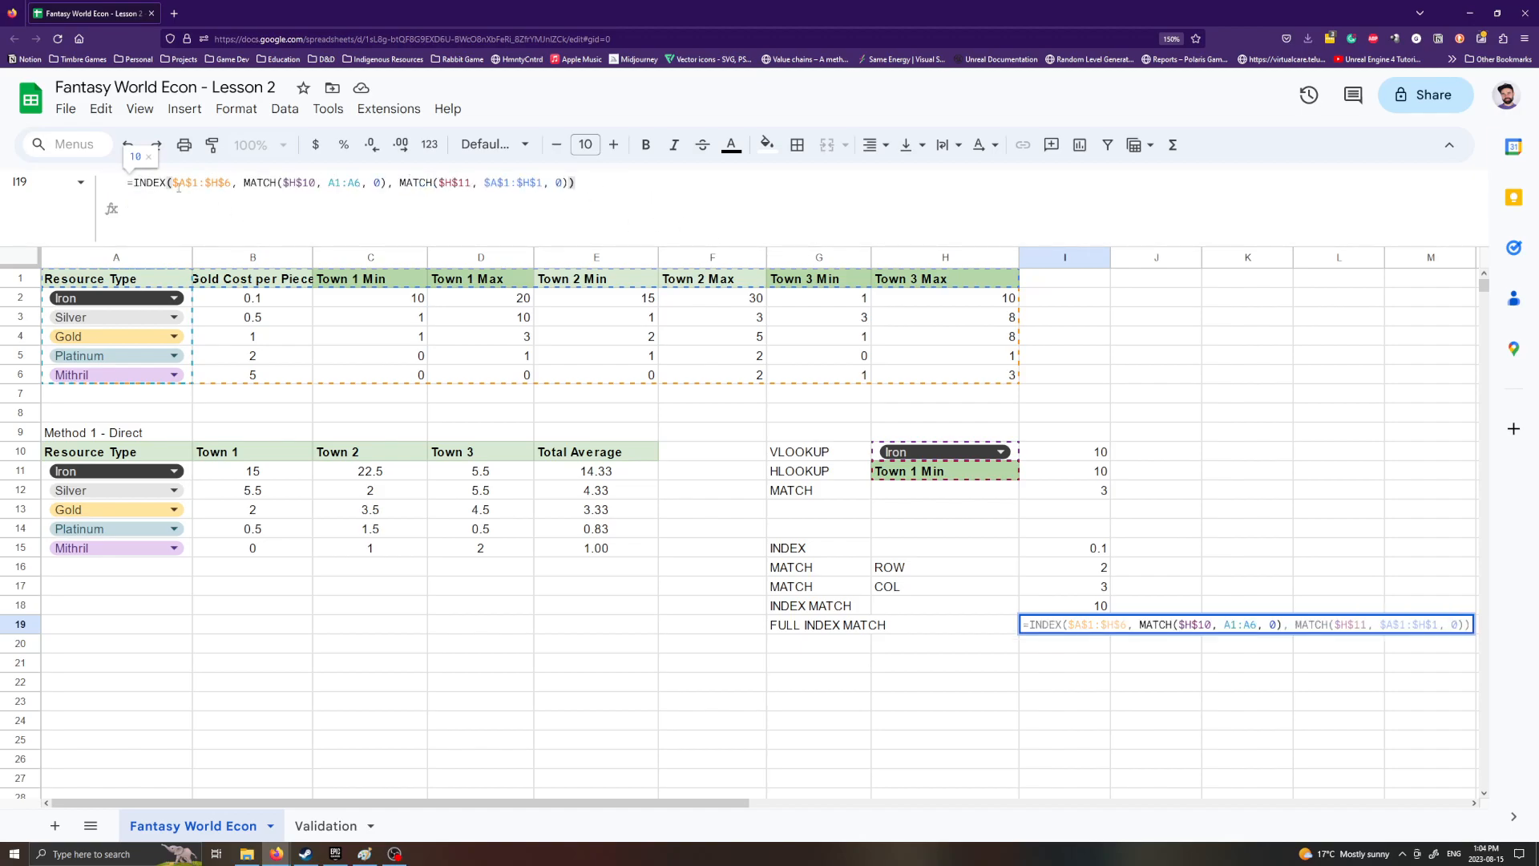
{"action": "left_click", "coordinate": [172, 182]}
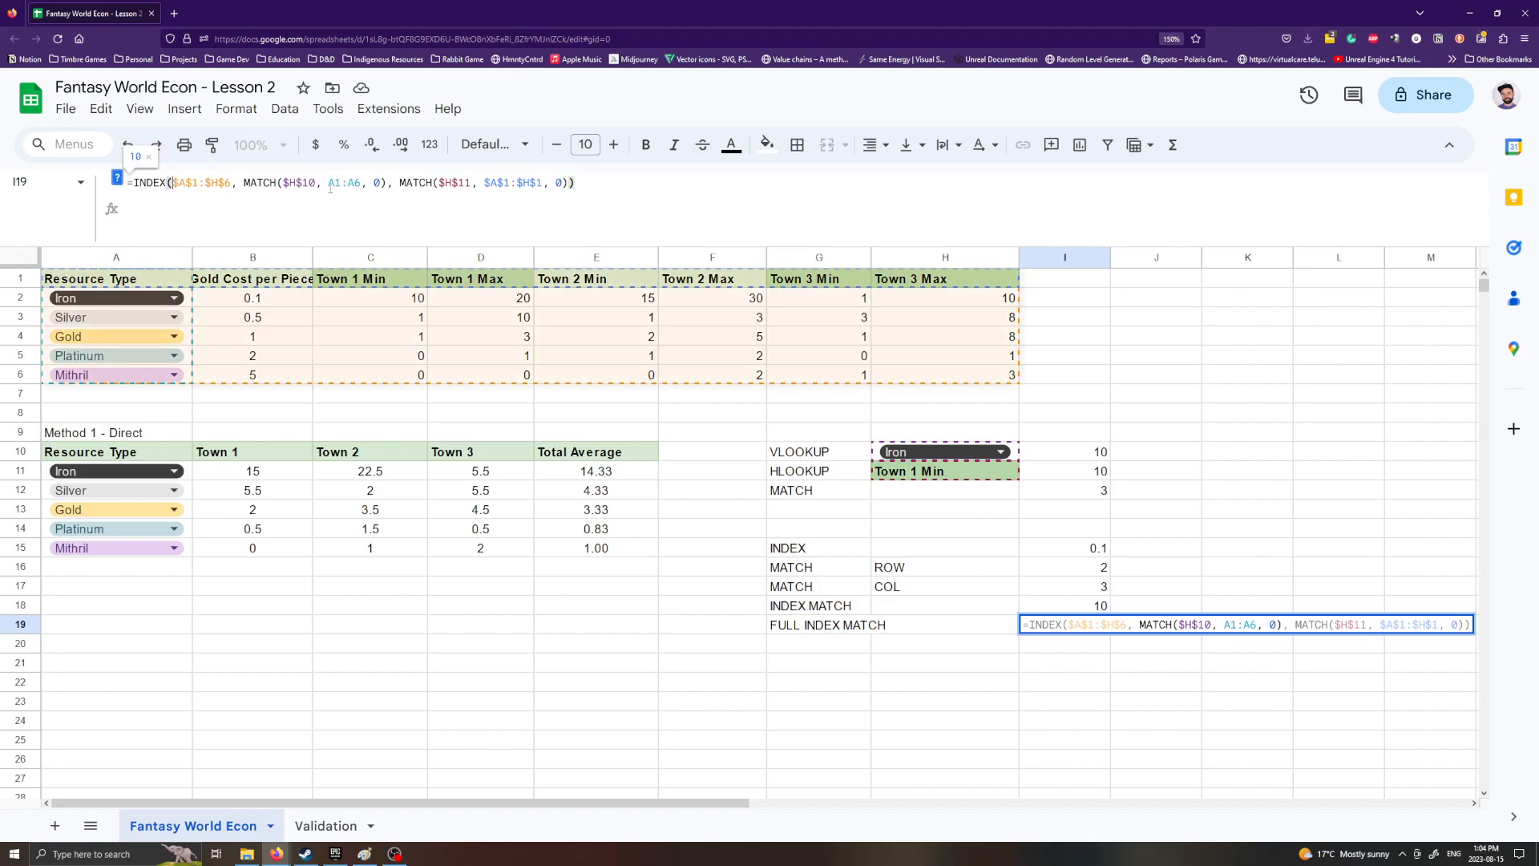
{"action": "key", "text": "ctrl+Return"}
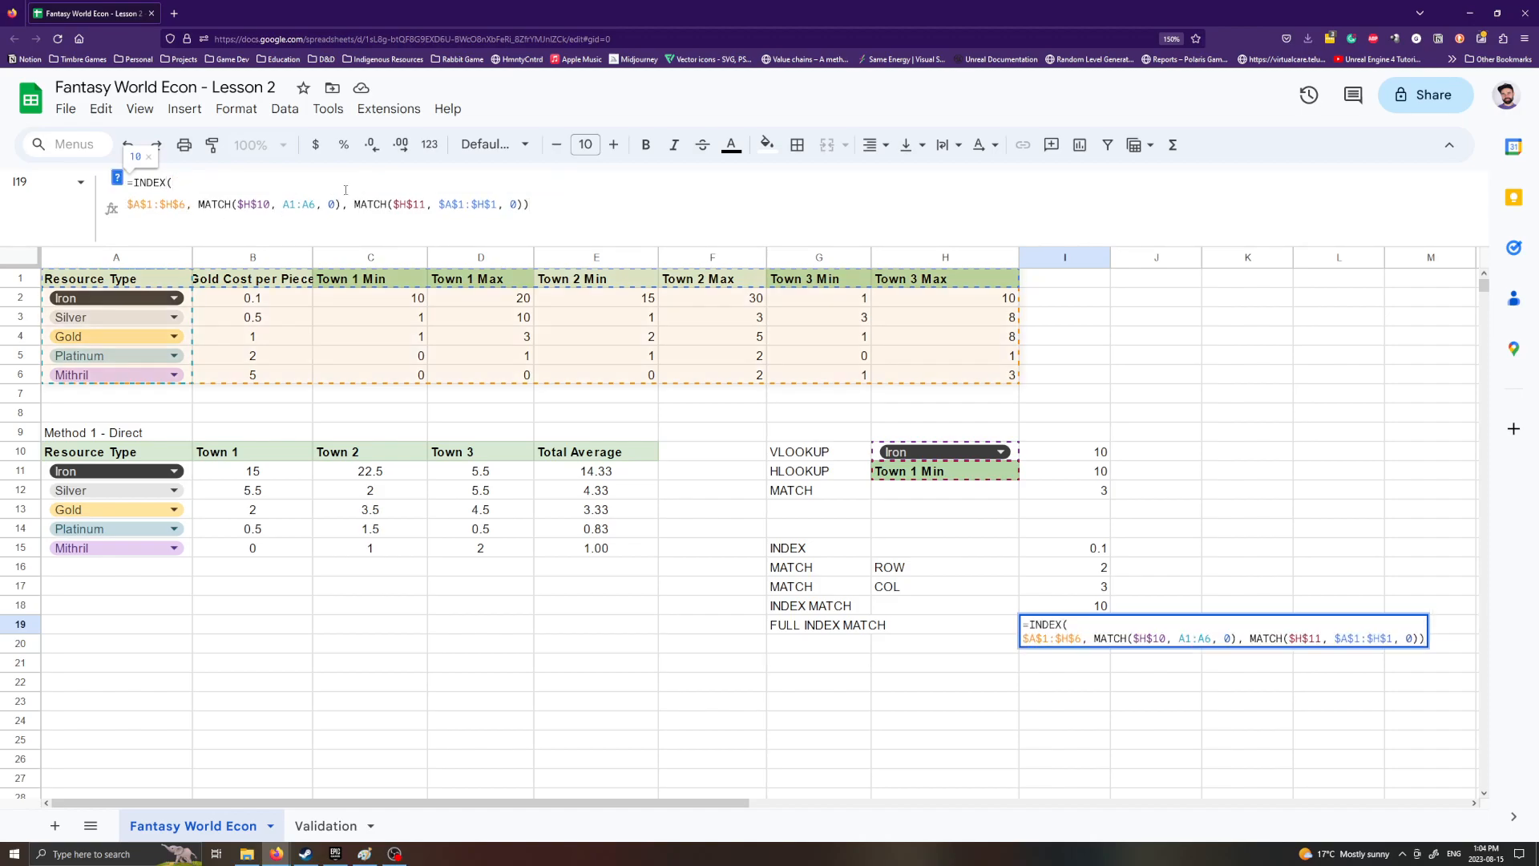
{"action": "key", "text": "BackSpace"}
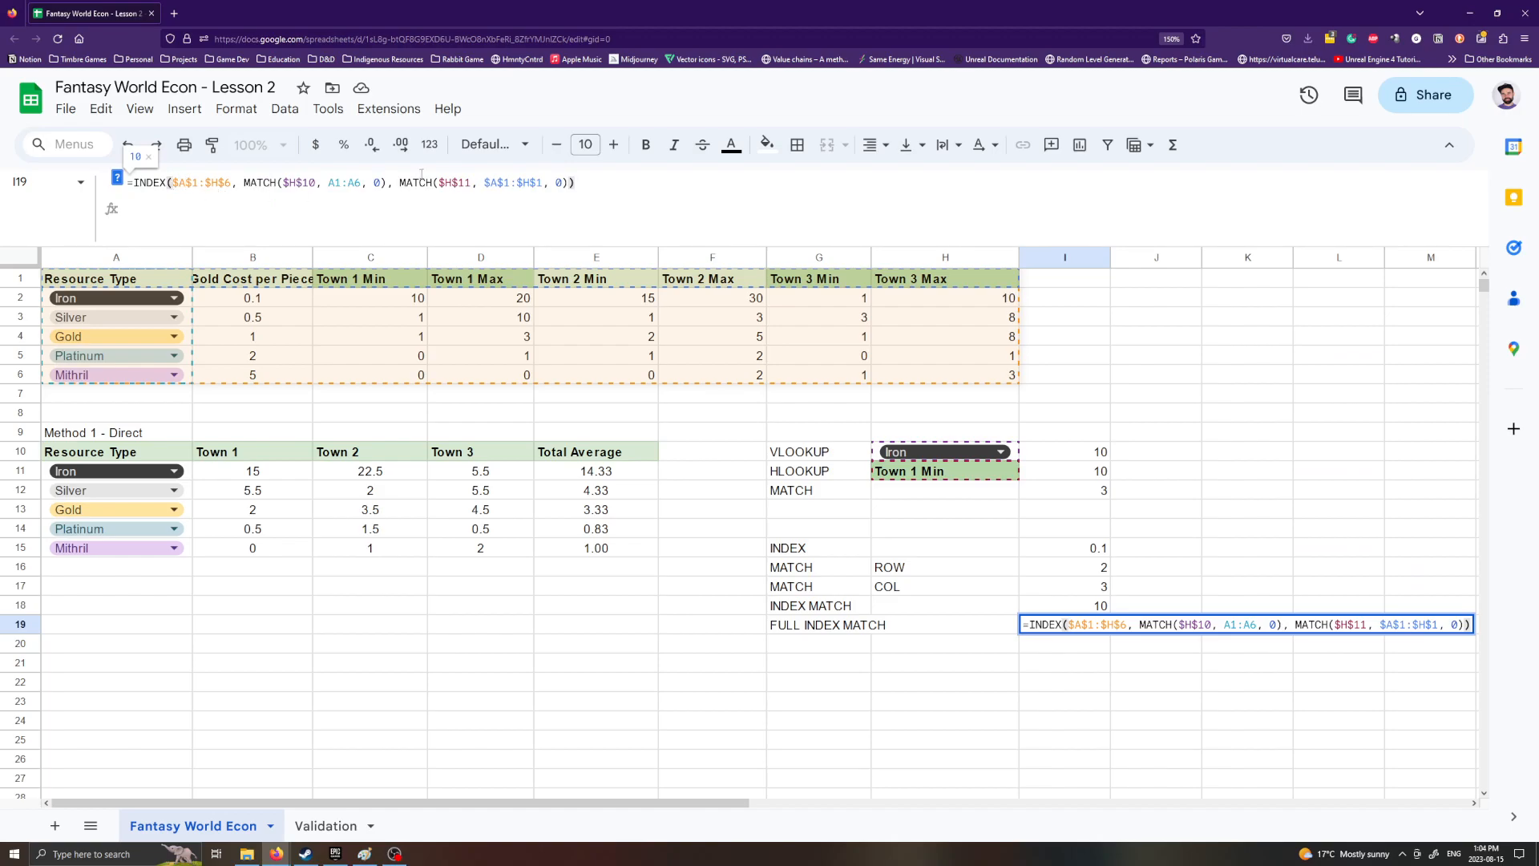
Step: Put the I19 formula's range $A$1:$H$6 and its two MATCH arguments on separate lines below INDEX( and enter the formula
{"action": "key", "text": "ctrl+Return"}
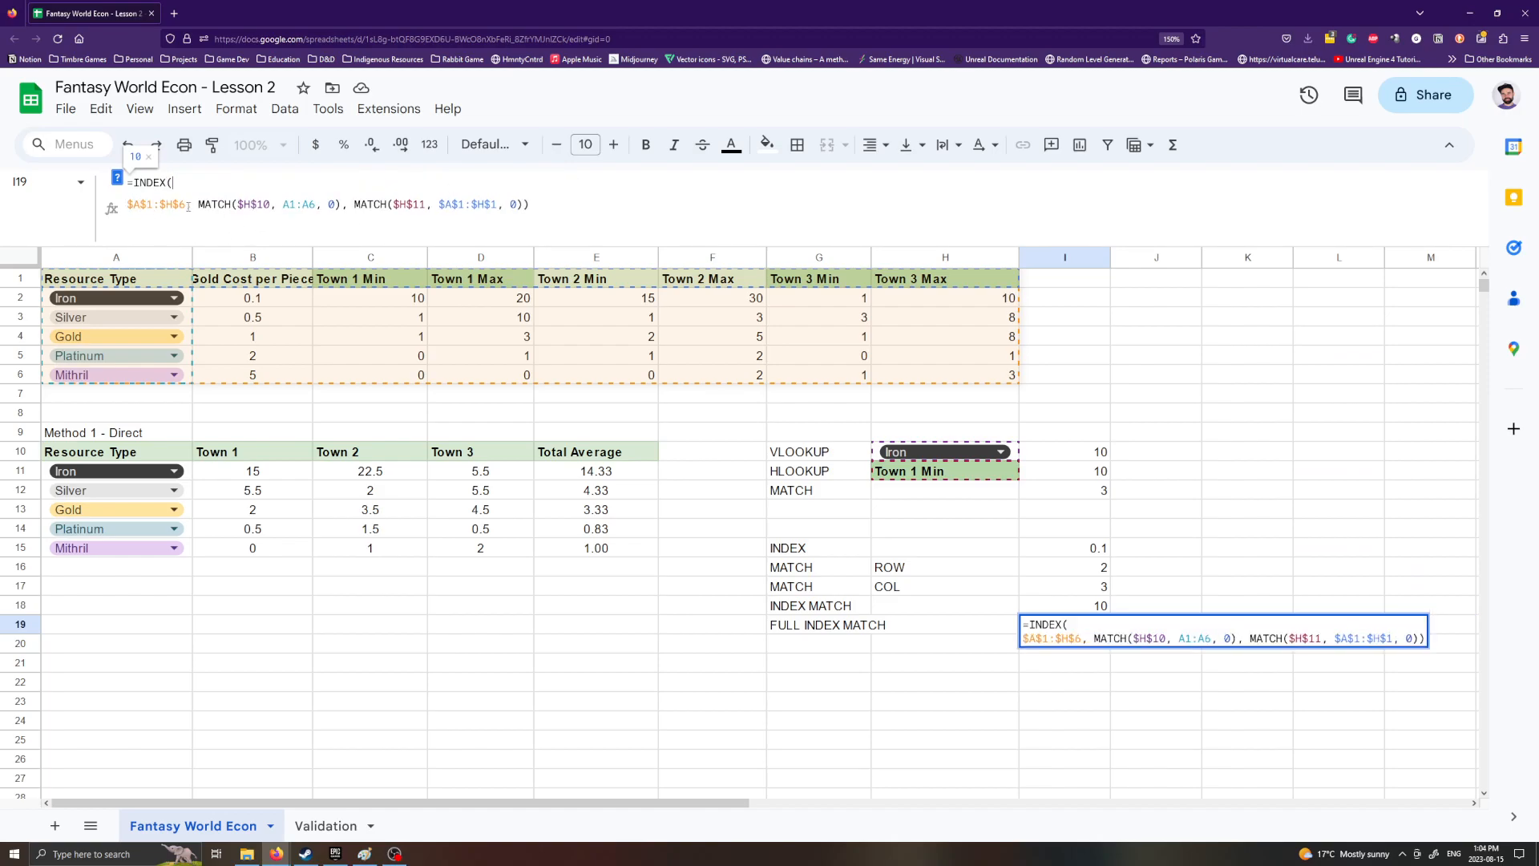
{"action": "left_click", "coordinate": [199, 205]}
{"action": "key", "text": "ctrl+Return"}
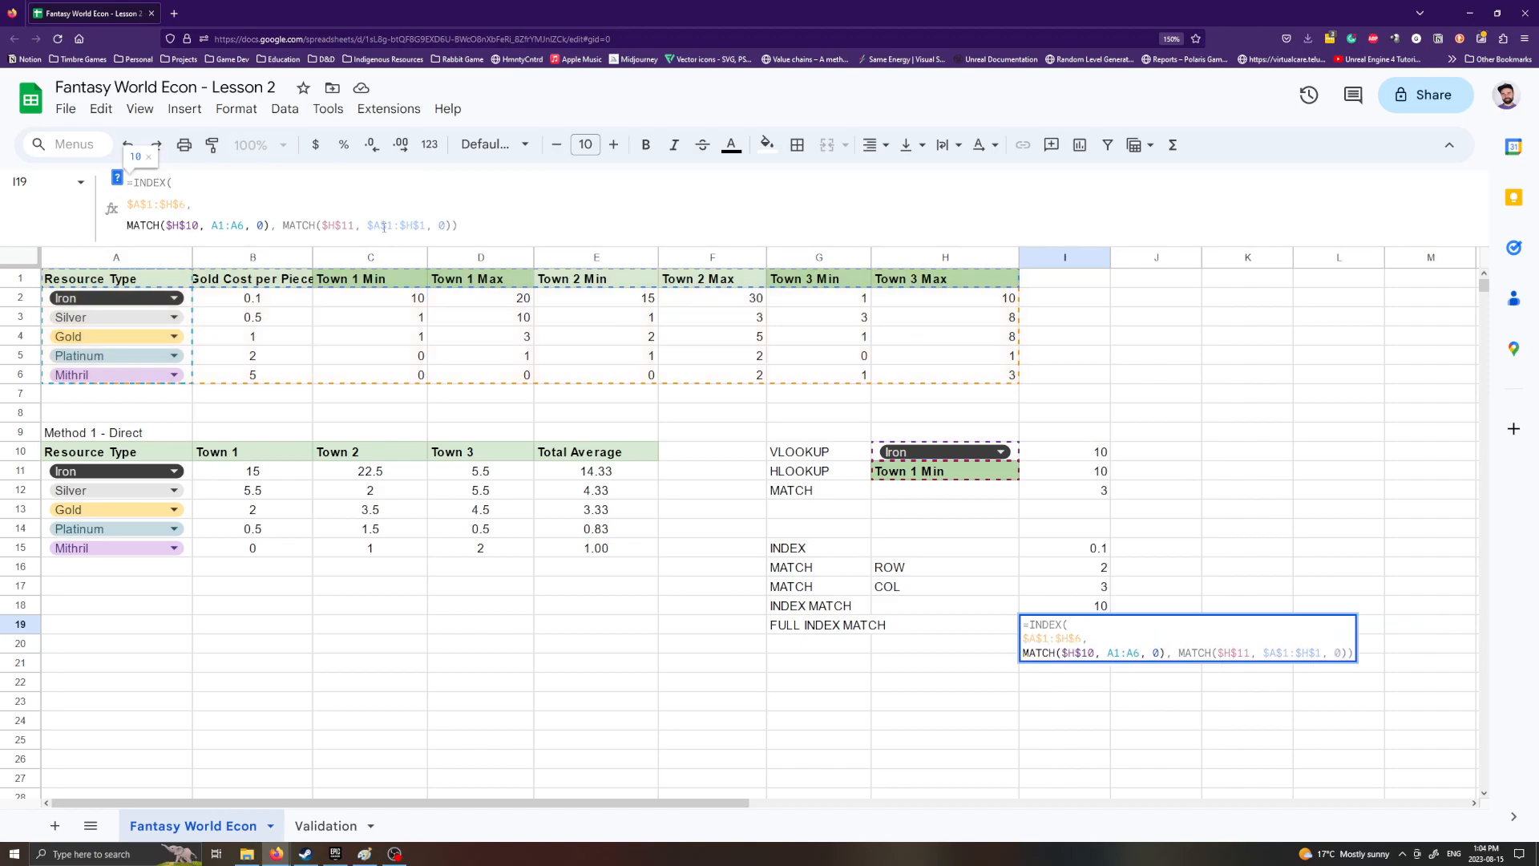
{"action": "left_click", "coordinate": [285, 225]}
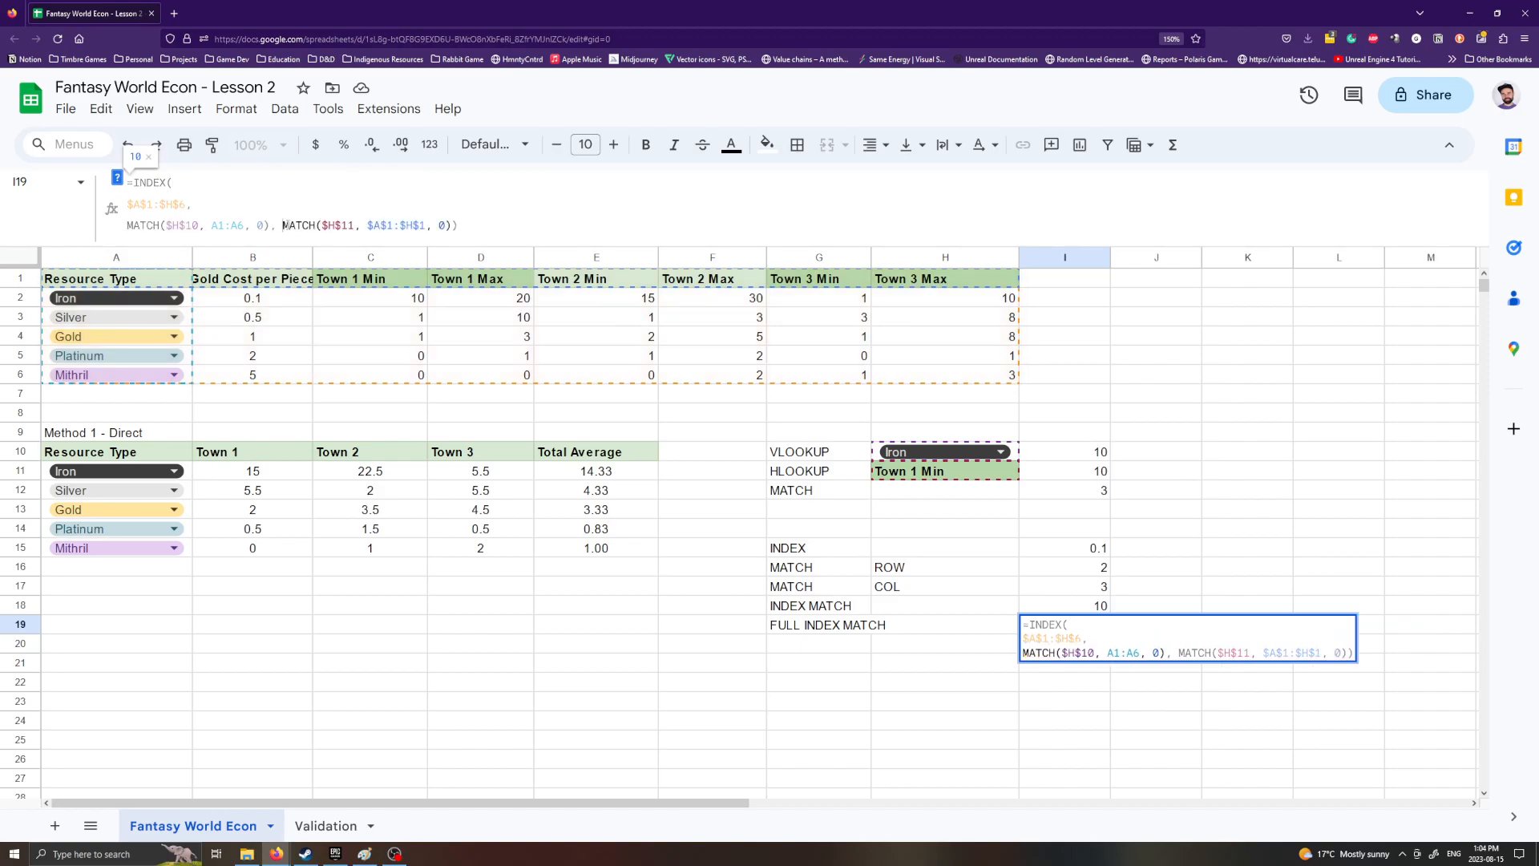
{"action": "key", "text": "ctrl+Return"}
{"action": "type", "text": "1"}
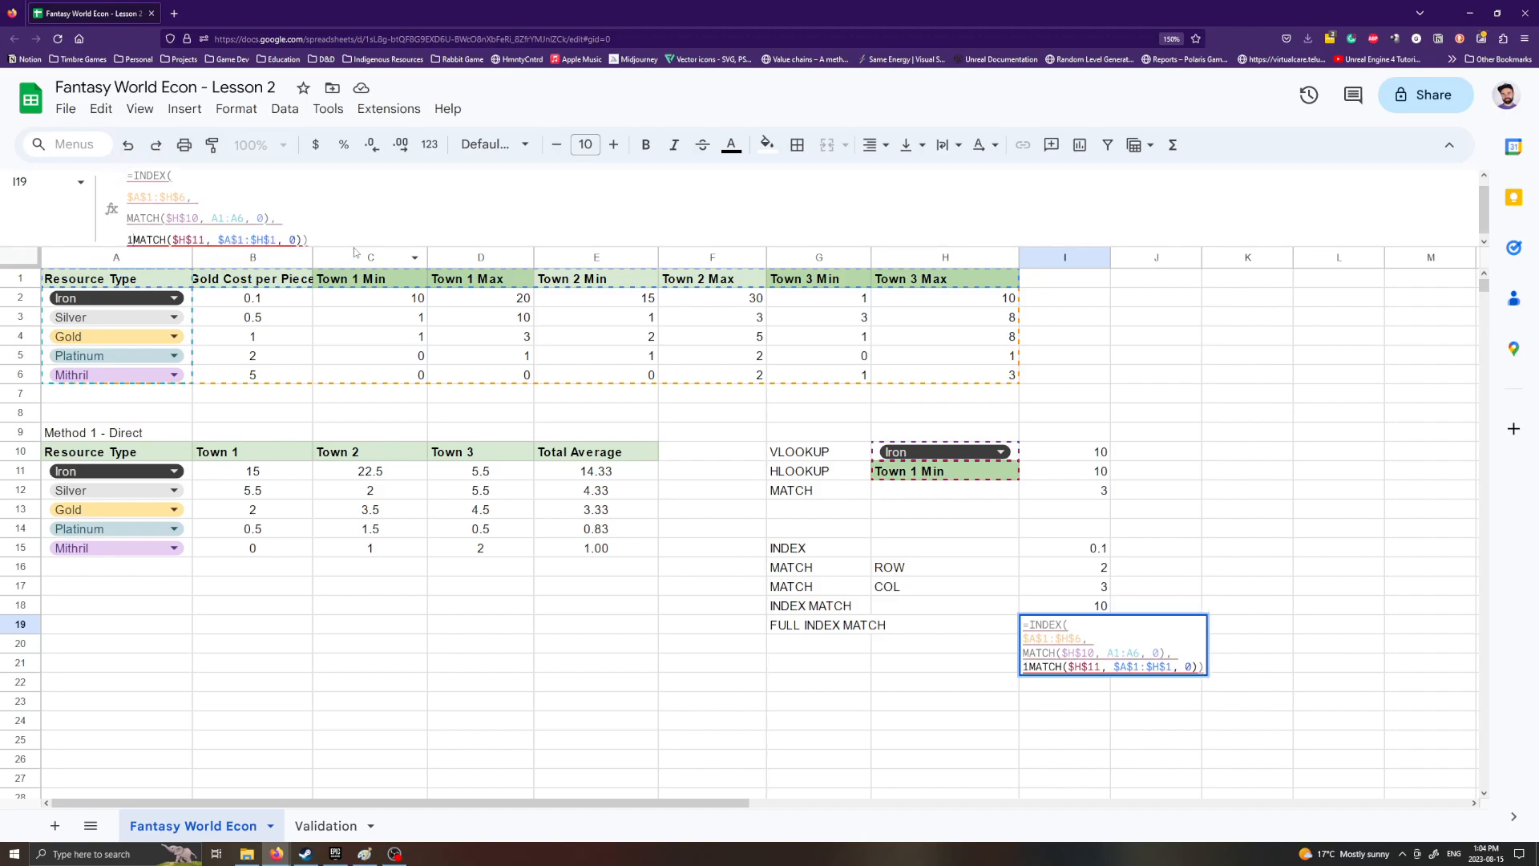
{"action": "left_click", "coordinate": [449, 238]}
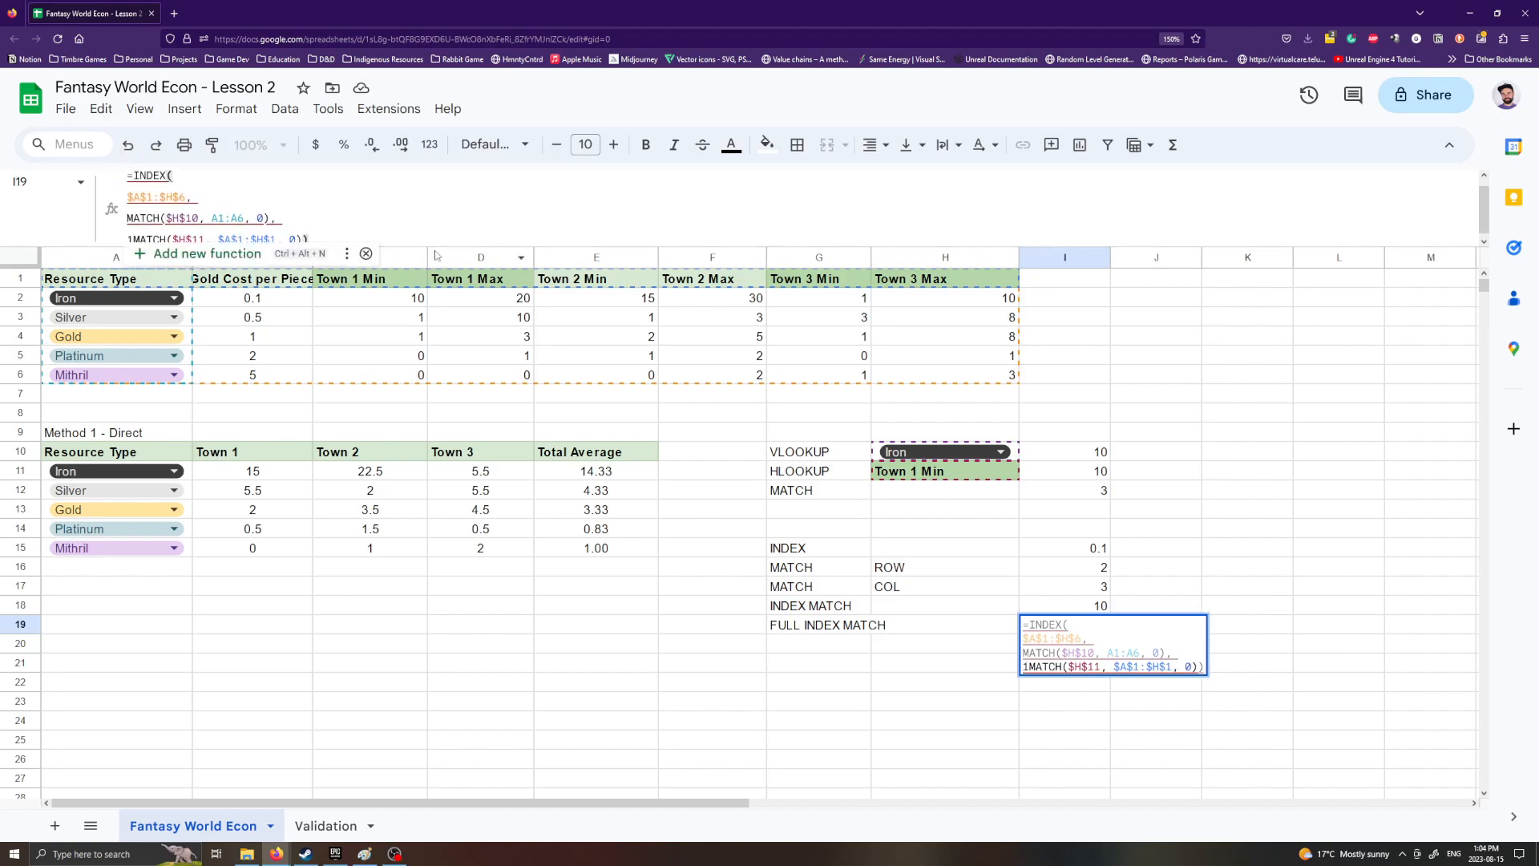
{"action": "left_click_drag", "start_coordinate": [428, 245], "coordinate": [427, 302]}
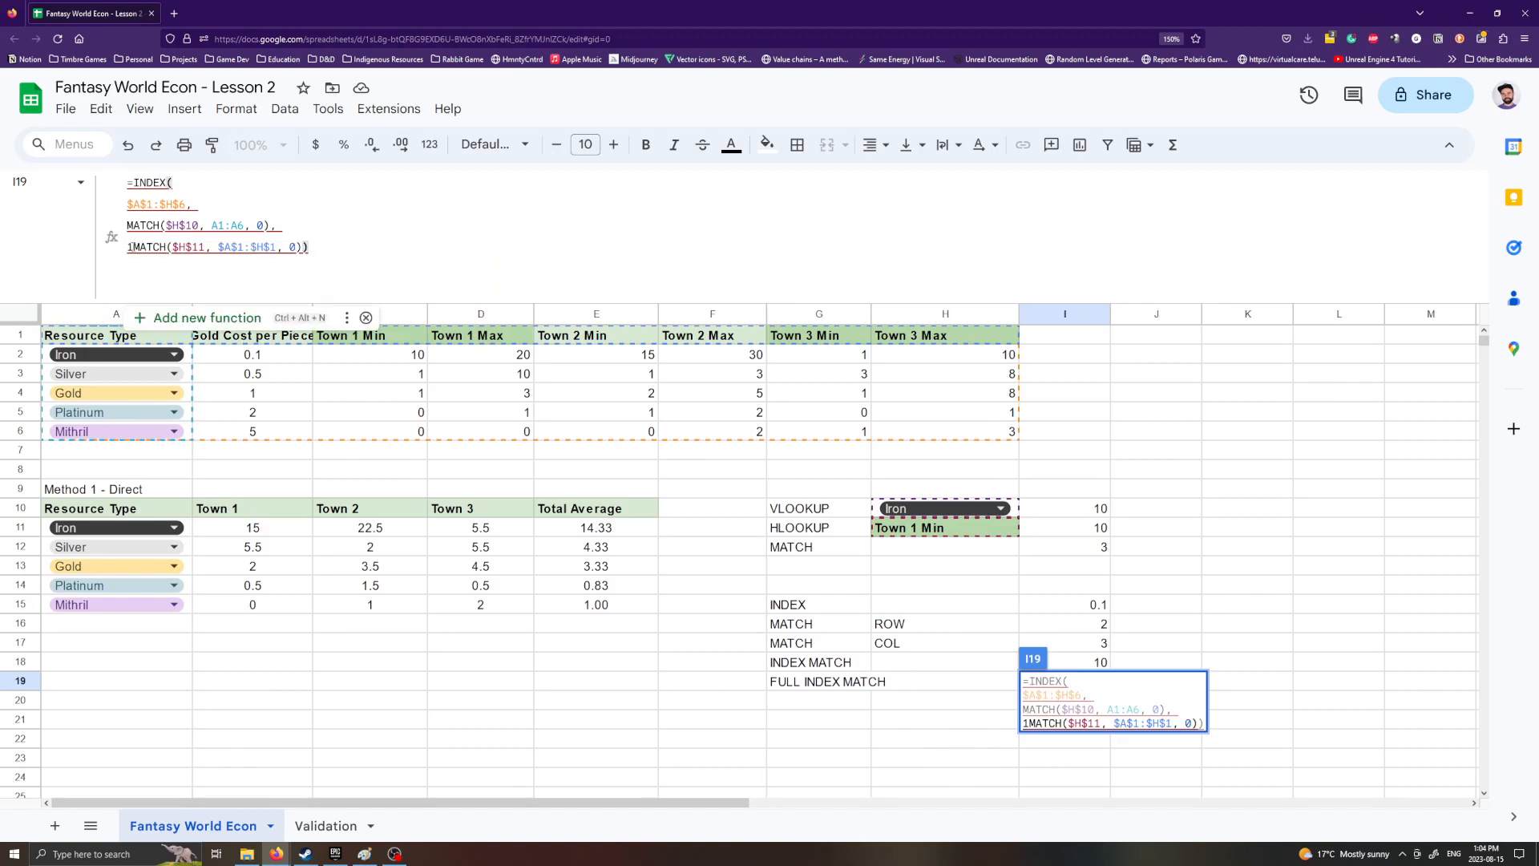
{"action": "left_click", "coordinate": [130, 247]}
{"action": "key", "text": "BackSpace"}
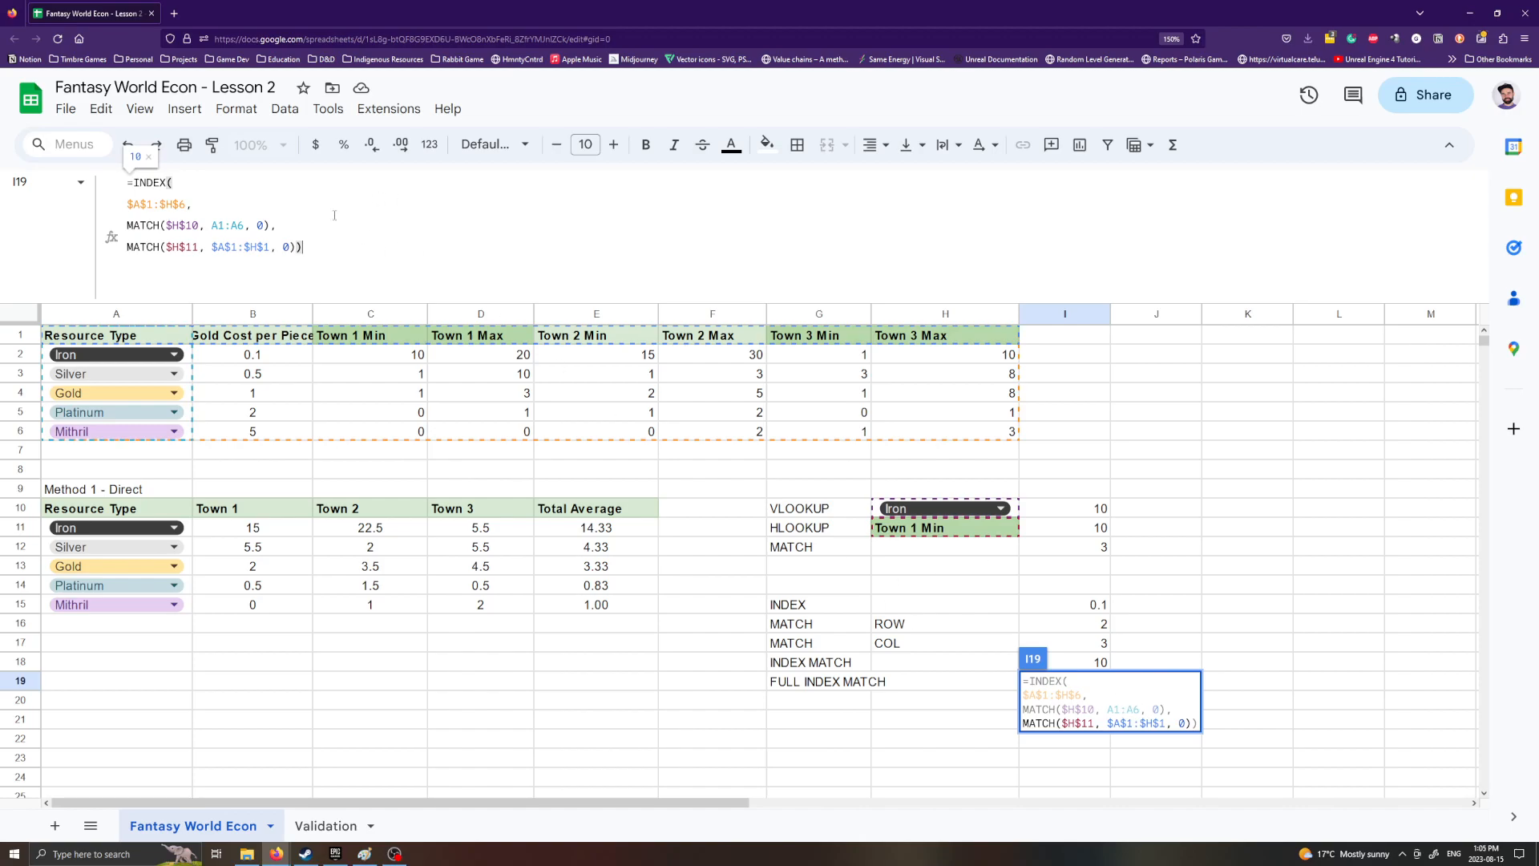
{"action": "key", "text": "Return"}
Step: Undo the last I19 formula entry and check the INDEX MATCH cells I18 and I19
{"action": "key", "text": "ctrl+z"}
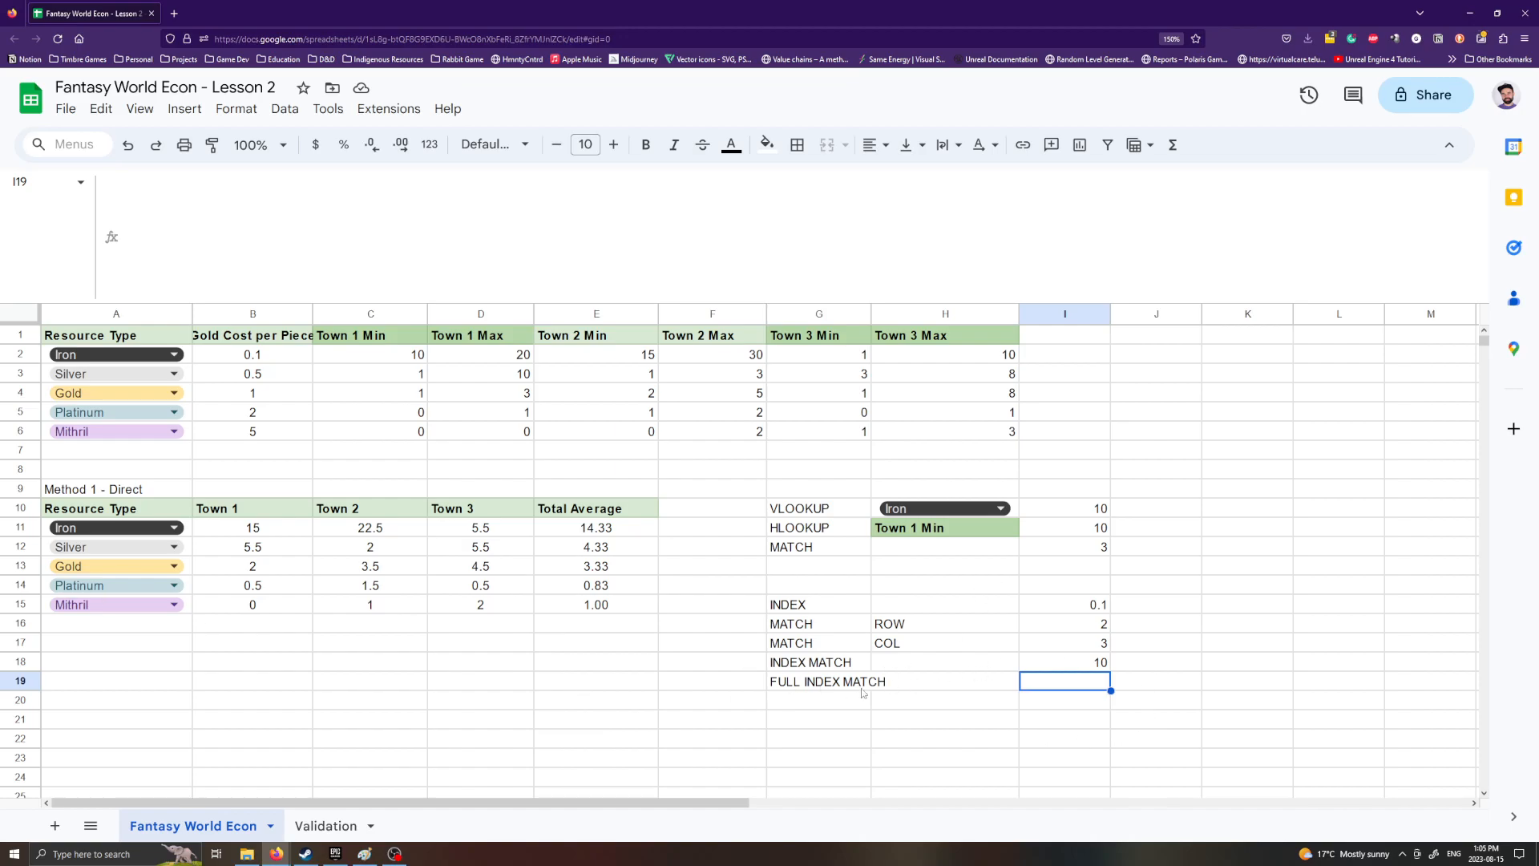
{"action": "left_click", "coordinate": [801, 683]}
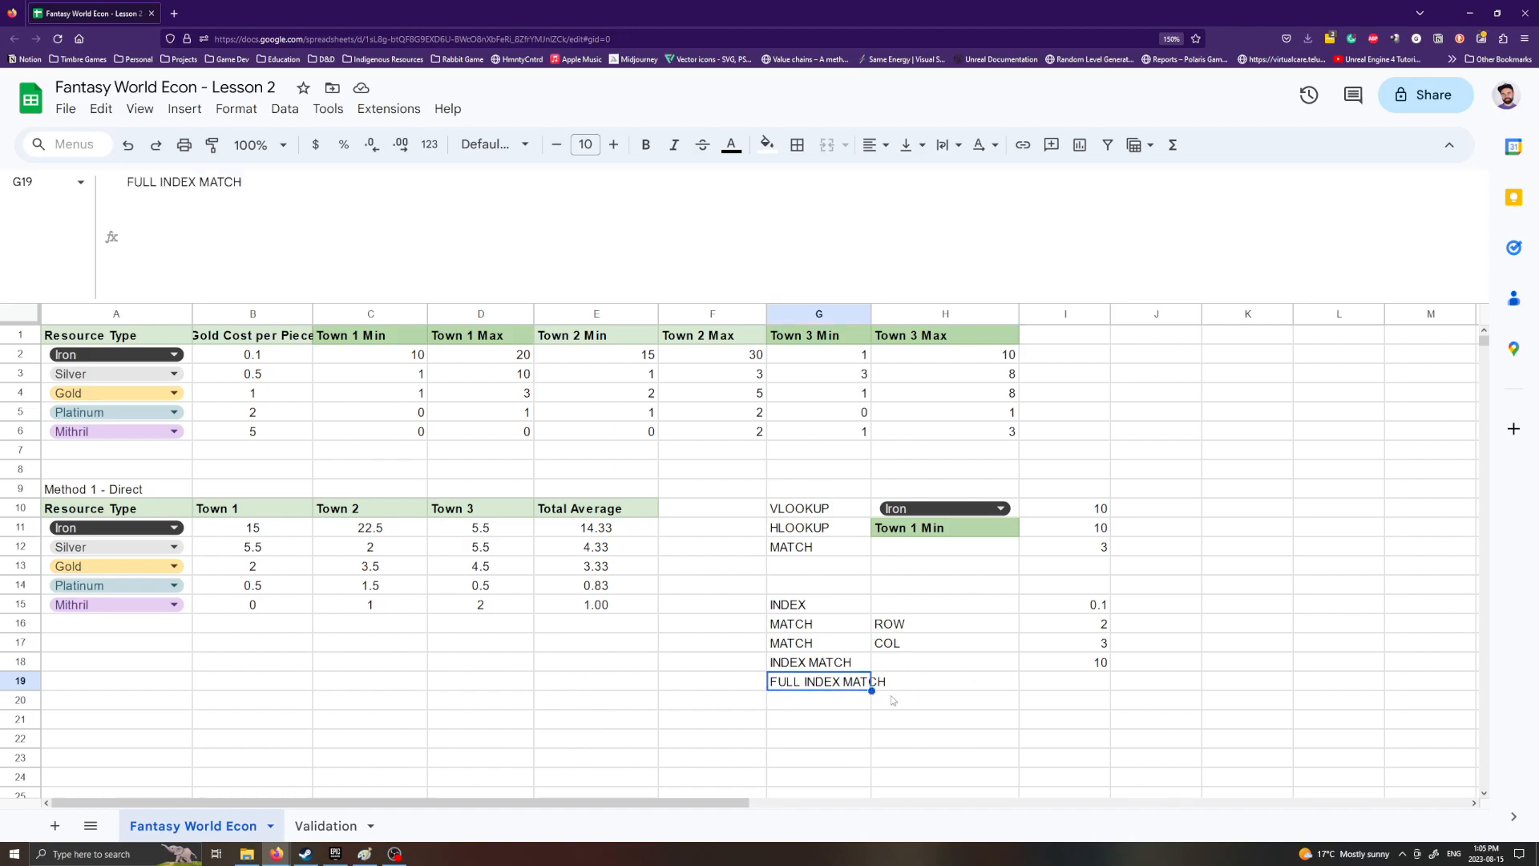
{"action": "left_click", "coordinate": [1079, 664]}
{"action": "left_click", "coordinate": [1072, 681]}
{"action": "left_click", "coordinate": [1093, 669]}
{"action": "left_click", "coordinate": [1037, 705]}
{"action": "left_click", "coordinate": [1068, 683]}
{"action": "left_click", "coordinate": [1071, 720]}
{"action": "left_click", "coordinate": [1066, 681]}
{"action": "left_click", "coordinate": [806, 723]}
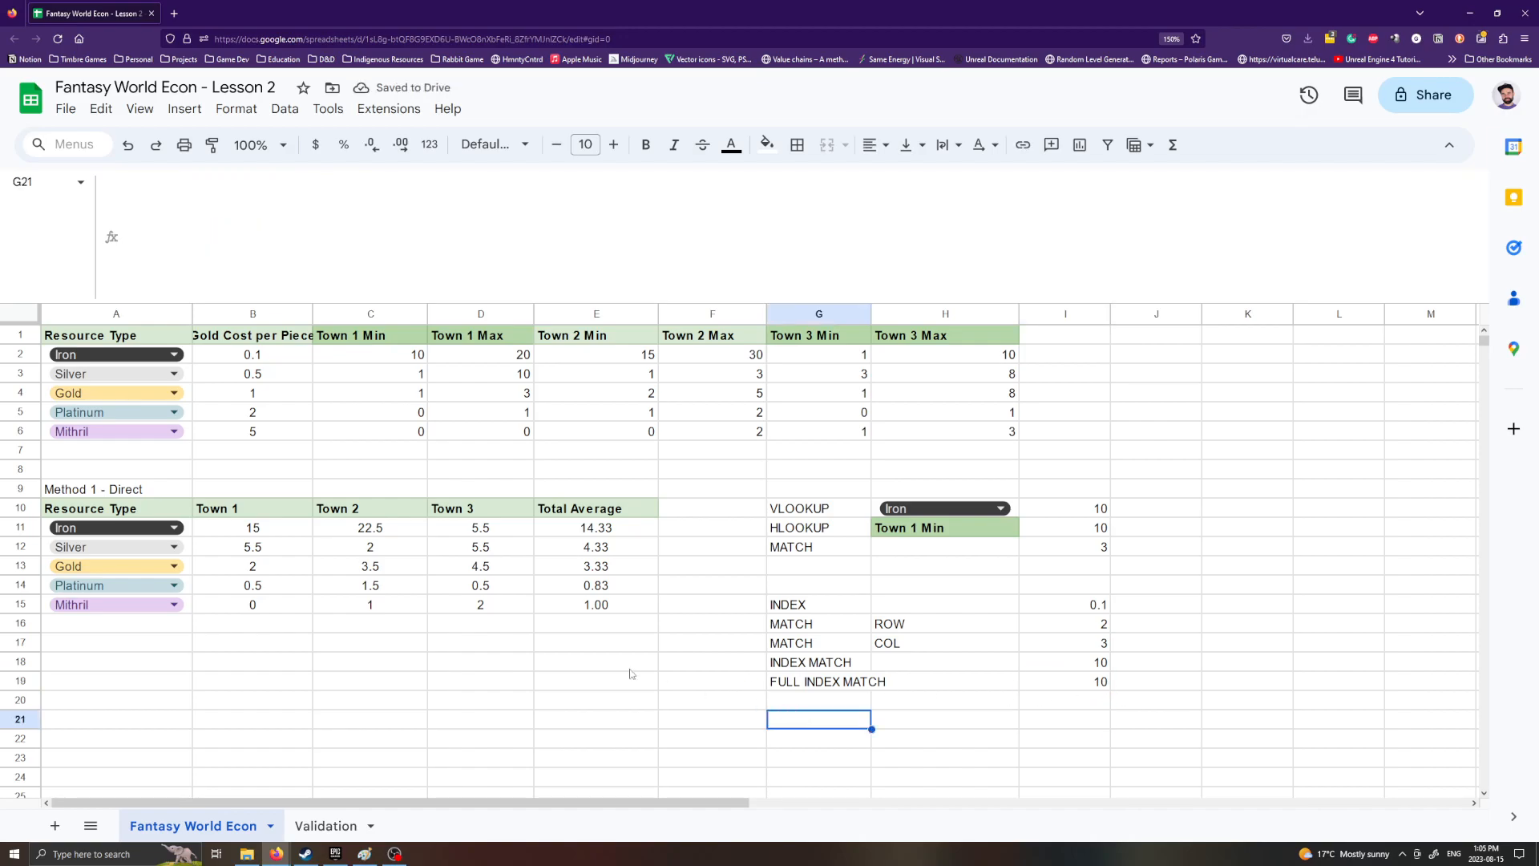
Step: Label cell A17 below the Method 1 table as "Method 2 - Index Match"
{"action": "scroll", "coordinate": [598, 676], "scroll_direction": "down", "scroll_amount": 4}
{"action": "scroll", "coordinate": [529, 642], "scroll_direction": "up", "scroll_amount": 4}
{"action": "left_click", "coordinate": [90, 492]}
{"action": "left_click", "coordinate": [117, 643]}
{"action": "type", "text": "Metho"}
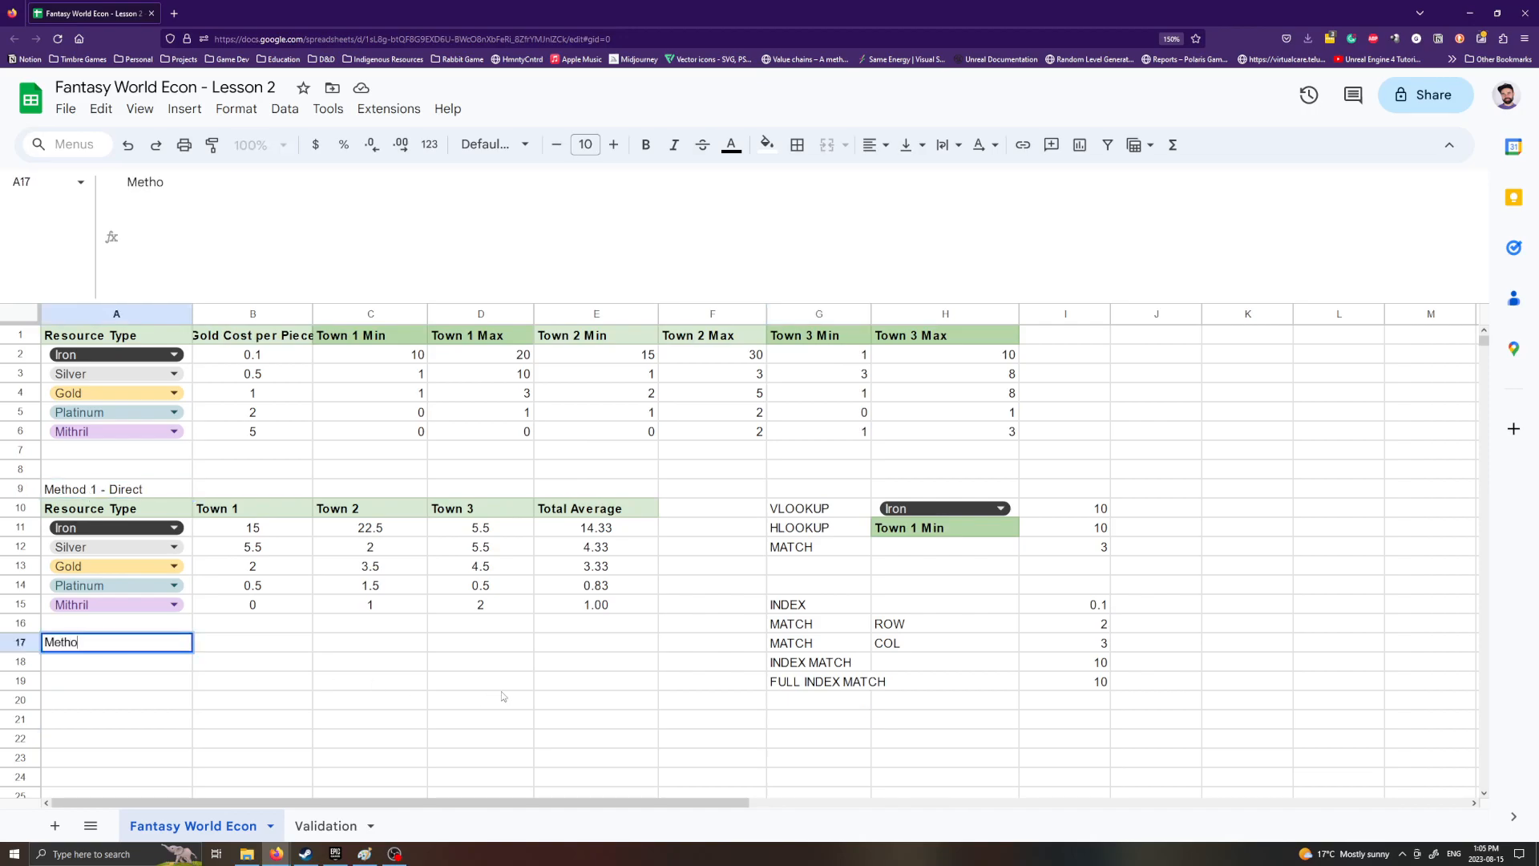
{"action": "type", "text": "d 2 - Index Match"}
{"action": "key", "text": "Return"}
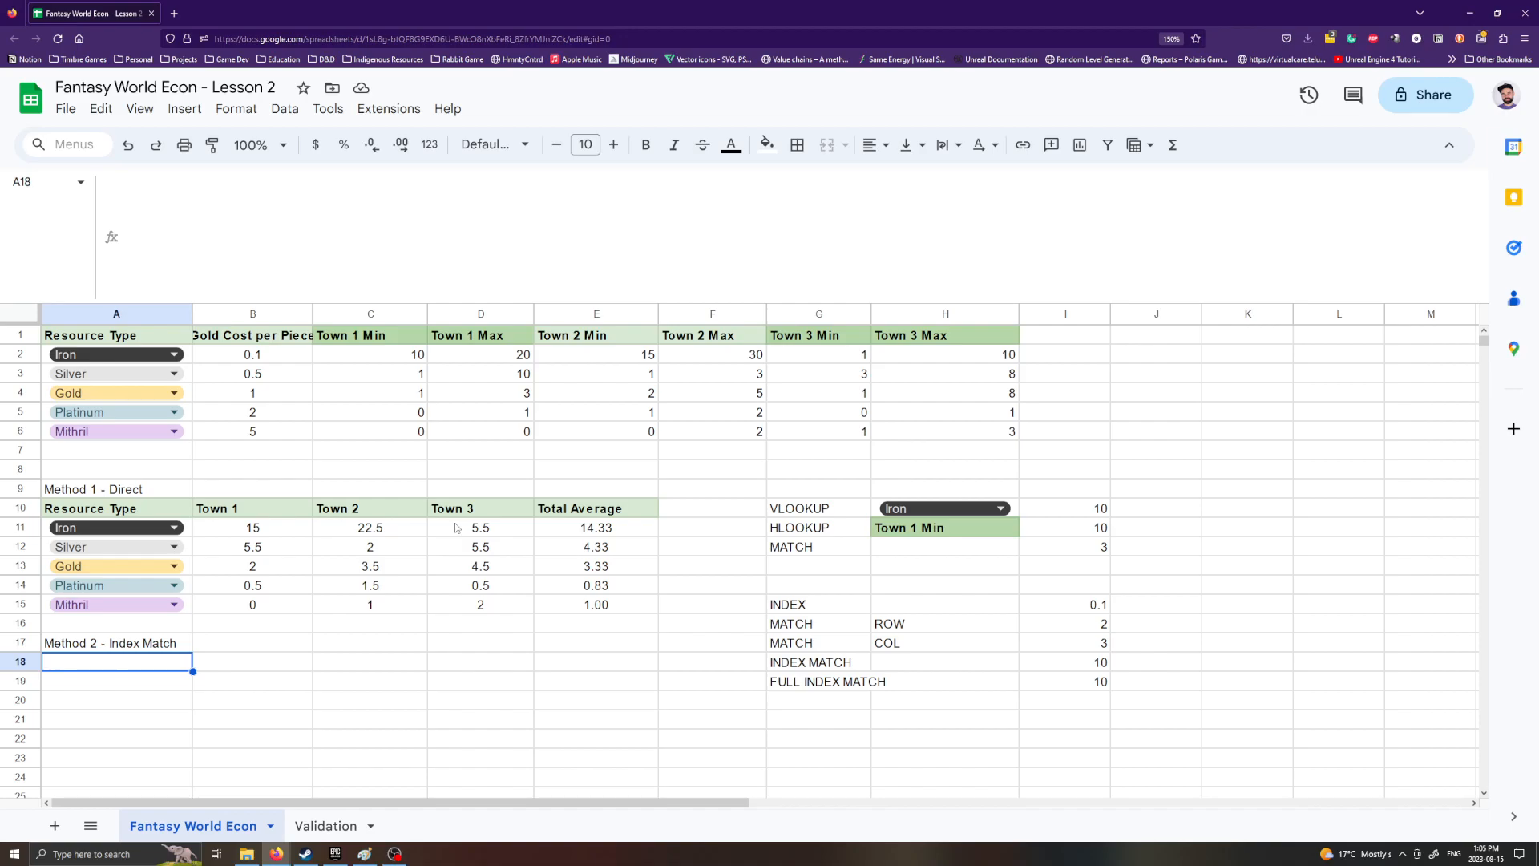
Step: Copy the Method 1 header row A10:E10 into row 18, starting at A18
{"action": "left_click_drag", "start_coordinate": [165, 511], "coordinate": [570, 513]}
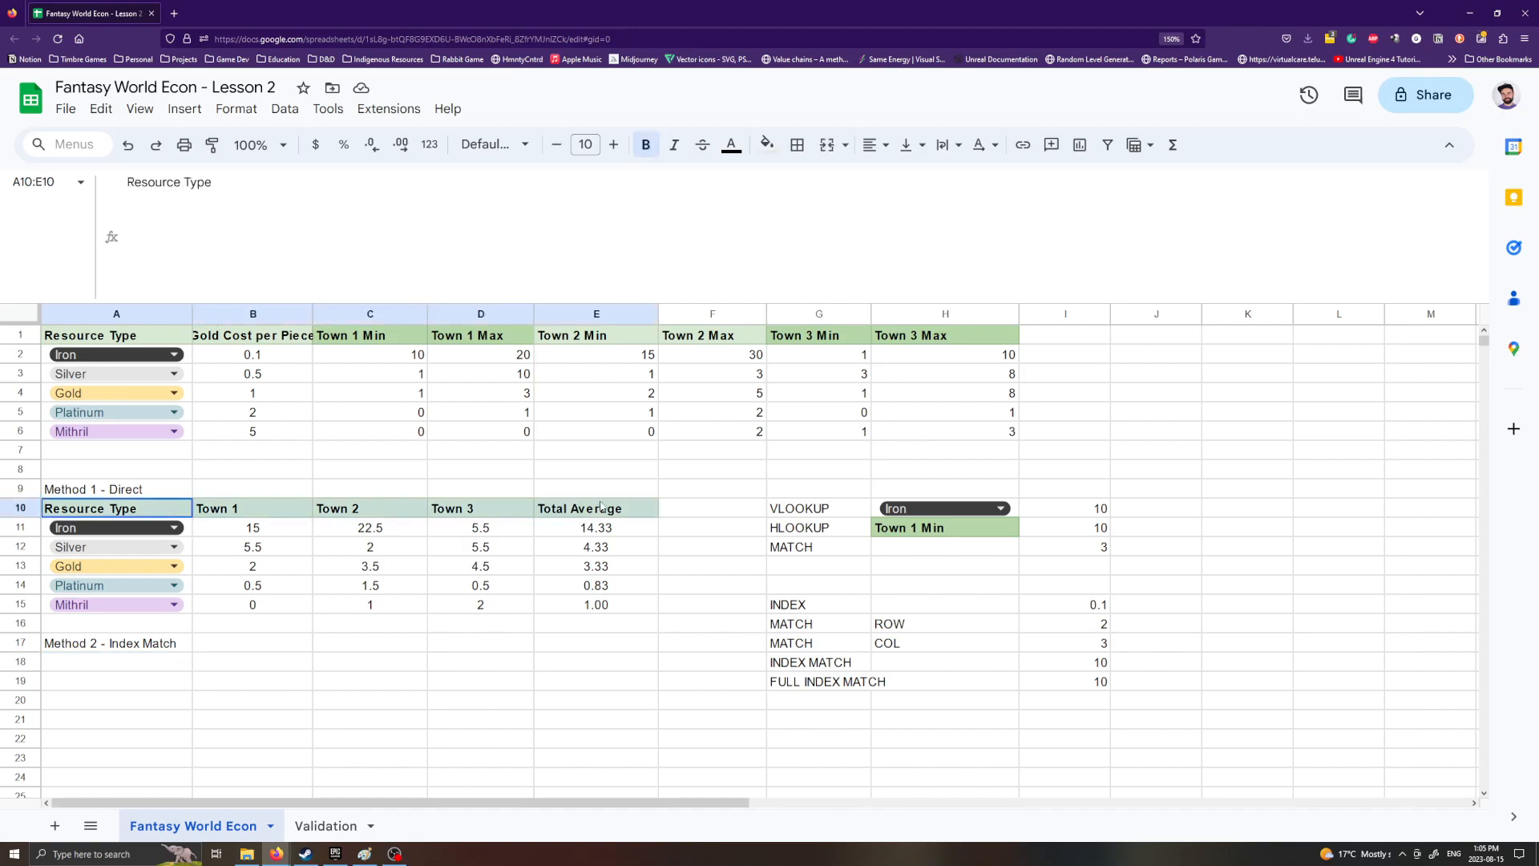
{"action": "key", "text": "ctrl+c"}
{"action": "left_click", "coordinate": [187, 660]}
{"action": "key", "text": "ctrl+v"}
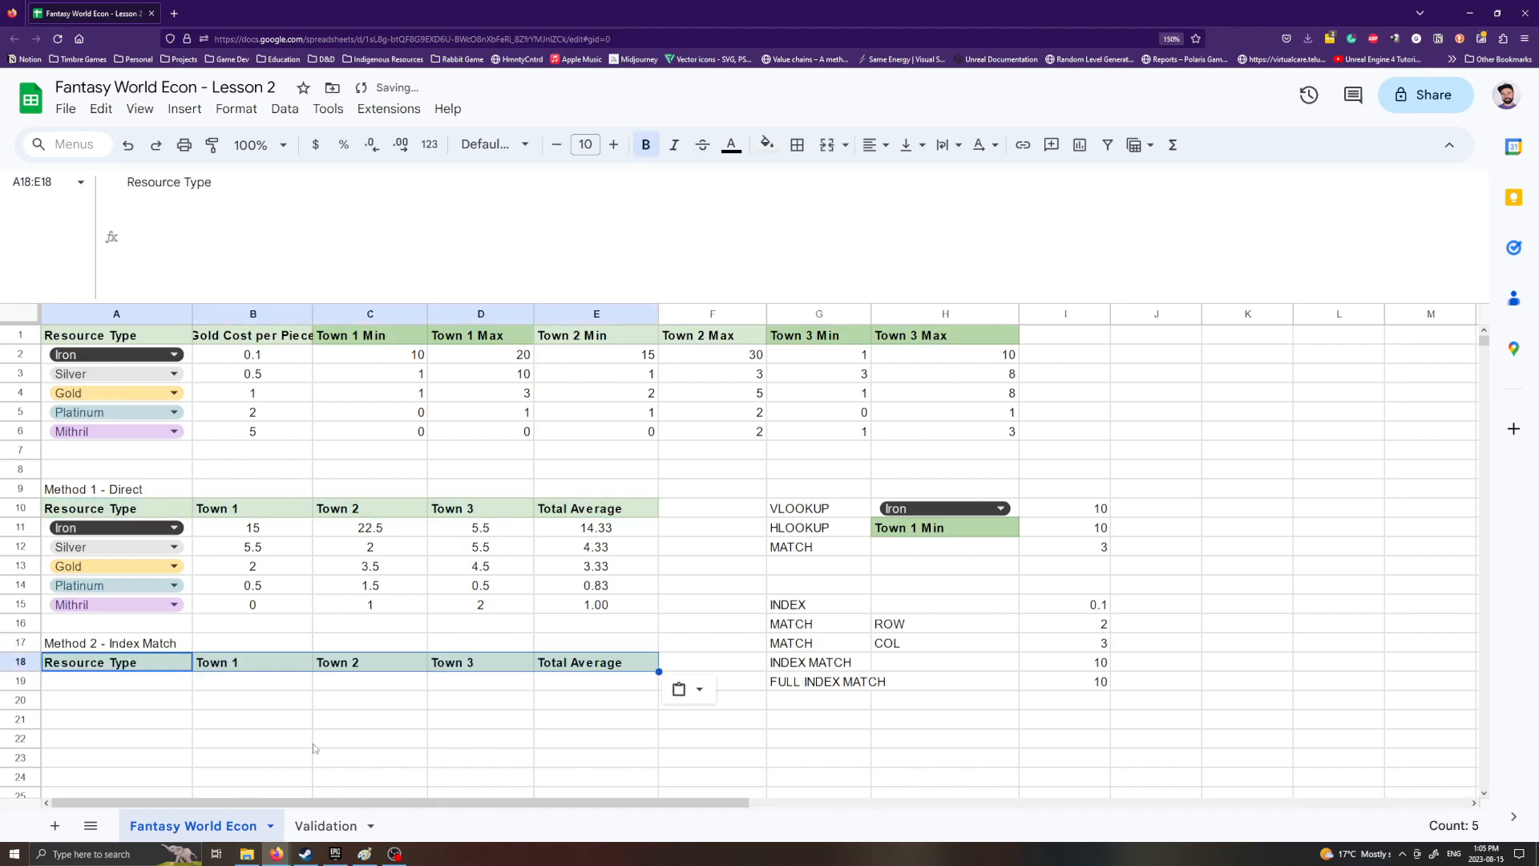
{"action": "left_click", "coordinate": [291, 739]}
{"action": "left_click_drag", "start_coordinate": [120, 508], "coordinate": [565, 507]}
{"action": "key", "text": "ctrl+c"}
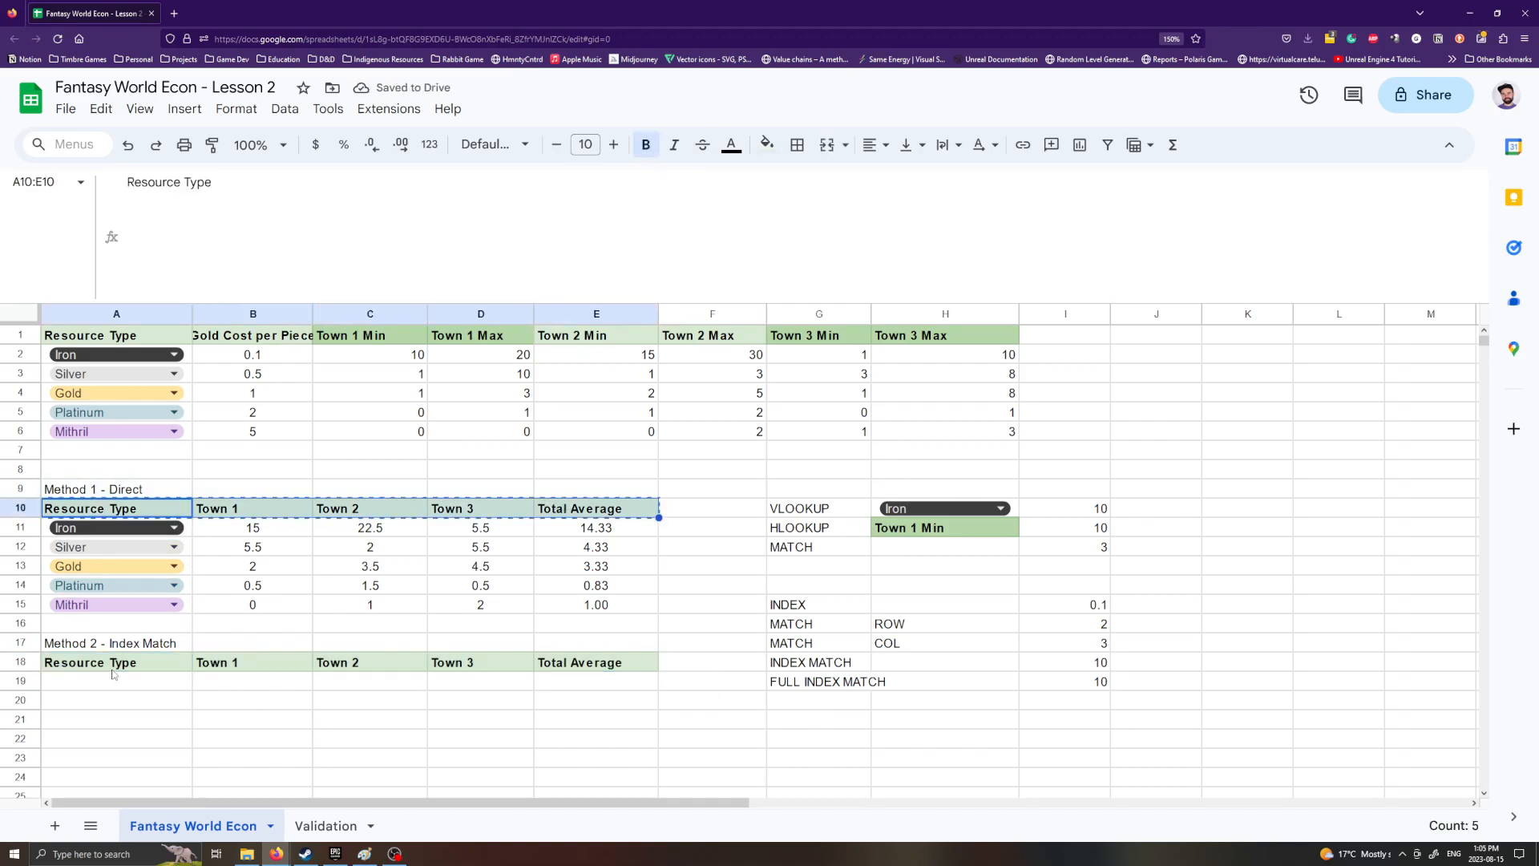
{"action": "left_click", "coordinate": [115, 671]}
{"action": "key", "text": "ctrl+v"}
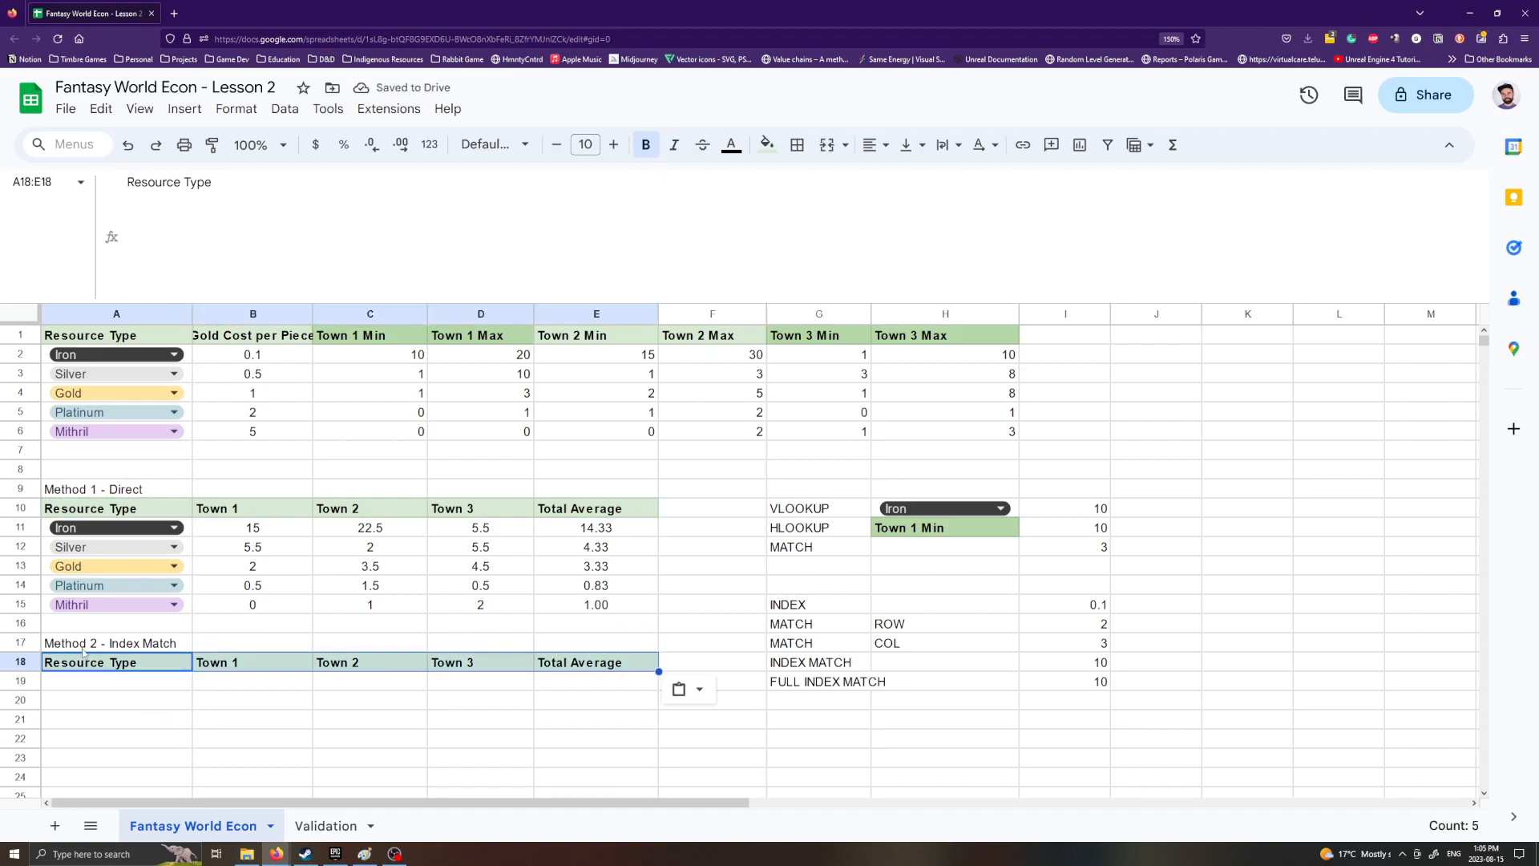
Step: Copy the resource type dropdowns from A11:A15 into the Method 2 table, starting at A19
{"action": "left_click_drag", "start_coordinate": [189, 530], "coordinate": [192, 619]}
{"action": "key", "text": "ctrl+c"}
{"action": "left_click", "coordinate": [180, 681]}
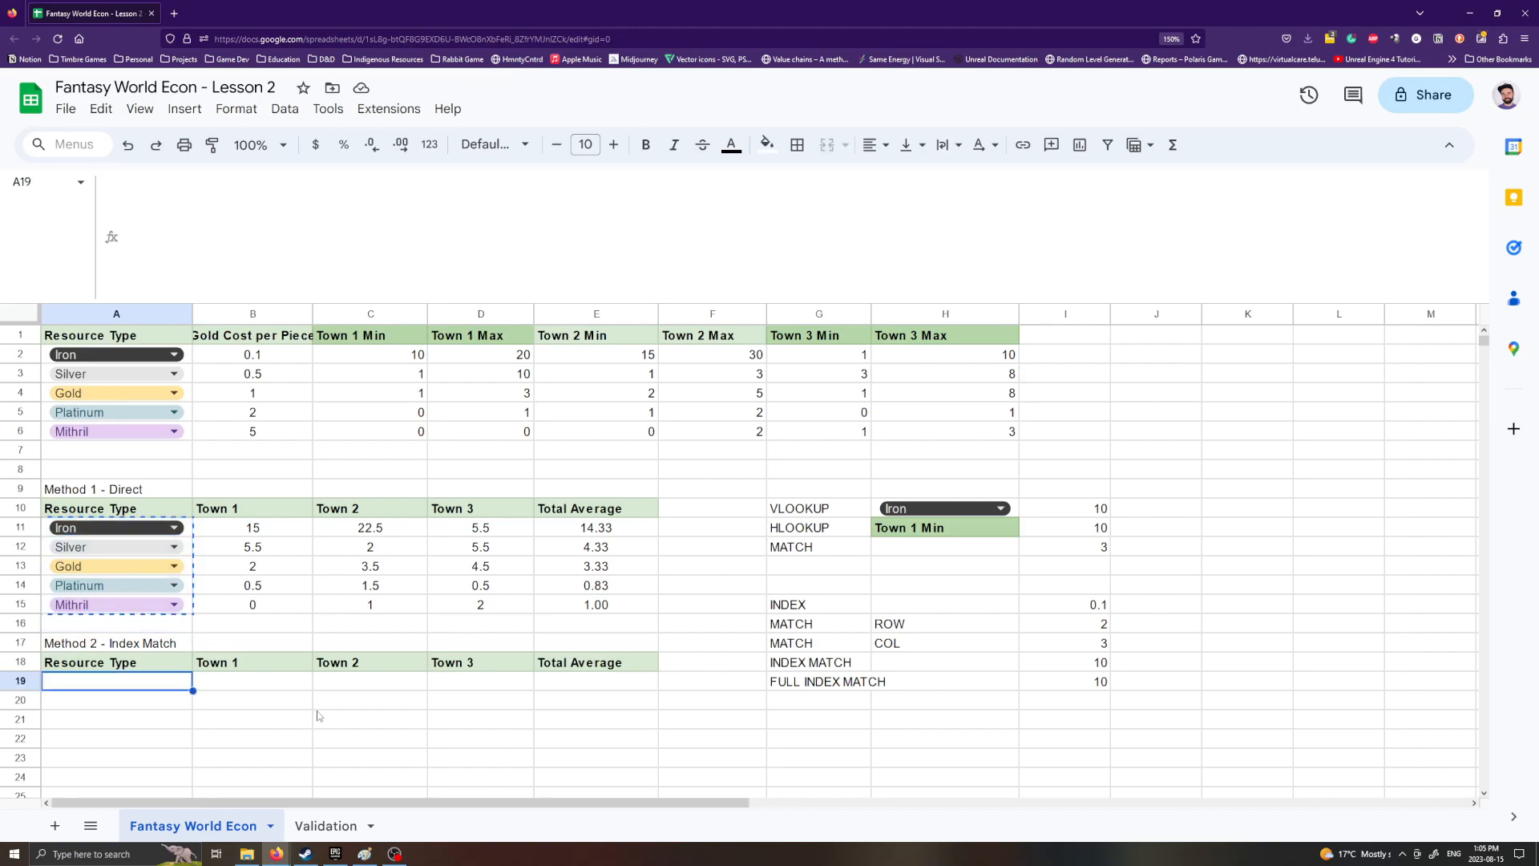
{"action": "key", "text": "ctrl+v"}
{"action": "left_click", "coordinate": [398, 755]}
{"action": "scroll", "coordinate": [408, 750], "scroll_direction": "down", "scroll_amount": 2}
{"action": "scroll", "coordinate": [409, 749], "scroll_direction": "up", "scroll_amount": 2}
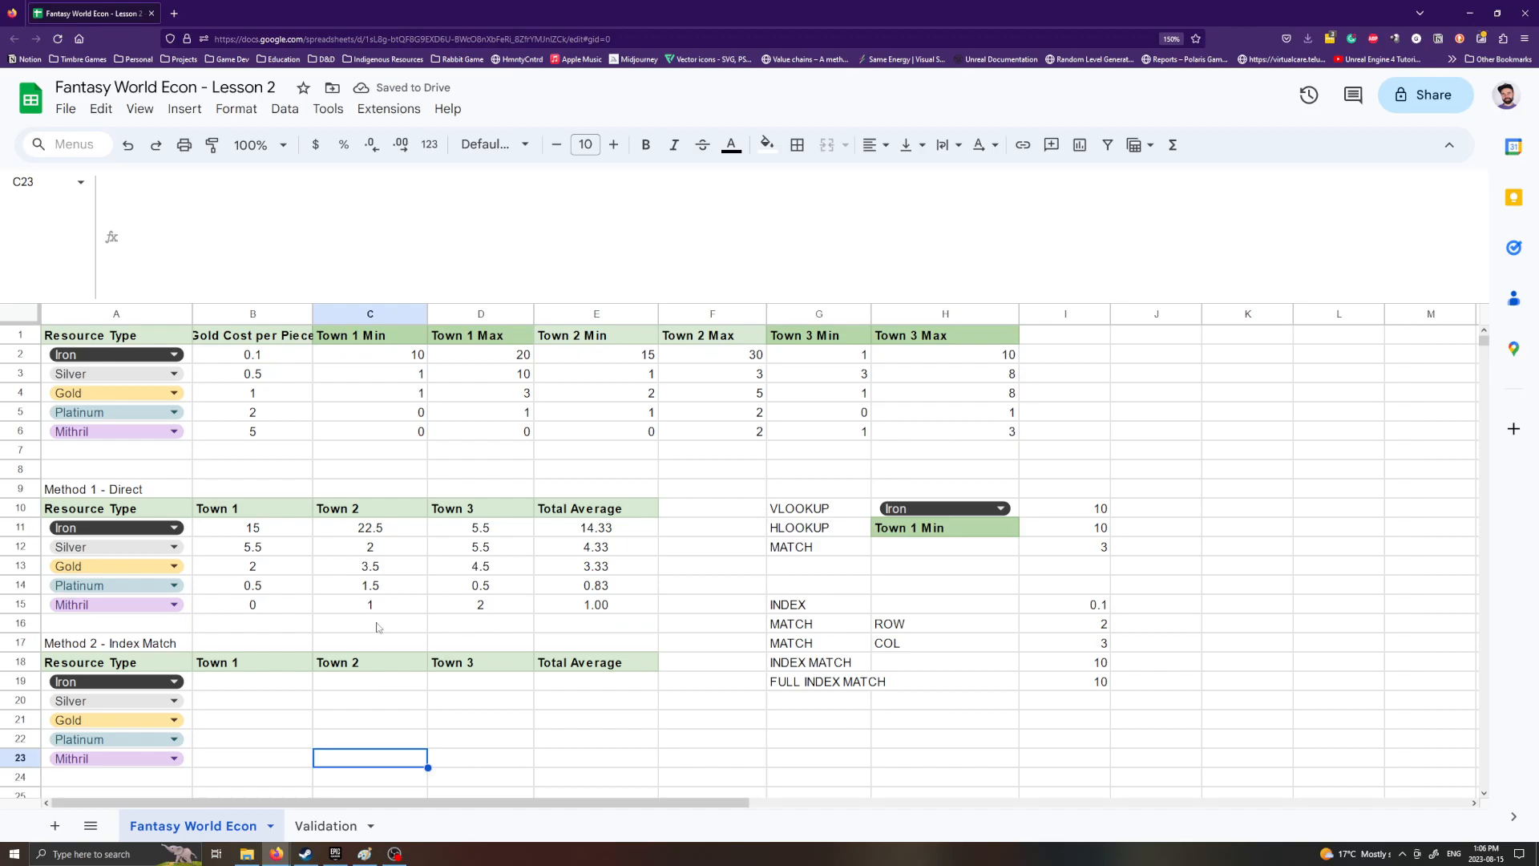
{"action": "scroll", "coordinate": [383, 630], "scroll_direction": "down", "scroll_amount": 4}
{"action": "scroll", "coordinate": [382, 618], "scroll_direction": "up", "scroll_amount": 2}
{"action": "scroll", "coordinate": [407, 589], "scroll_direction": "down", "scroll_amount": 4}
{"action": "scroll", "coordinate": [305, 622], "scroll_direction": "up", "scroll_amount": 4}
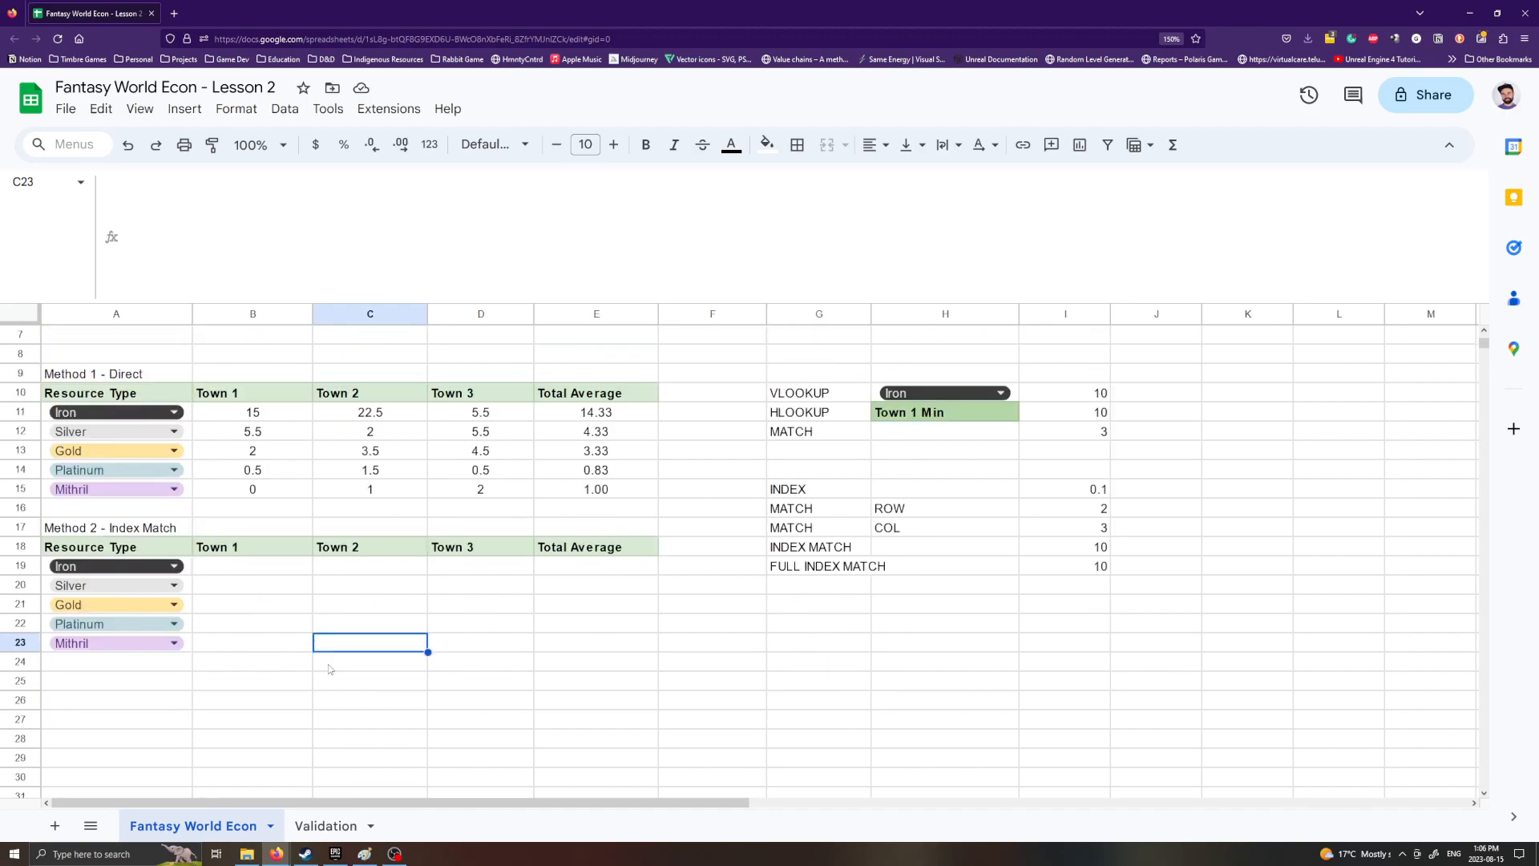
{"action": "scroll", "coordinate": [328, 669], "scroll_direction": "up", "scroll_amount": 2}
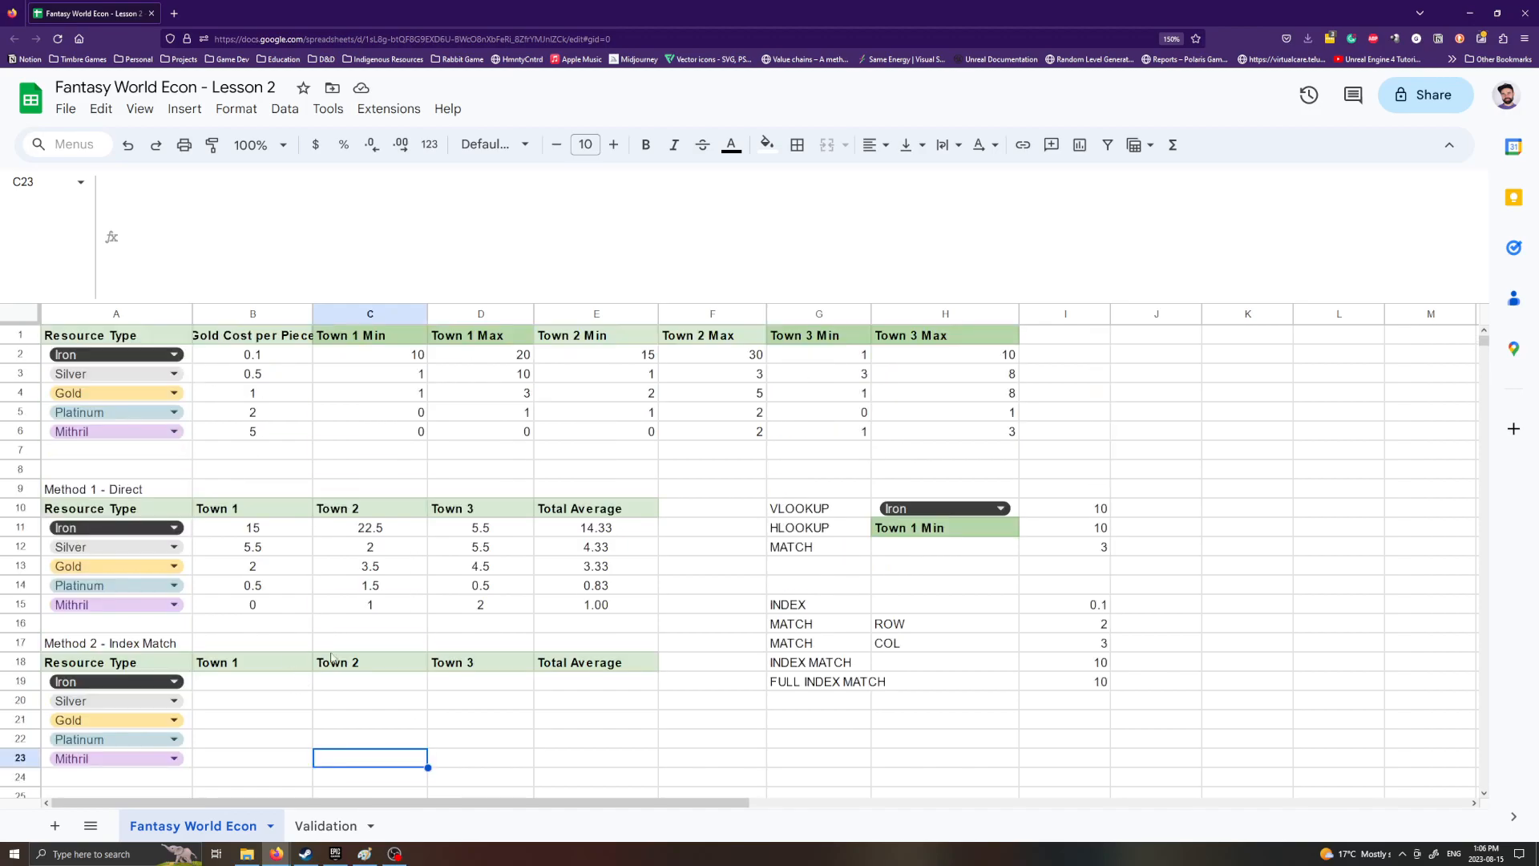
{"action": "scroll", "coordinate": [432, 664], "scroll_direction": "down", "scroll_amount": 4}
{"action": "scroll", "coordinate": [446, 670], "scroll_direction": "up", "scroll_amount": 4}
{"action": "left_click", "coordinate": [720, 757]}
{"action": "scroll", "coordinate": [713, 745], "scroll_direction": "down", "scroll_amount": 4}
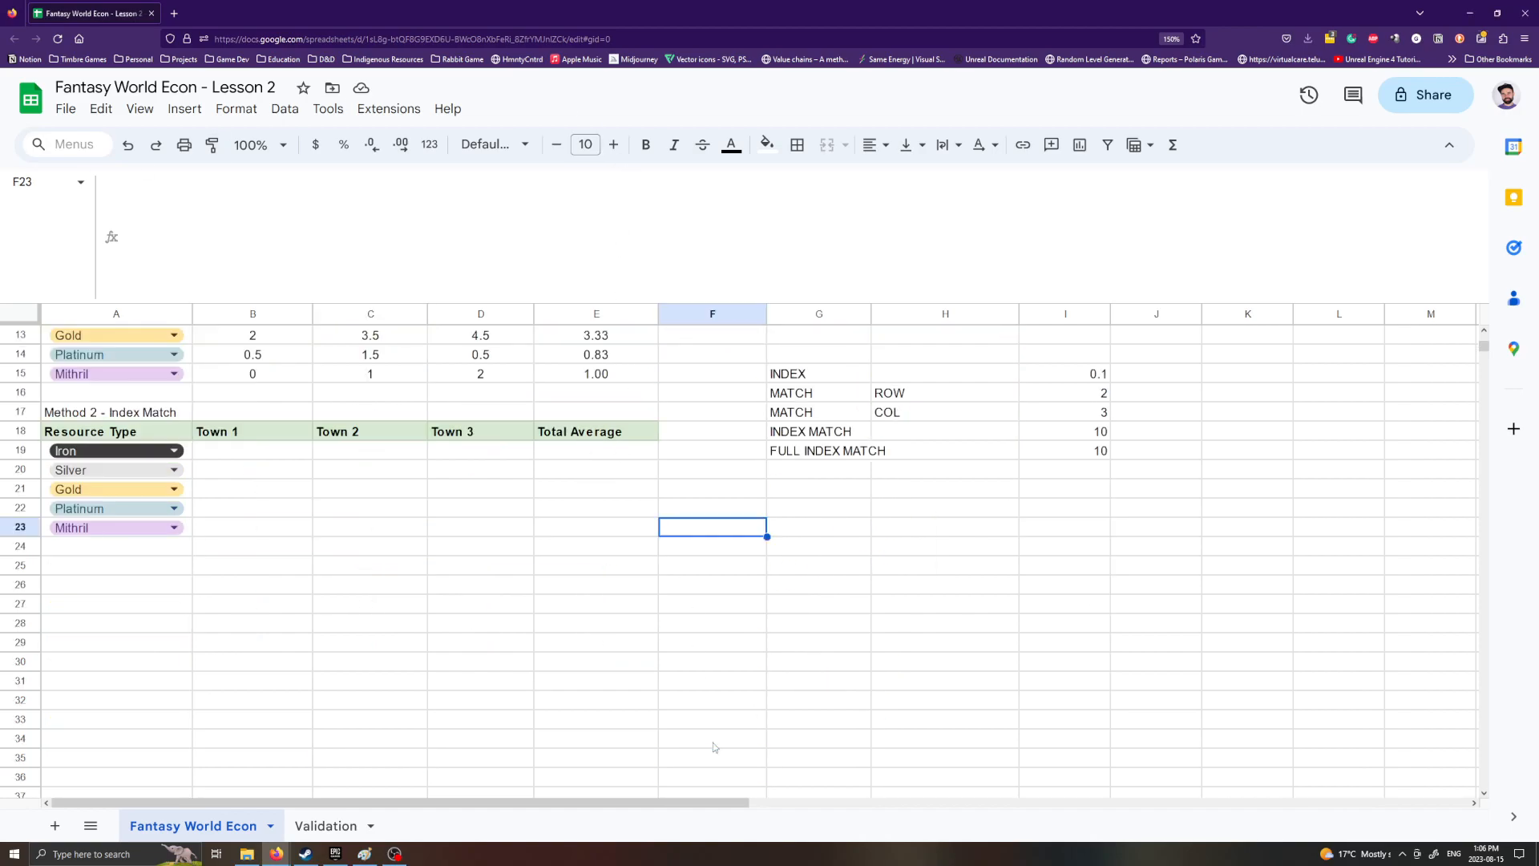
{"action": "left_click", "coordinate": [593, 681]}
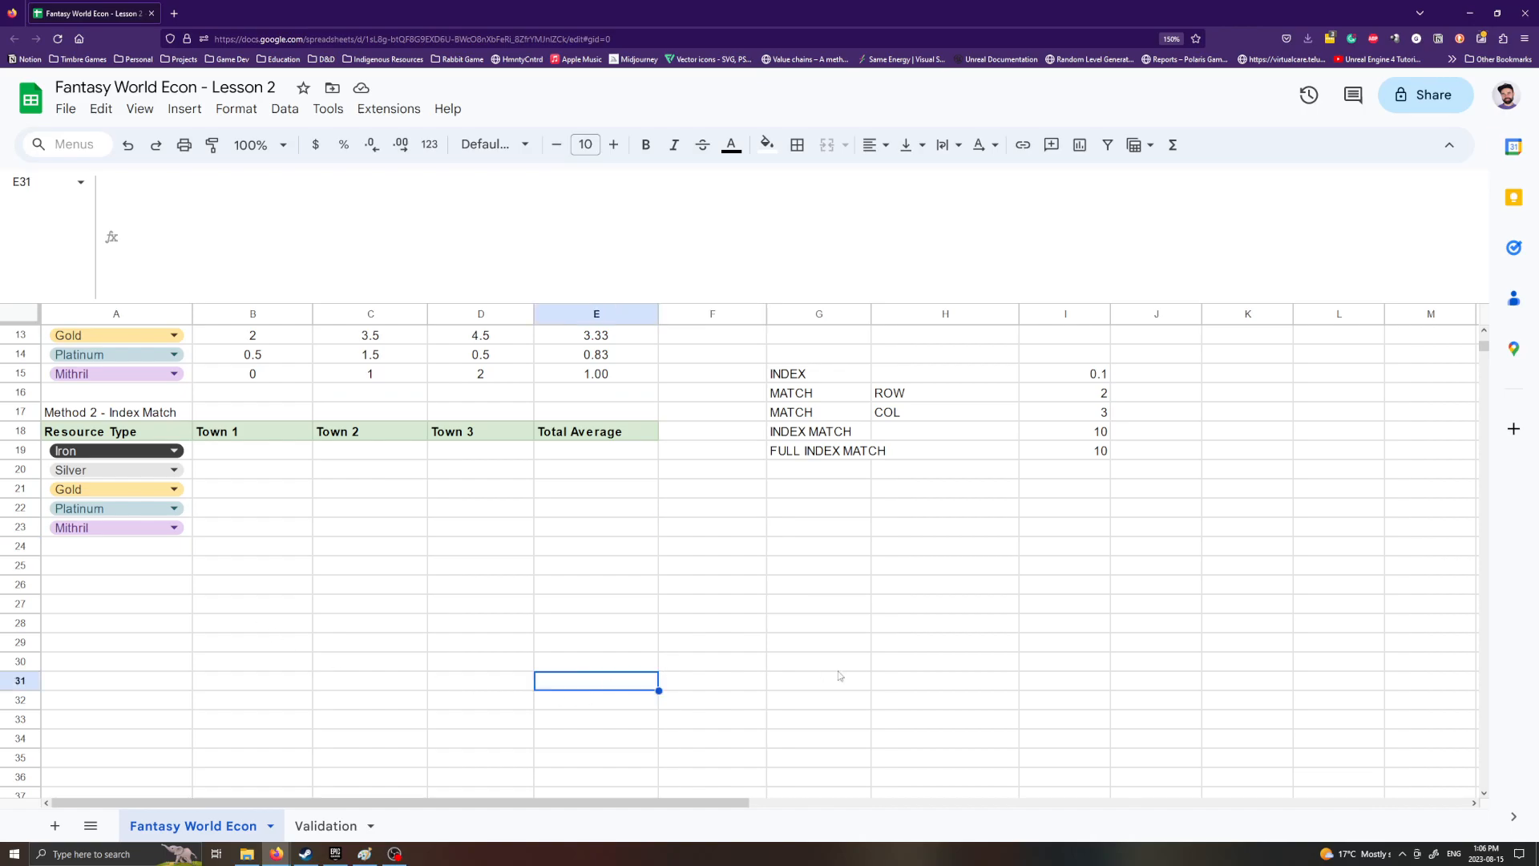
Step: Enter the label "Town 1" in cell G23
{"action": "left_click", "coordinate": [842, 529]}
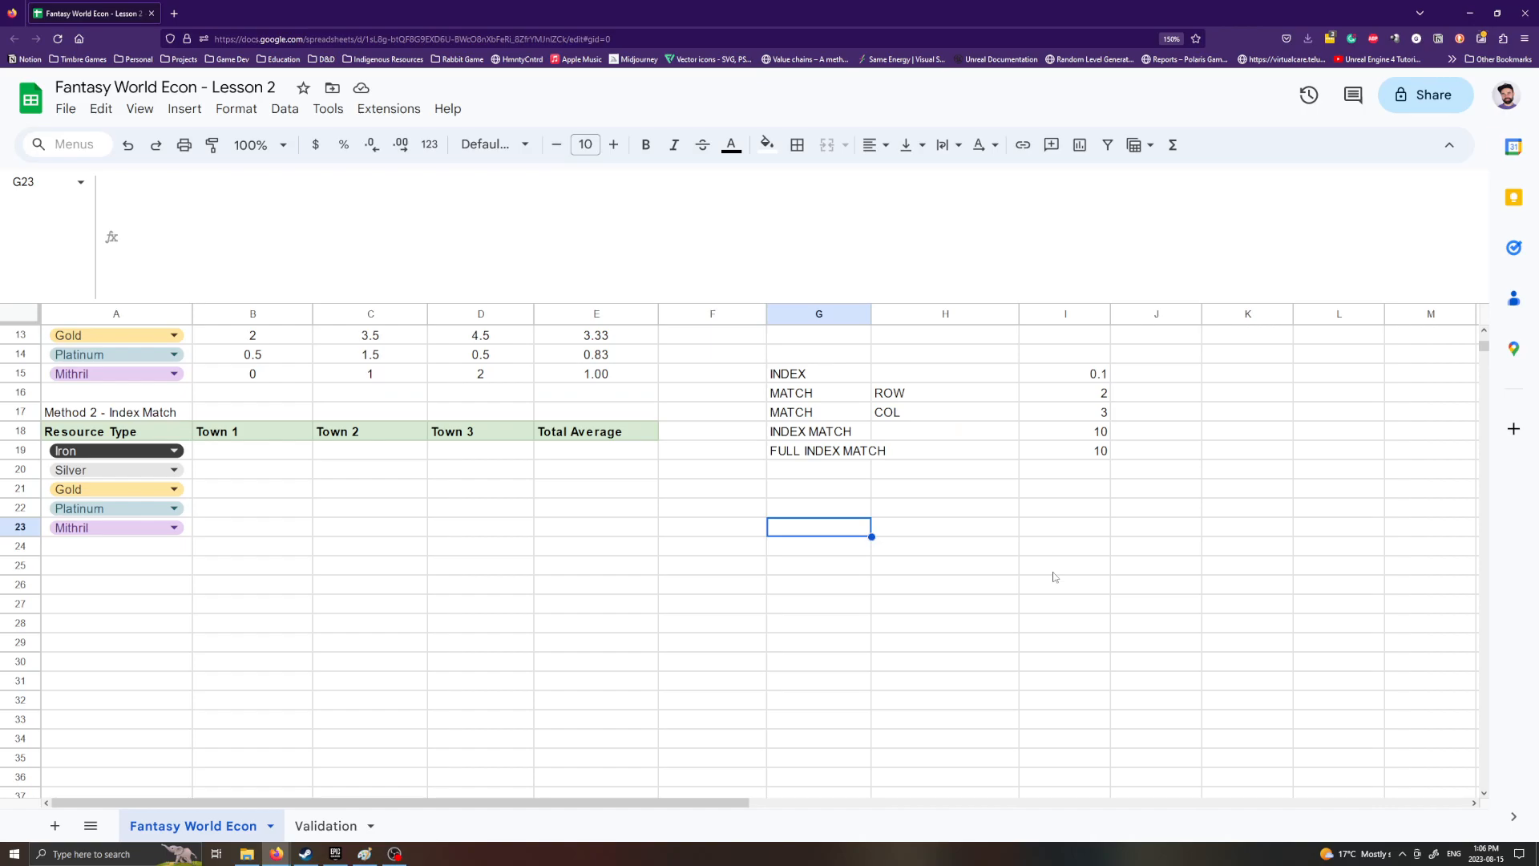
{"action": "scroll", "coordinate": [1054, 577], "scroll_direction": "up", "scroll_amount": 4}
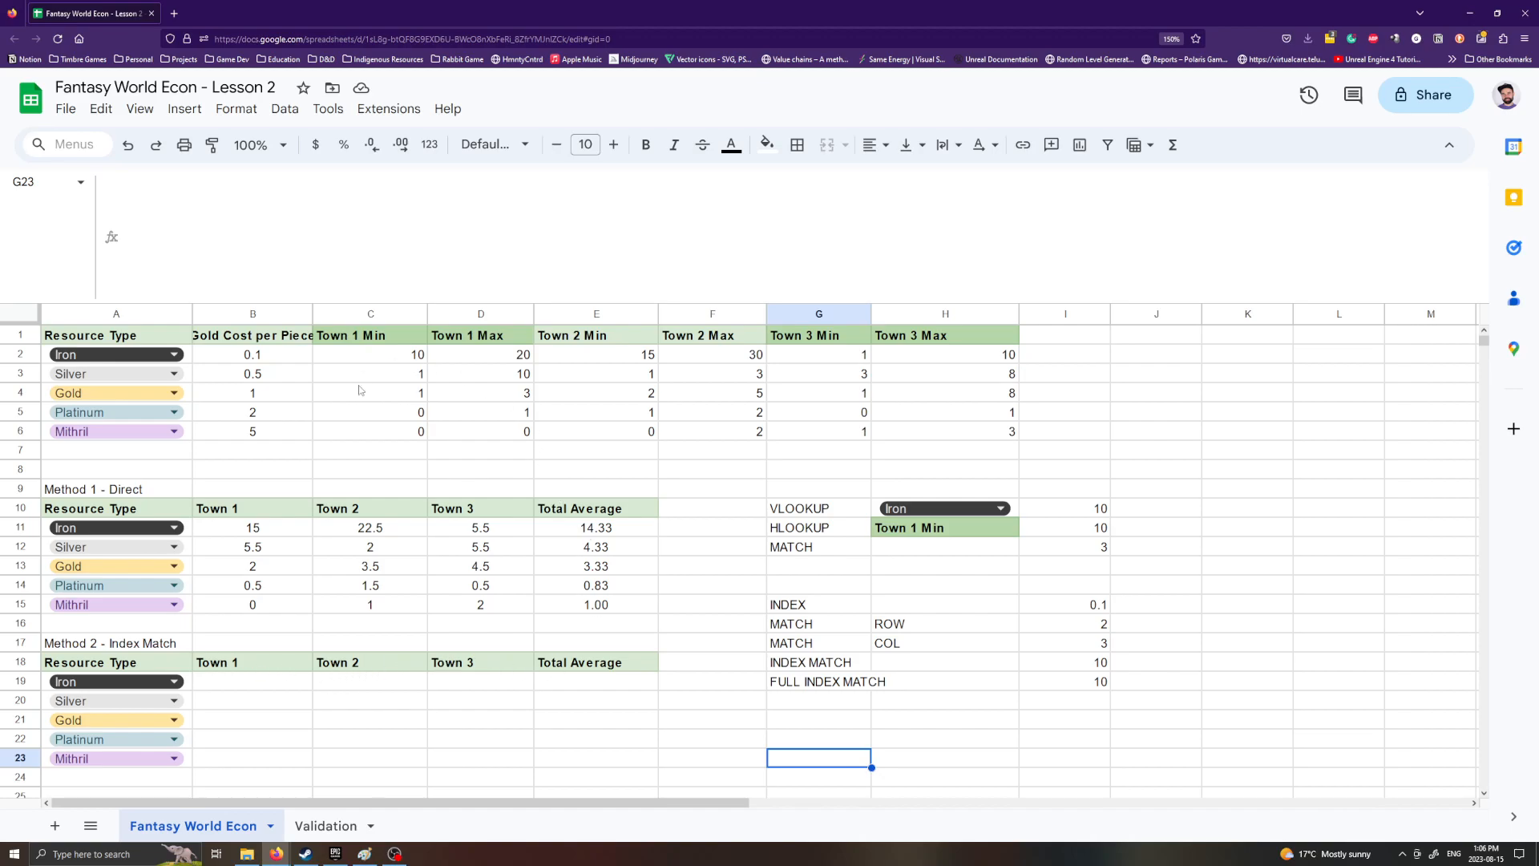
{"action": "scroll", "coordinate": [613, 493], "scroll_direction": "down", "scroll_amount": 2}
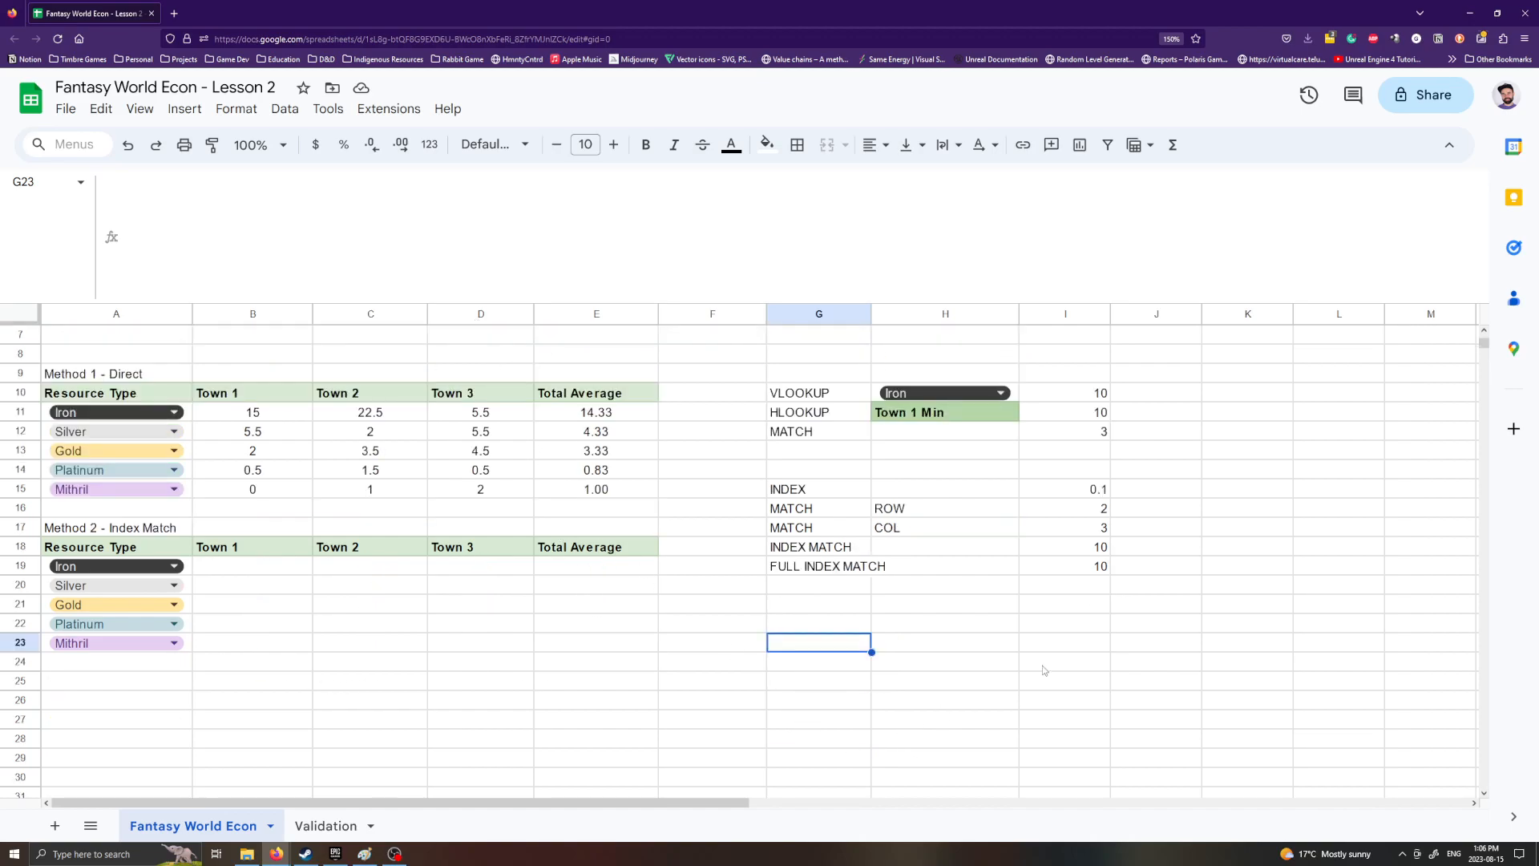
{"action": "type", "text": "Town 1"}
{"action": "key", "text": "Return"}
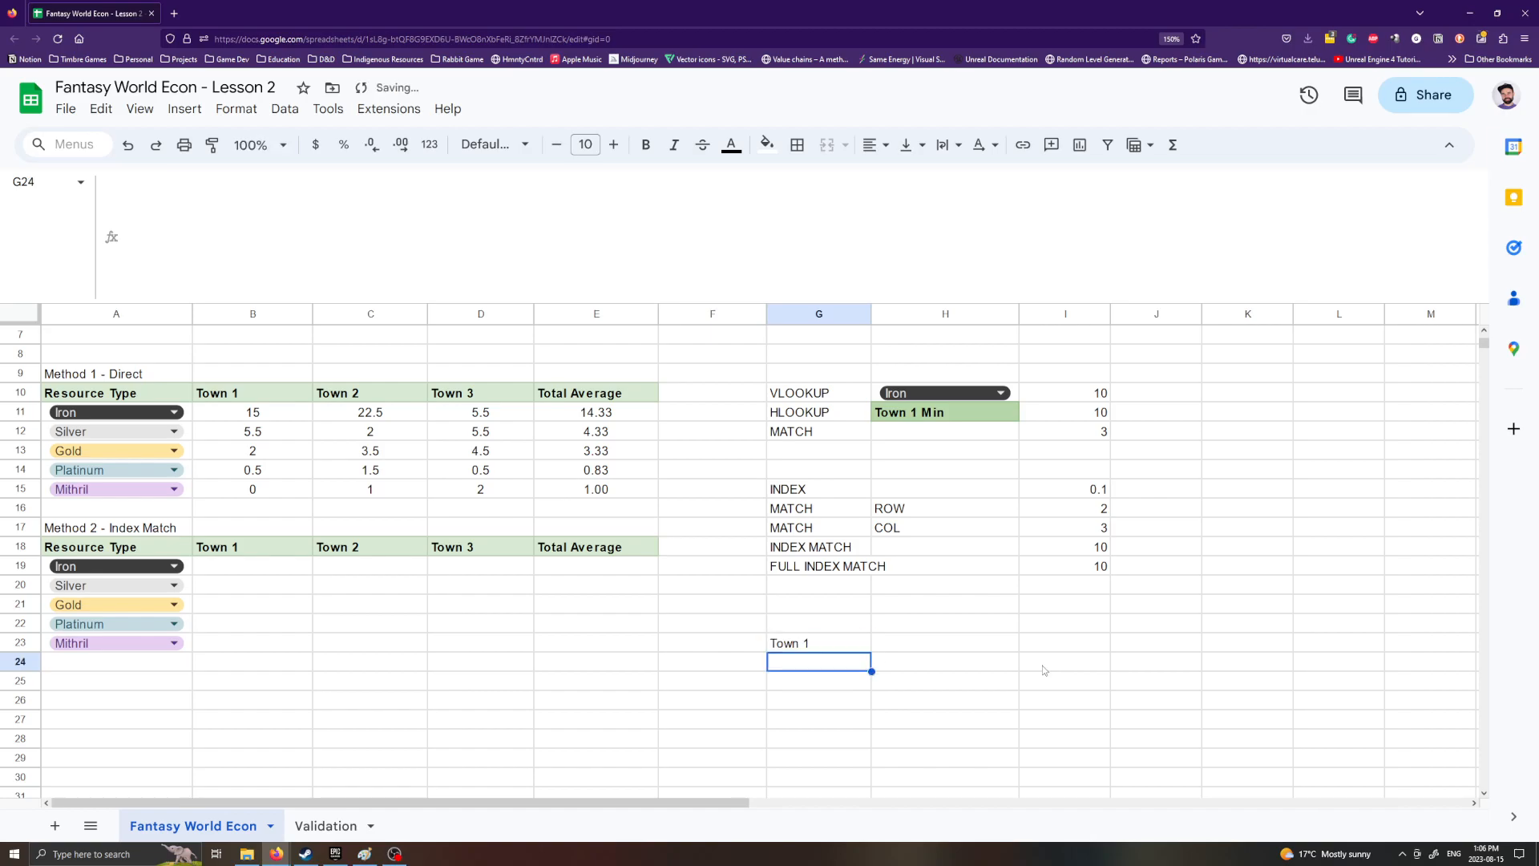
{"action": "key", "text": "Up"}
{"action": "key", "text": "Right"}
{"action": "type", "text": "T"}
{"action": "key", "text": "BackSpace"}
{"action": "type", "text": "Min"}
{"action": "key", "text": "Return"}
{"action": "key", "text": "Up"}
{"action": "key", "text": "Right"}
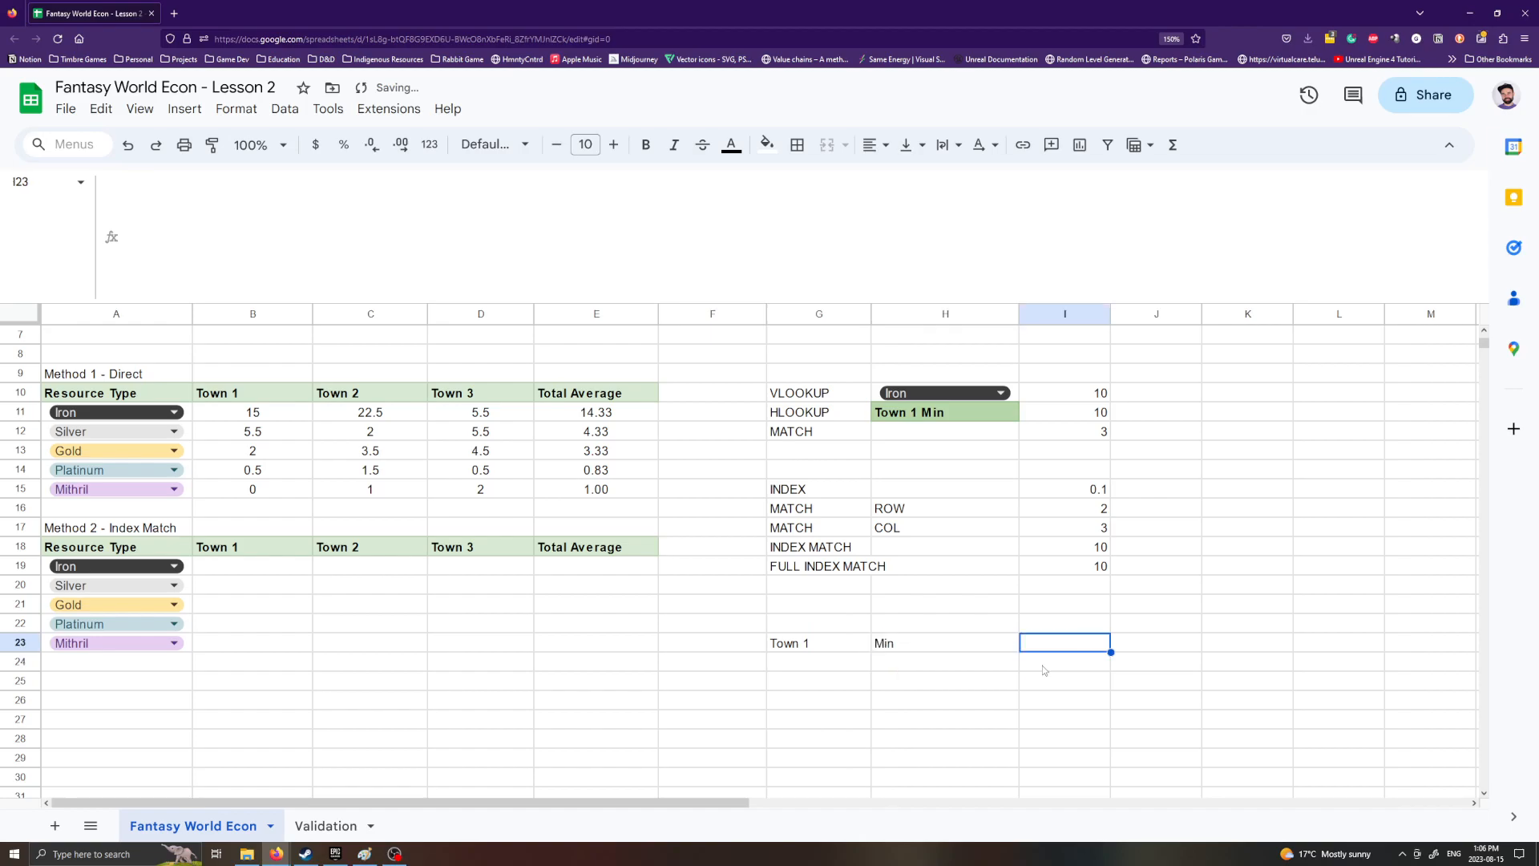
{"action": "key", "text": "Left"}
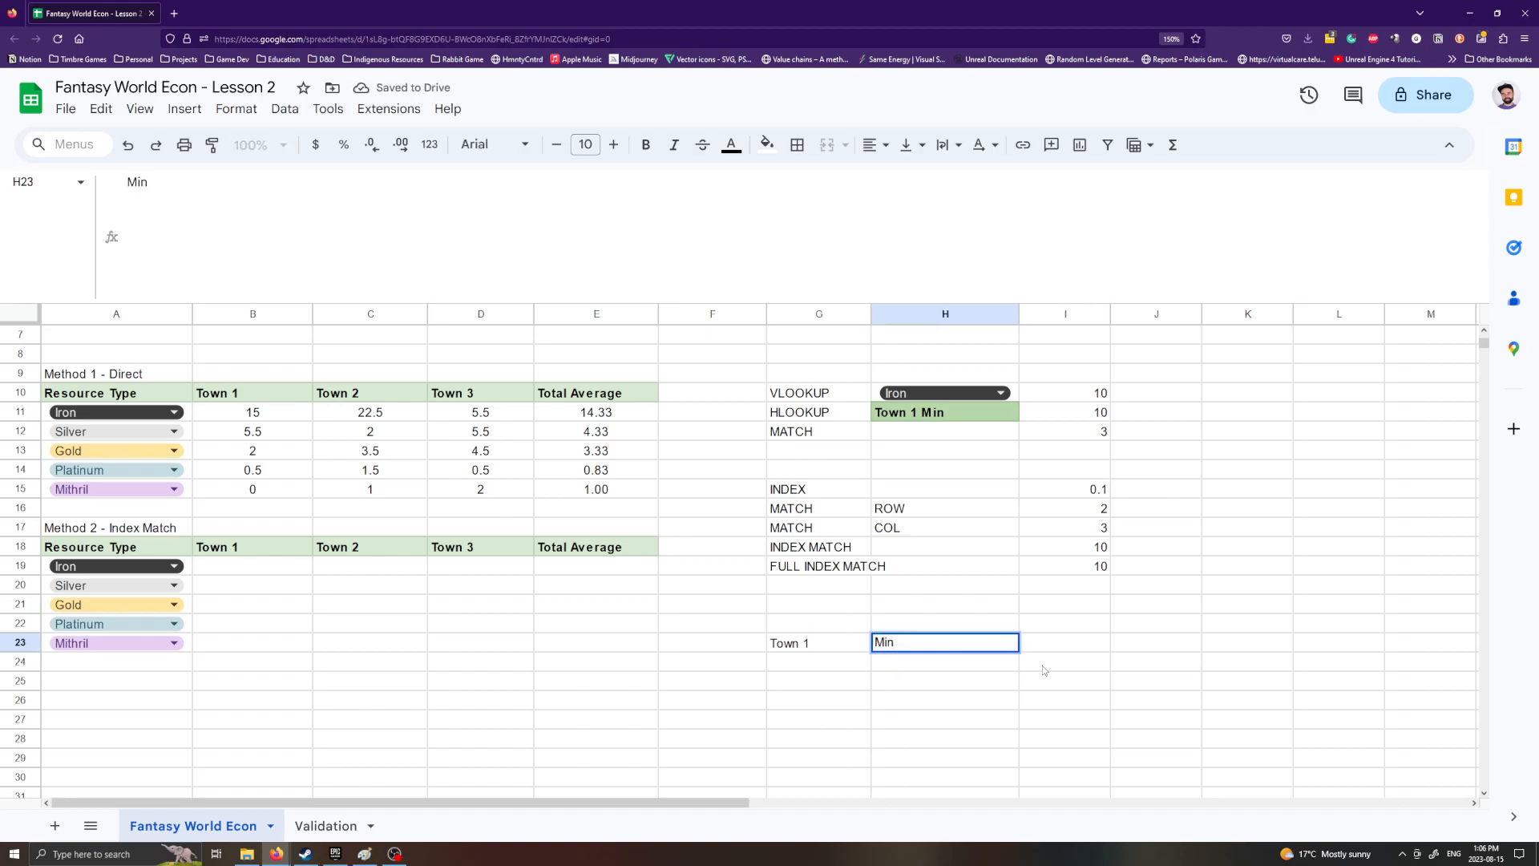
{"action": "key", "text": "Delete"}
Step: Enter the labels "Min" in G24 and "Max" in G25 under the Town 1 label
{"action": "key", "text": "Down"}
{"action": "key", "text": "Left"}
{"action": "type", "text": "Min"}
{"action": "key", "text": "Return"}
{"action": "type", "text": "Max"}
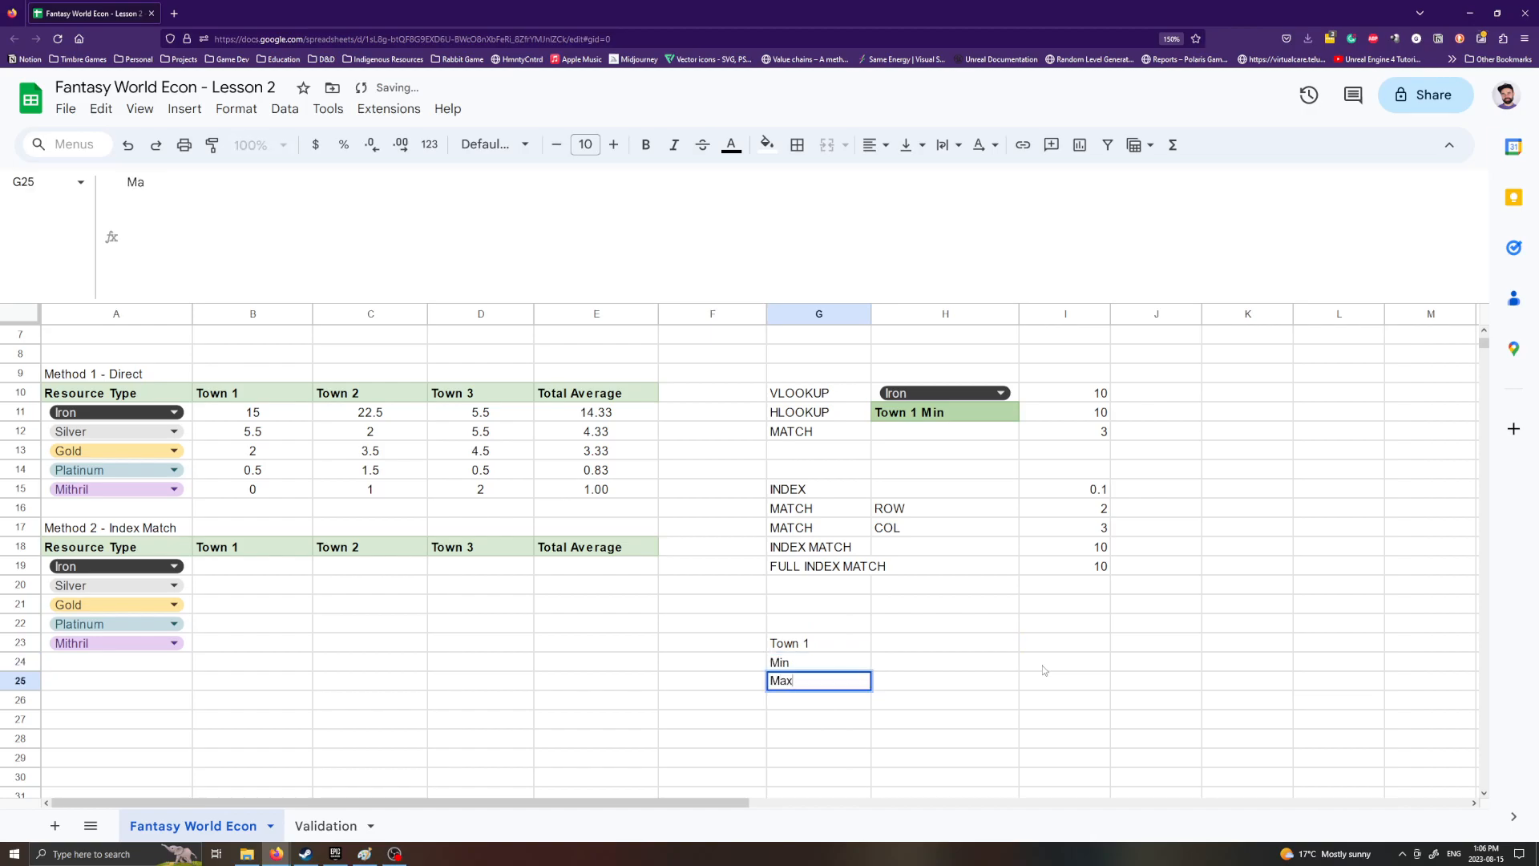
{"action": "key", "text": "Return"}
Step: Enter the sample formula =1 + 1 in cell H23 and clear the cell again
{"action": "key", "text": "Up"}
{"action": "key", "text": "Up"}
{"action": "key", "text": "Up"}
{"action": "key", "text": "Right"}
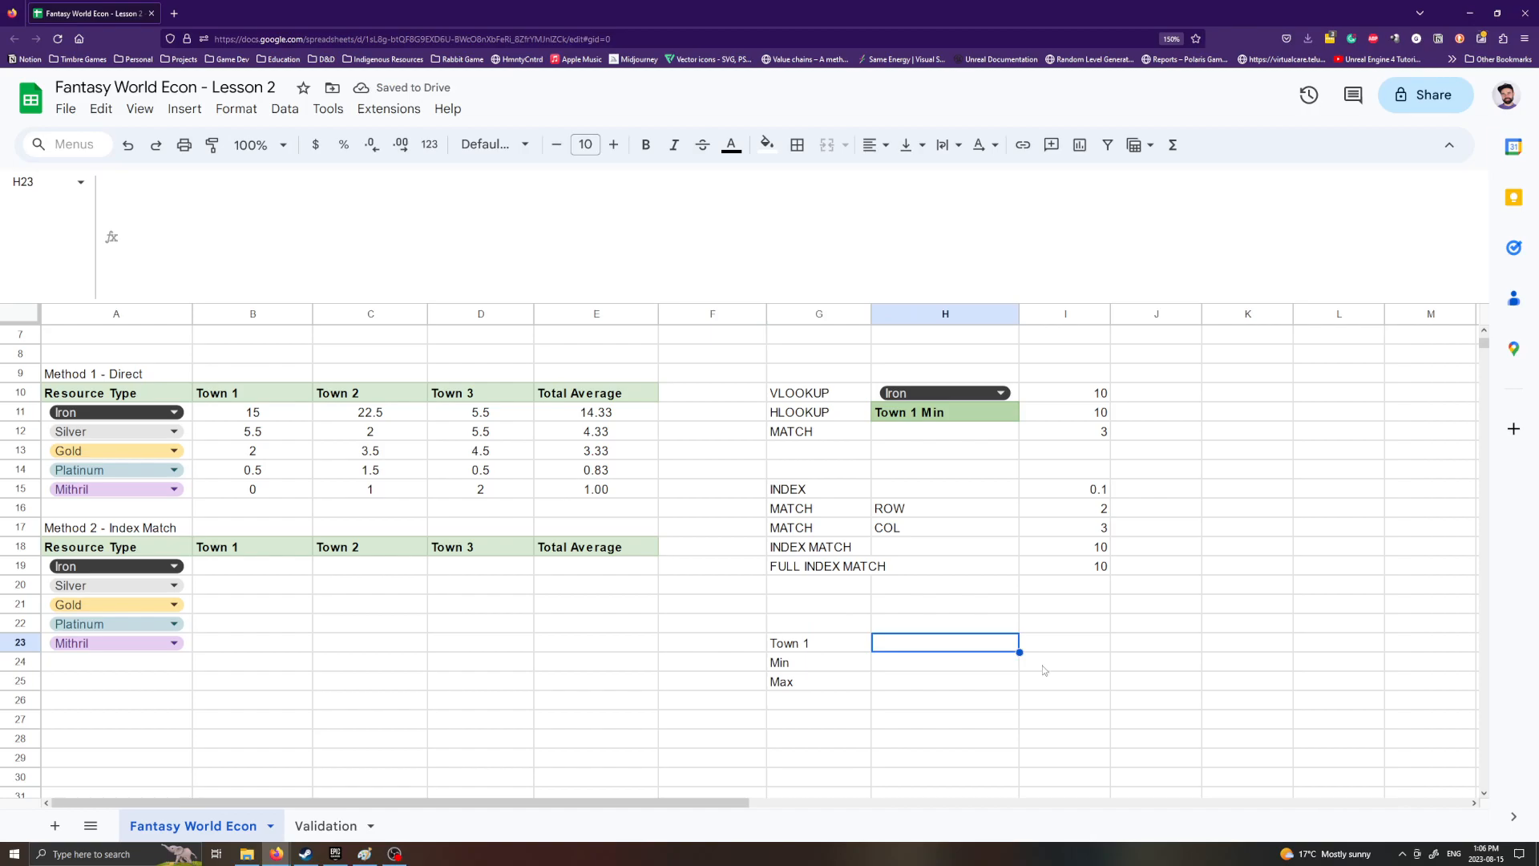
{"action": "type", "text": "="}
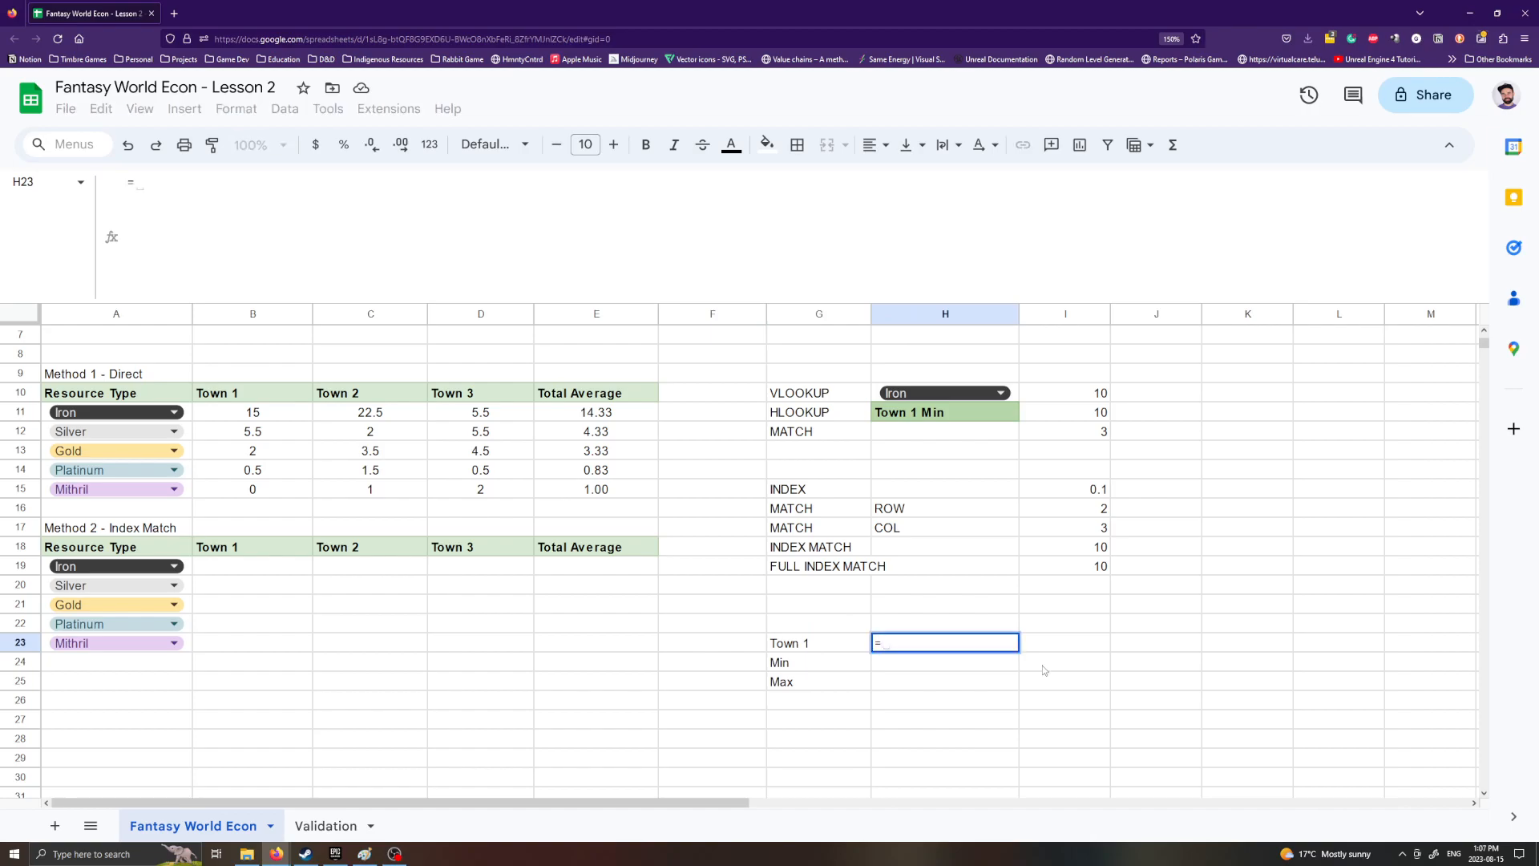
{"action": "type", "text": "1 + 1"}
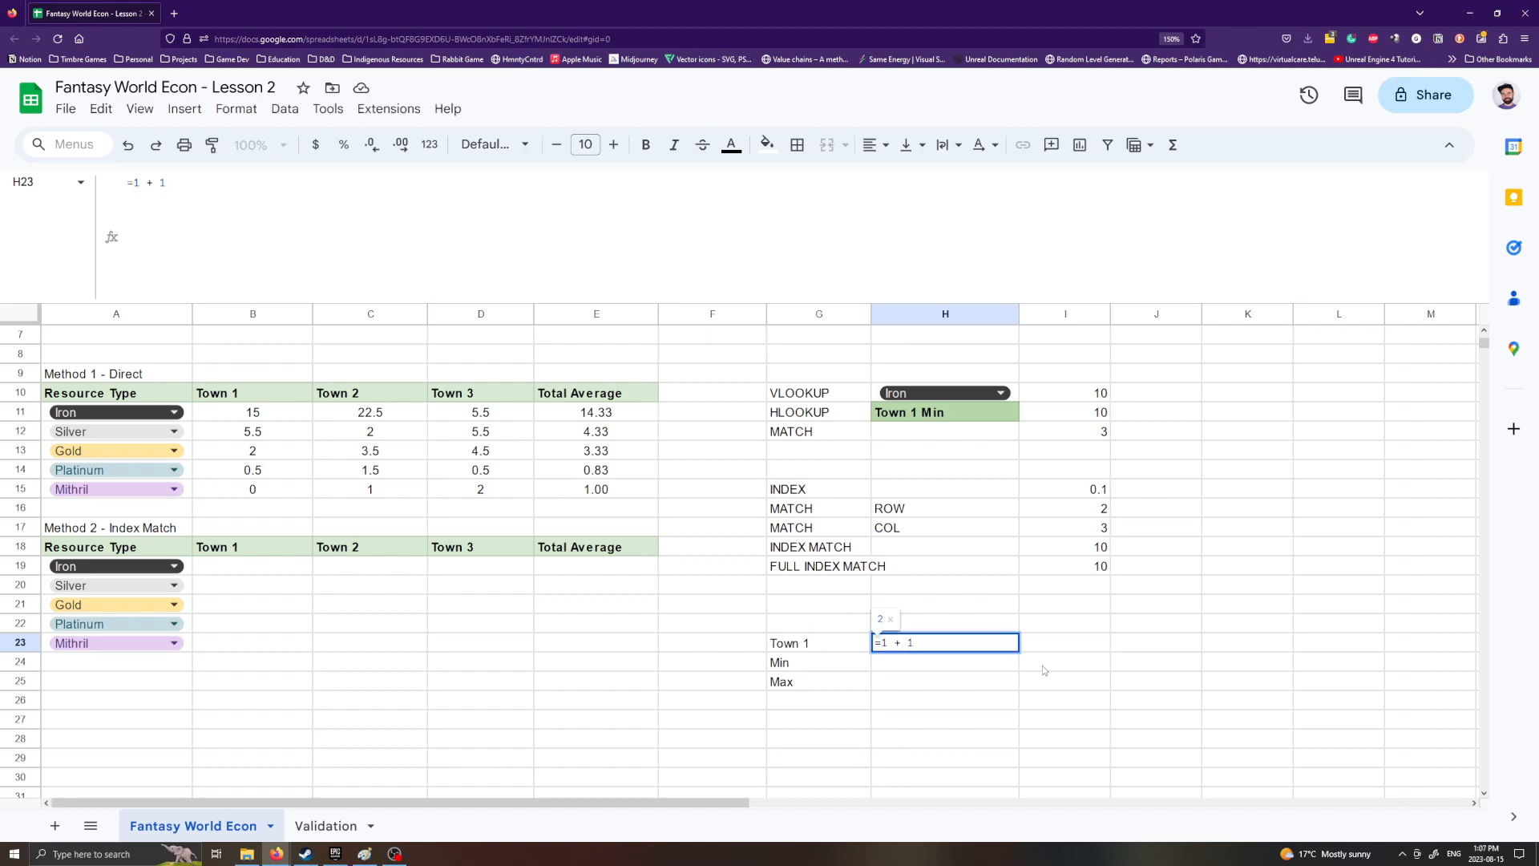
{"action": "key", "text": "Return"}
{"action": "key", "text": "Up"}
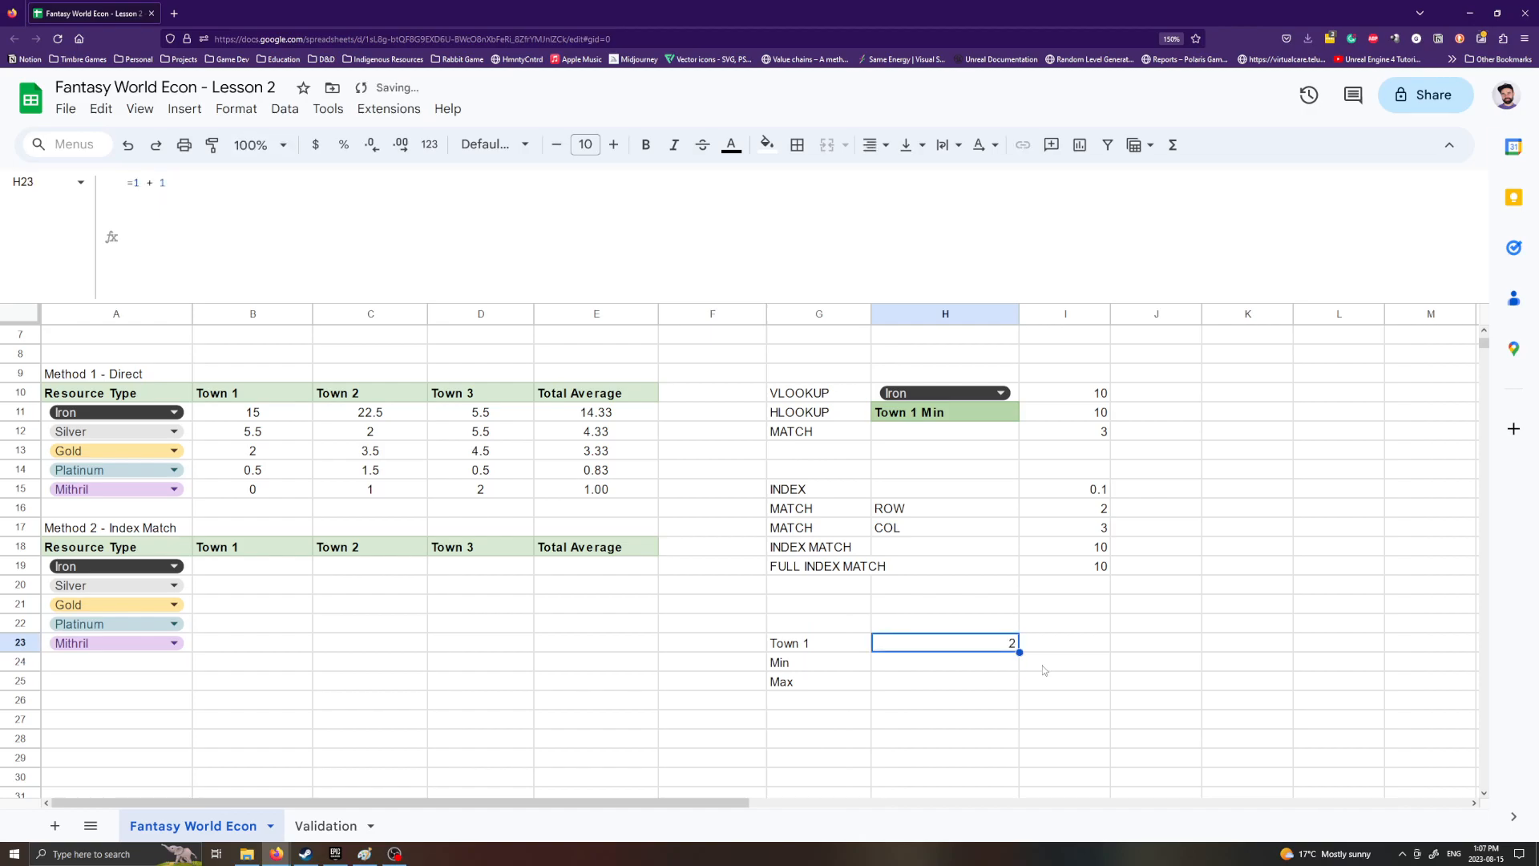
{"action": "key", "text": "Delete"}
{"action": "type", "text": "="}
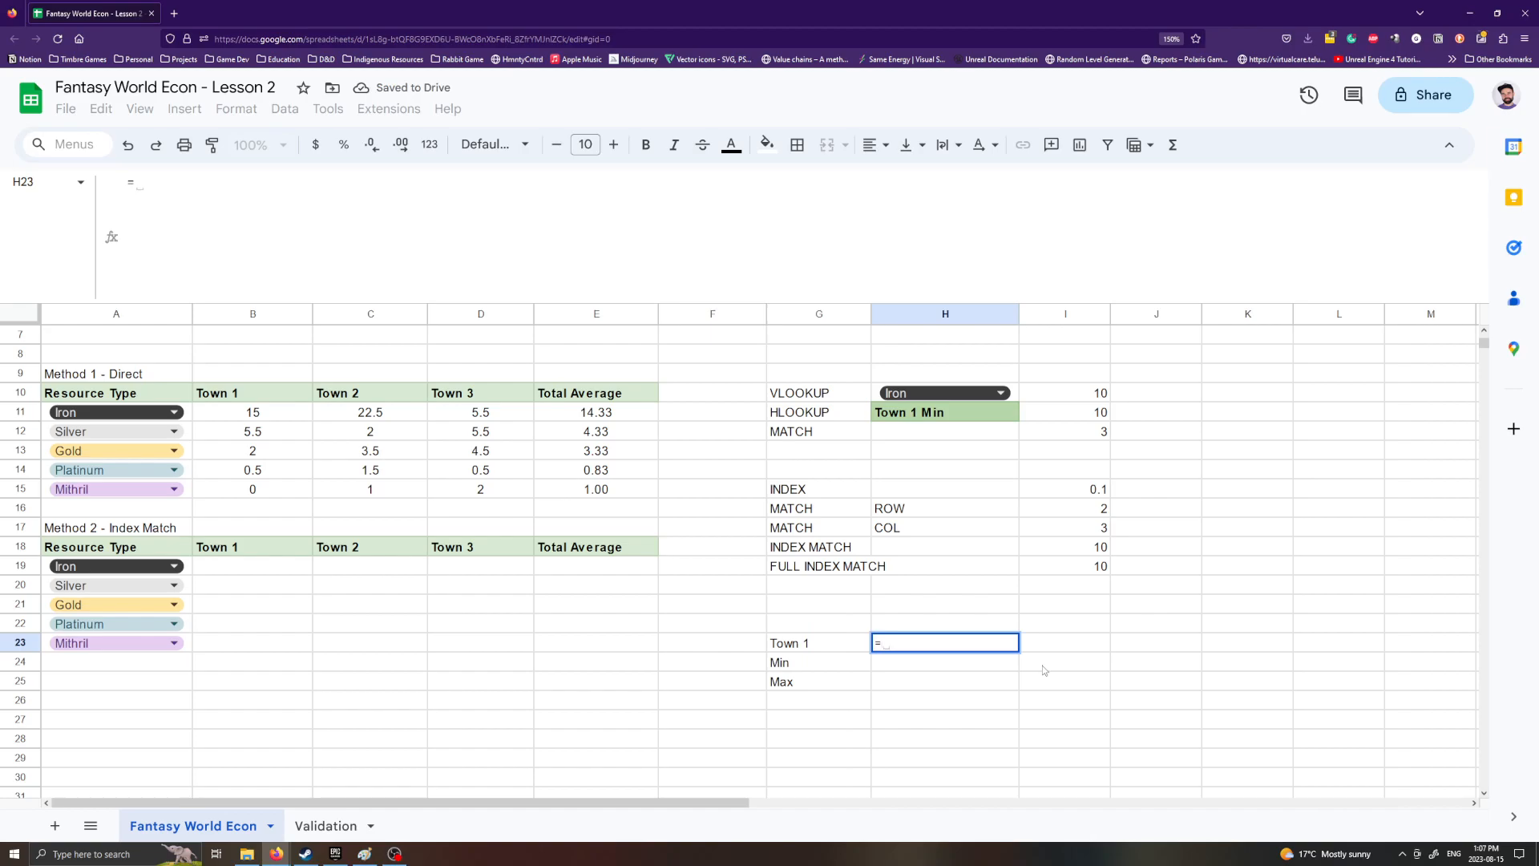
{"action": "key", "text": "Escape"}
Step: Join the Town 1 and Min labels in H24 with the absolute-reference formula =$G$23 & $G$24
{"action": "key", "text": "Down"}
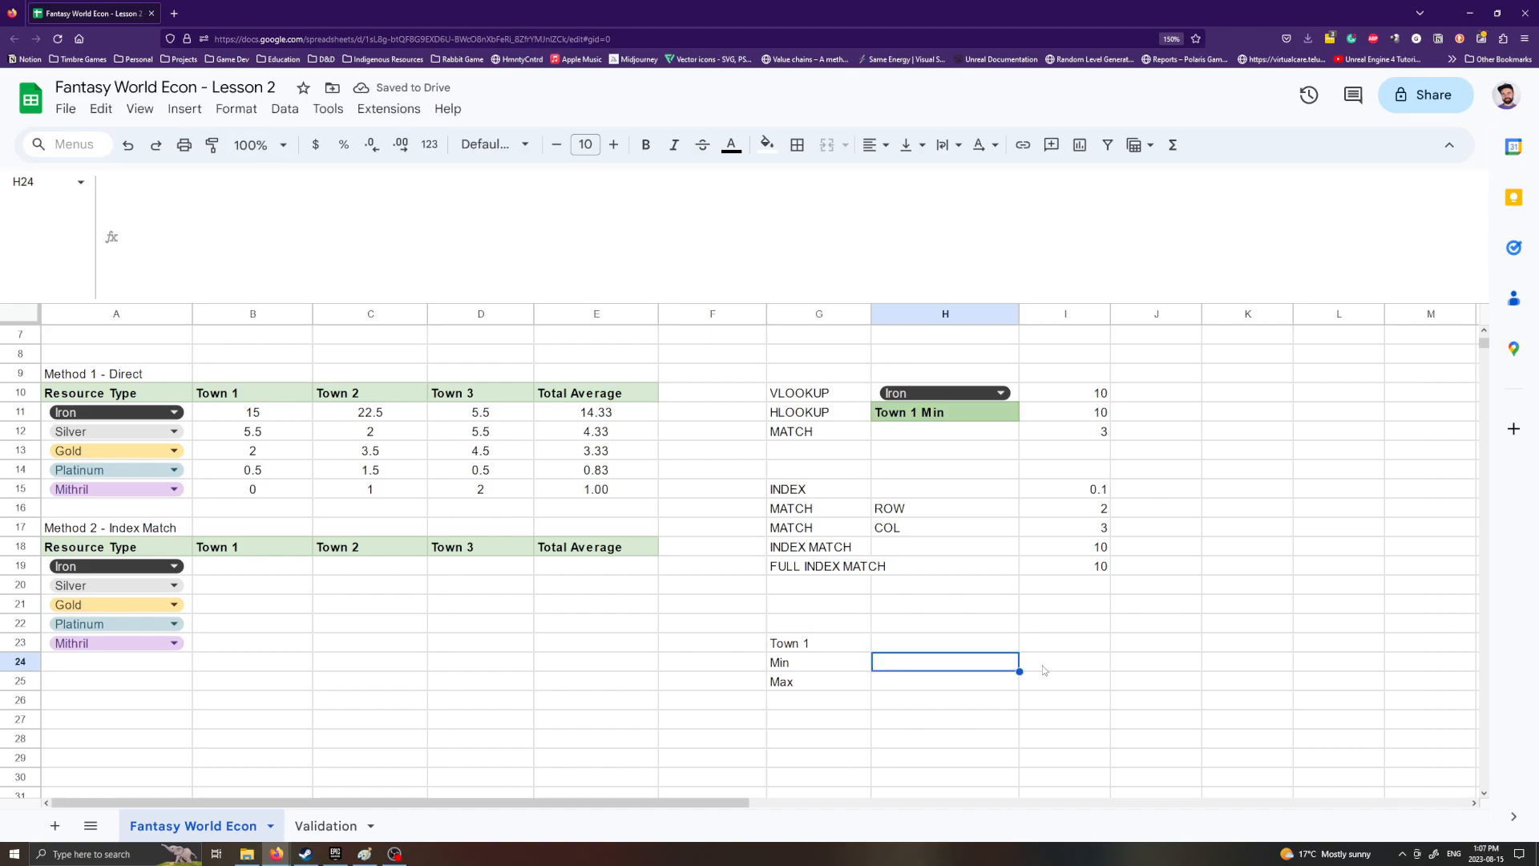
{"action": "type", "text": "="}
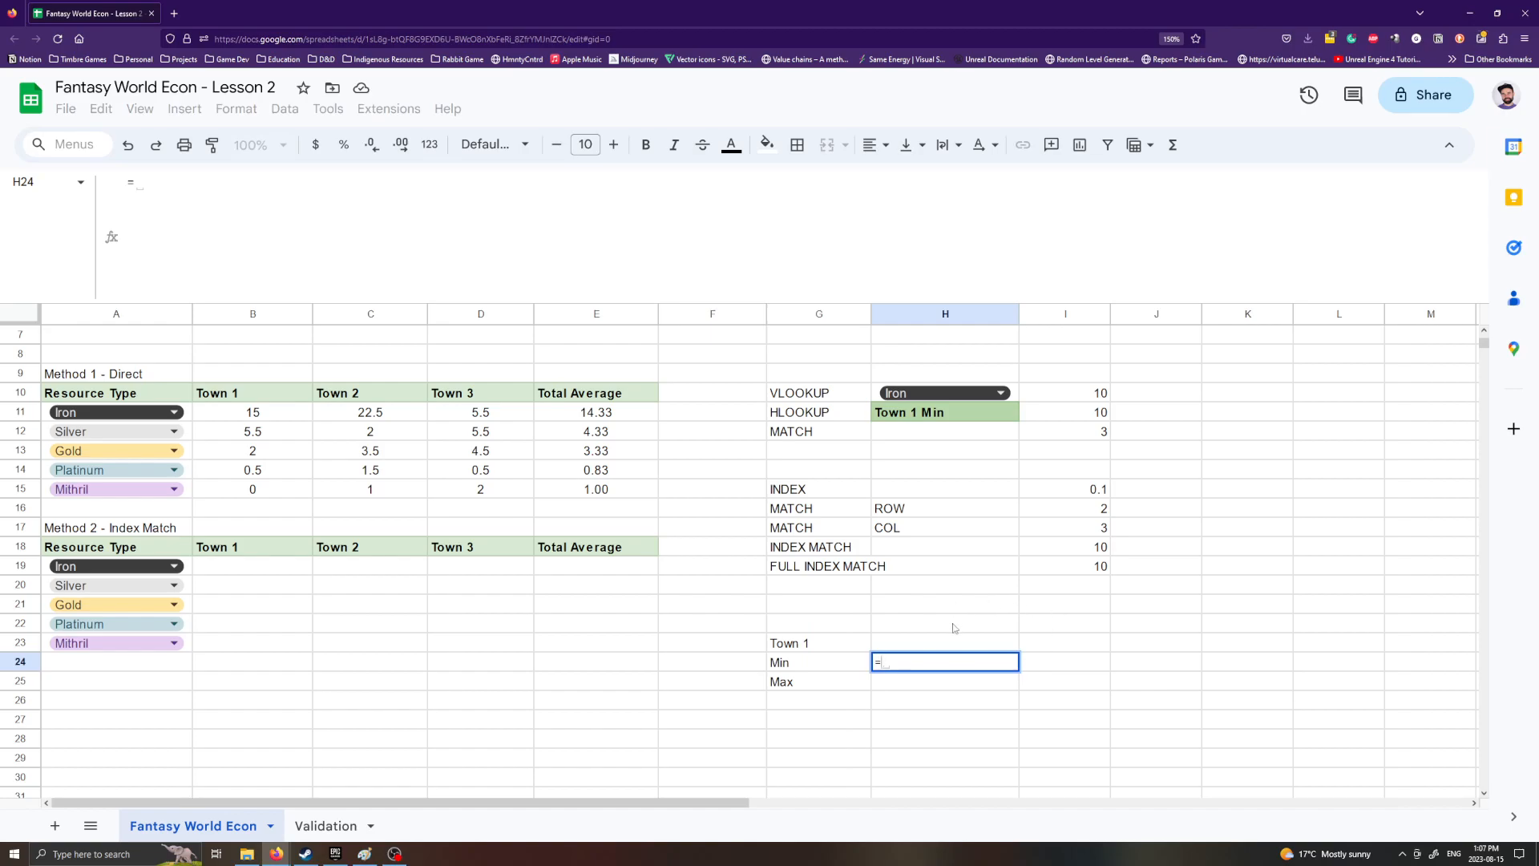
{"action": "left_click", "coordinate": [827, 648]}
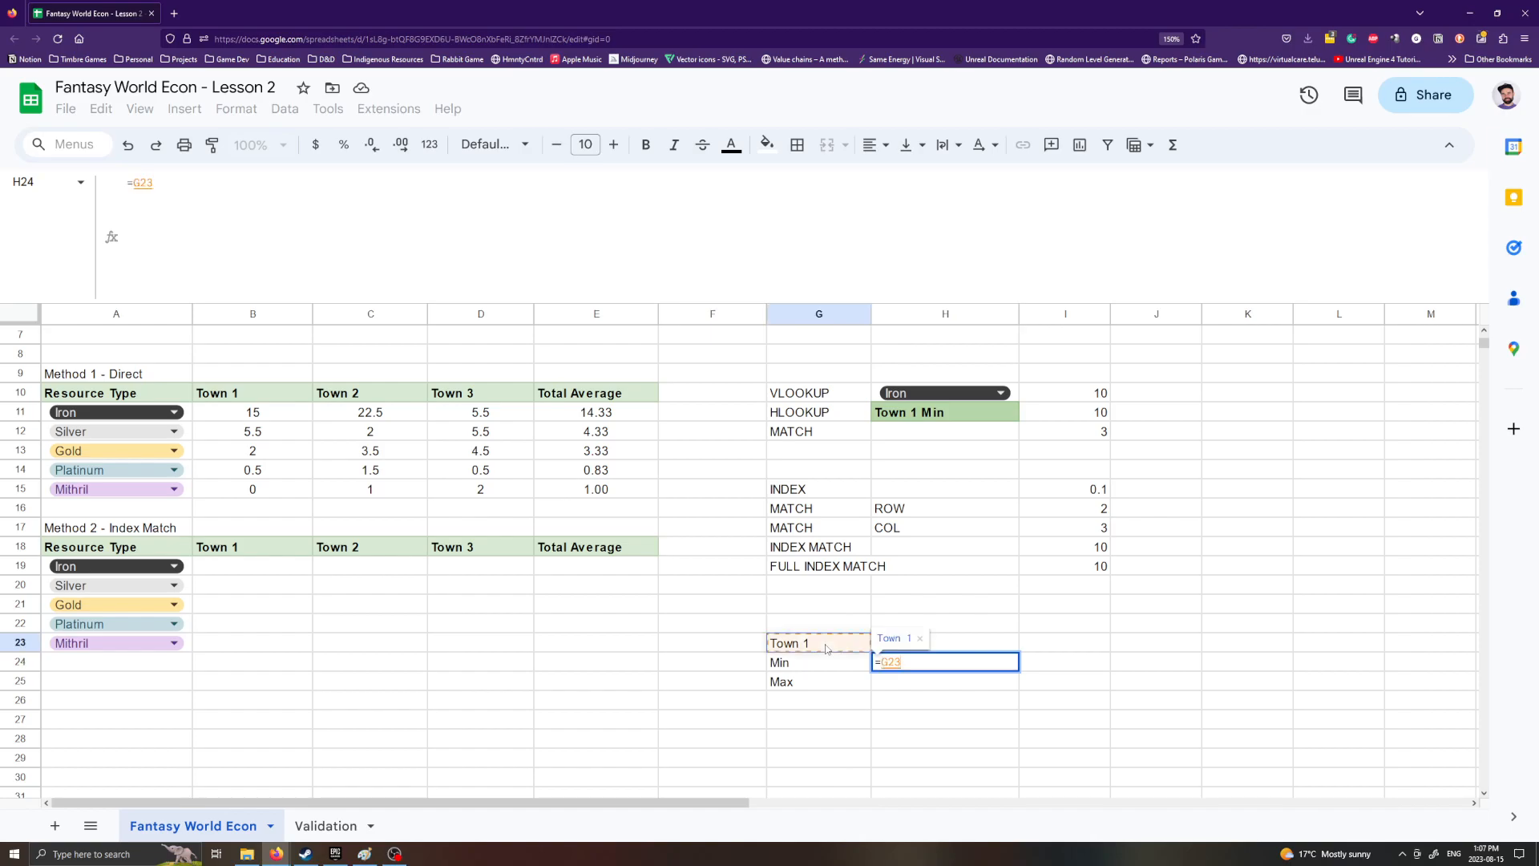
{"action": "key", "text": "F4"}
{"action": "type", "text": "&"}
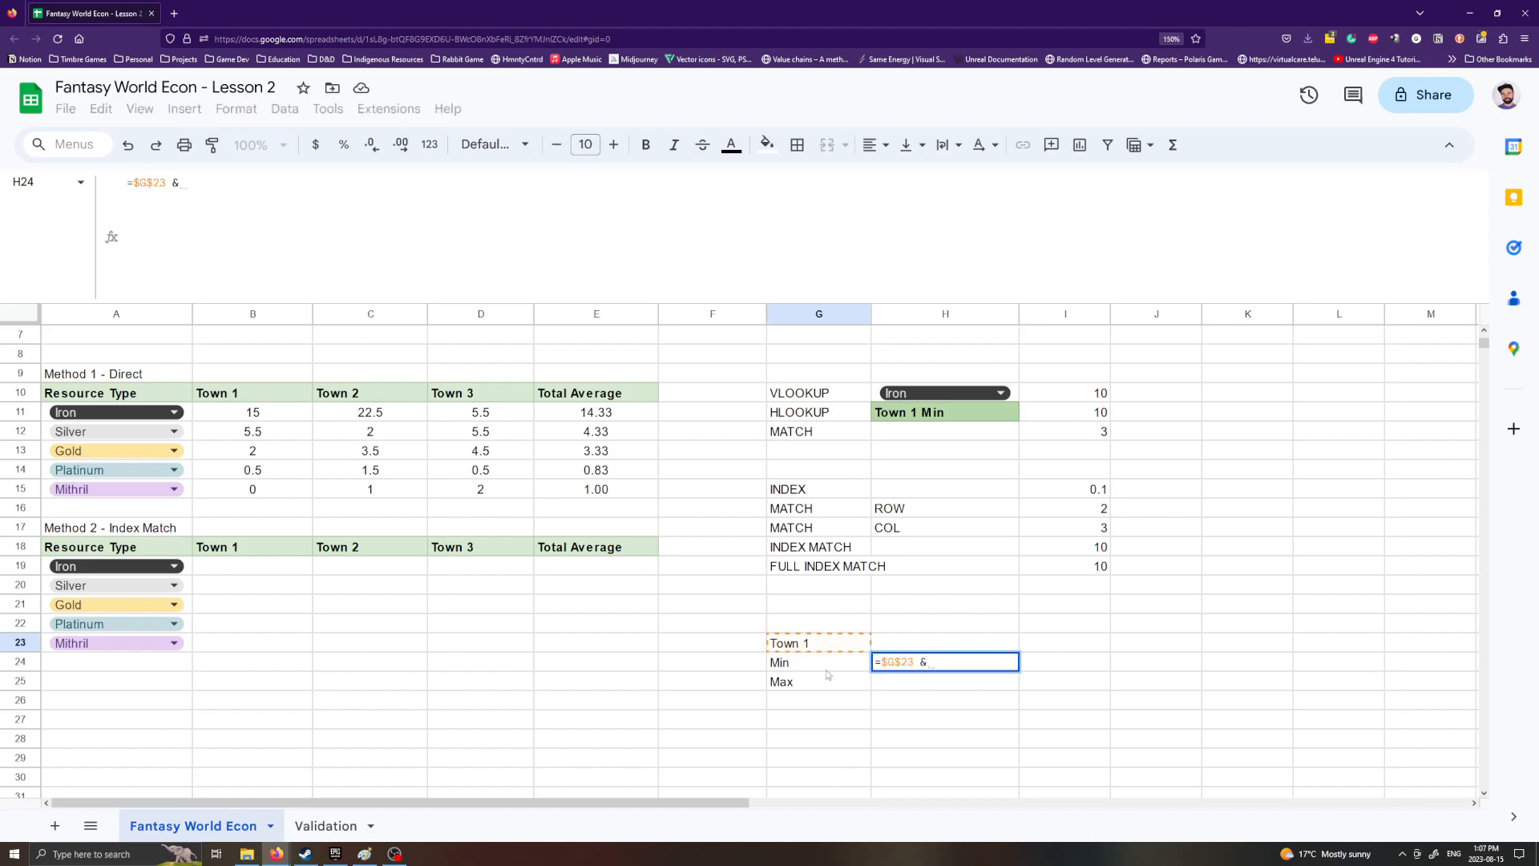
{"action": "left_click", "coordinate": [825, 667]}
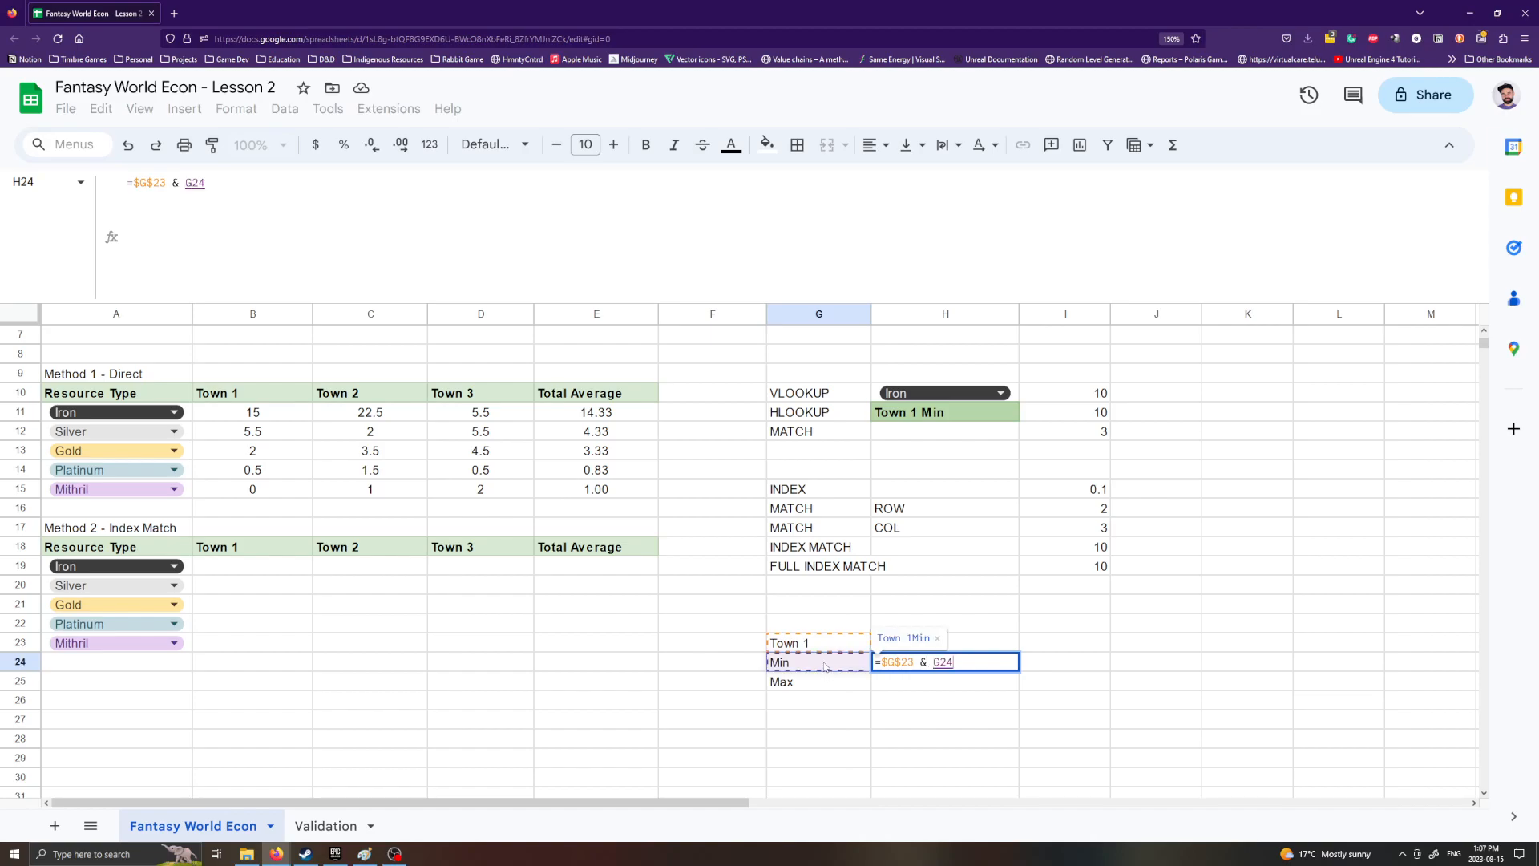
{"action": "key", "text": "F4"}
{"action": "key", "text": "Return"}
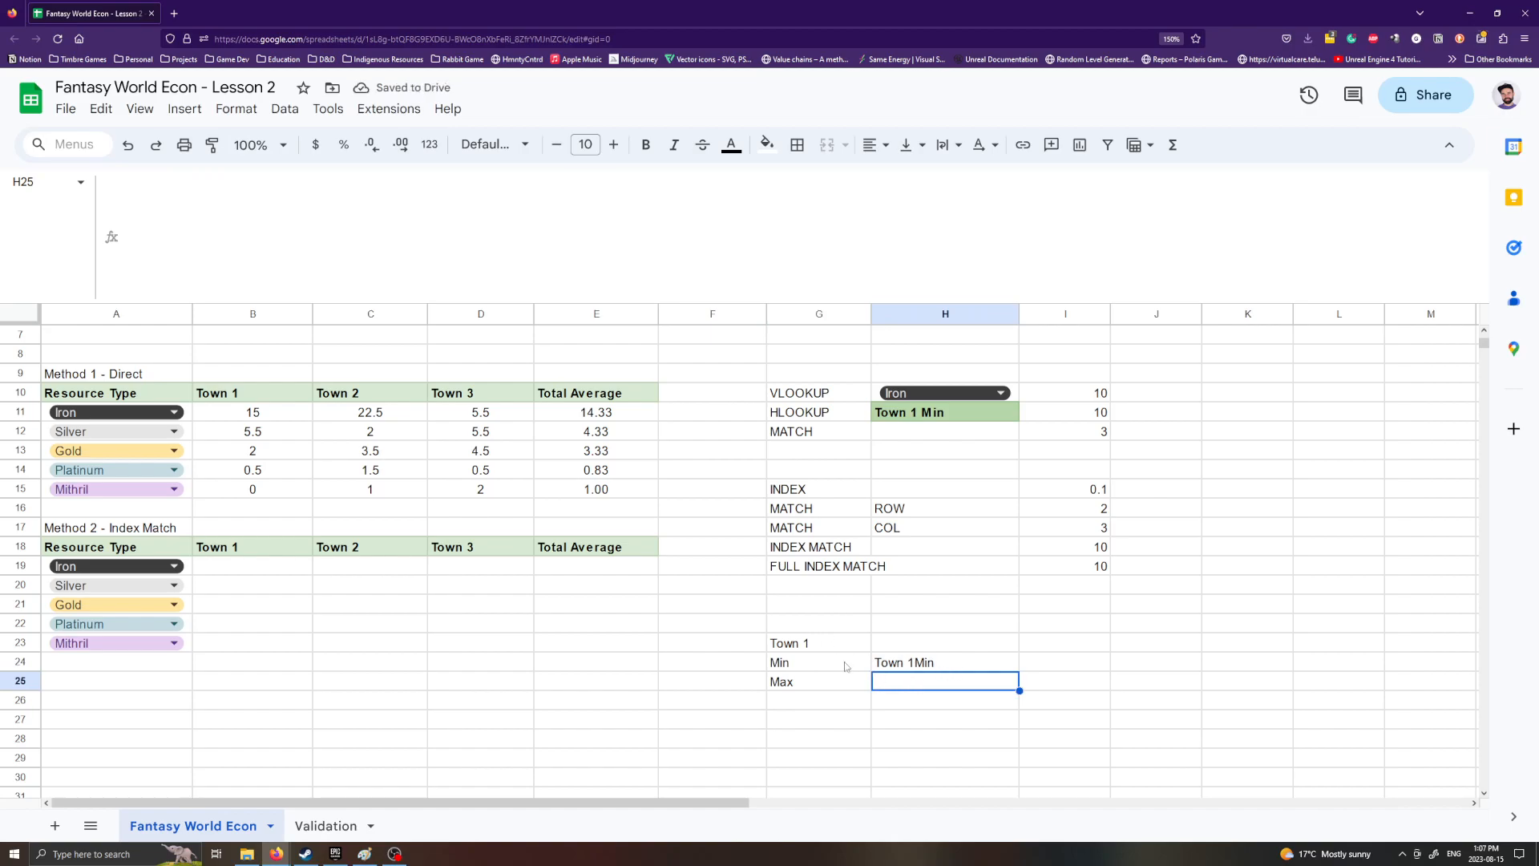
Step: Try adding a leading space to the "Min" label in G24 and undo the edit
{"action": "scroll", "coordinate": [635, 680], "scroll_direction": "up", "scroll_amount": 2}
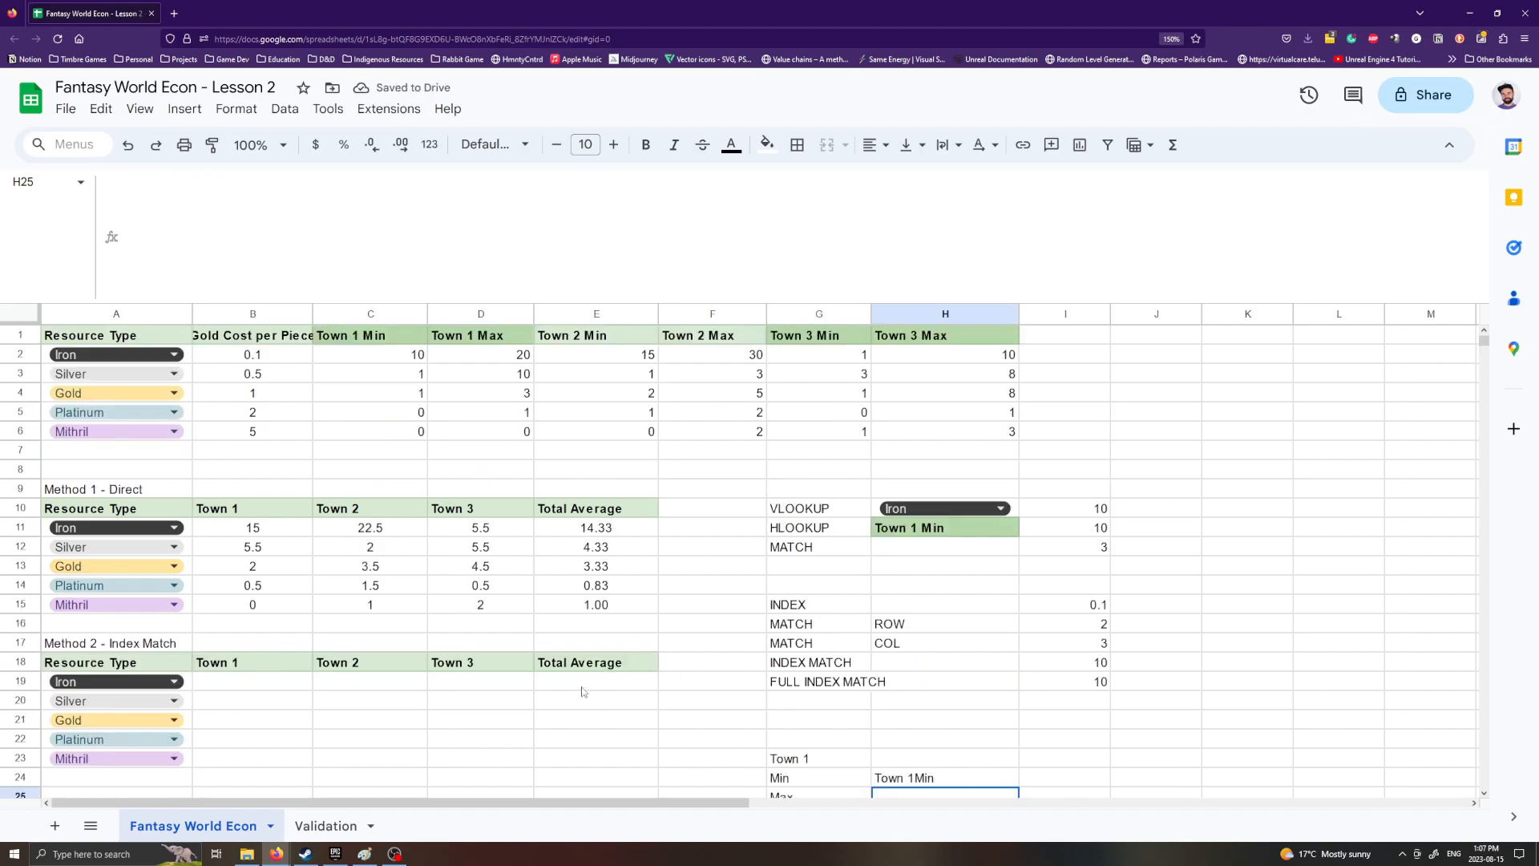
{"action": "scroll", "coordinate": [585, 692], "scroll_direction": "down", "scroll_amount": 4}
{"action": "scroll", "coordinate": [561, 641], "scroll_direction": "up", "scroll_amount": 4}
{"action": "scroll", "coordinate": [875, 733], "scroll_direction": "down", "scroll_amount": 2}
{"action": "left_click", "coordinate": [910, 662]}
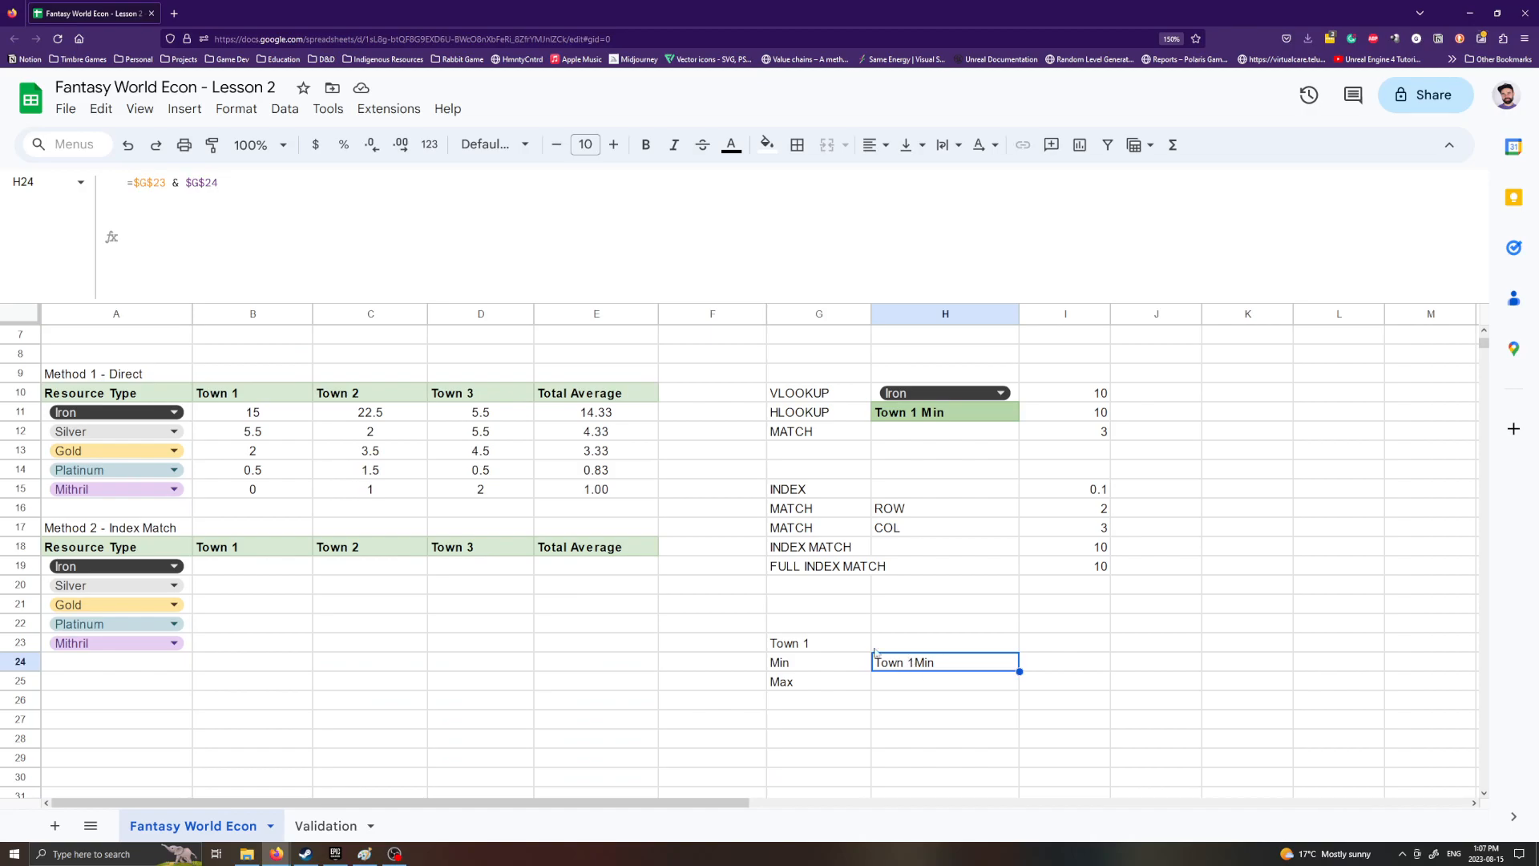
{"action": "left_click", "coordinate": [776, 668]}
{"action": "double_click", "coordinate": [776, 667]}
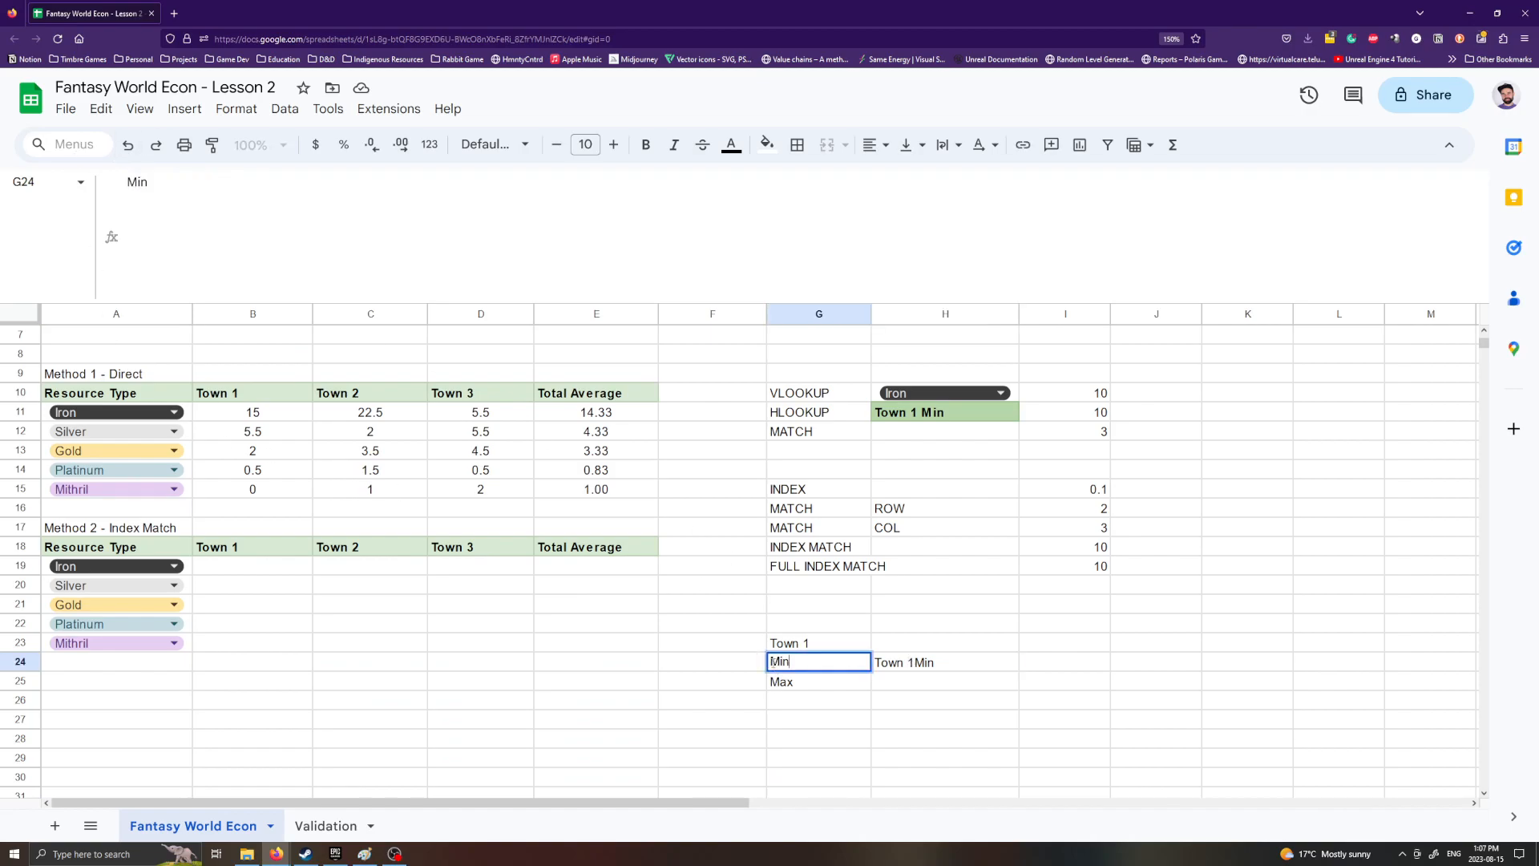
{"action": "left_click", "coordinate": [864, 710]}
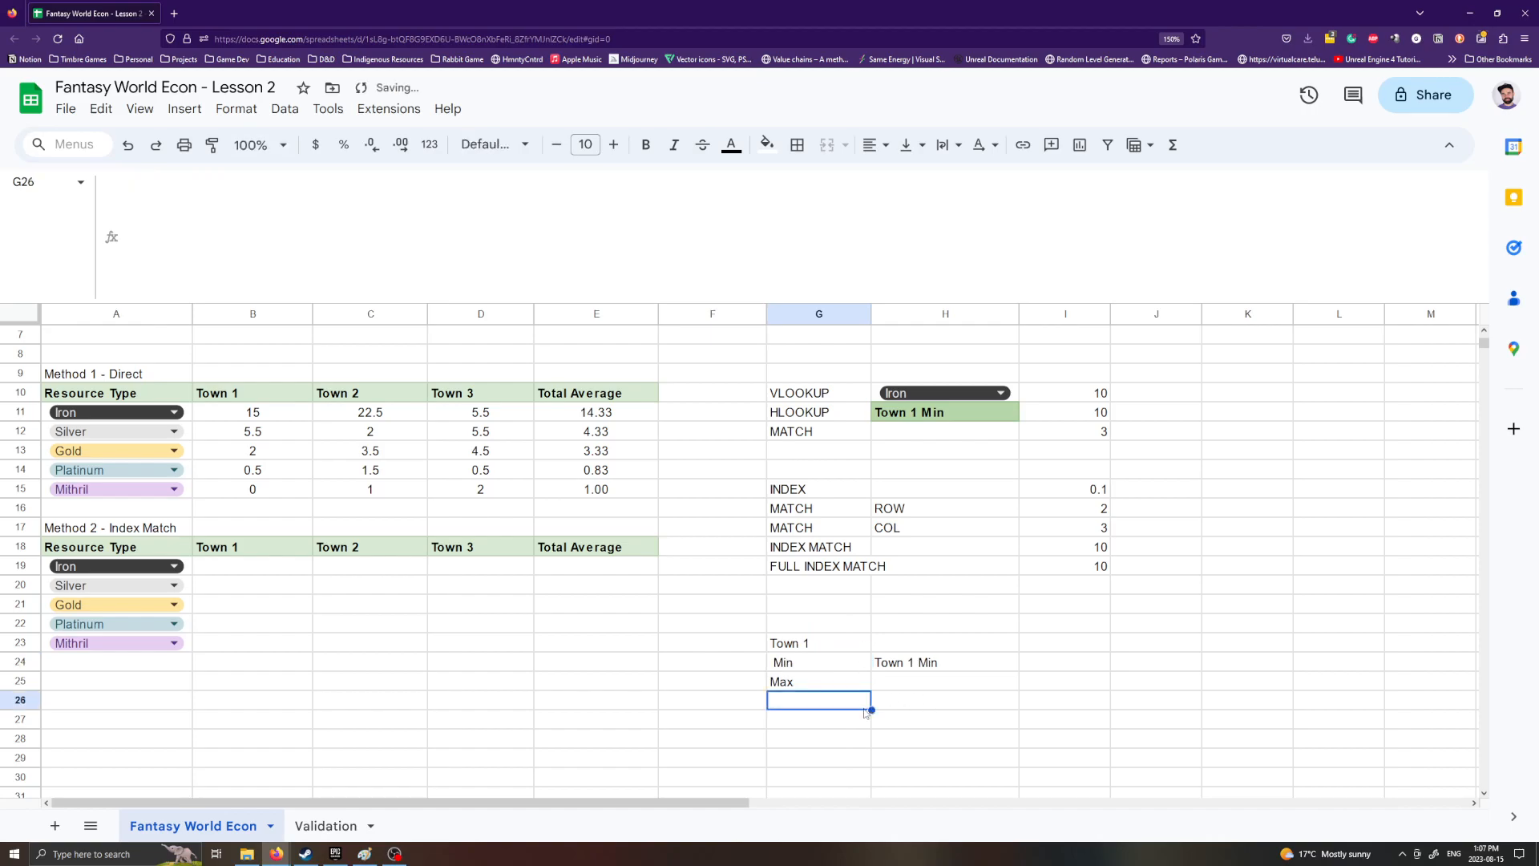
{"action": "key", "text": "ctrl+z"}
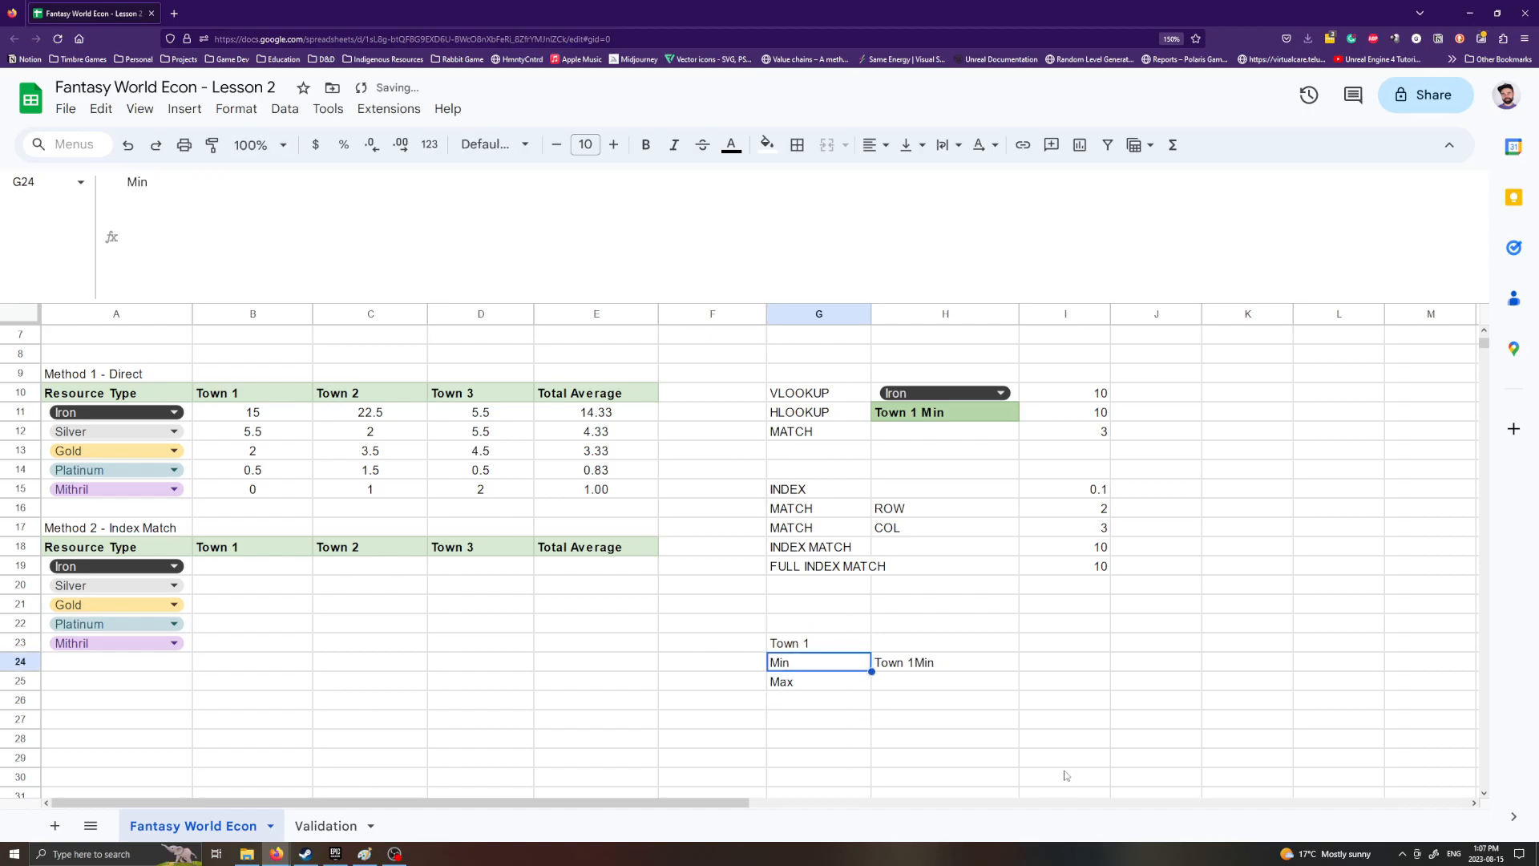
Step: Insert a space string into the H24 formula so it reads =$G$23 & " " & $G$24
{"action": "left_click", "coordinate": [944, 665]}
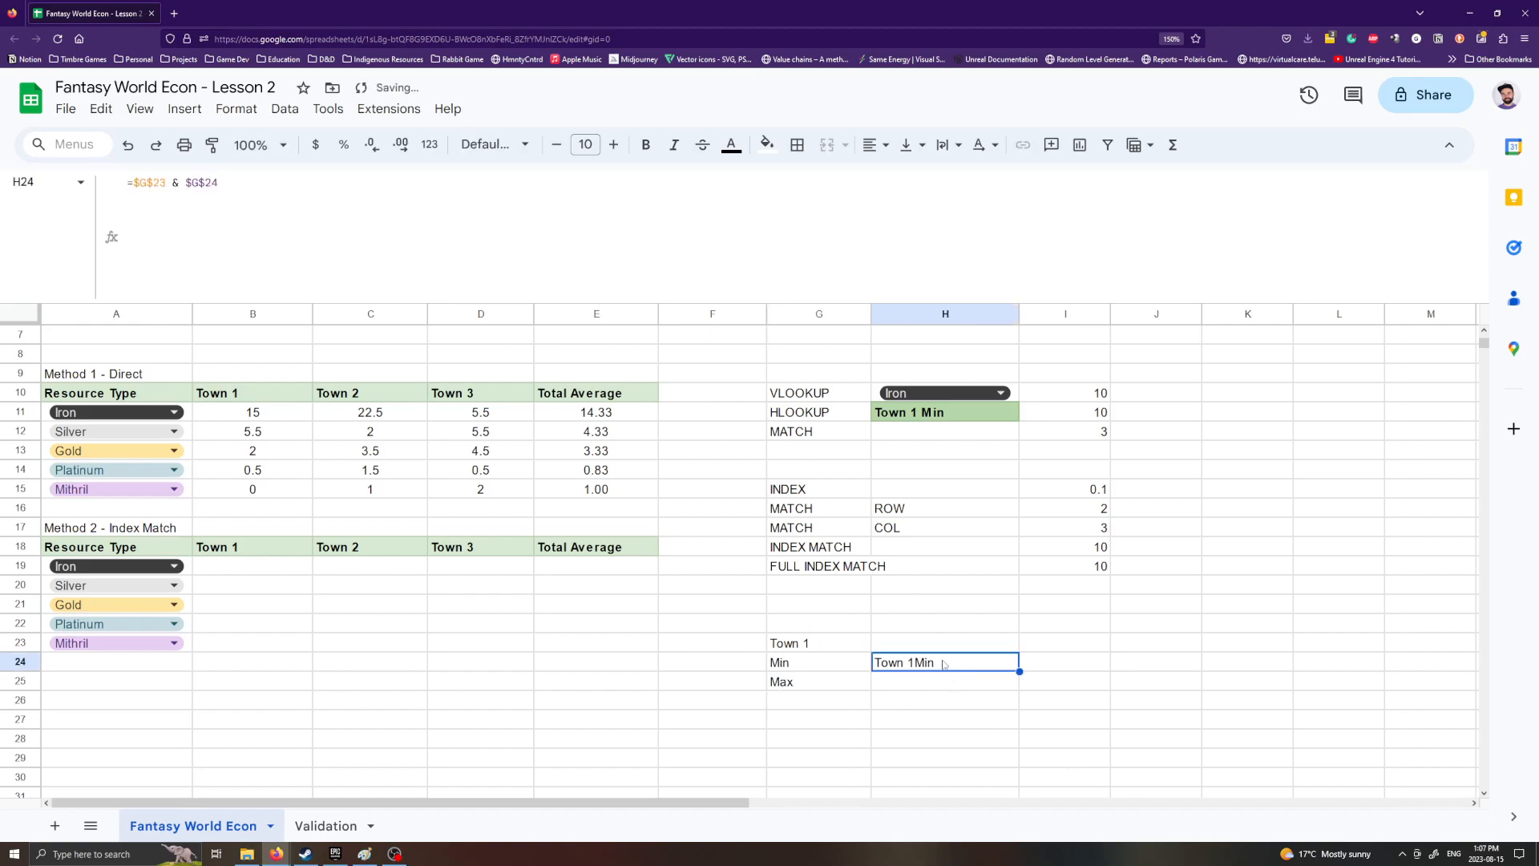
{"action": "left_click", "coordinate": [186, 183]}
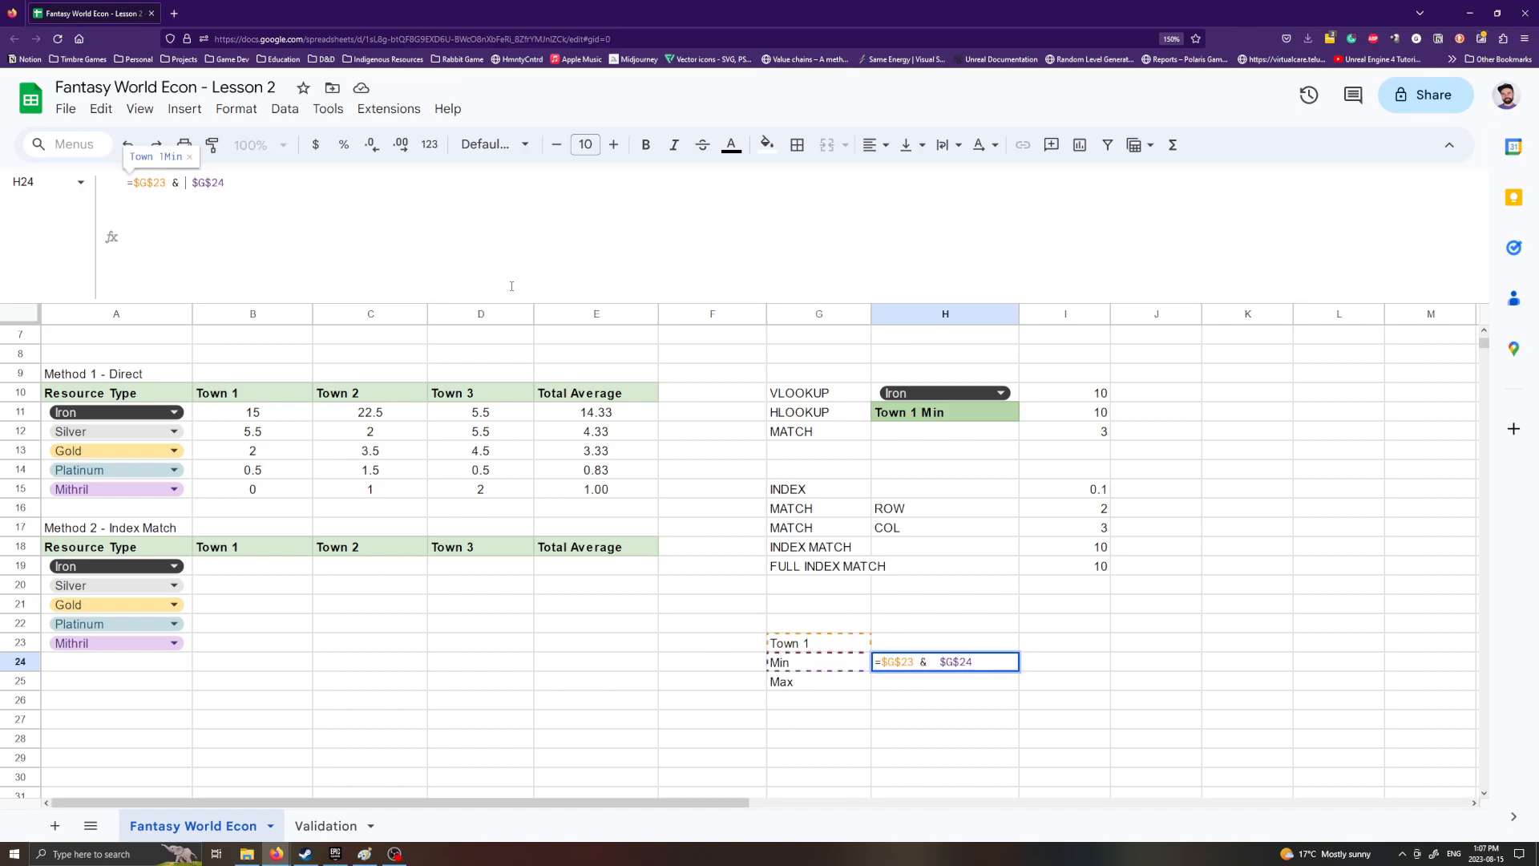
{"action": "type", "text": "\""}
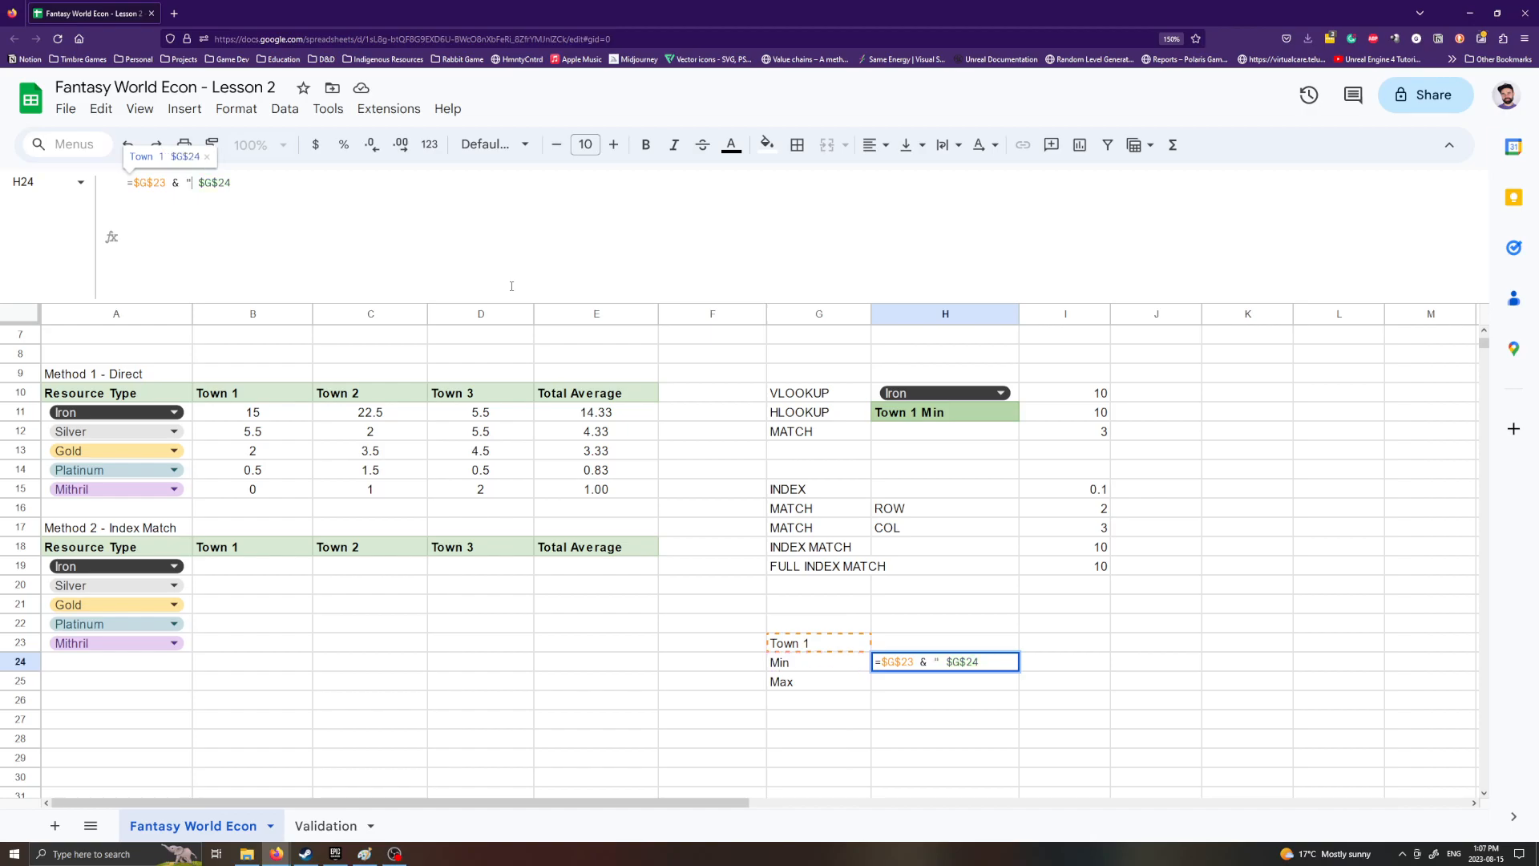
{"action": "type", "text": " \""}
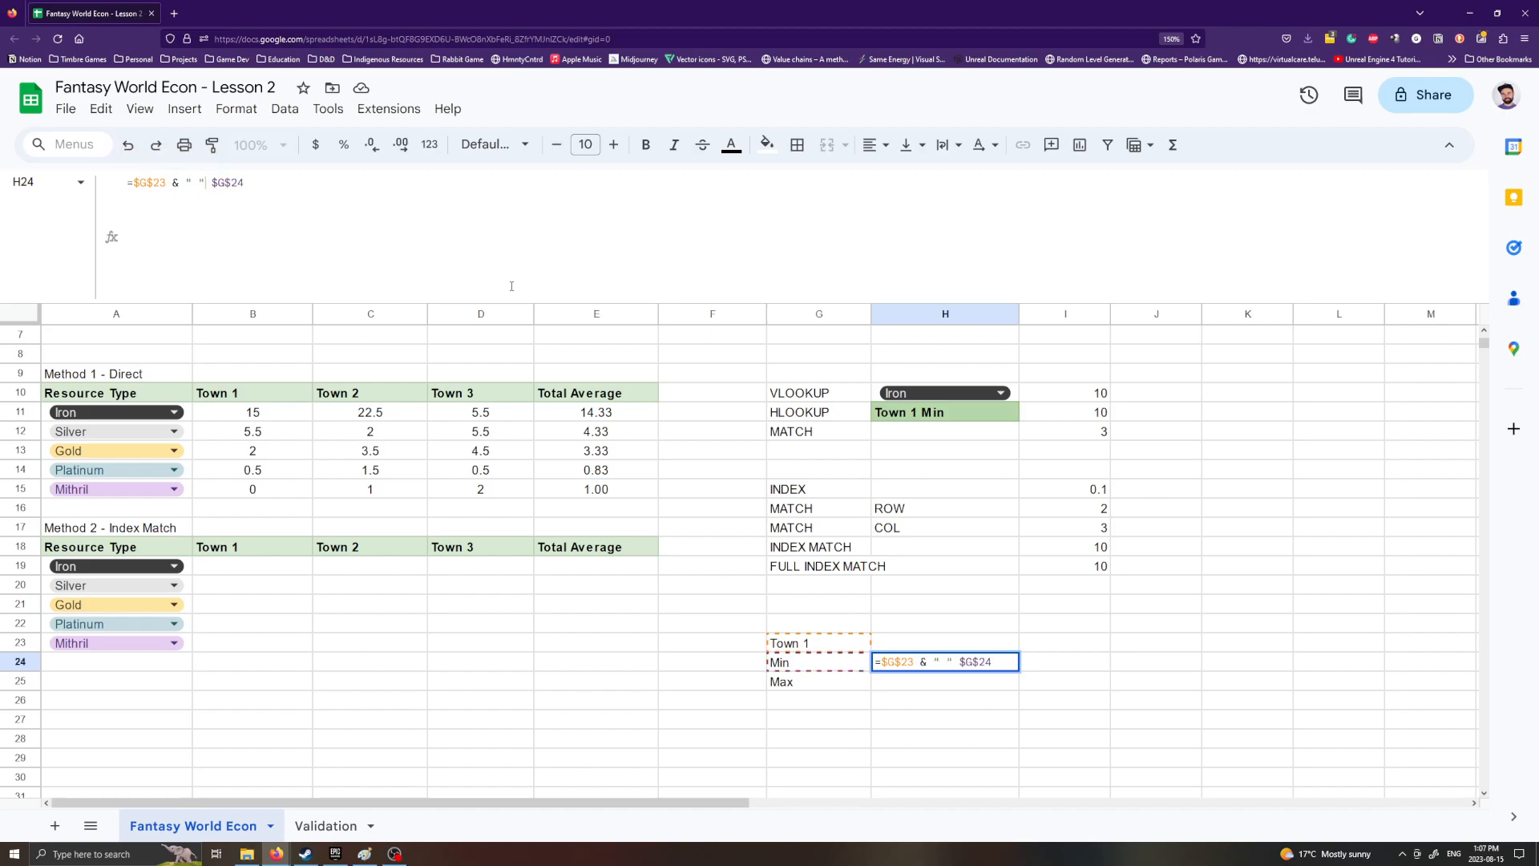
{"action": "type", "text": " &"}
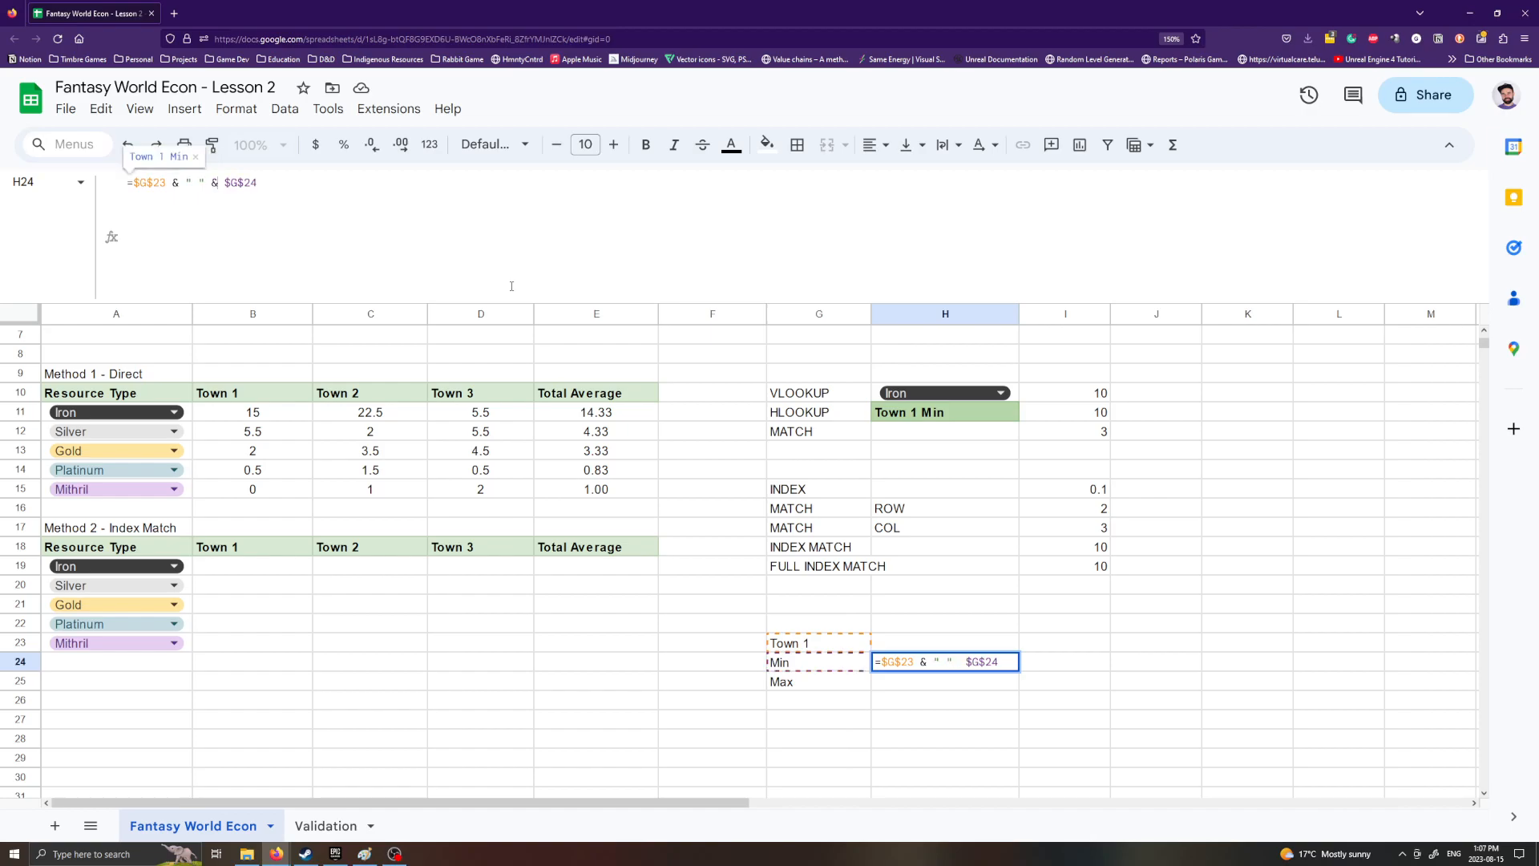
{"action": "key", "text": "Return"}
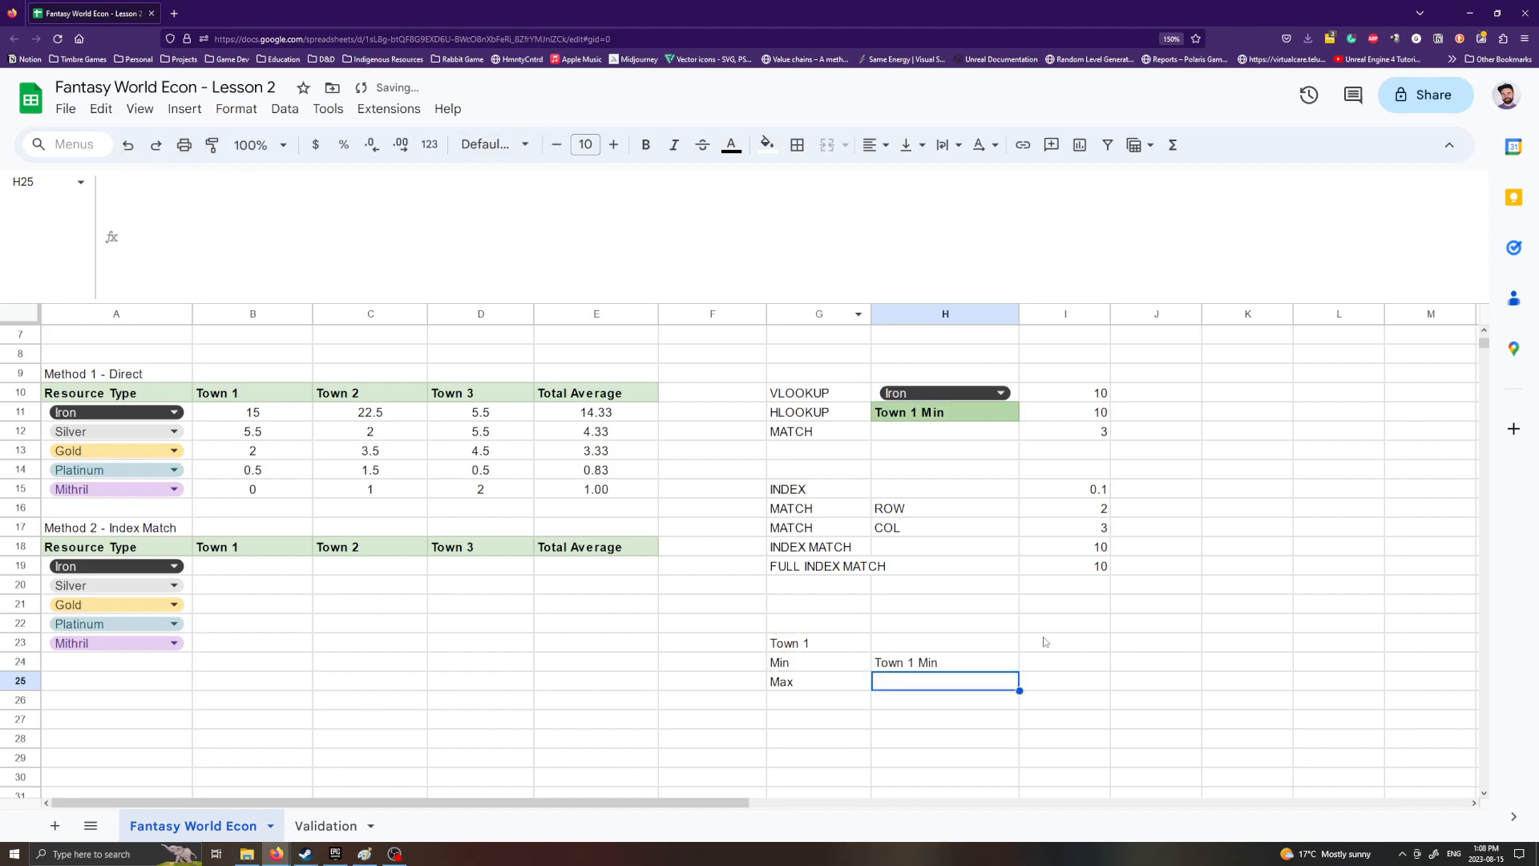
Step: Undo and redo the H24 formula edit, and examine its " " separator without changing it
{"action": "key", "text": "ctrl+z"}
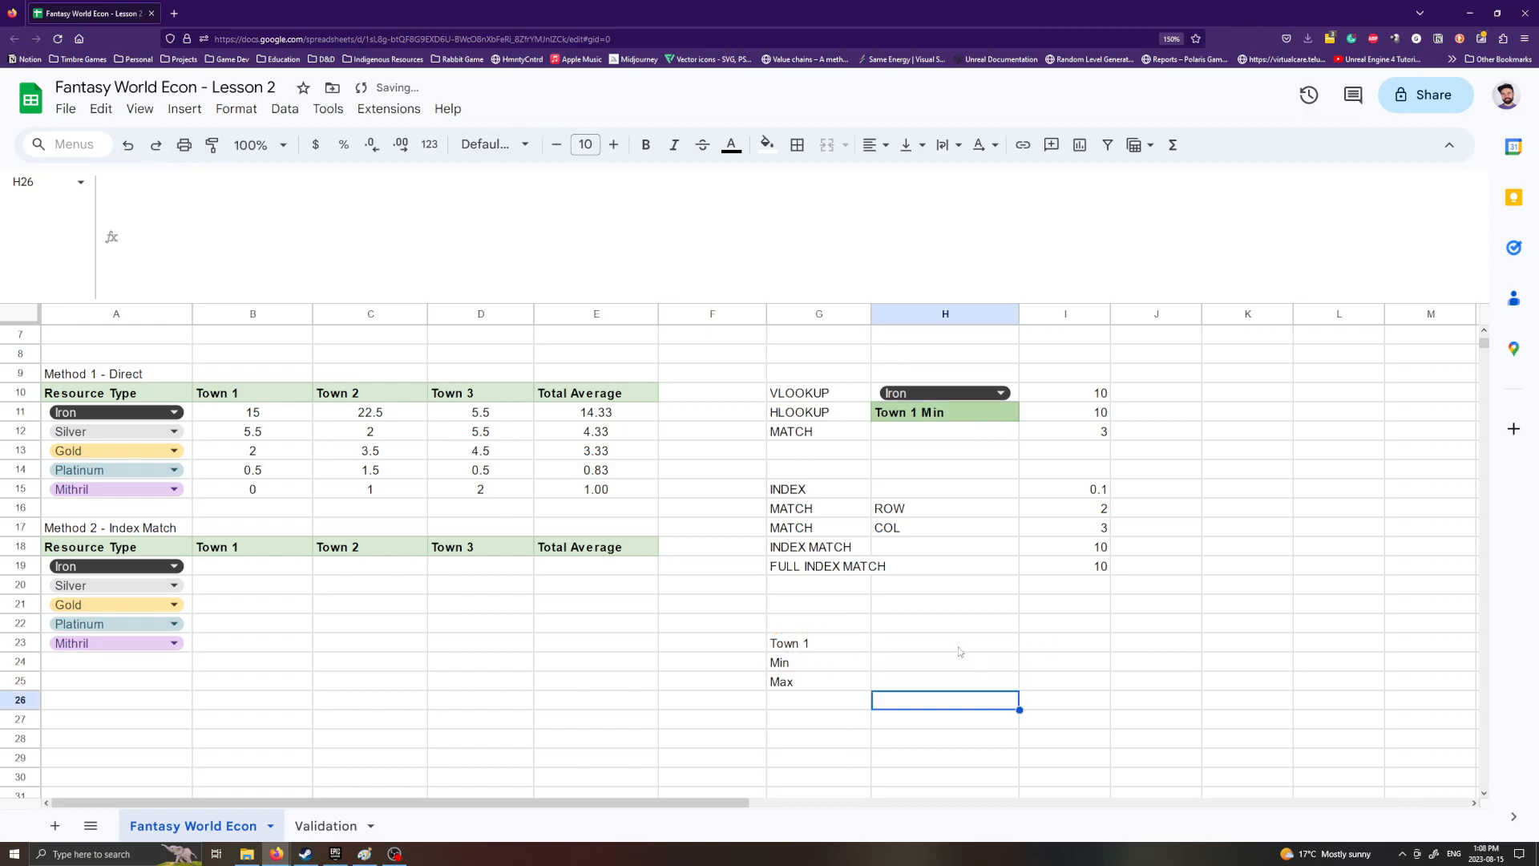
{"action": "key", "text": "ctrl+y"}
{"action": "left_click", "coordinate": [187, 181]}
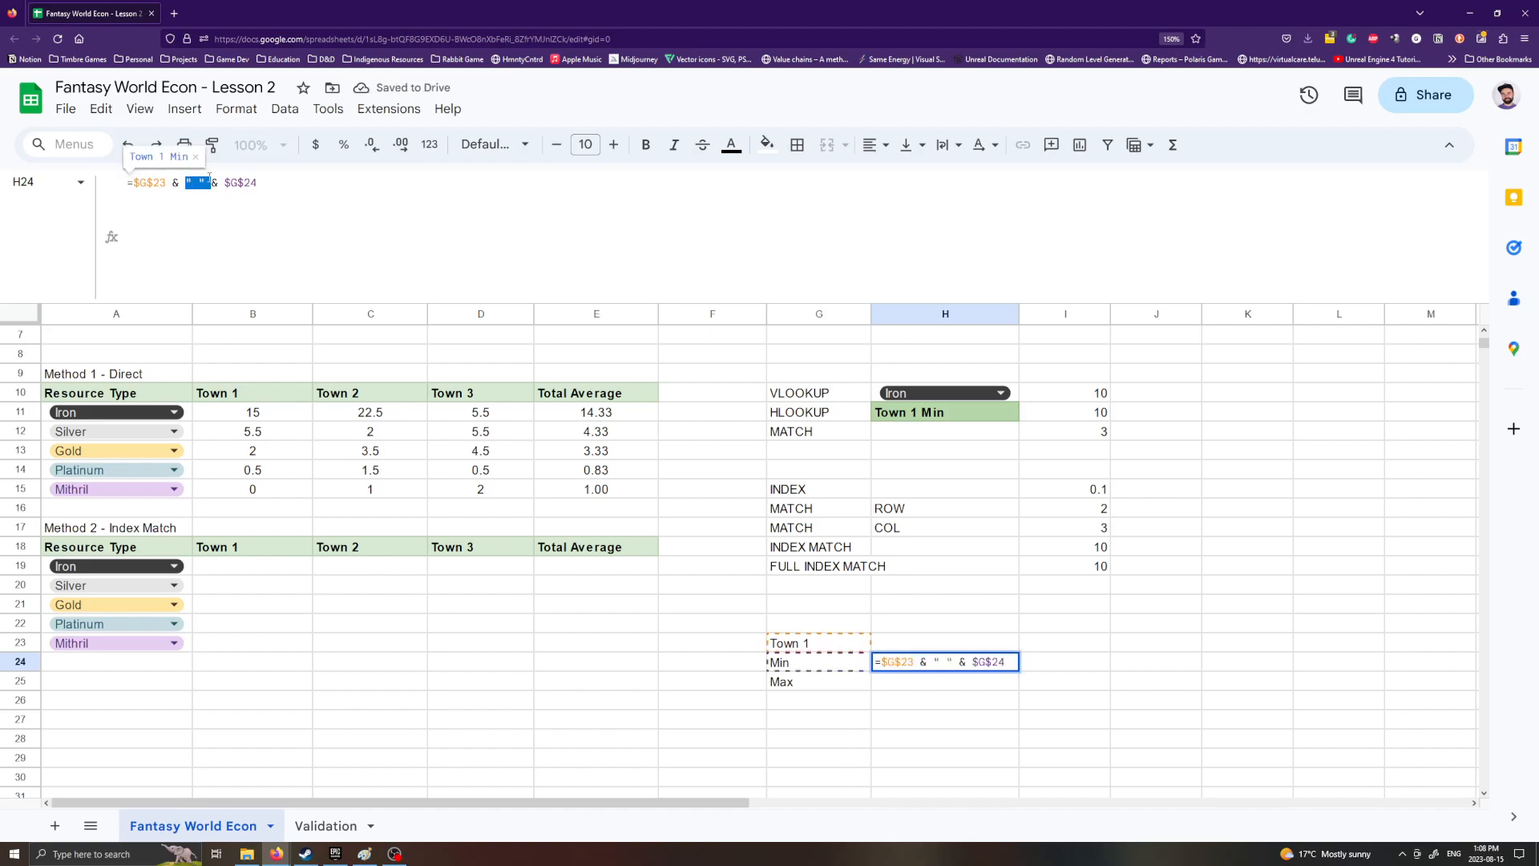
{"action": "double_click", "coordinate": [189, 182]}
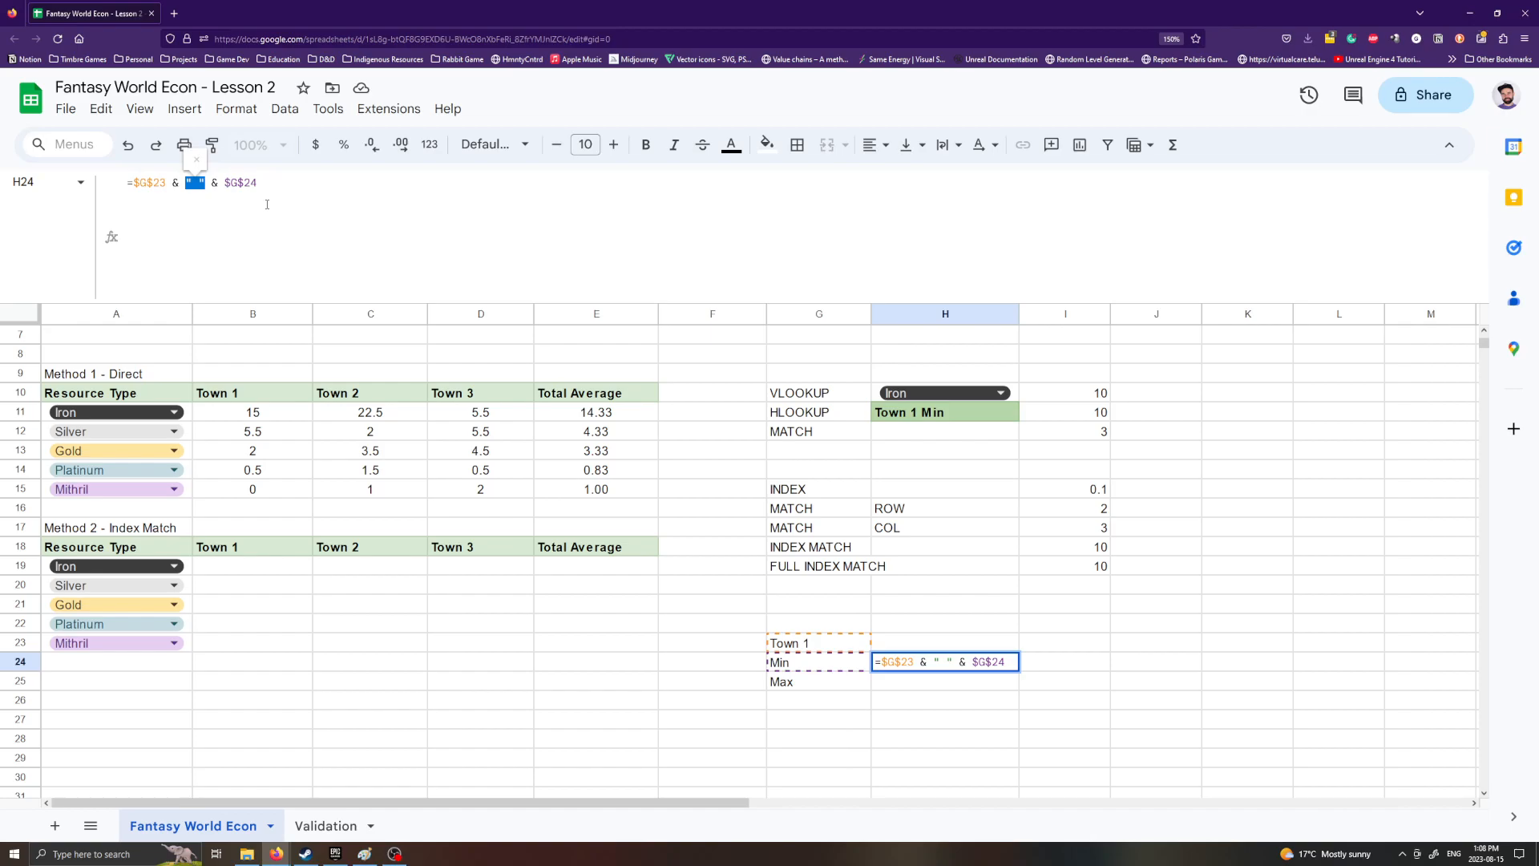
{"action": "key", "text": "Escape"}
{"action": "left_click", "coordinate": [952, 682]}
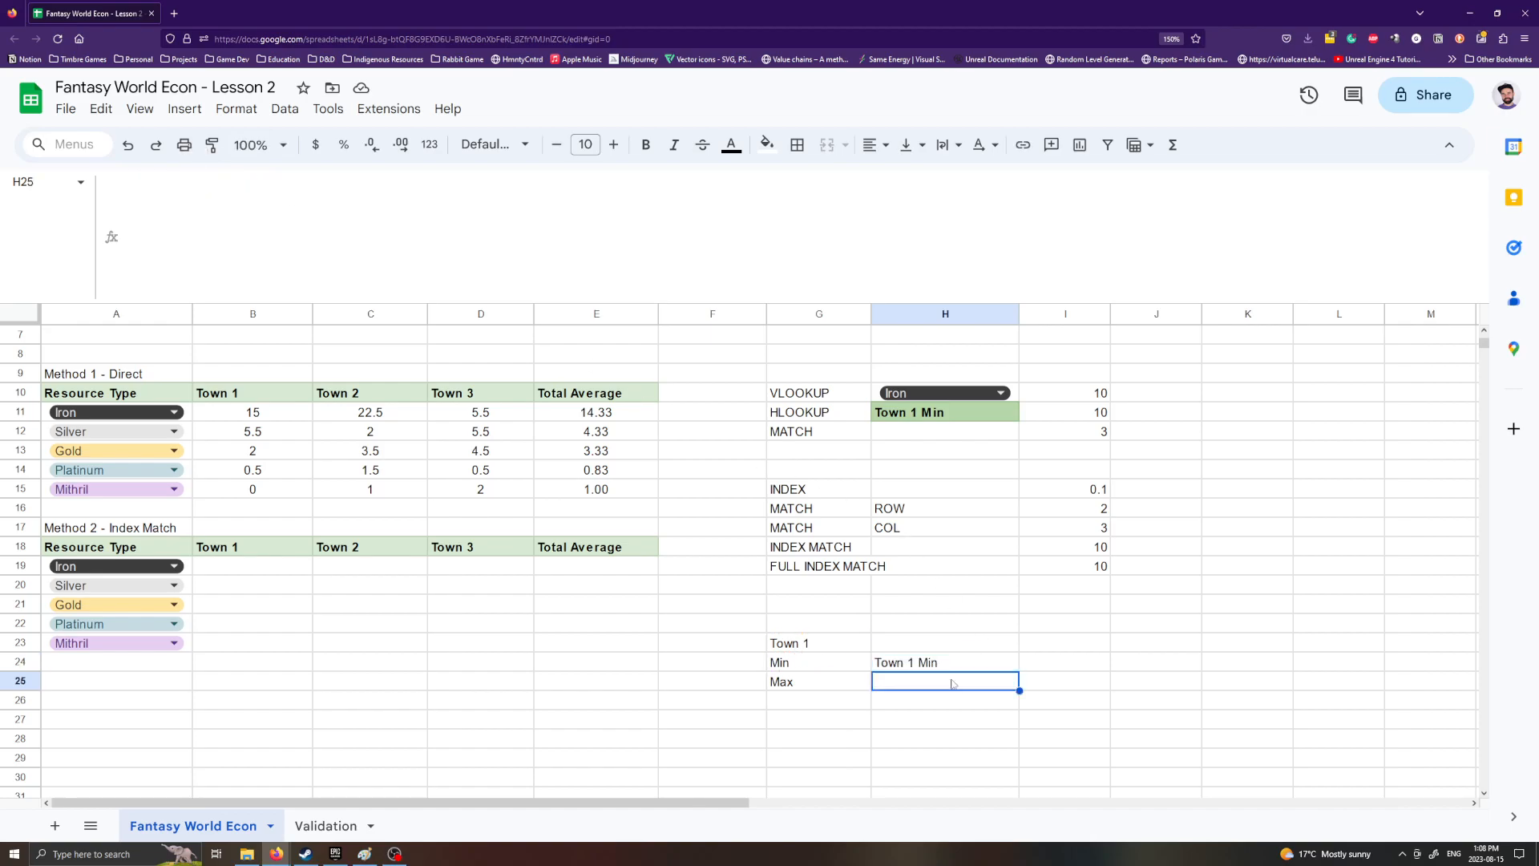
{"action": "type", "text": "="}
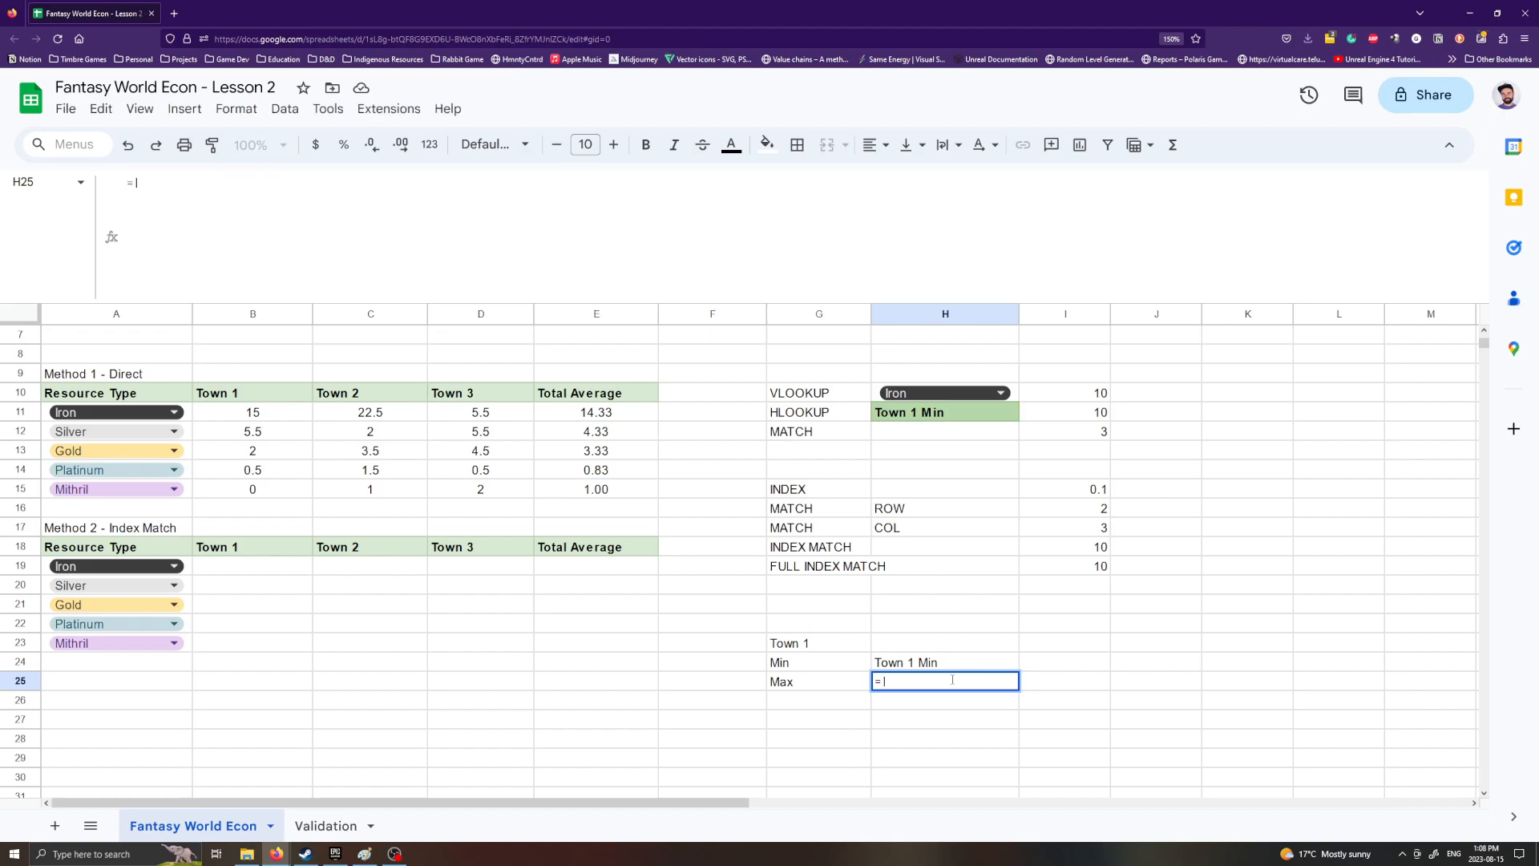
{"action": "key", "text": "Escape"}
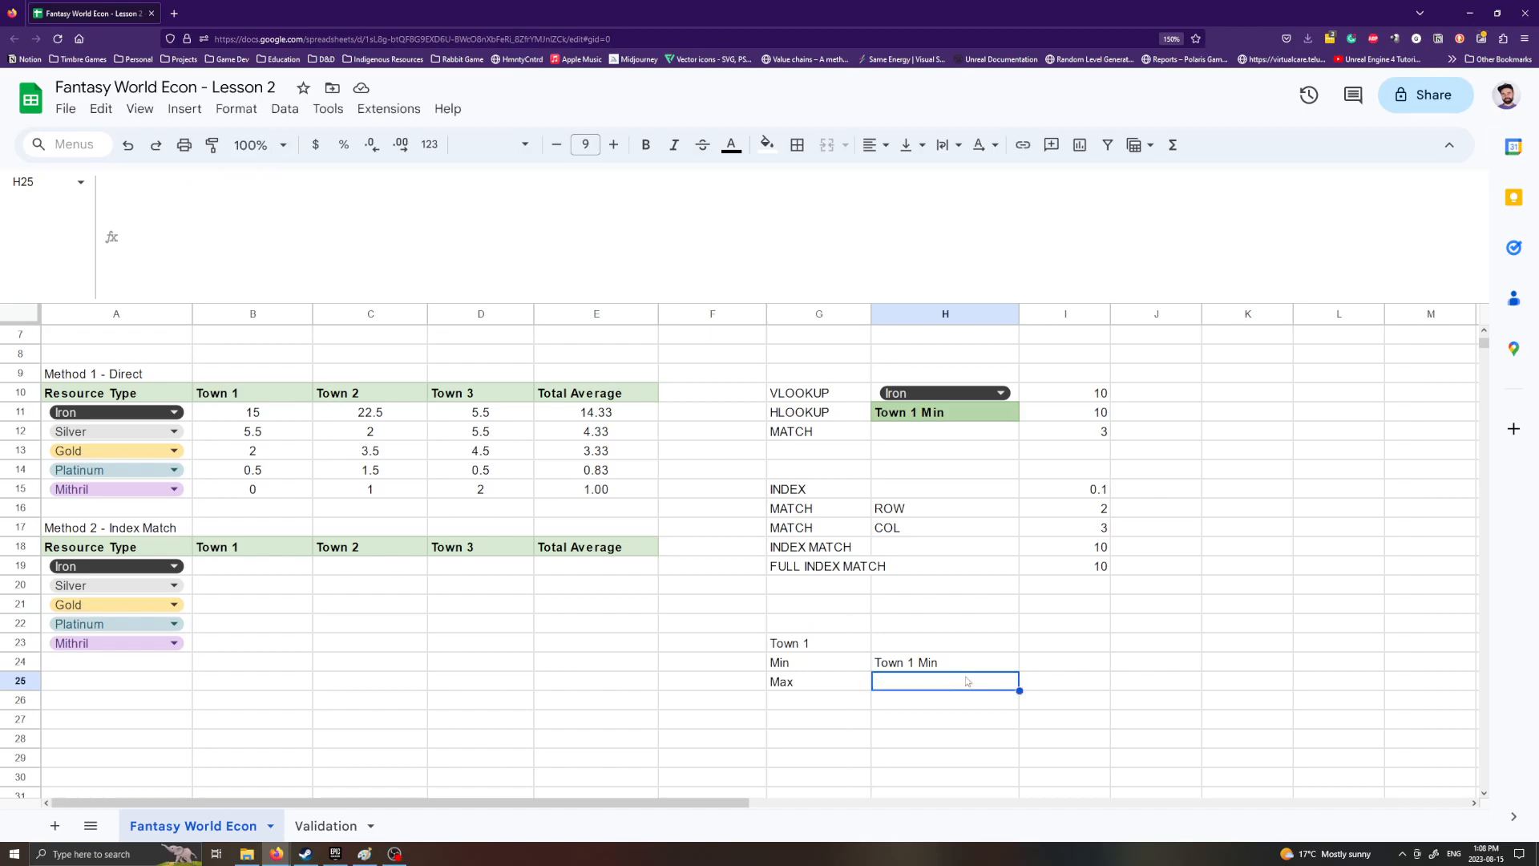
Step: Enter the sample text formula ="Town 1" in cell I22 and clear it again
{"action": "left_click", "coordinate": [1062, 619]}
{"action": "type", "text": "=\""}
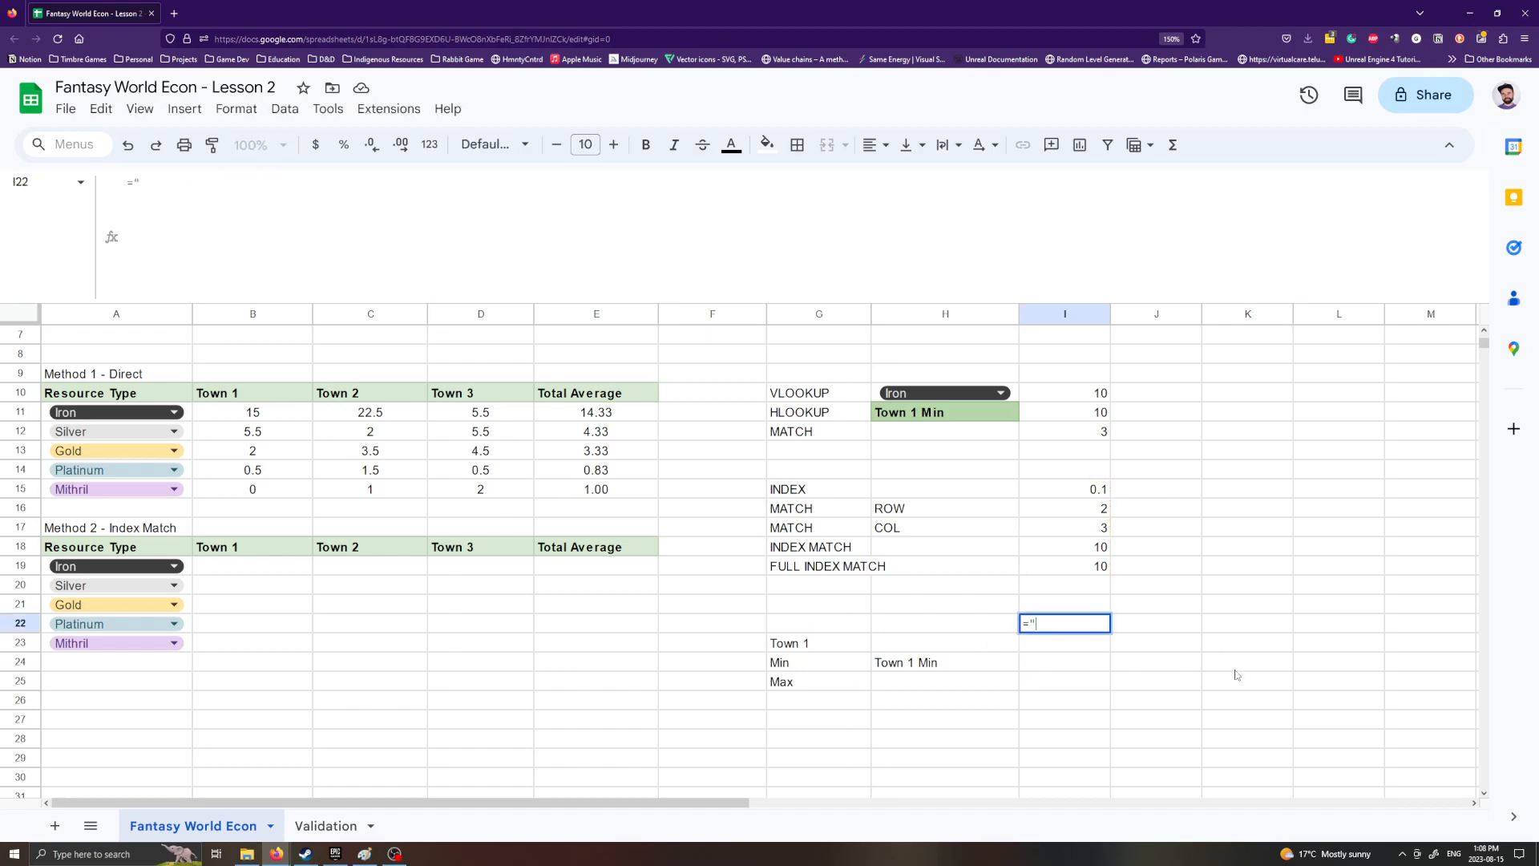
{"action": "type", "text": "Town 1\""}
{"action": "key", "text": "Return"}
{"action": "key", "text": "Up"}
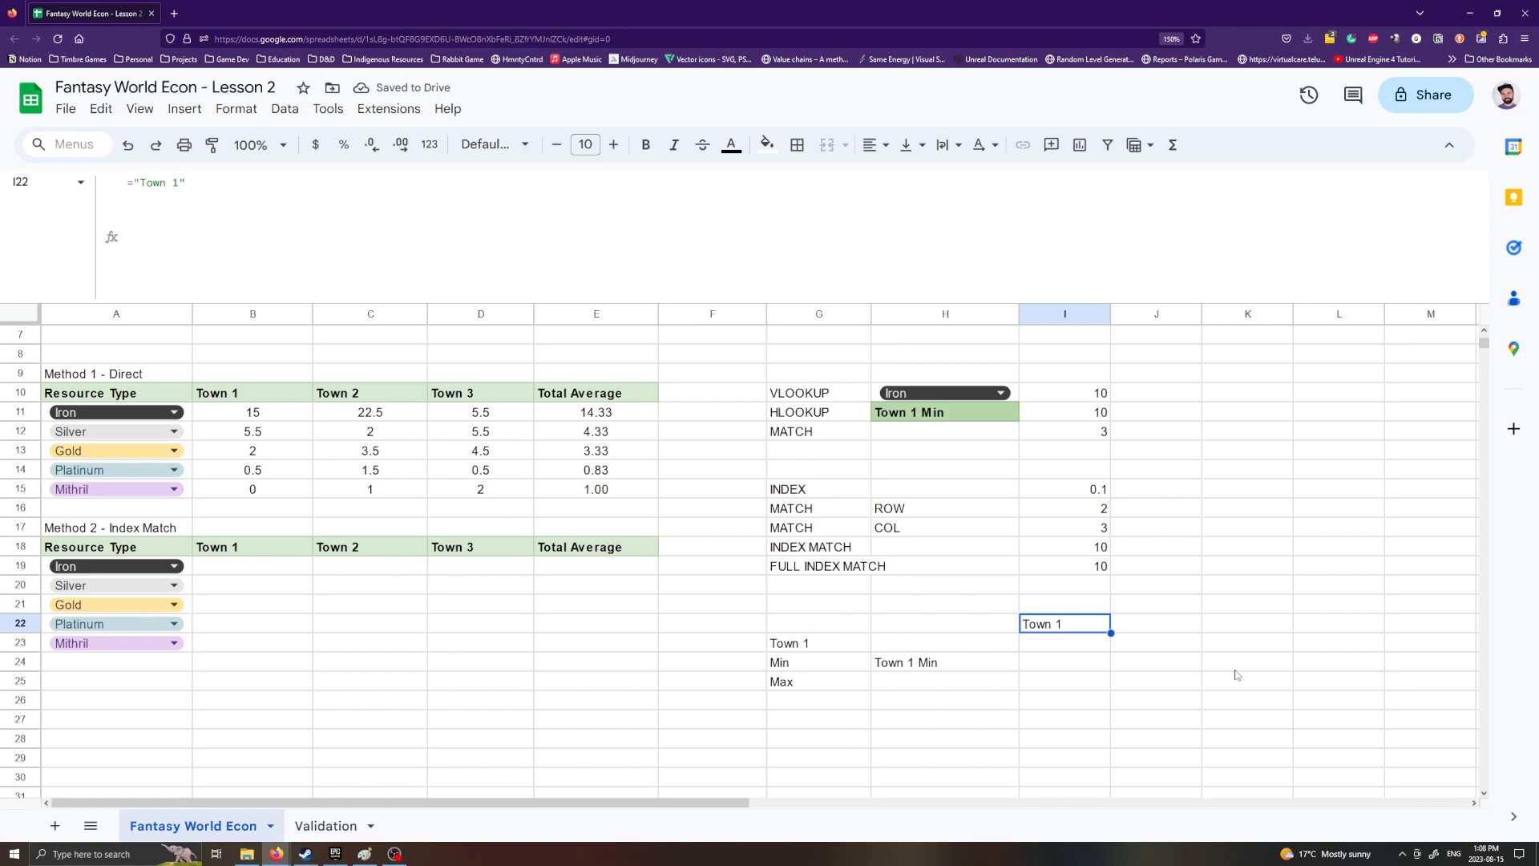
{"action": "left_click", "coordinate": [1105, 779]}
Step: Highlight the " " string between the two ampersands in the H24 formula
{"action": "left_click", "coordinate": [938, 678]}
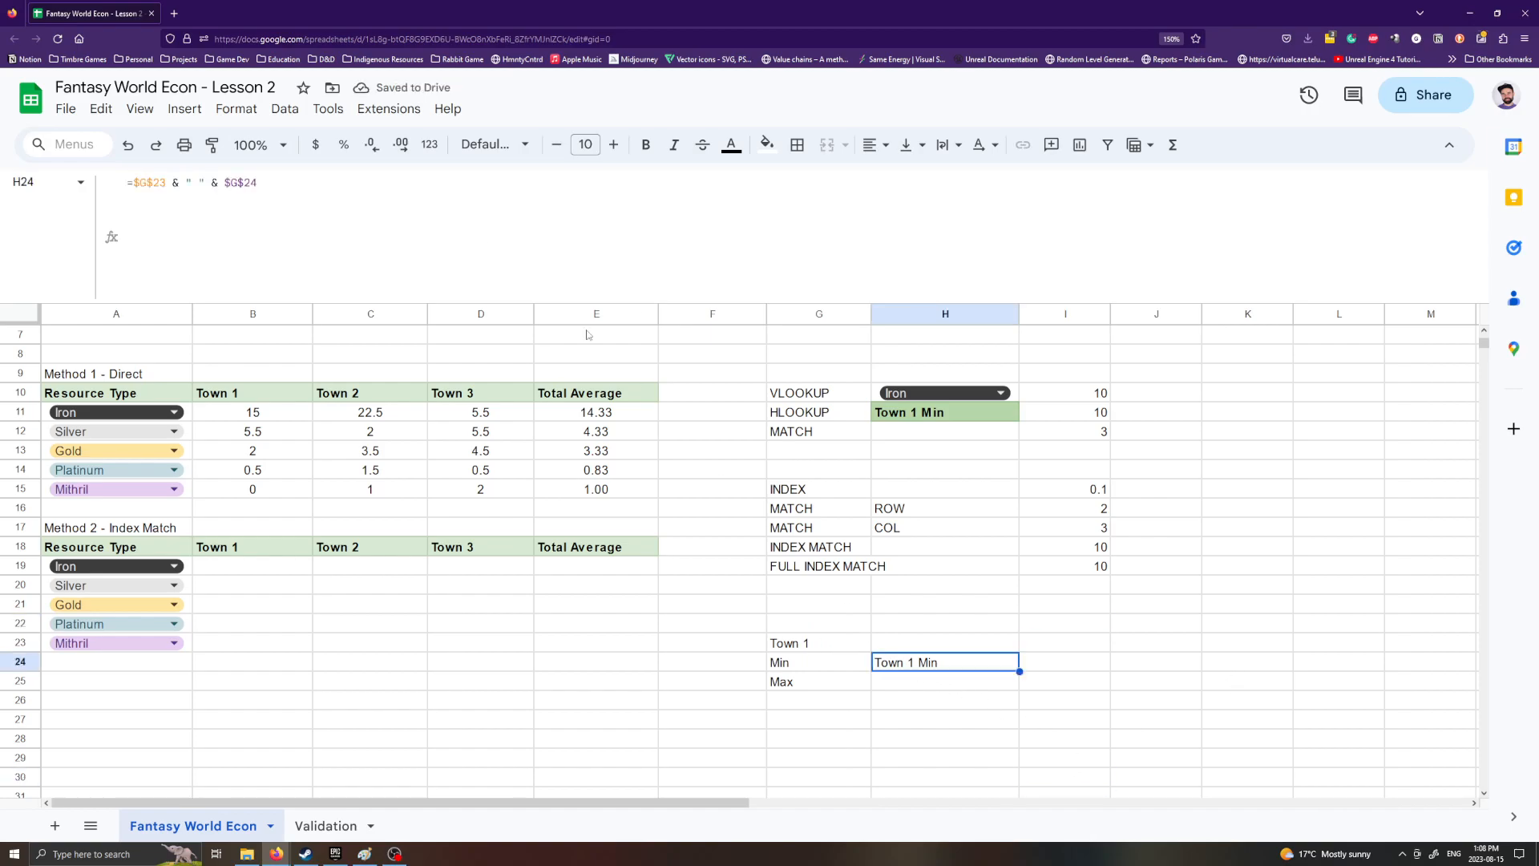
{"action": "left_click", "coordinate": [152, 182]}
{"action": "left_click_drag", "start_coordinate": [181, 179], "coordinate": [210, 184]}
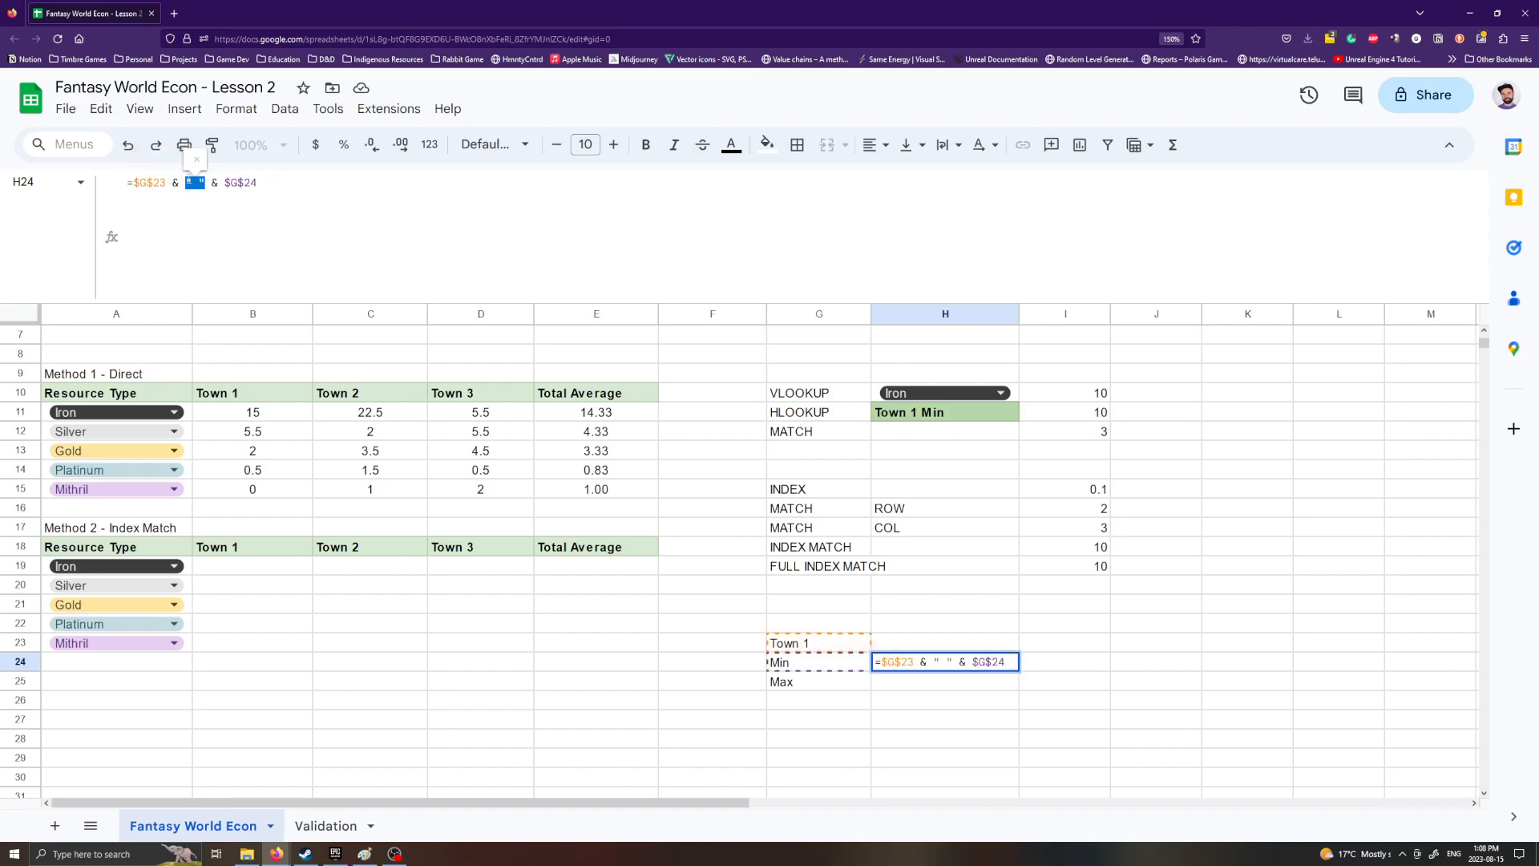
Step: Unlock the row of the second reference in H24 so the formula reads =$G$23 & " " & $G24
{"action": "left_click_drag", "start_coordinate": [225, 182], "coordinate": [257, 182]}
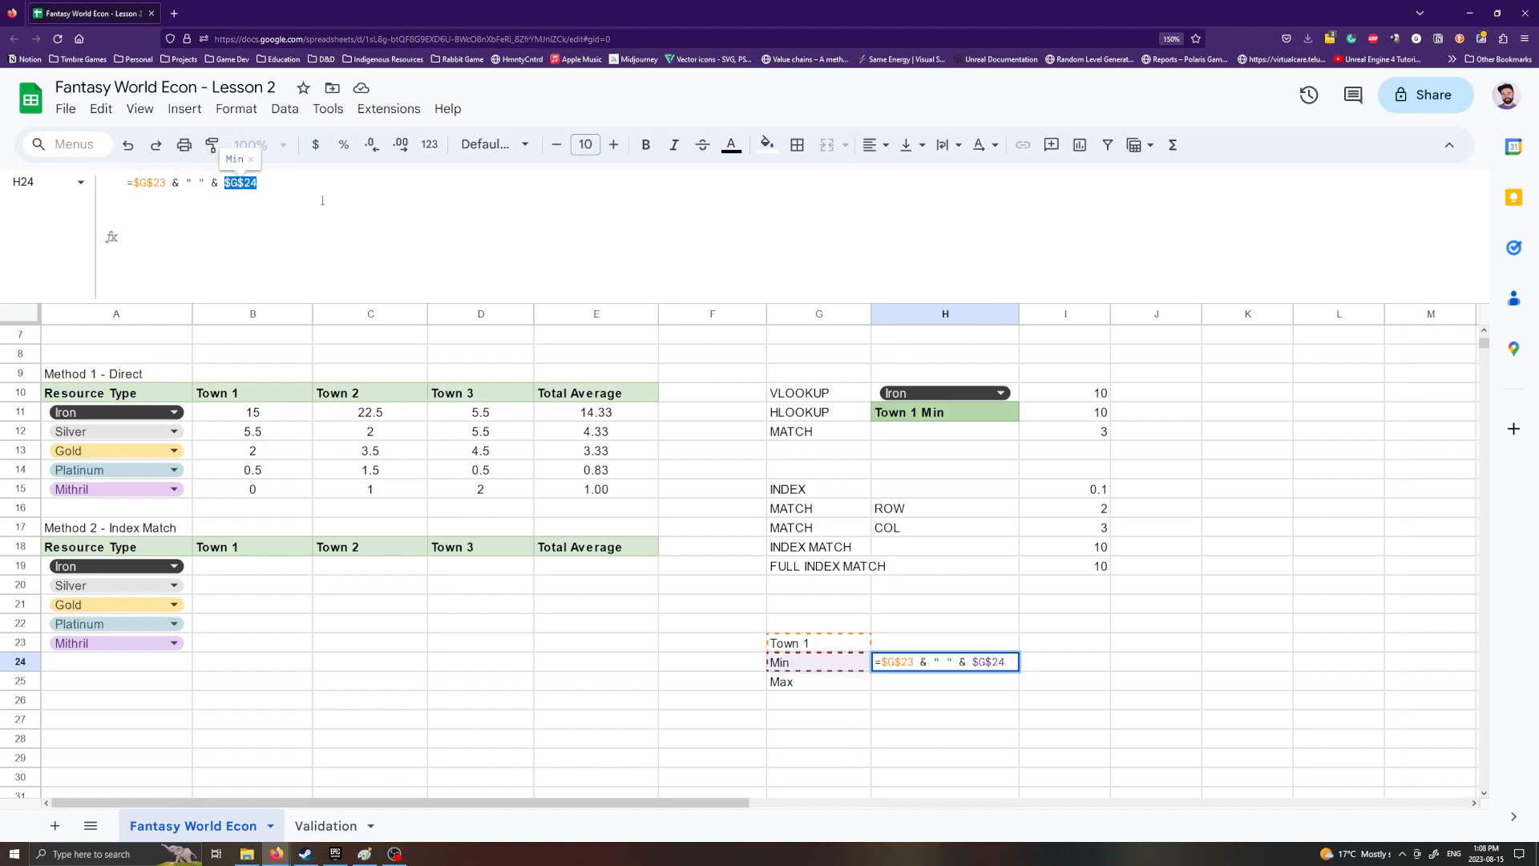
{"action": "key", "text": "Escape"}
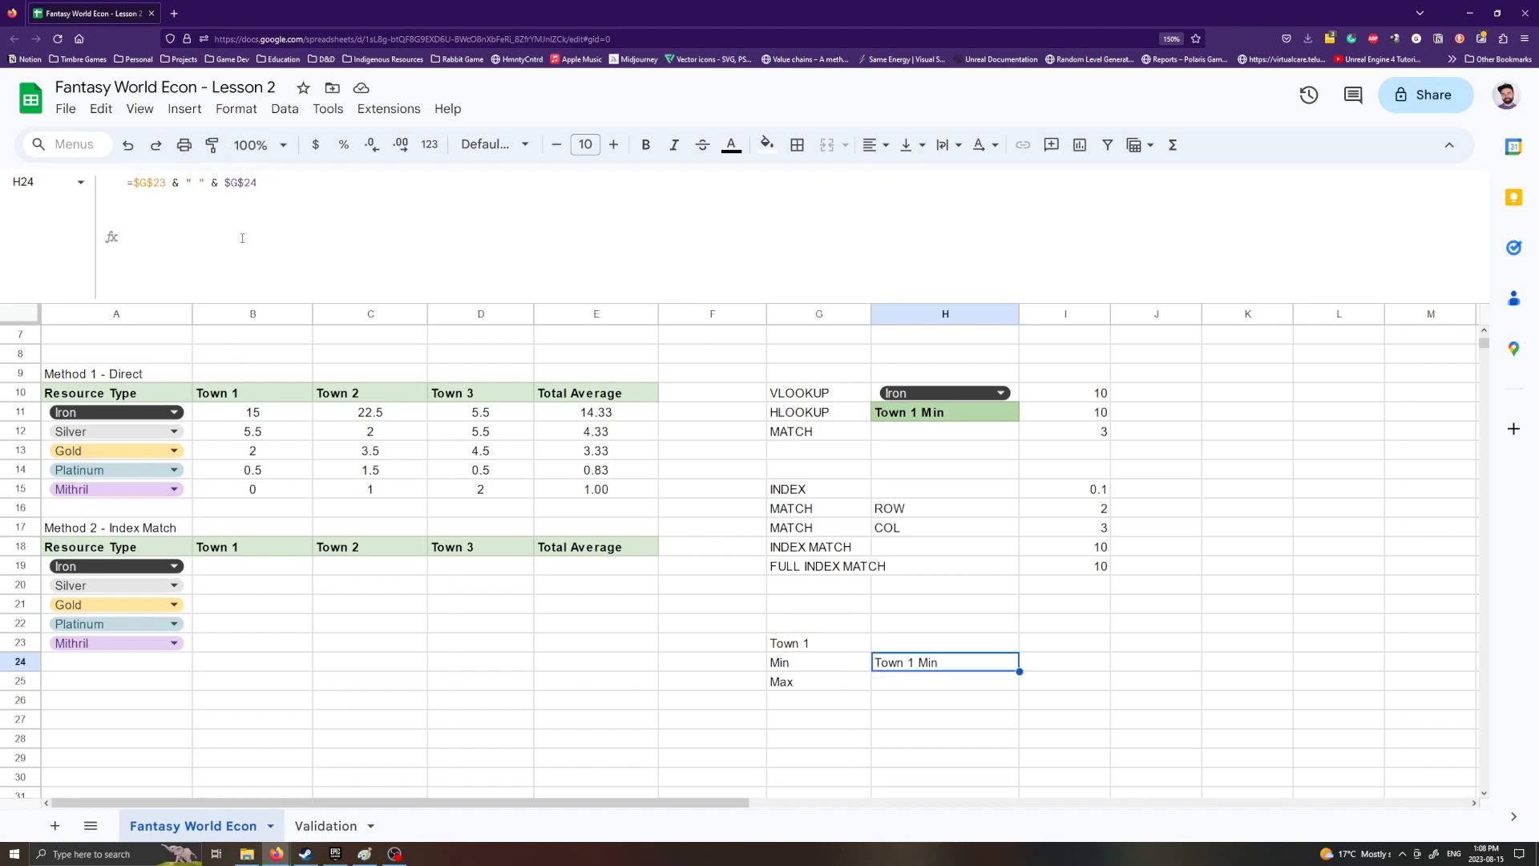
{"action": "left_click", "coordinate": [237, 182]}
{"action": "key", "text": "F4"}
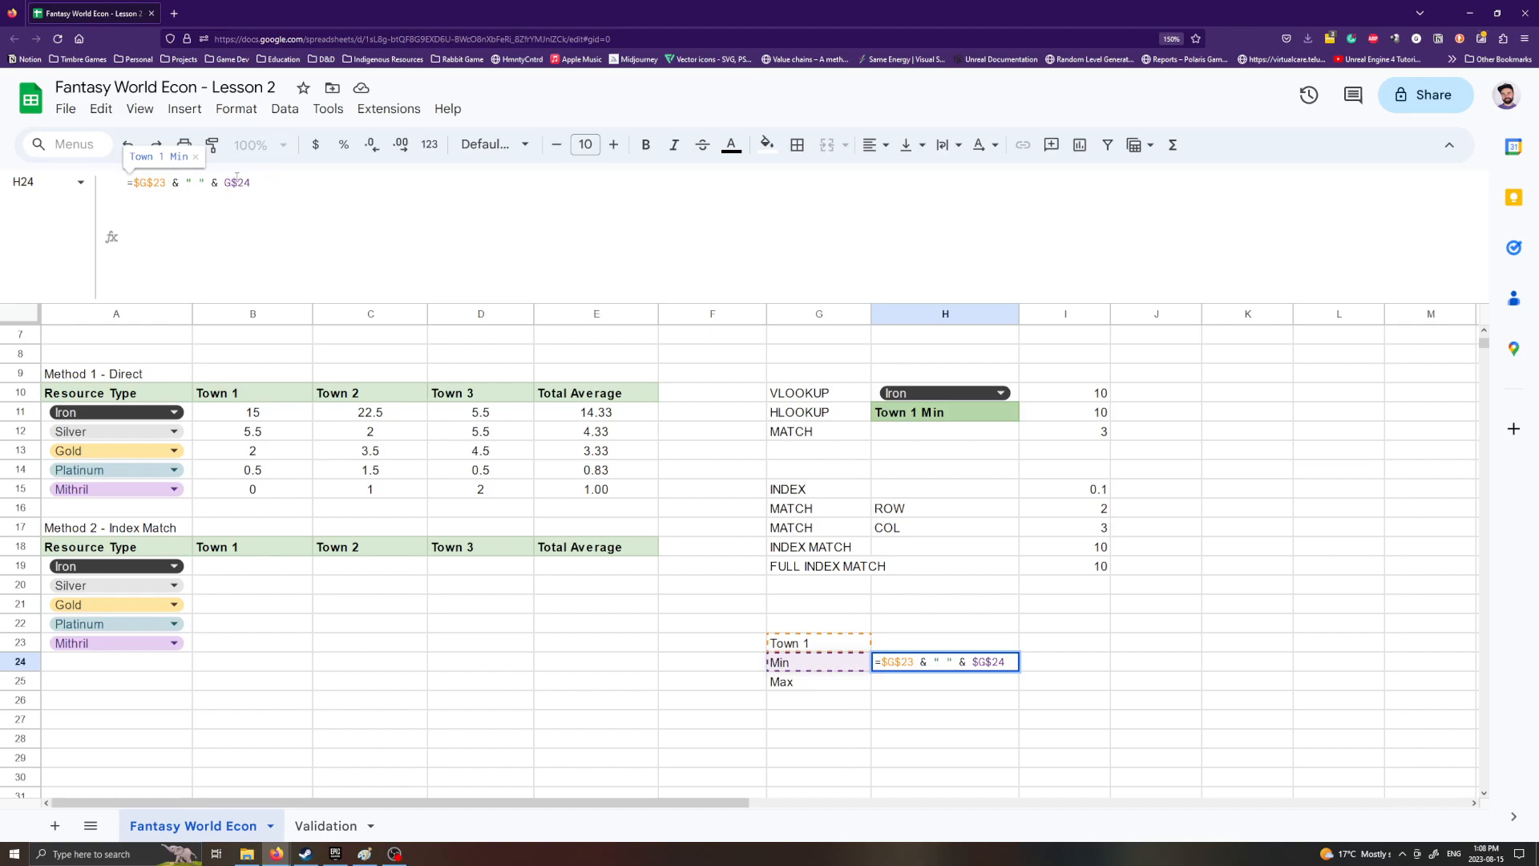
{"action": "key", "text": "F4"}
{"action": "key", "text": "Return"}
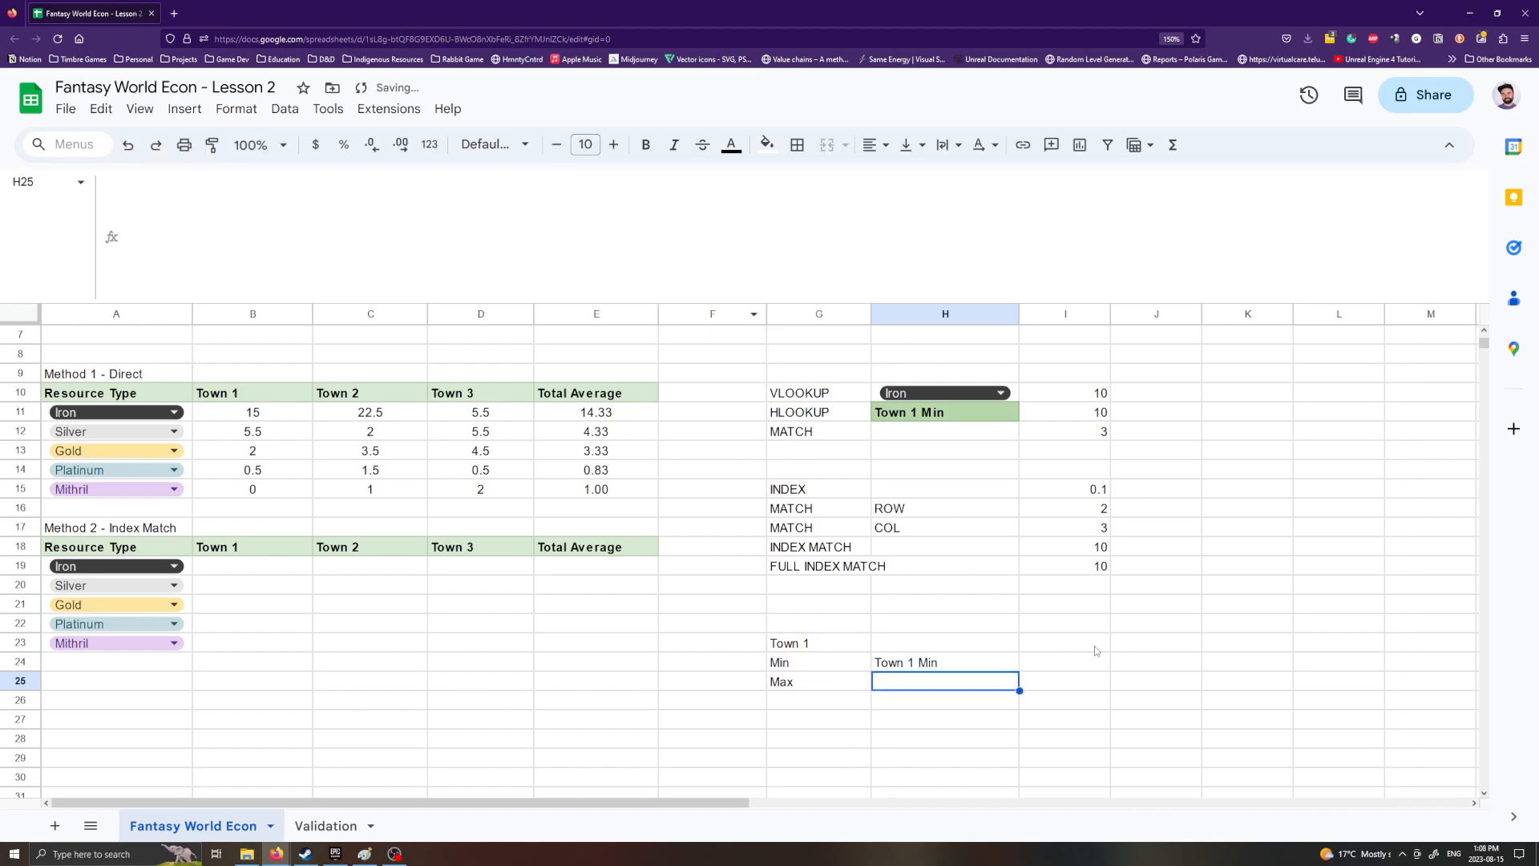
Step: Fill the H24 concatenation formula down to H25 and inspect the copied formula
{"action": "left_click", "coordinate": [988, 656]}
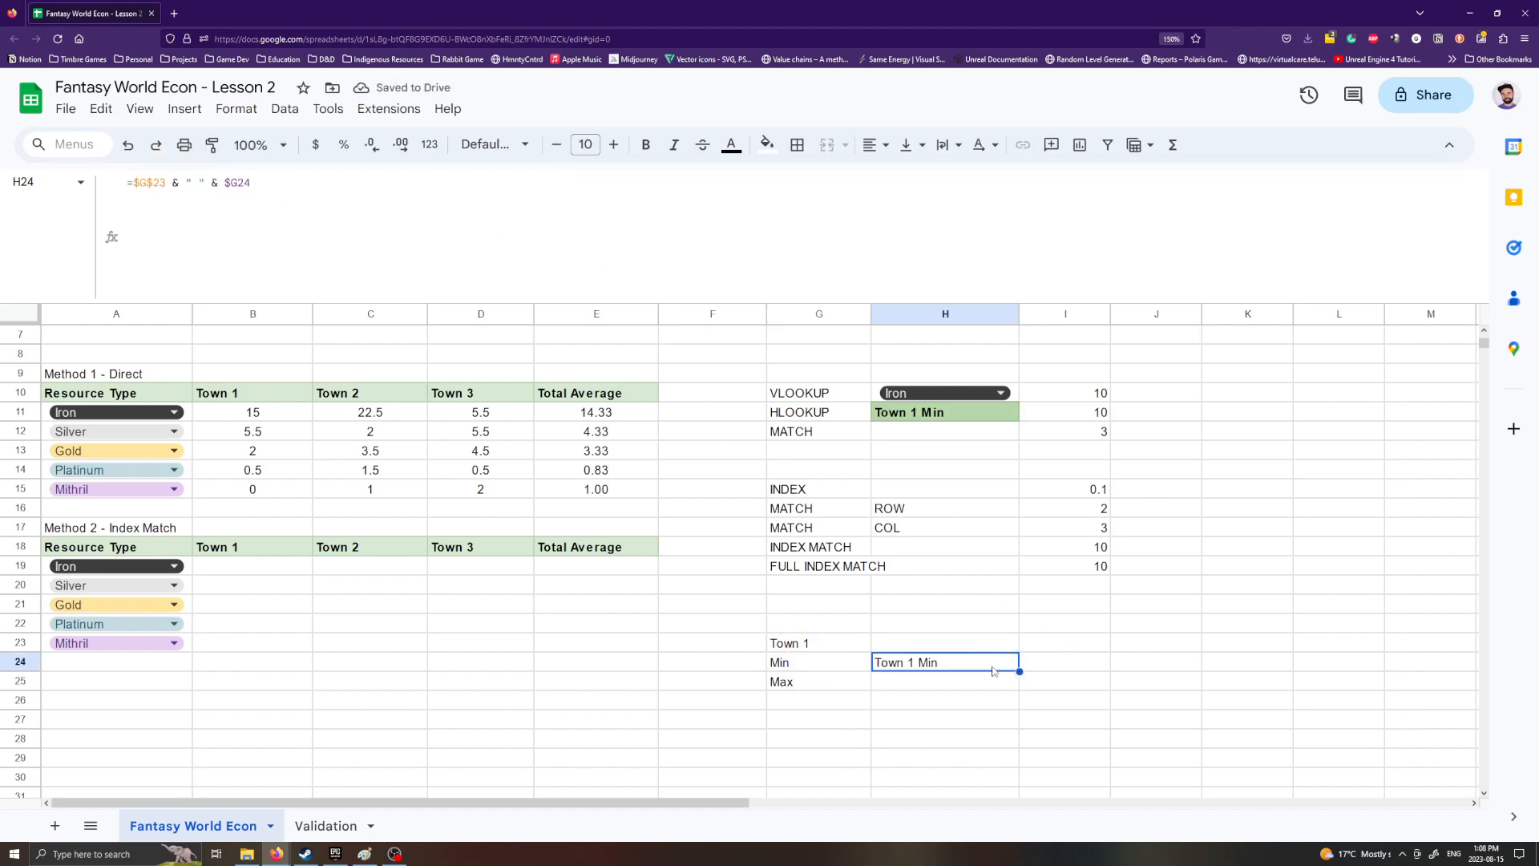
{"action": "left_click_drag", "start_coordinate": [1020, 671], "coordinate": [1018, 688]}
{"action": "left_click", "coordinate": [945, 737]}
{"action": "left_click", "coordinate": [895, 681]}
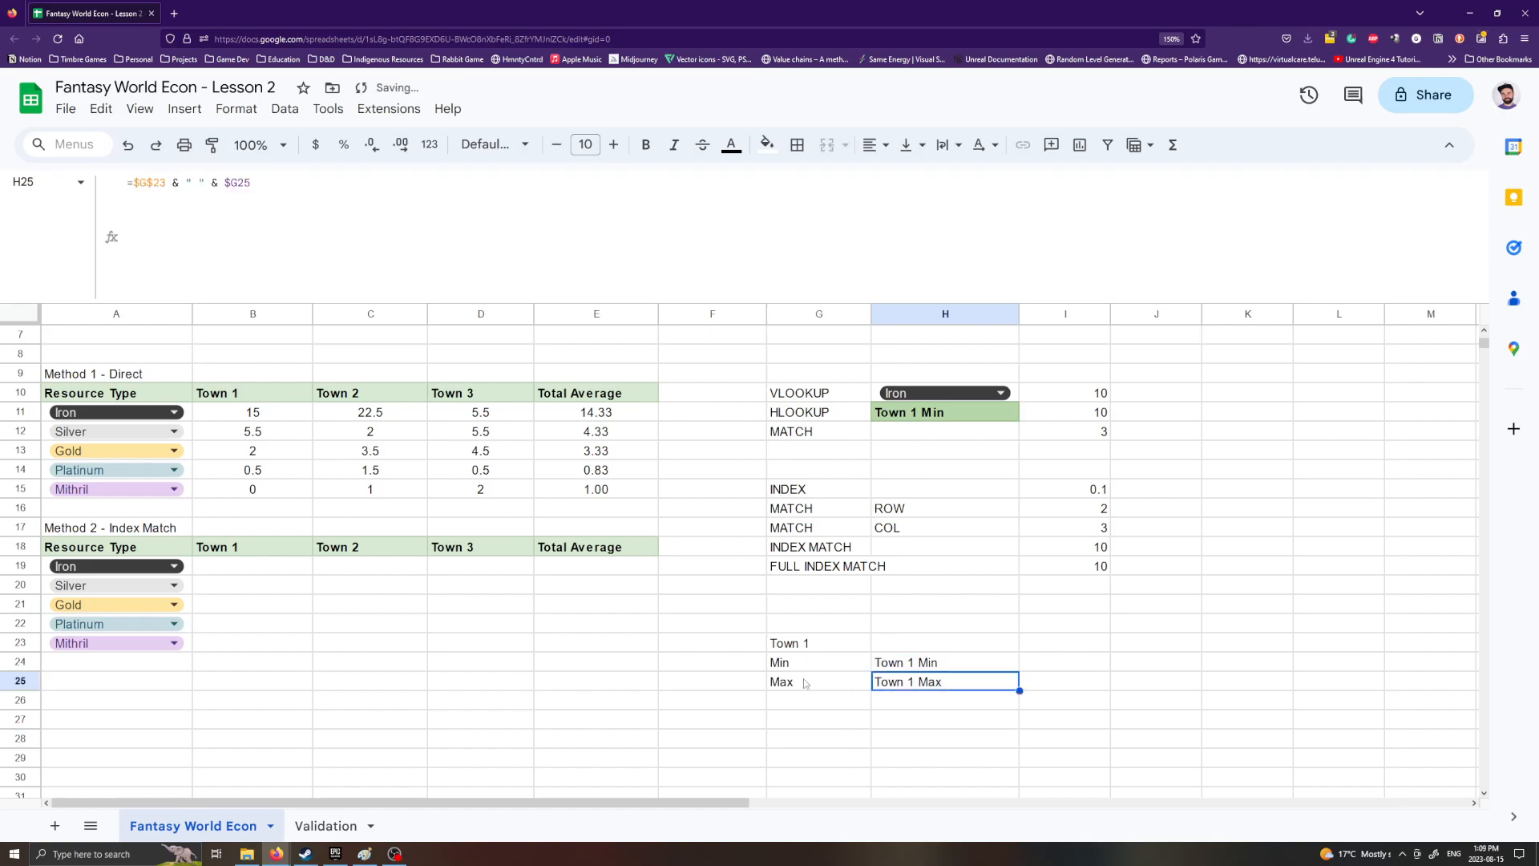
Step: Enter the sample concatenation =" kljfdsf " & "lsflkjdsf" in H26 and clear the cell again
{"action": "left_click", "coordinate": [963, 700]}
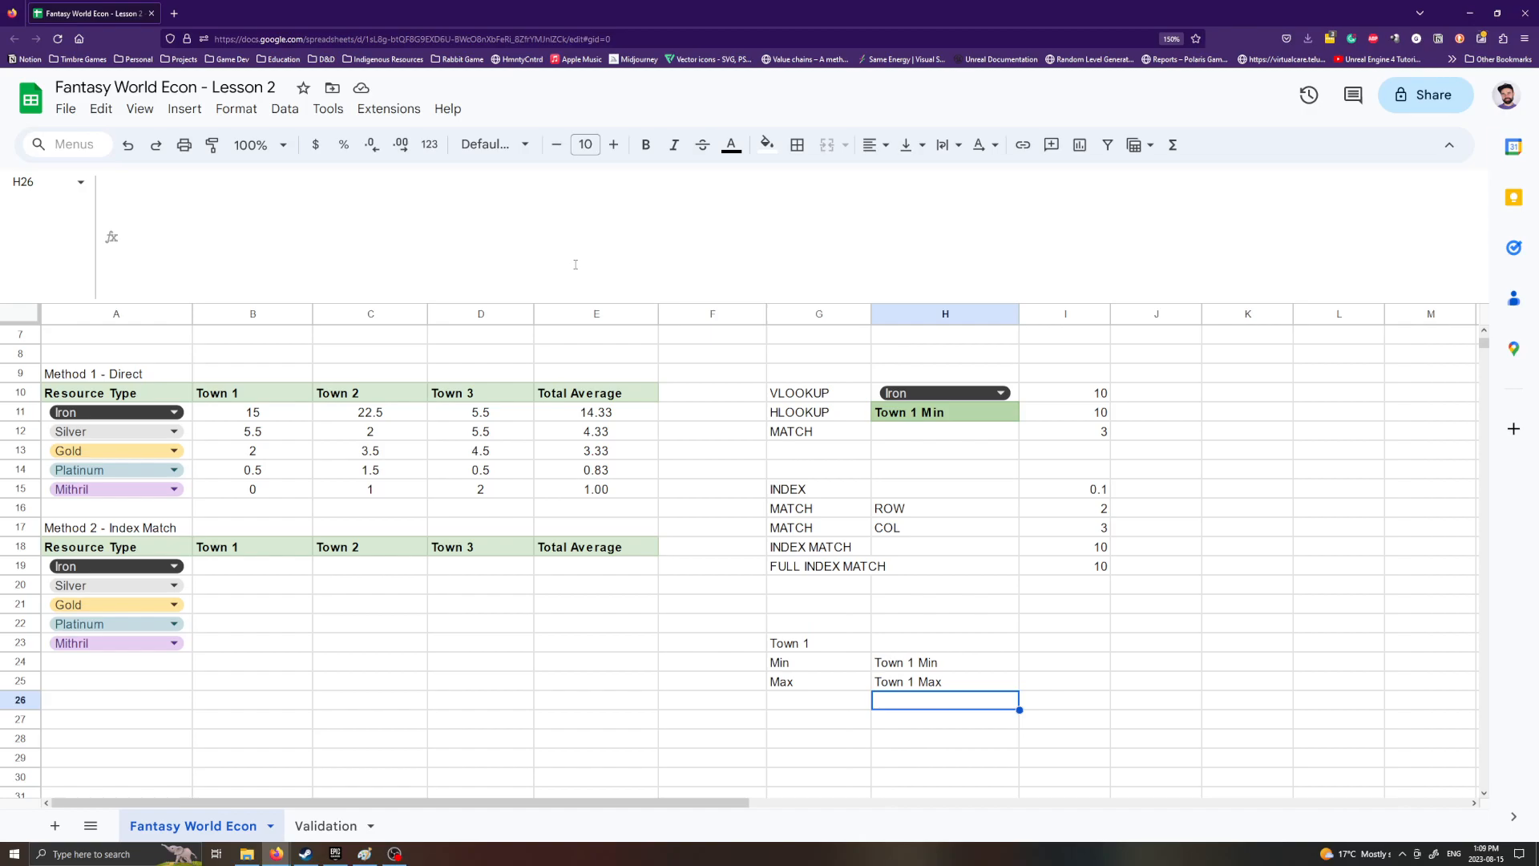
{"action": "type", "text": "="}
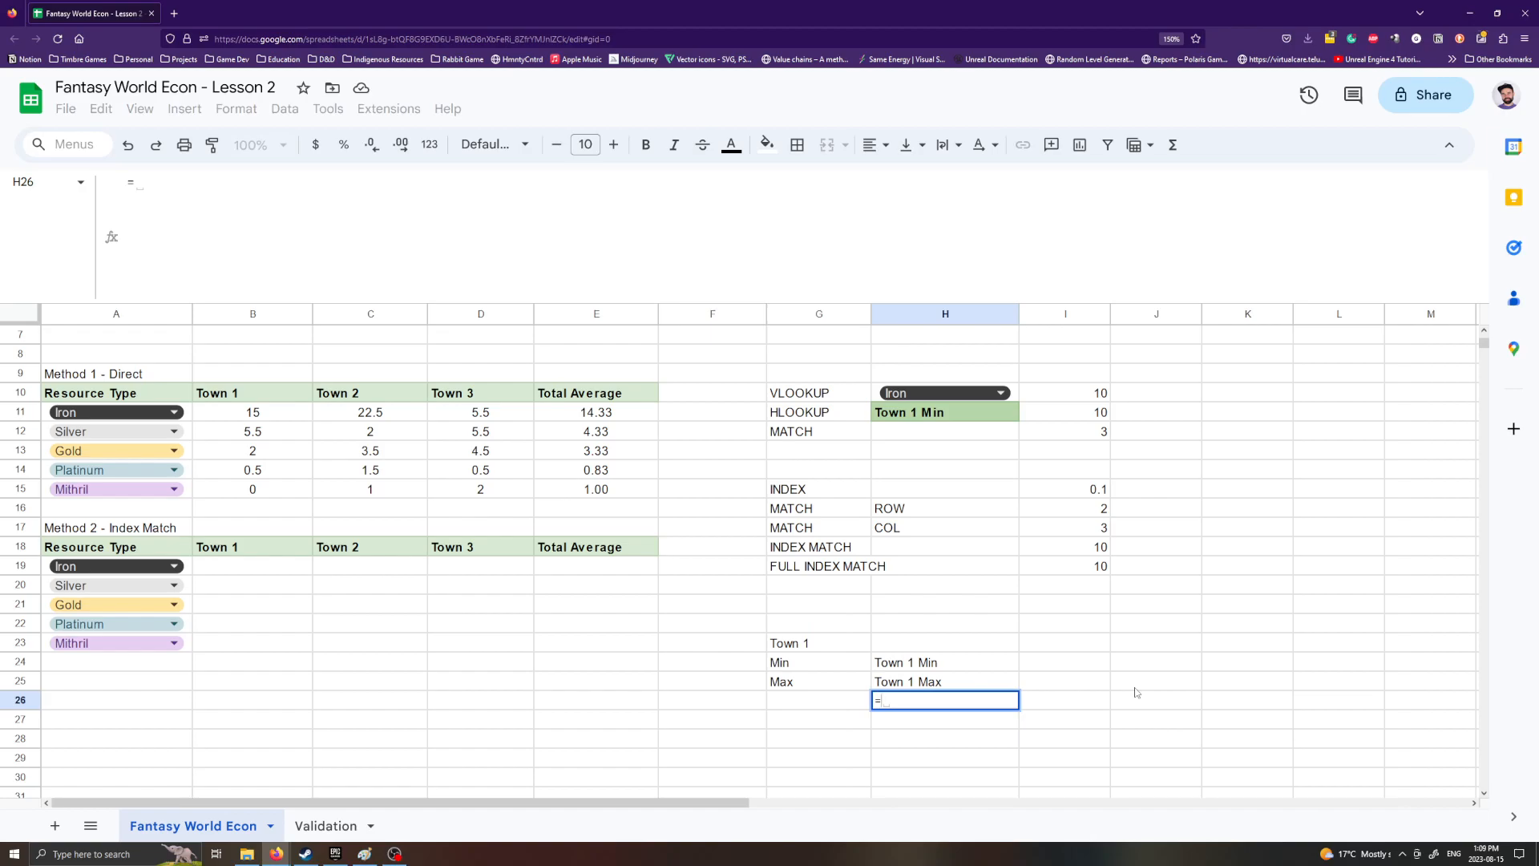
{"action": "type", "text": "\""}
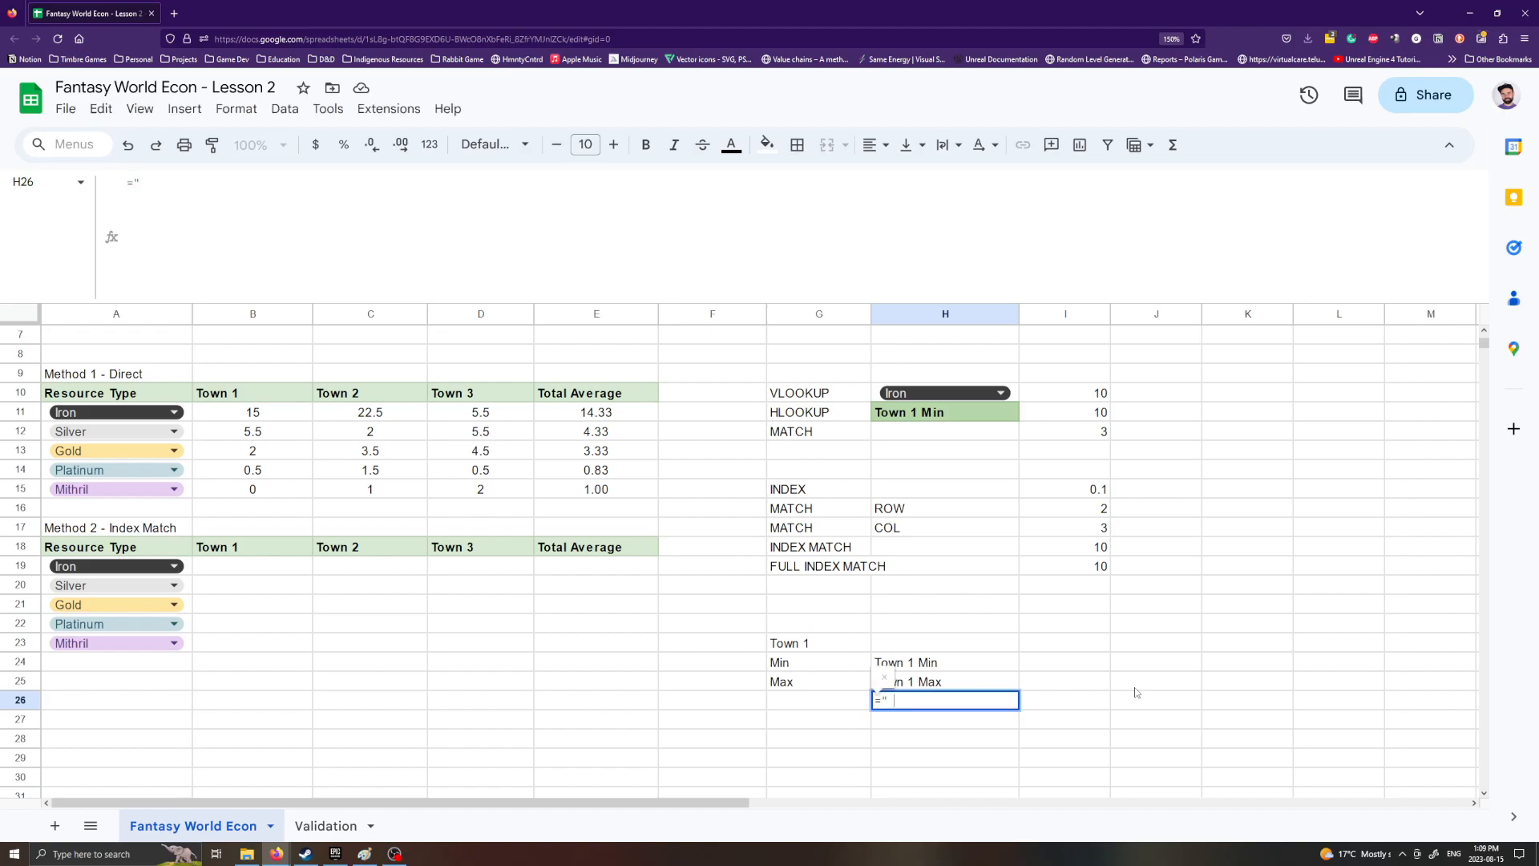
{"action": "type", "text": " kljfdsf \""}
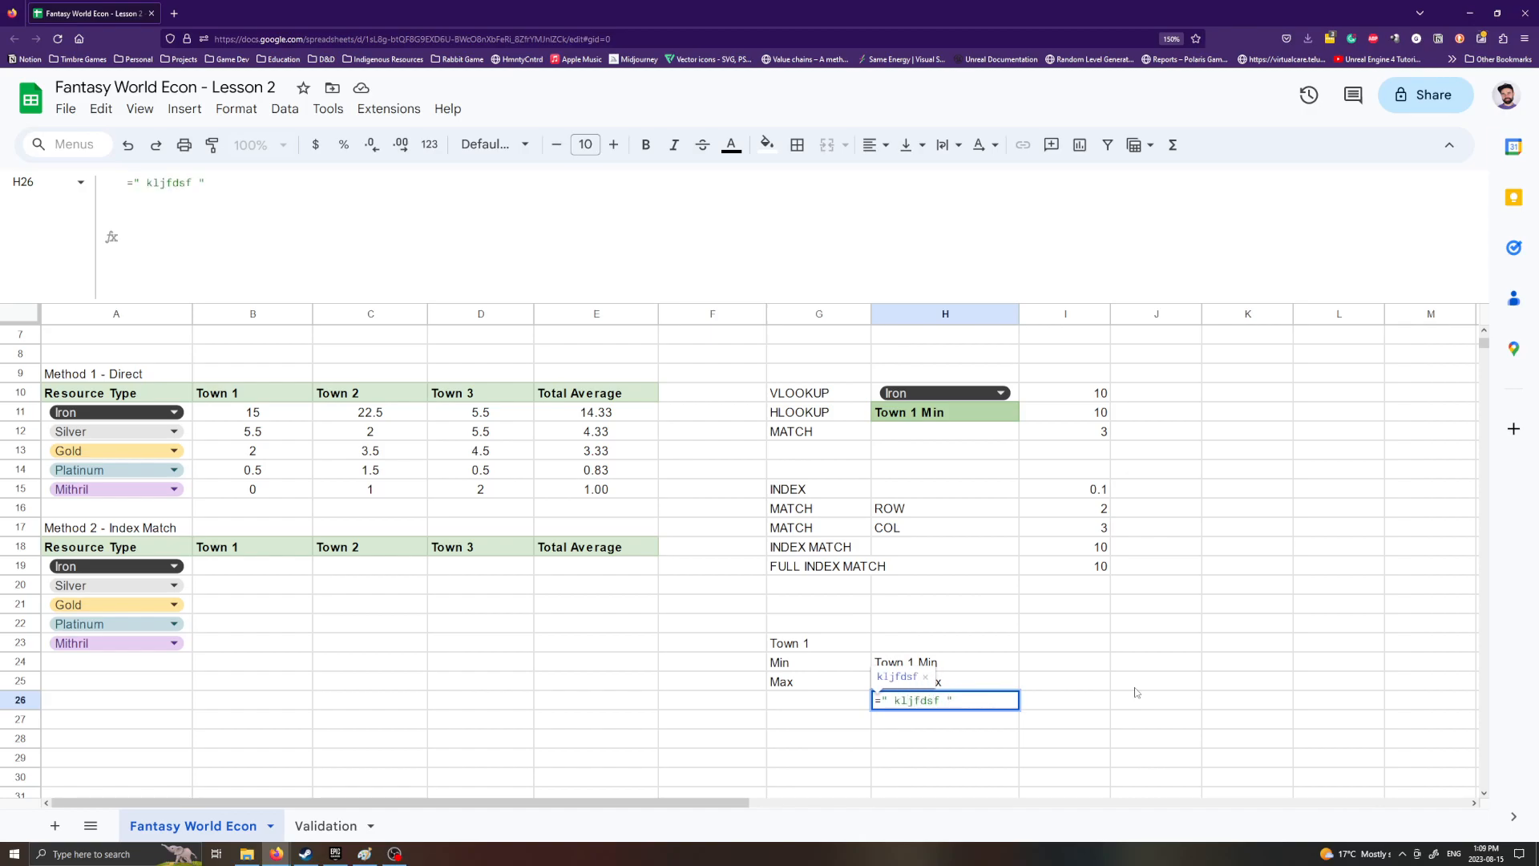
{"action": "type", "text": " & \"lsflkjdsf\""}
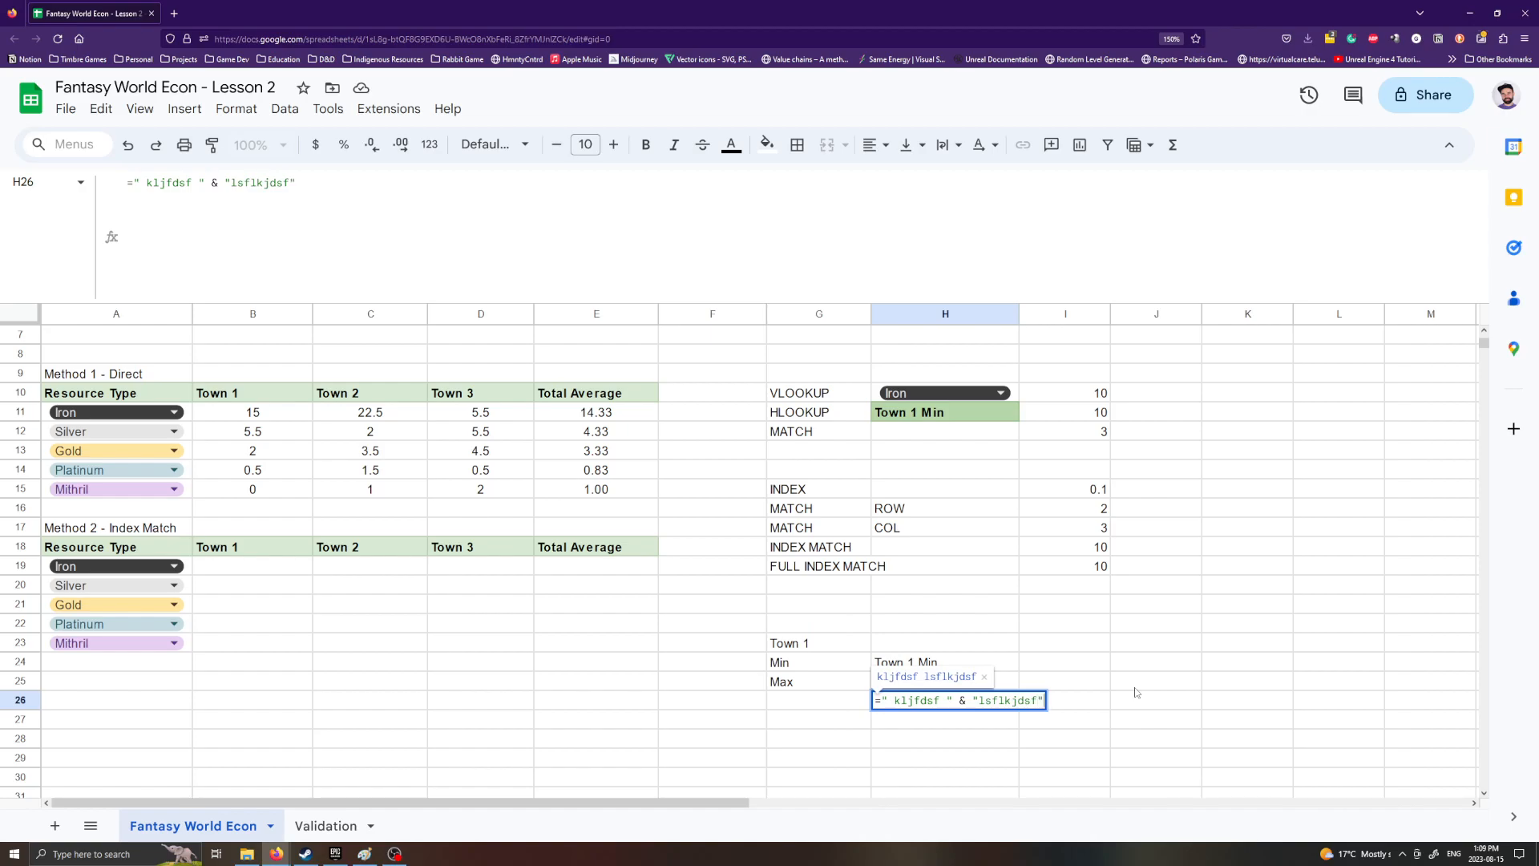
{"action": "key", "text": "Return"}
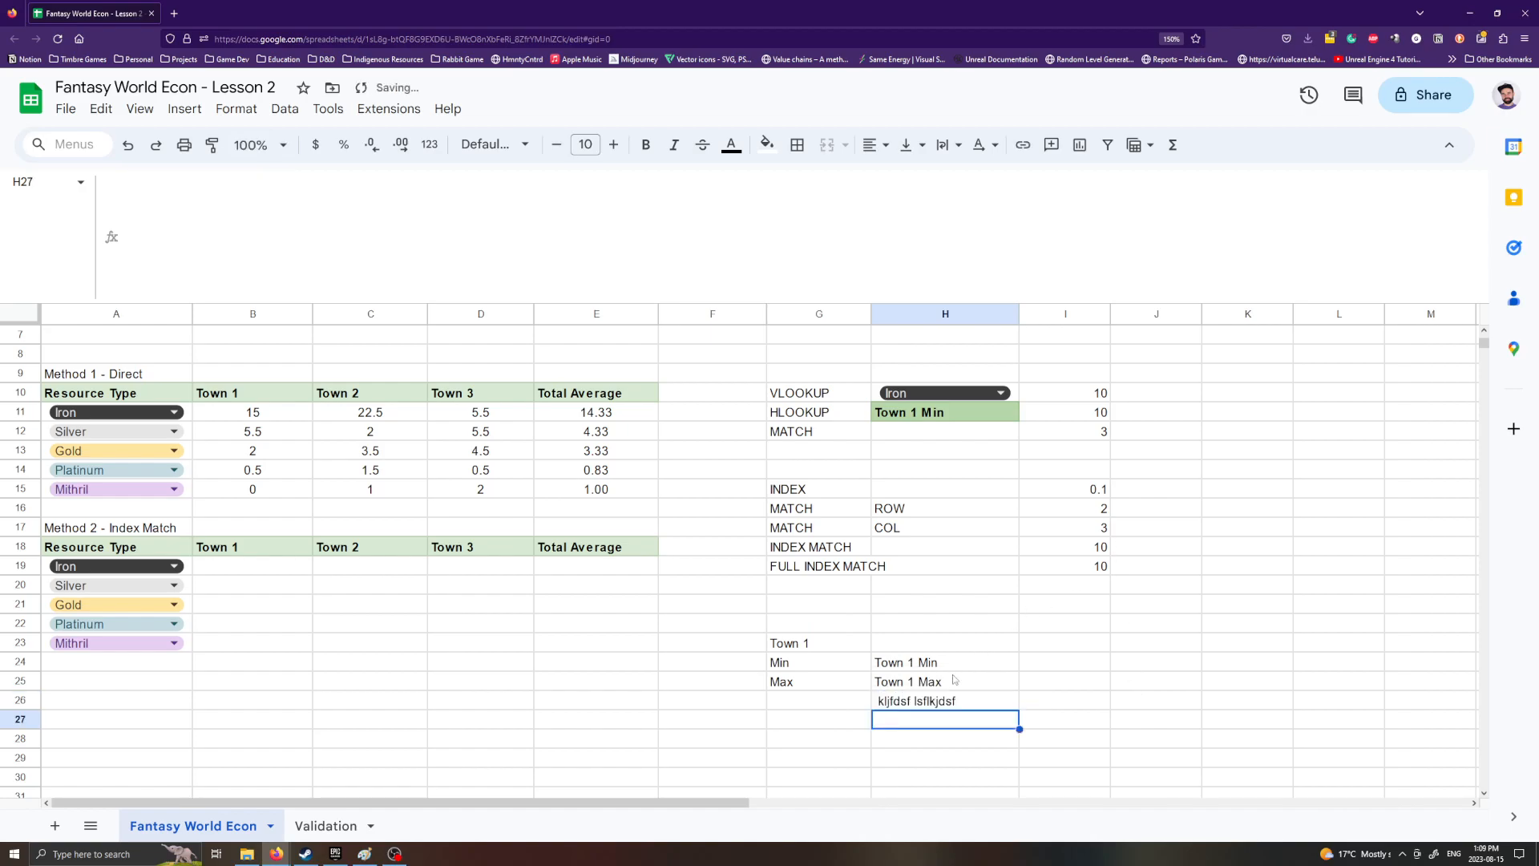
{"action": "left_click", "coordinate": [954, 705]}
{"action": "key", "text": "Delete"}
{"action": "left_click", "coordinate": [936, 745]}
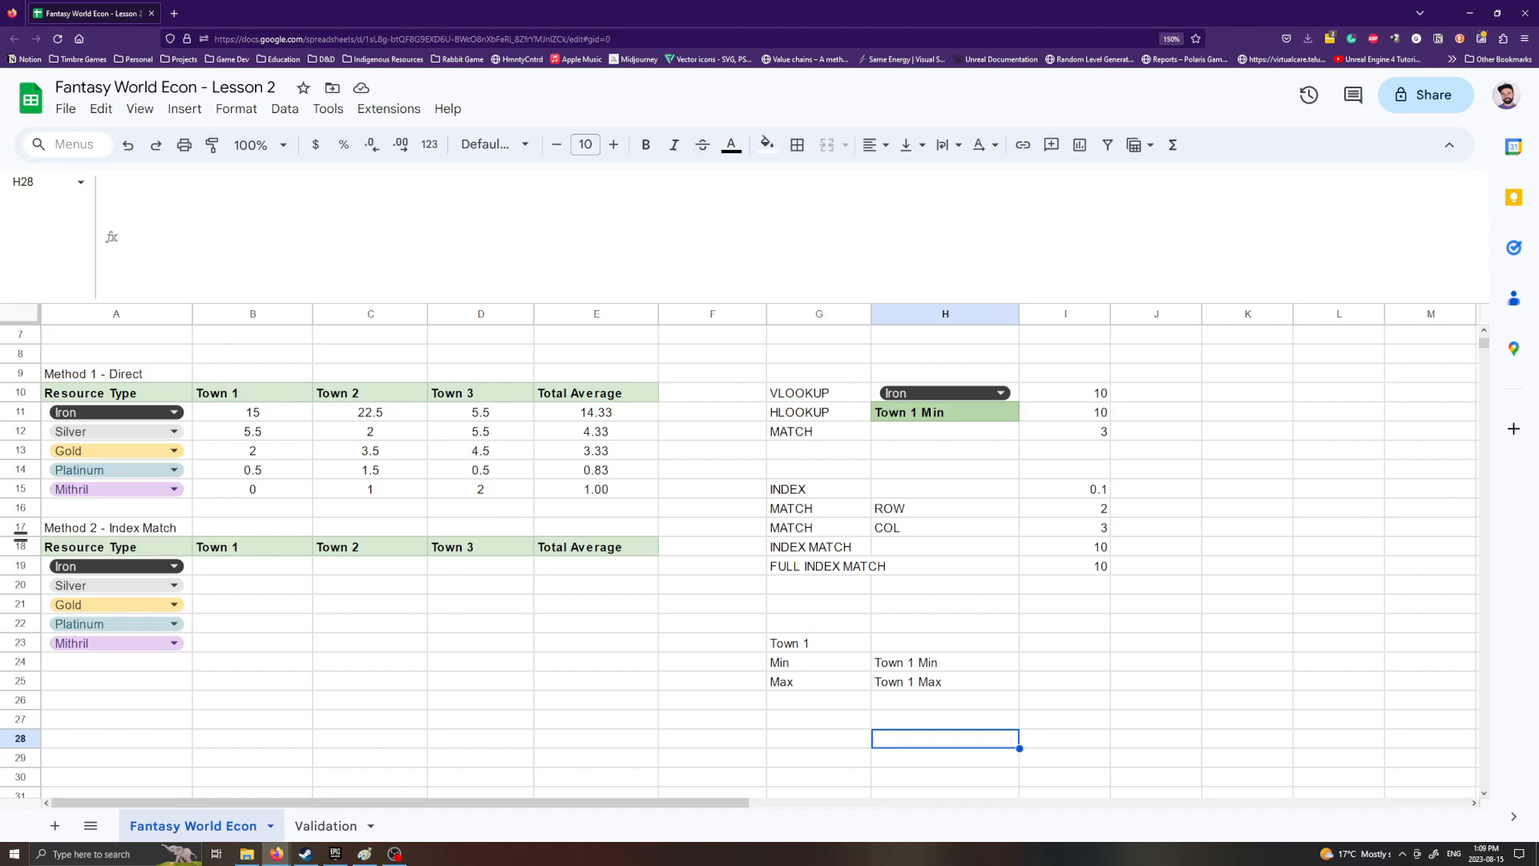
Step: Reduce the formula bar's height and begin an INDEX formula in B19 with the absolute range $A$1:$H$6
{"action": "scroll", "coordinate": [433, 519], "scroll_direction": "up", "scroll_amount": 2}
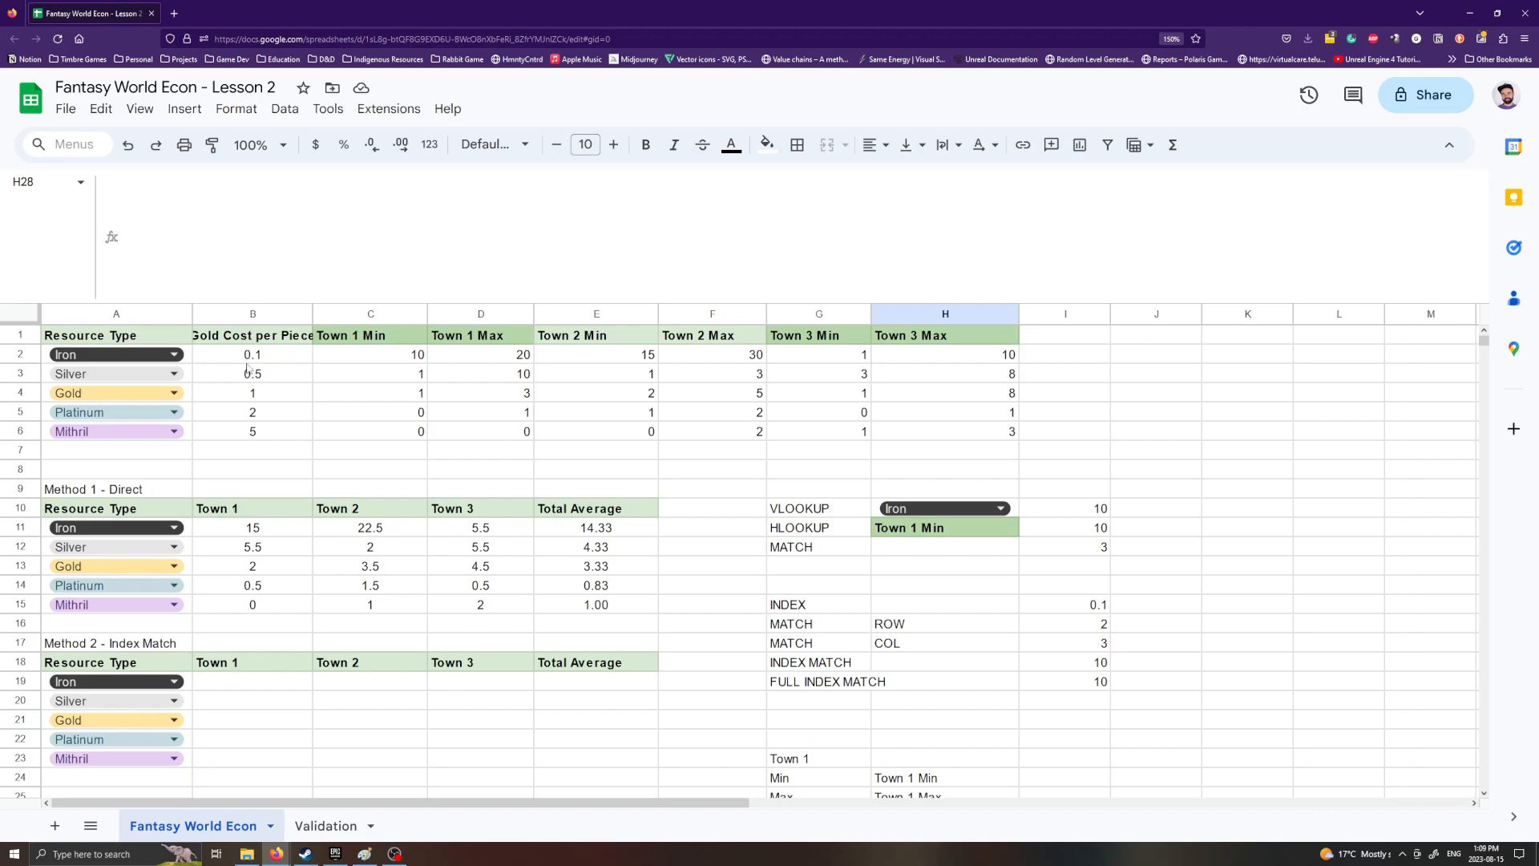
{"action": "left_click_drag", "start_coordinate": [152, 299], "coordinate": [154, 247]}
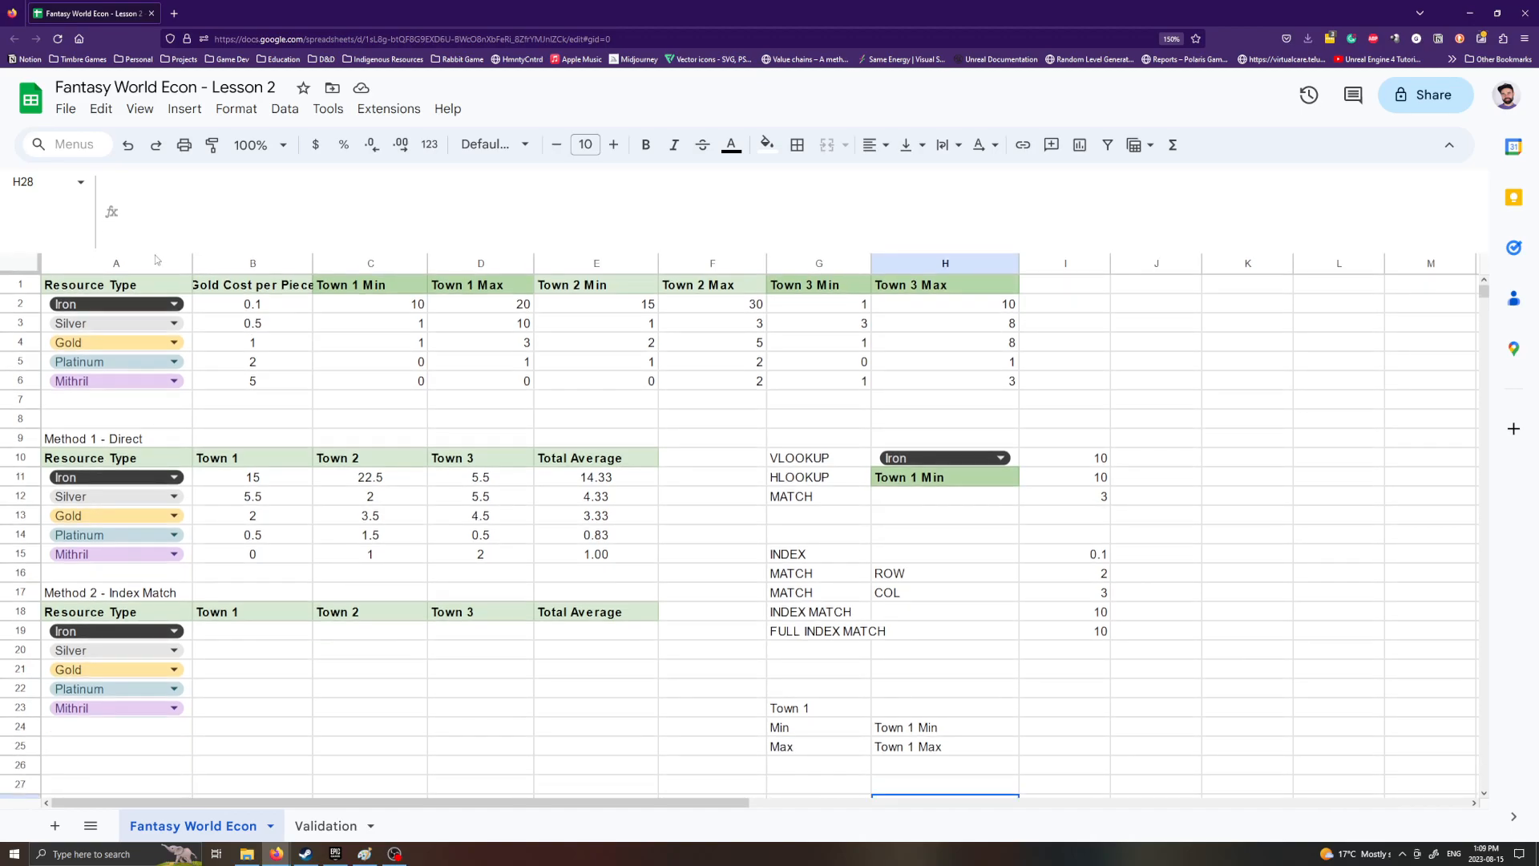
{"action": "left_click", "coordinate": [245, 634]}
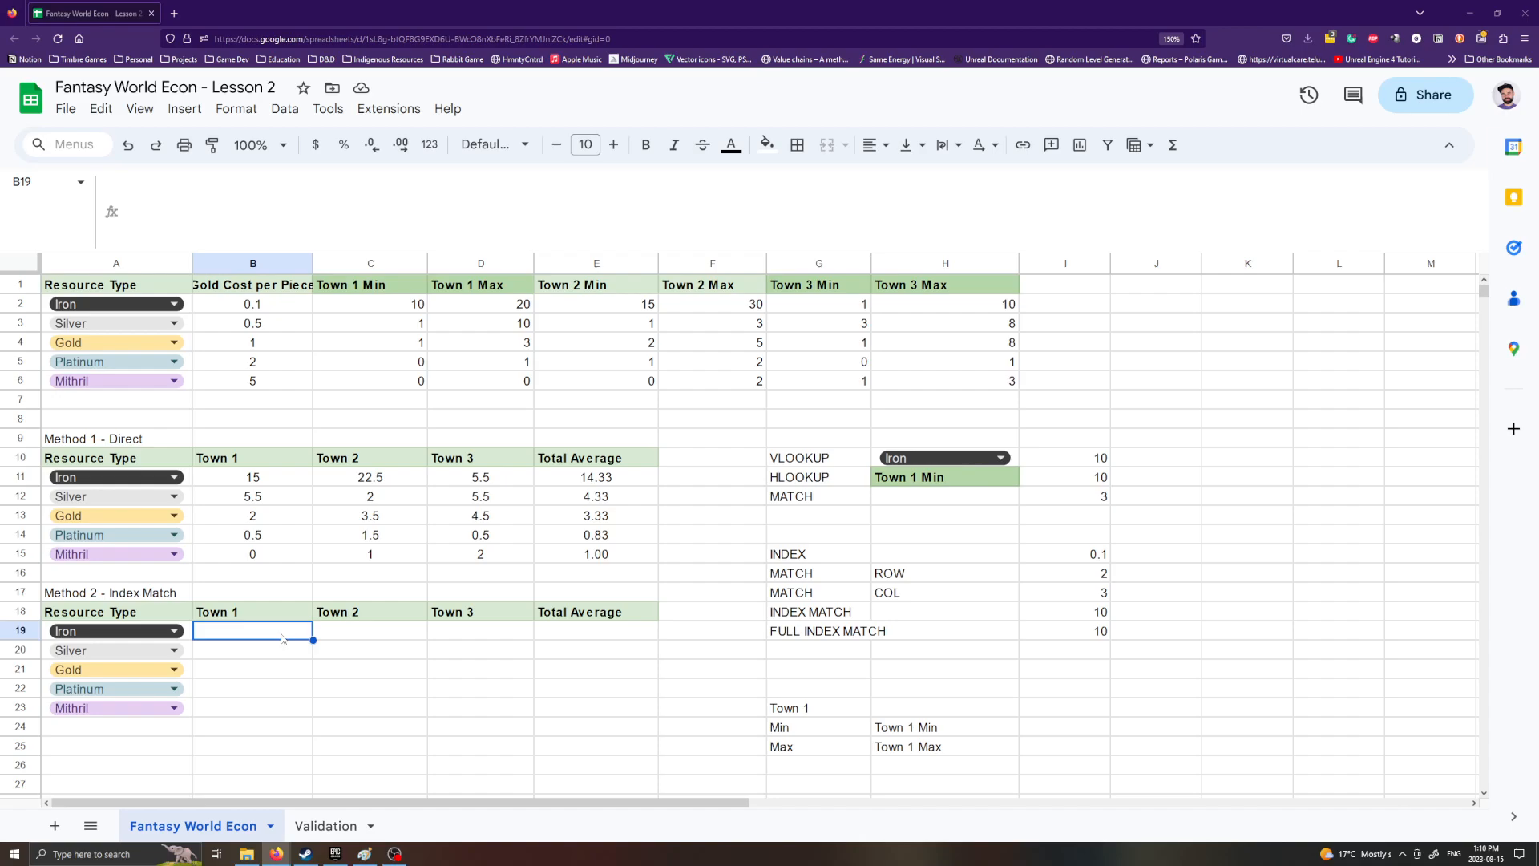
{"action": "left_click", "coordinate": [367, 686]}
{"action": "left_click", "coordinate": [295, 637]}
{"action": "type", "text": "="}
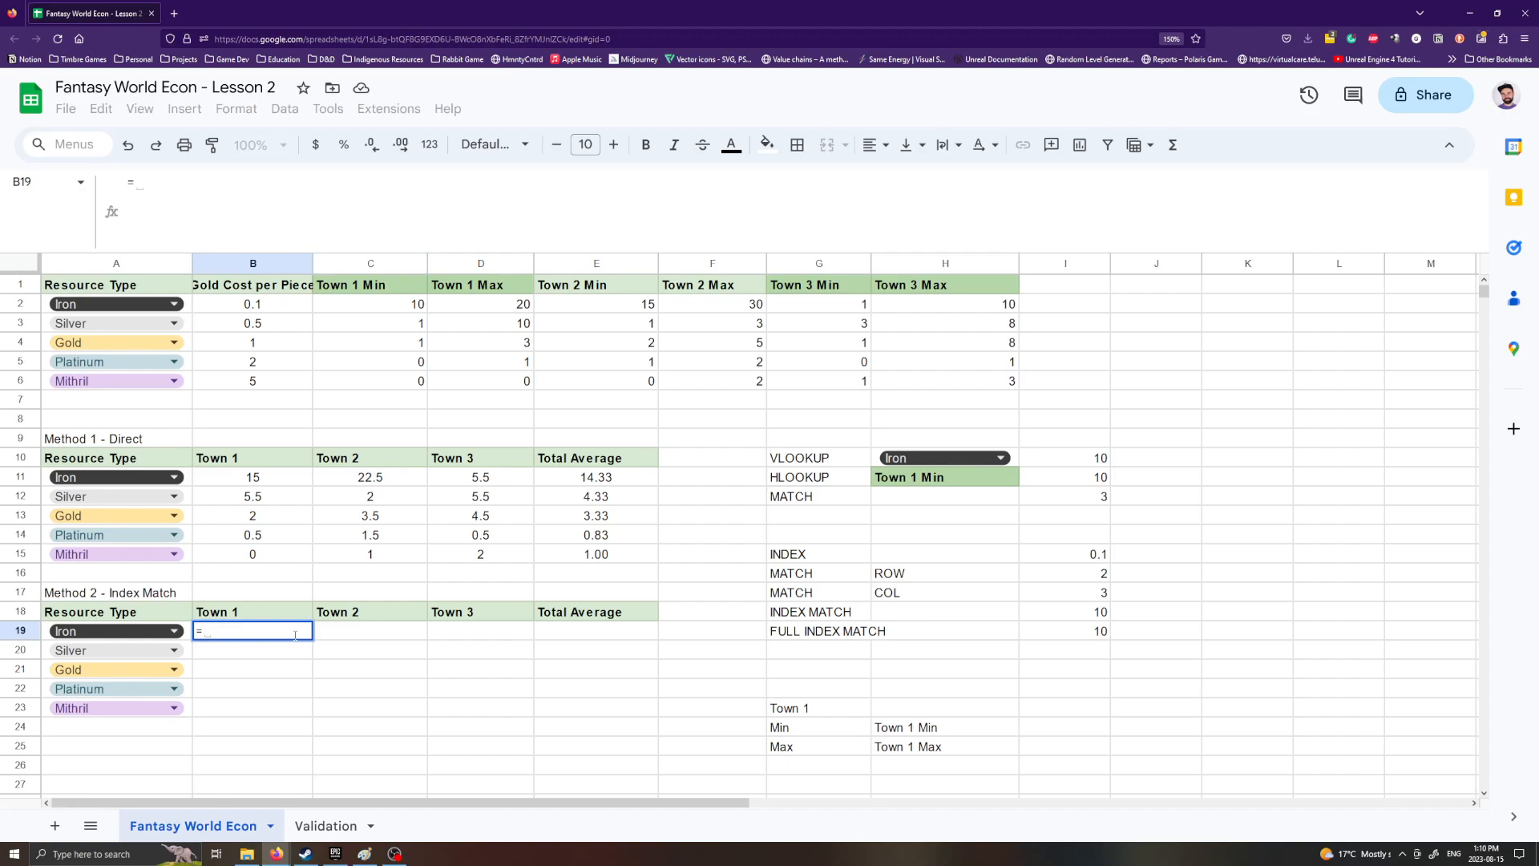
{"action": "type", "text": "INDEX"}
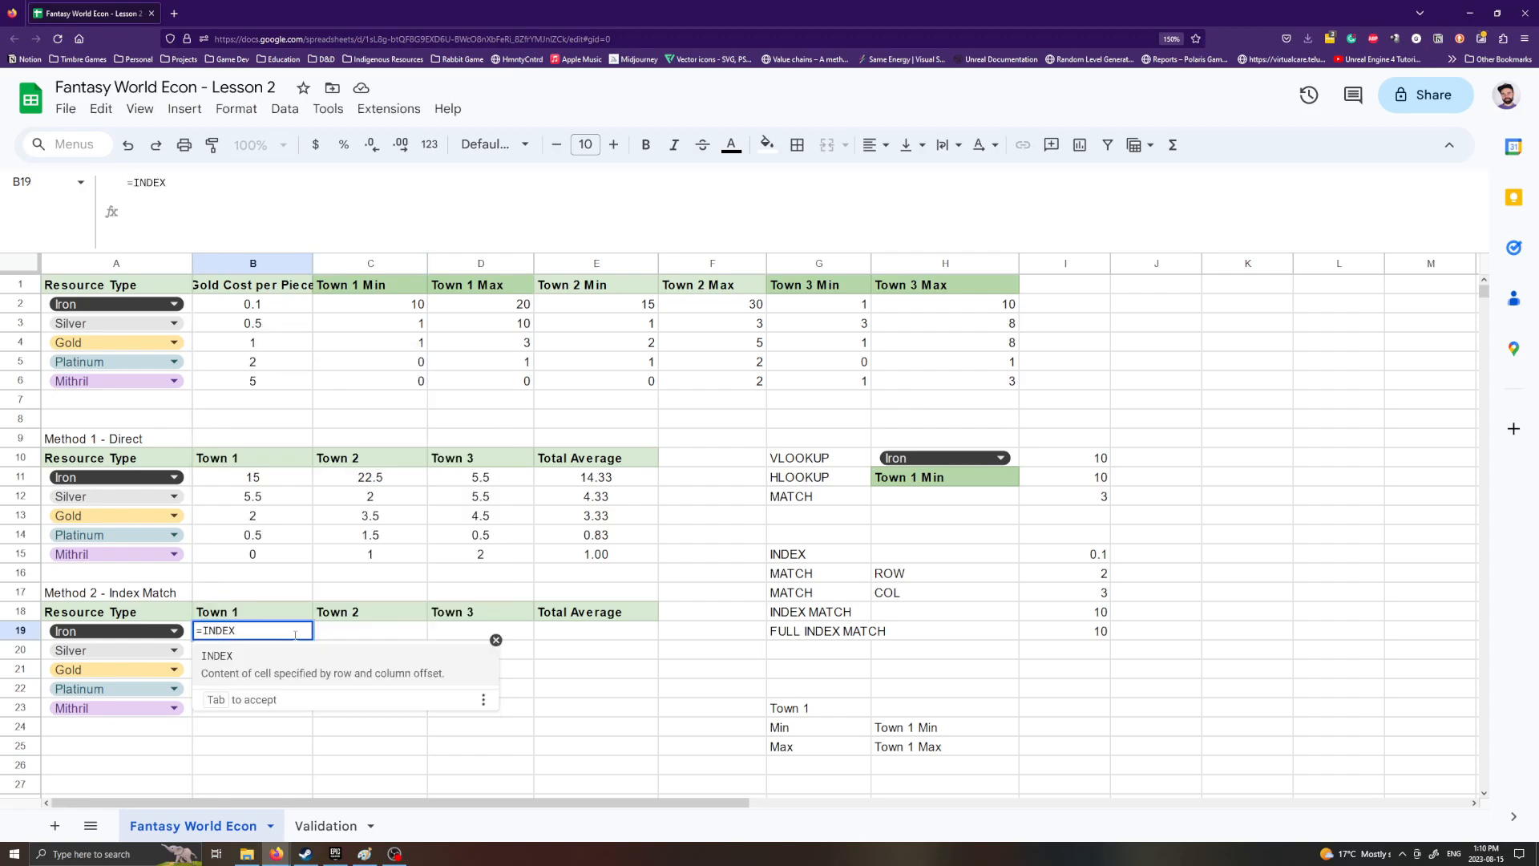
{"action": "type", "text": ")"}
{"action": "key", "text": "BackSpace"}
{"action": "type", "text": "("}
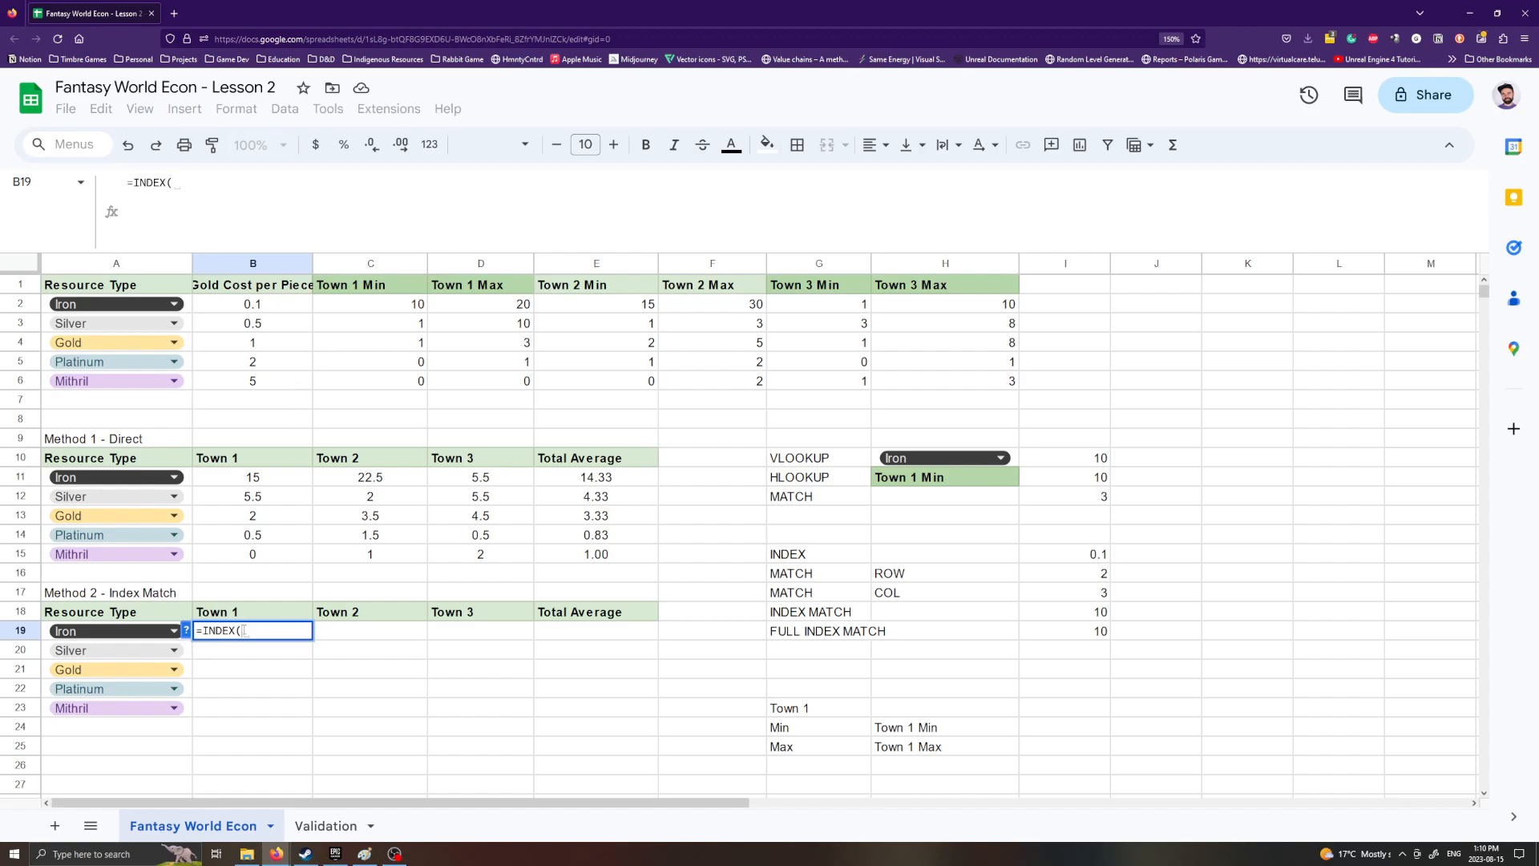
{"action": "left_click_drag", "start_coordinate": [132, 287], "coordinate": [945, 386]}
{"action": "key", "text": "F4"}
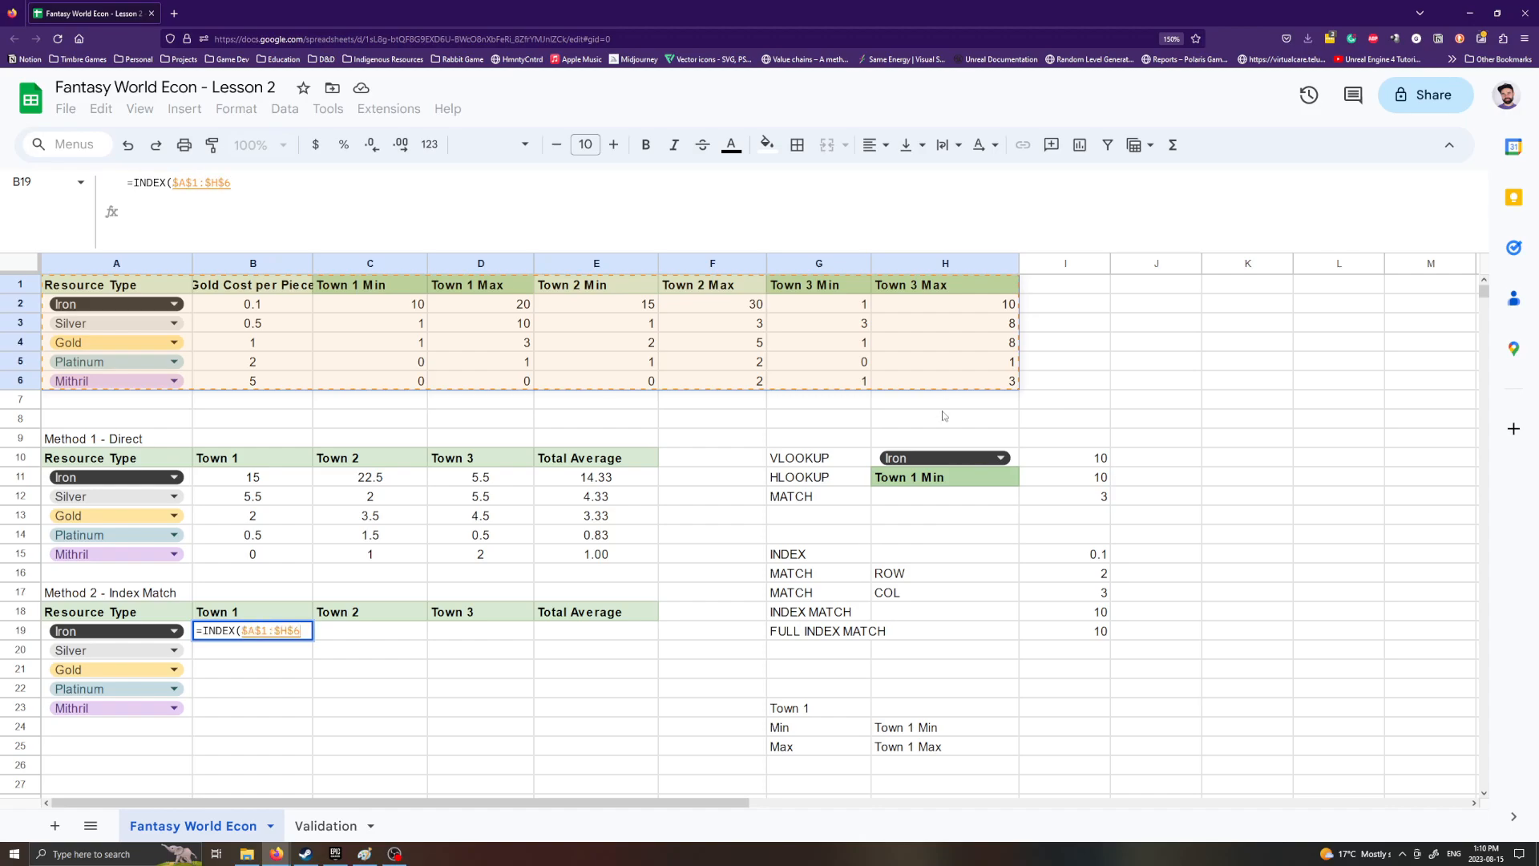
{"action": "type", "text": ", "}
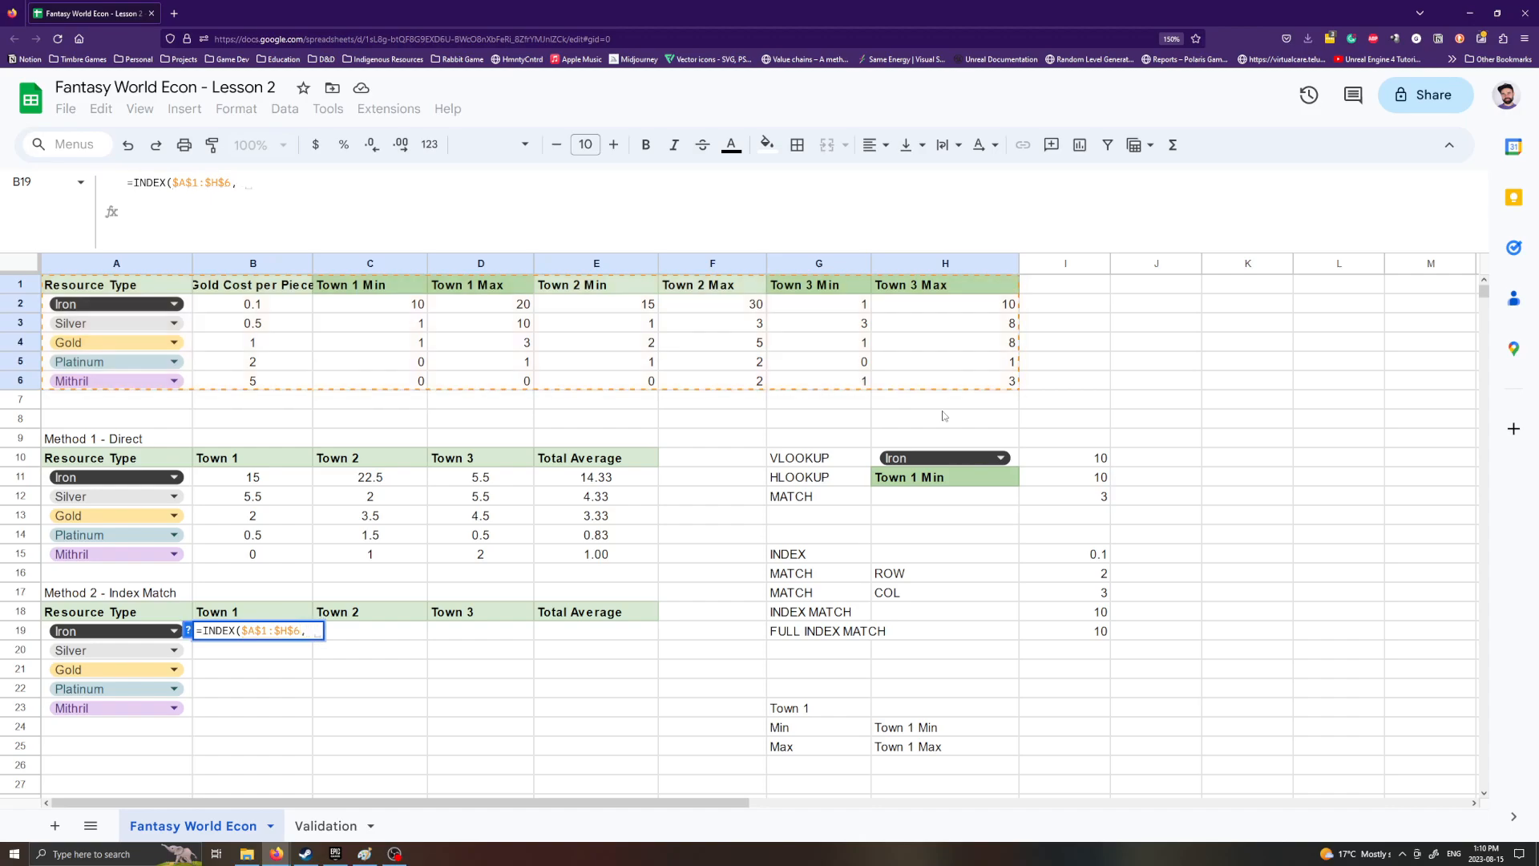
Step: Add MATCH($A19, $A$1:$A$6, 0) as the row argument of the B19 INDEX formula
{"action": "type", "text": "MATCH("}
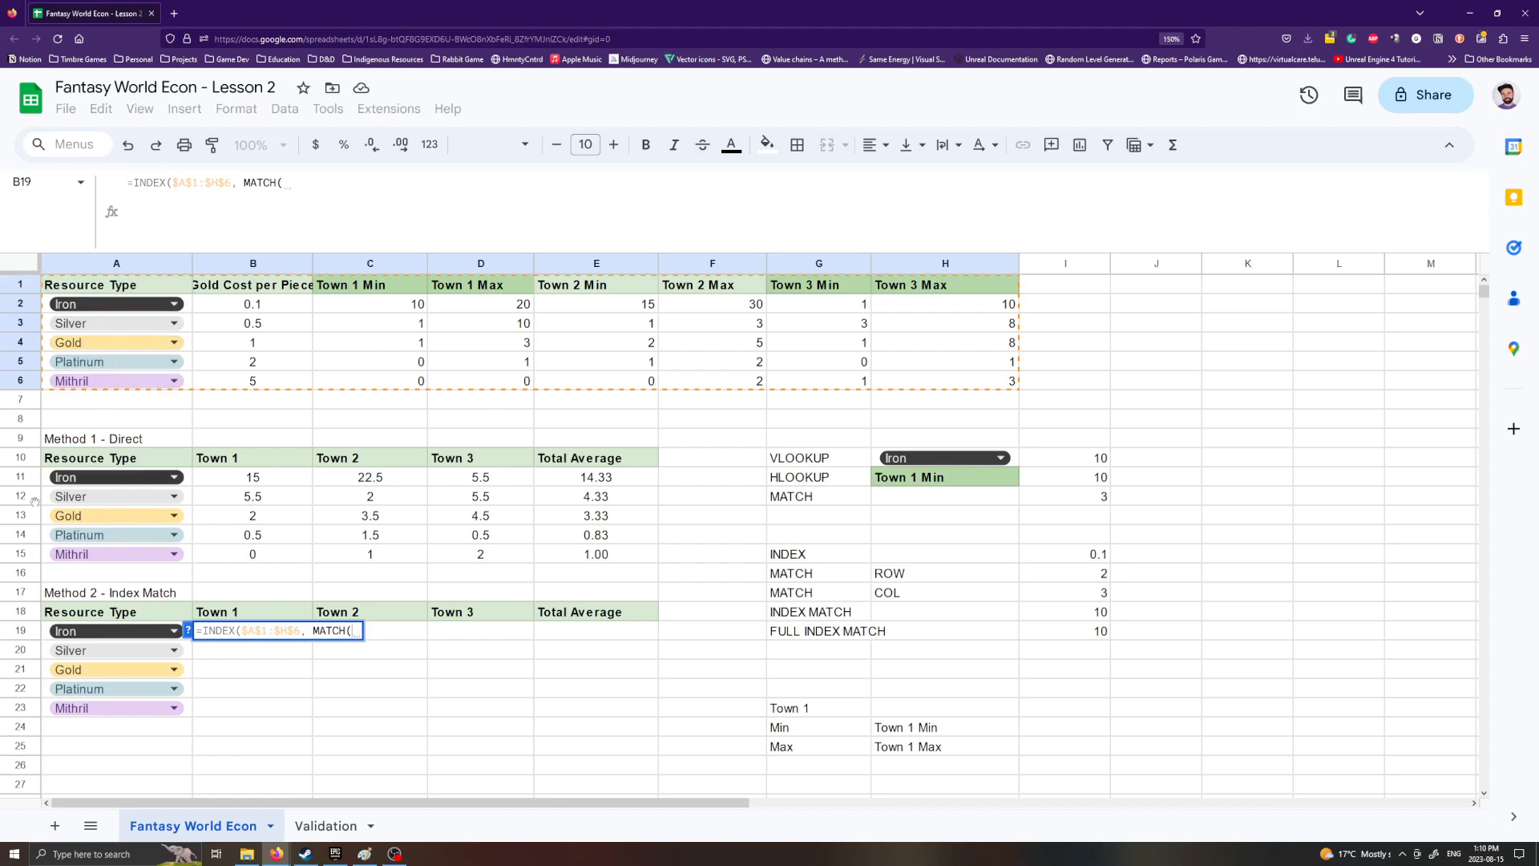
{"action": "left_click", "coordinate": [53, 630]}
{"action": "key", "text": "F4"}
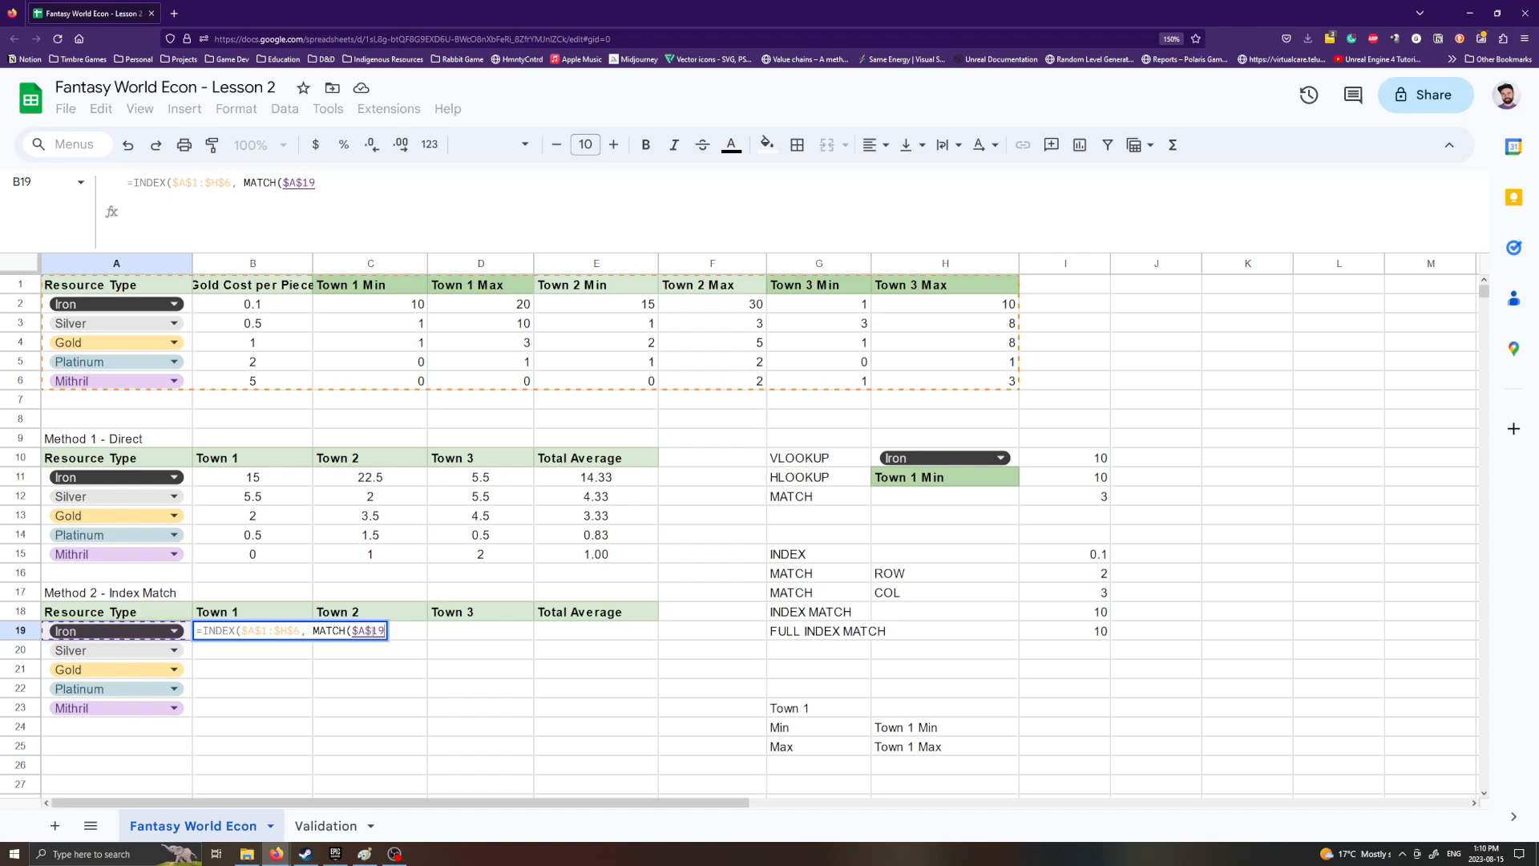
{"action": "key", "text": "F4"}
{"action": "key", "text": "F4"}
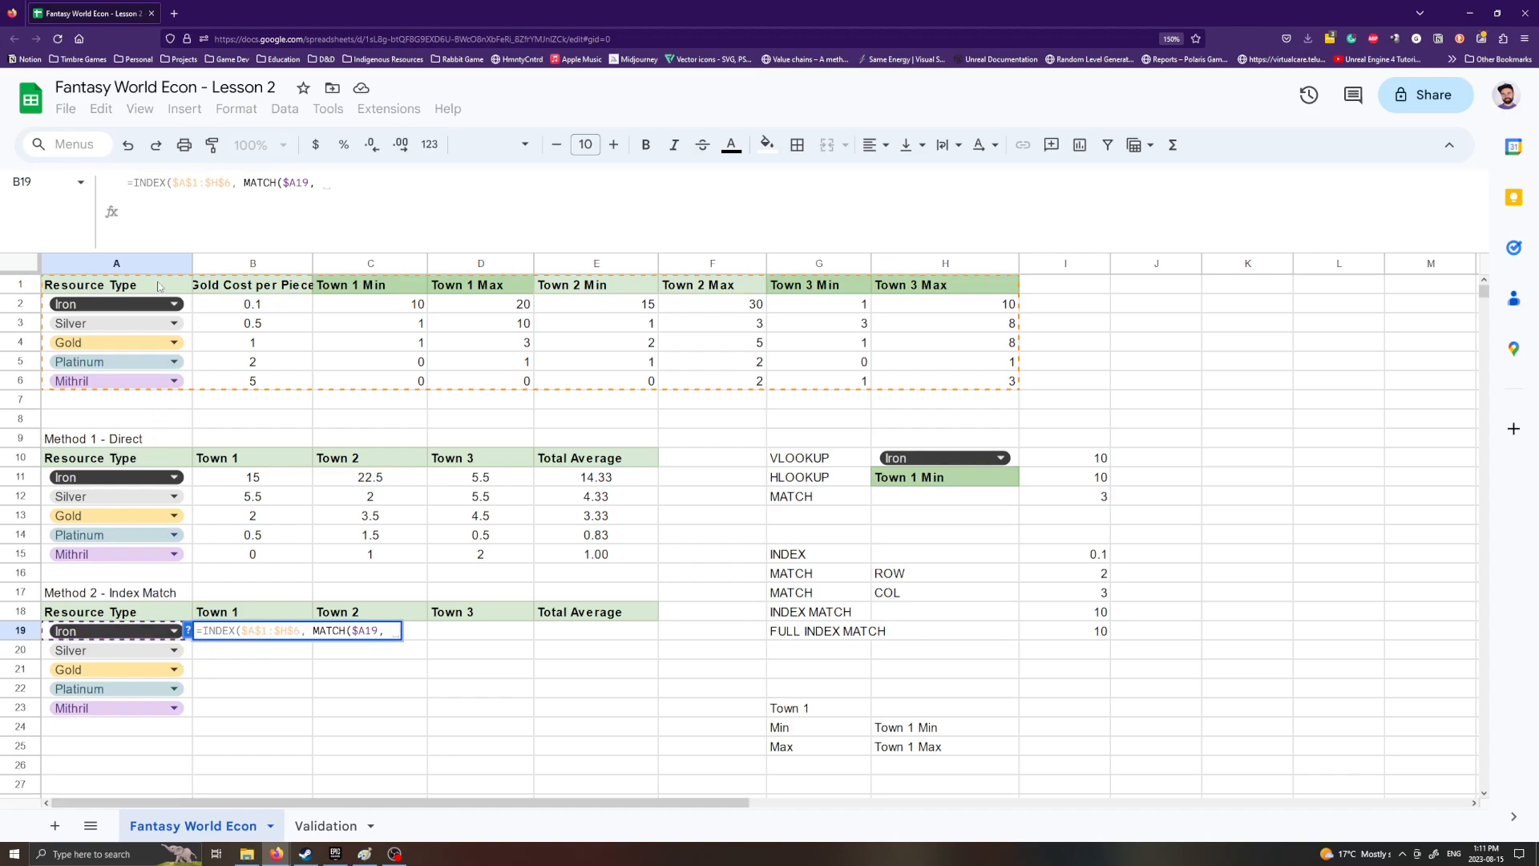
{"action": "left_click_drag", "start_coordinate": [160, 286], "coordinate": [141, 384]}
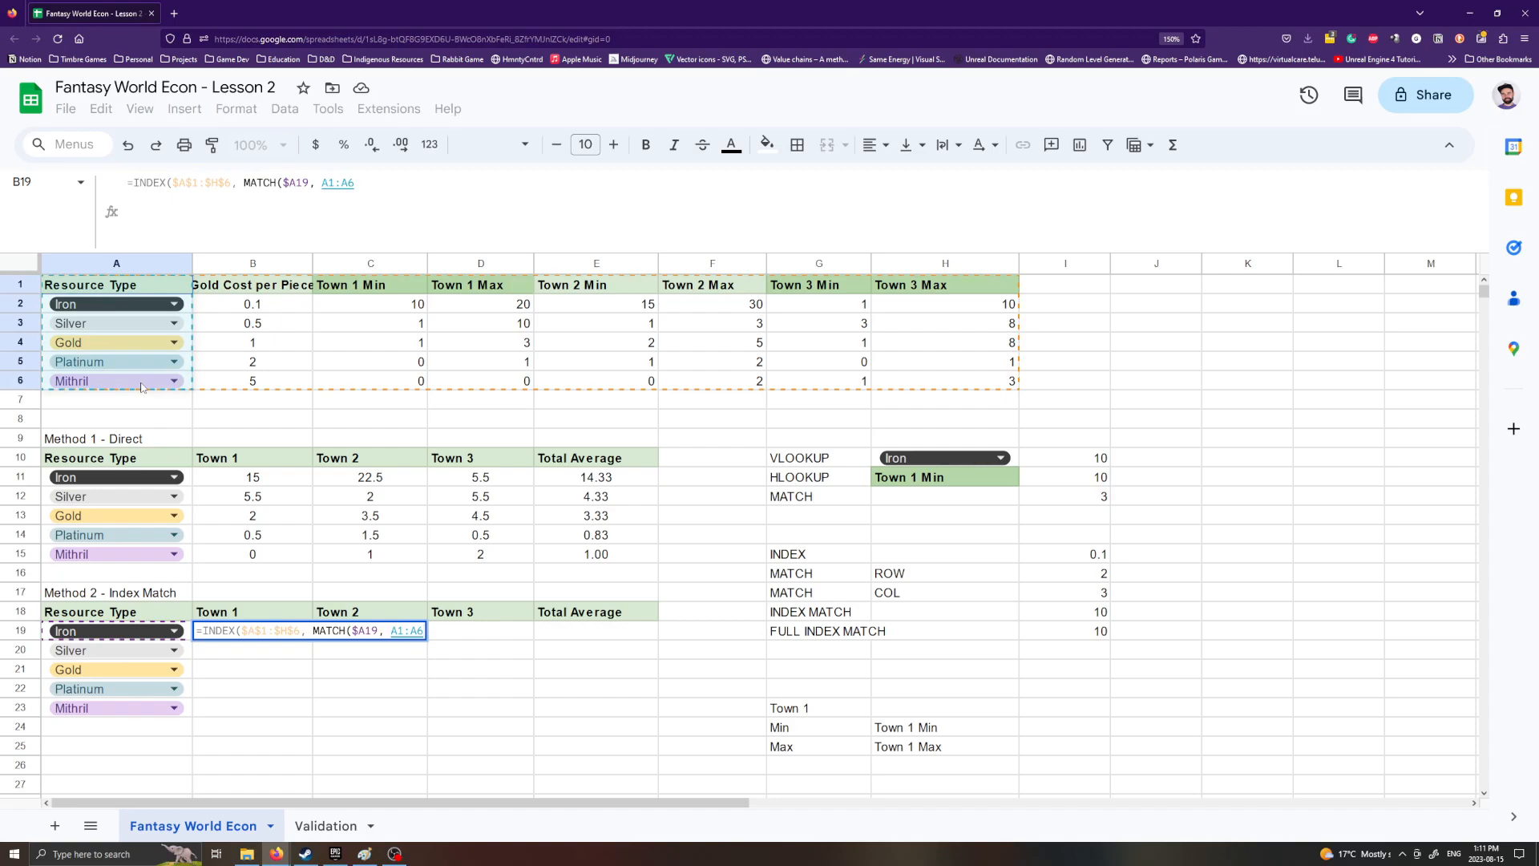
{"action": "key", "text": "F4"}
{"action": "type", "text": ", 0"}
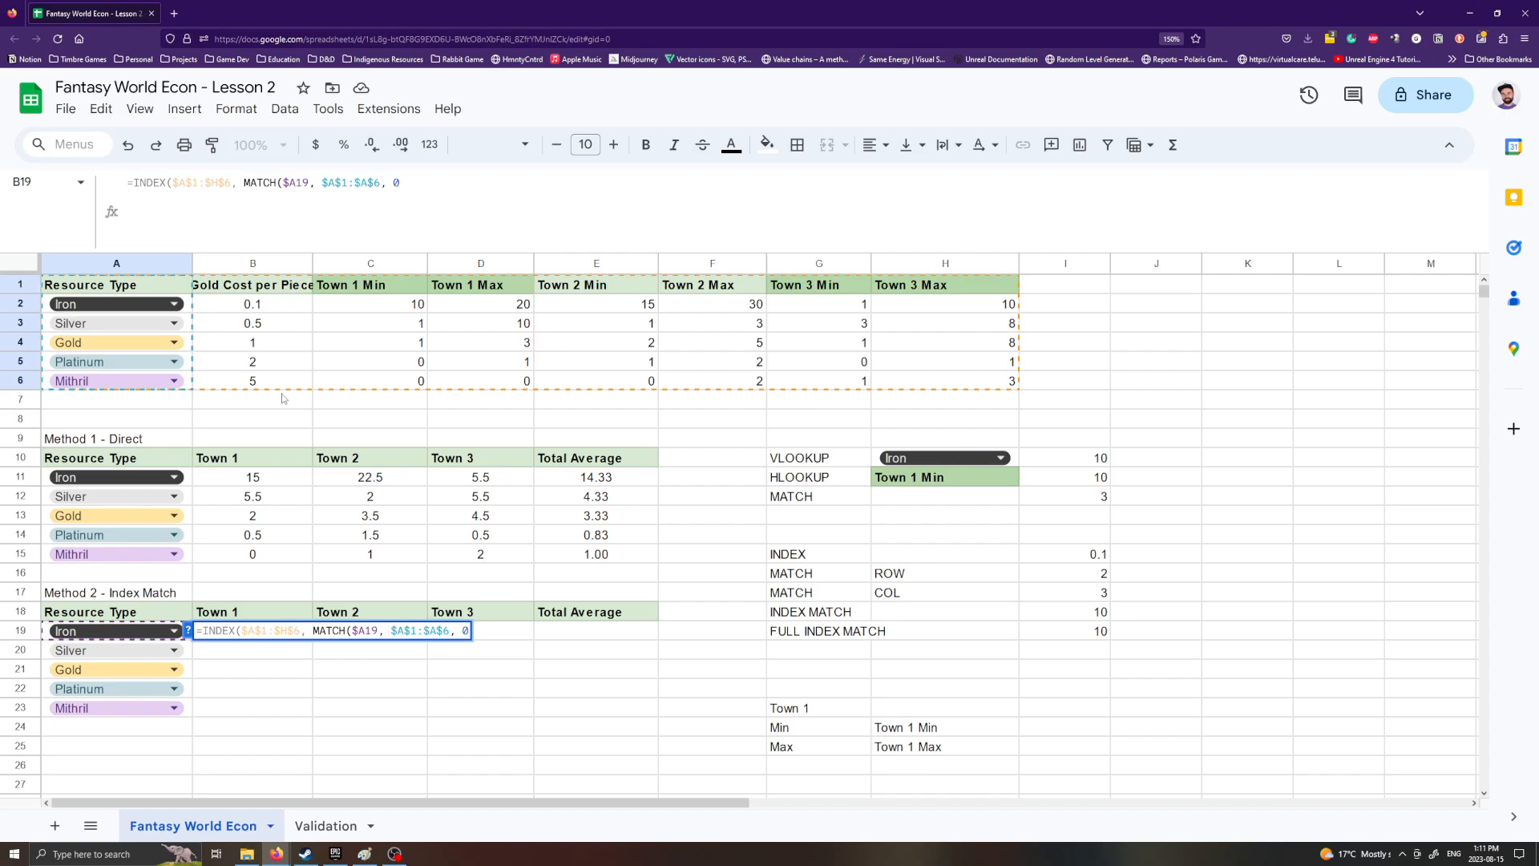
{"action": "type", "text": ")"}
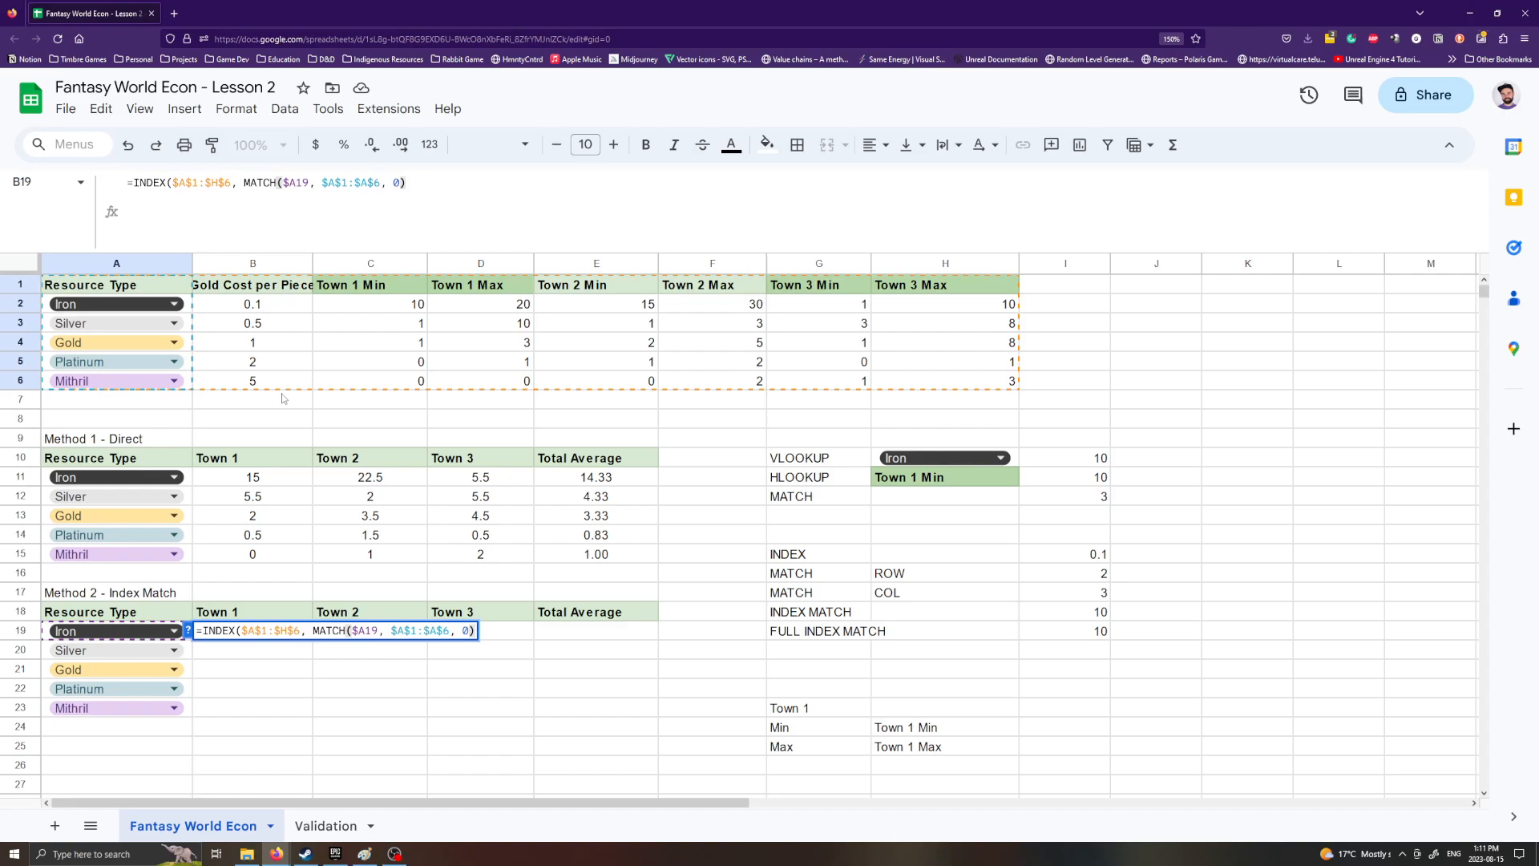
Step: Begin a second MATCH as the column argument in B19, using the row-locked Town 1 header B$18 as its search key
{"action": "type", "text": ", MATCH("}
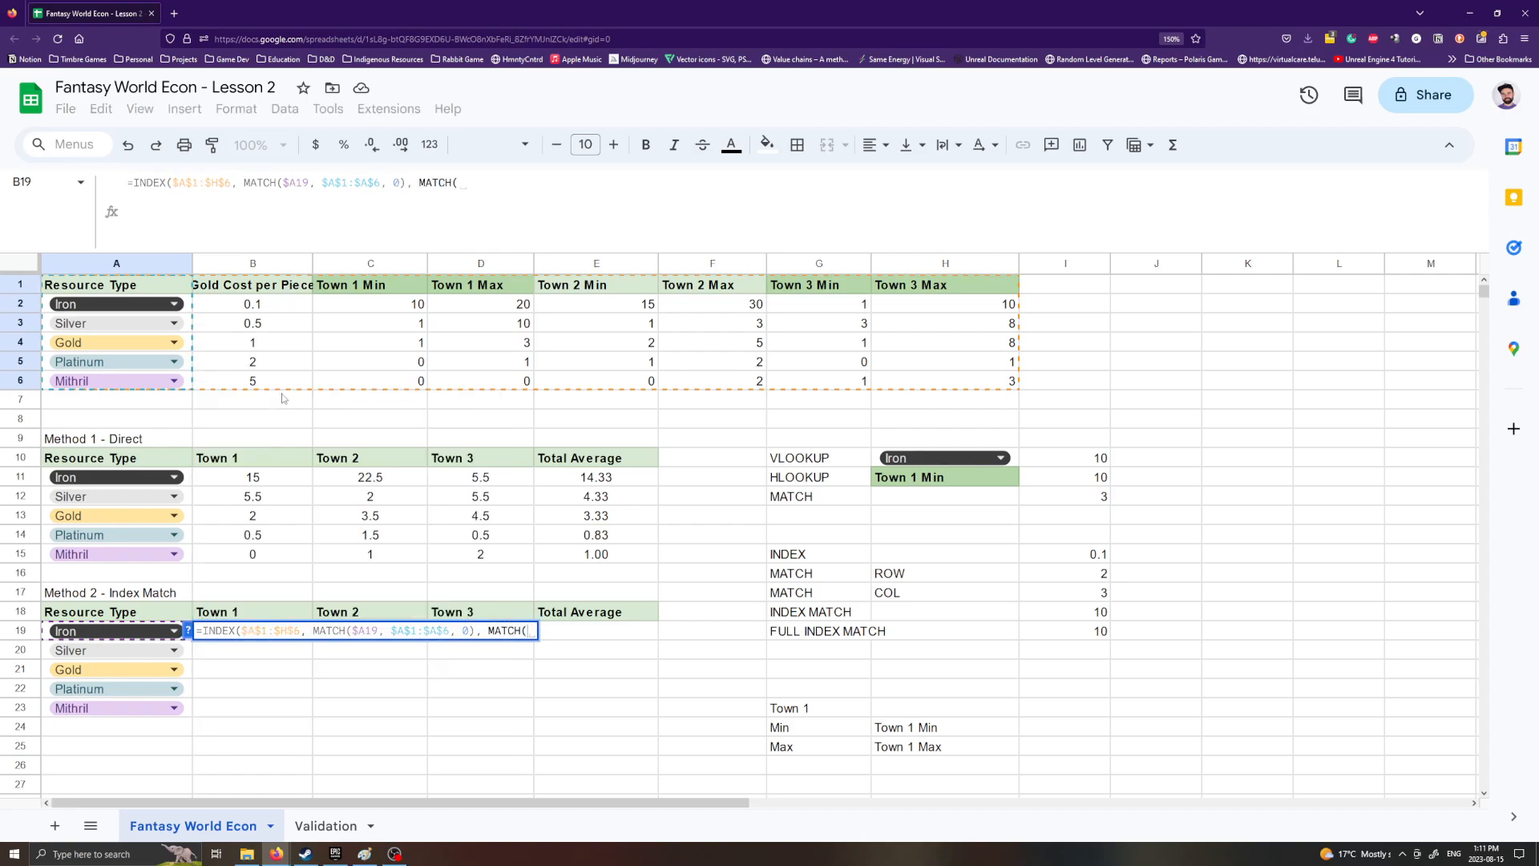
{"action": "left_click", "coordinate": [248, 617]}
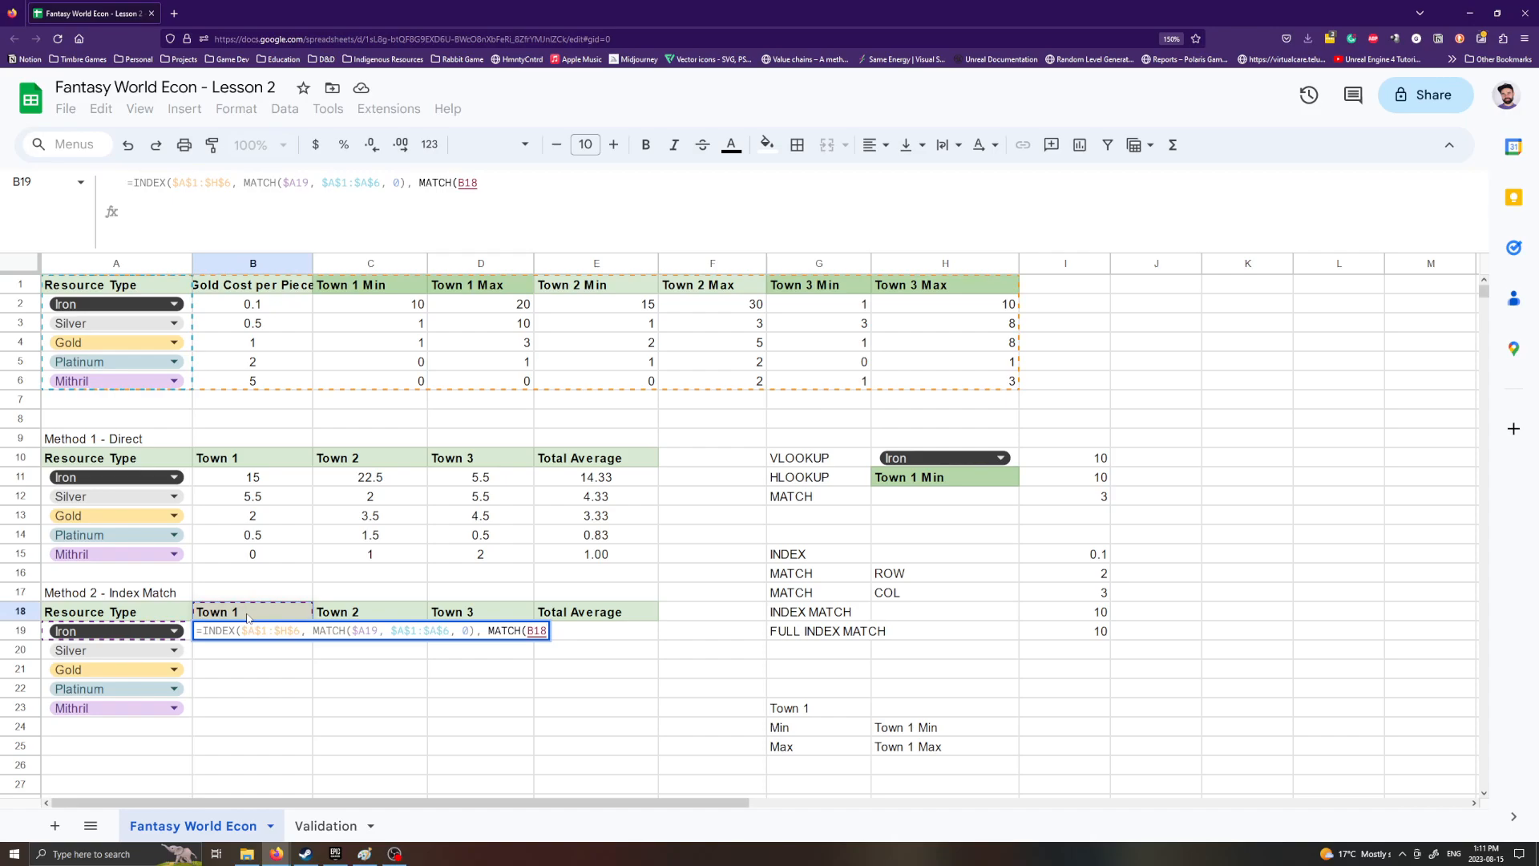
{"action": "key", "text": "F4"}
{"action": "key", "text": "F4"}
{"action": "type", "text": ","}
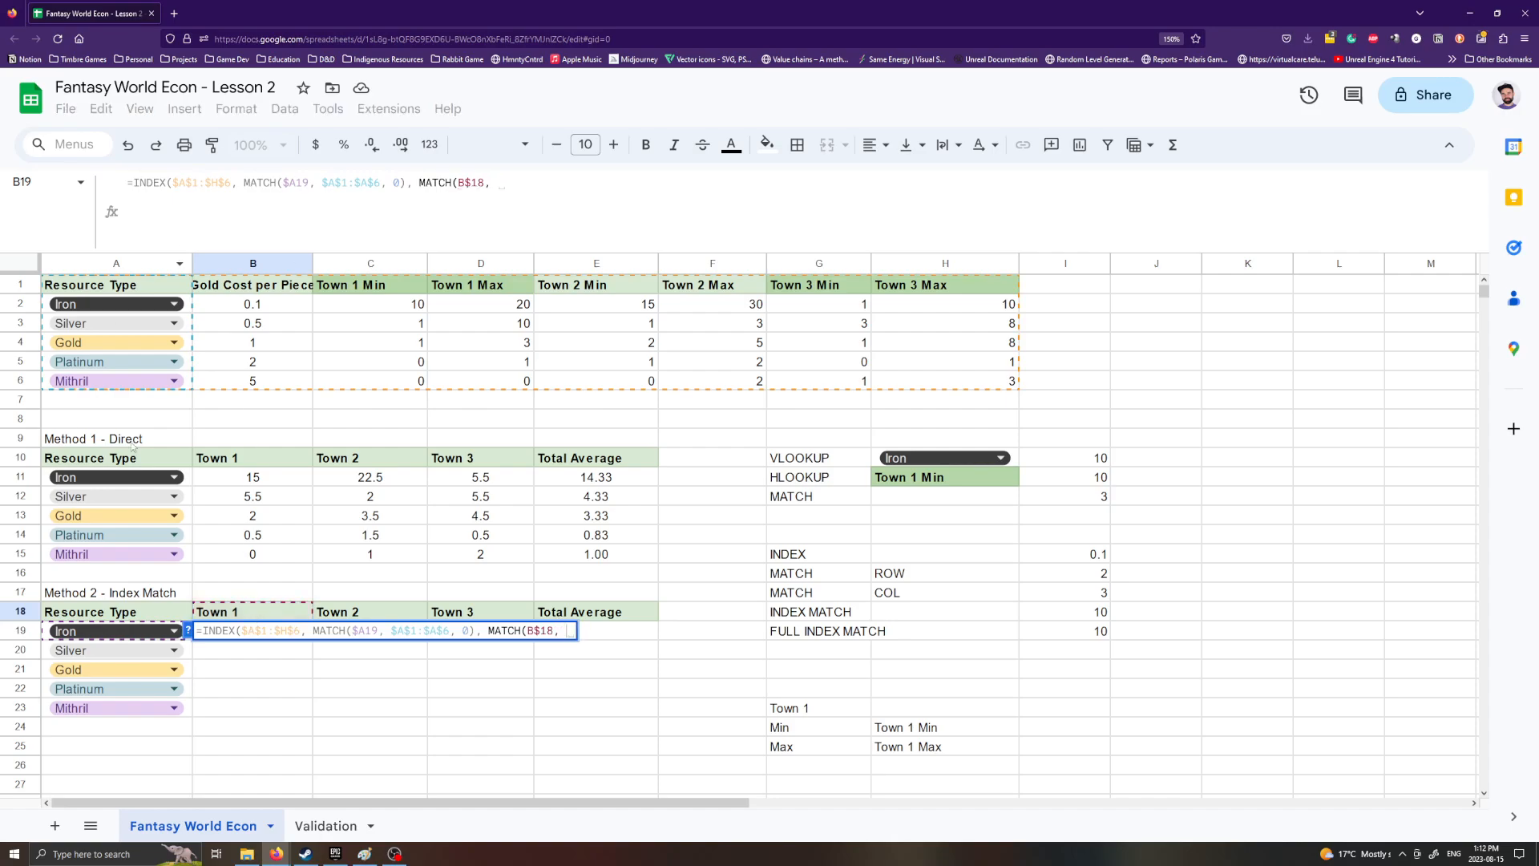
{"action": "key", "text": "BackSpace"}
{"action": "key", "text": "BackSpace"}
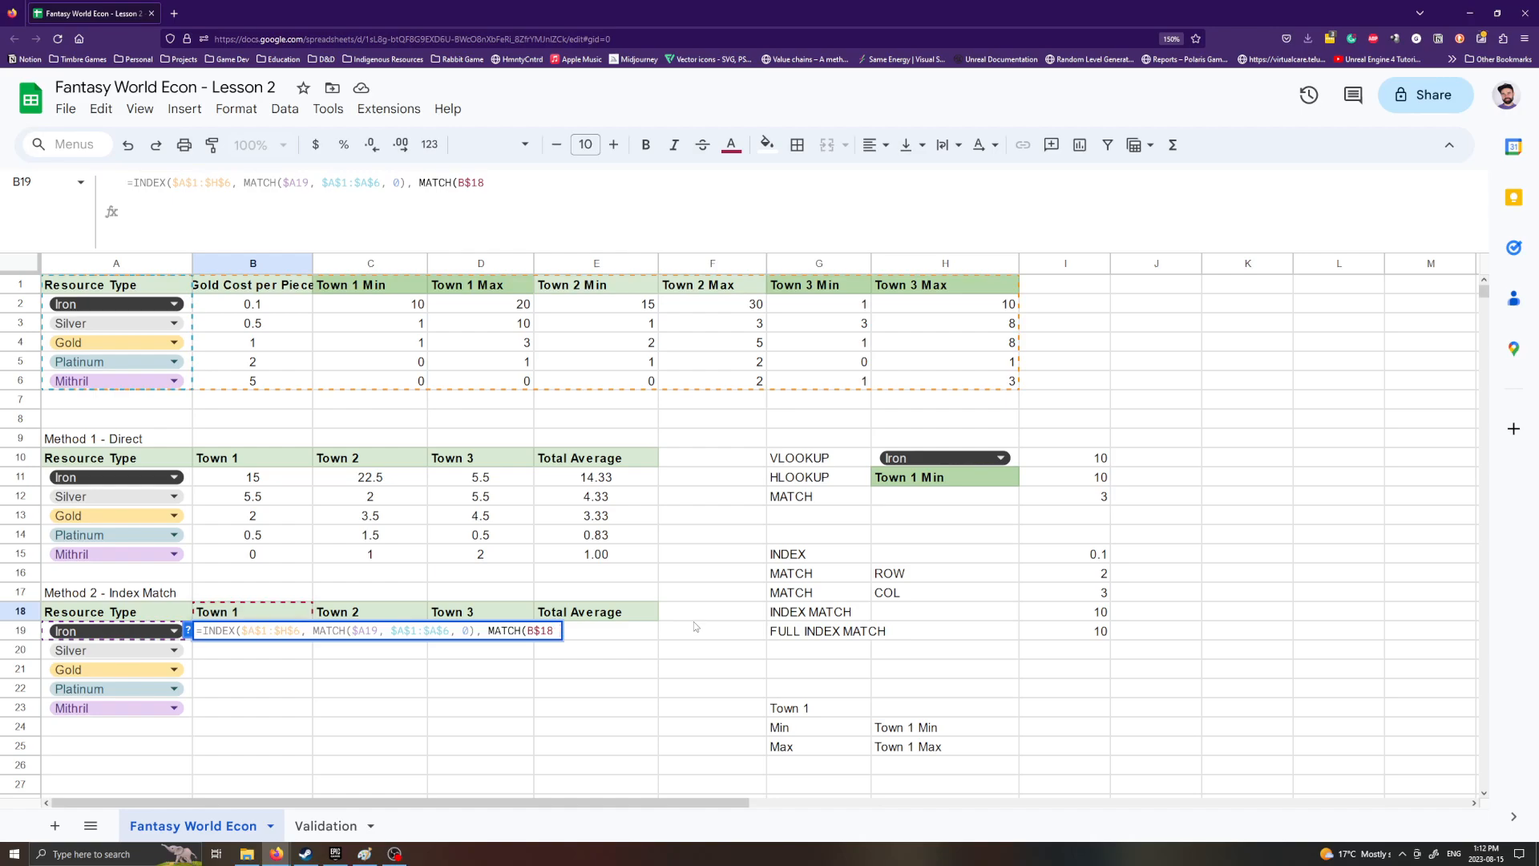
Step: Complete B19's column argument as MATCH(B$18 & " Min", $A$1:$H$1, 0), commit the INDEX formula, and check it against Iron's Town 1 Min value
{"action": "type", "text": "& "}
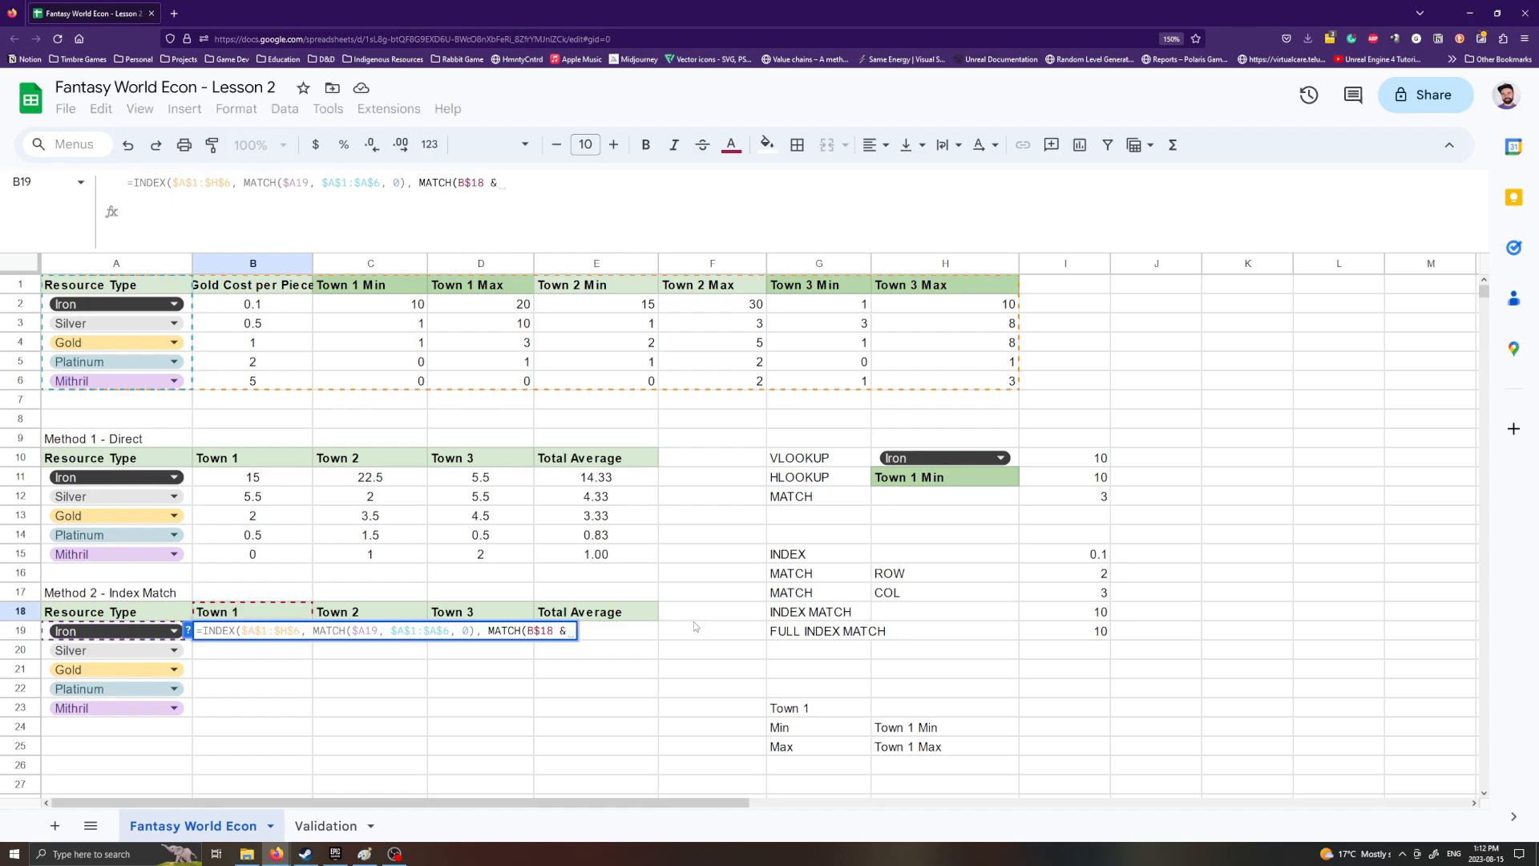
{"action": "type", "text": " \" Min\""}
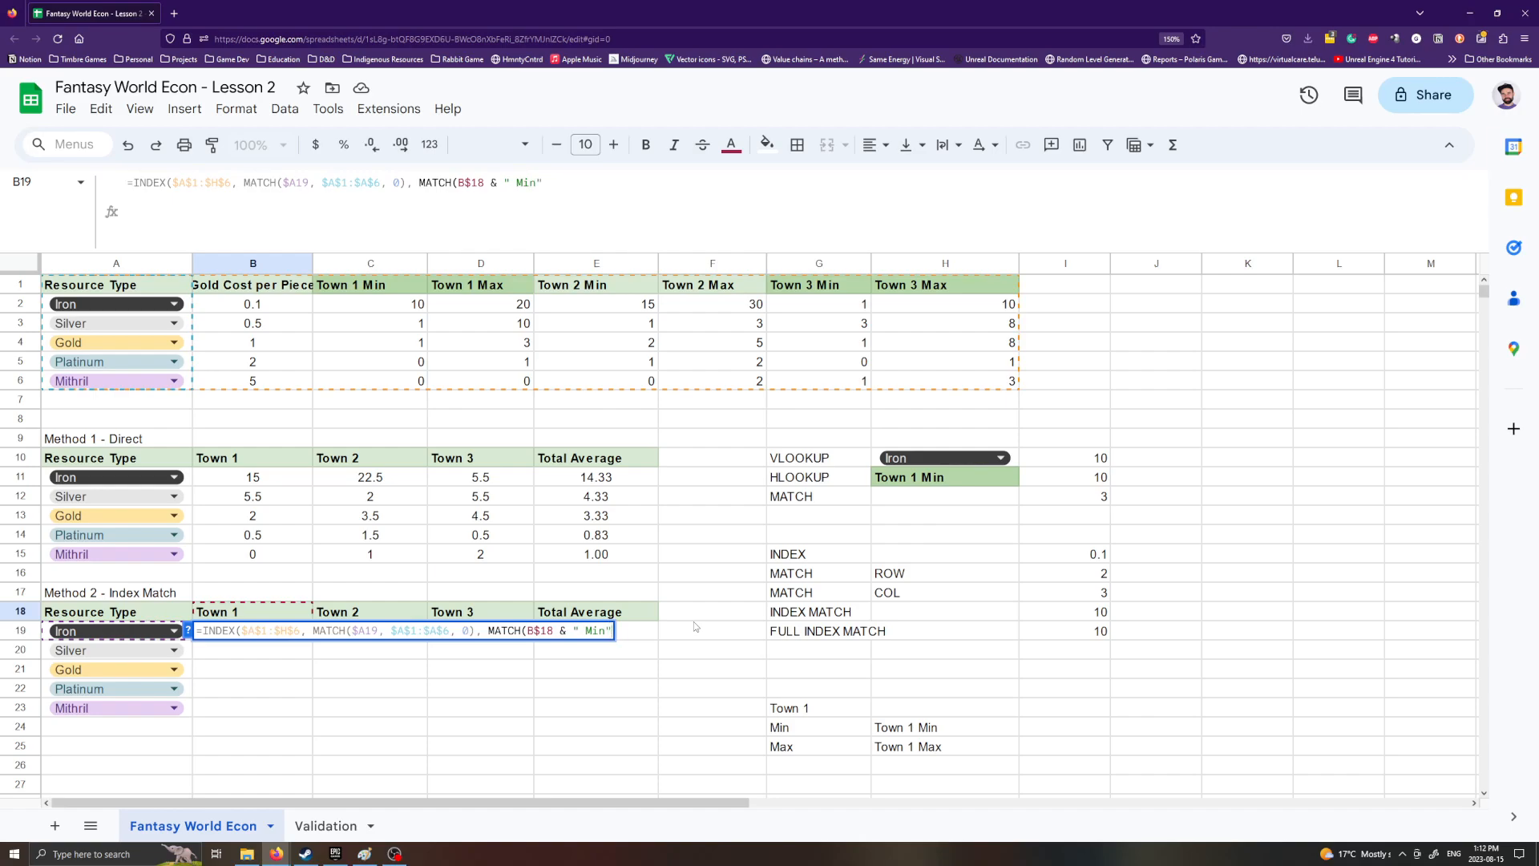
{"action": "type", "text": ","}
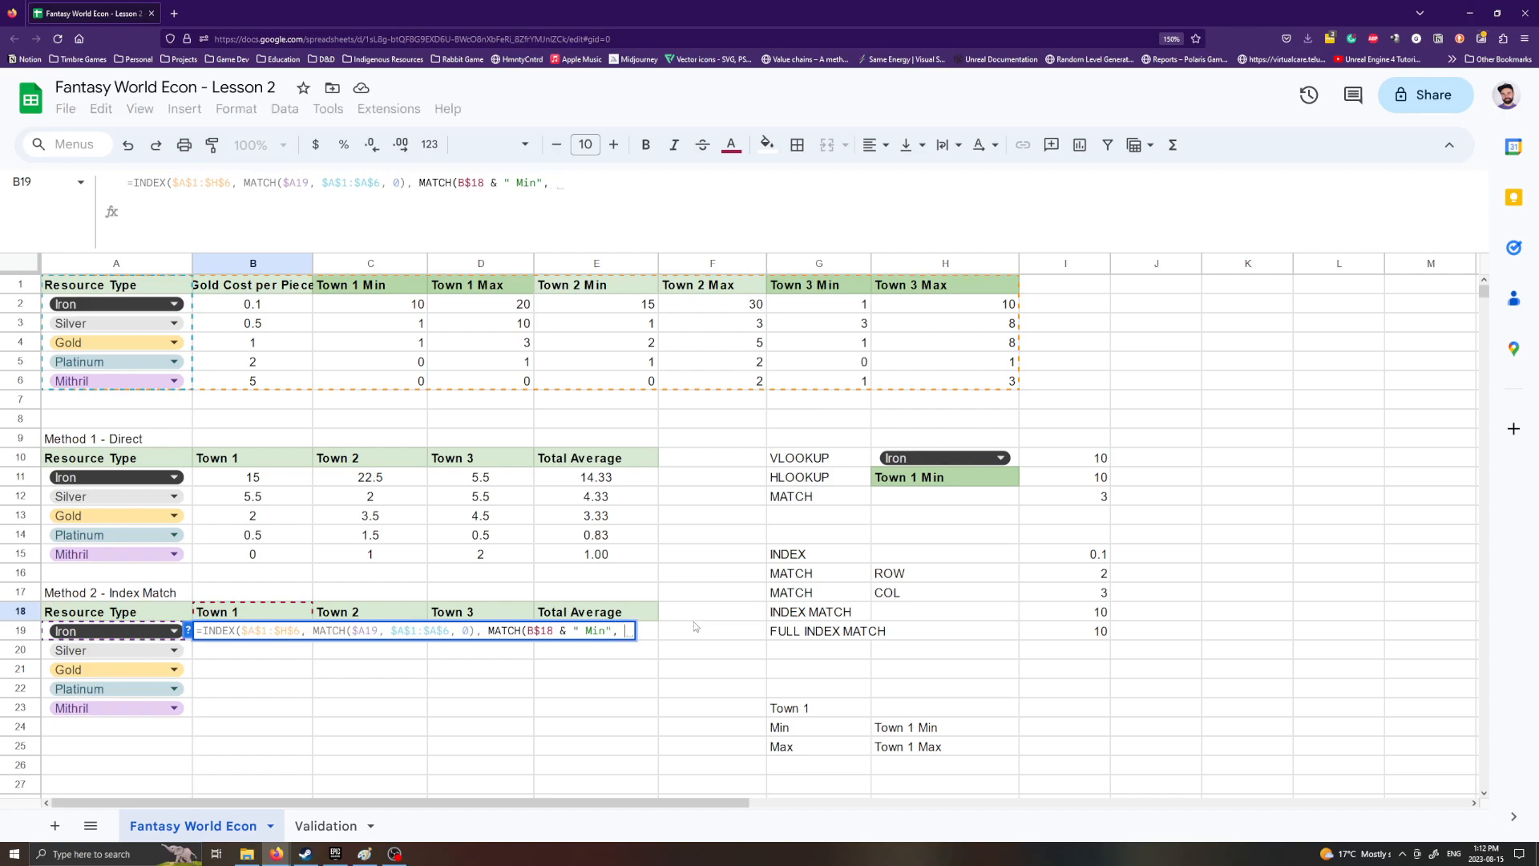
{"action": "left_click_drag", "start_coordinate": [117, 285], "coordinate": [253, 285]}
{"action": "left_click_drag", "start_coordinate": [739, 264], "coordinate": [928, 286]}
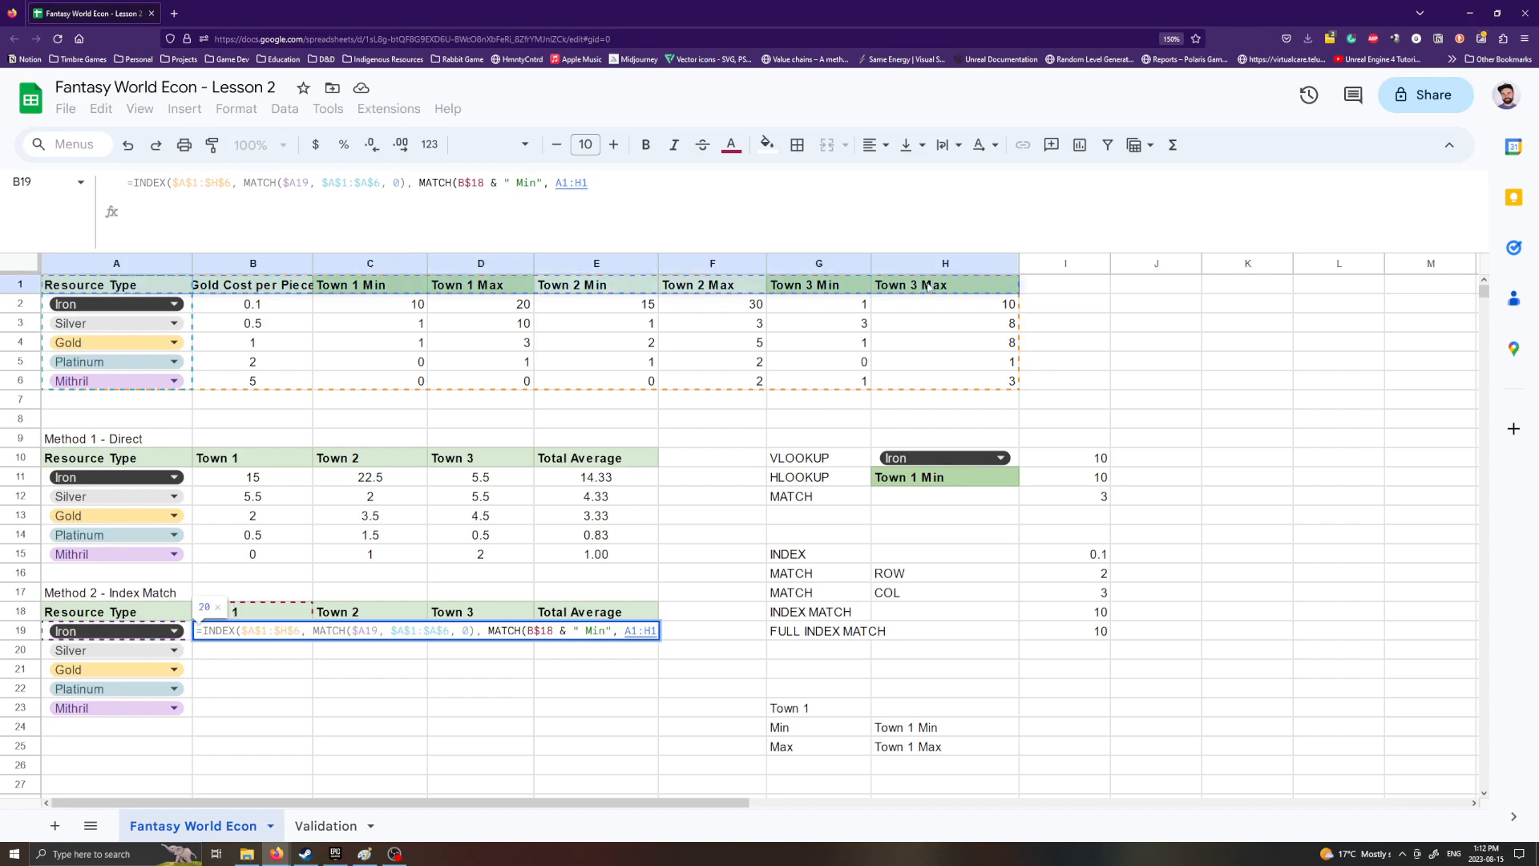
{"action": "key", "text": "F4"}
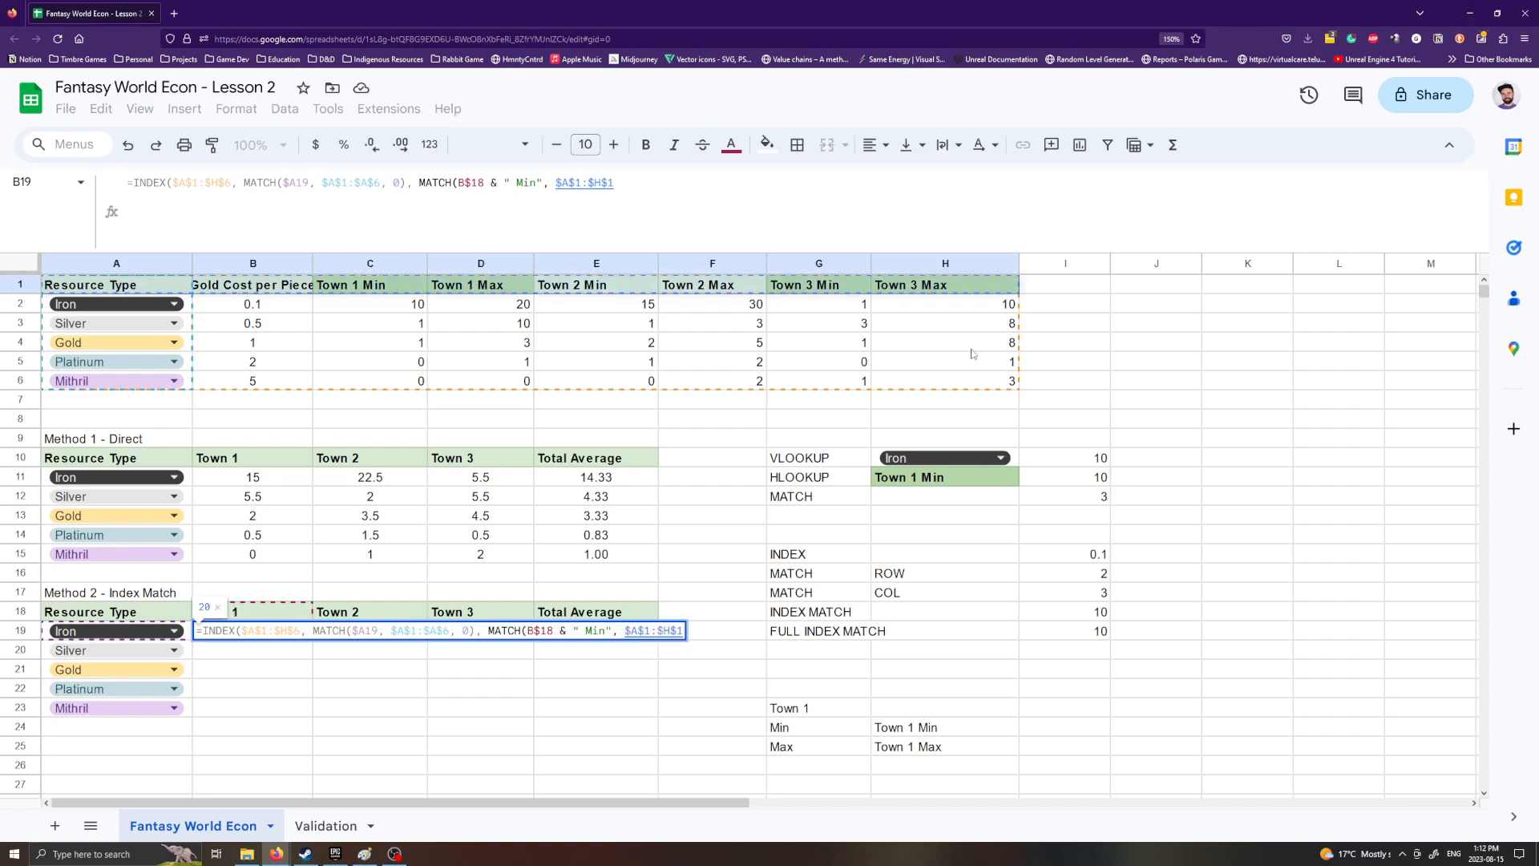
{"action": "type", "text": ", 0"}
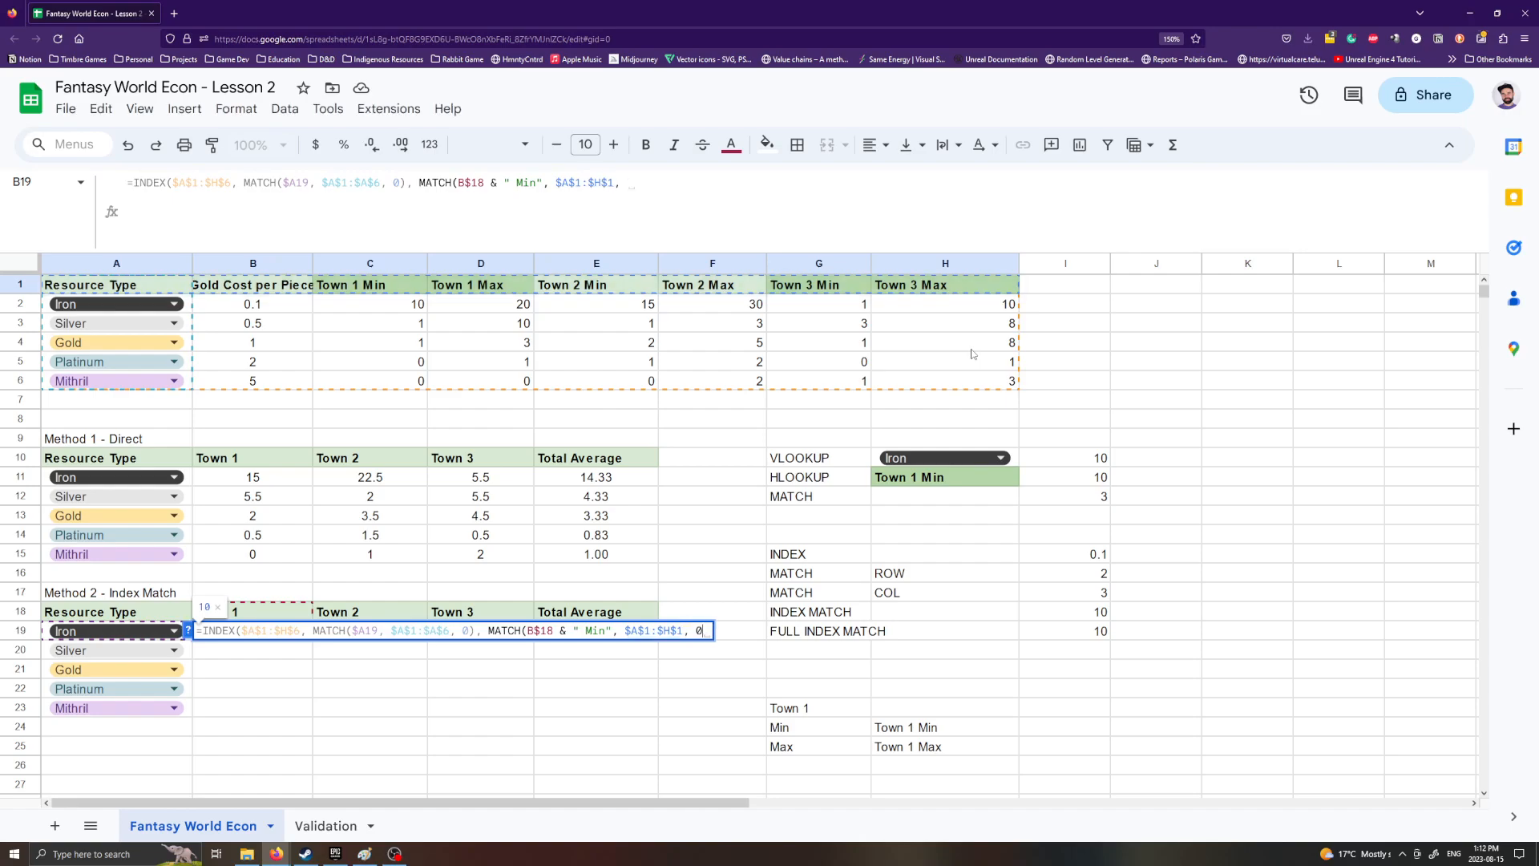
{"action": "type", "text": ")"}
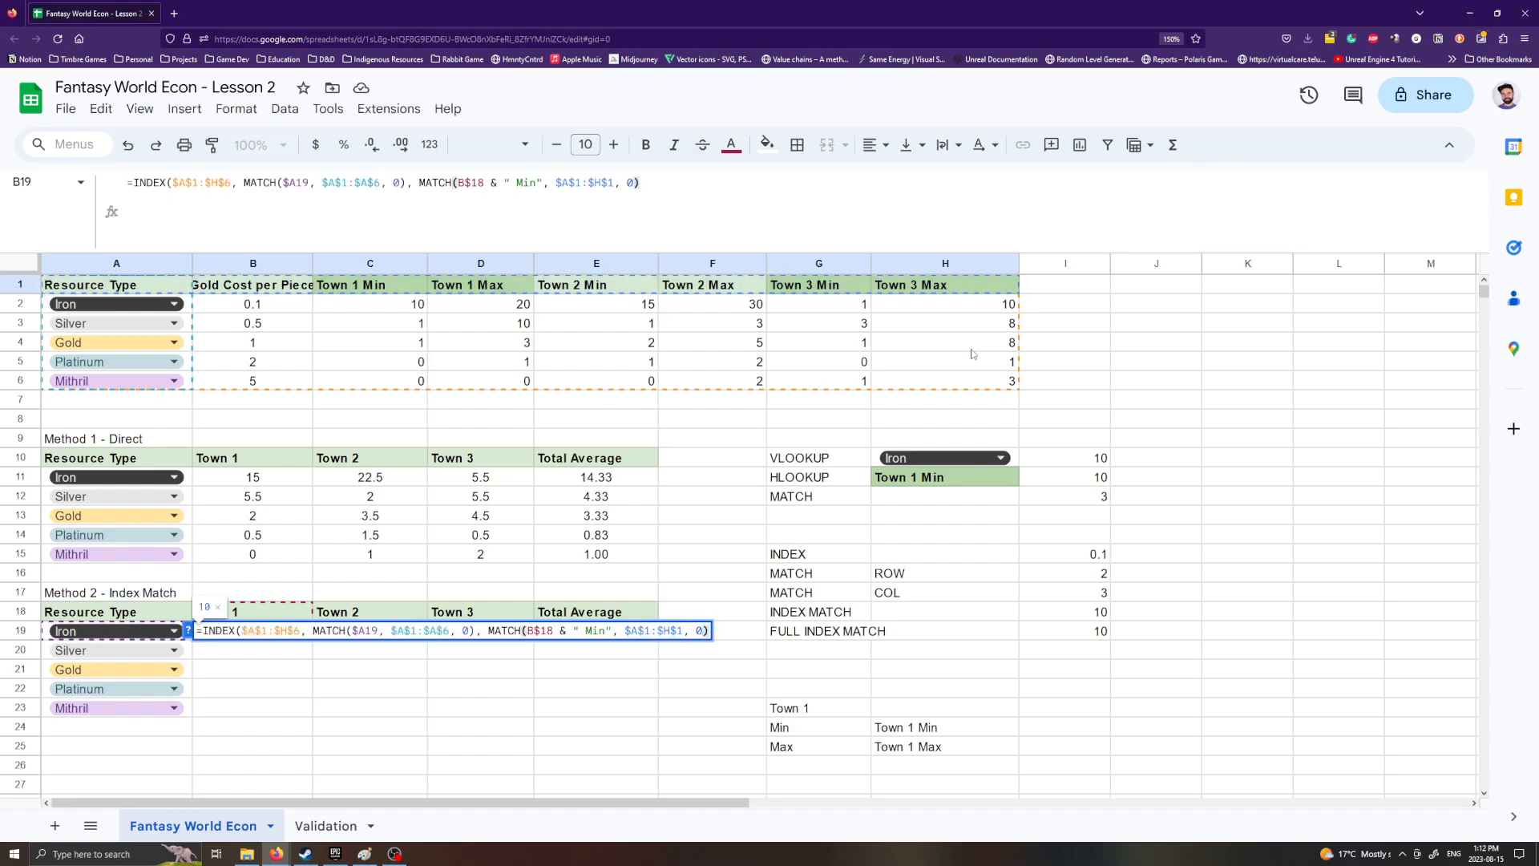
{"action": "type", "text": ")"}
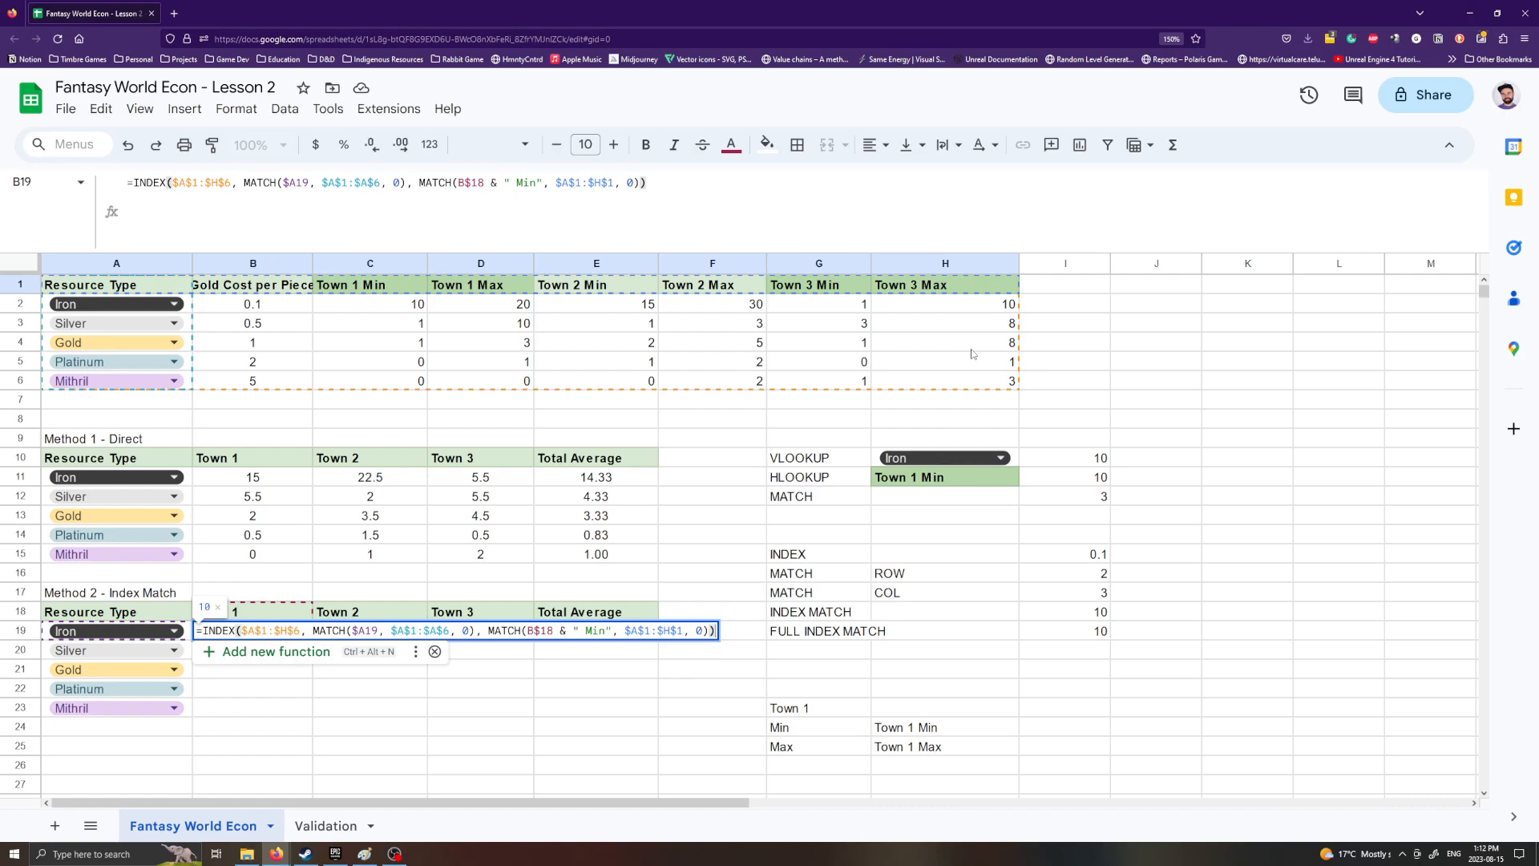
{"action": "key", "text": "Return"}
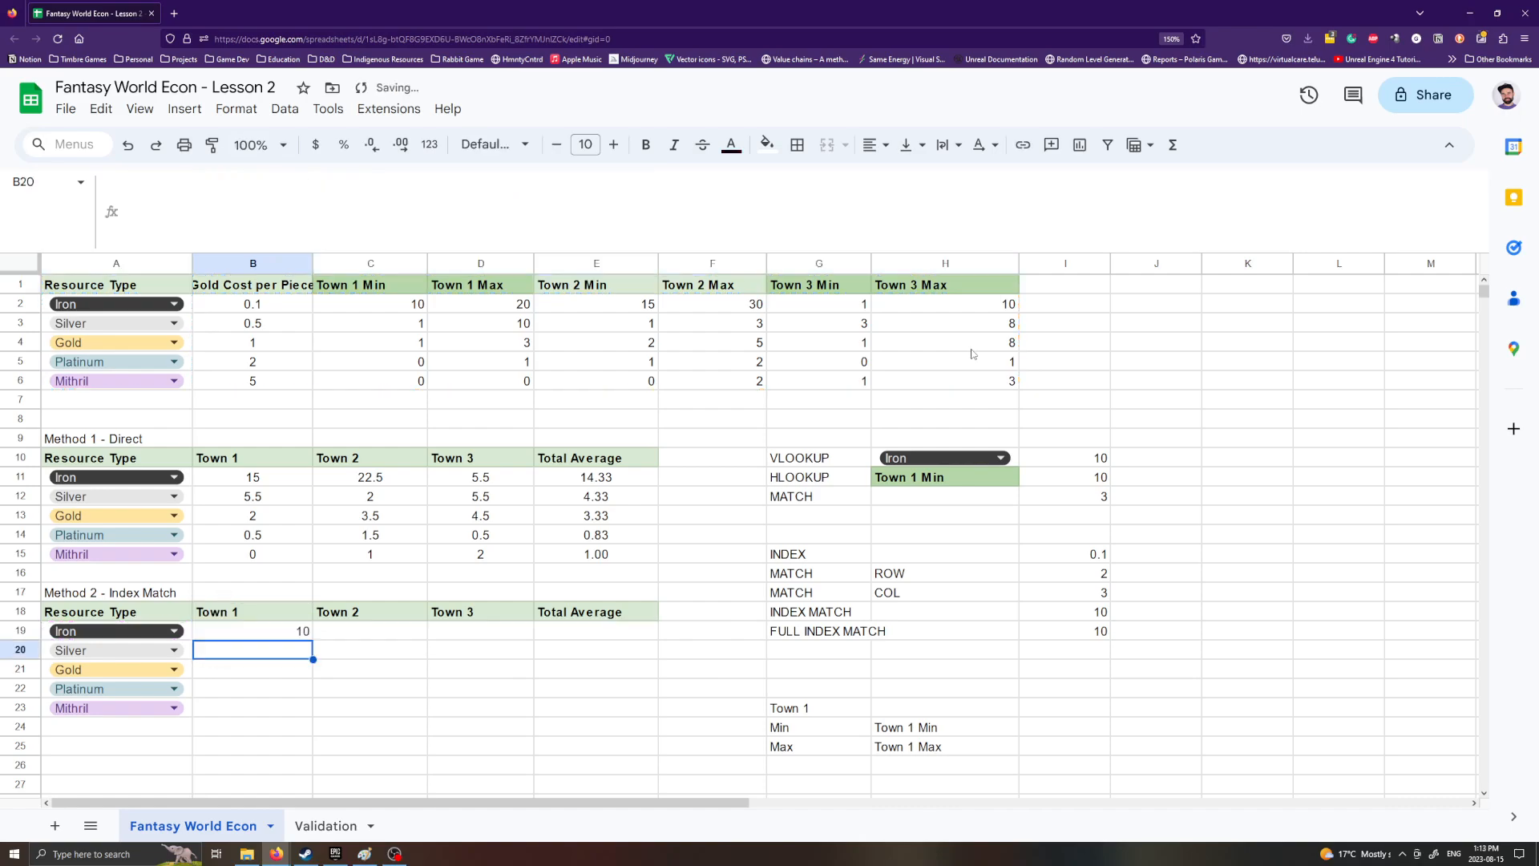
{"action": "left_click", "coordinate": [401, 301]}
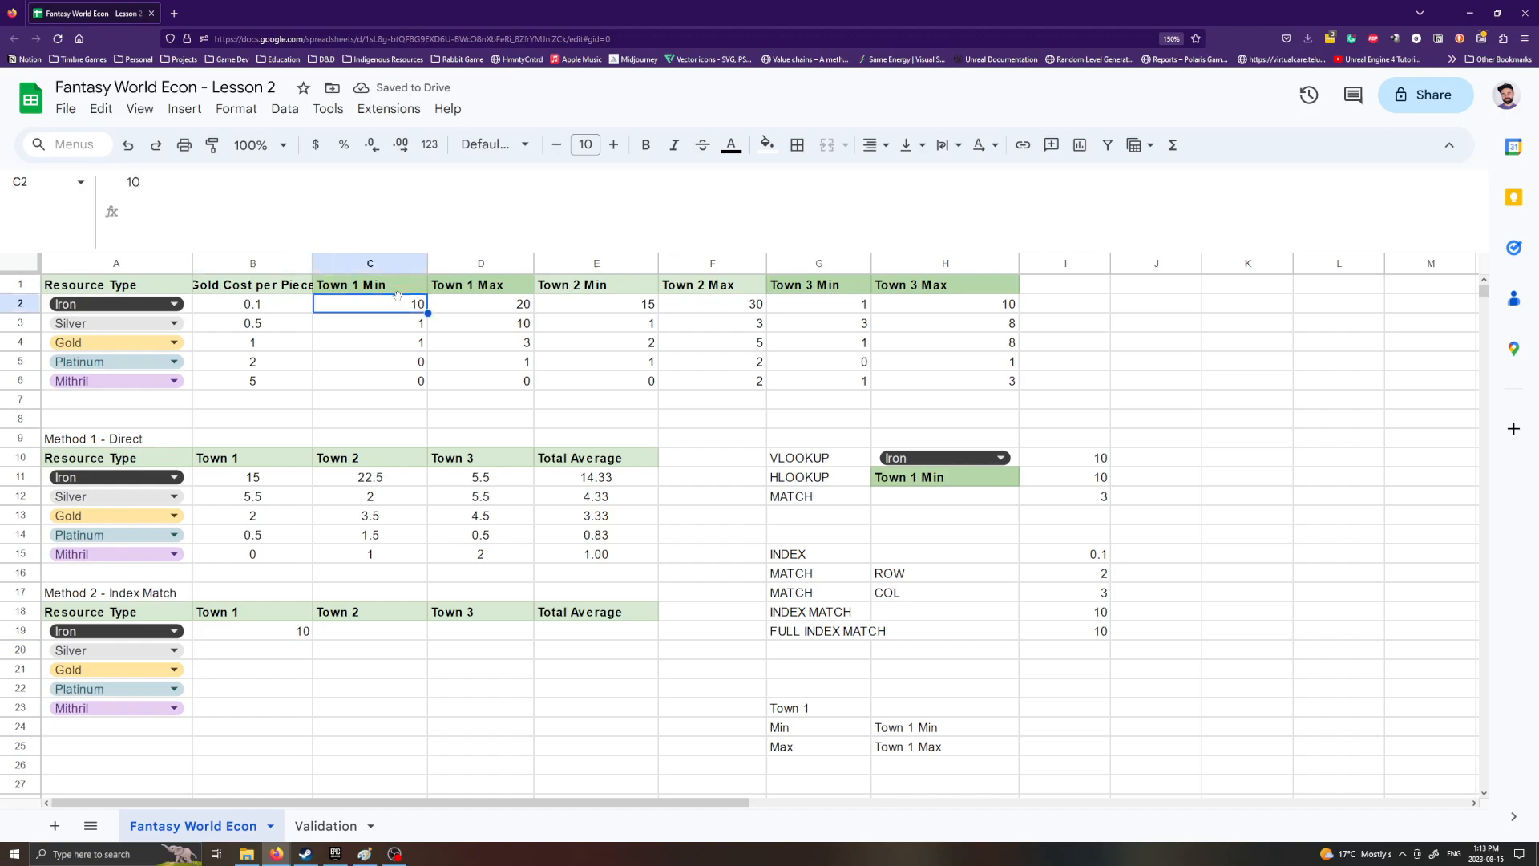
Step: Copy the INDEX expression in B19 without its equals sign and begin wrapping the original in an AVERAGE function
{"action": "left_click", "coordinate": [263, 634]}
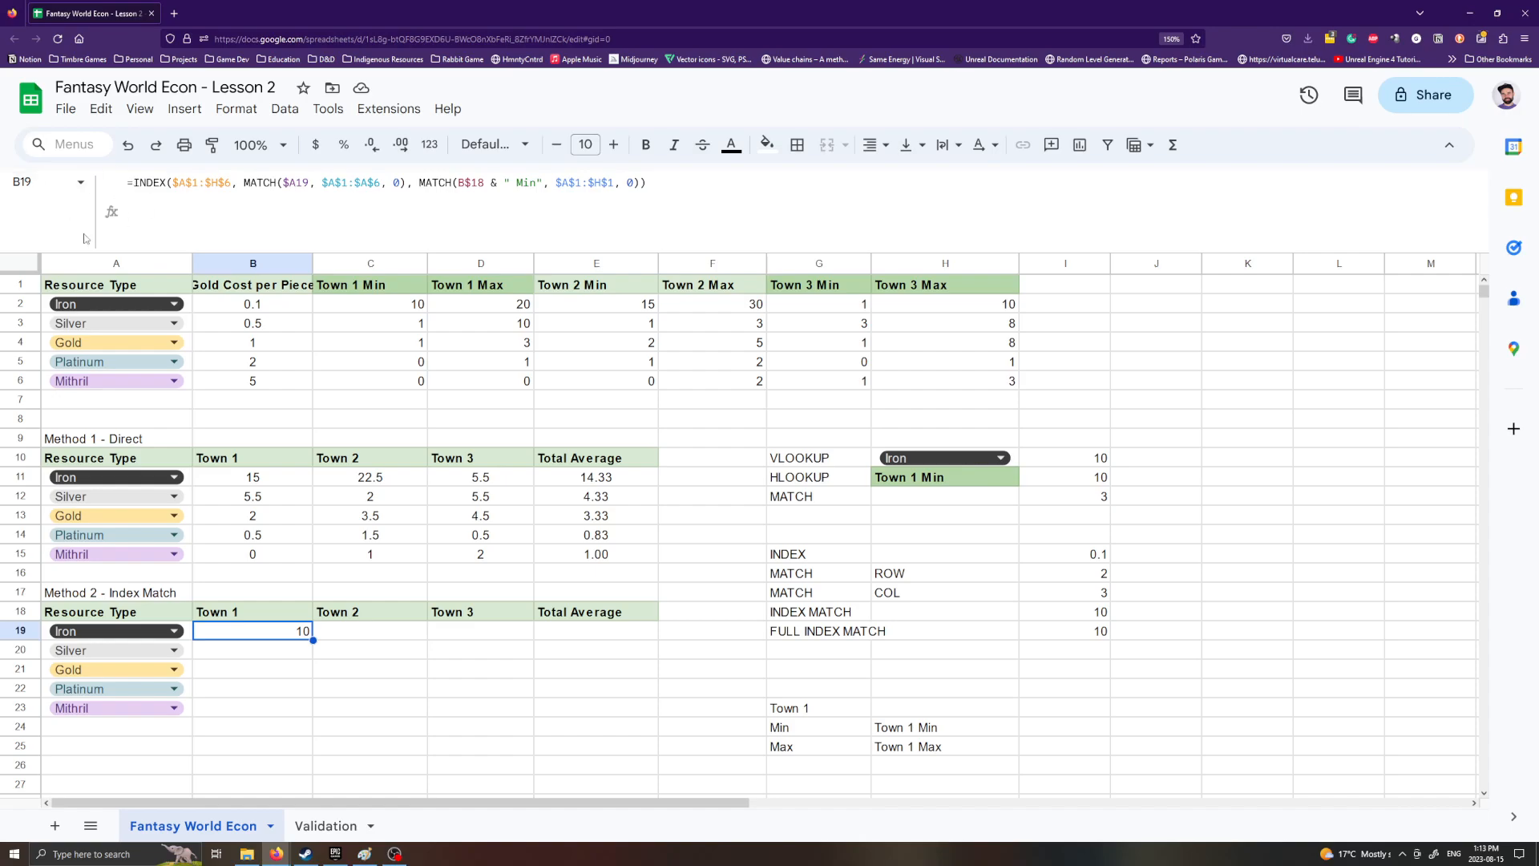
{"action": "left_click_drag", "start_coordinate": [133, 182], "coordinate": [678, 193]}
{"action": "key", "text": "ctrl+c"}
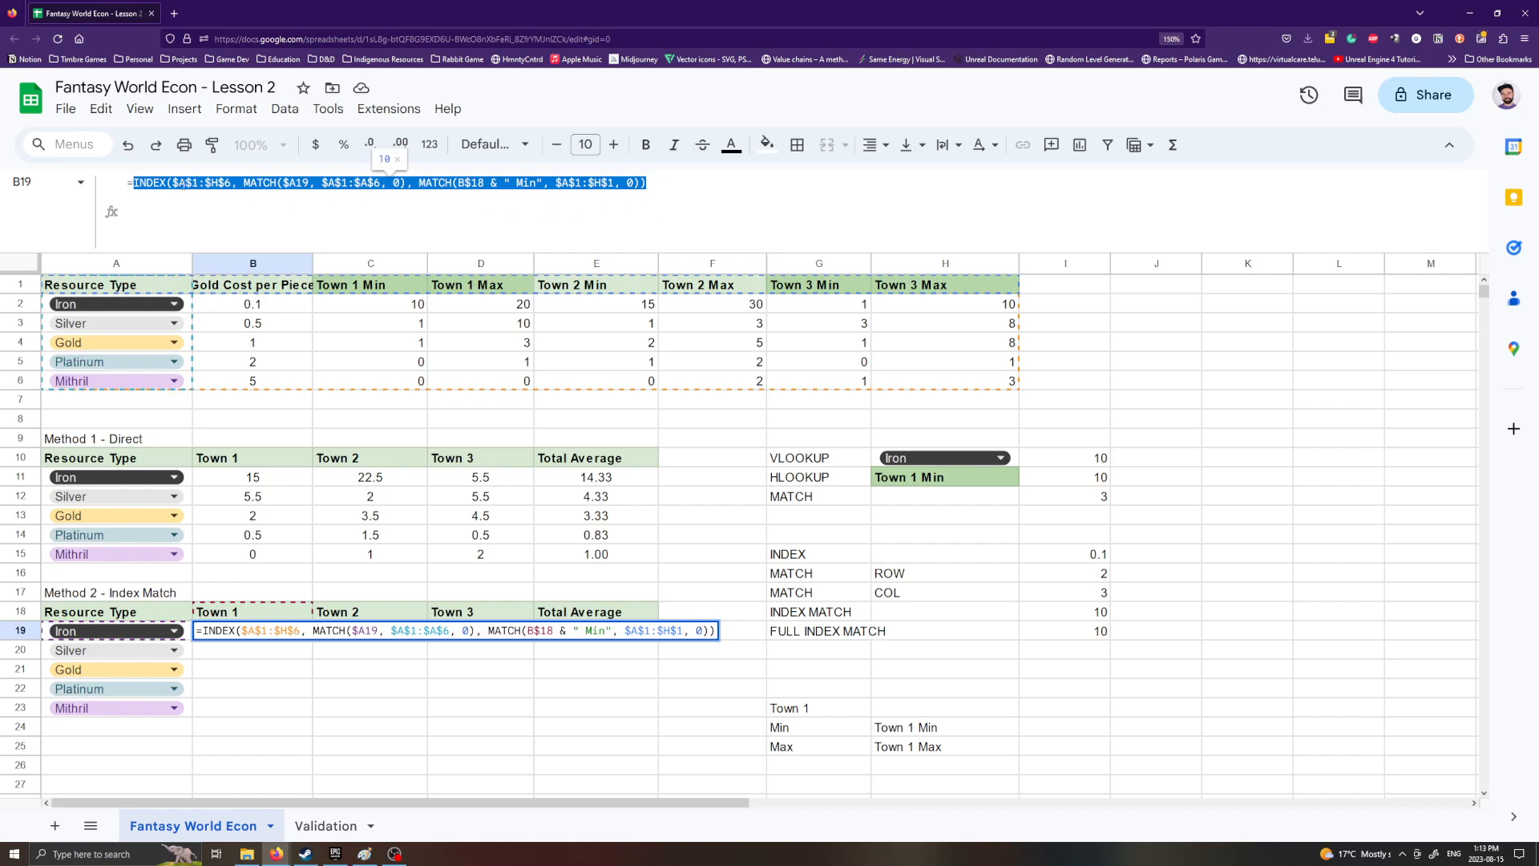
{"action": "left_click", "coordinate": [132, 182]}
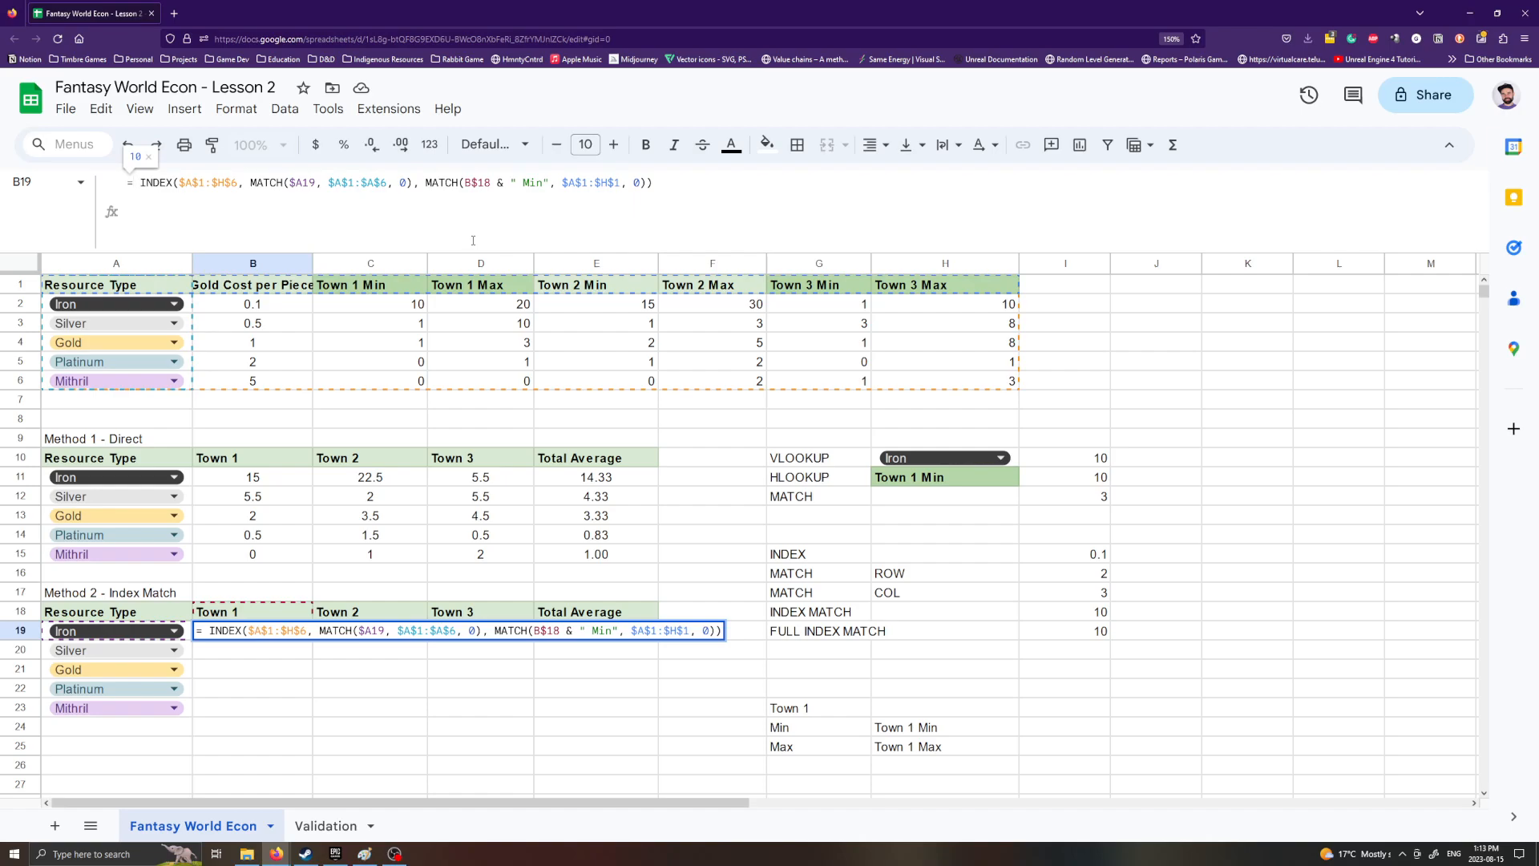
{"action": "type", "text": "AVER"}
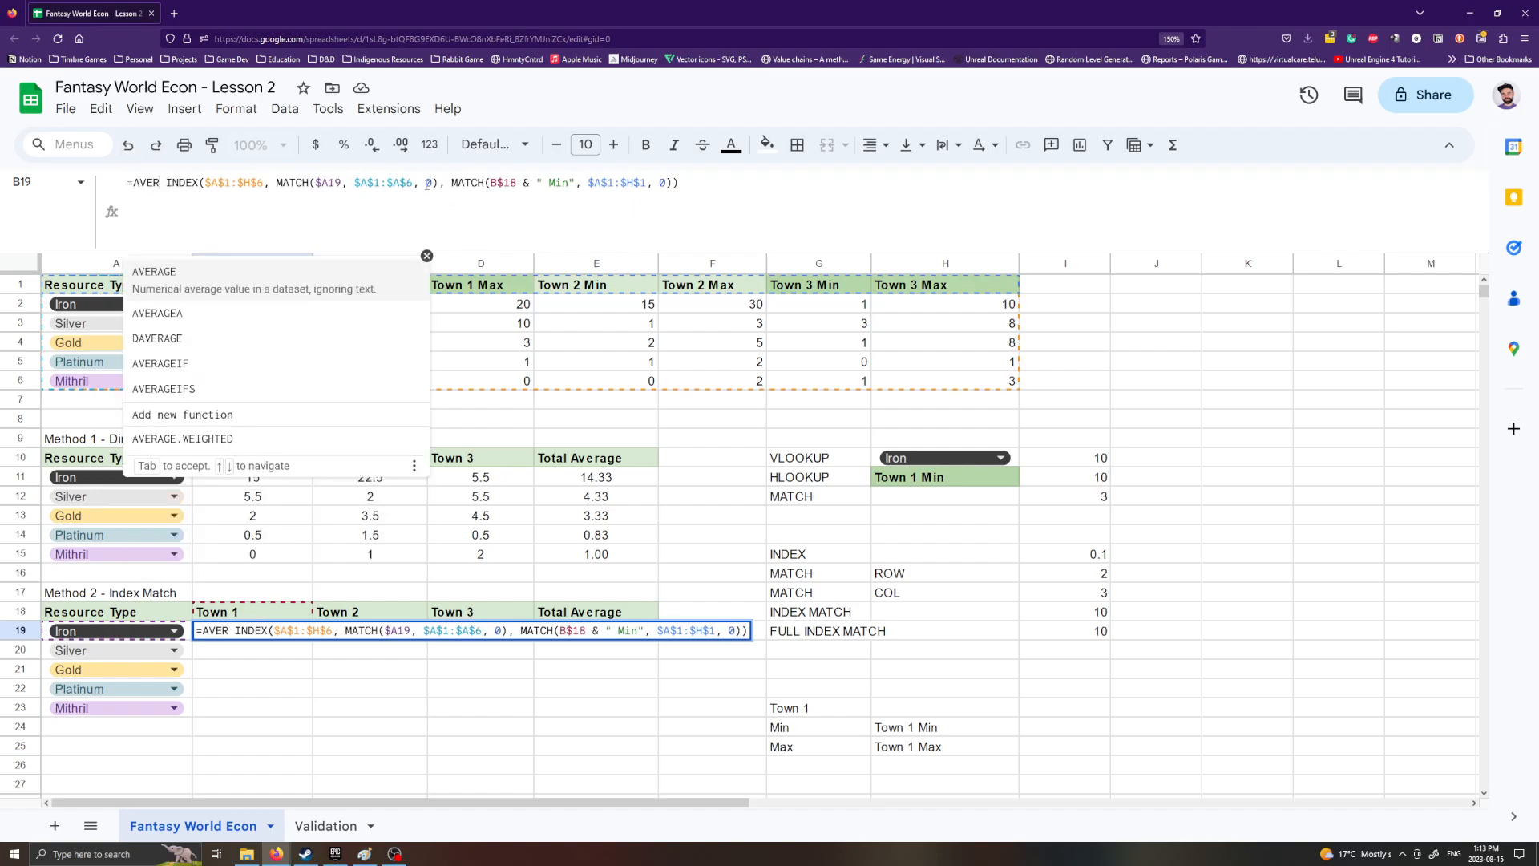
{"action": "key", "text": "Tab"}
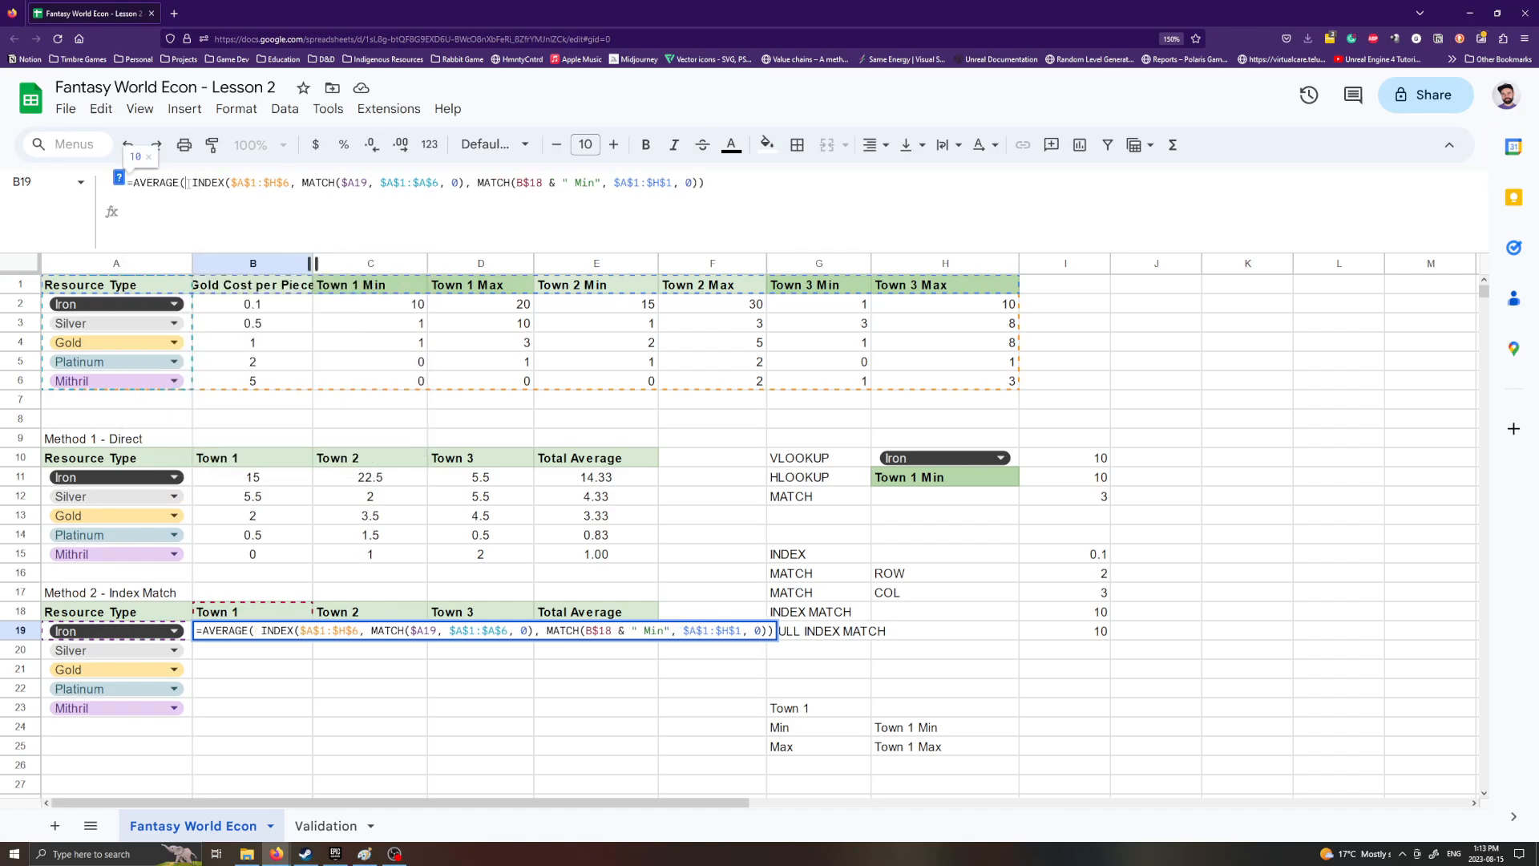
{"action": "key", "text": "Delete"}
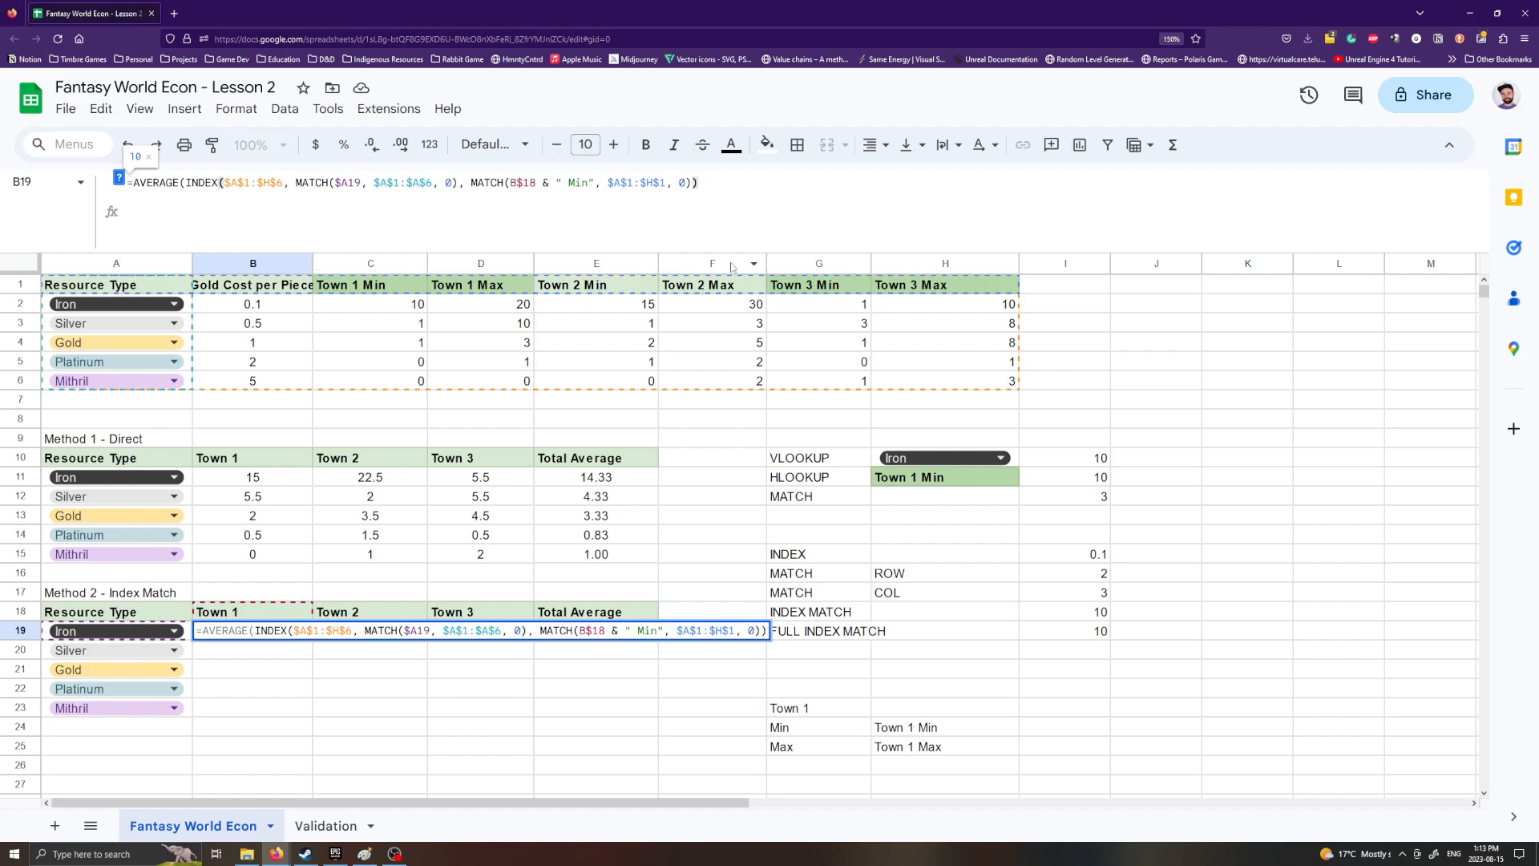
Step: Add the copied INDEX expression as AVERAGE's second argument in B19, change its " Min" to " Max", and commit the formula
{"action": "type", "text": ","}
{"action": "key", "text": "ctrl+v"}
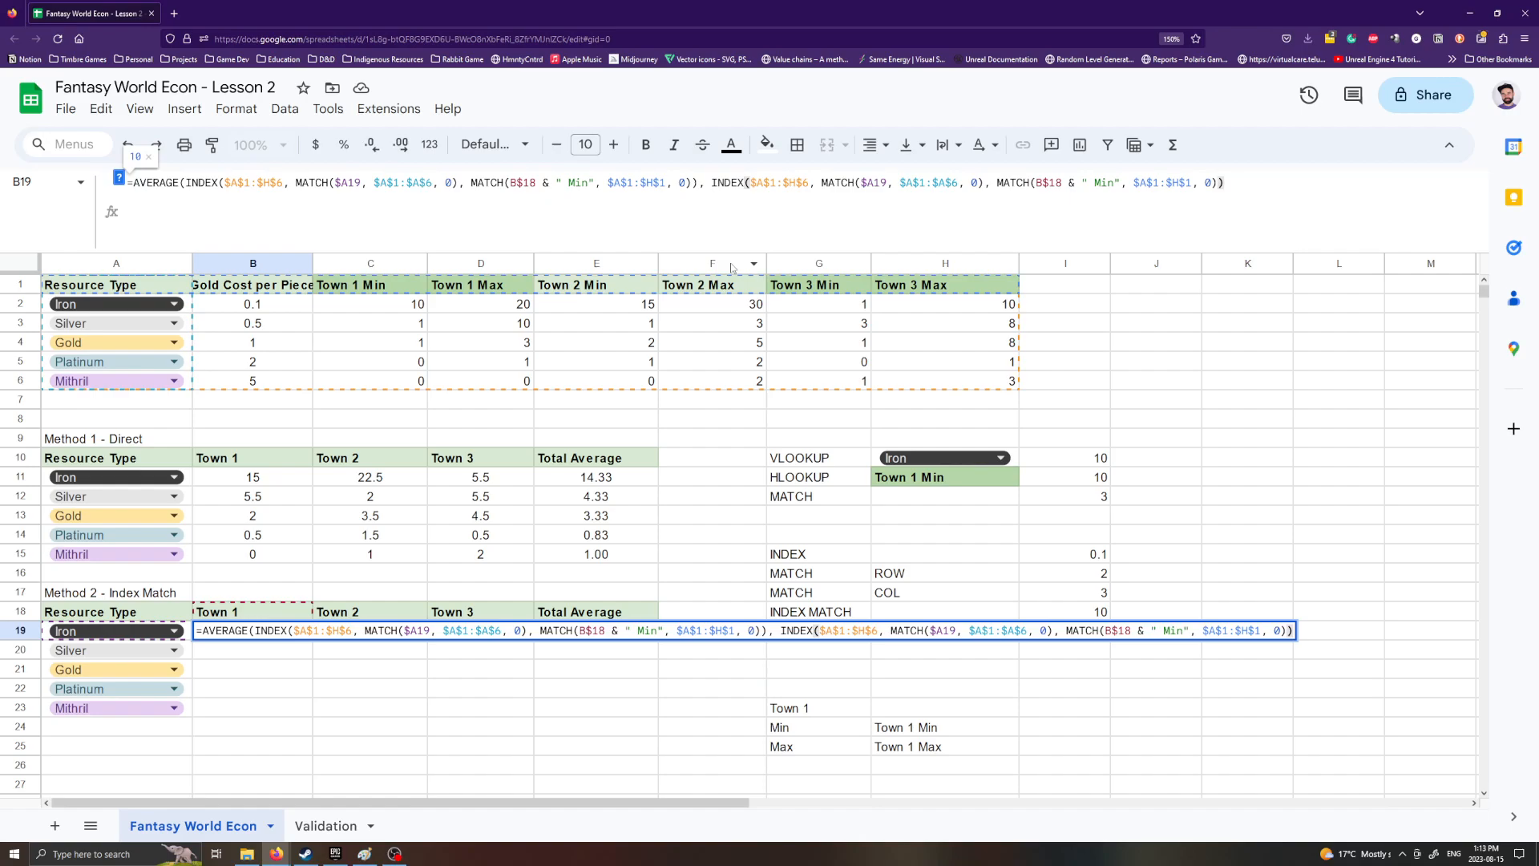
{"action": "type", "text": ")"}
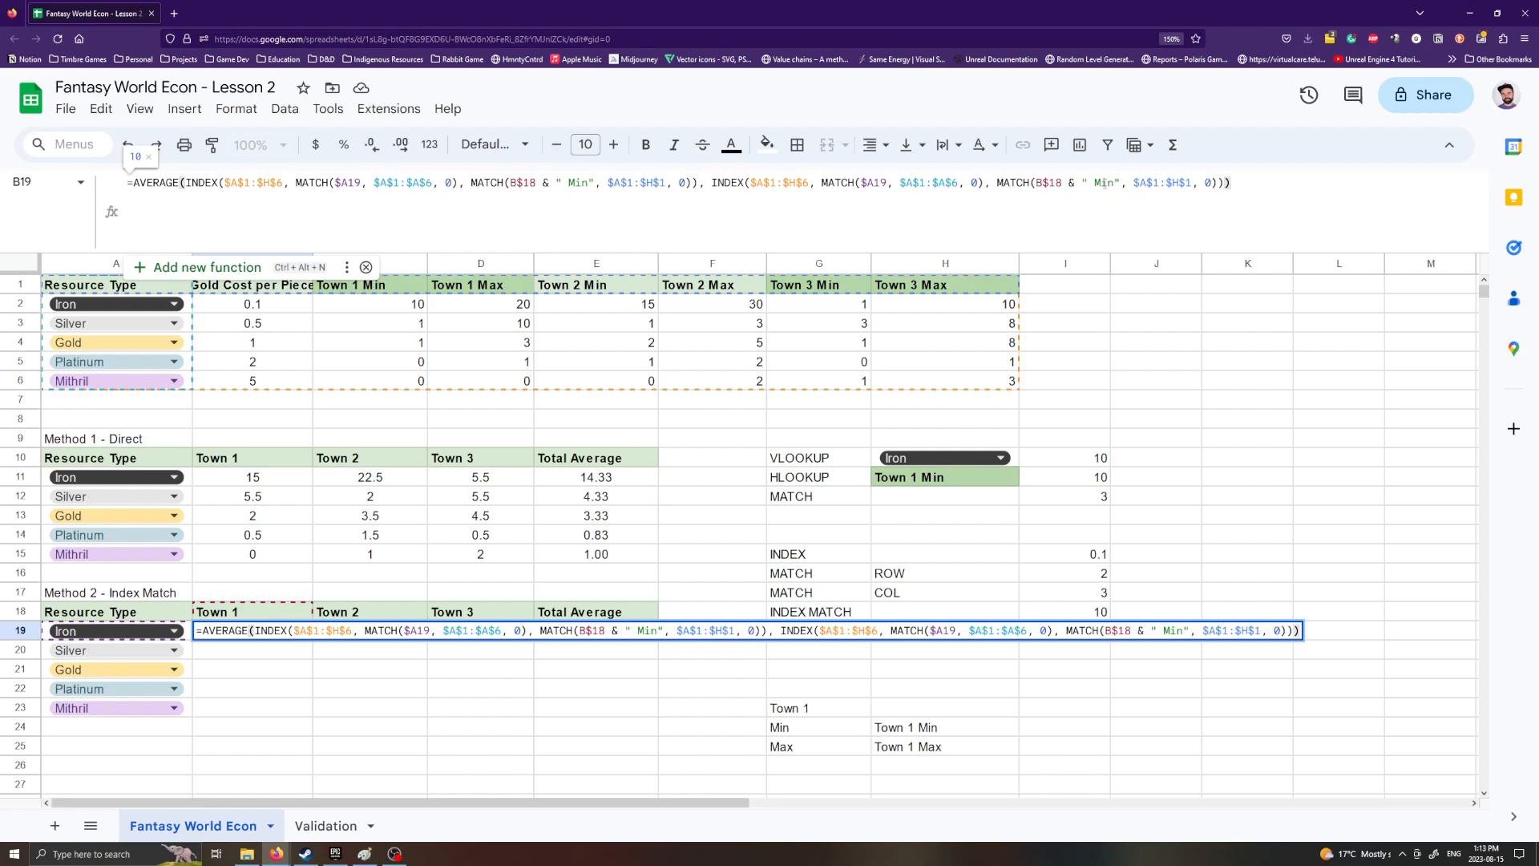
{"action": "left_click_drag", "start_coordinate": [1102, 185], "coordinate": [1113, 184]}
{"action": "type", "text": "ax"}
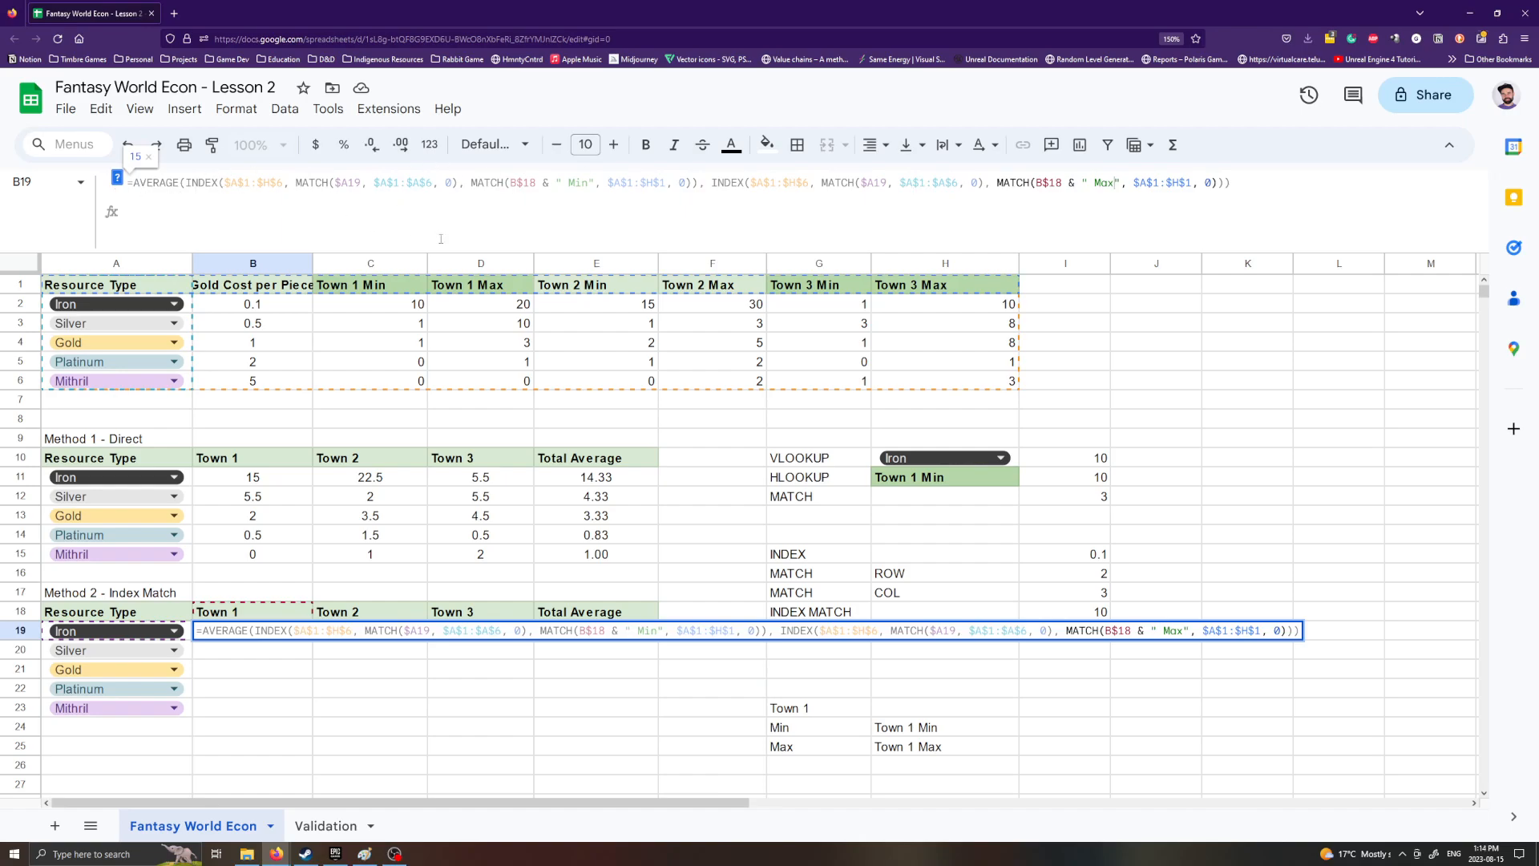
{"action": "key", "text": "Return"}
{"action": "key", "text": "Up"}
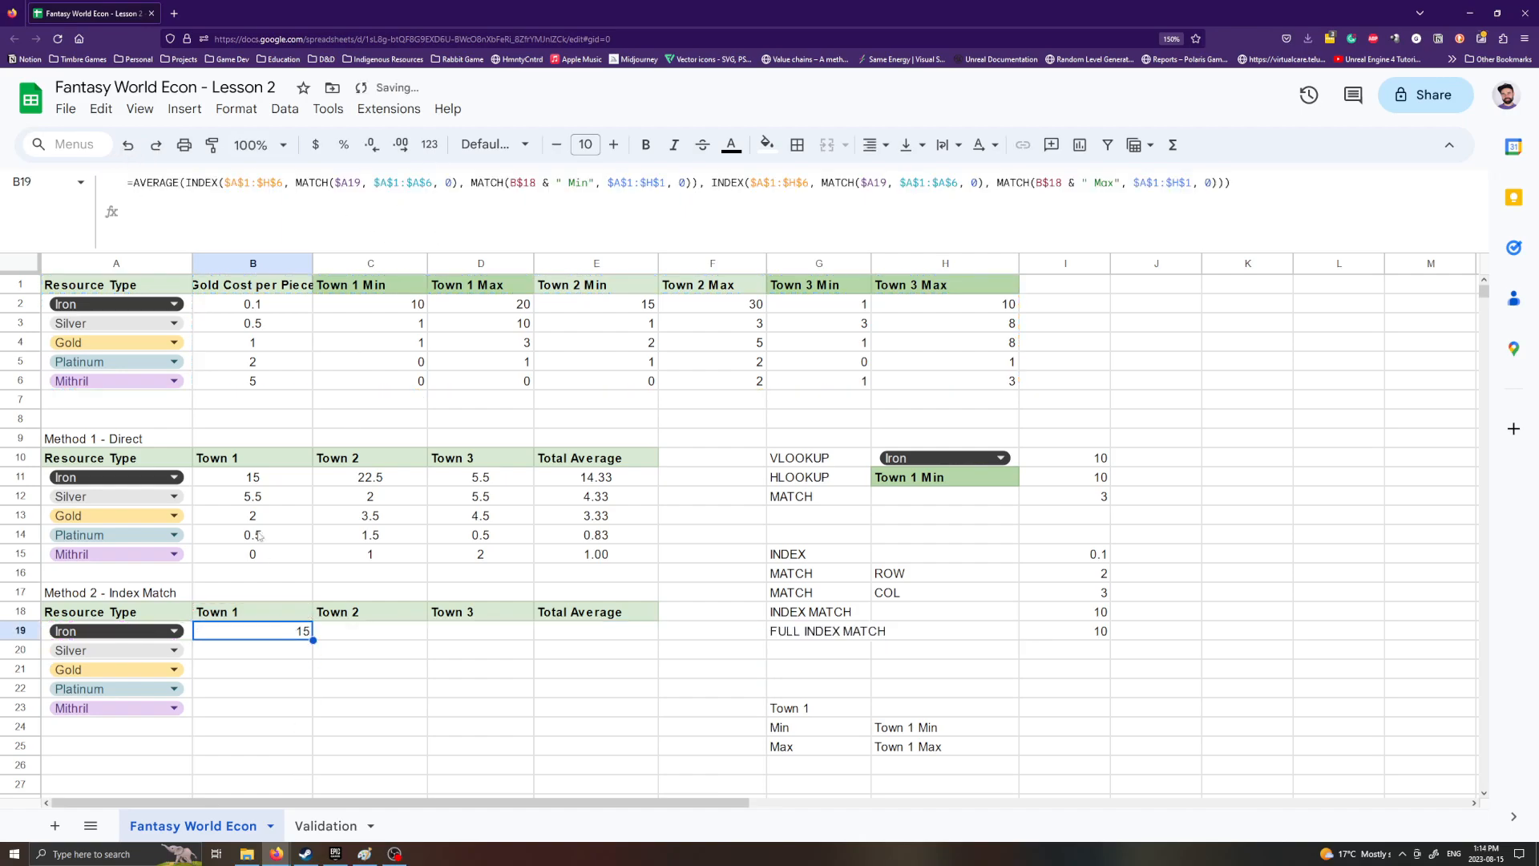
Step: Check B19 against Method 1's Iron average, then test it by switching the resource in A19 to Gold and back to Iron
{"action": "left_click", "coordinate": [261, 479]}
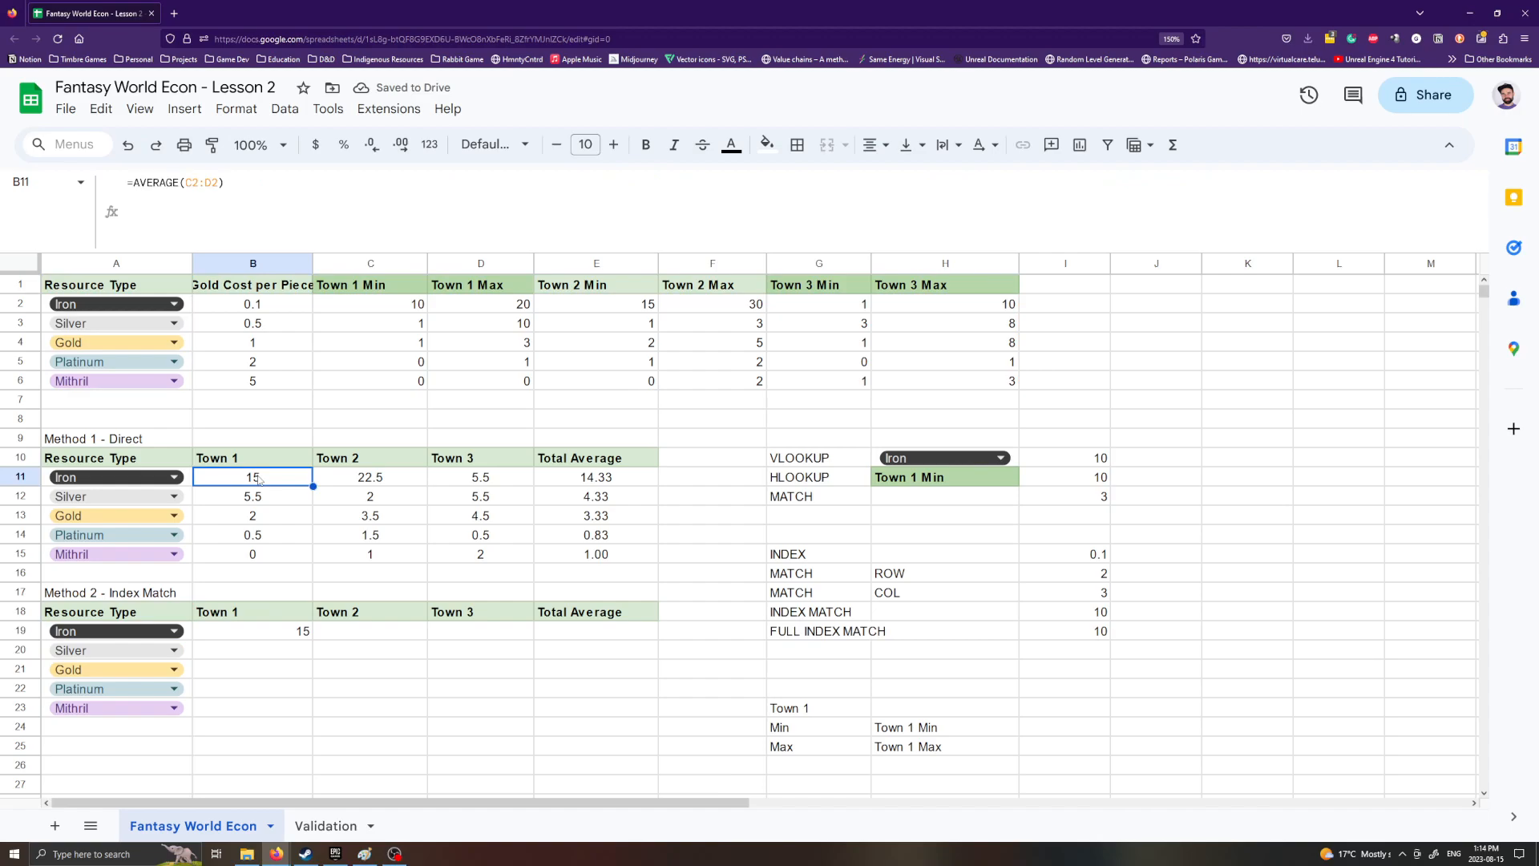
{"action": "left_click", "coordinate": [174, 631]}
{"action": "left_click", "coordinate": [151, 660]}
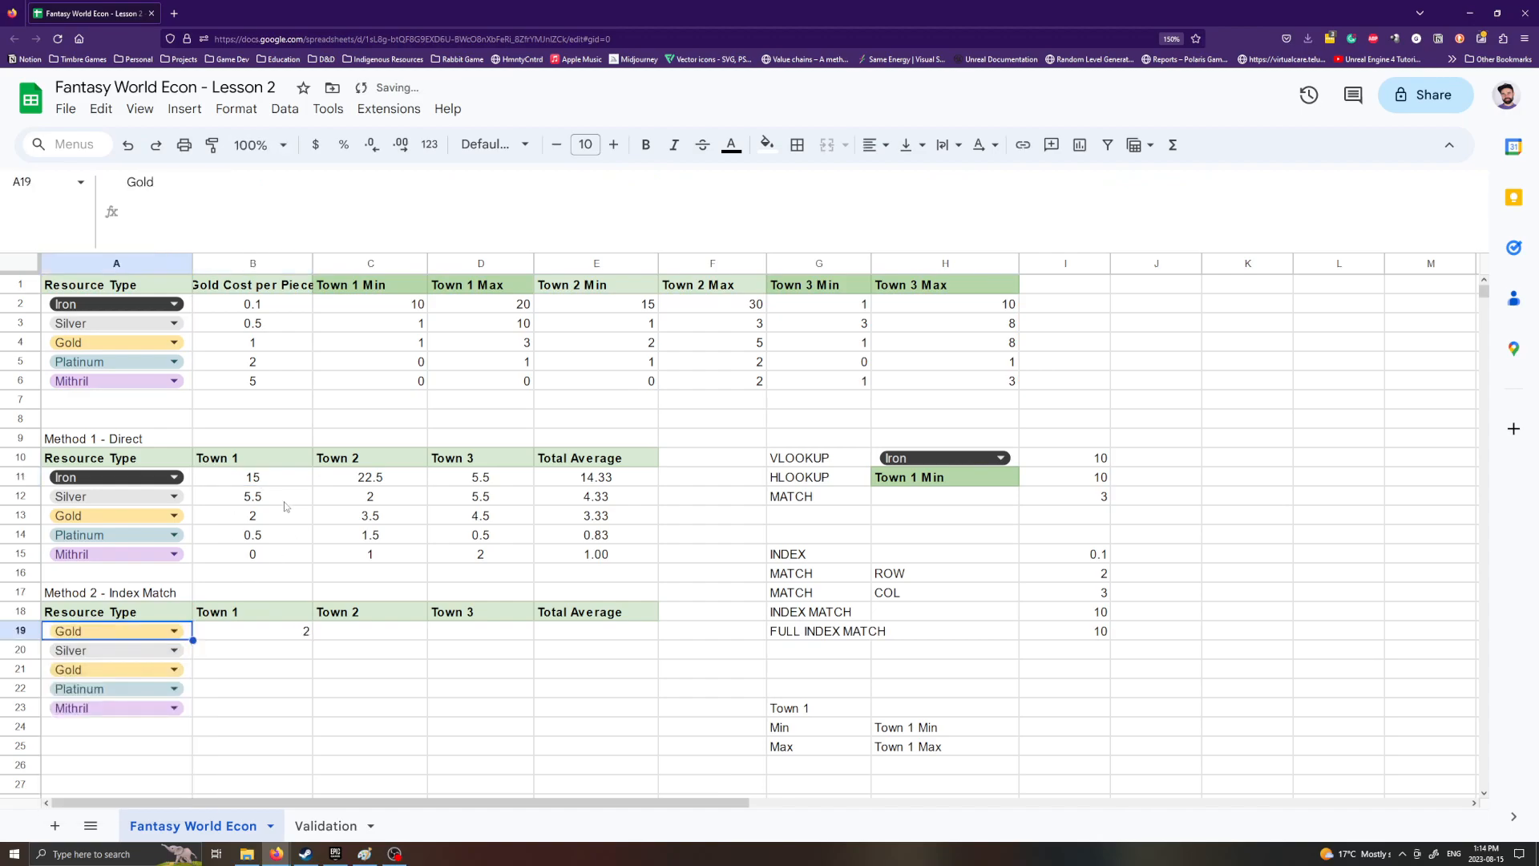
{"action": "left_click", "coordinate": [174, 635]}
{"action": "left_click", "coordinate": [114, 775]}
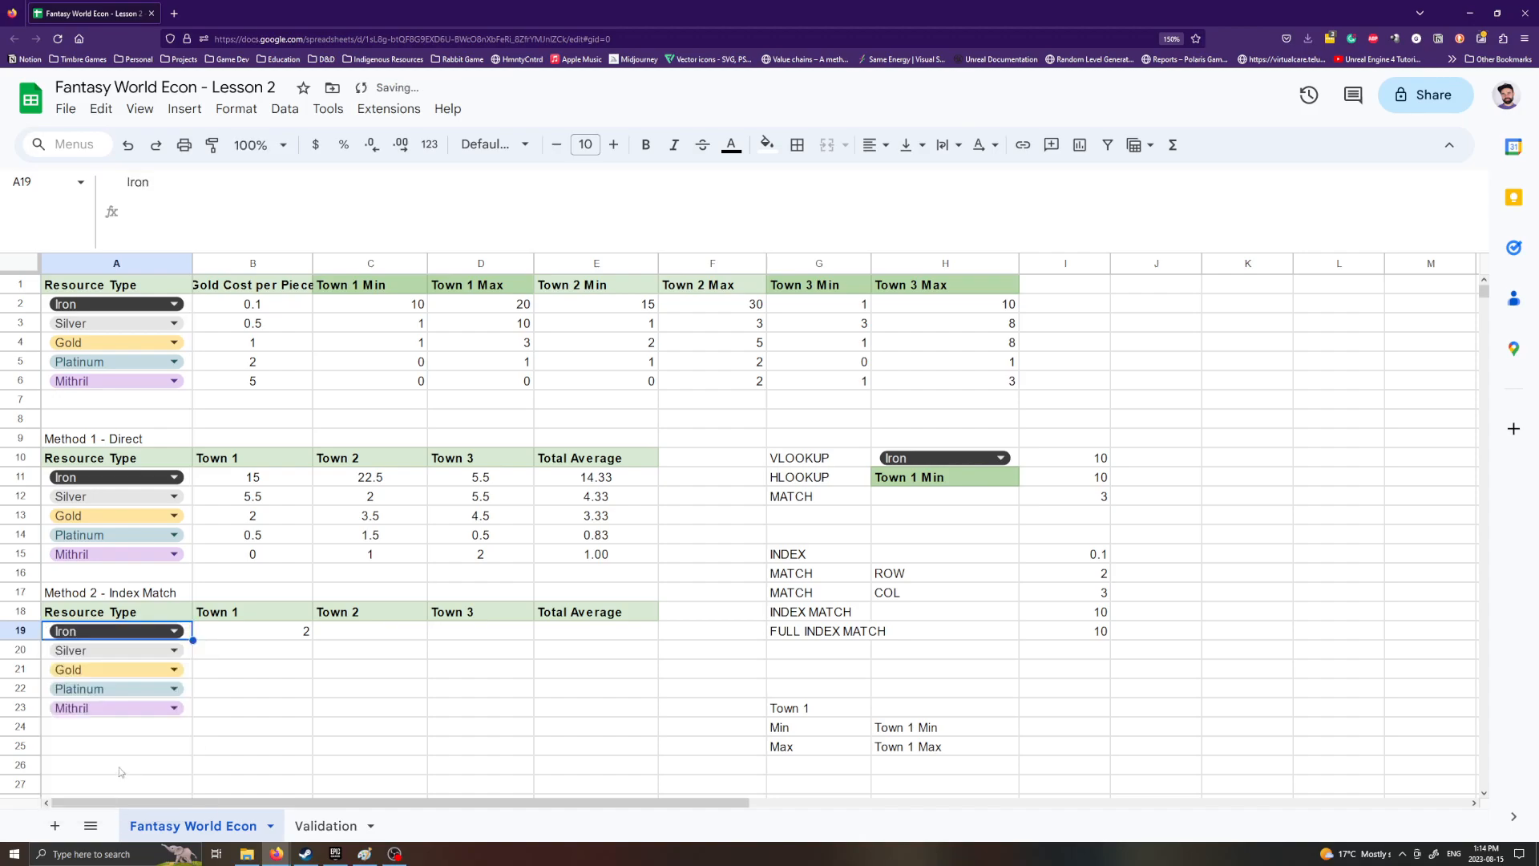
Step: Fill the B19 average formula down through B23 and compare the column with Method 1's Town 1 column
{"action": "key", "text": "Right"}
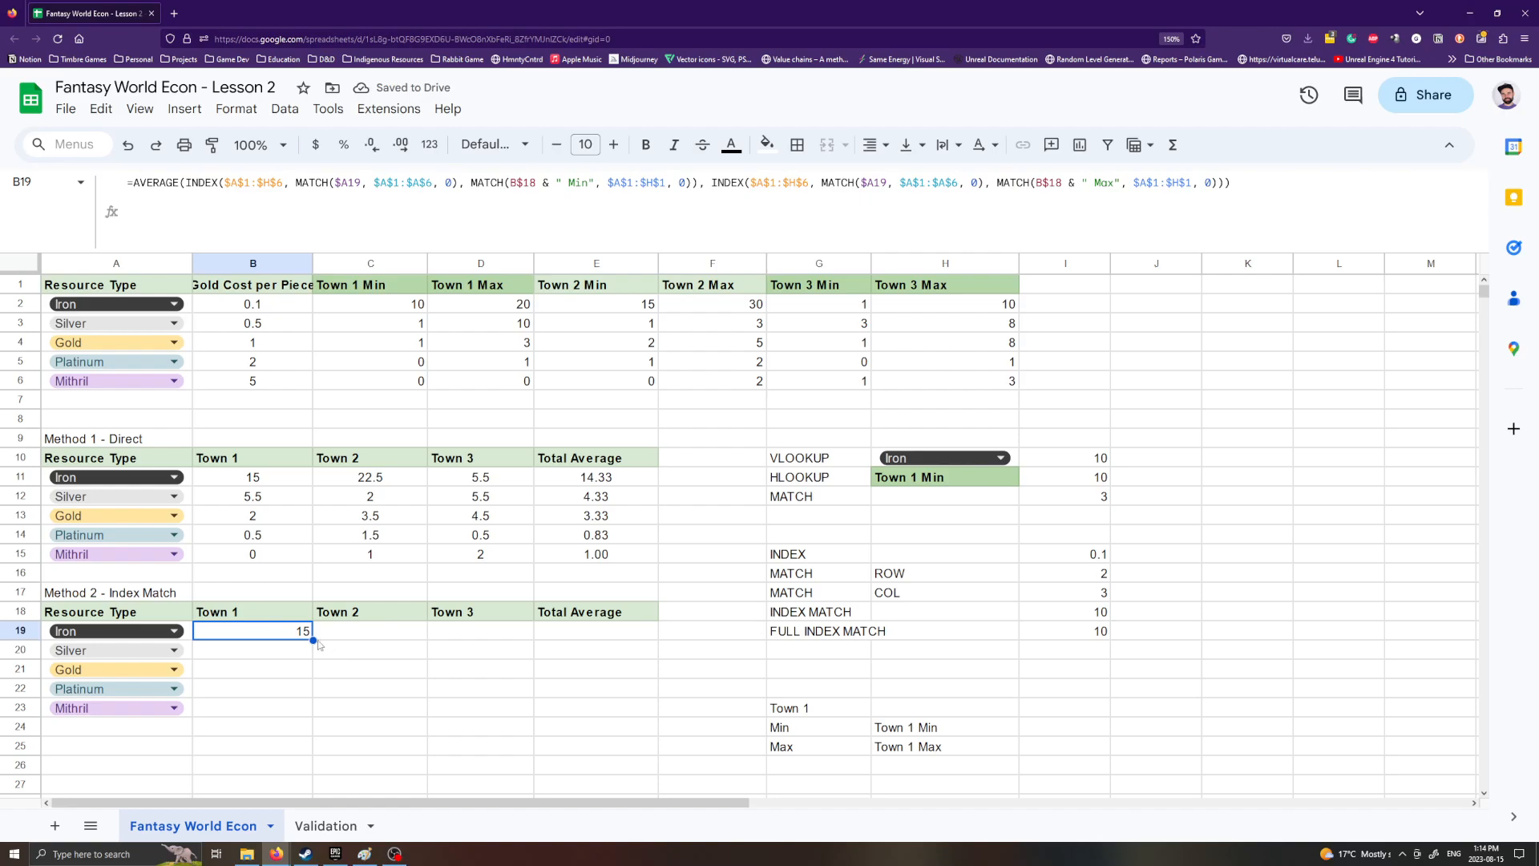
{"action": "left_click_drag", "start_coordinate": [313, 640], "coordinate": [299, 711]}
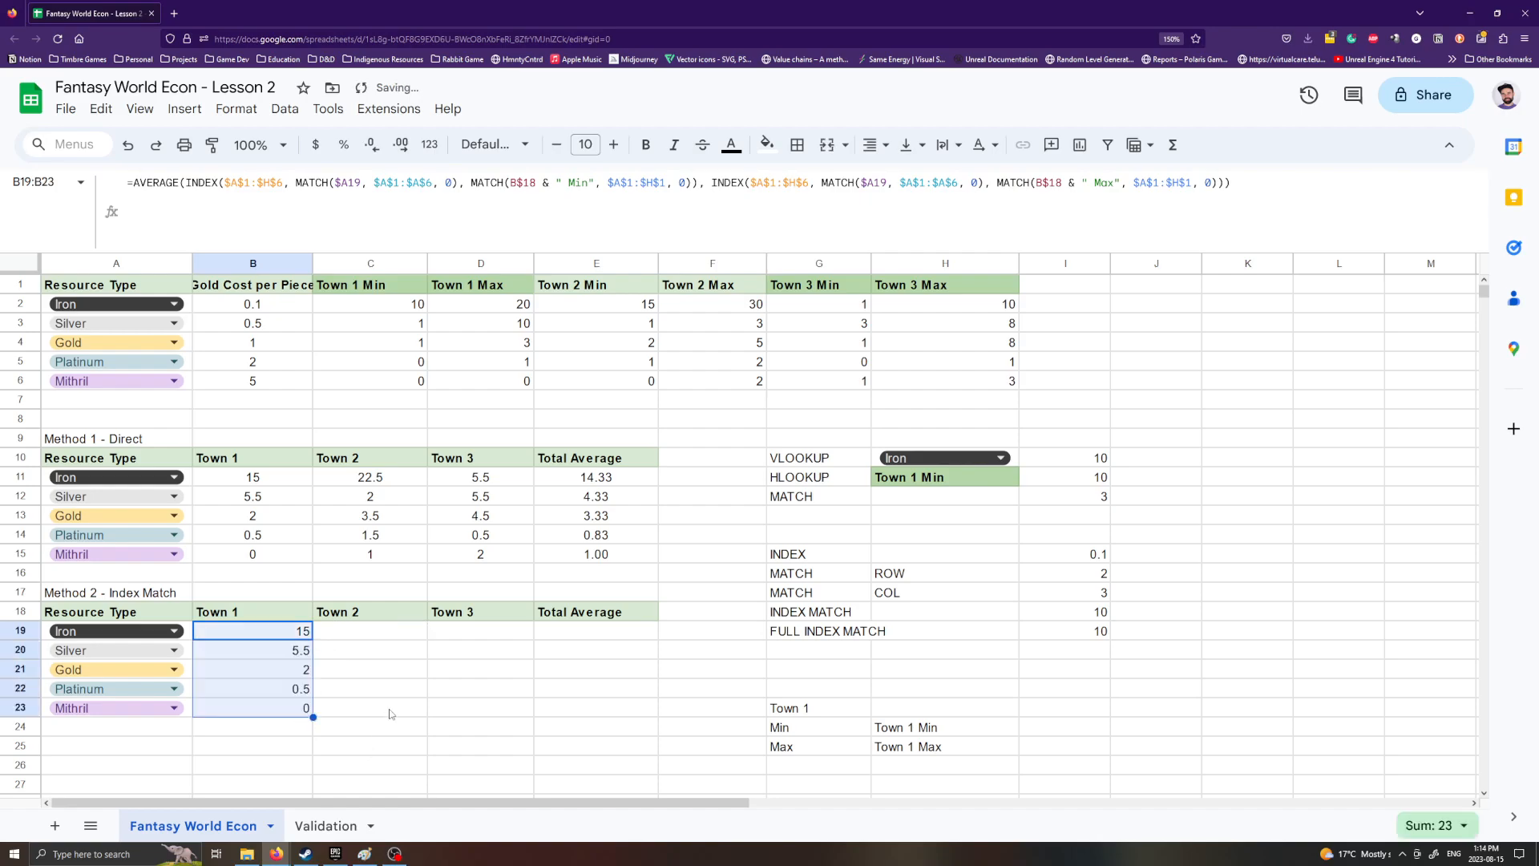
{"action": "left_click", "coordinate": [448, 667]}
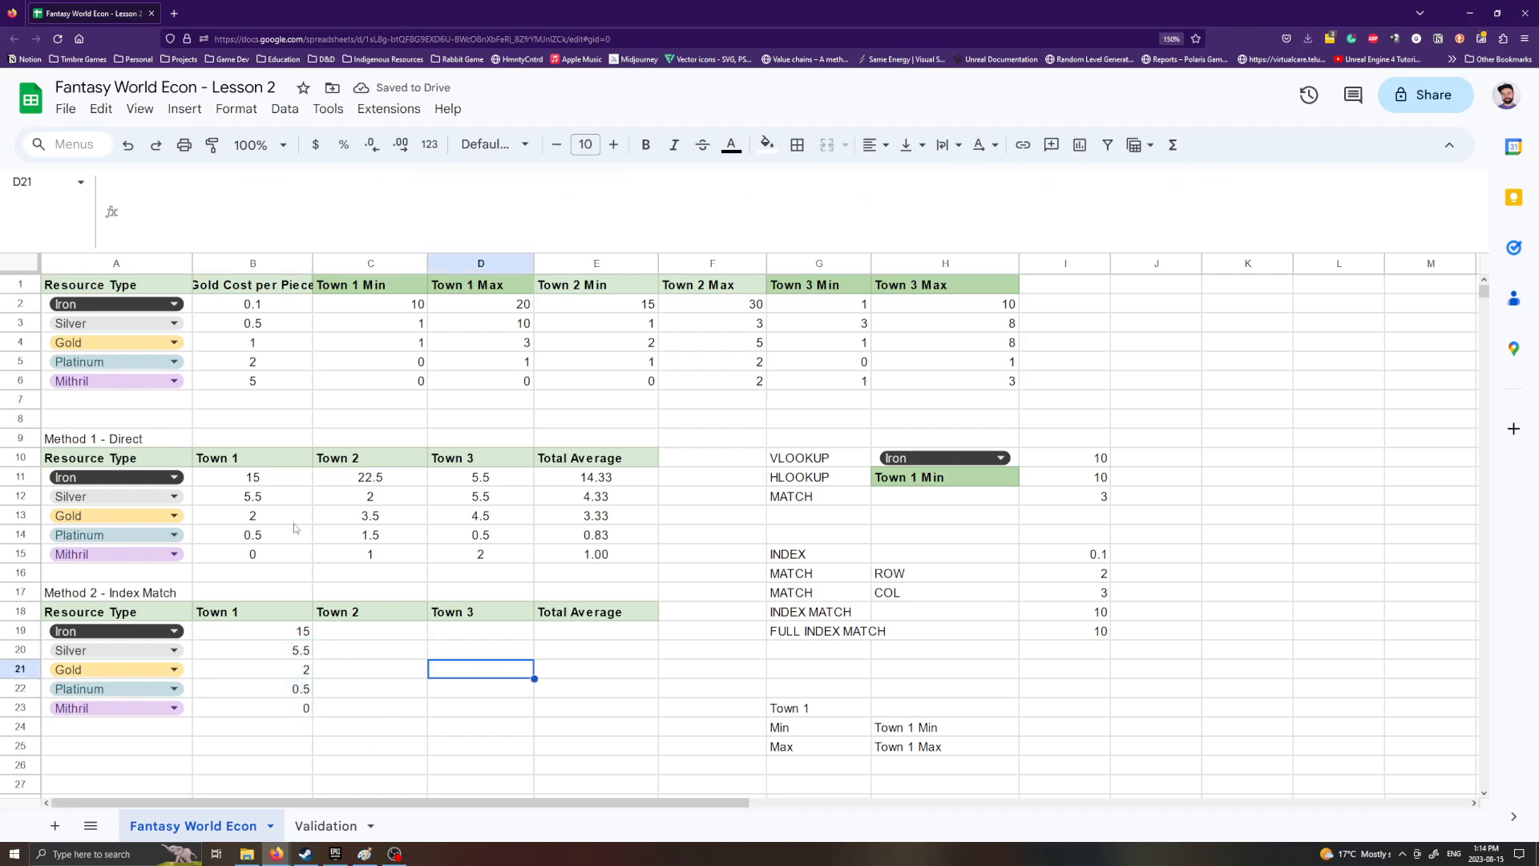
{"action": "left_click", "coordinate": [293, 517]}
{"action": "left_click", "coordinate": [362, 675]}
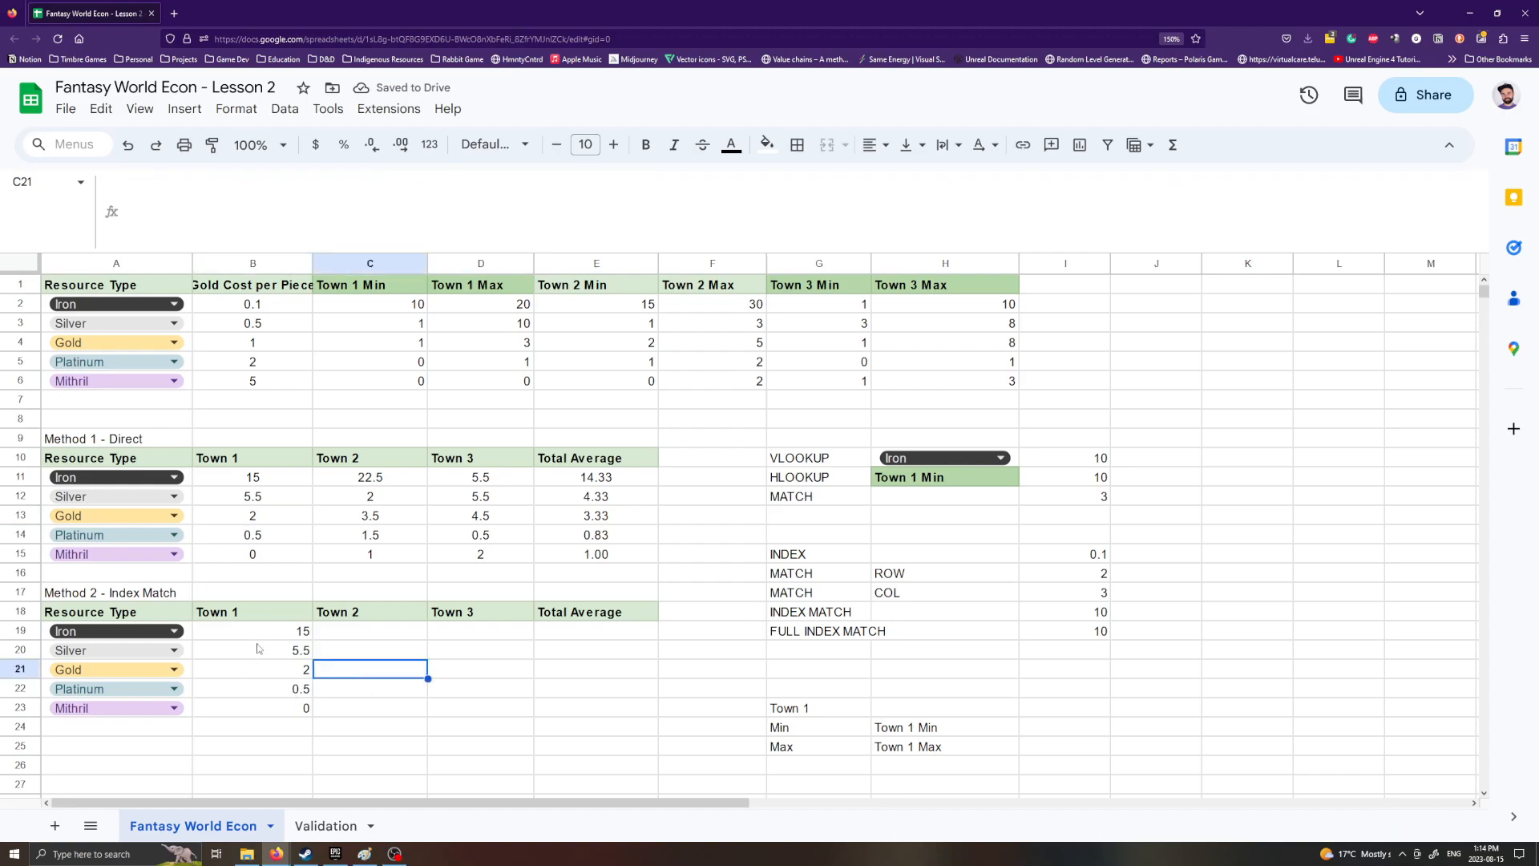
{"action": "left_click", "coordinate": [414, 722]}
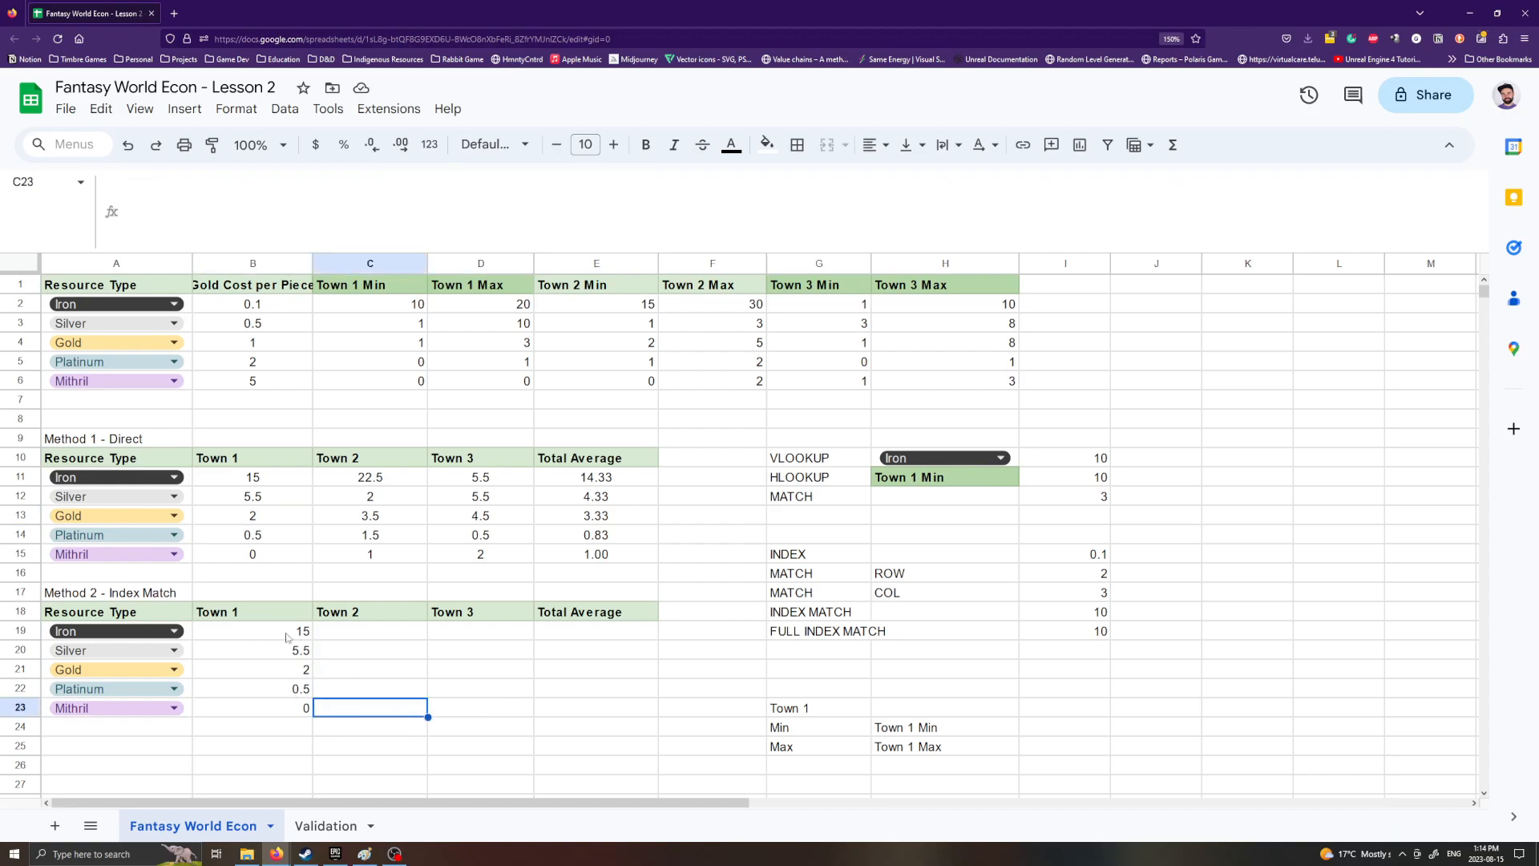
Step: Inspect the formula in B20, checking the two $A20 lookup references inside its MATCH functions
{"action": "left_click", "coordinate": [291, 639]}
{"action": "left_click", "coordinate": [300, 652]}
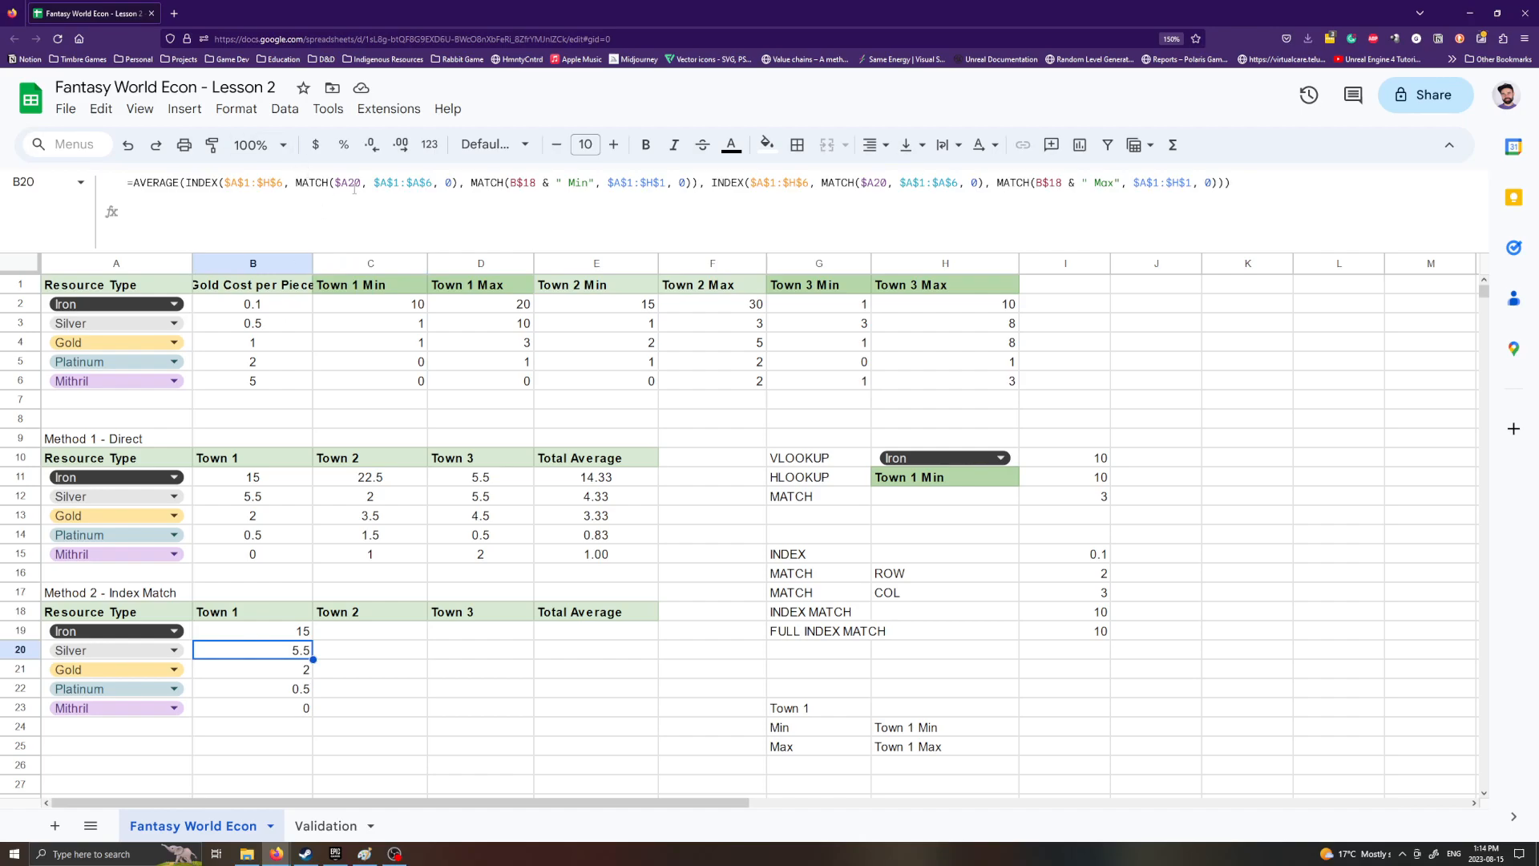
{"action": "left_click", "coordinate": [353, 187]}
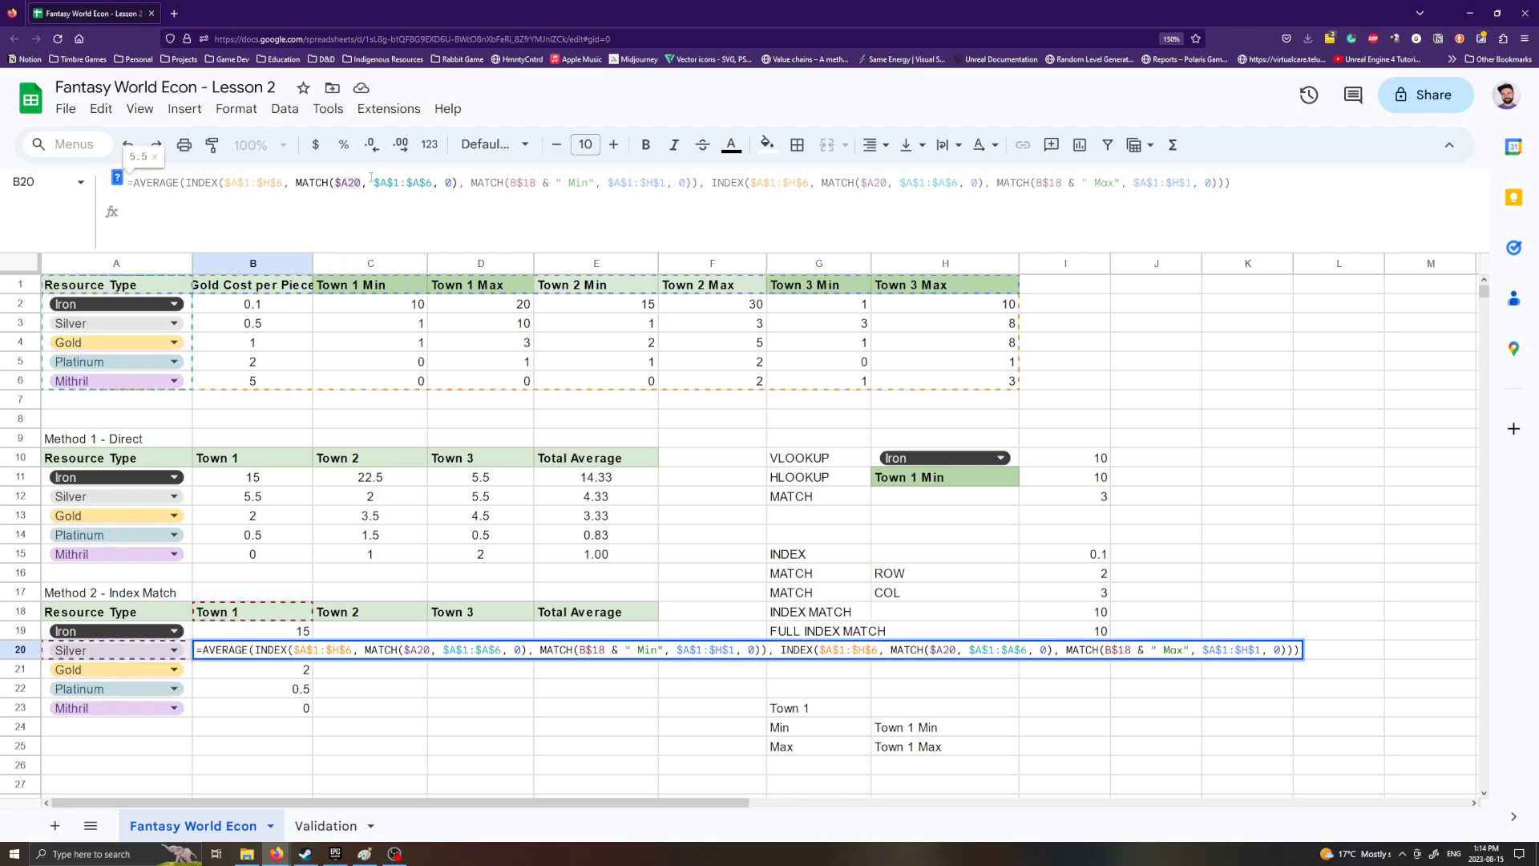
{"action": "left_click", "coordinate": [877, 181]}
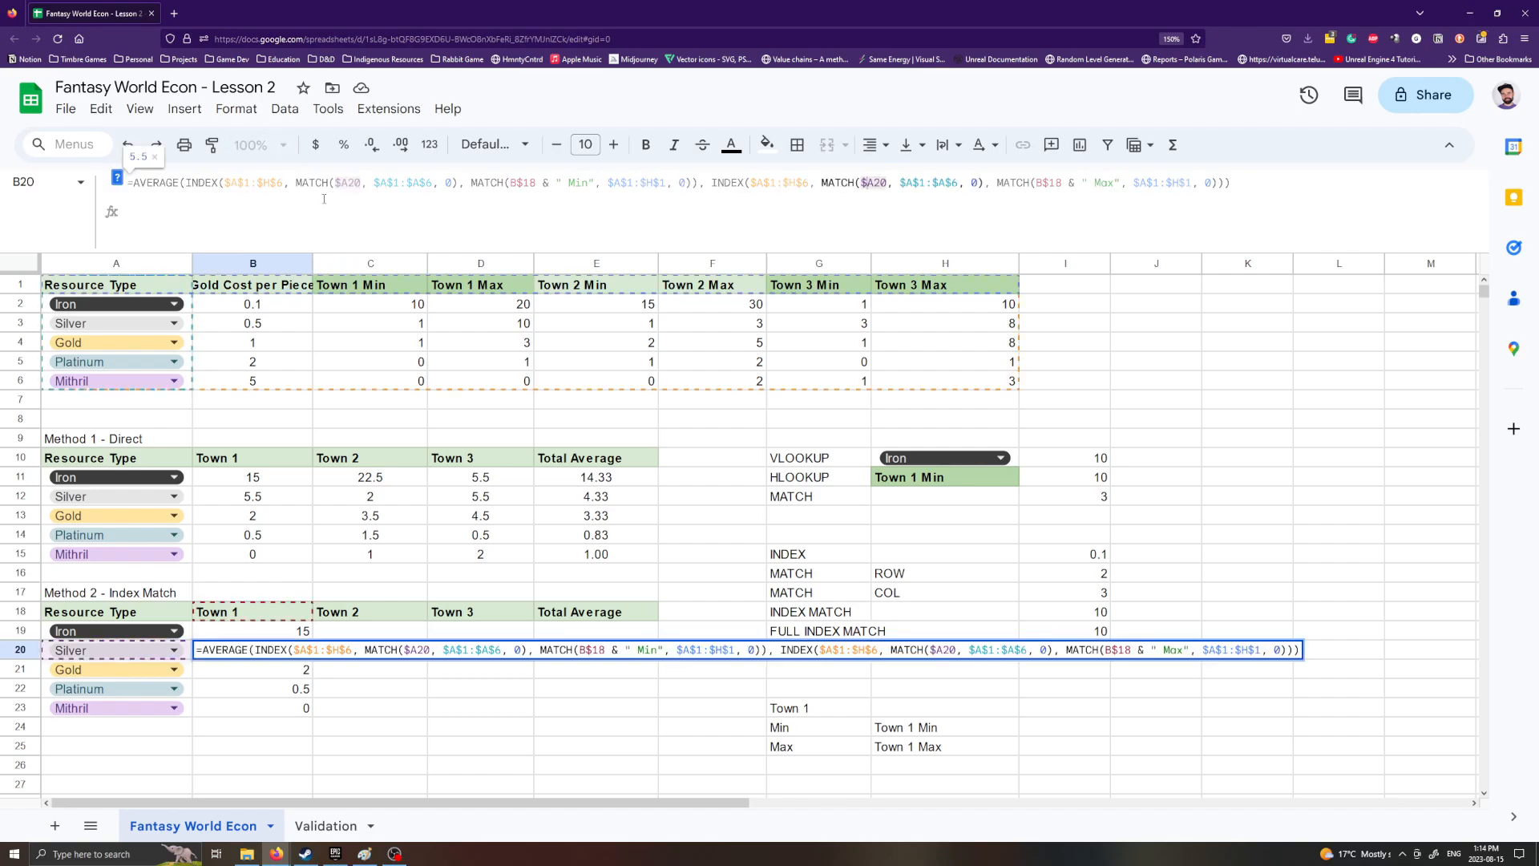
{"action": "left_click", "coordinate": [353, 181]}
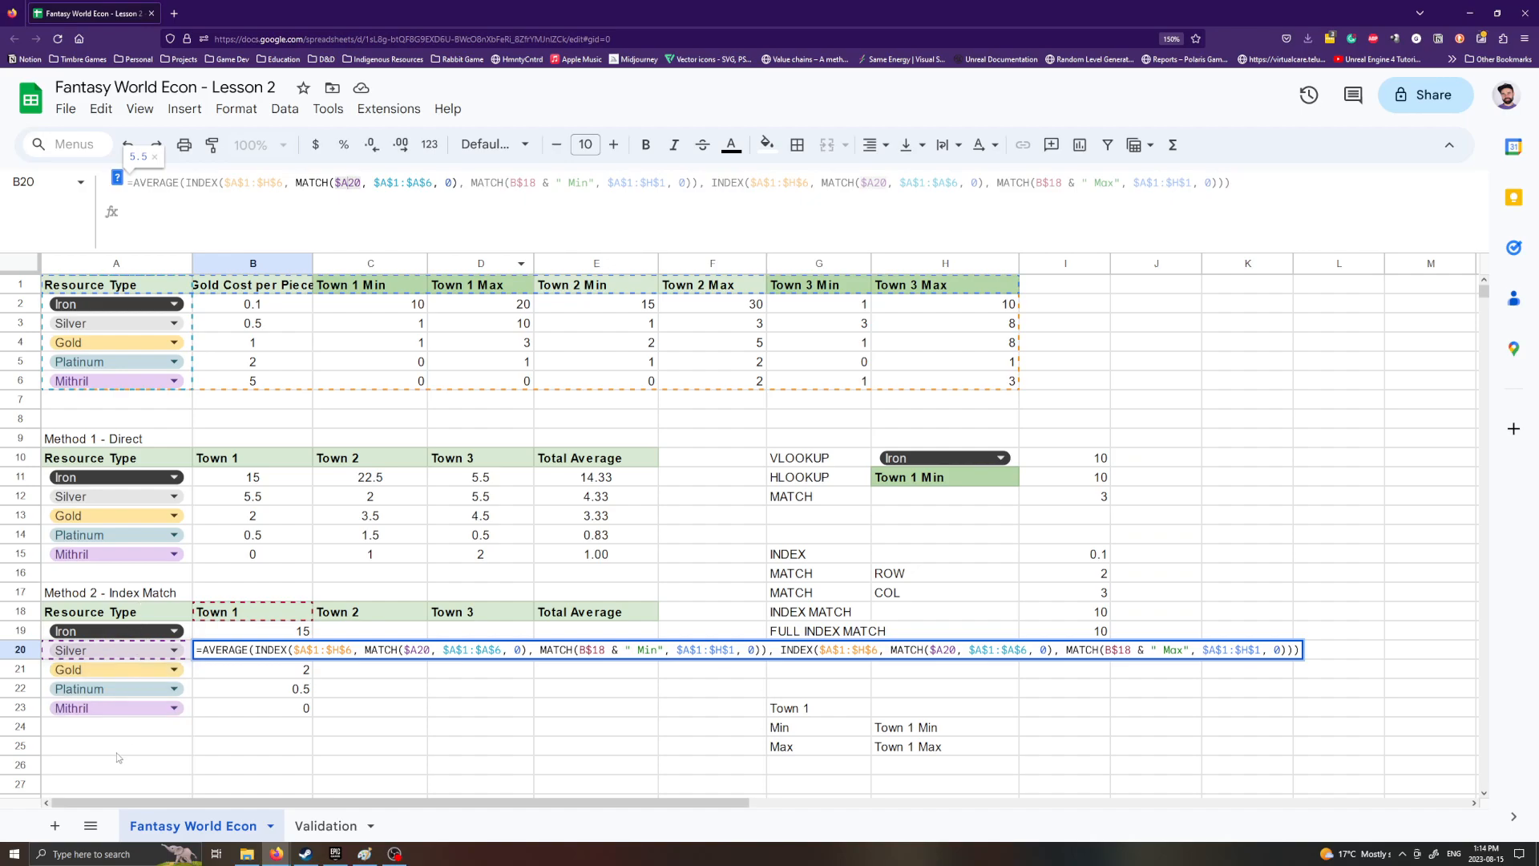
{"action": "key", "text": "Escape"}
Step: Inspect the formula in B21, checking its $A$1:$A$6 lookup range and B$18 header reference
{"action": "left_click", "coordinate": [288, 671]}
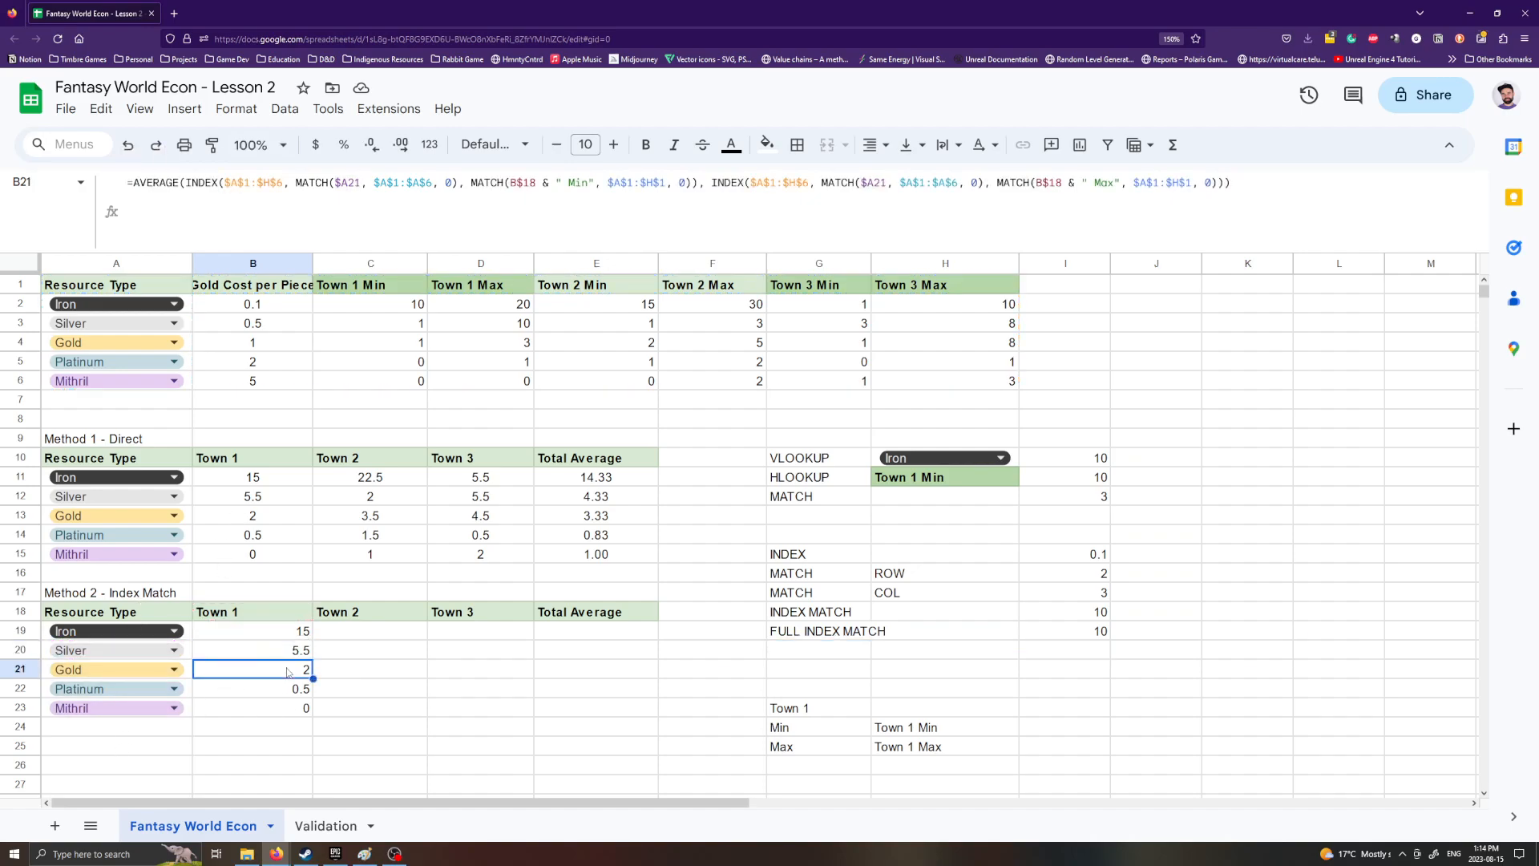
{"action": "left_click", "coordinate": [432, 184]}
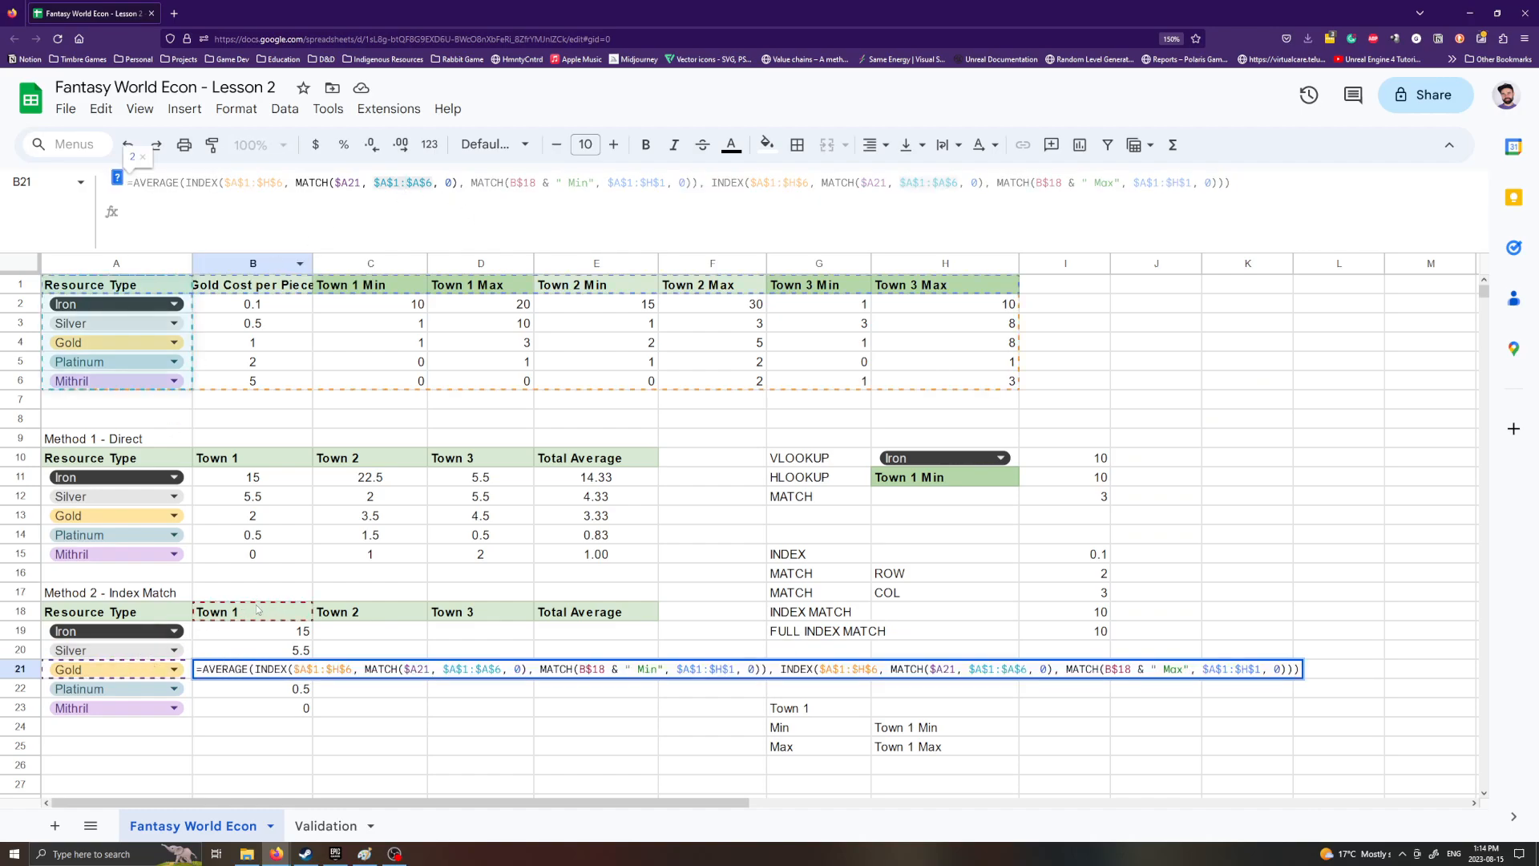
{"action": "left_click", "coordinate": [577, 671]}
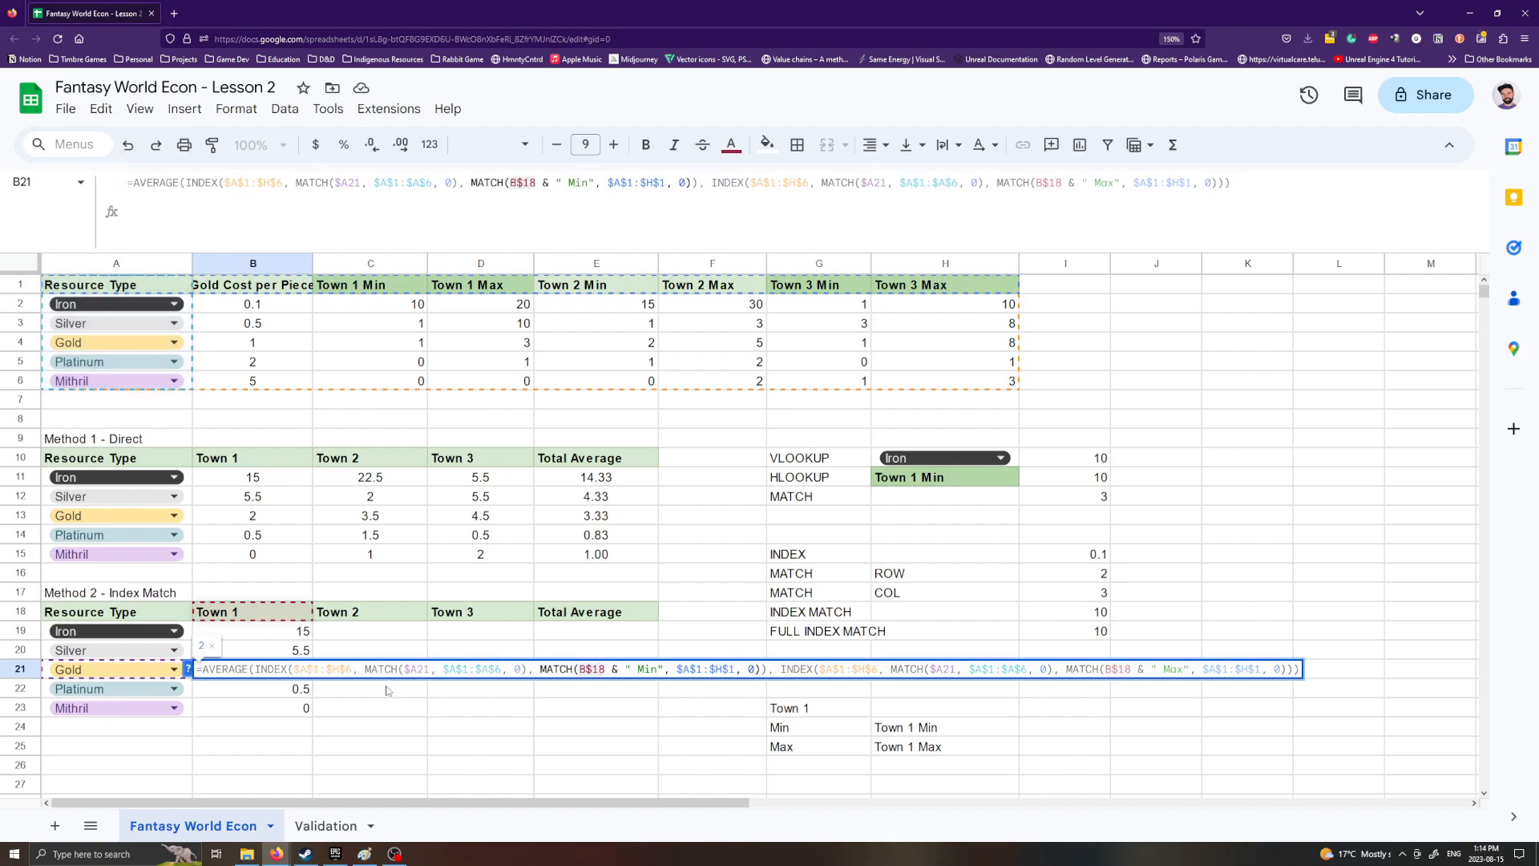
{"action": "key", "text": "Escape"}
Step: Fill the B19 average formula across through D19, and fill C19:D19 down through row 23
{"action": "left_click", "coordinate": [288, 633]}
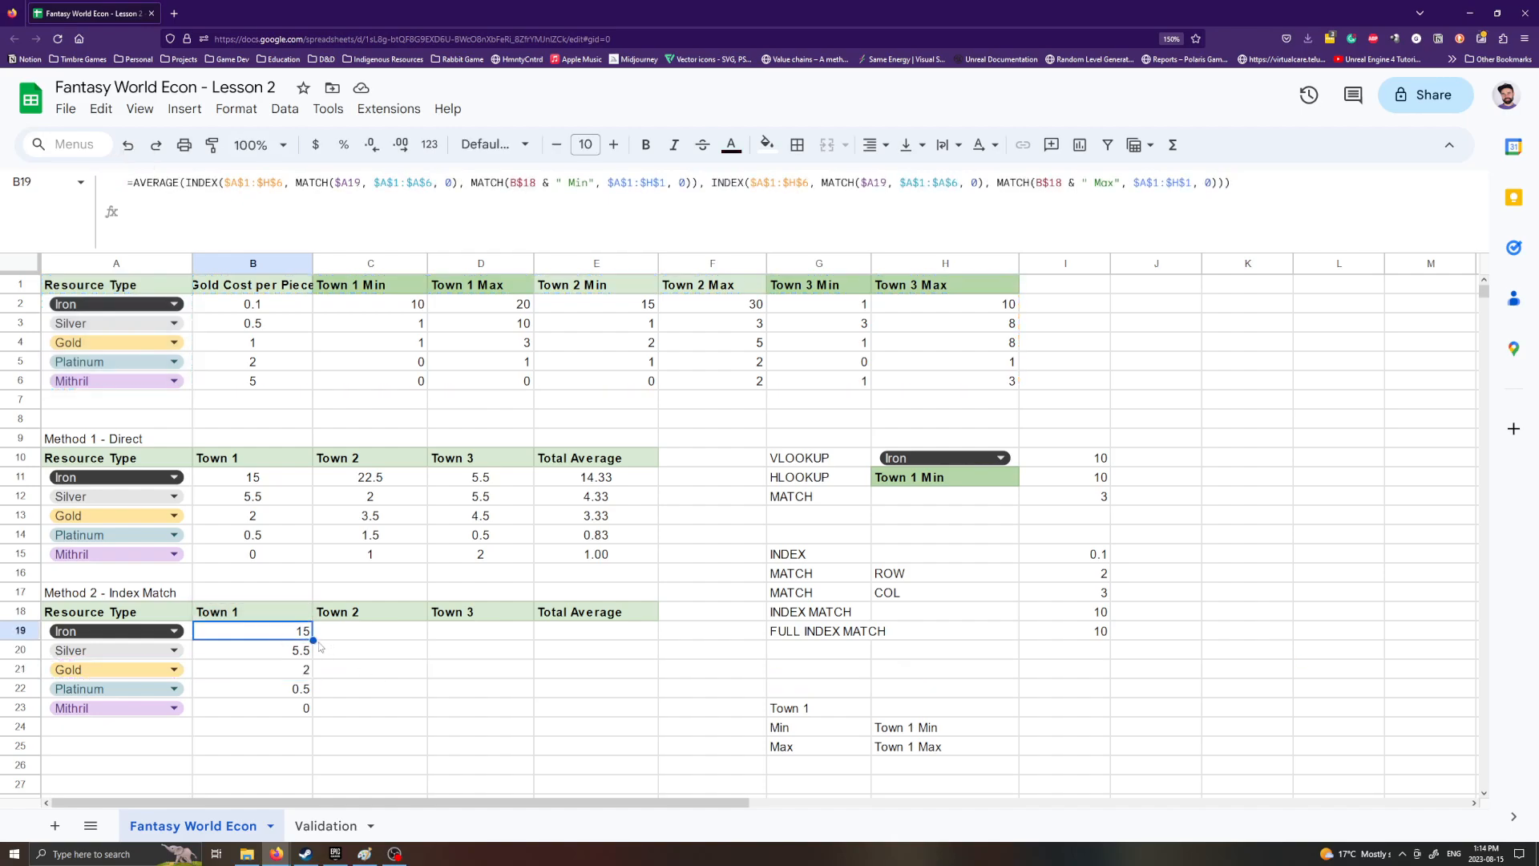
{"action": "left_click_drag", "start_coordinate": [313, 640], "coordinate": [495, 641]}
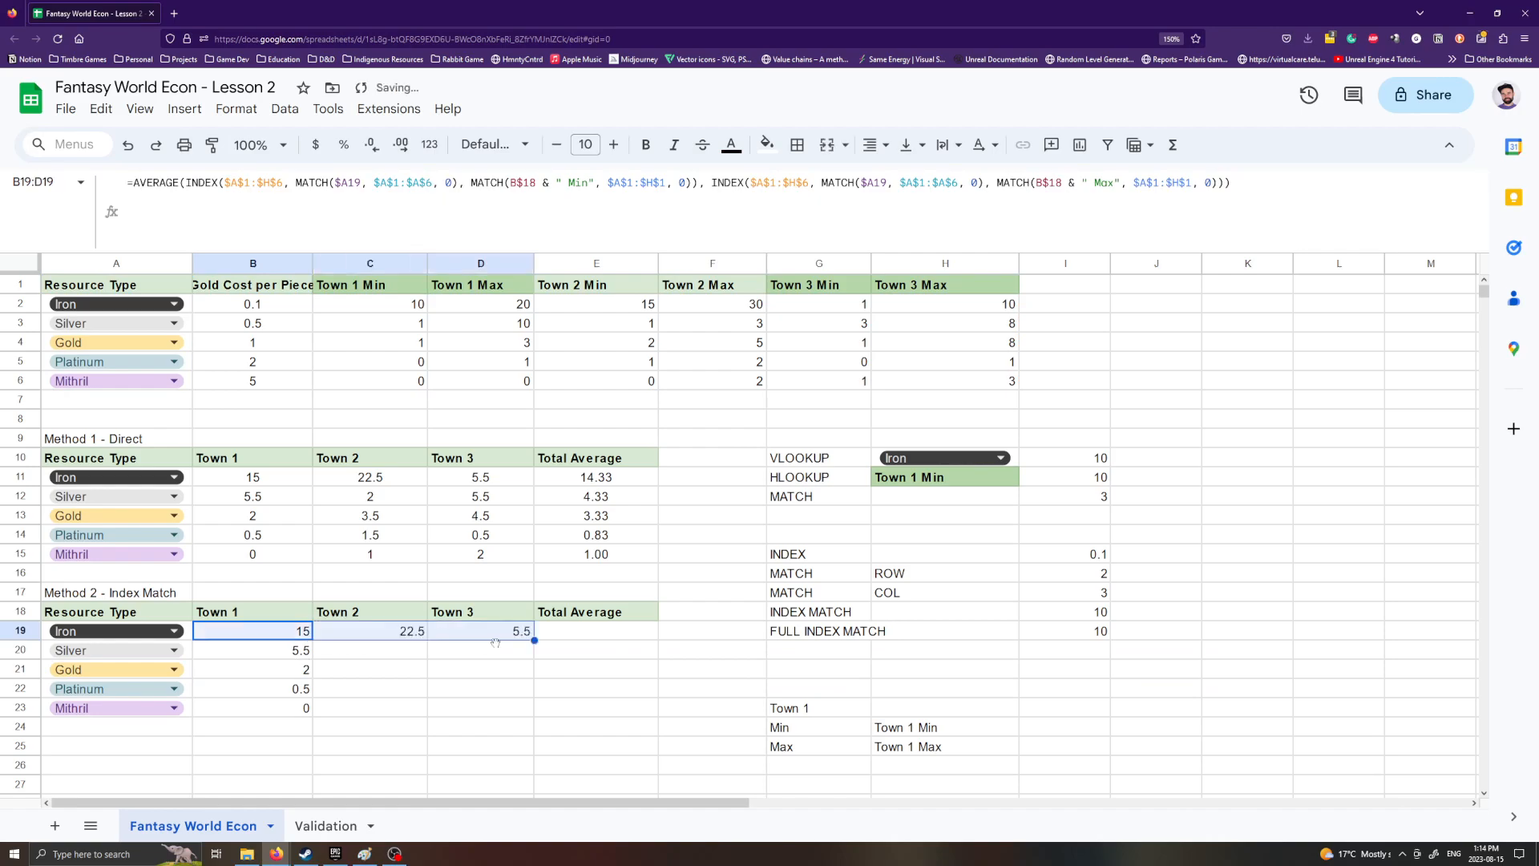
{"action": "left_click", "coordinate": [521, 691]}
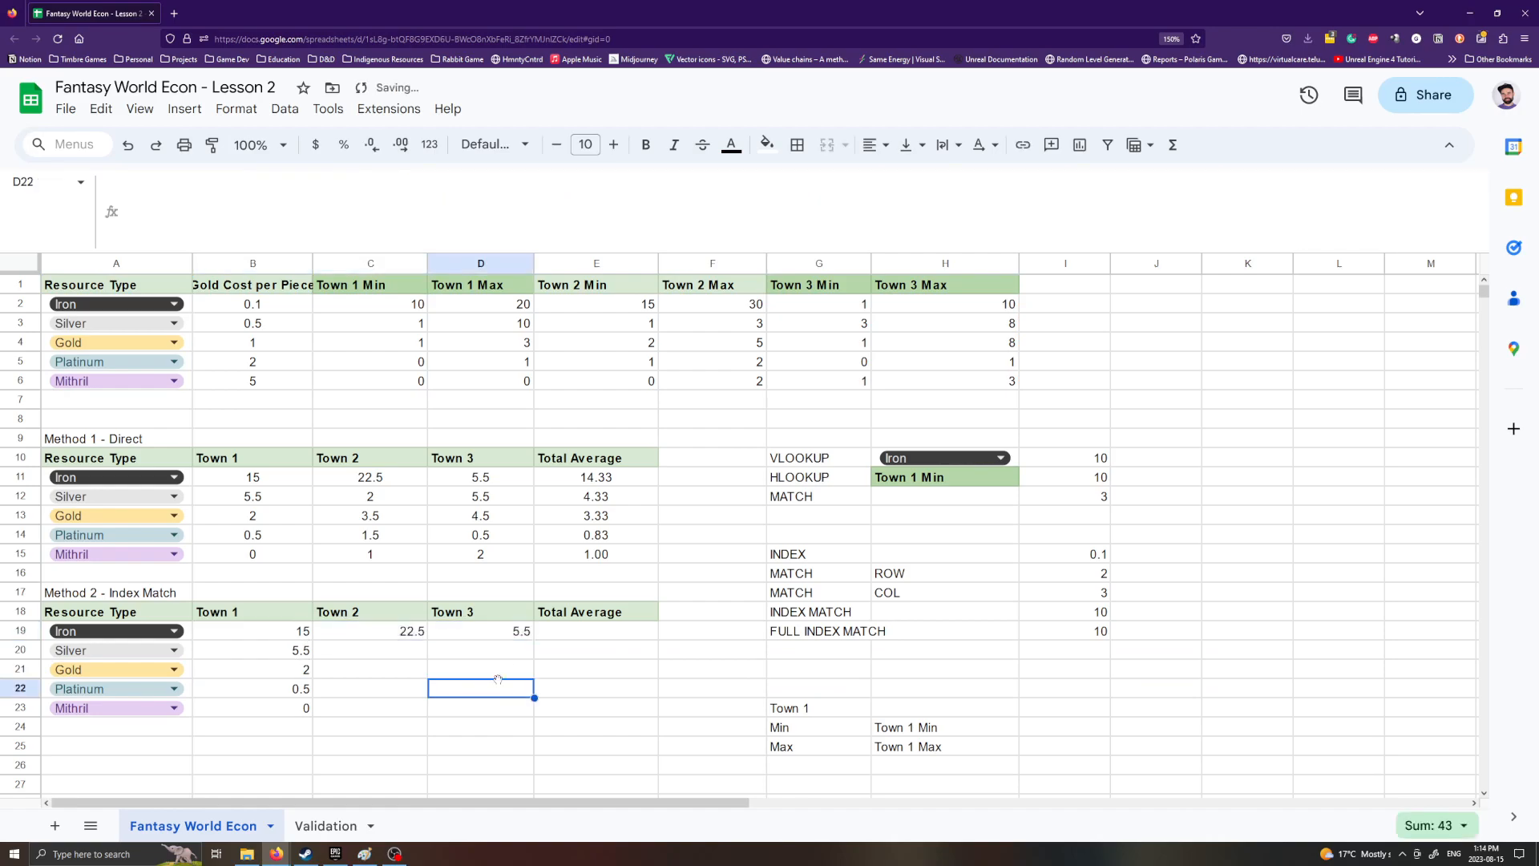
{"action": "left_click", "coordinate": [409, 638]}
{"action": "left_click", "coordinate": [510, 632], "text": "shift"}
{"action": "left_click_drag", "start_coordinate": [533, 639], "coordinate": [523, 709]}
{"action": "left_click", "coordinate": [524, 741]}
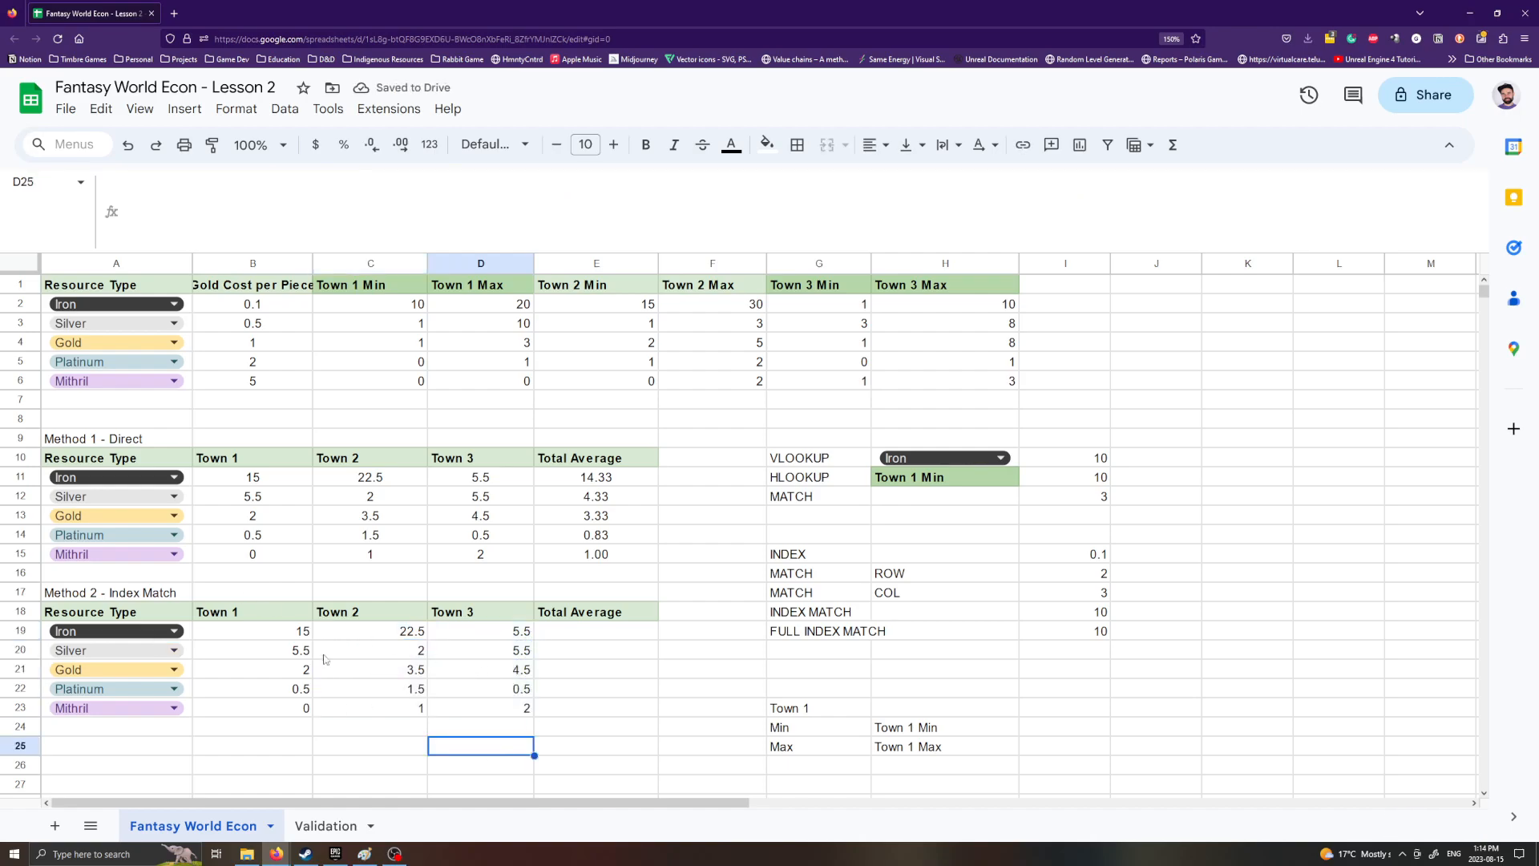
{"action": "left_click", "coordinate": [285, 634]}
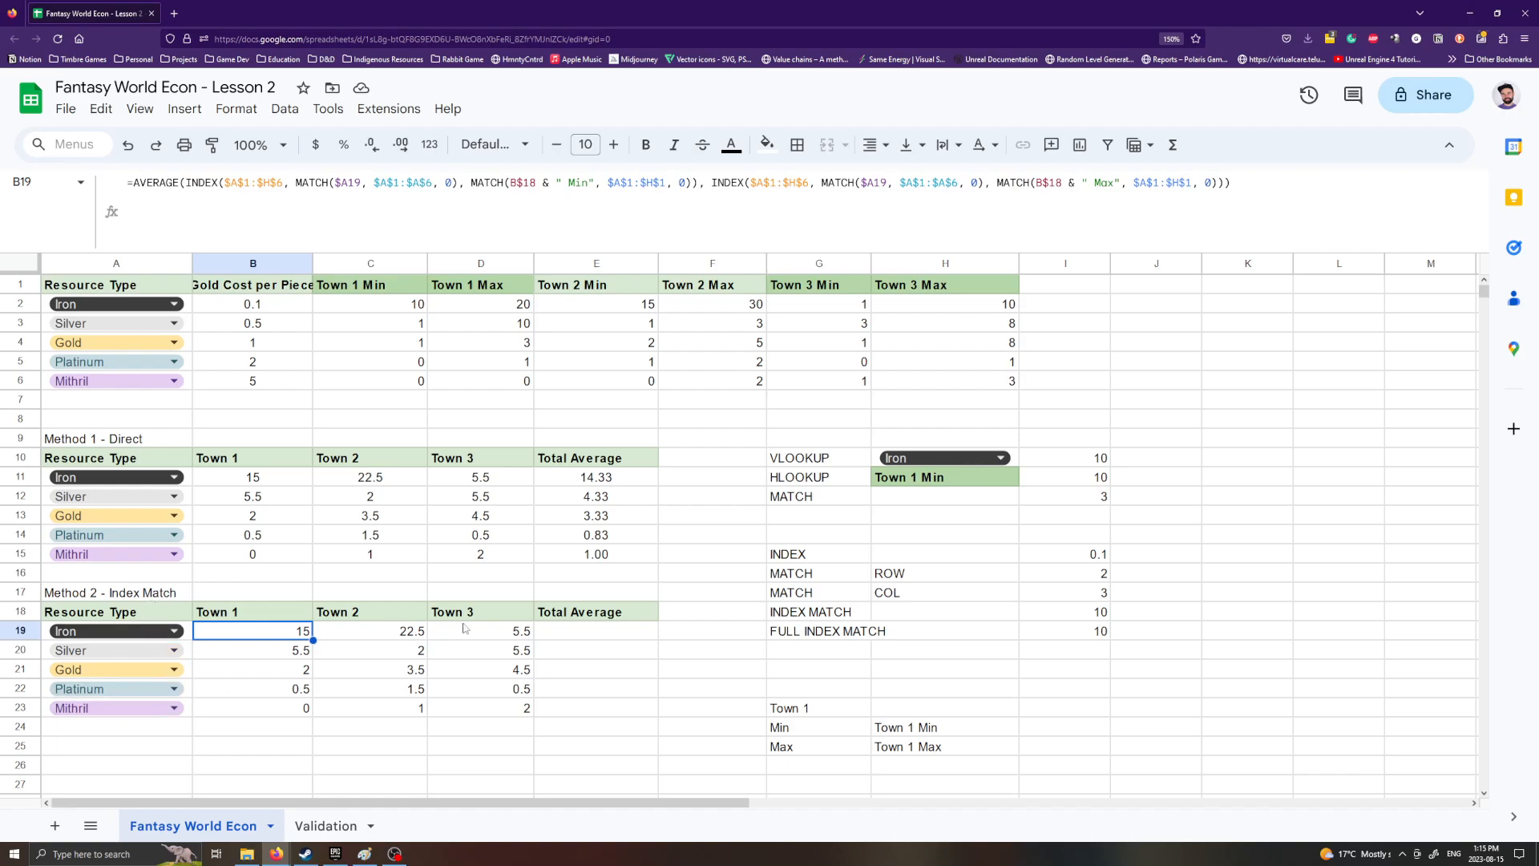
{"action": "left_click", "coordinate": [613, 635]}
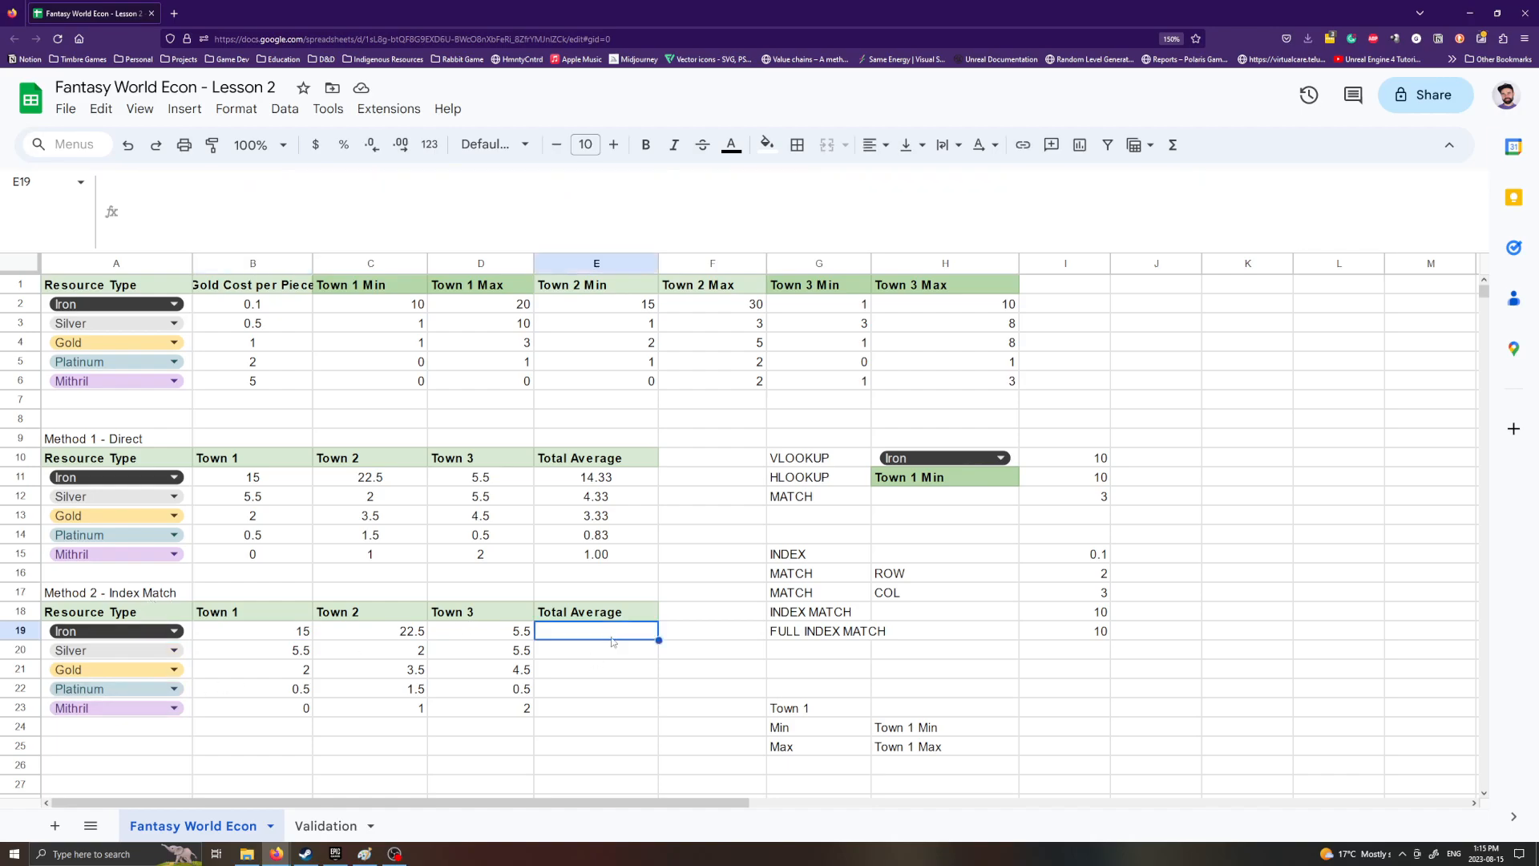
{"action": "type", "text": "="}
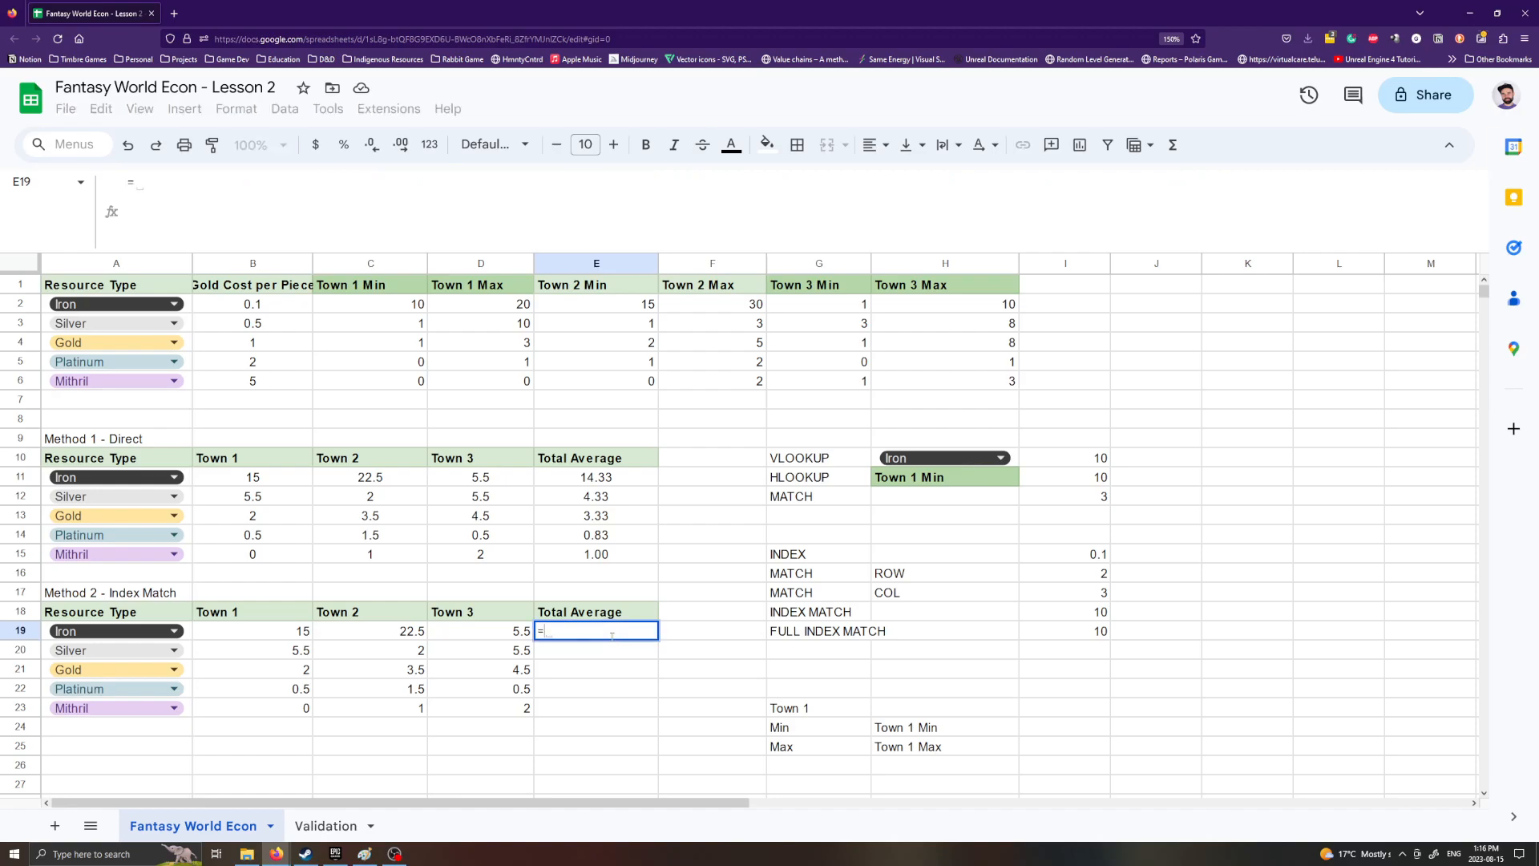
{"action": "type", "text": "AVE"}
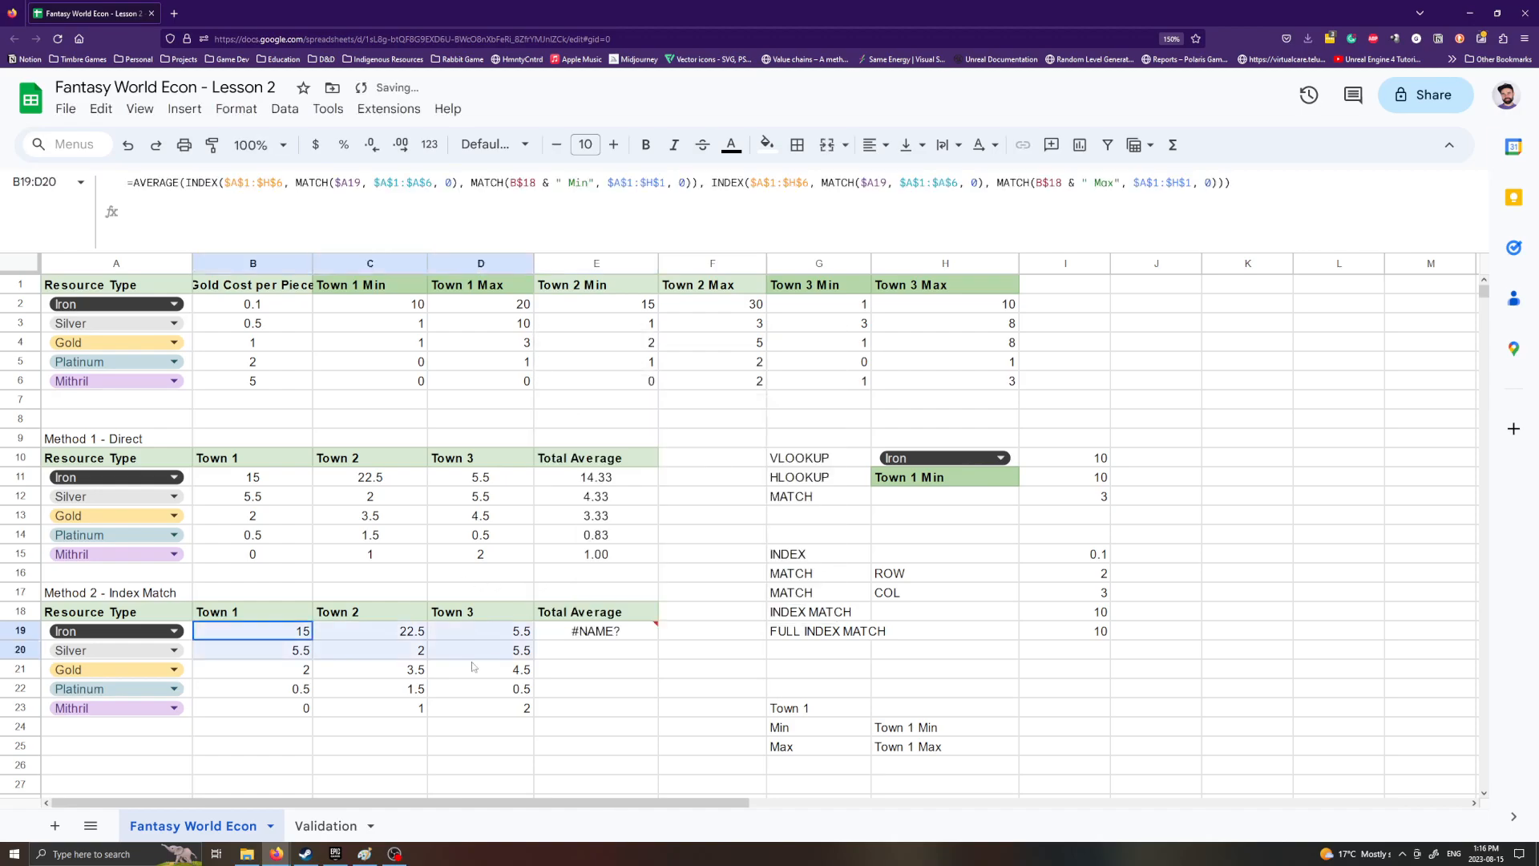
{"action": "left_click_drag", "start_coordinate": [473, 667], "coordinate": [515, 637]}
{"action": "left_click", "coordinate": [618, 669]}
{"action": "left_click", "coordinate": [596, 478]}
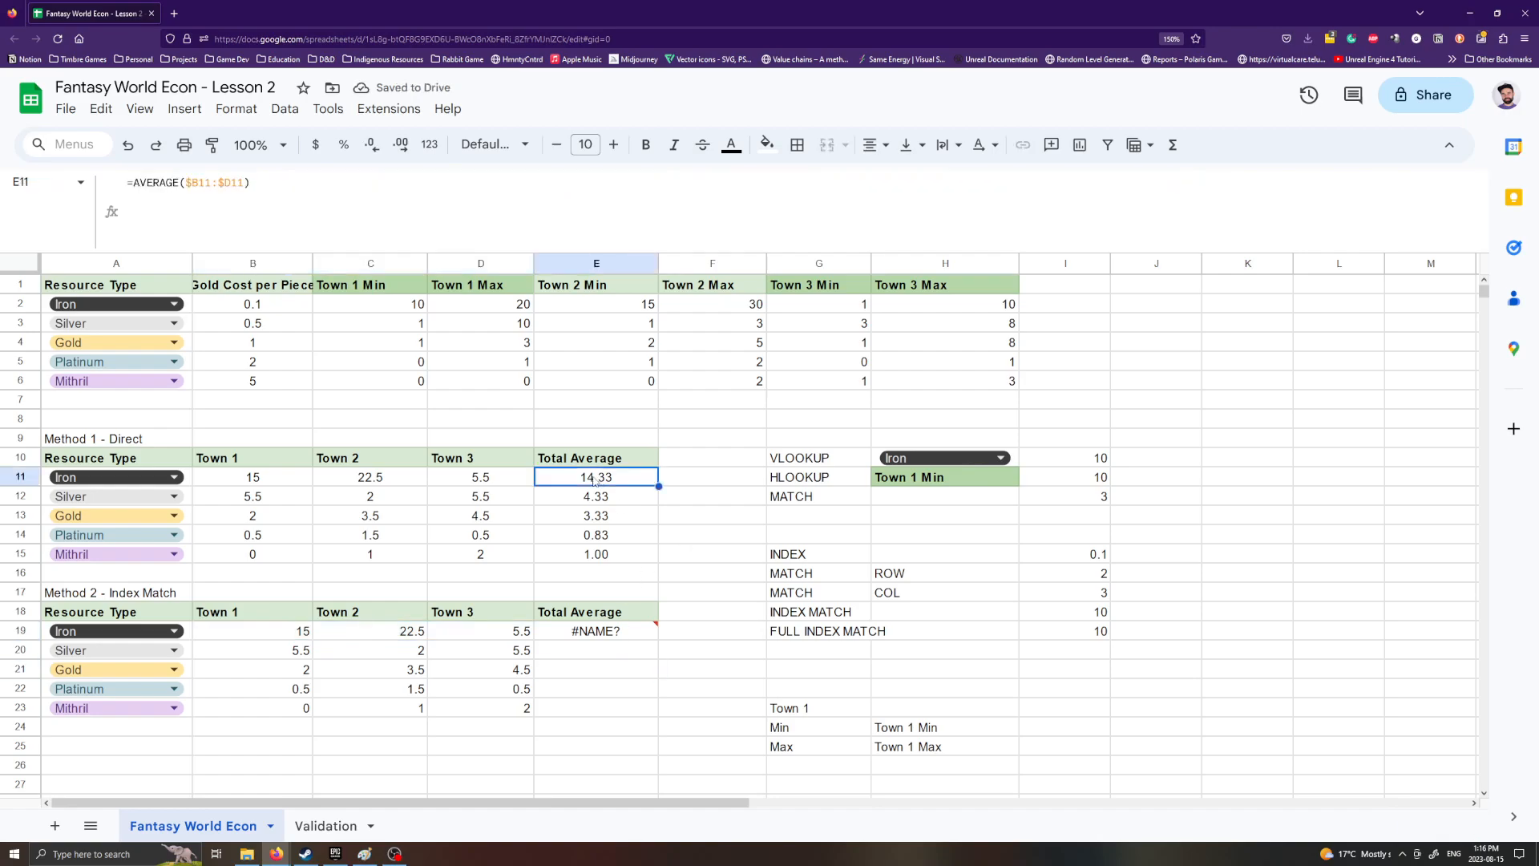
{"action": "left_click", "coordinate": [612, 638]}
{"action": "left_click", "coordinate": [593, 710]}
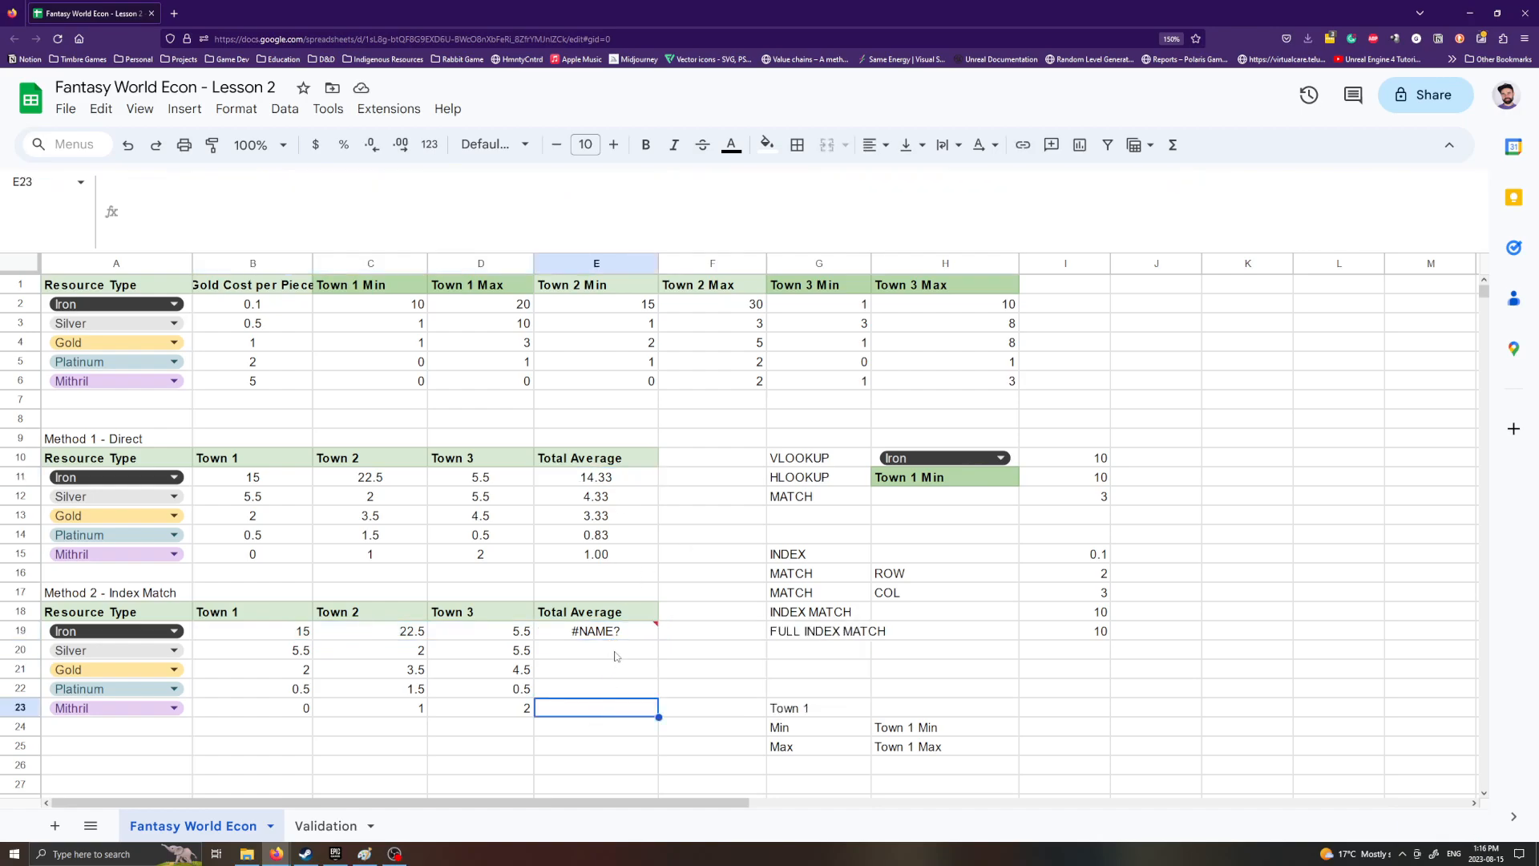
Step: Replace the content of E19 with =SUM(B19:D19) and fill it down through E23
{"action": "left_click", "coordinate": [606, 632]}
{"action": "key", "text": "Delete"}
{"action": "type", "text": "=sum"}
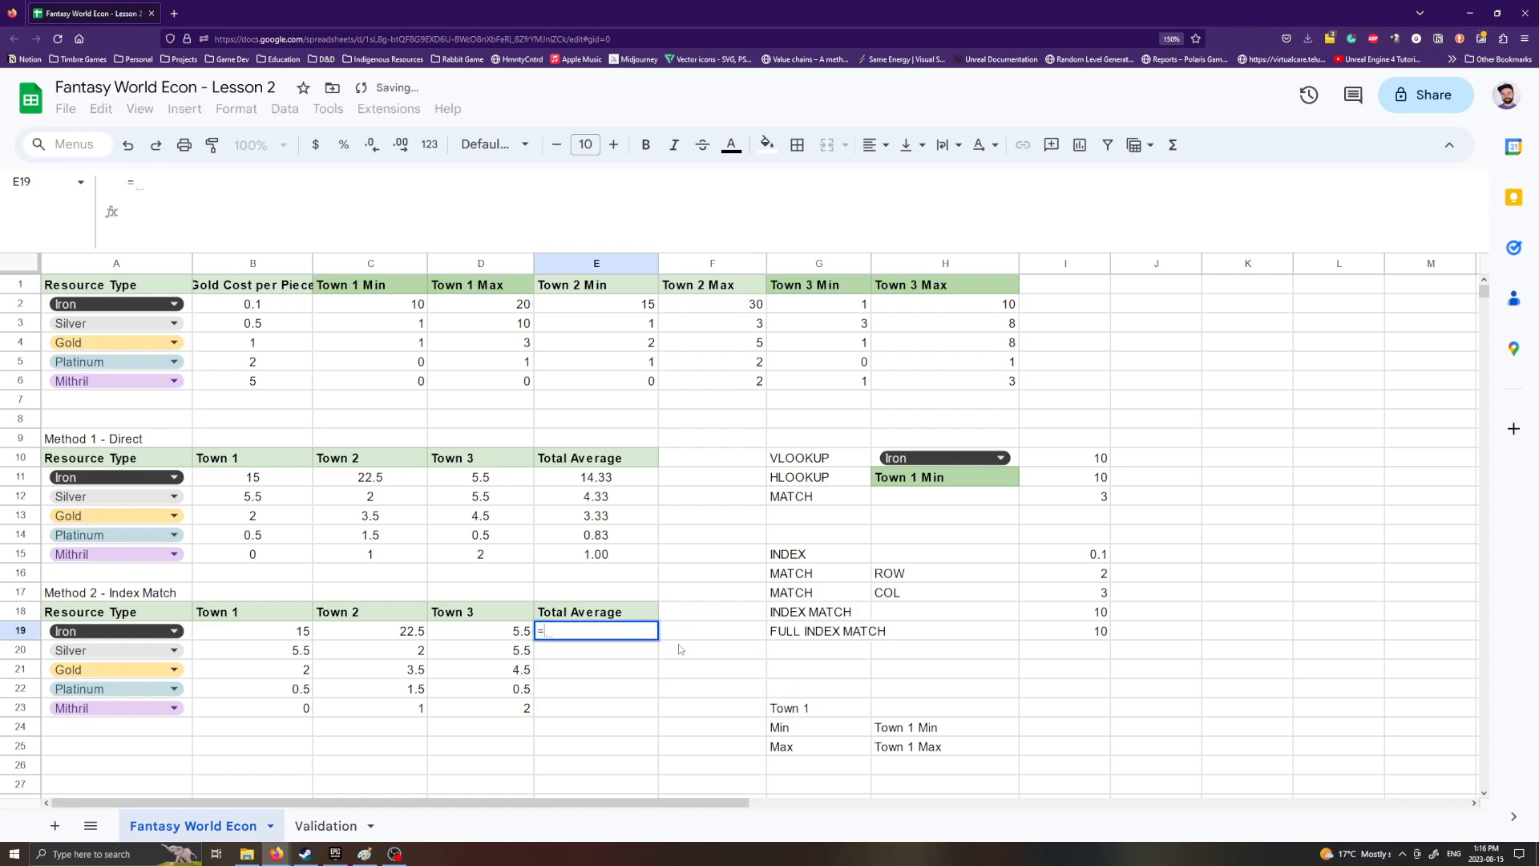
{"action": "key", "text": "Tab"}
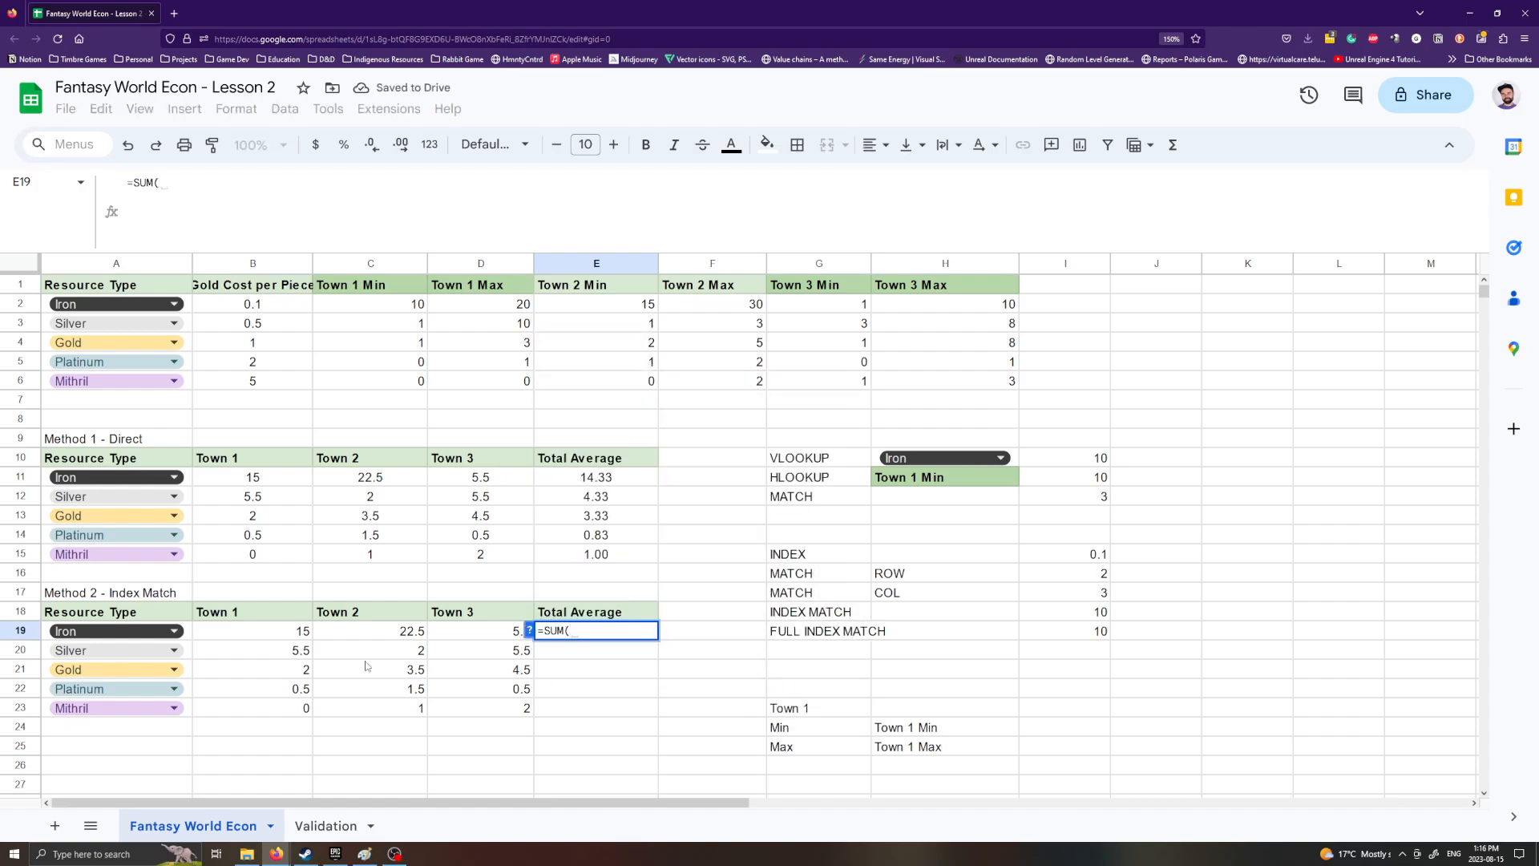
{"action": "left_click_drag", "start_coordinate": [301, 633], "coordinate": [480, 633]}
{"action": "key", "text": "Return"}
{"action": "left_click", "coordinate": [655, 633]}
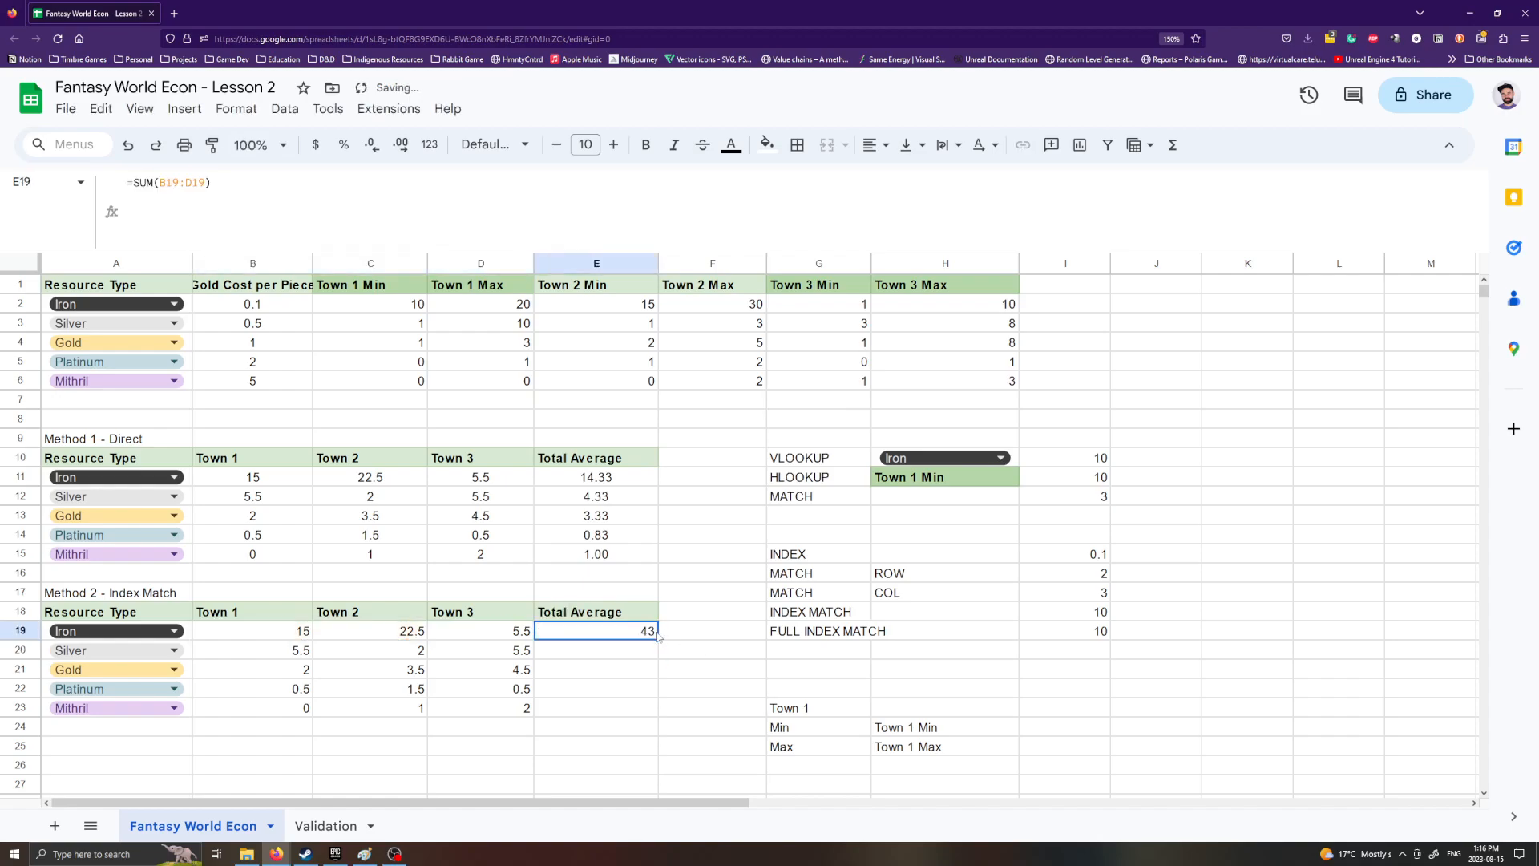
{"action": "left_click_drag", "start_coordinate": [659, 641], "coordinate": [658, 715]}
{"action": "left_click", "coordinate": [626, 765]}
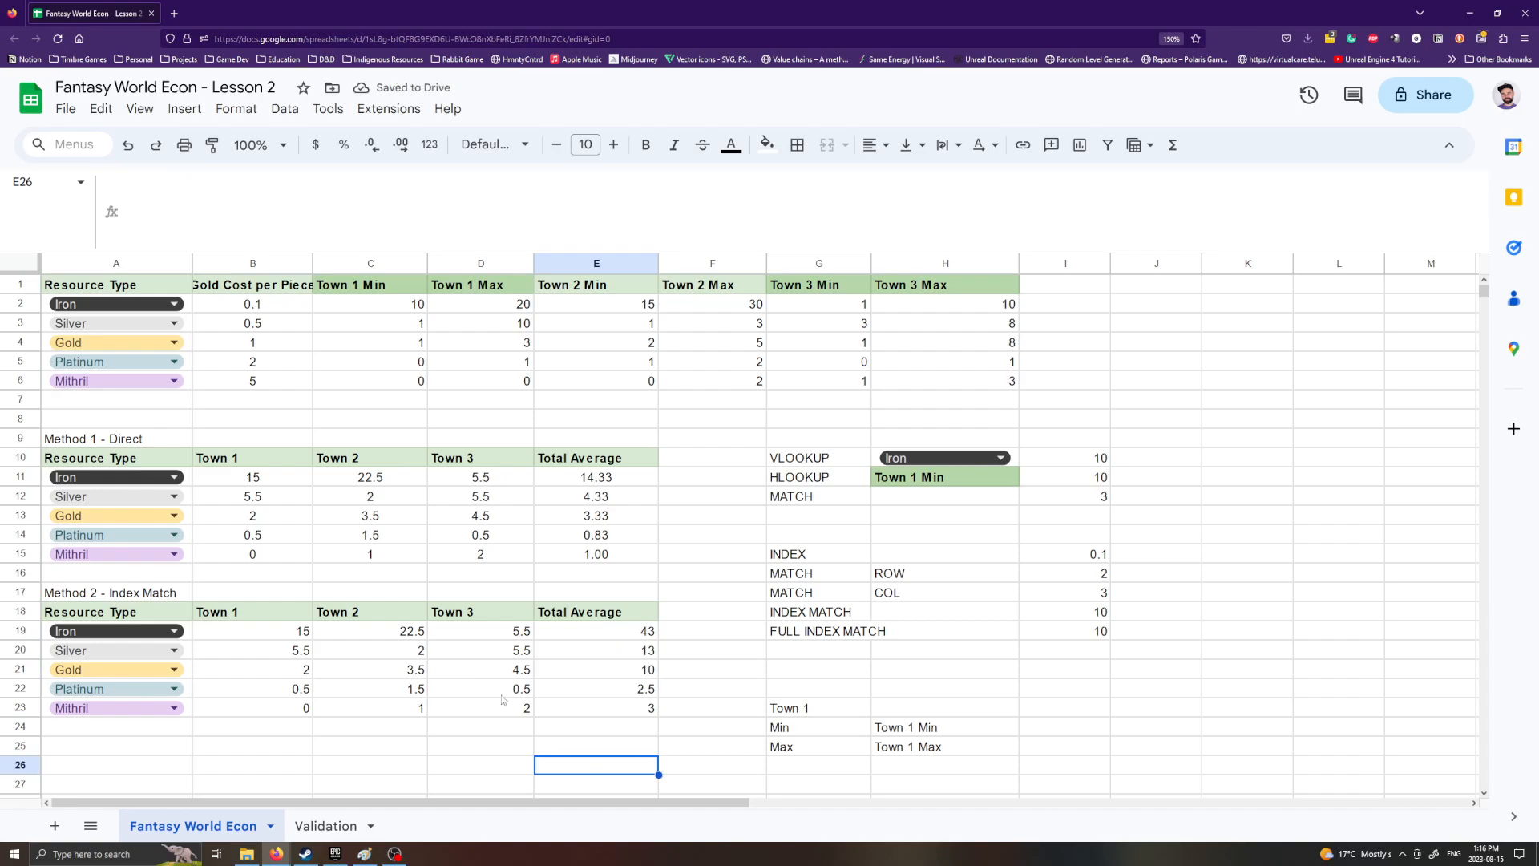
Step: Select Method 2's totals in E19:E23 for review, and clear Method 1's Total Average cells E11:E15
{"action": "left_click", "coordinate": [620, 626]}
{"action": "key", "text": "shift+Down"}
{"action": "key", "text": "shift+Down"}
{"action": "key", "text": "shift+Down"}
{"action": "key", "text": "shift+Down"}
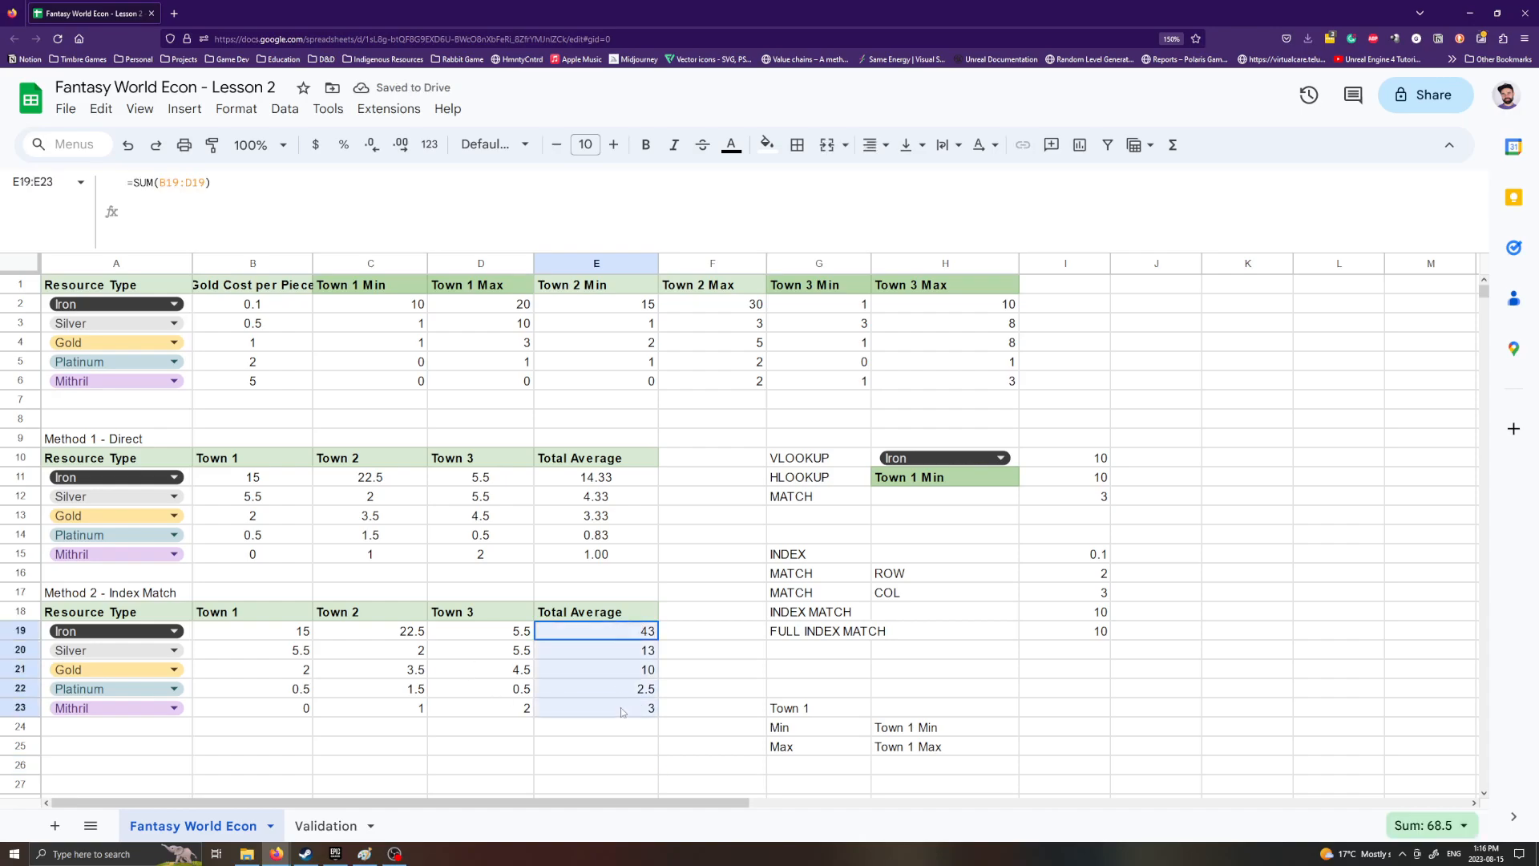
{"action": "left_click", "coordinate": [618, 484]}
{"action": "key", "text": "Delete"}
{"action": "left_click_drag", "start_coordinate": [618, 494], "coordinate": [618, 546]}
{"action": "key", "text": "Delete"}
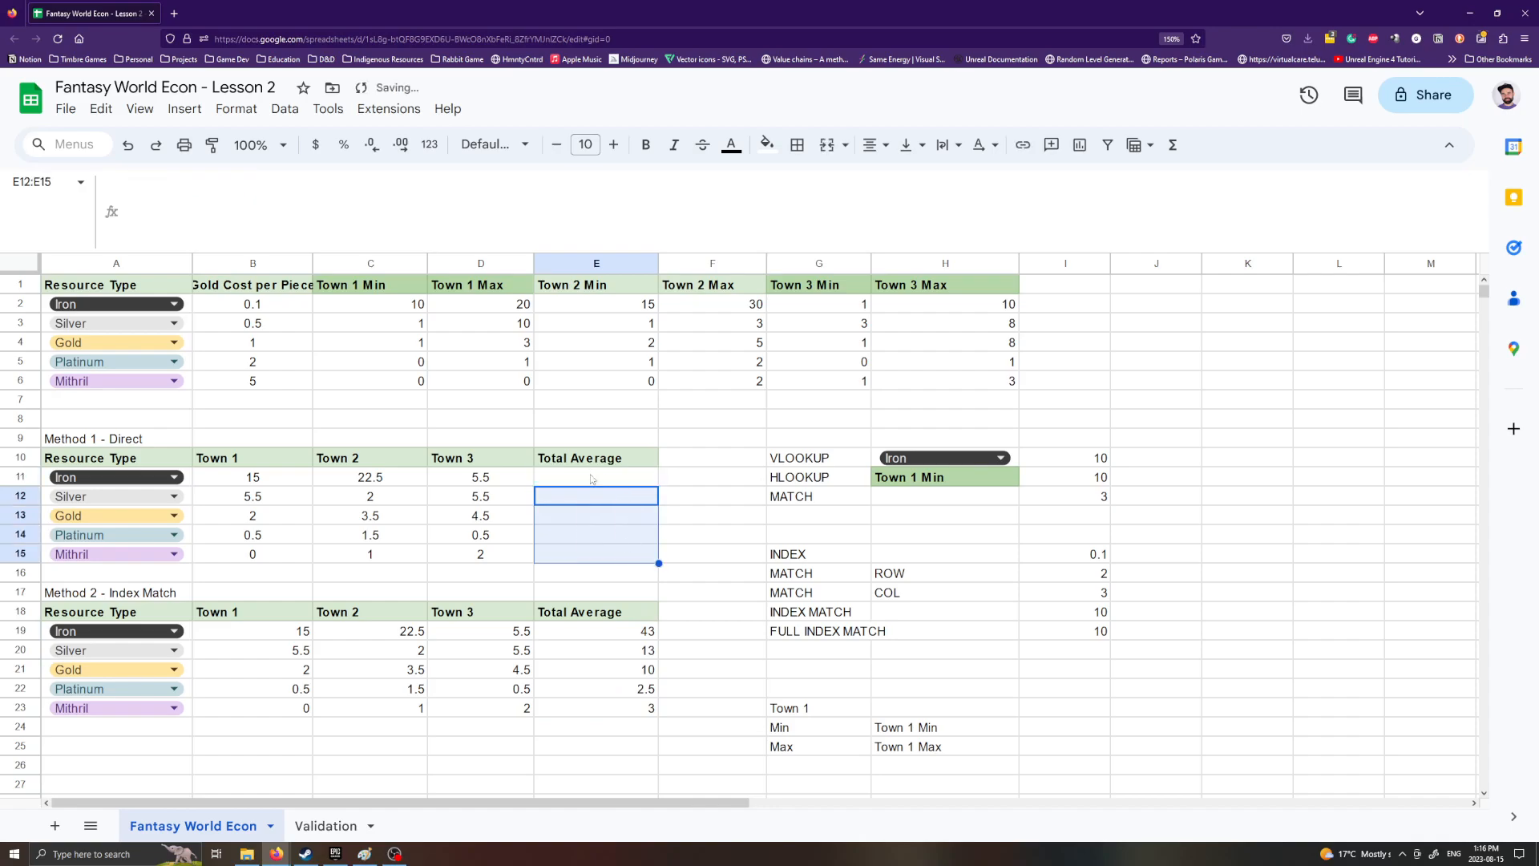
Step: Enter =SUM($B11:$D11) in E11 with column-locked references and fill it down through E15
{"action": "left_click", "coordinate": [593, 474]}
{"action": "type", "text": "=SUM"}
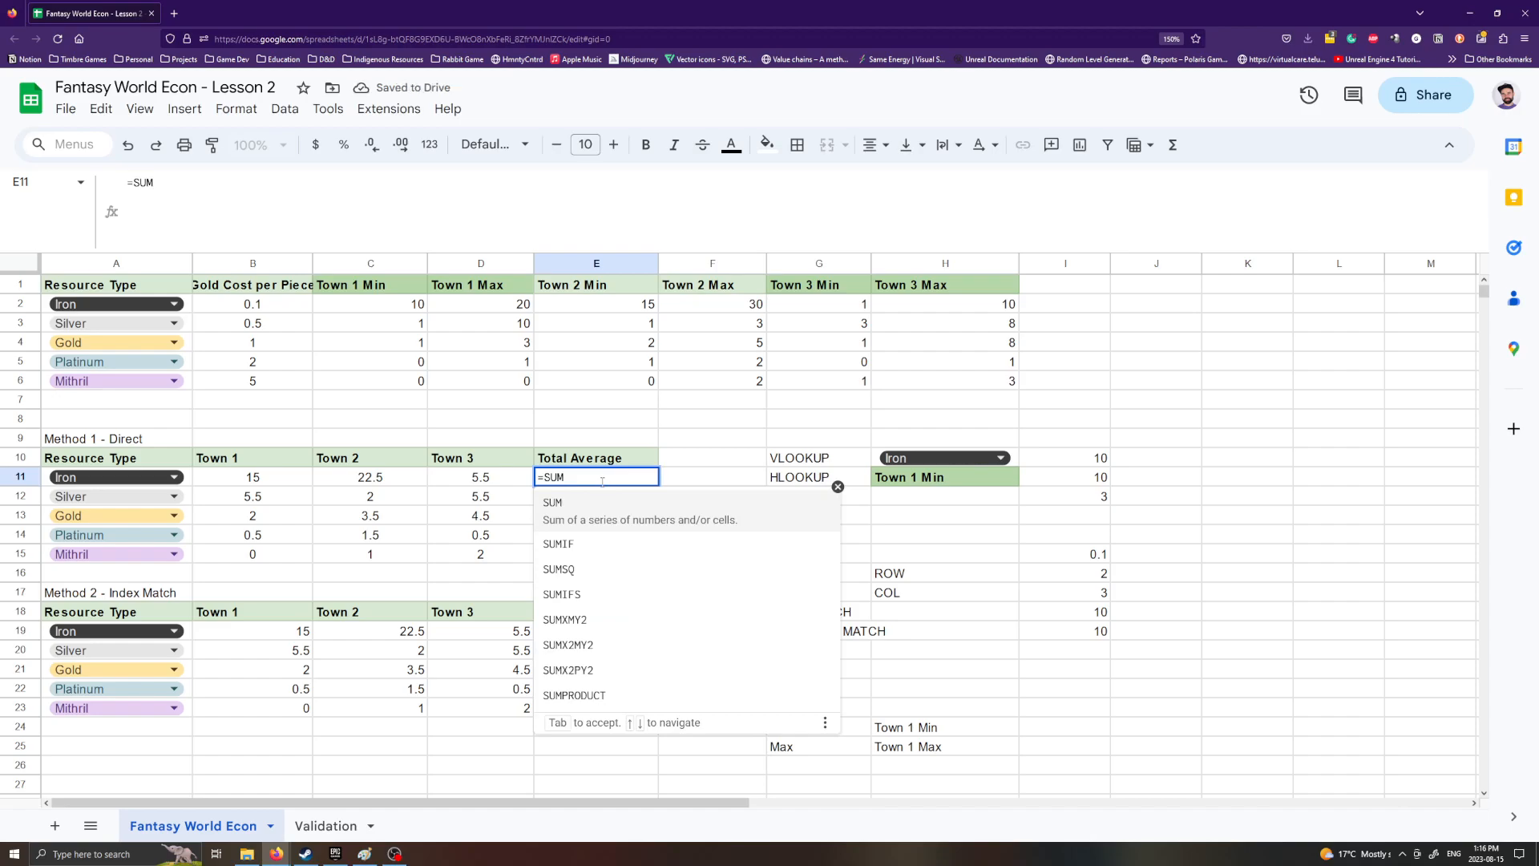
{"action": "type", "text": "("}
{"action": "left_click_drag", "start_coordinate": [236, 478], "coordinate": [491, 481]}
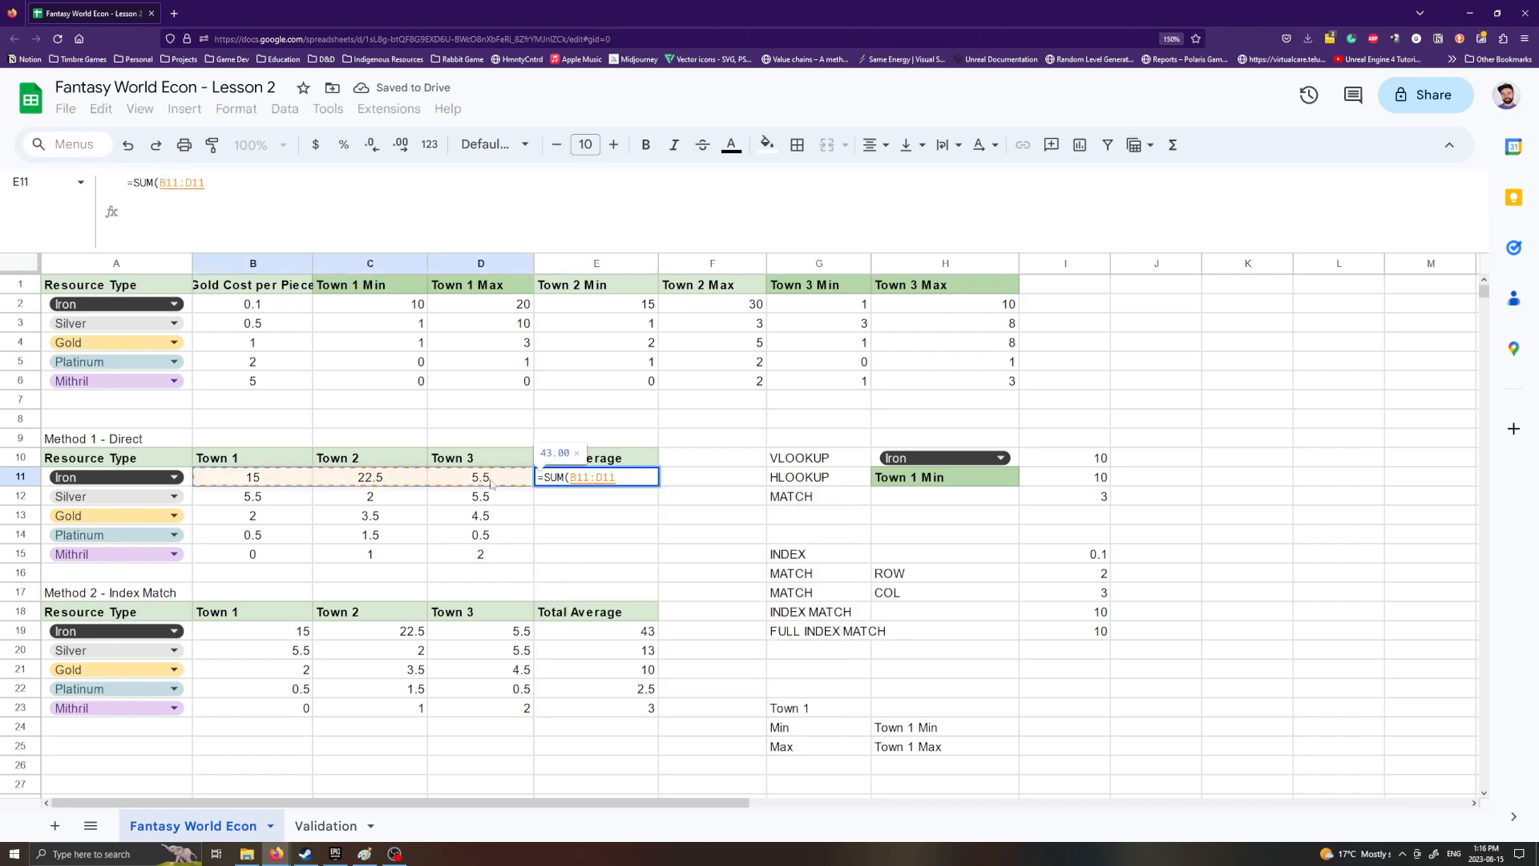
{"action": "key", "text": "F4"}
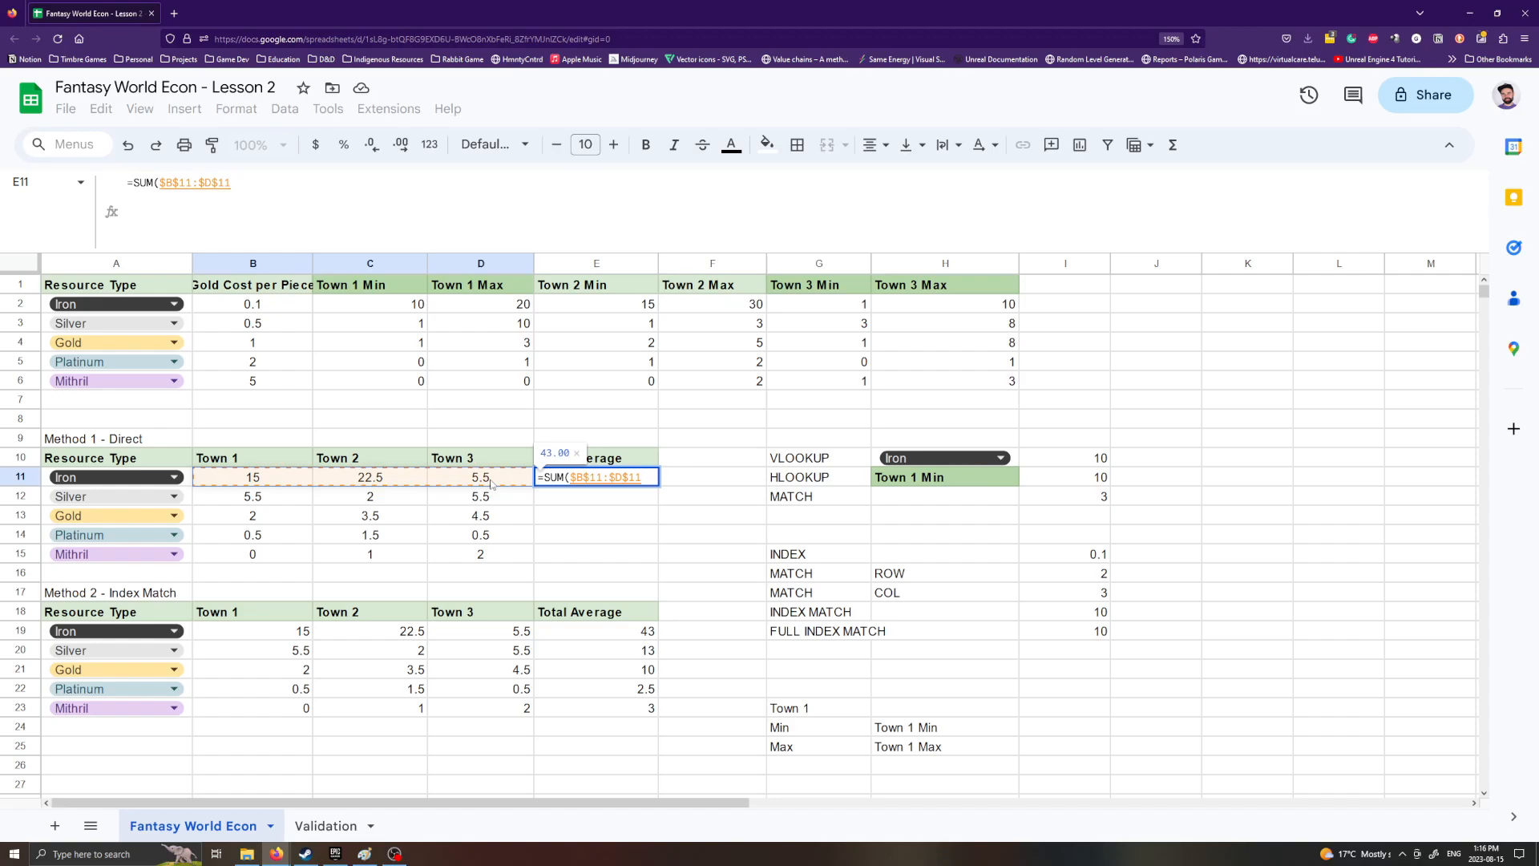
{"action": "key", "text": "F4"}
{"action": "key", "text": "F4"}
{"action": "key", "text": "Return"}
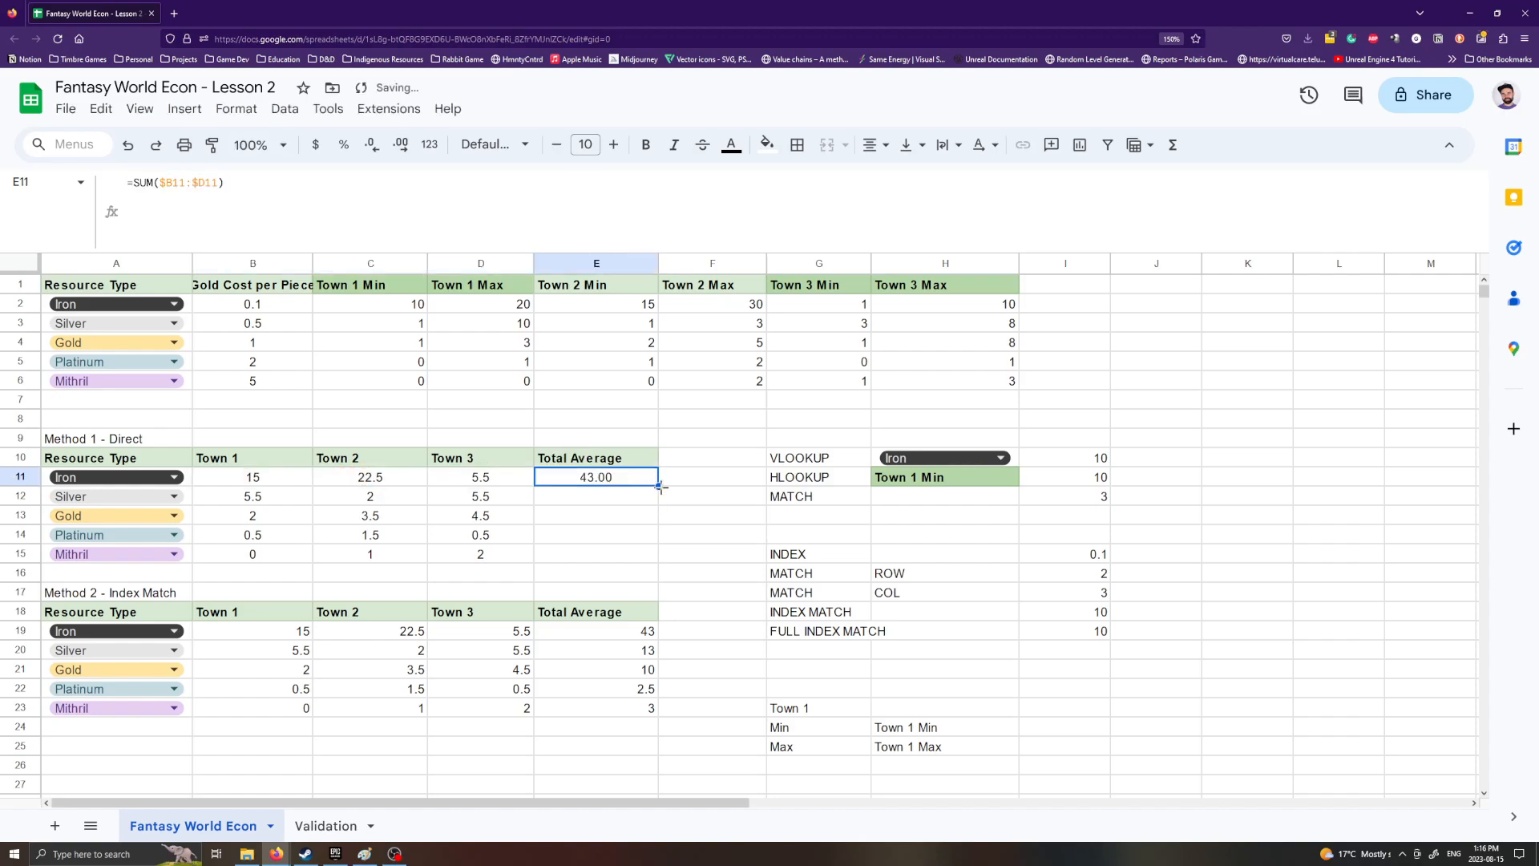
{"action": "left_click_drag", "start_coordinate": [658, 486], "coordinate": [651, 555]}
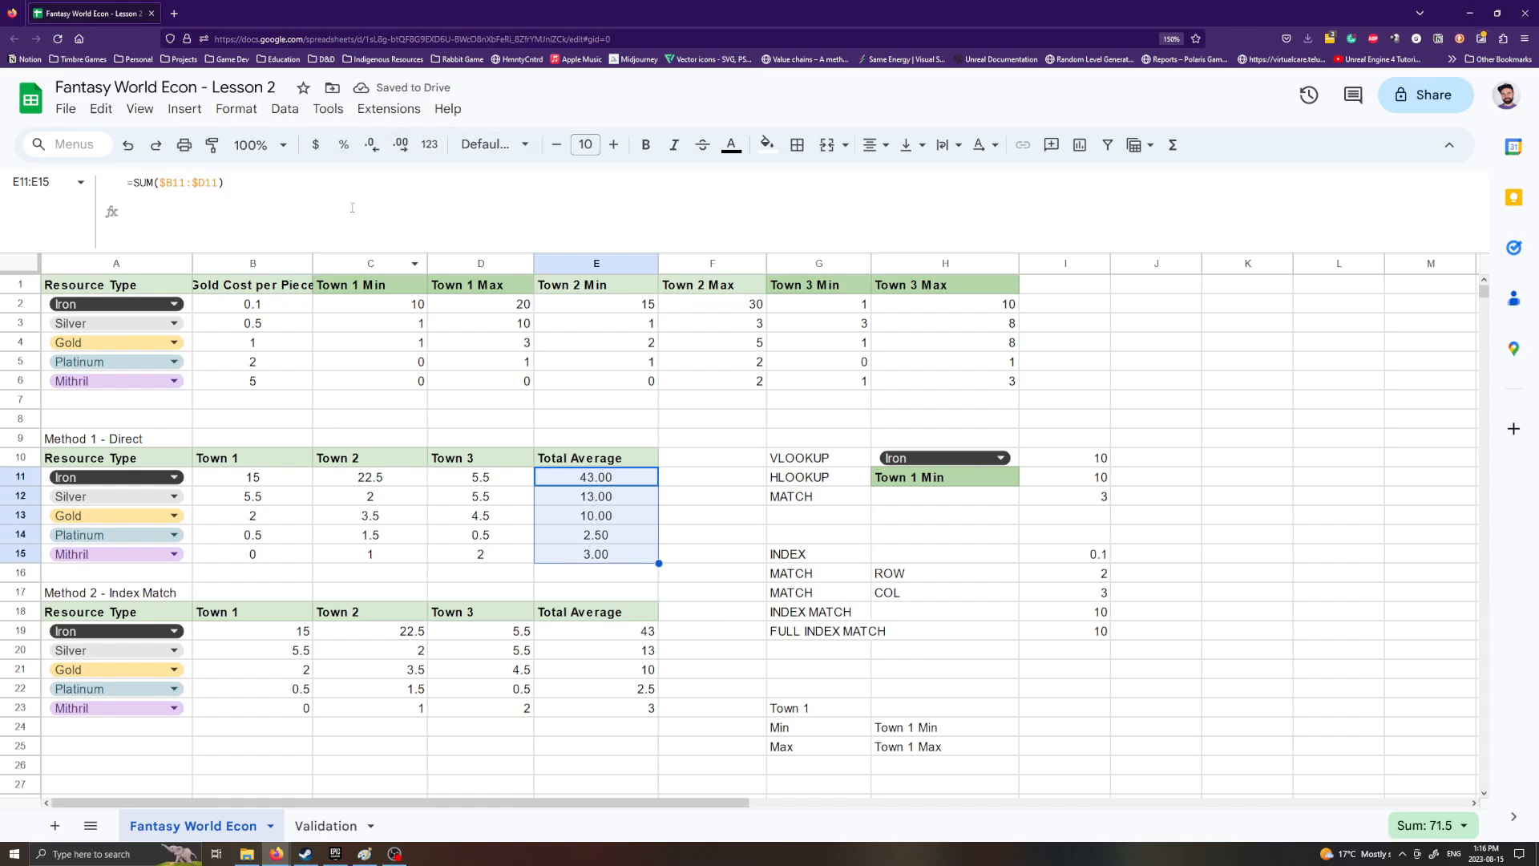
Step: Increase E11:E15 to five decimal places, and reduce the range to zero decimal places
{"action": "left_click", "coordinate": [401, 146]}
{"action": "left_click", "coordinate": [401, 147]}
{"action": "left_click", "coordinate": [401, 147]}
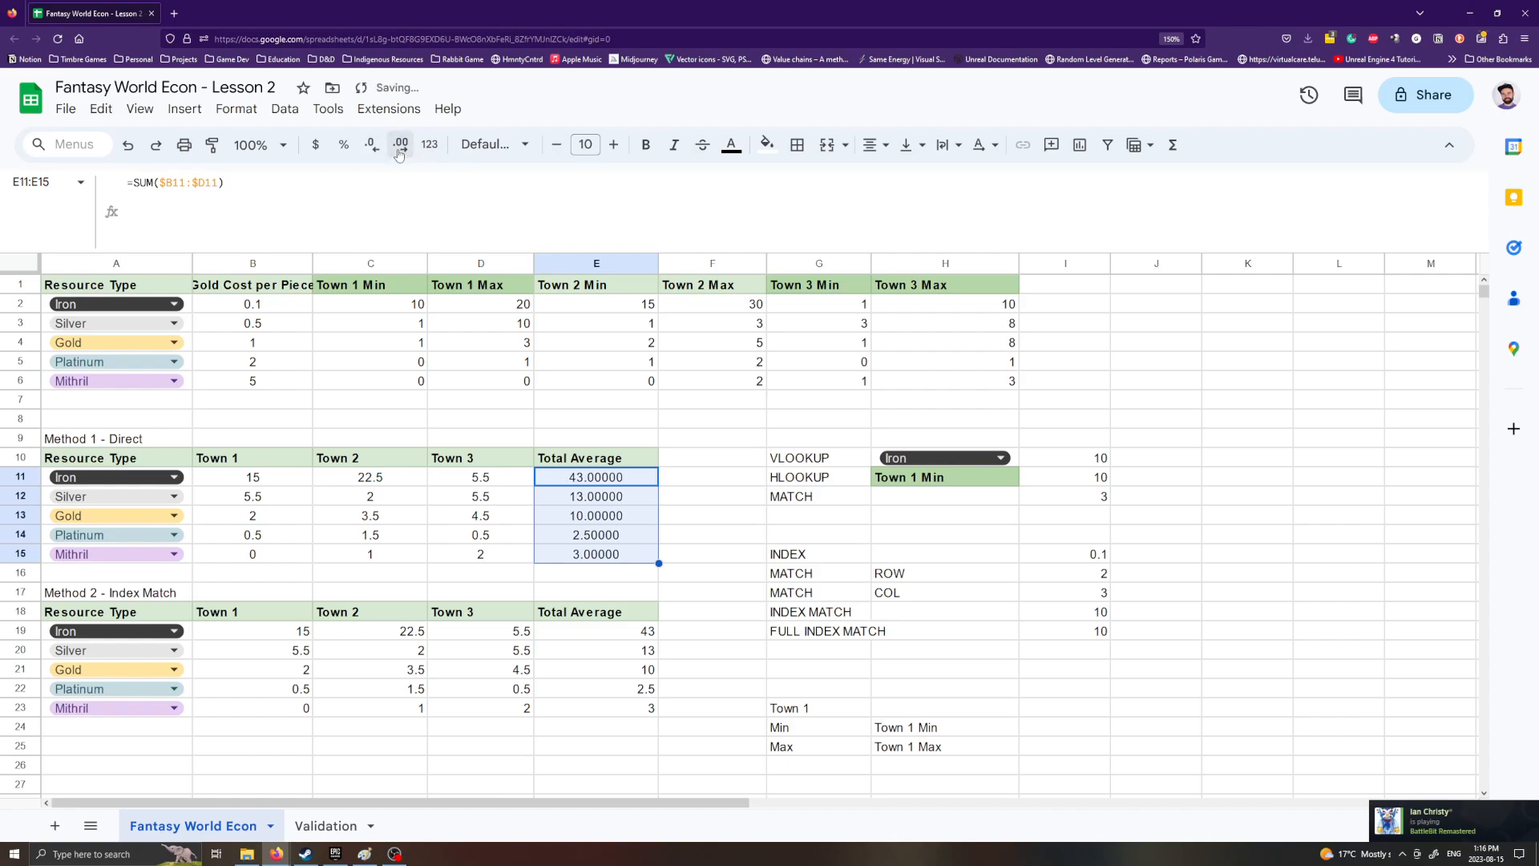
{"action": "left_click", "coordinate": [370, 147]}
{"action": "left_click", "coordinate": [370, 147]}
{"action": "left_click", "coordinate": [370, 147]}
{"action": "left_click", "coordinate": [367, 151]}
{"action": "left_click", "coordinate": [367, 152]}
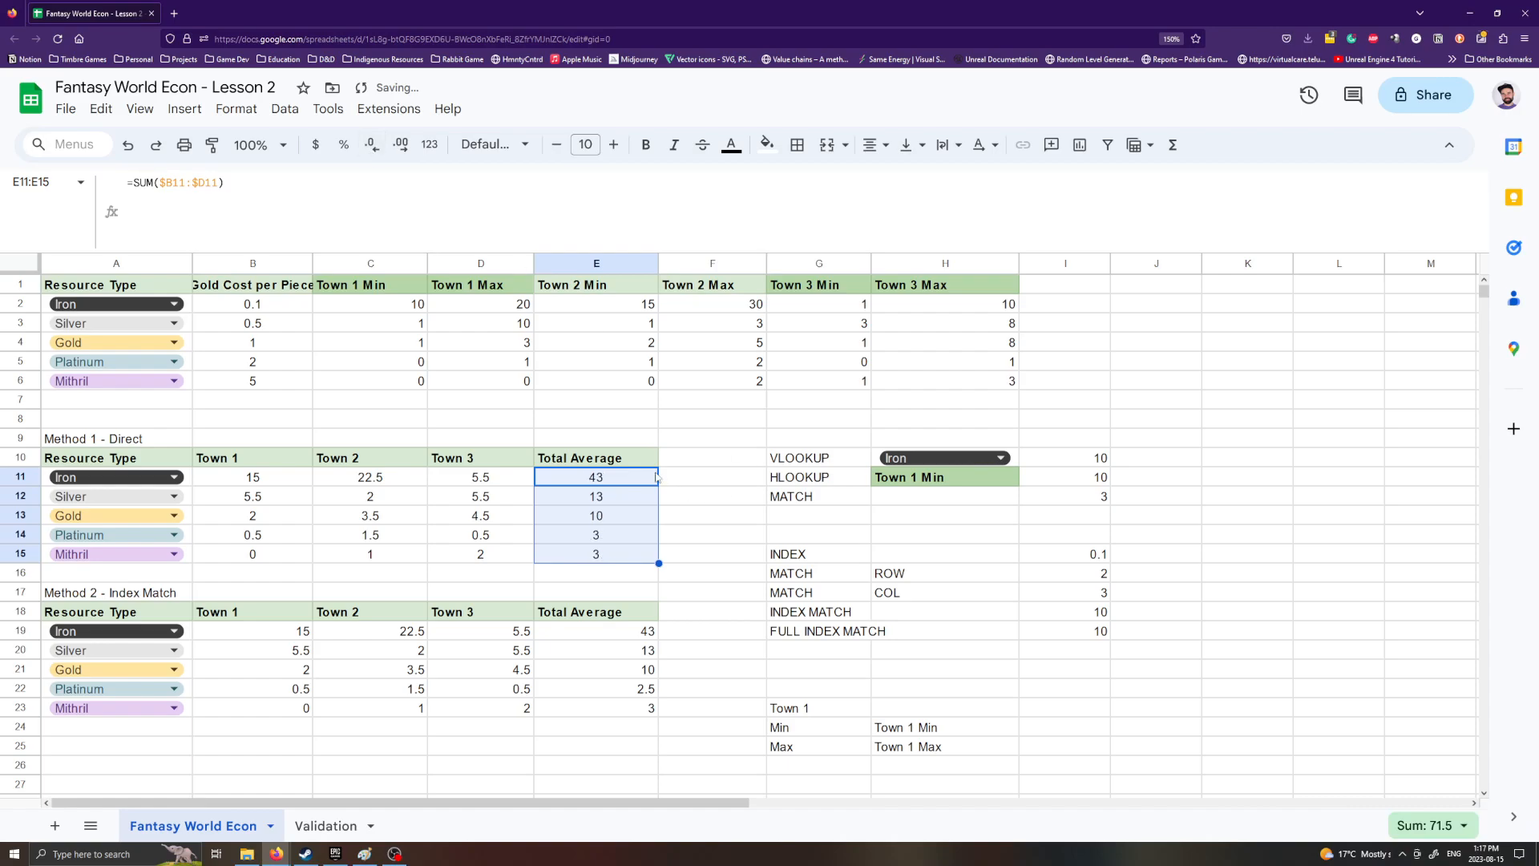
Step: Enter the test value 3.14 in F11 and reduce its display to zero decimal places
{"action": "left_click", "coordinate": [702, 479]}
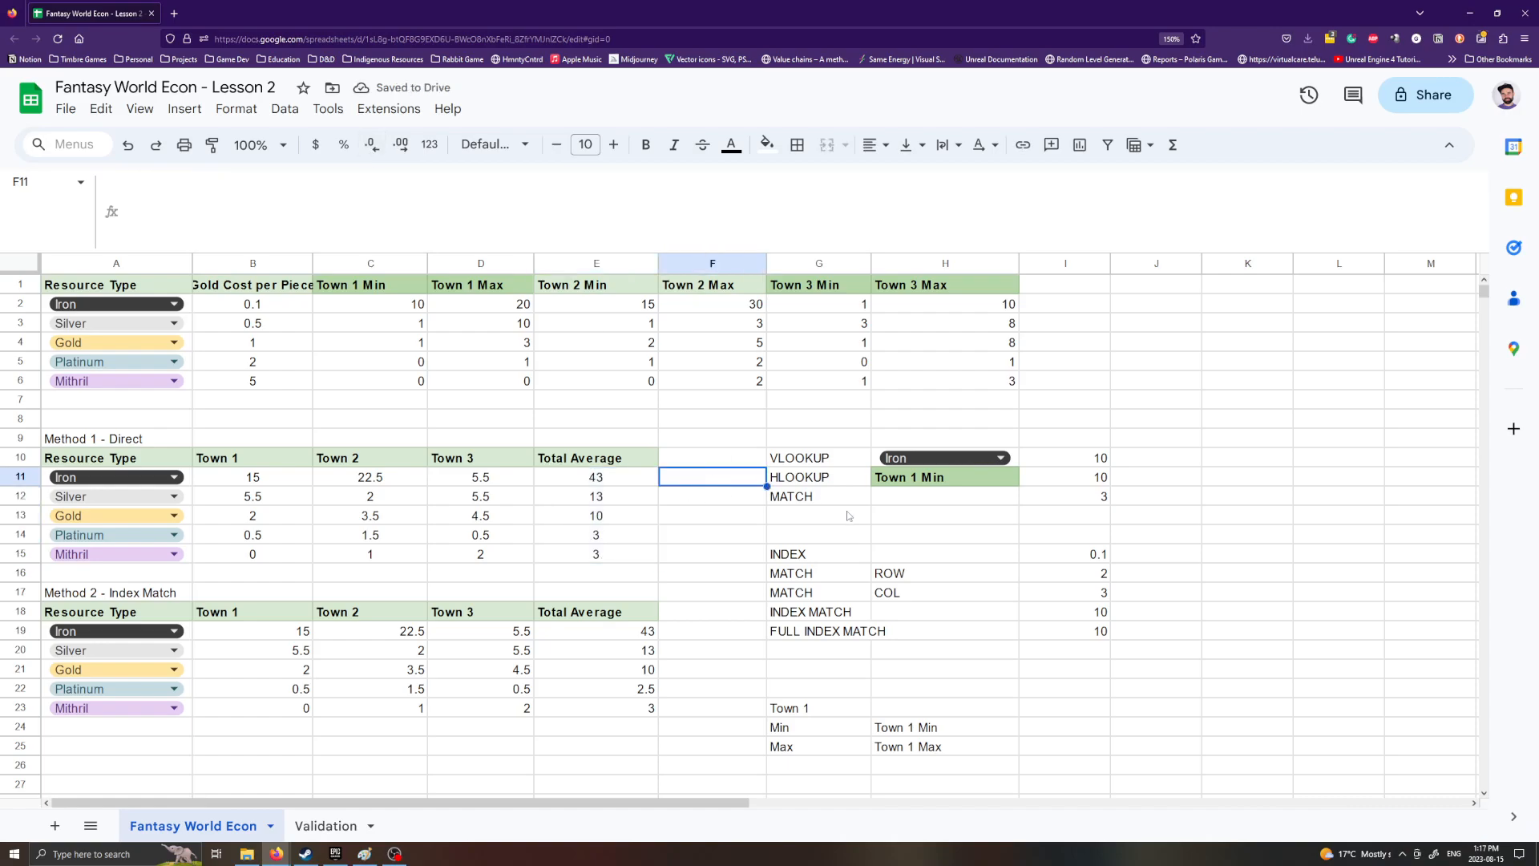
{"action": "type", "text": "3.14"}
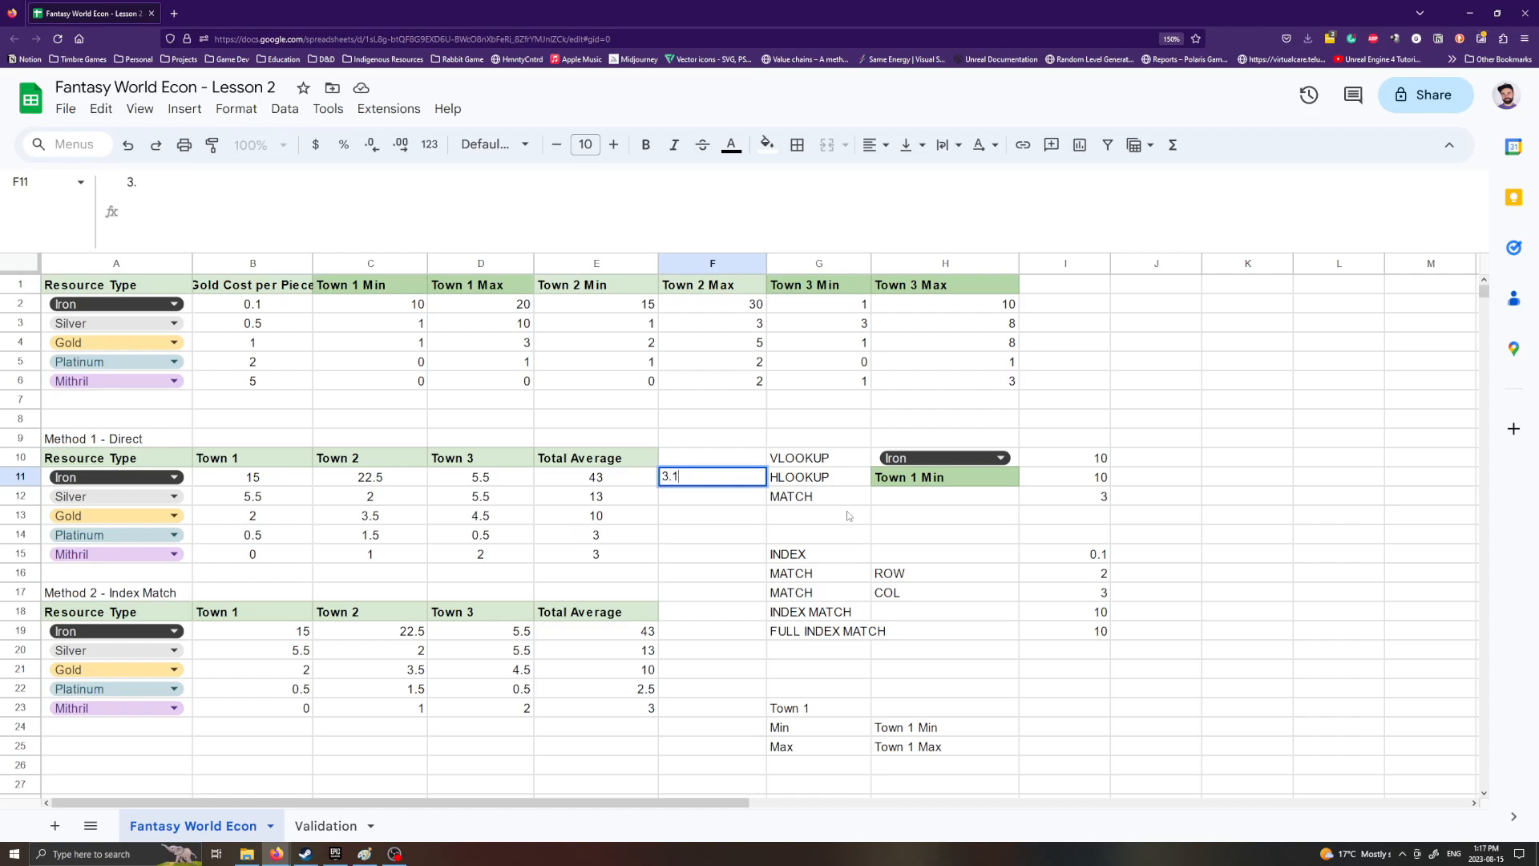
{"action": "key", "text": "Return"}
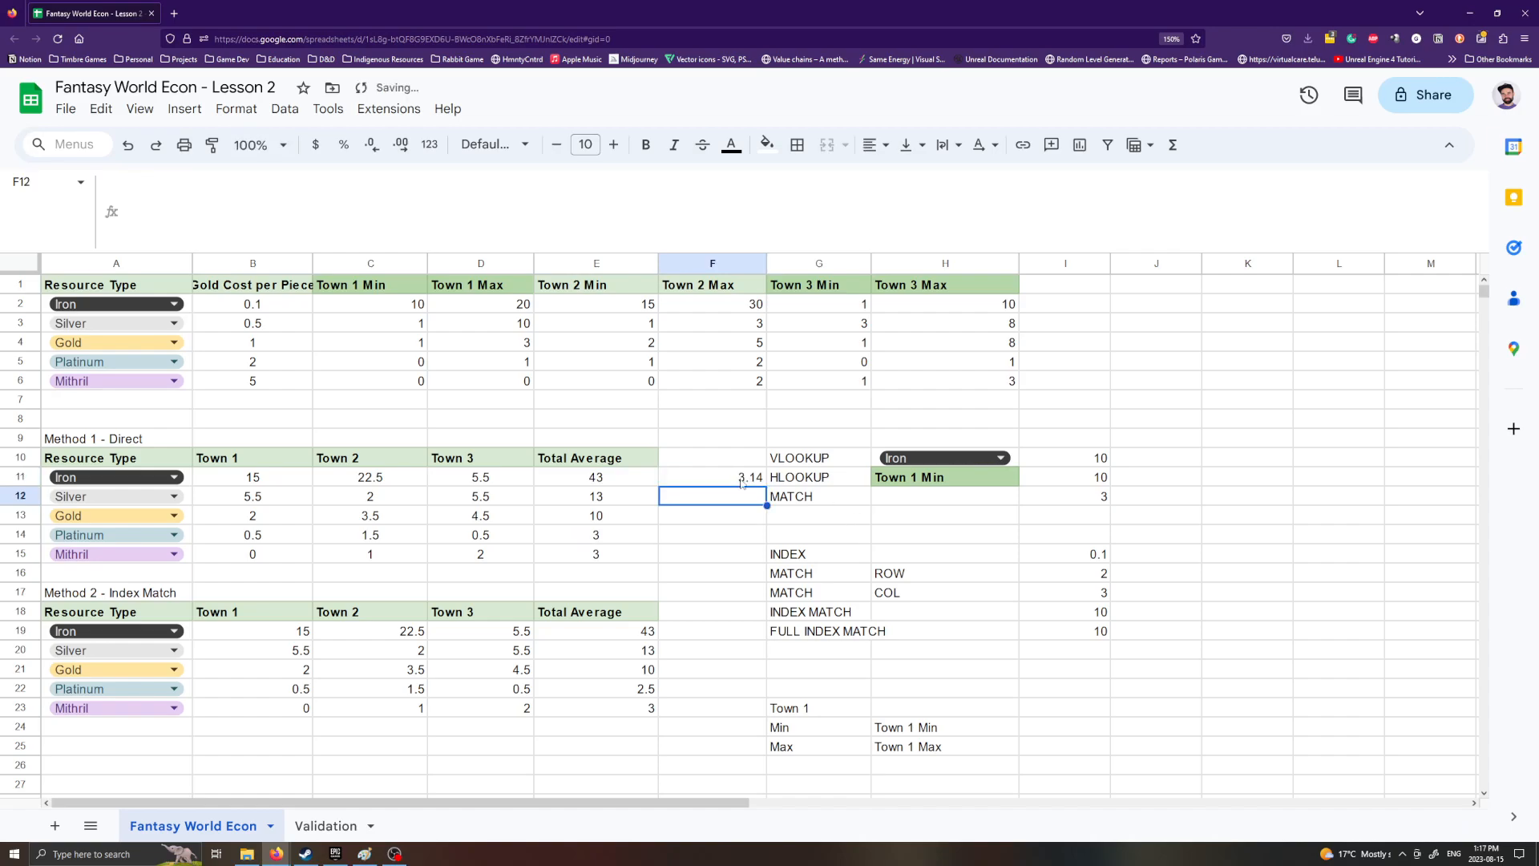
{"action": "left_click", "coordinate": [743, 480]}
{"action": "left_click", "coordinate": [368, 150]}
{"action": "left_click", "coordinate": [369, 150]}
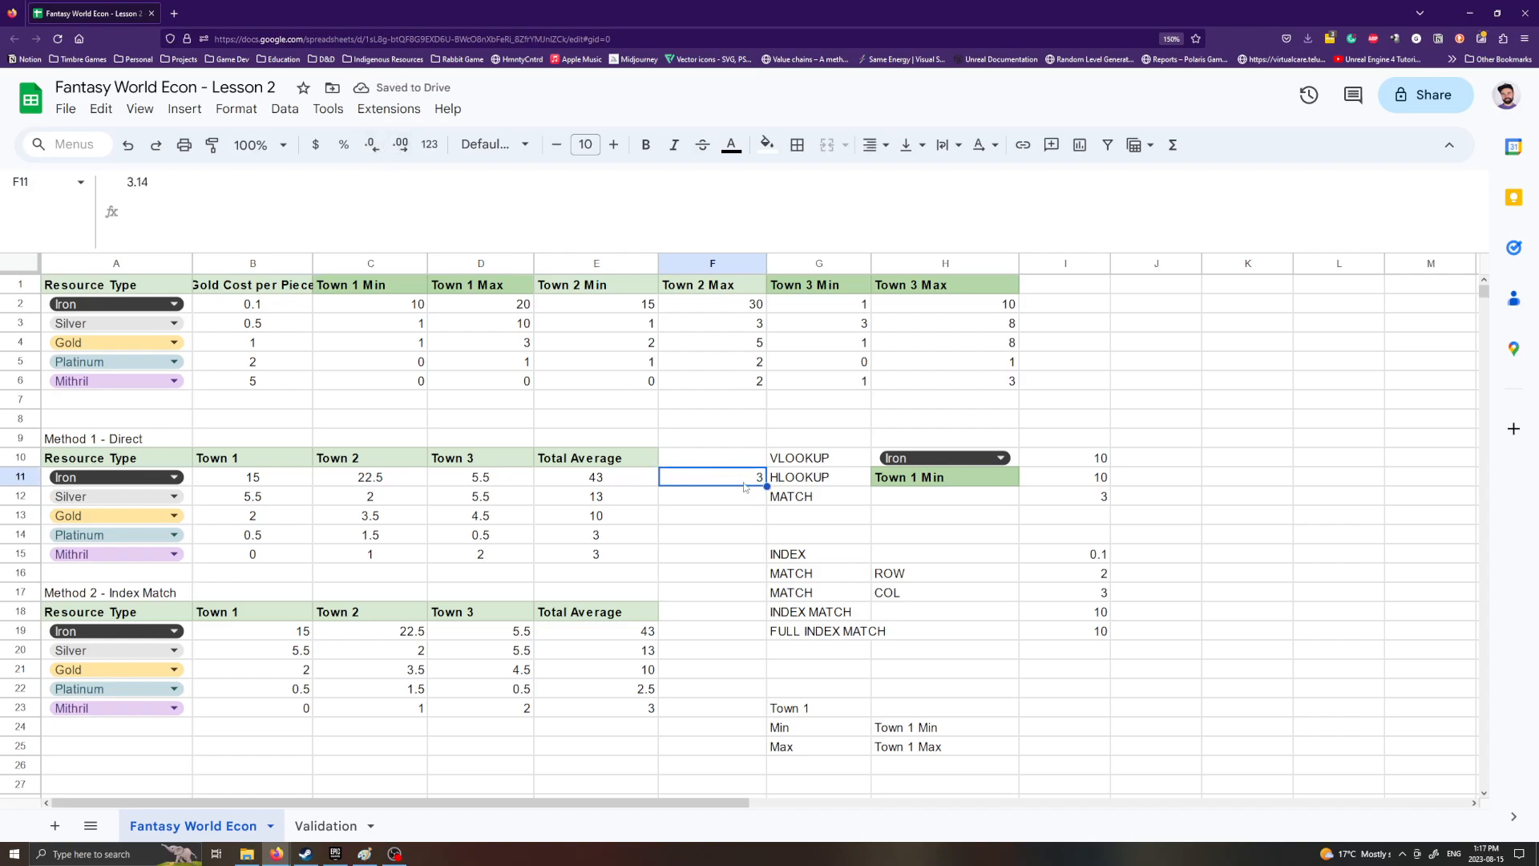
Step: Replace the test value in F11 with 3.66 and increase its displayed decimal places
{"action": "type", "text": "4"}
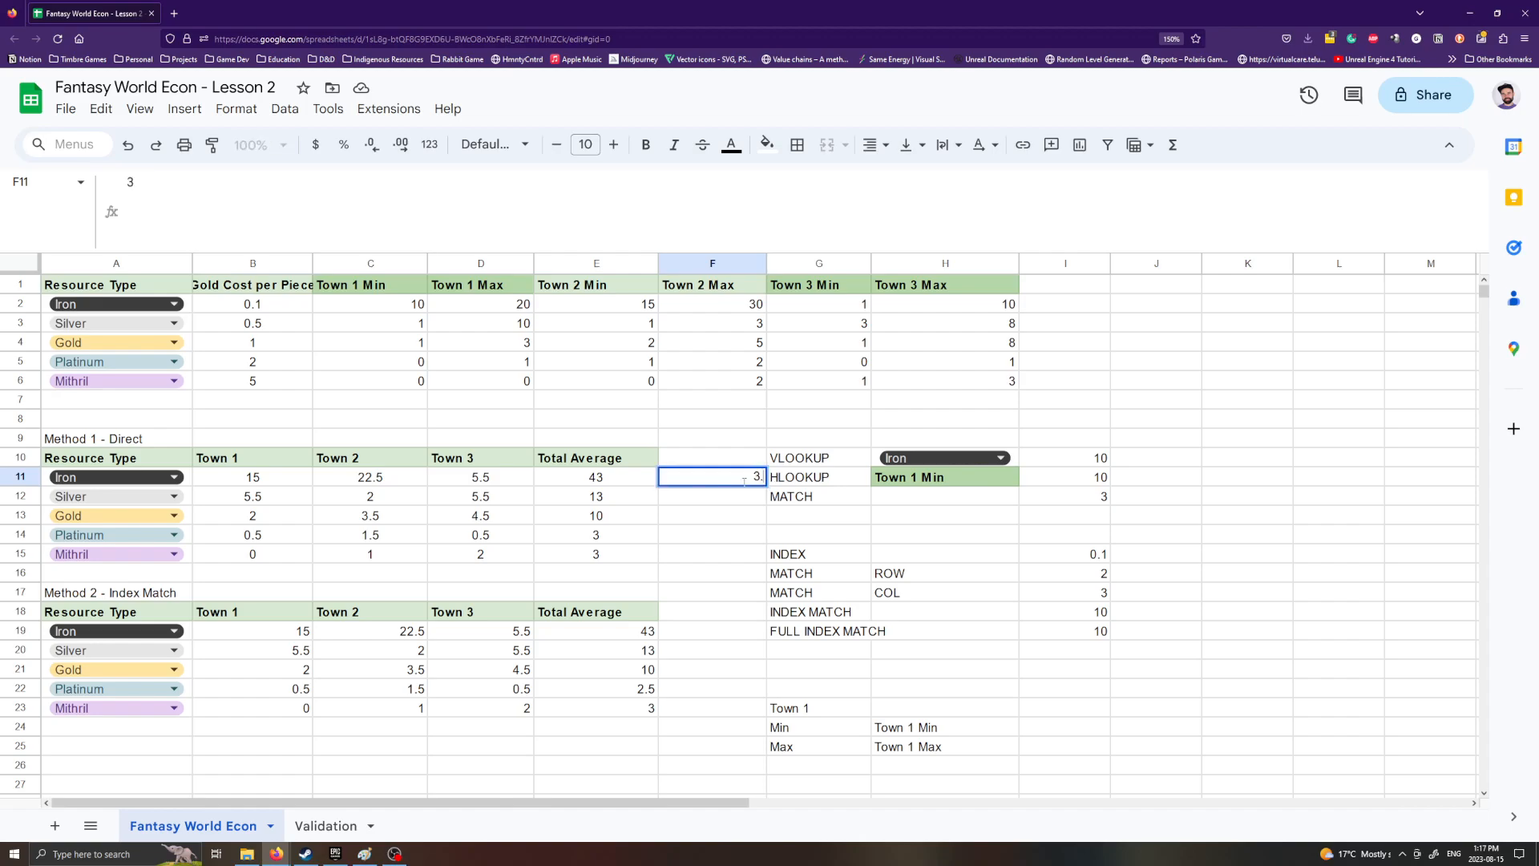
{"action": "key", "text": "Return"}
{"action": "left_click", "coordinate": [744, 483]}
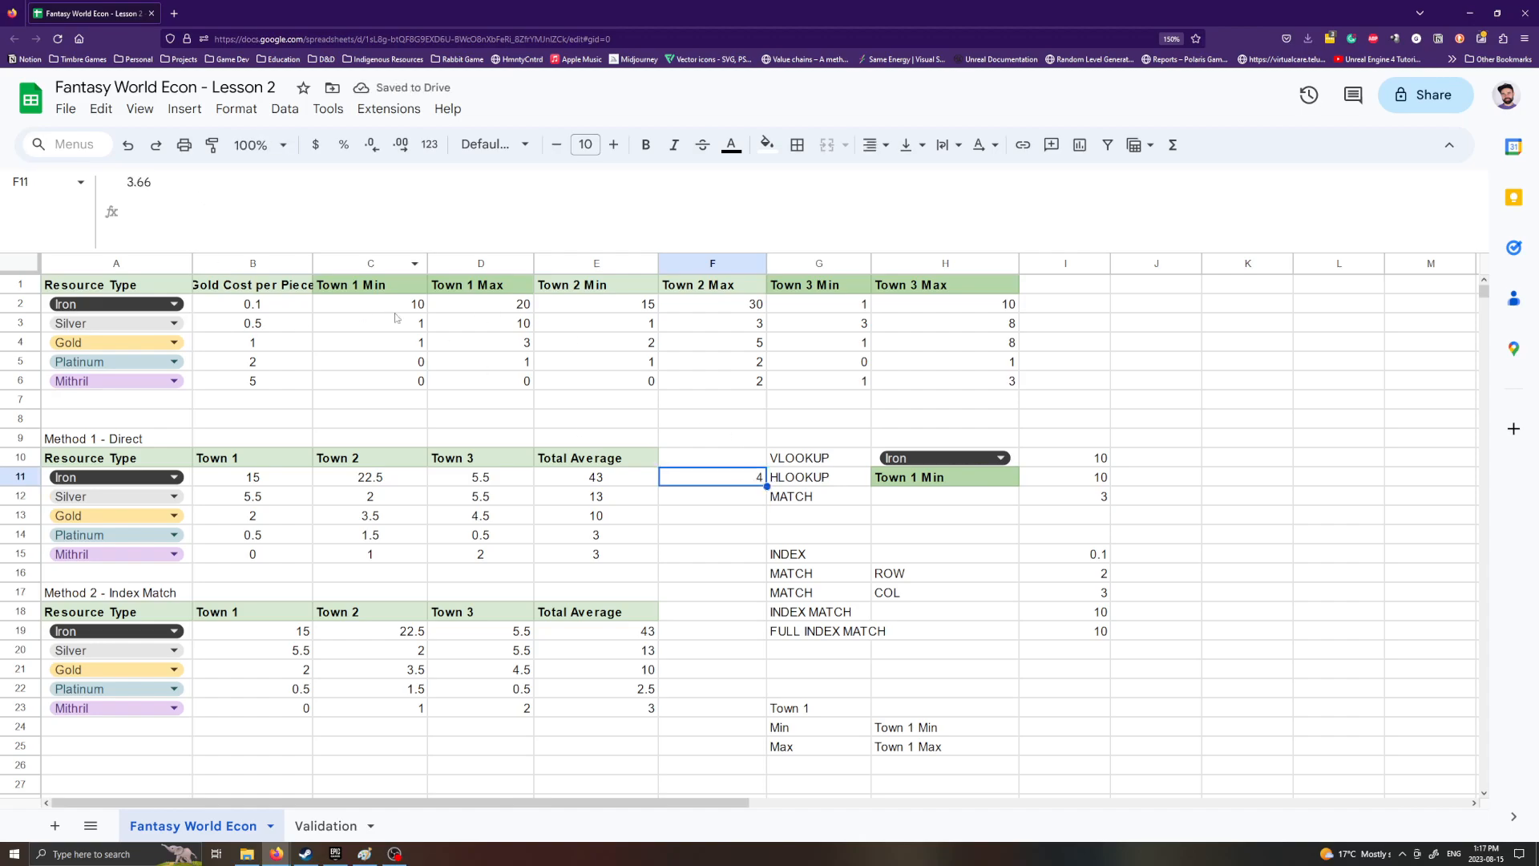
{"action": "left_click", "coordinate": [403, 145]}
{"action": "left_click", "coordinate": [405, 147]}
Step: Clear the test value from F11
{"action": "key", "text": "Down"}
{"action": "key", "text": "Down"}
{"action": "key", "text": "Down"}
{"action": "key", "text": "Down"}
{"action": "key", "text": "Up"}
{"action": "key", "text": "Up"}
{"action": "key", "text": "Up"}
{"action": "key", "text": "Up"}
{"action": "key", "text": "Delete"}
{"action": "left_click", "coordinate": [405, 855]}
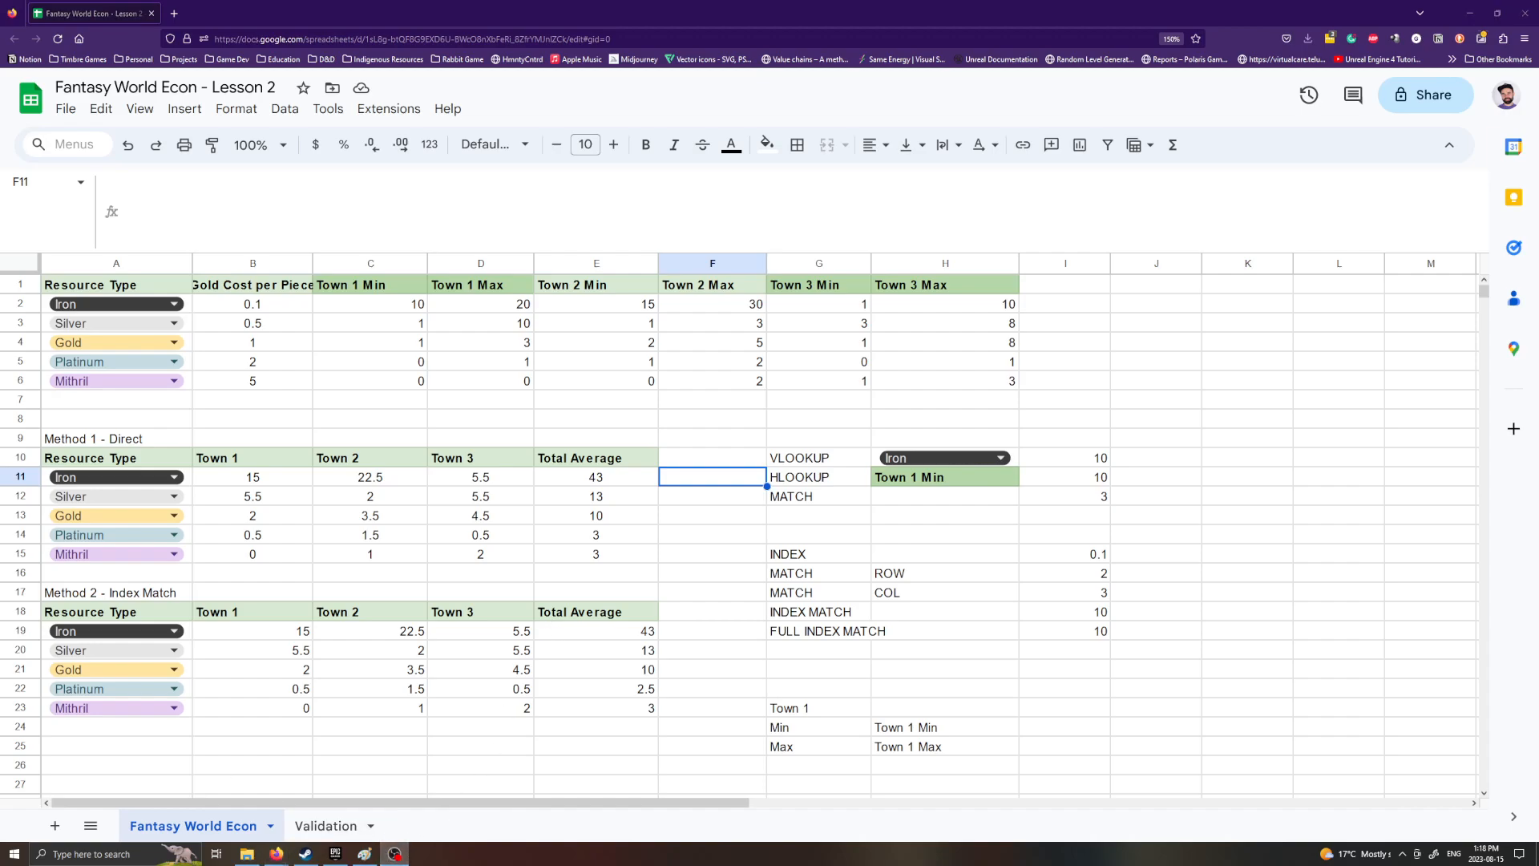